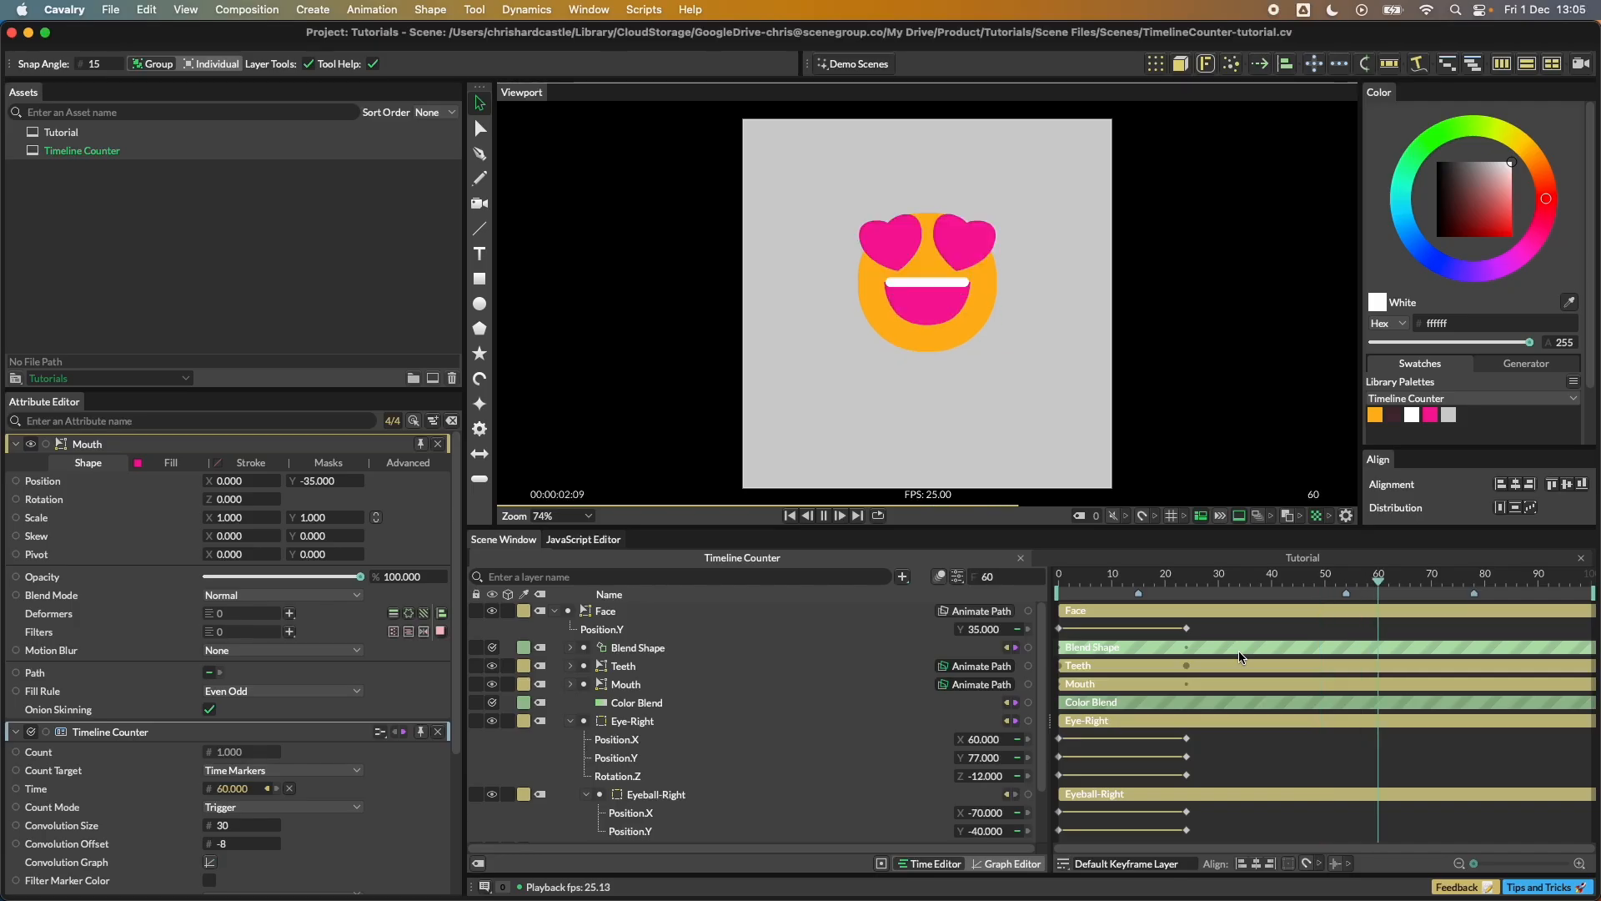
Step: Stop the playback, switch to Chrome and open the Timeline Counter scene page on Scenery
click(826, 517)
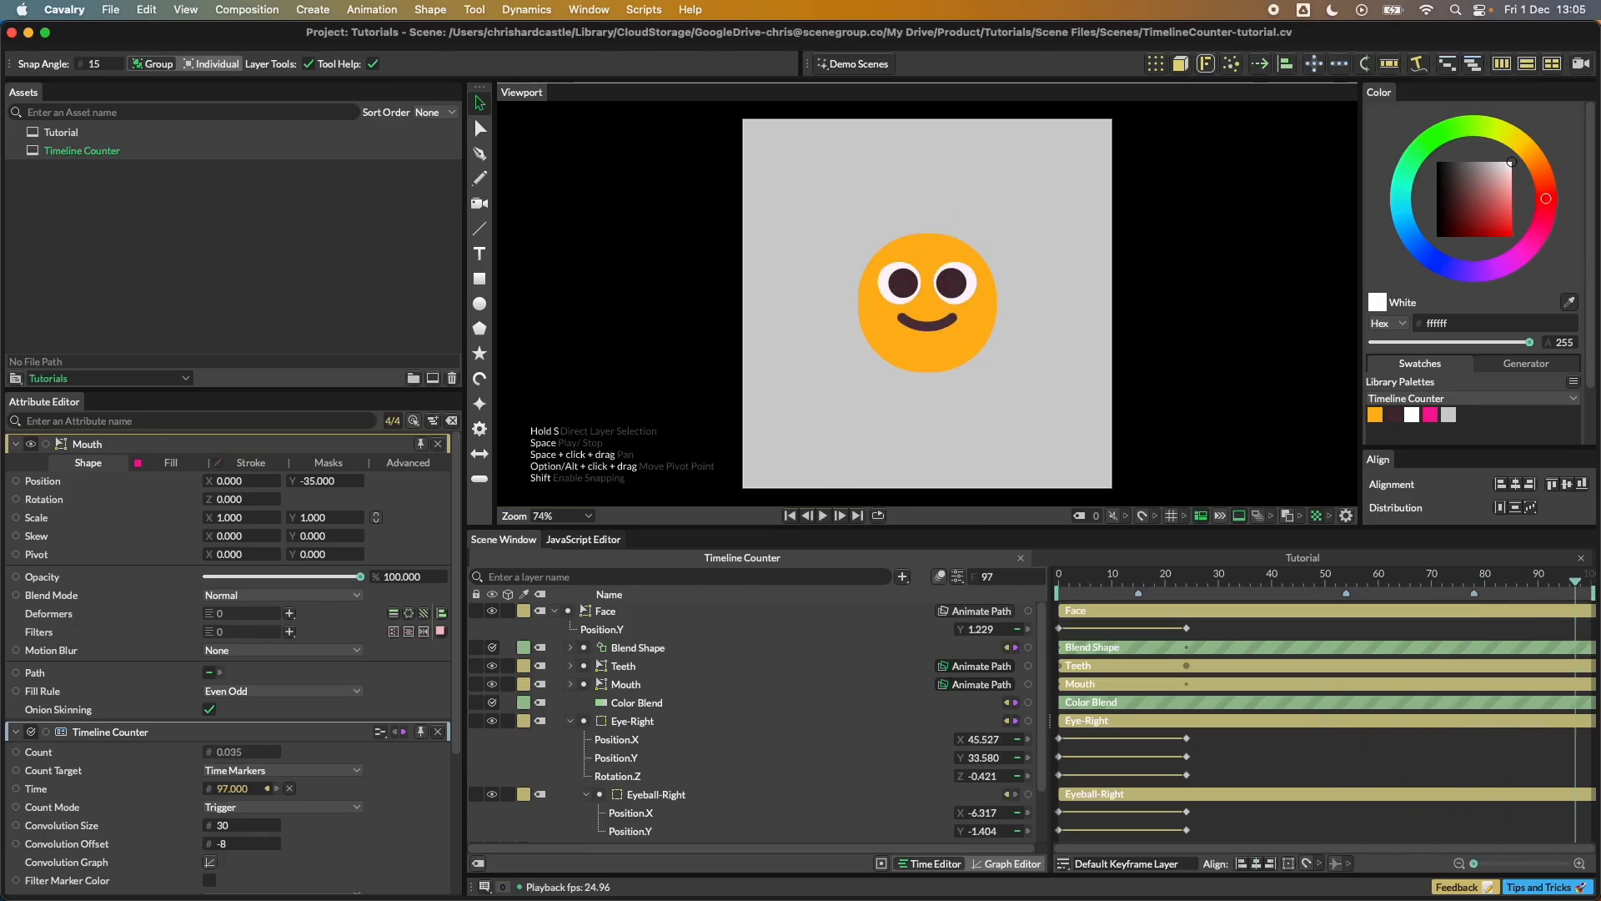
drag(829, 900, 824, 77)
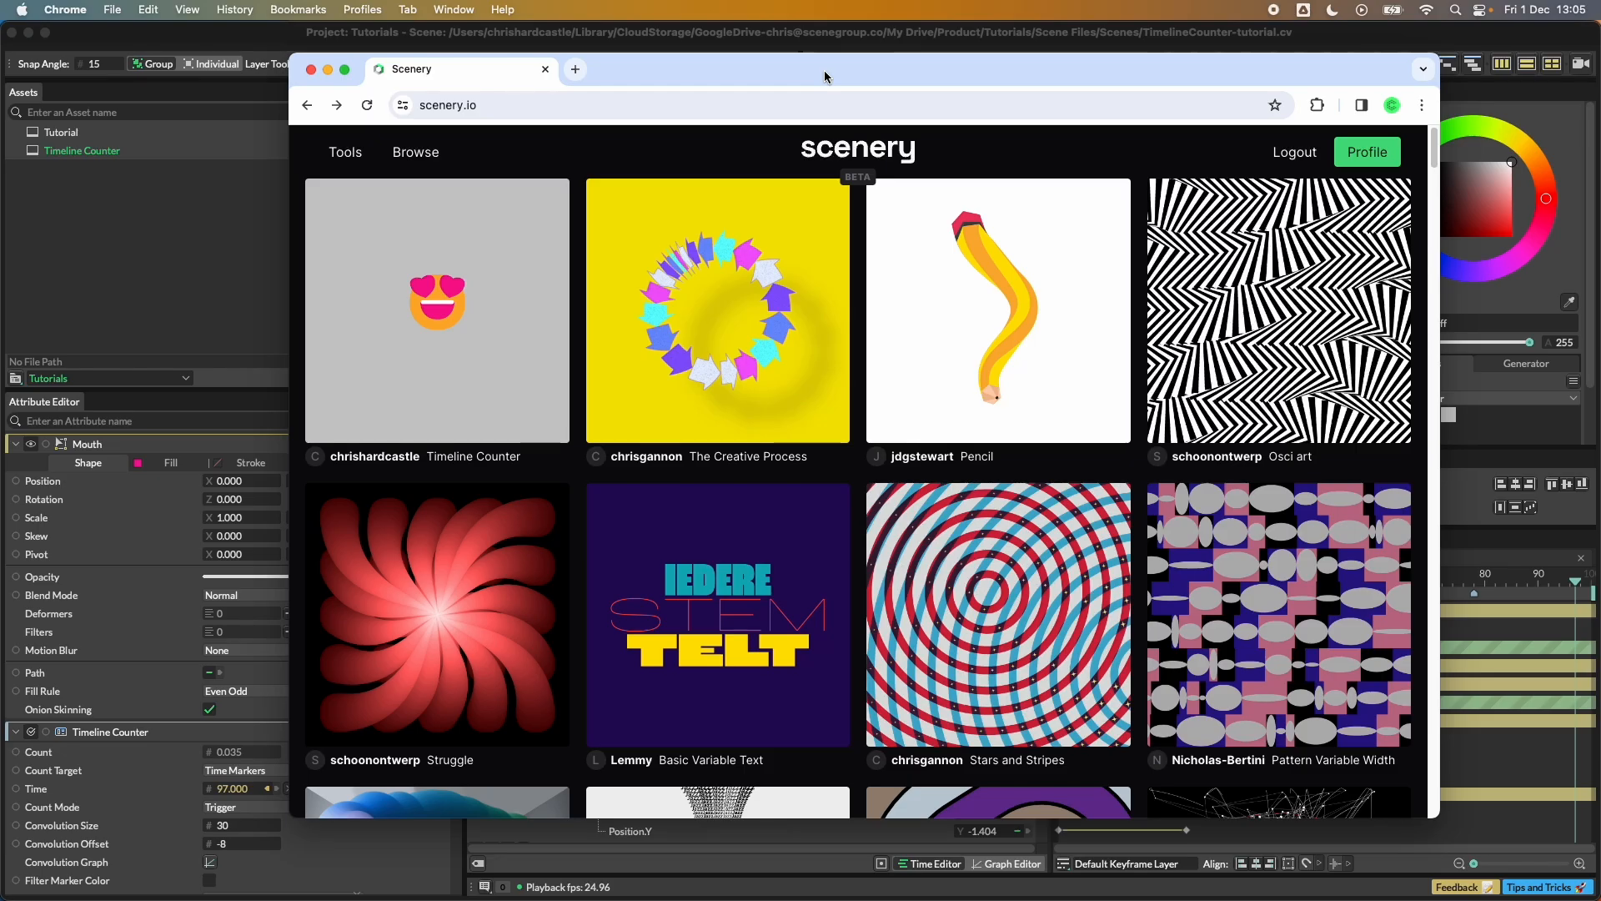
drag(824, 76, 839, 70)
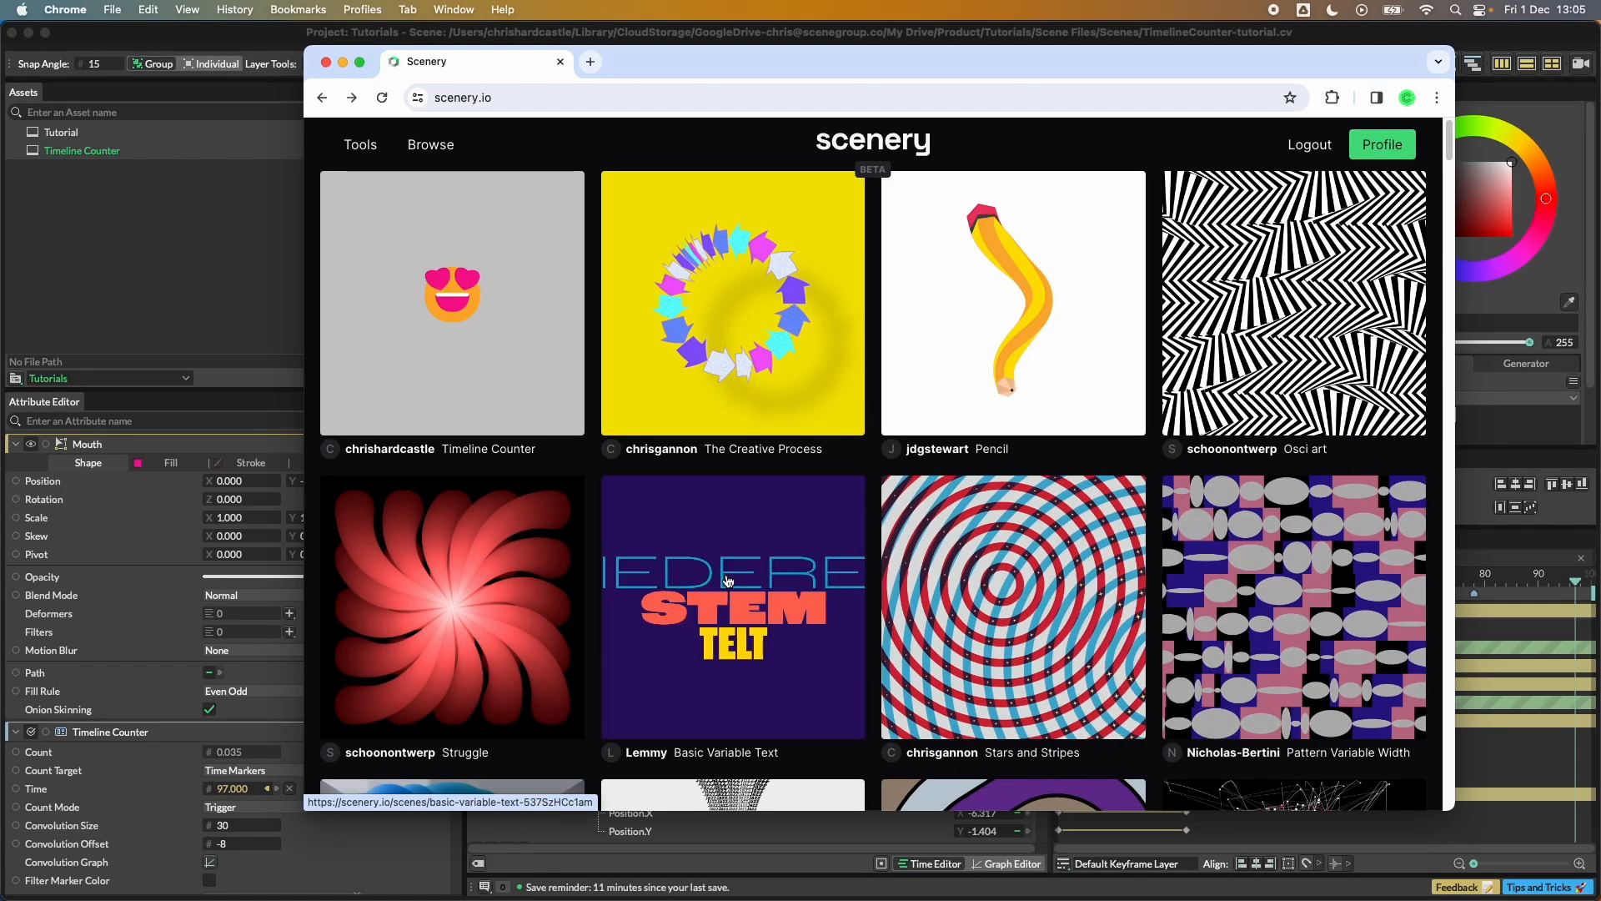
click(510, 262)
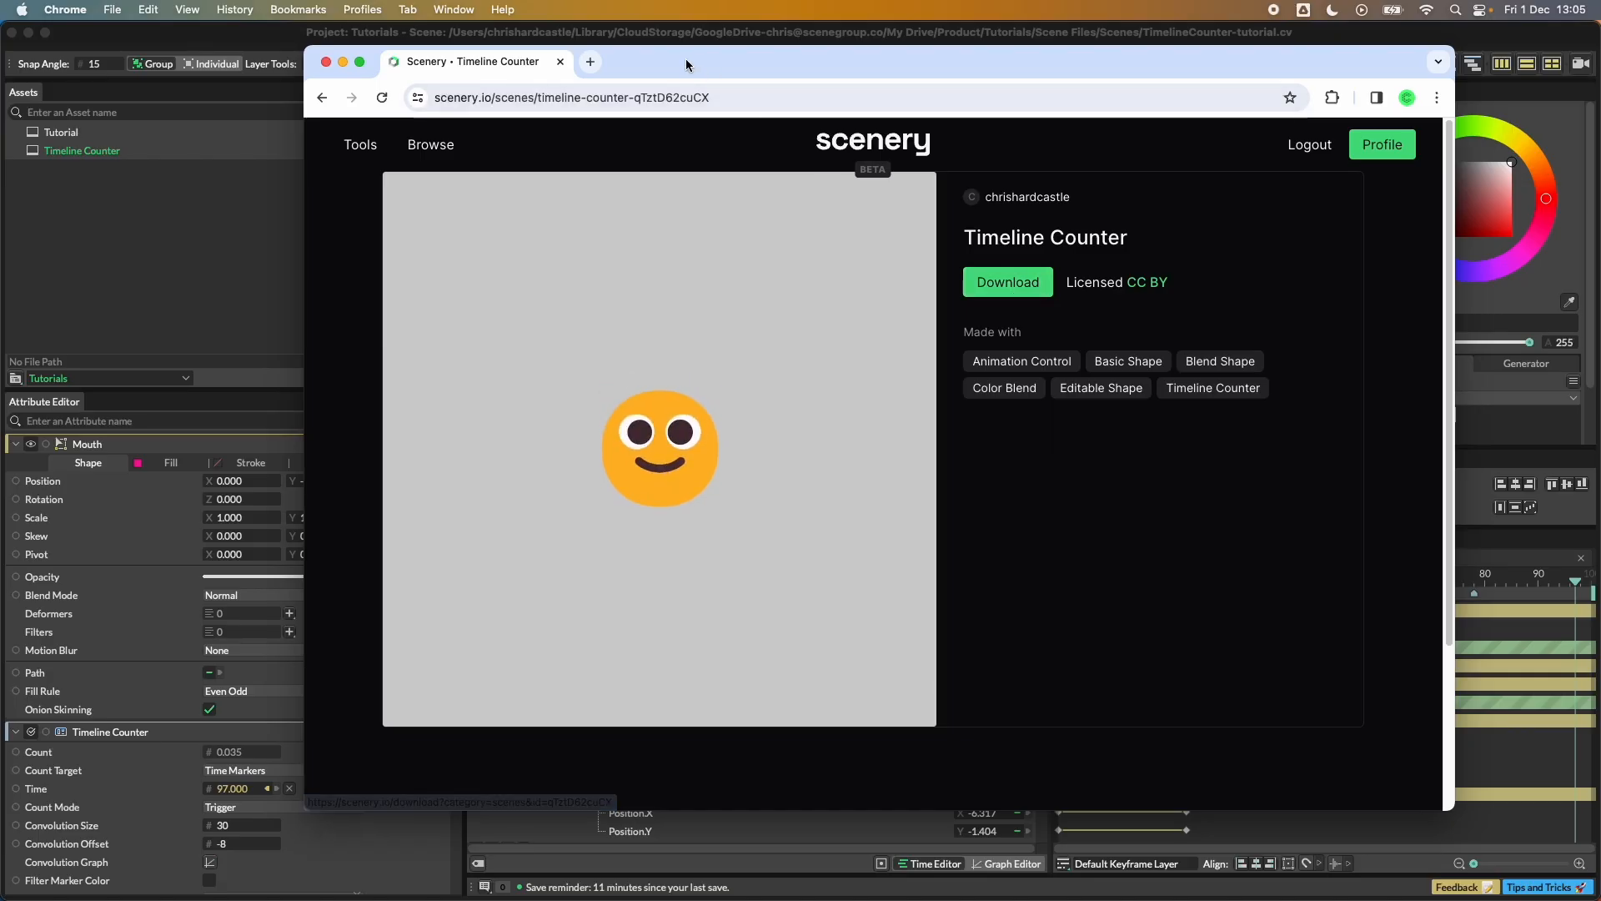
drag(686, 65, 1600, 475)
Step: Switch back to Cavalry, open the Tutorial composition and apply the light grey palette swatch to its background
click(799, 49)
click(789, 515)
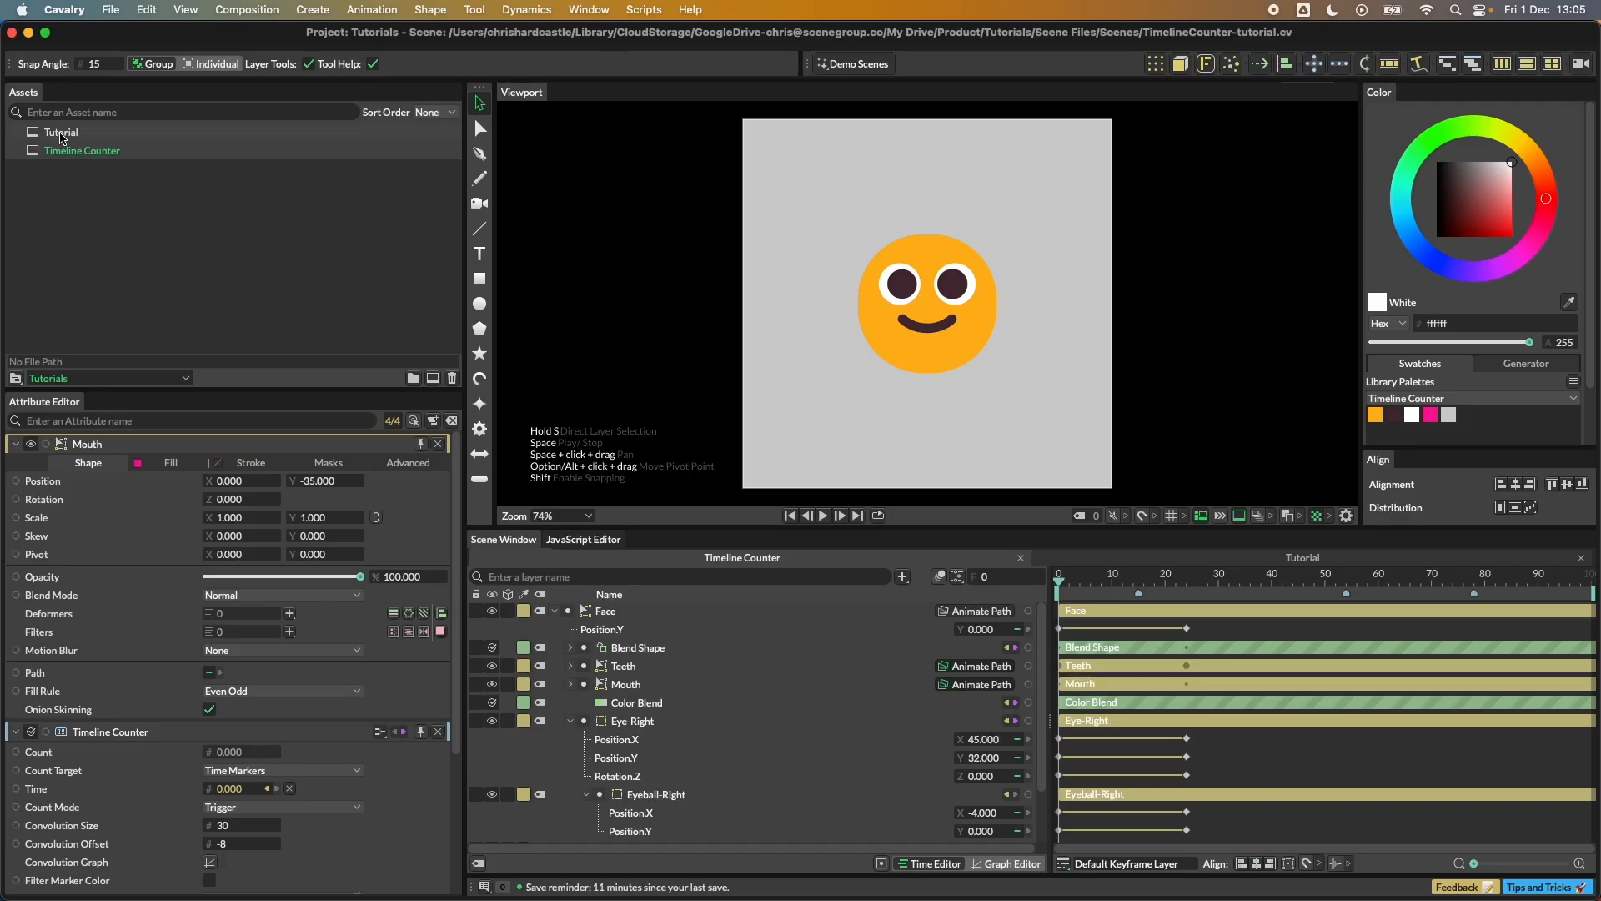
double_click(61, 136)
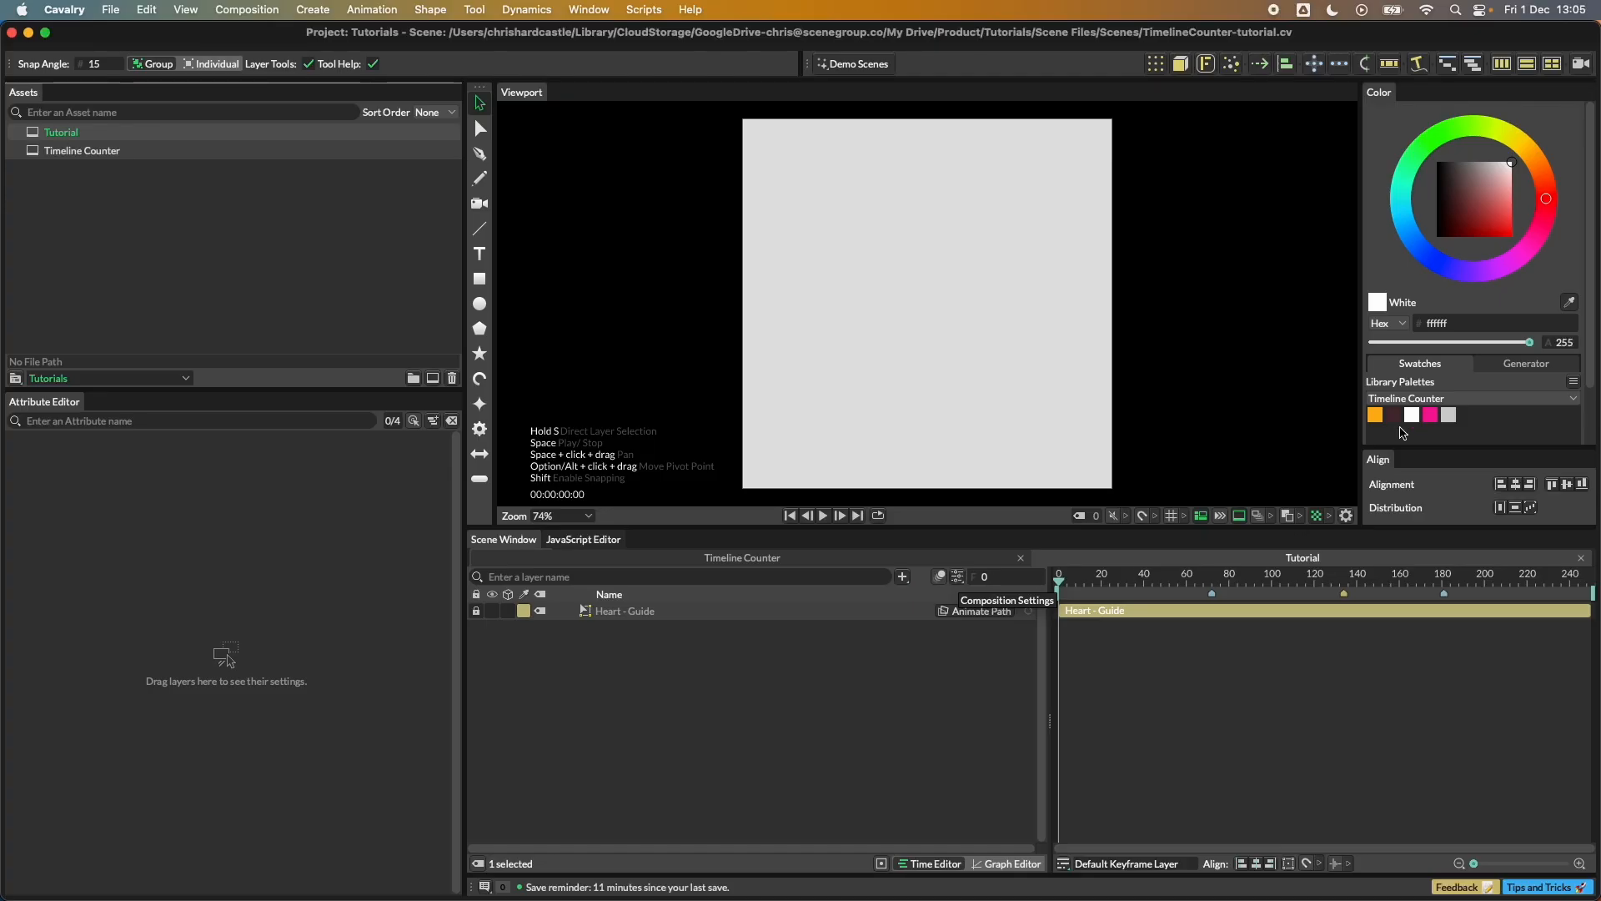
drag(1448, 414, 1032, 407)
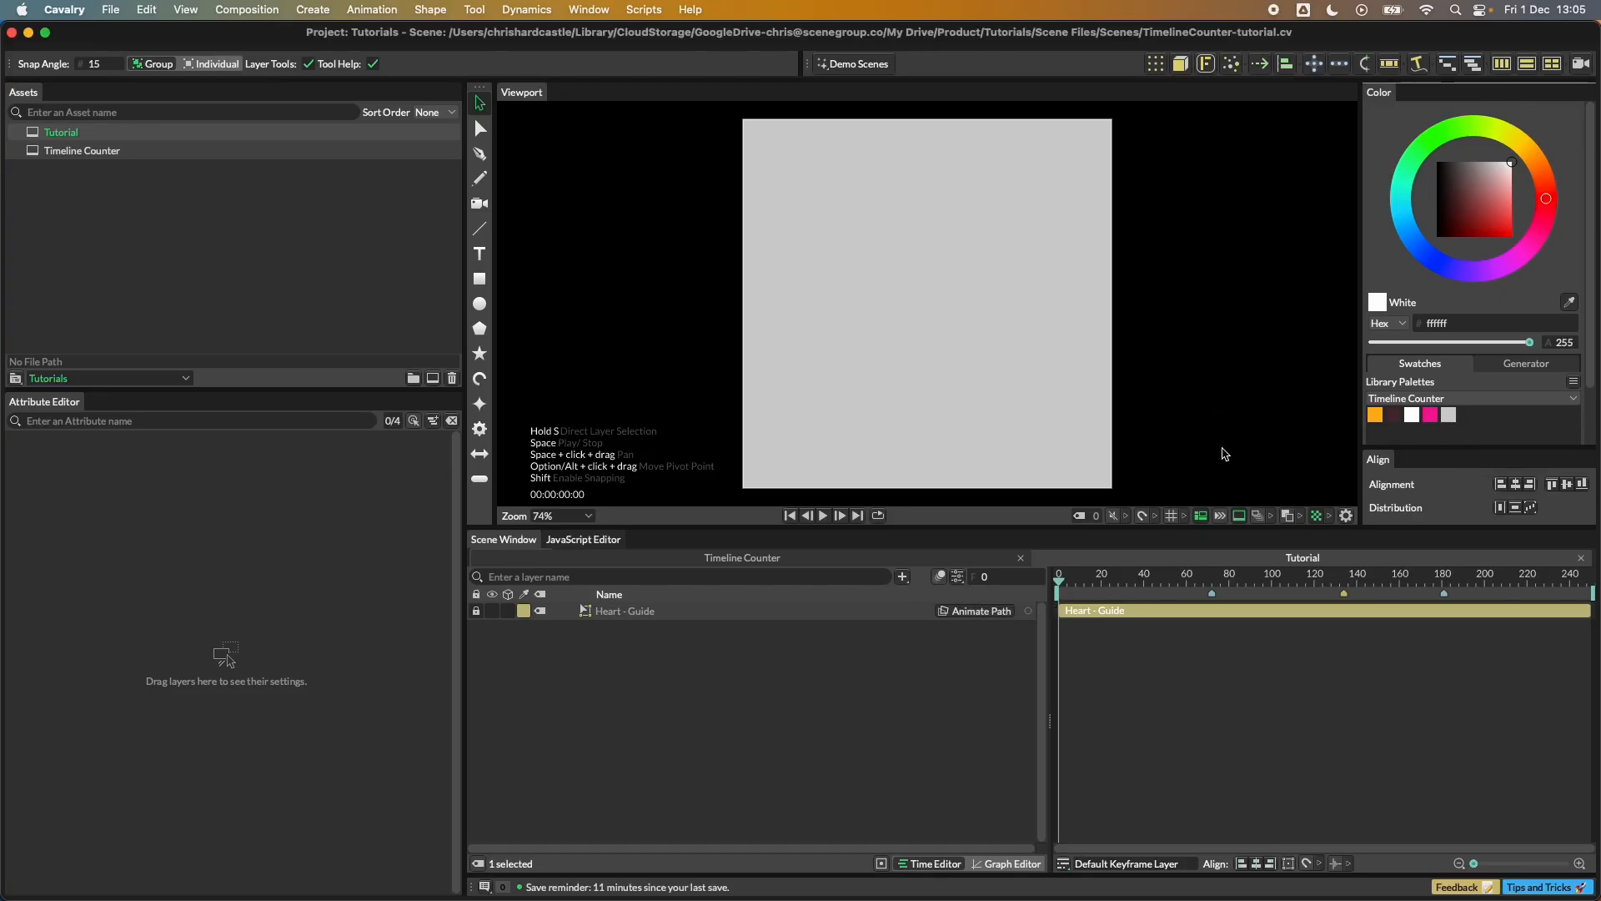
click(681, 713)
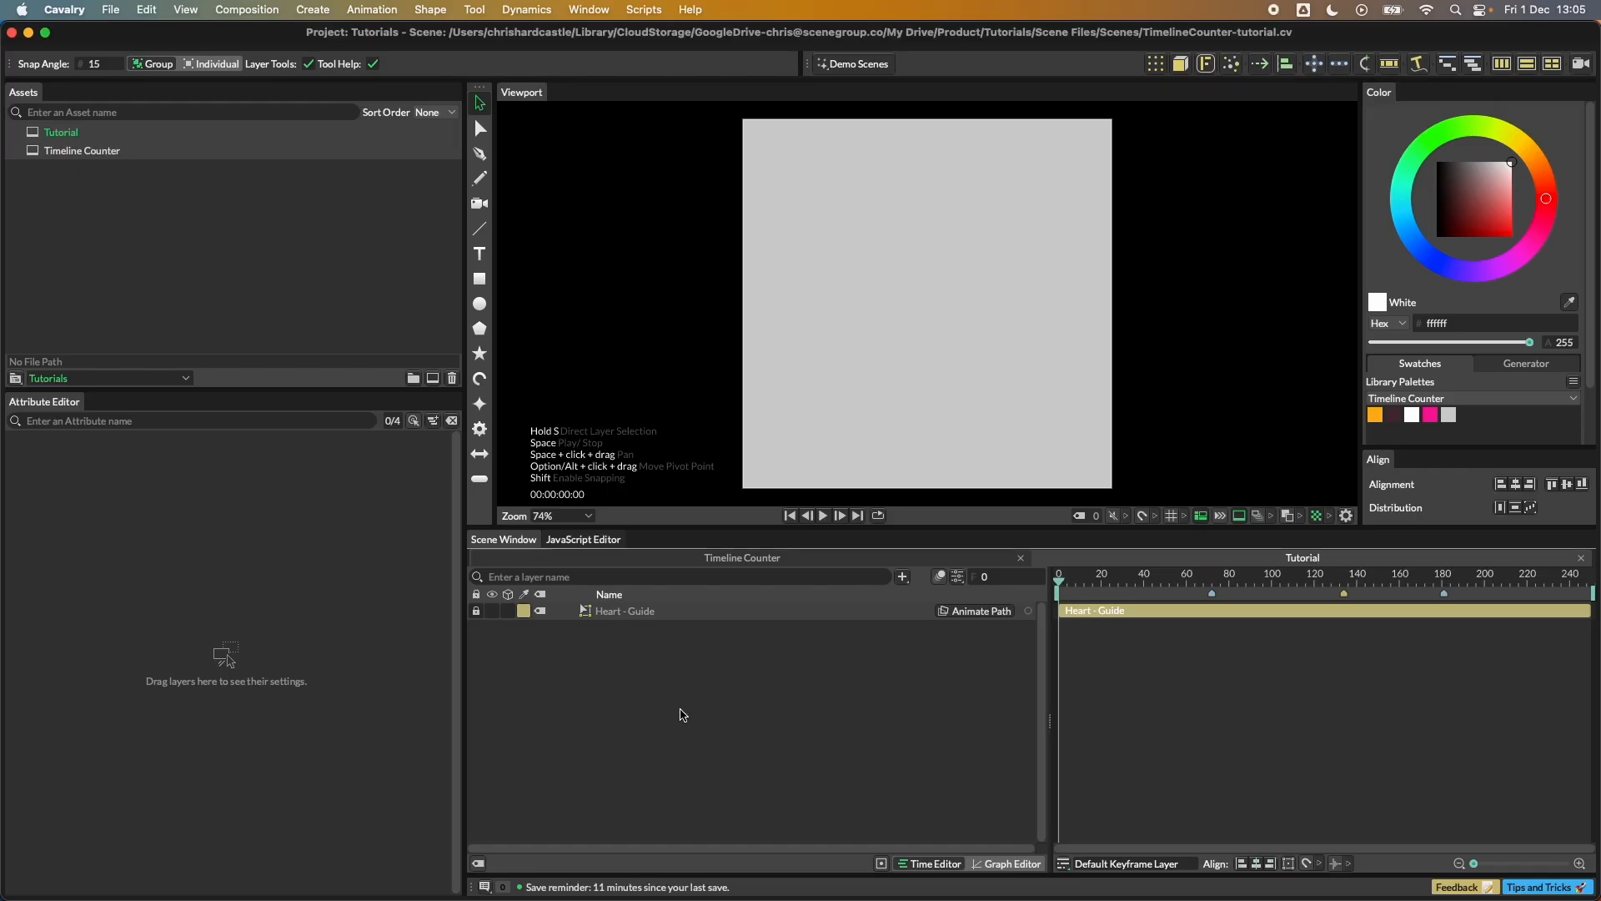
Step: Add a centred rectangle with the orange palette fill, size 230 by 230 and a corner radius of 106
alt+click(480, 284)
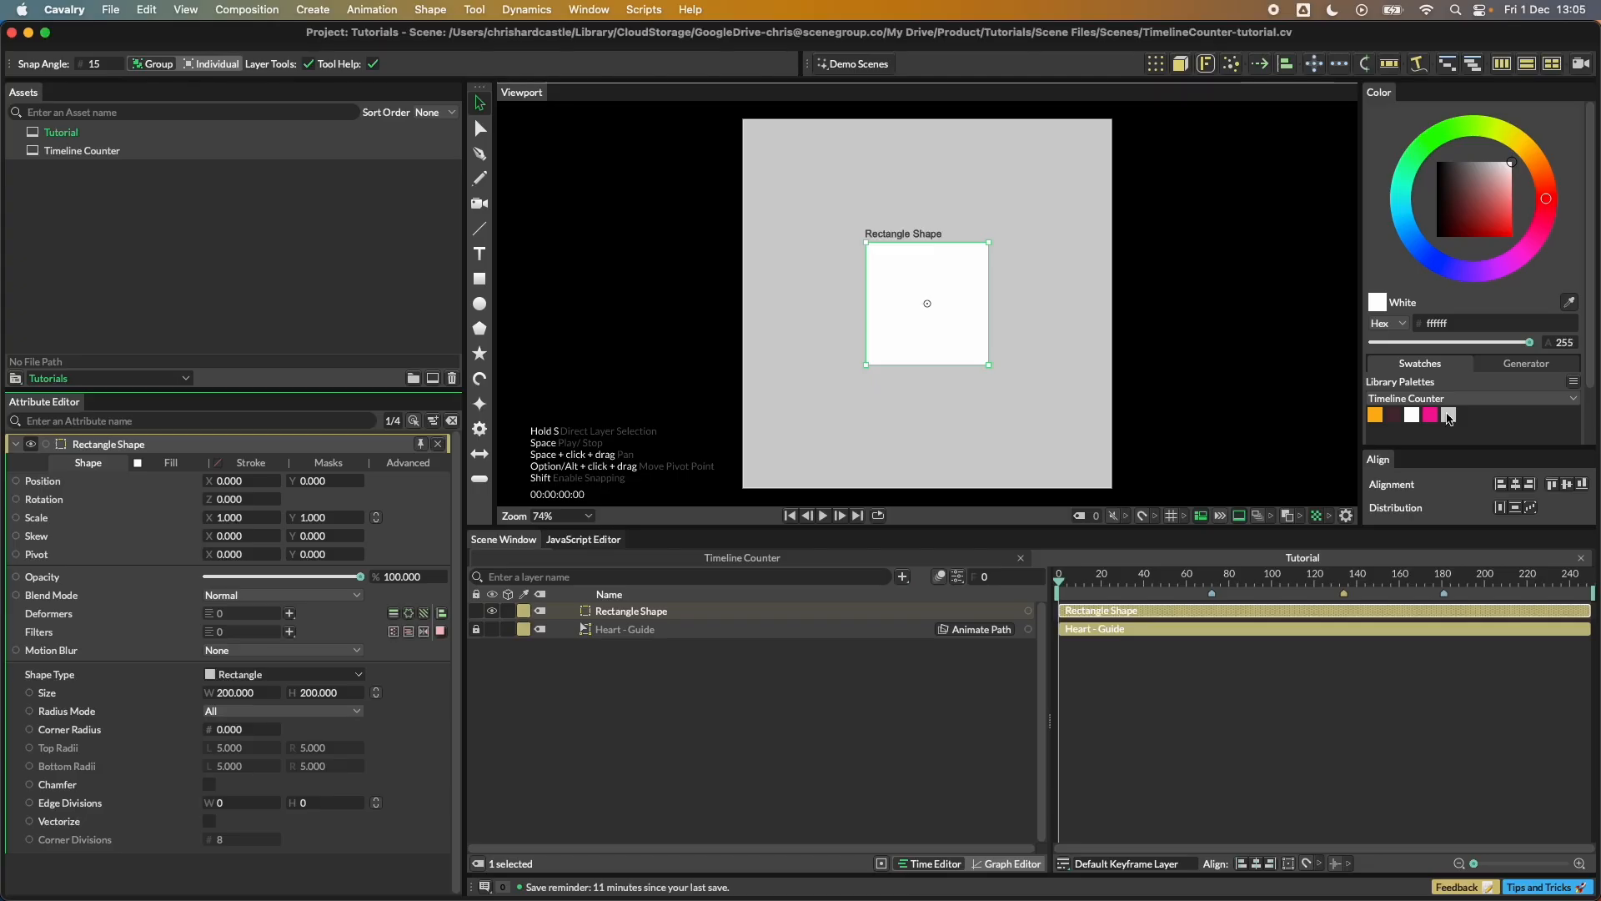
click(1376, 416)
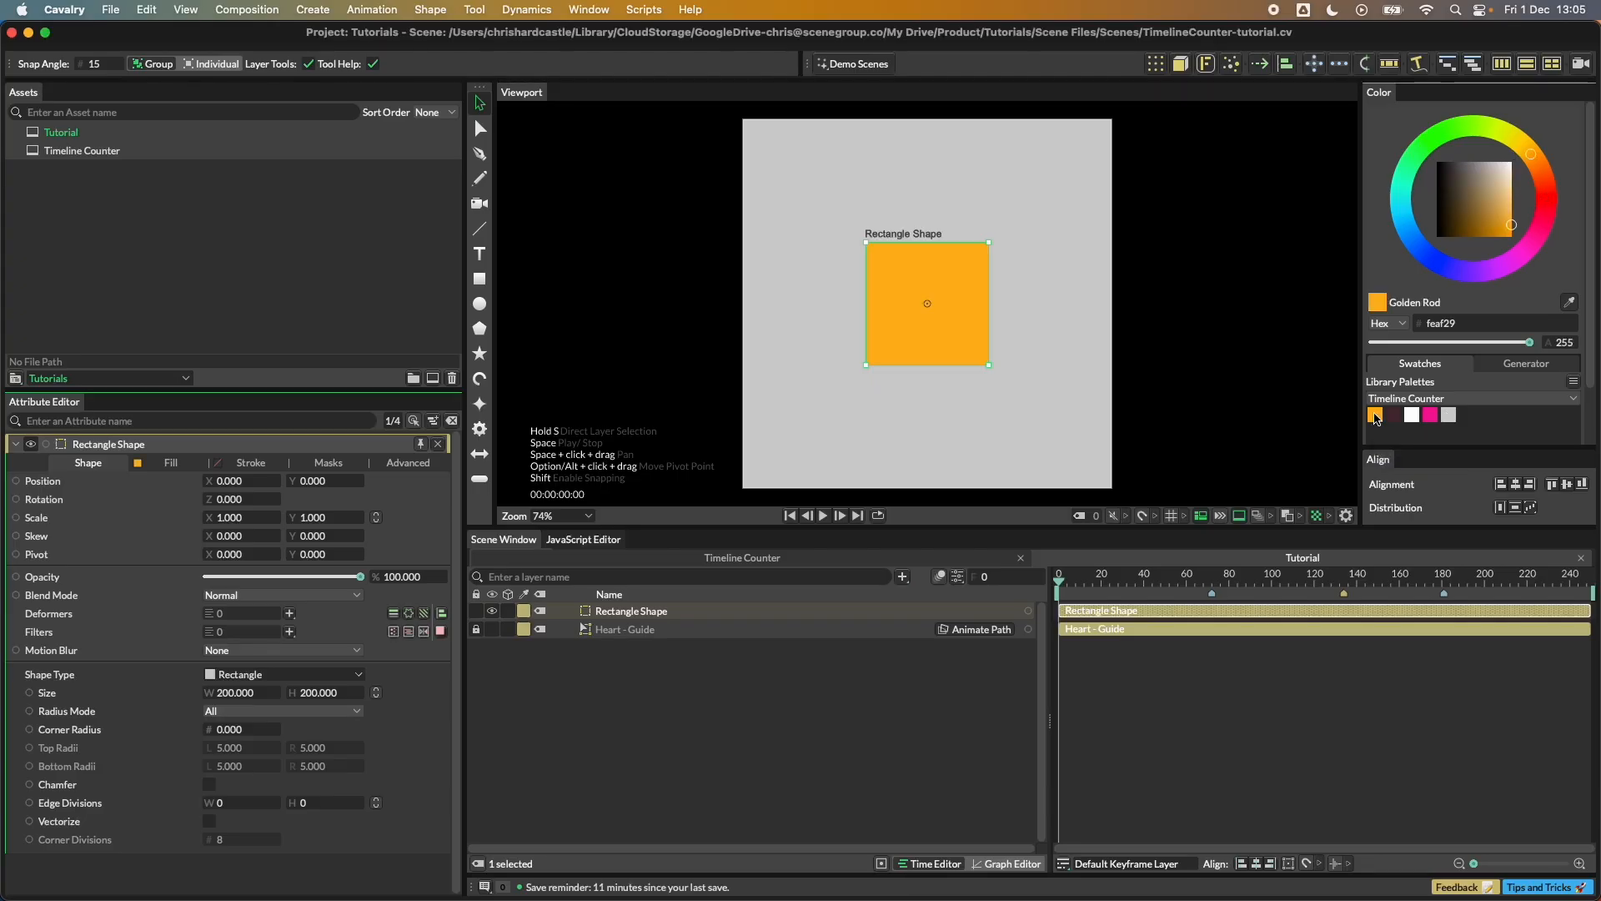
click(241, 693)
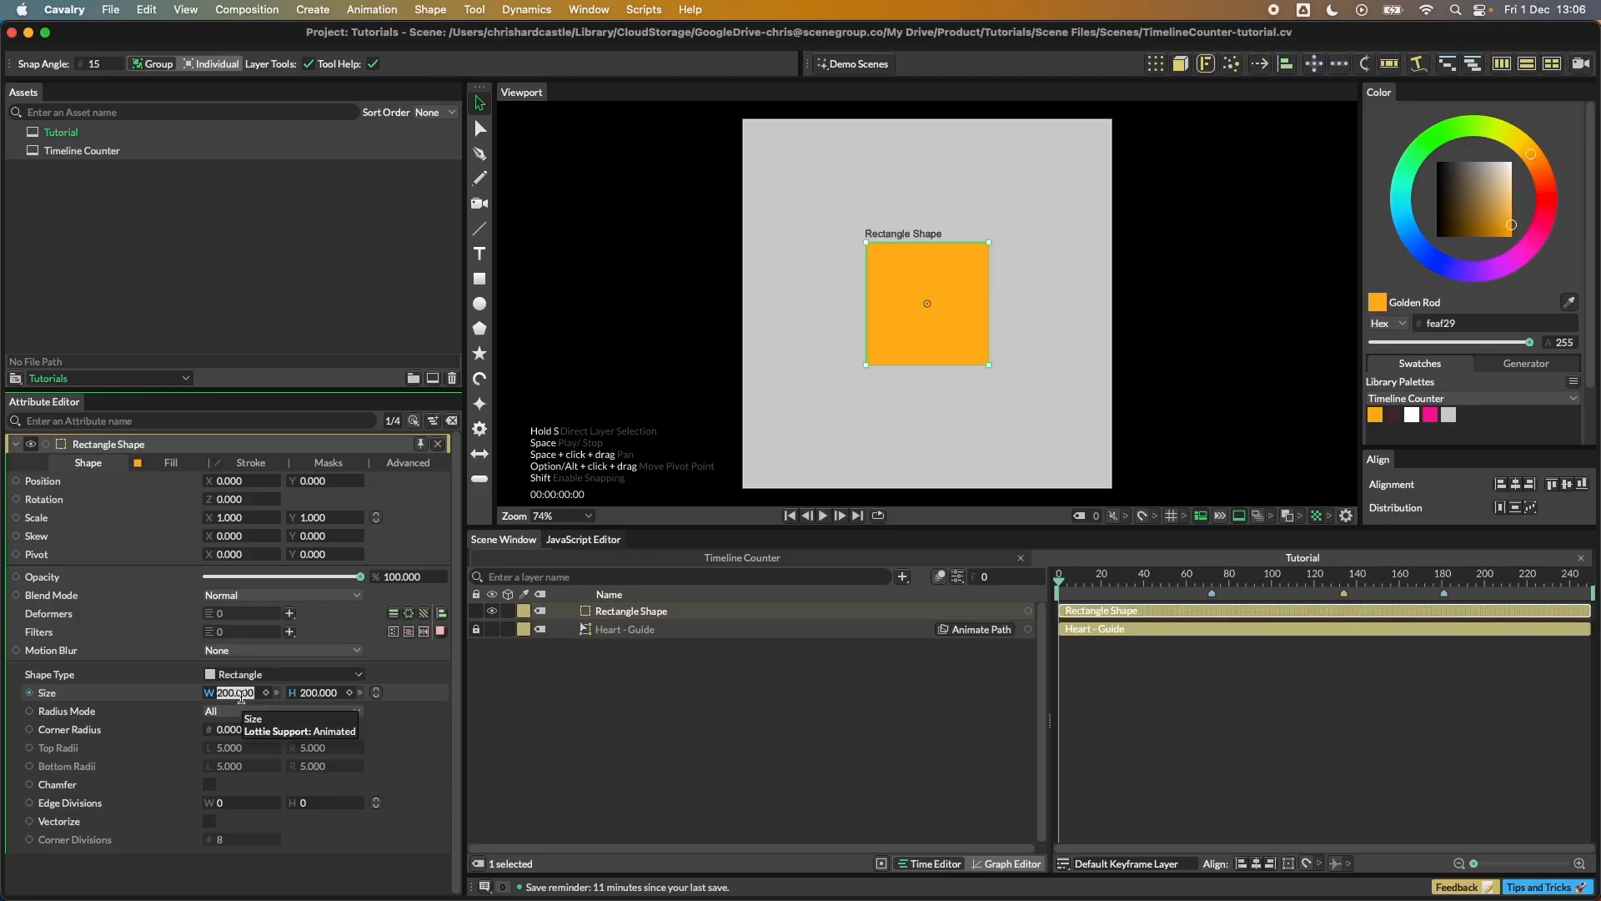
text(230)
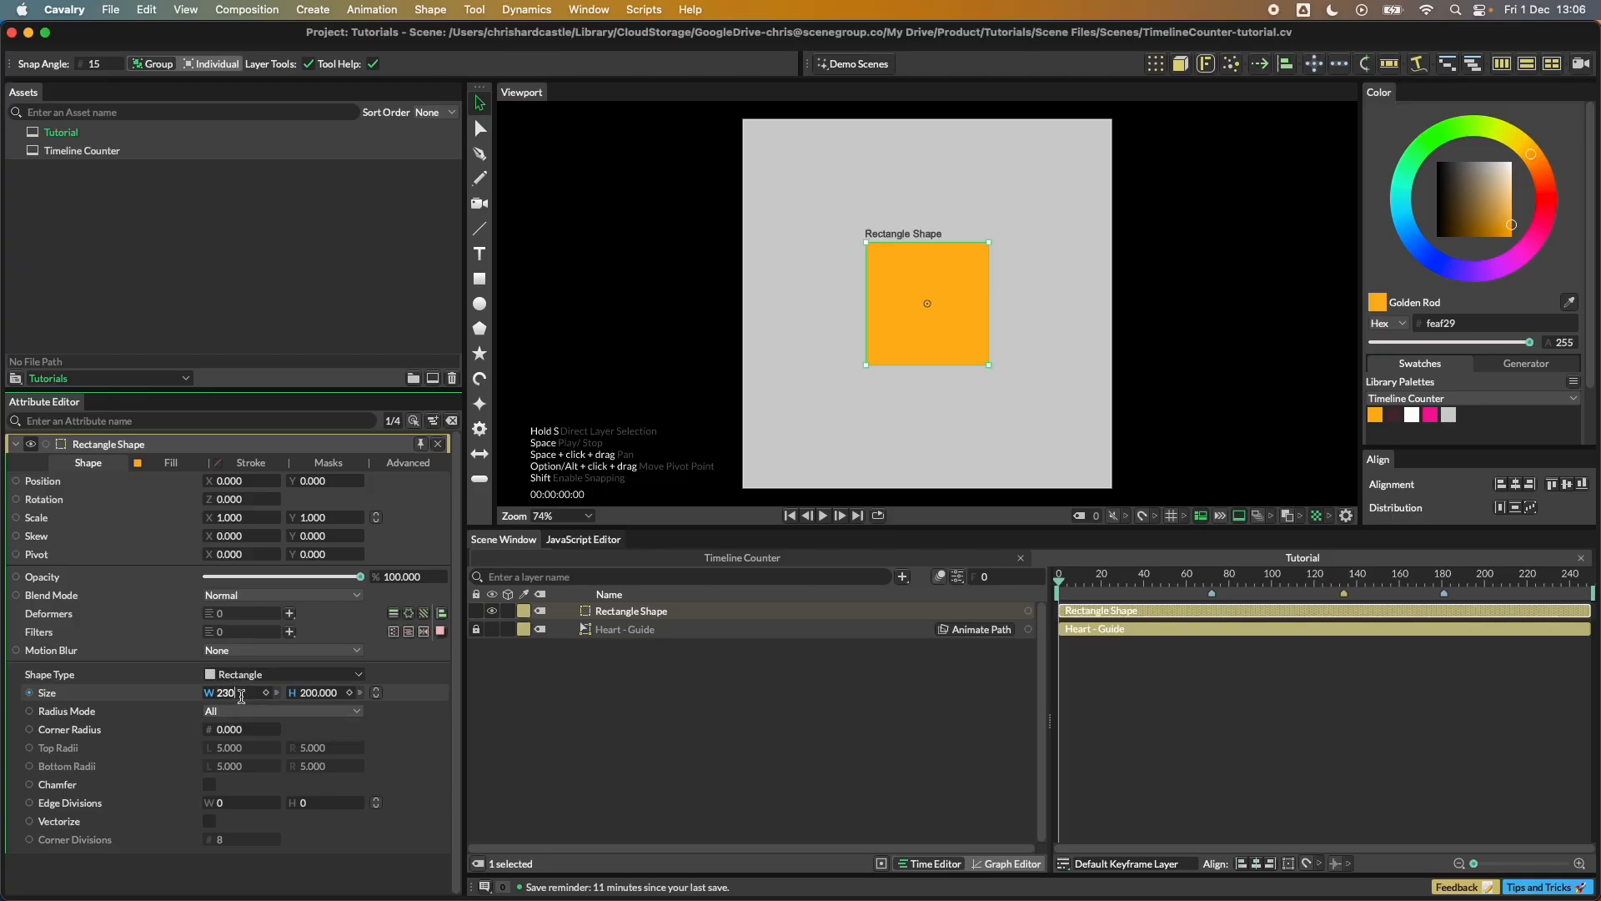
key(Return)
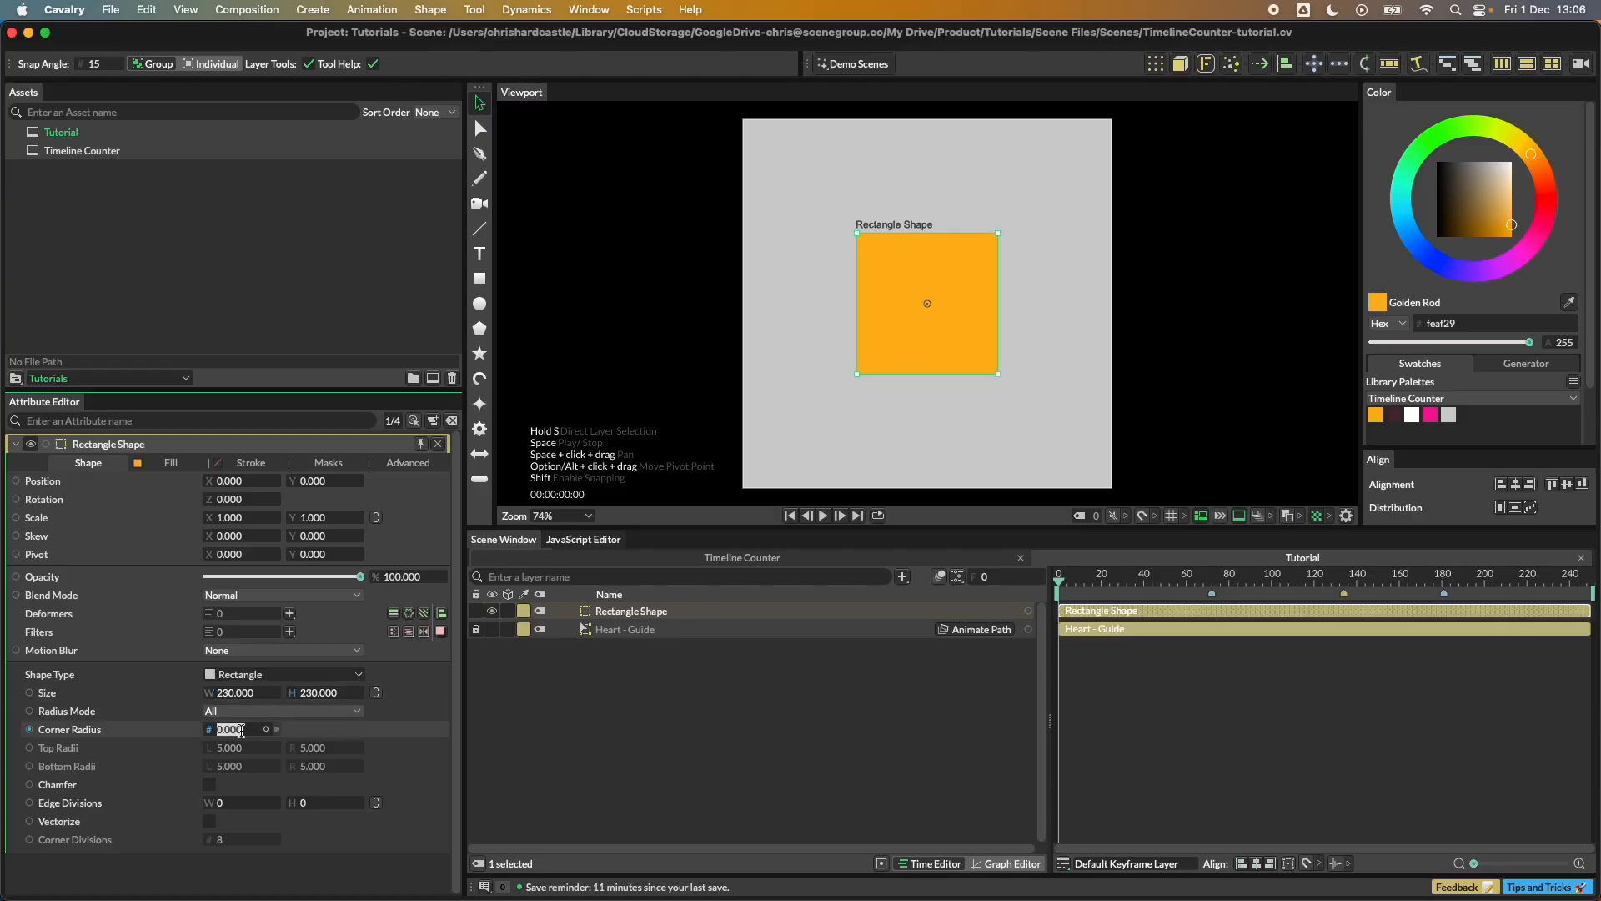
text(106)
key(Return)
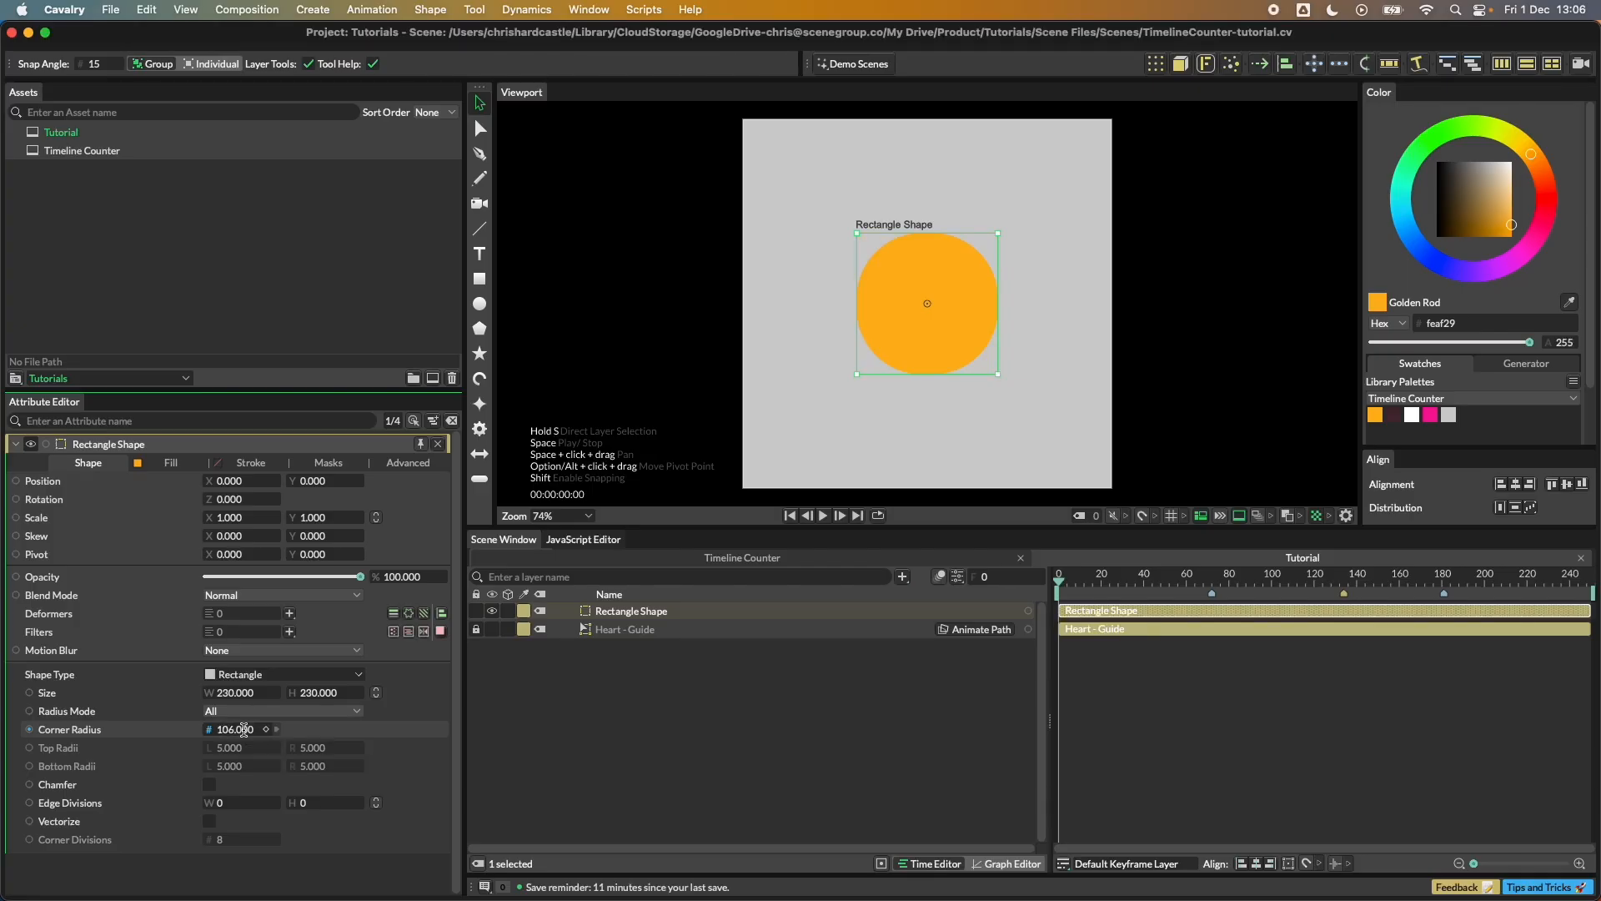
click(774, 172)
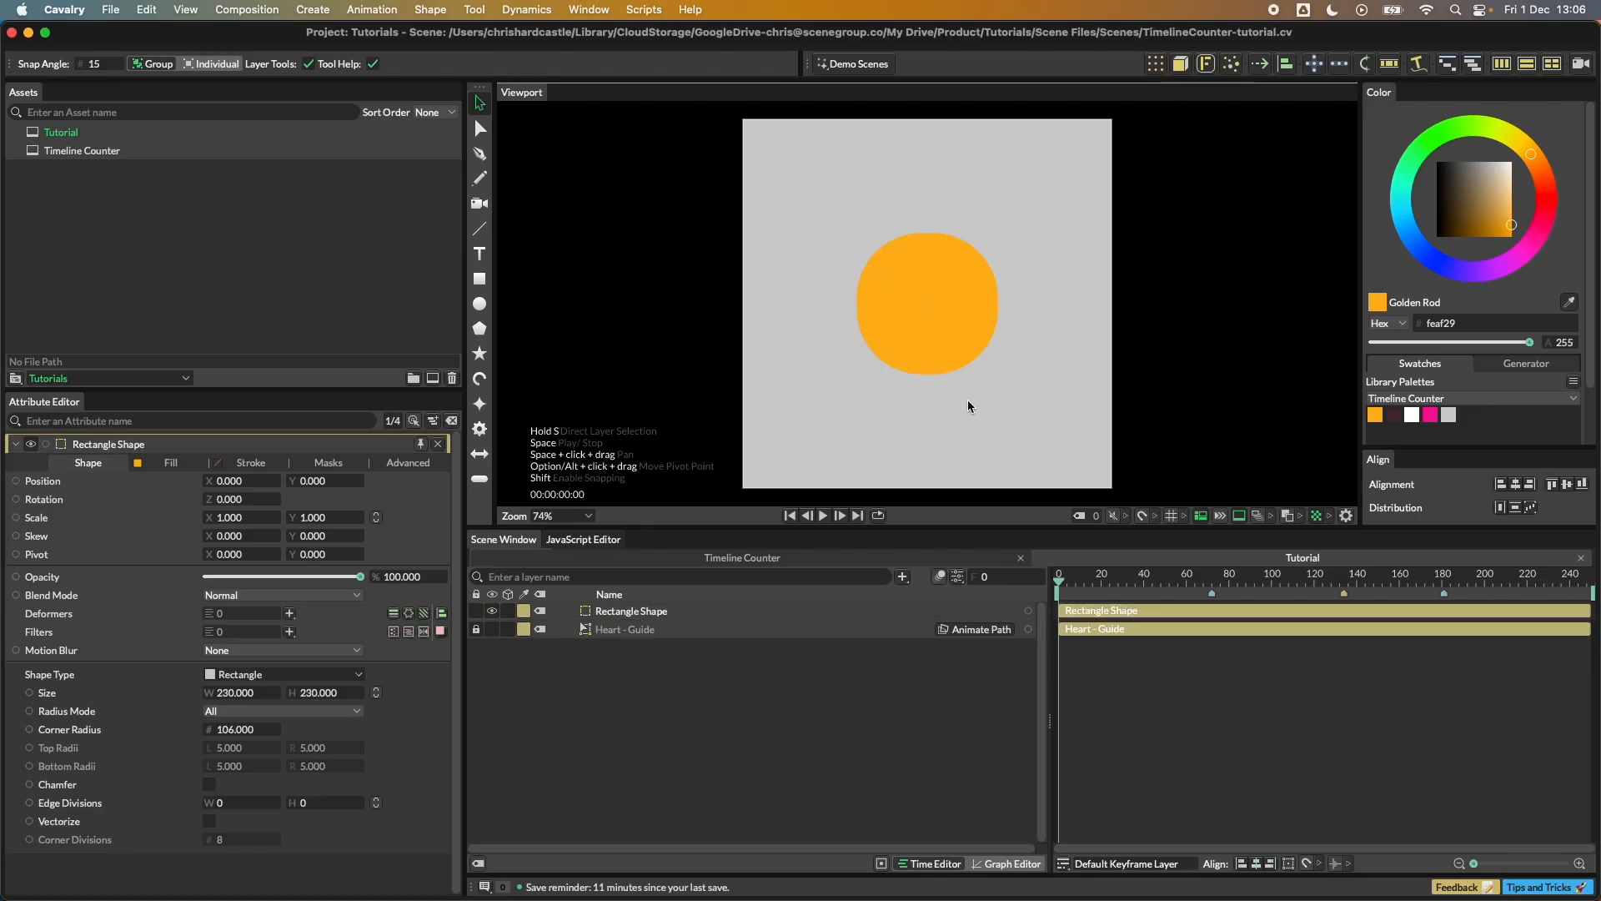
Step: Add a centred ellipse with the white palette fill and a radius of 34
click(480, 306)
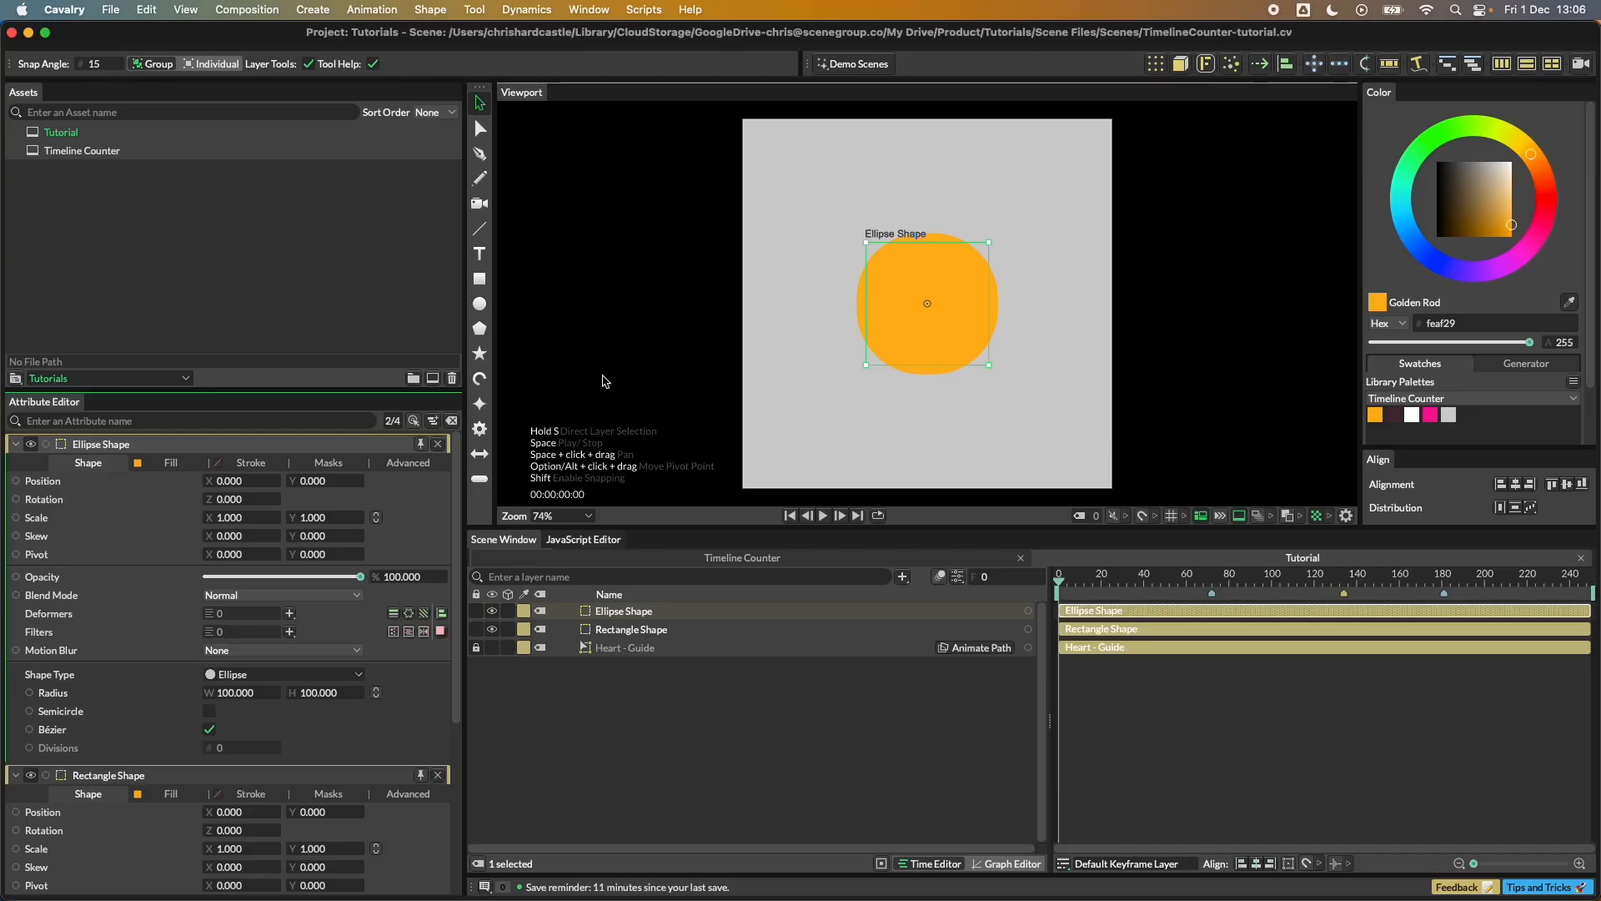
click(1414, 419)
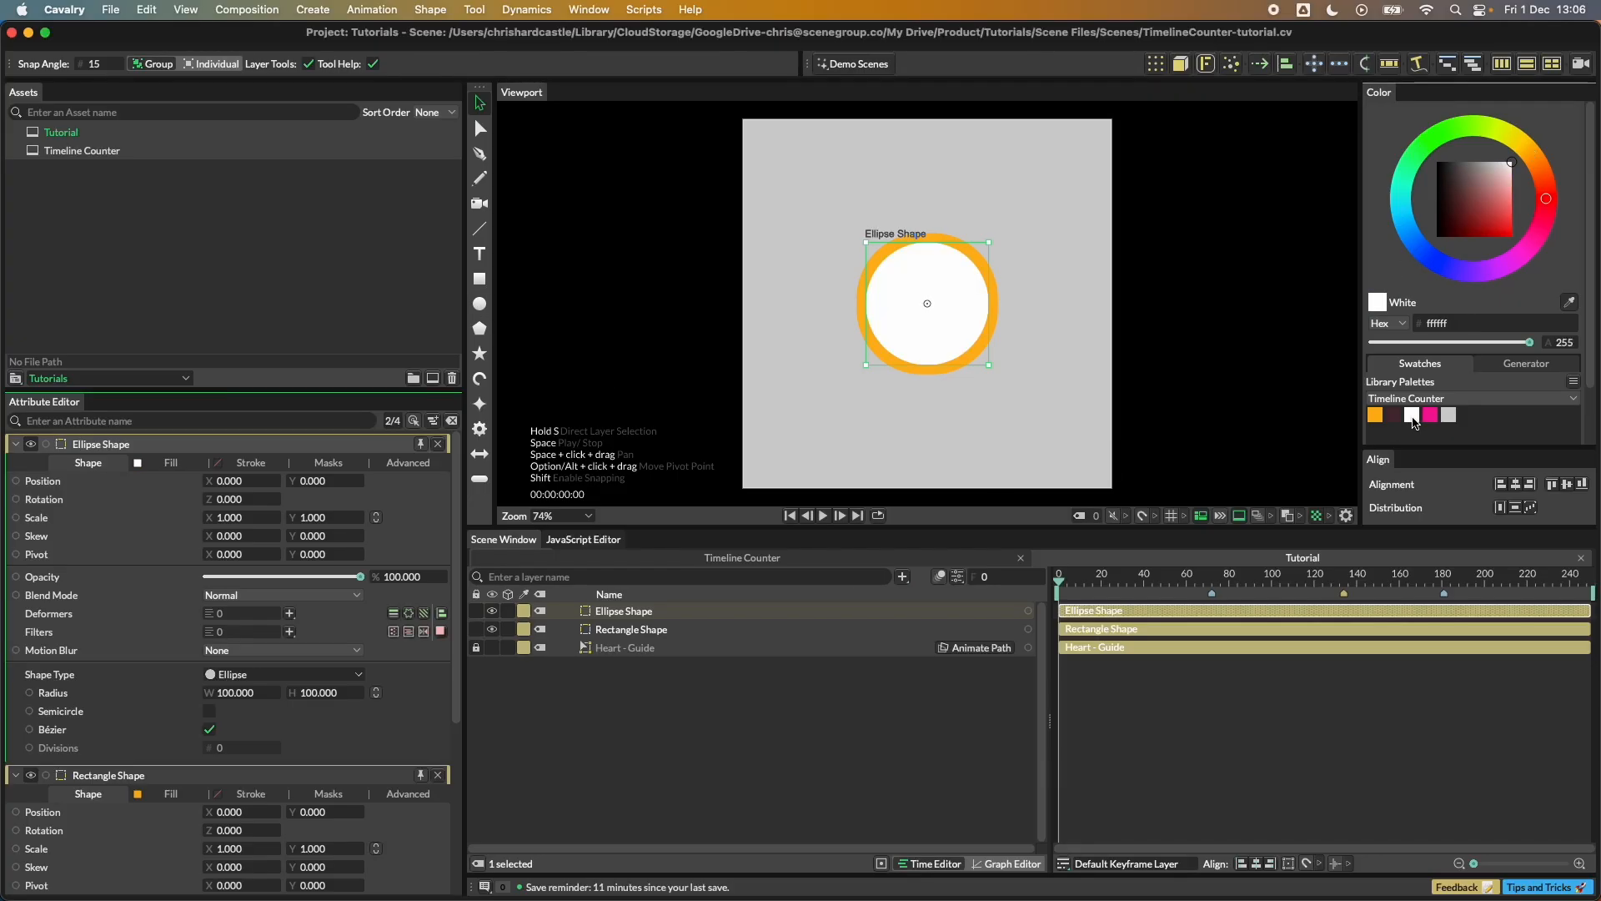
click(247, 693)
text(34)
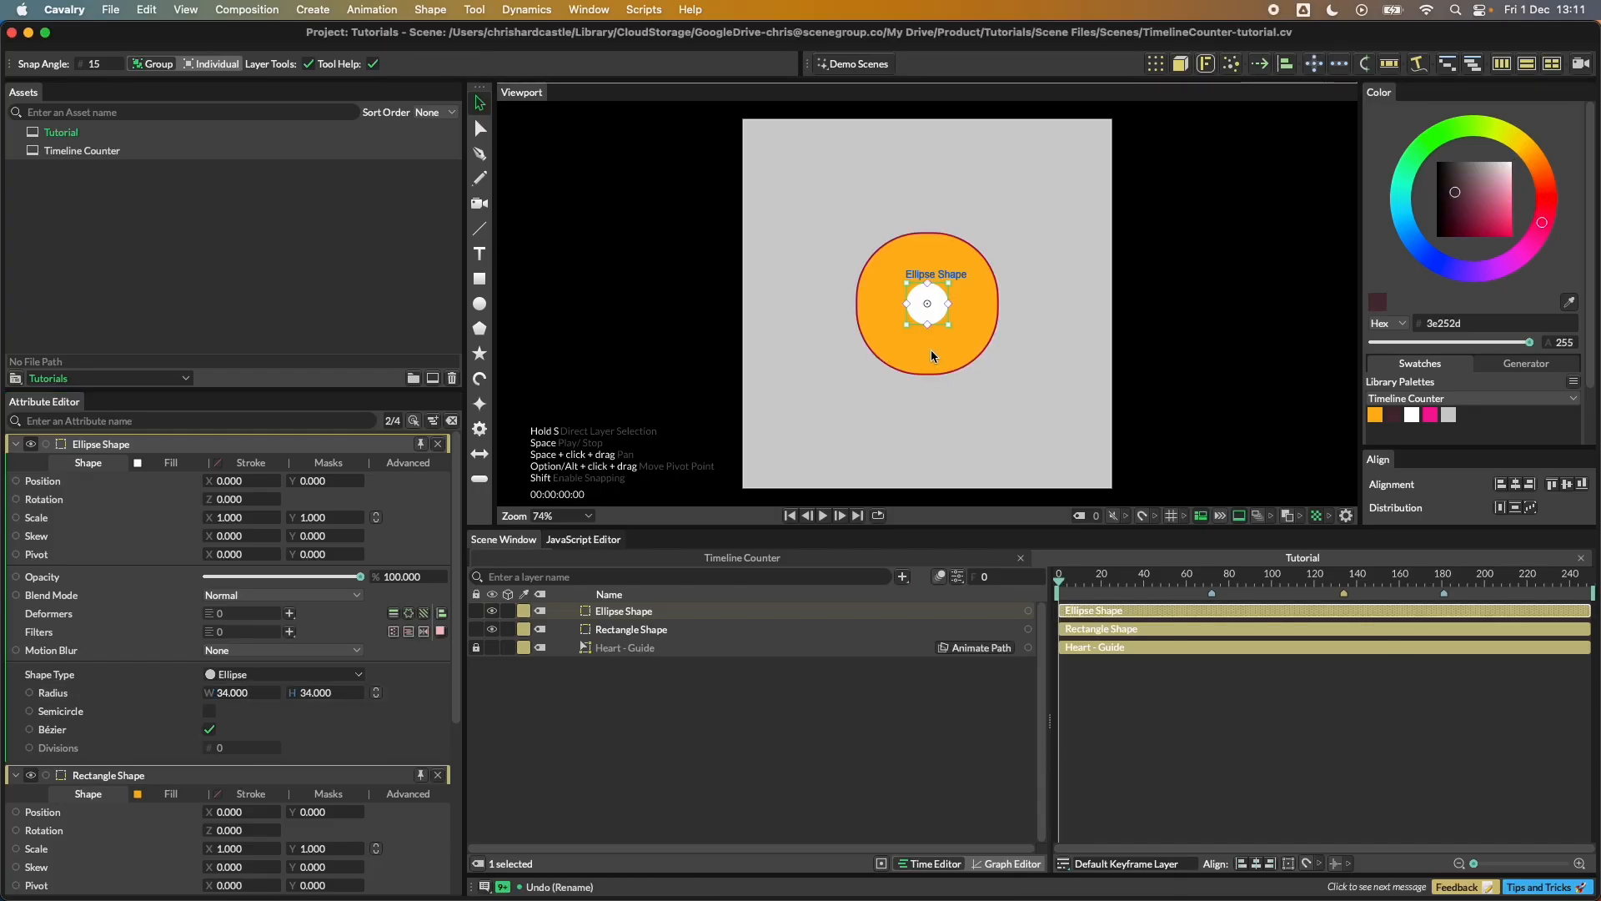
Step: Position the white ellipse at X 45, Y 32 and deselect it
drag(938, 320, 960, 294)
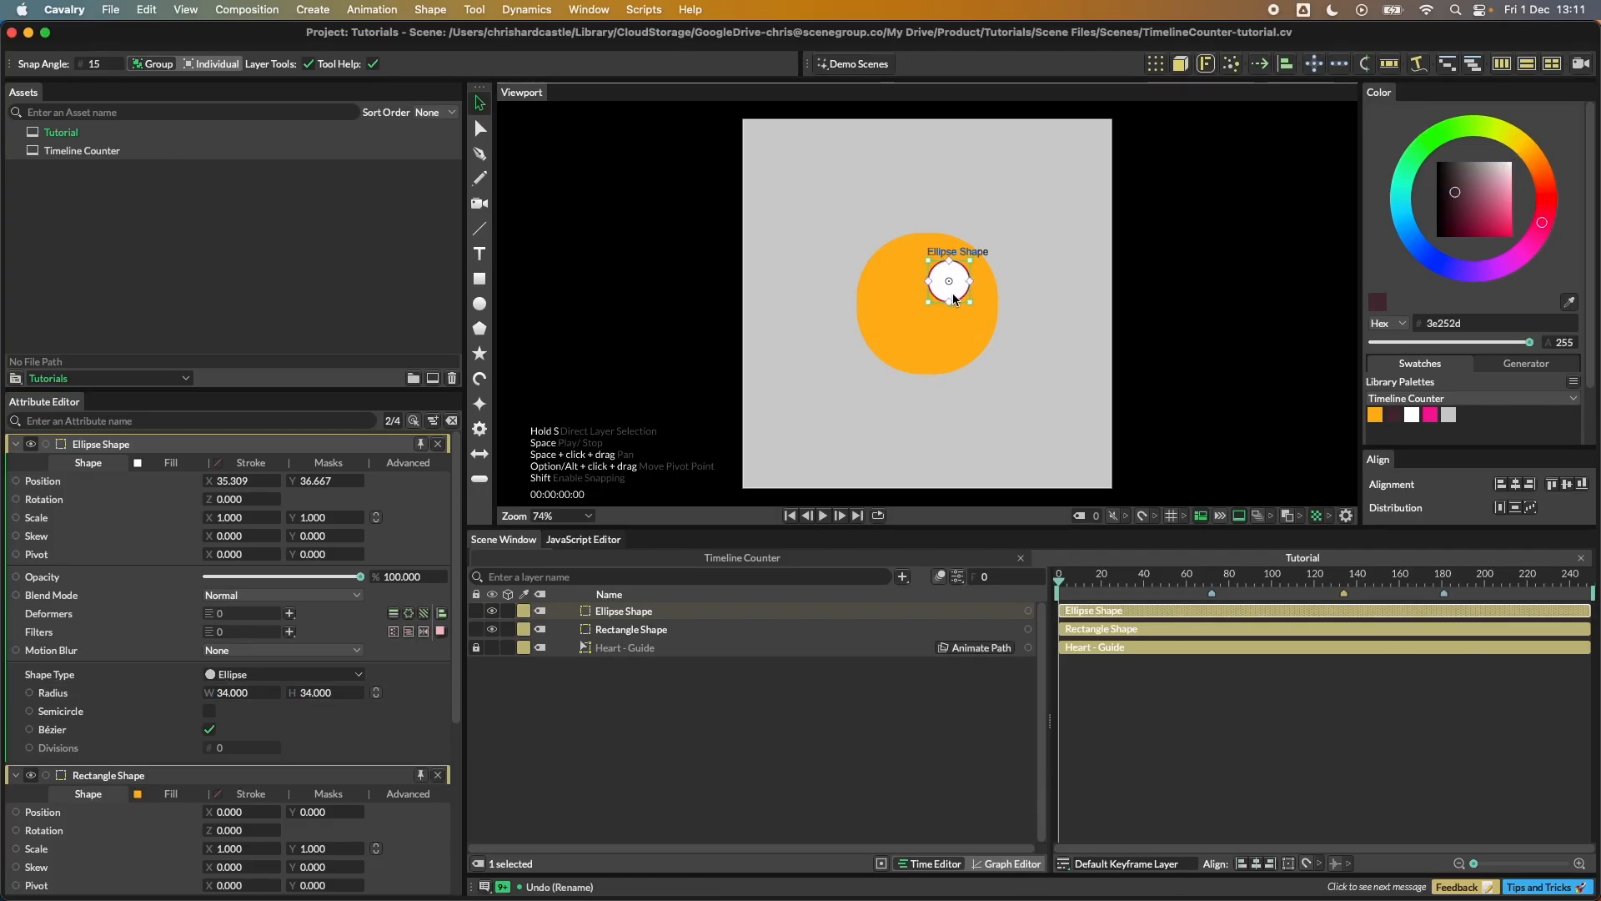
click(235, 482)
text(45)
key(Tab)
text(32)
key(Tab)
click(230, 286)
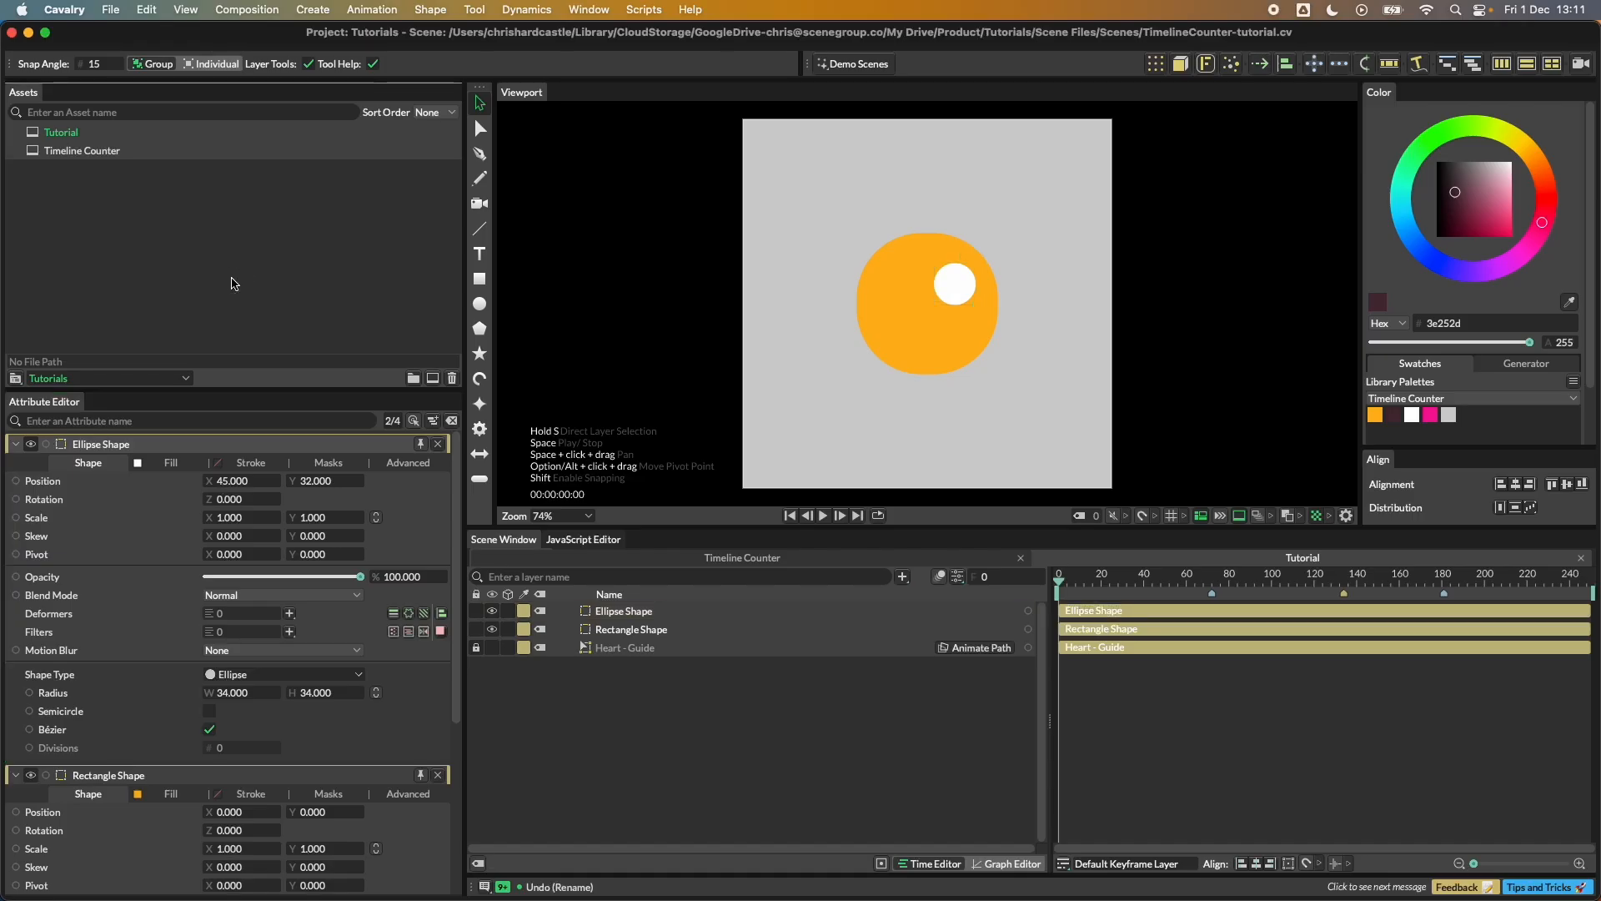
Step: Add a dark 3e252d ellipse with radius 24 and place it over the white ellipse at about X 43, Y 31
alt+click(479, 311)
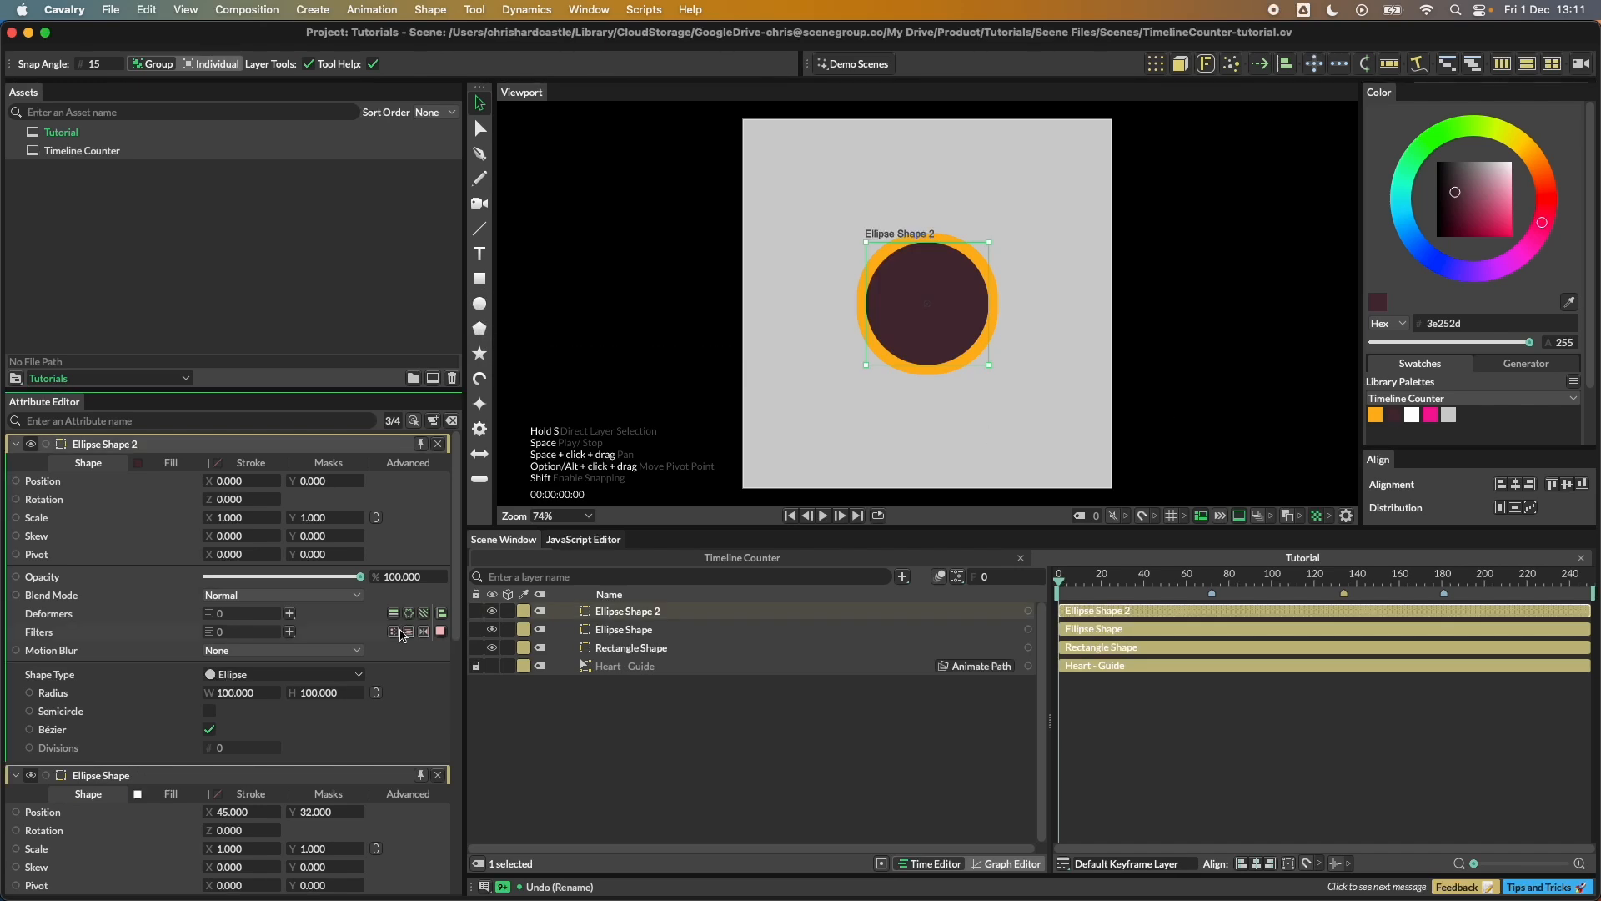
click(238, 692)
text(24)
key(Return)
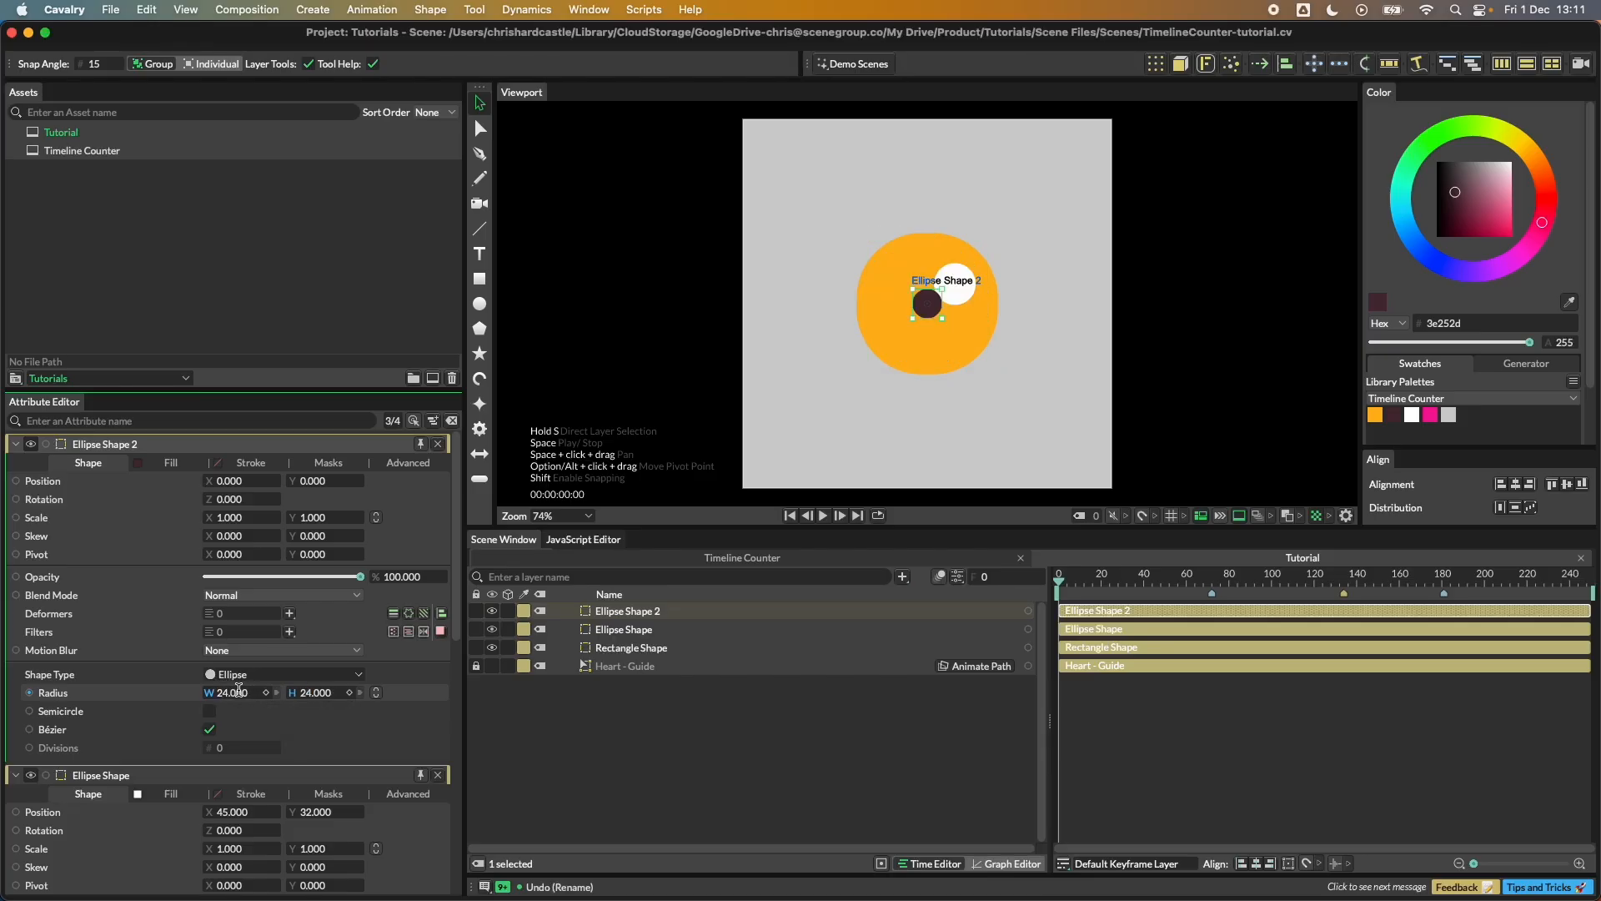
scroll(942, 317, up, 5)
drag(923, 313, 989, 265)
Step: Rename the orange rectangle layer as Face and the white ellipse layer as Eye-Right
click(630, 650)
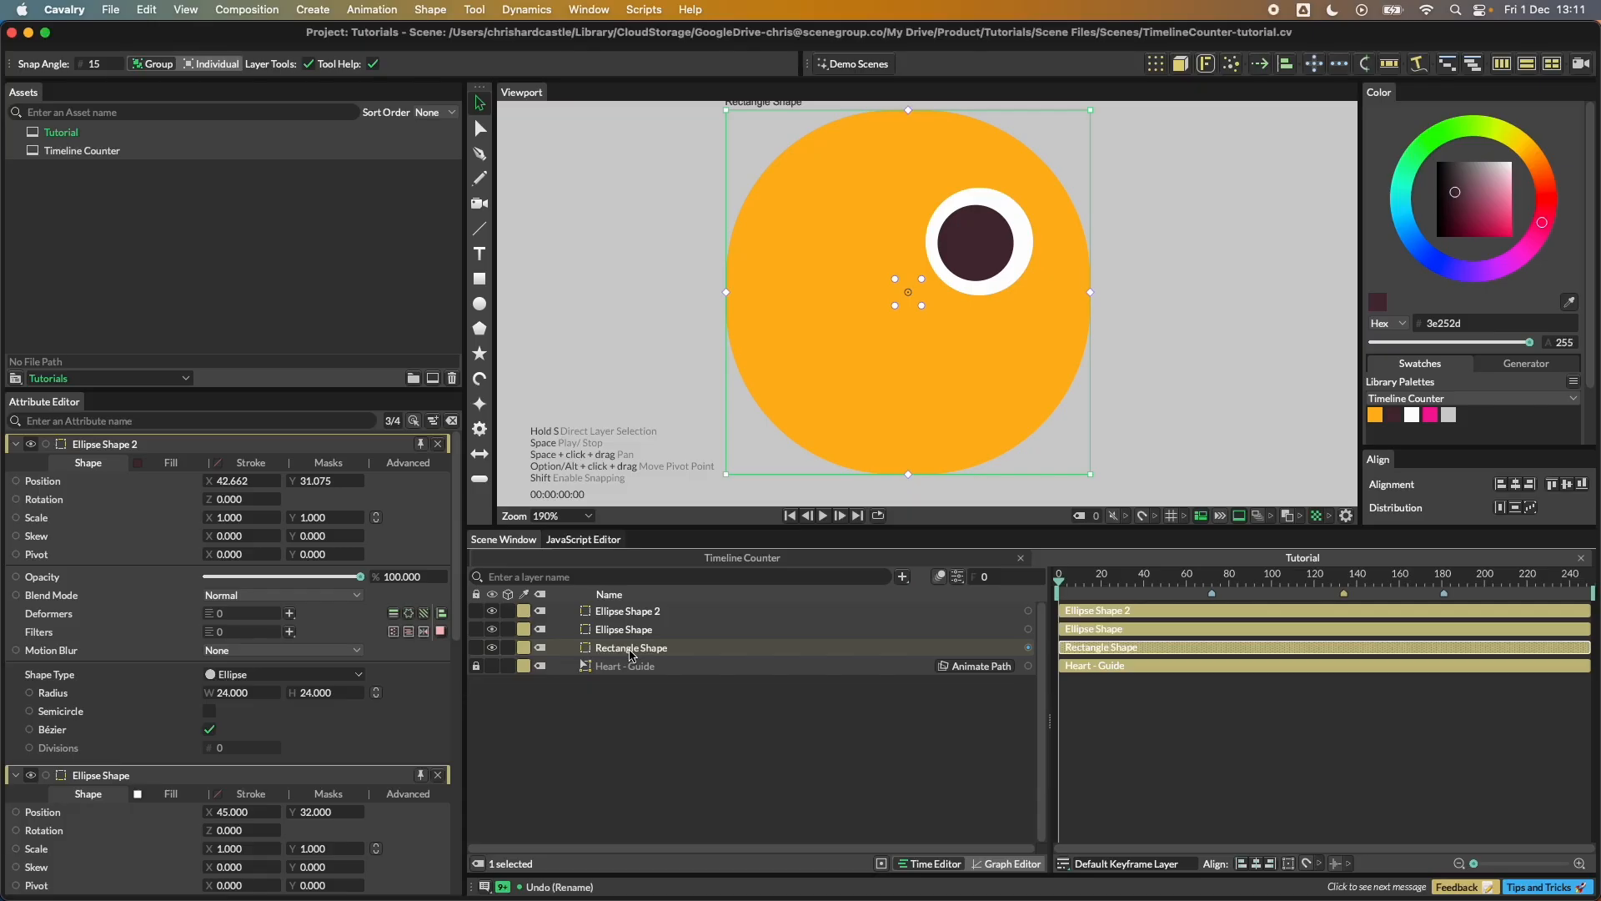
double_click(631, 649)
text(Face)
key(Return)
double_click(634, 631)
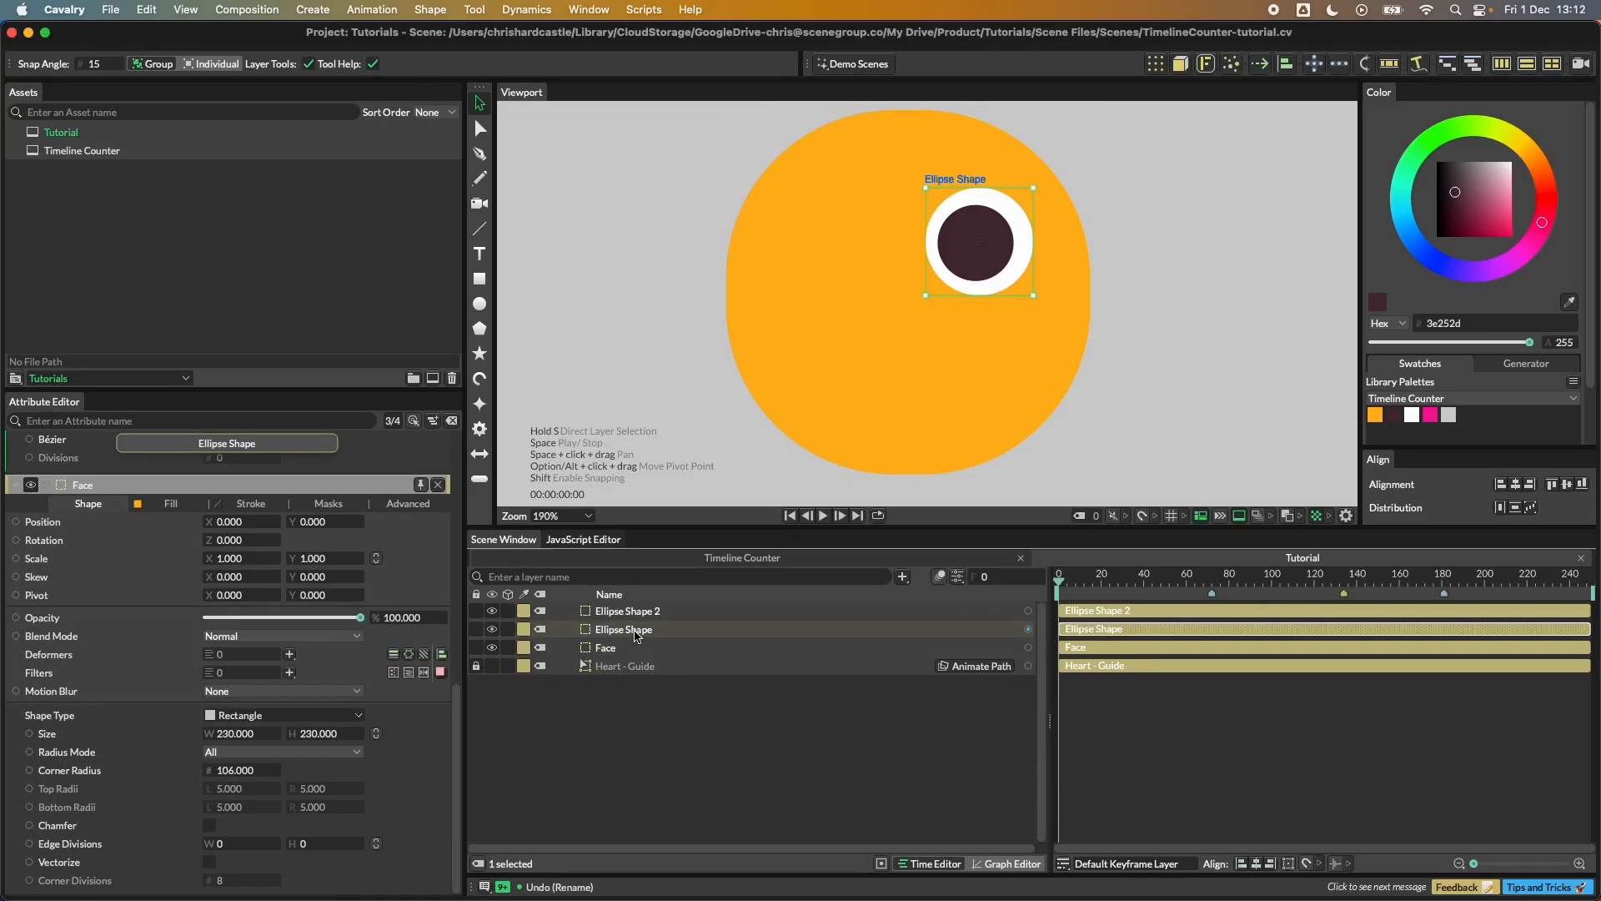
text(Eye-Right)
key(Return)
Step: Rename the dark ellipse layer as Pupil-Right and clear the selection
click(643, 614)
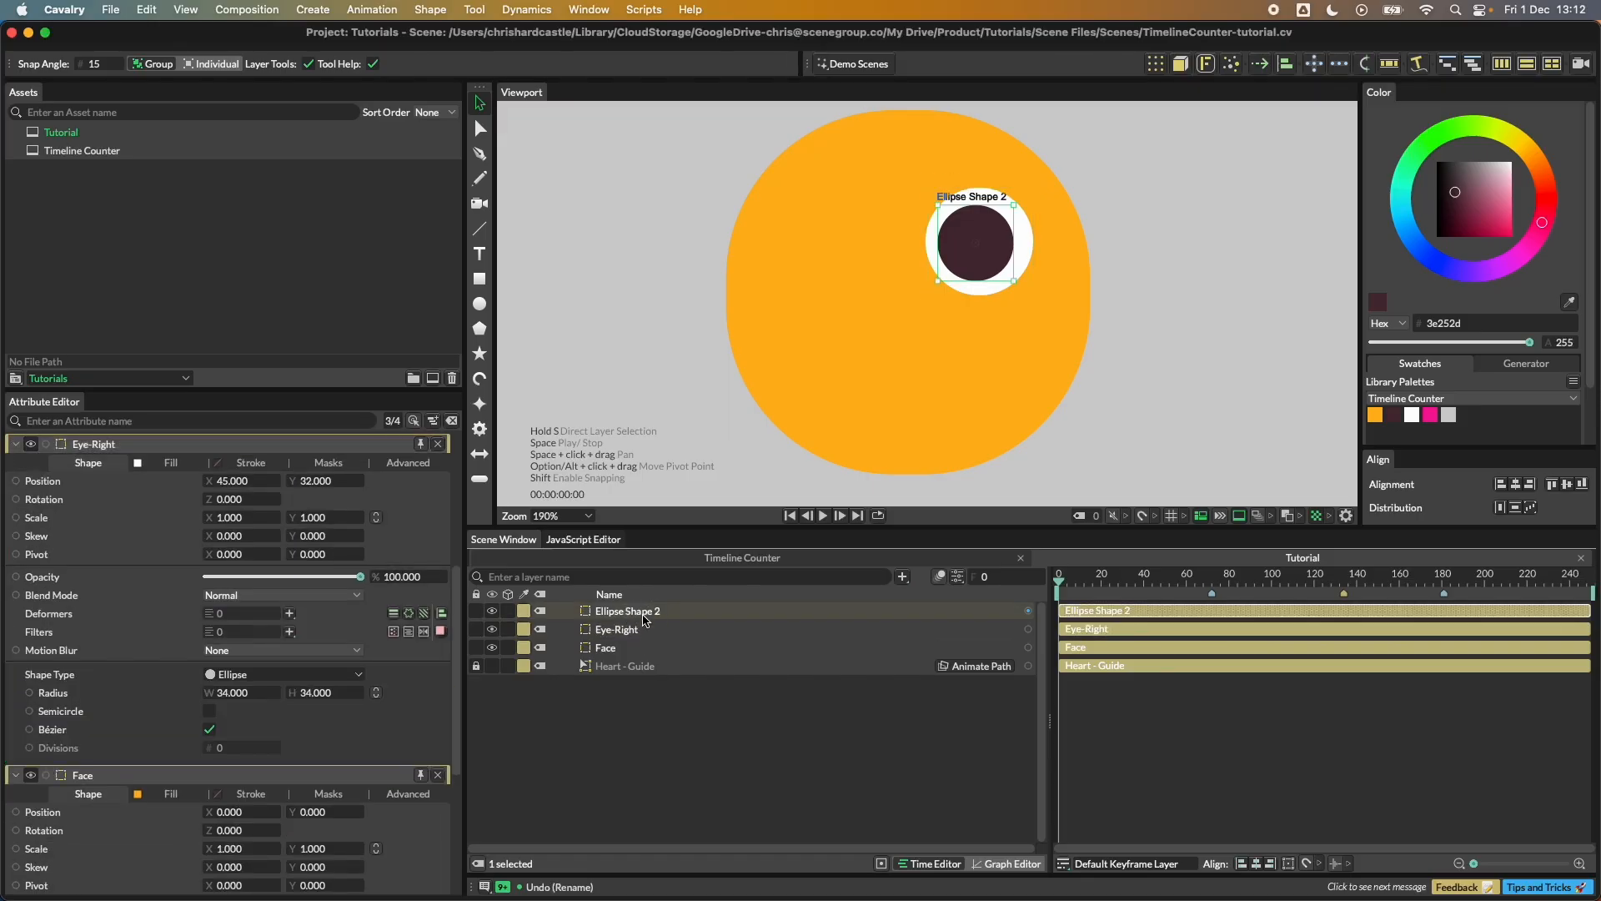
double_click(643, 616)
text(Pupil-Right)
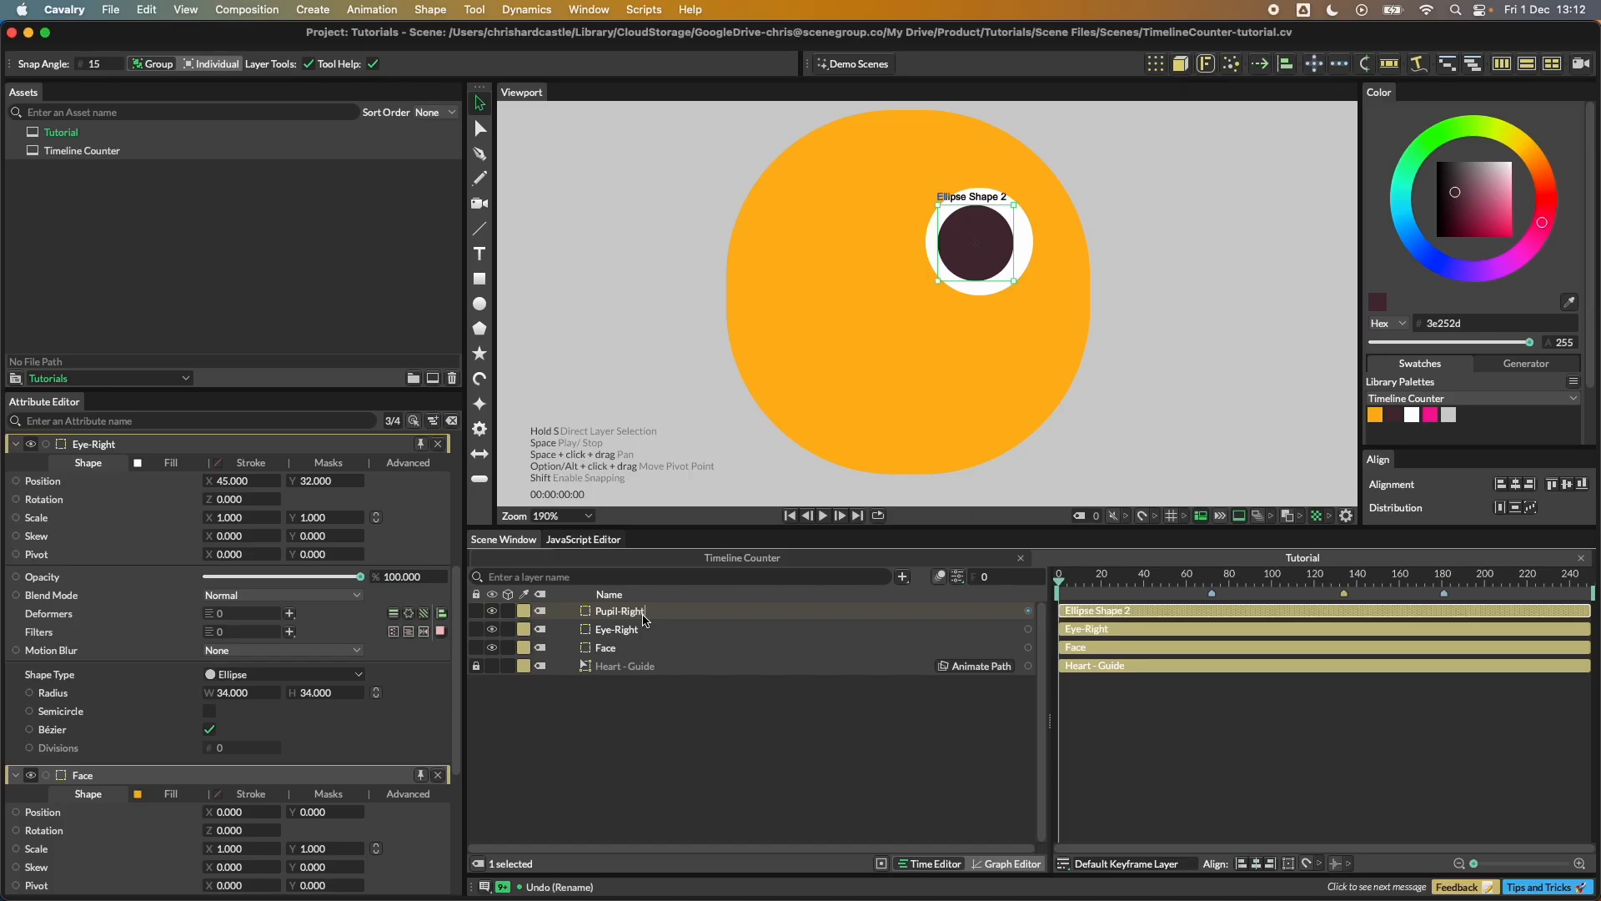
key(Return)
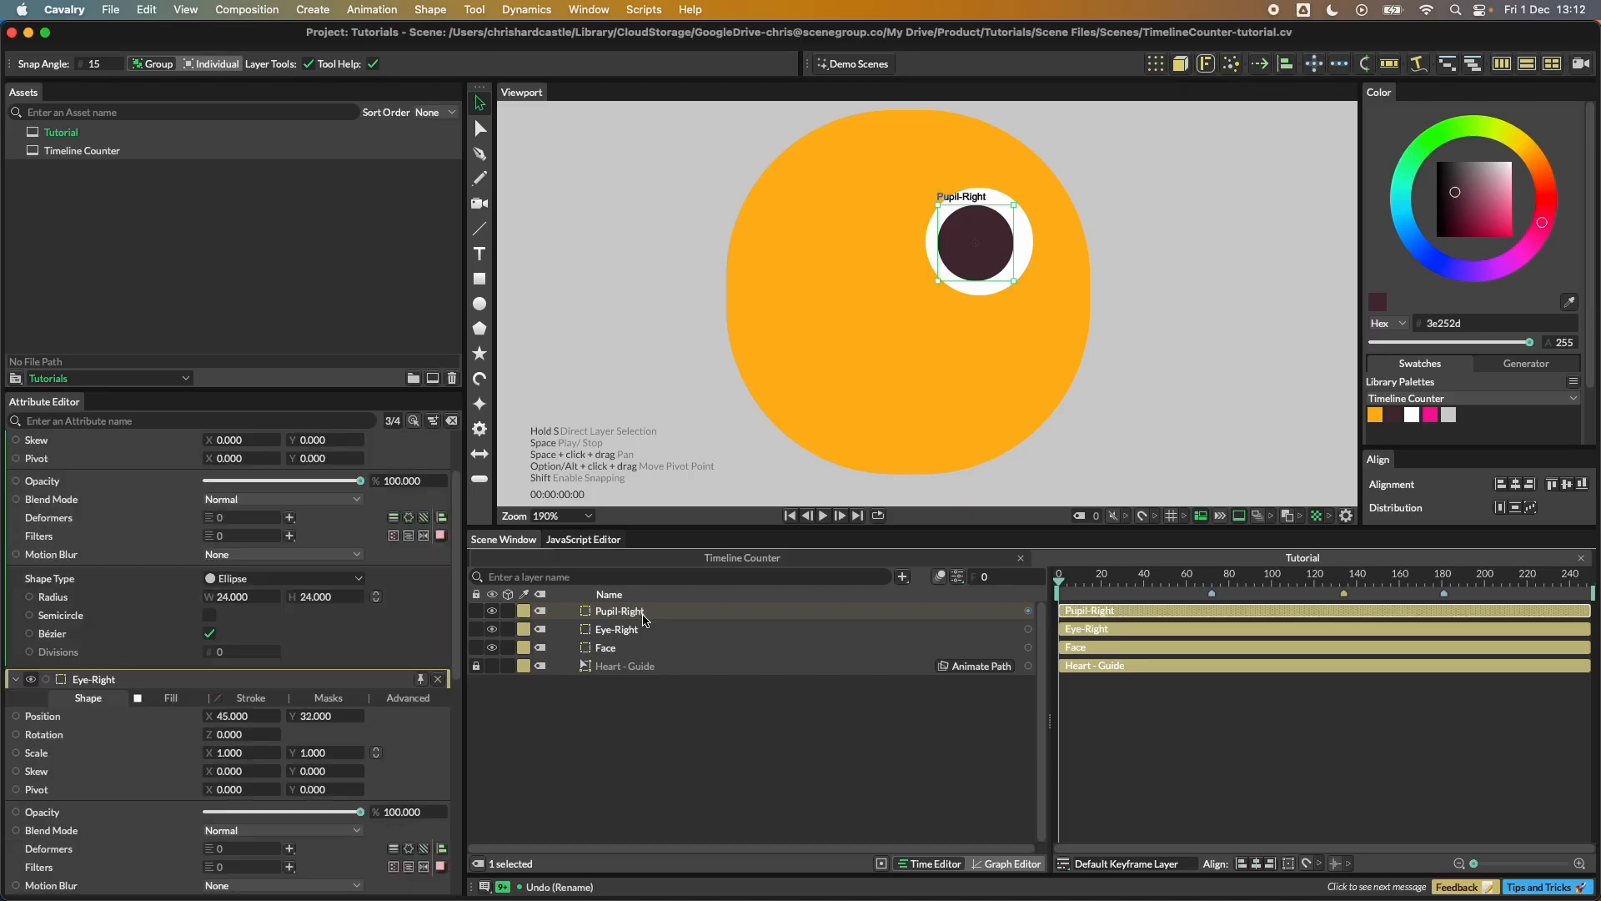
click(655, 732)
Step: Open the Timeline Counter composition and scrub around frame 10 to examine how the eye shapes clip the pupils
double_click(94, 151)
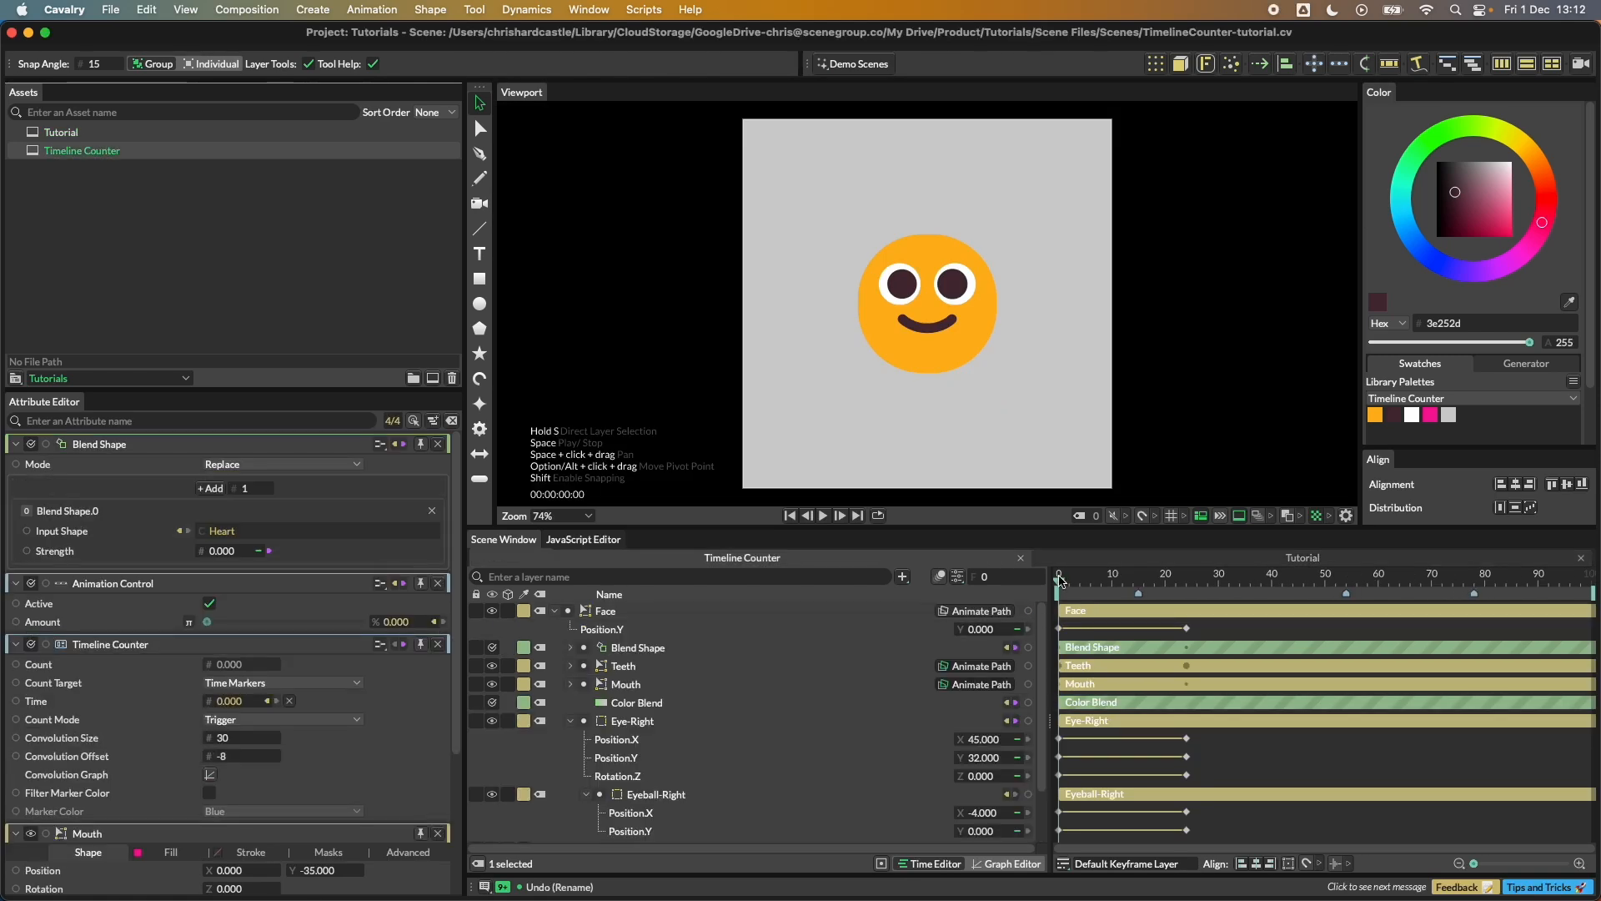
click(1116, 577)
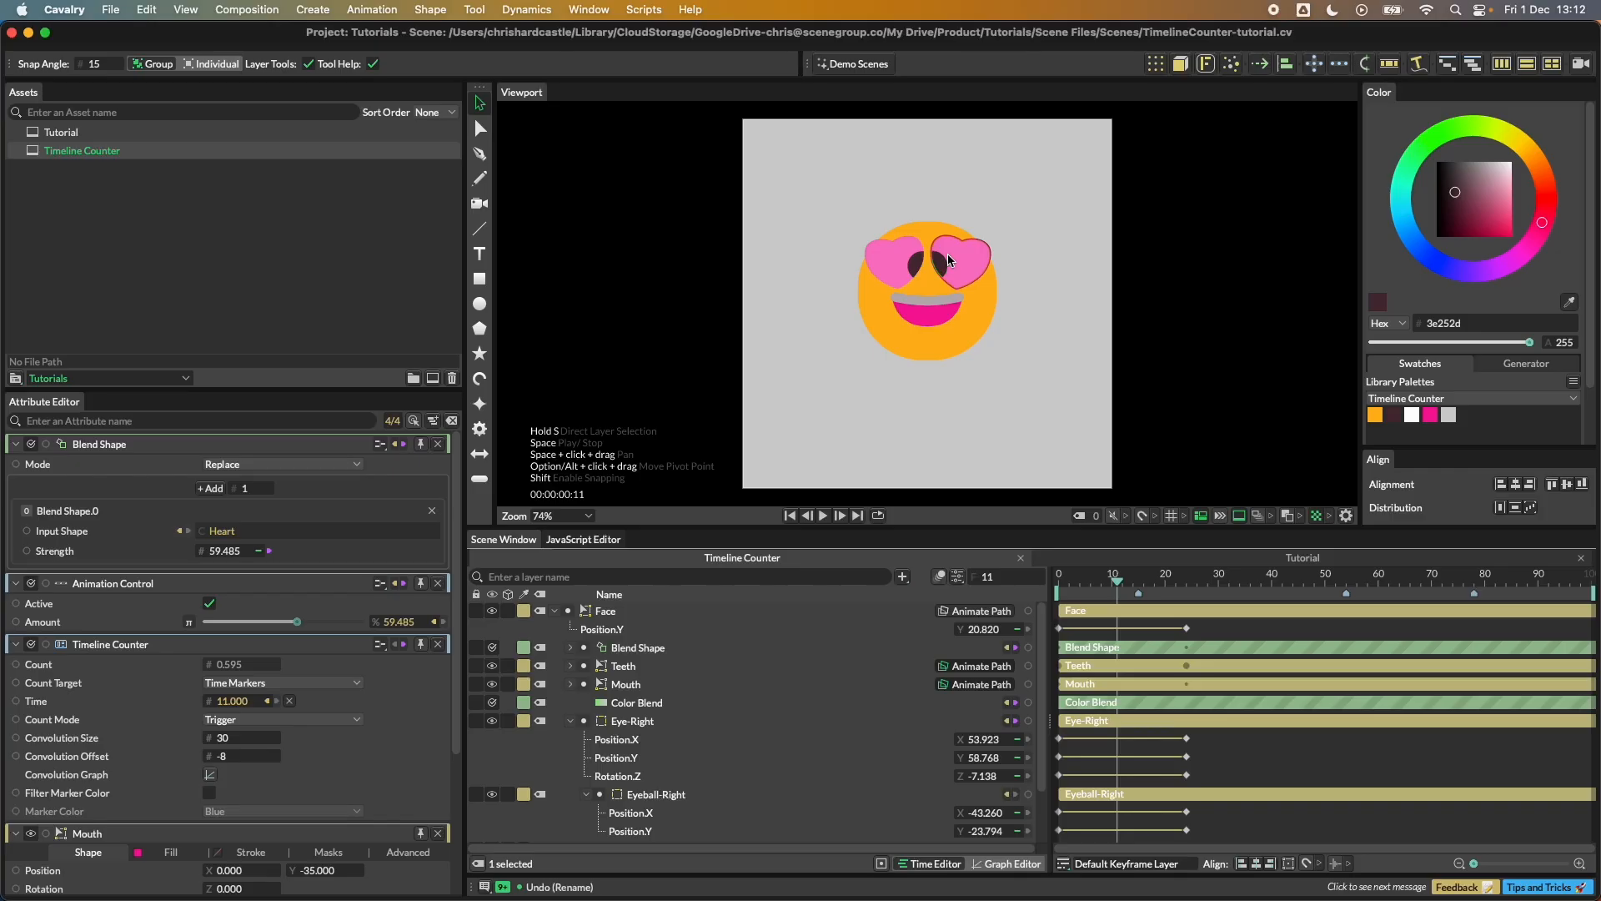
click(1113, 578)
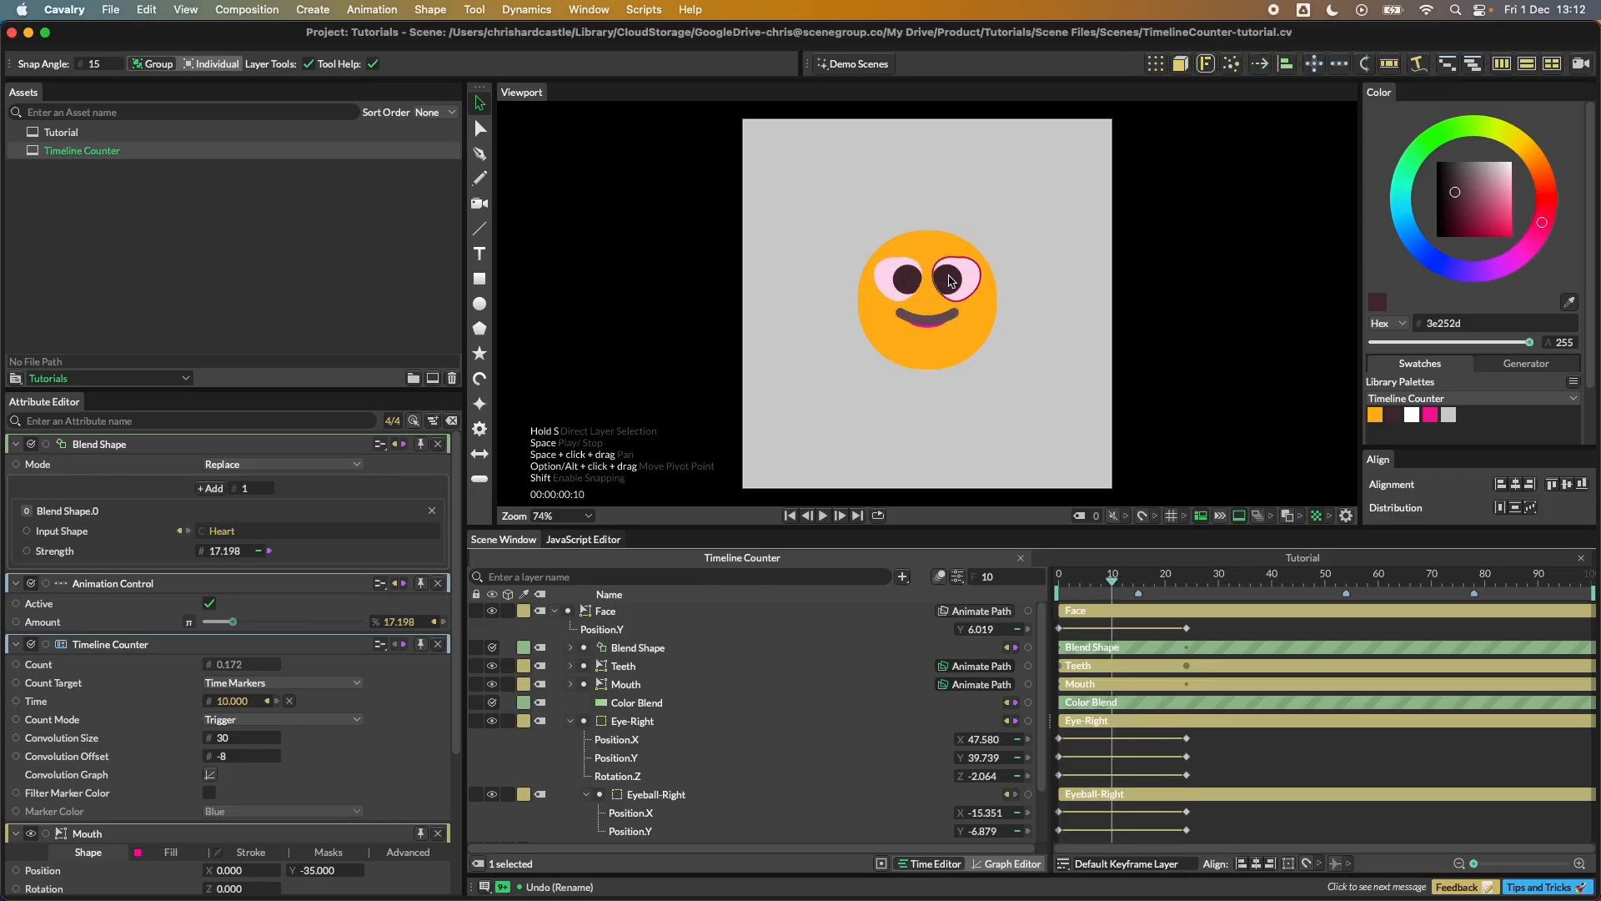
Step: In the Tutorial composition, connect Eye-Right to Pupil-Right as a clipping mask and make Eye-Right visible again
double_click(58, 133)
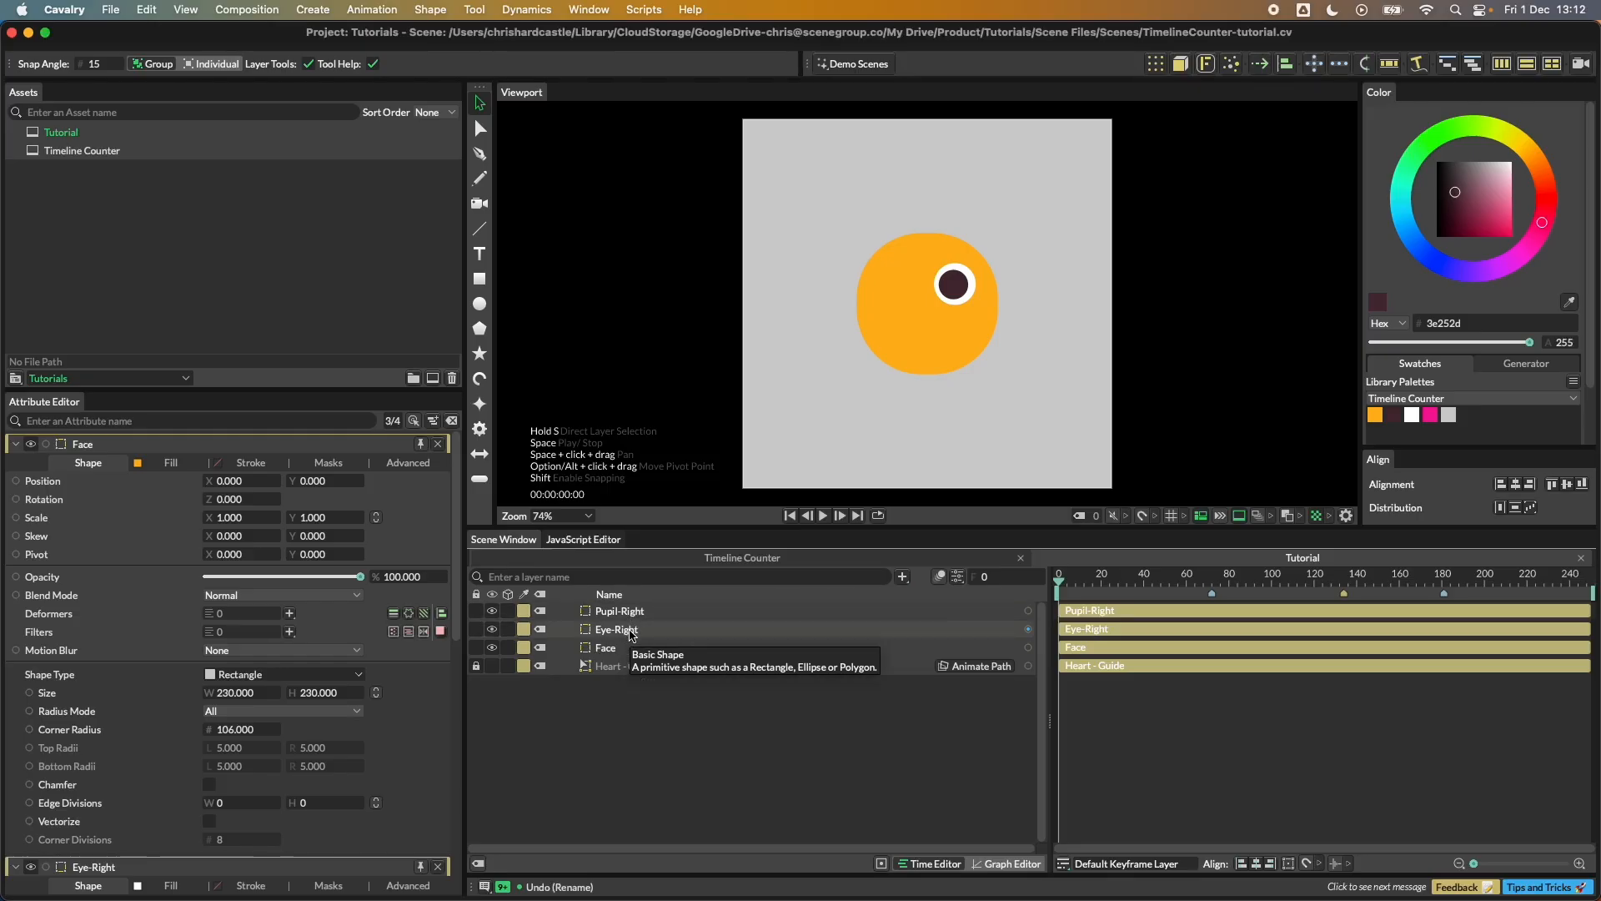
click(631, 634)
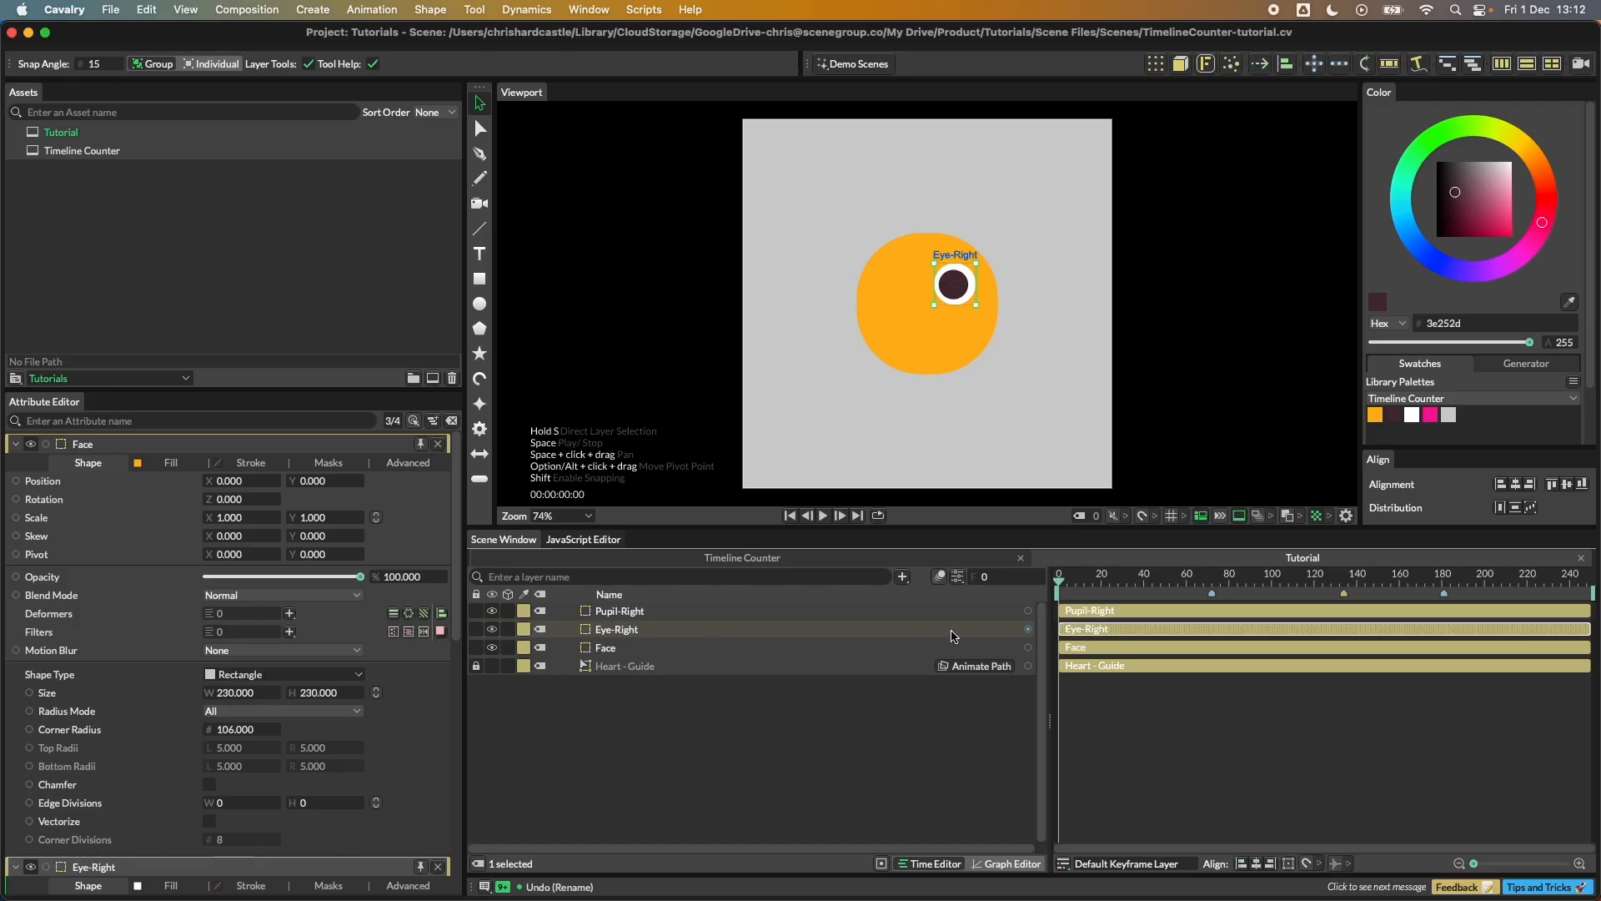
drag(1029, 629, 860, 615)
mouse_move(909, 621)
click(1095, 623)
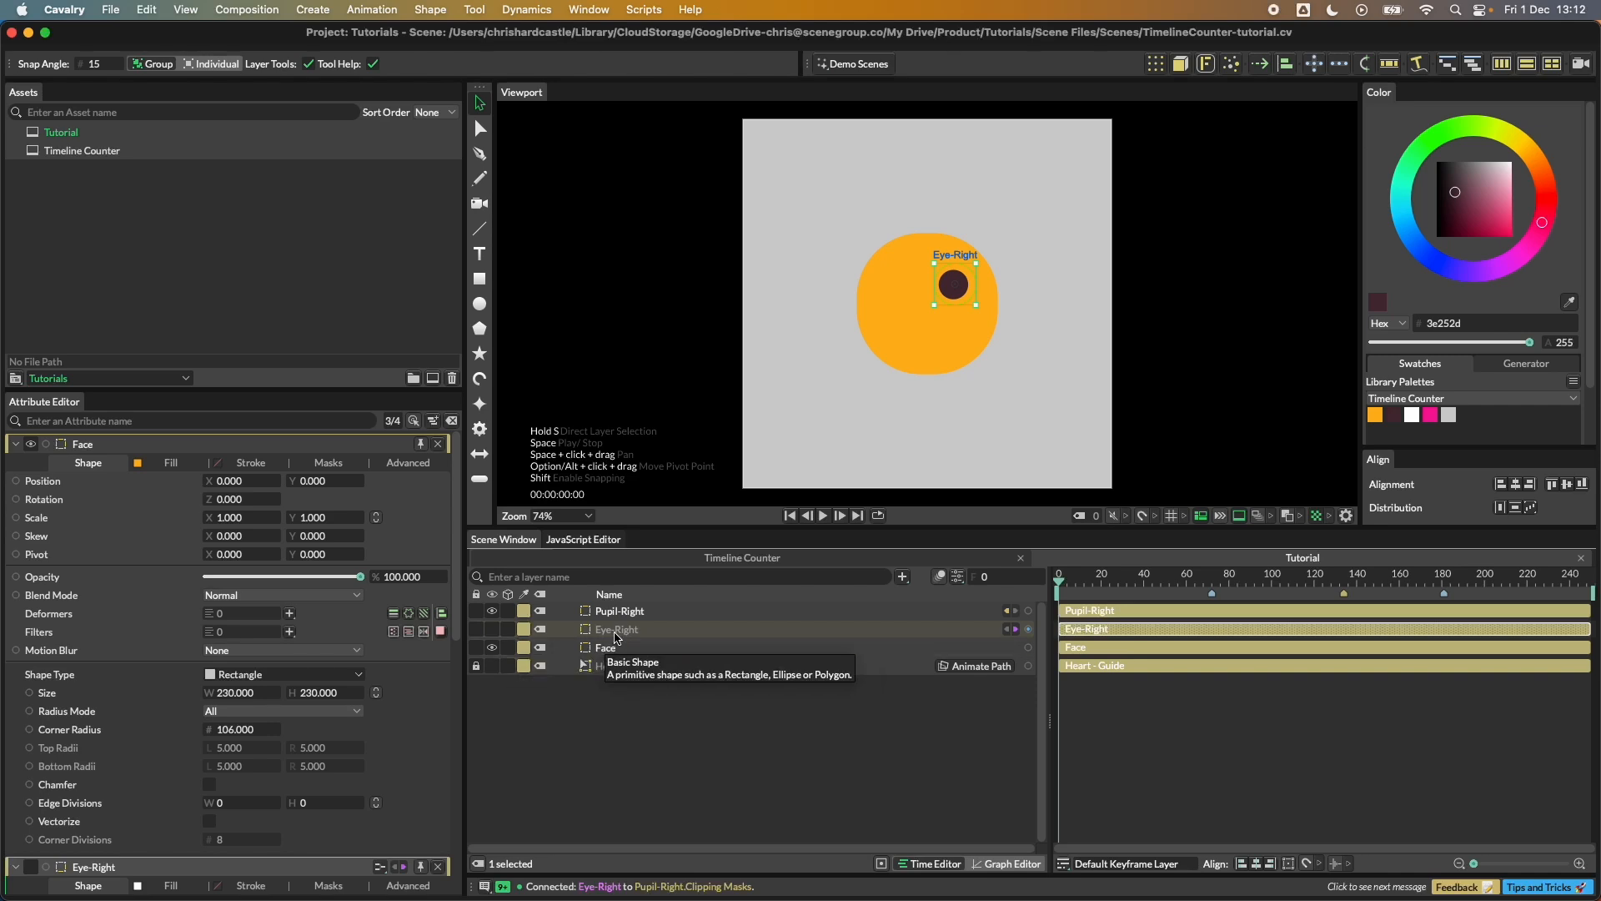
click(493, 630)
Step: Move Pupil-Right around inside the white eye to test the clipping mask, leaving it near the eye's centre
click(620, 612)
scroll(945, 292, up, 3)
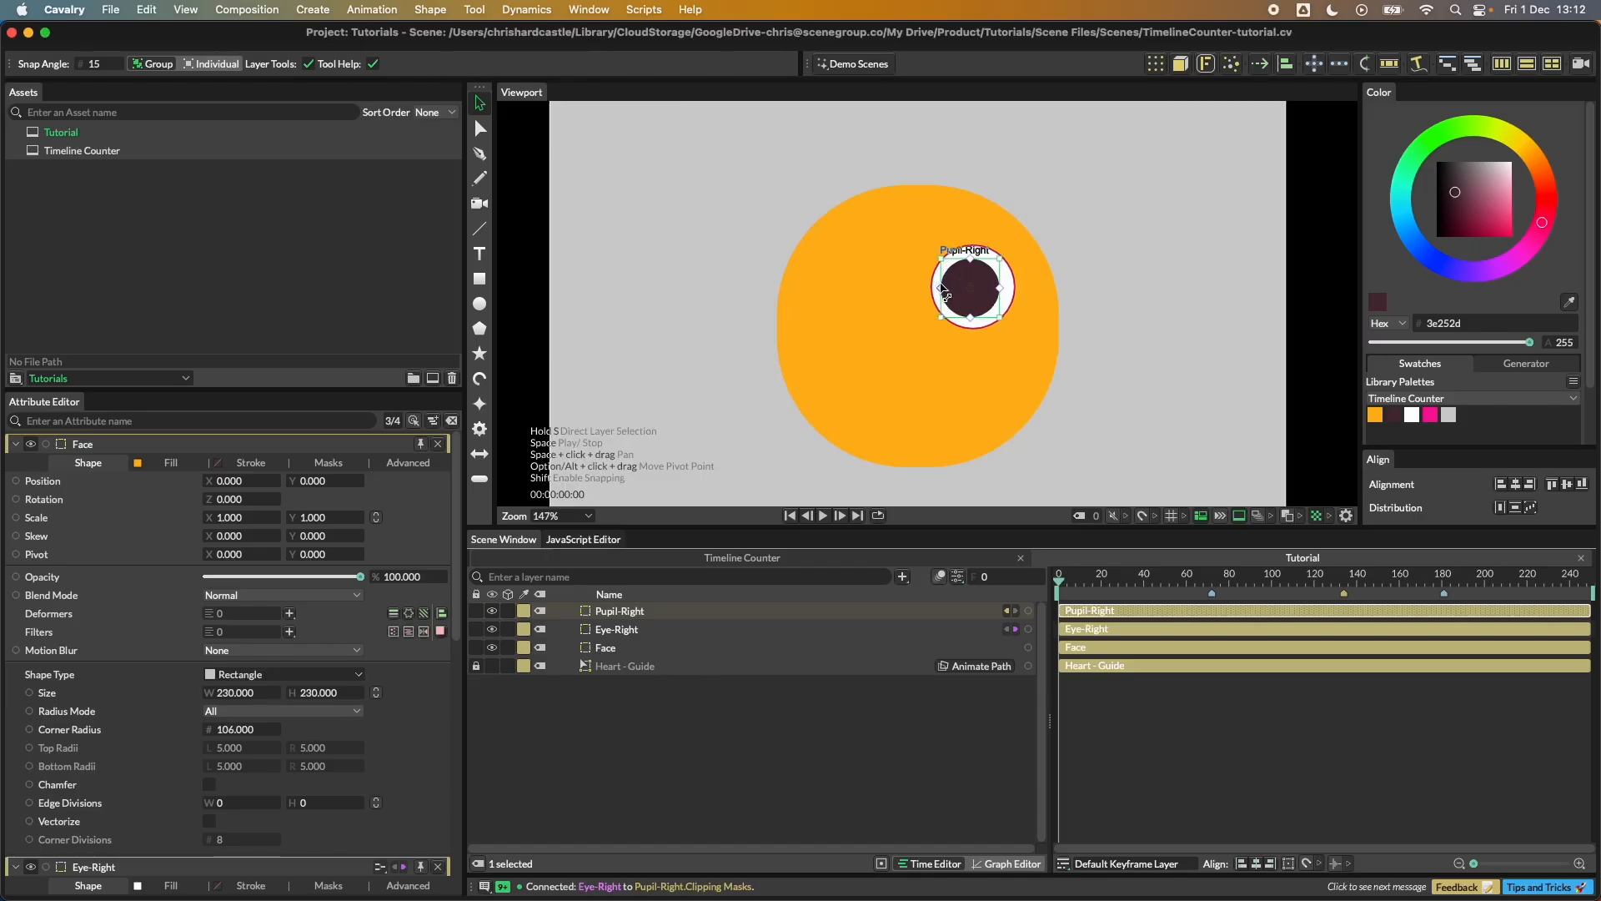
scroll(945, 292, up, 3)
mouse_move(1026, 312)
mouse_down()
mouse_move(942, 308)
mouse_move(1107, 308)
mouse_move(968, 308)
mouse_move(1070, 311)
mouse_move(977, 310)
mouse_move(999, 325)
mouse_move(1027, 315)
mouse_up()
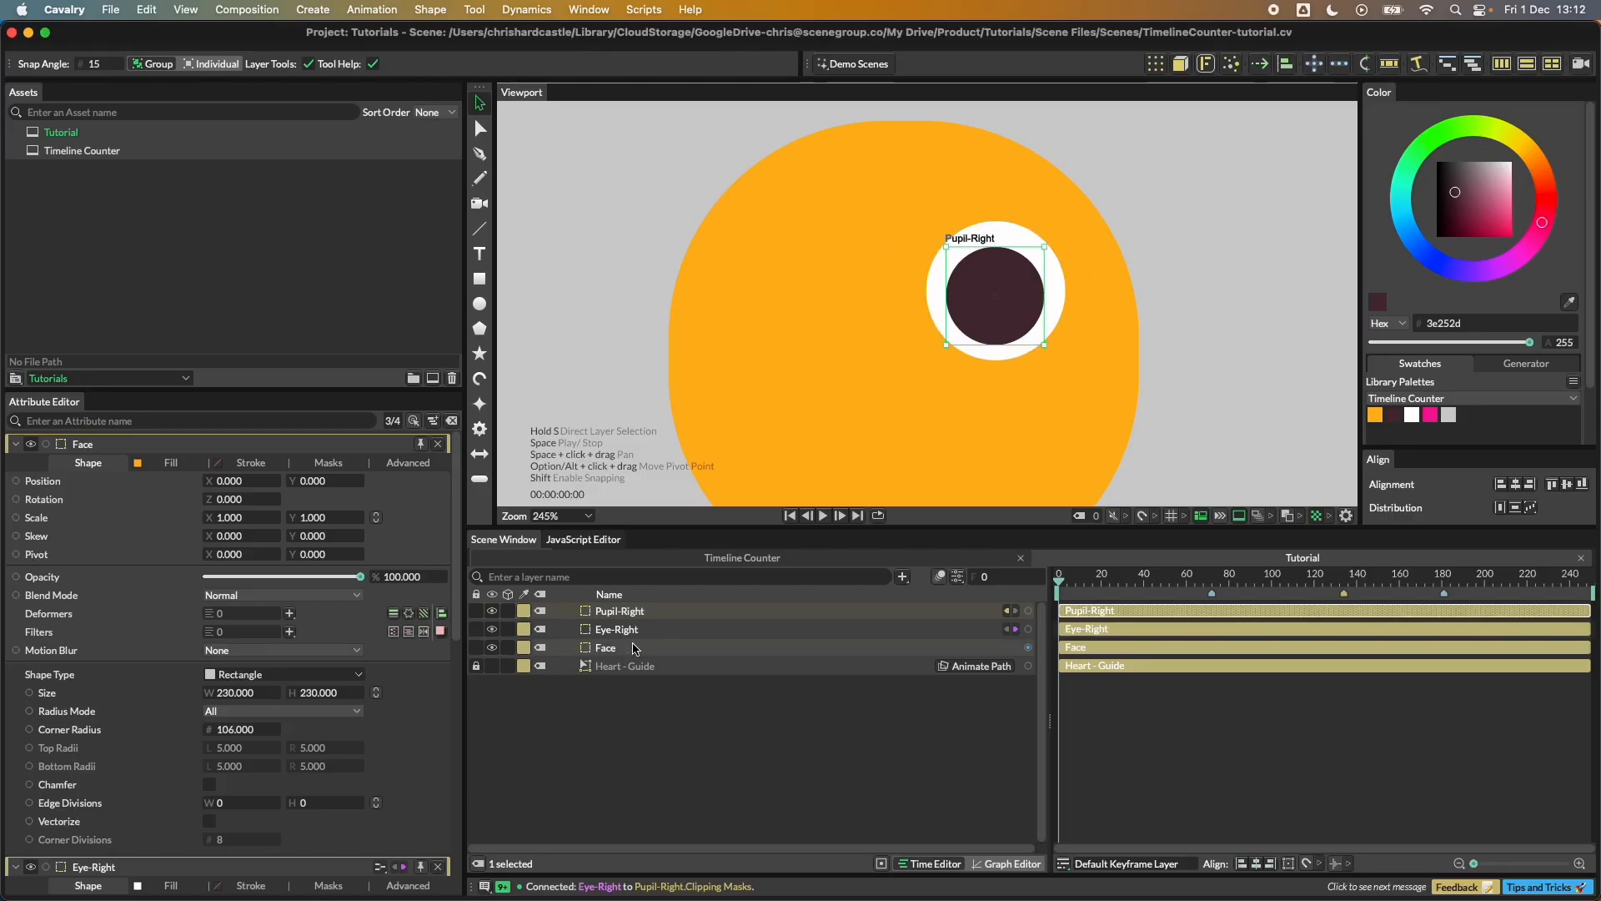
Step: Clear the selection and parent the Pupil-Right layer under Eye-Right
click(648, 699)
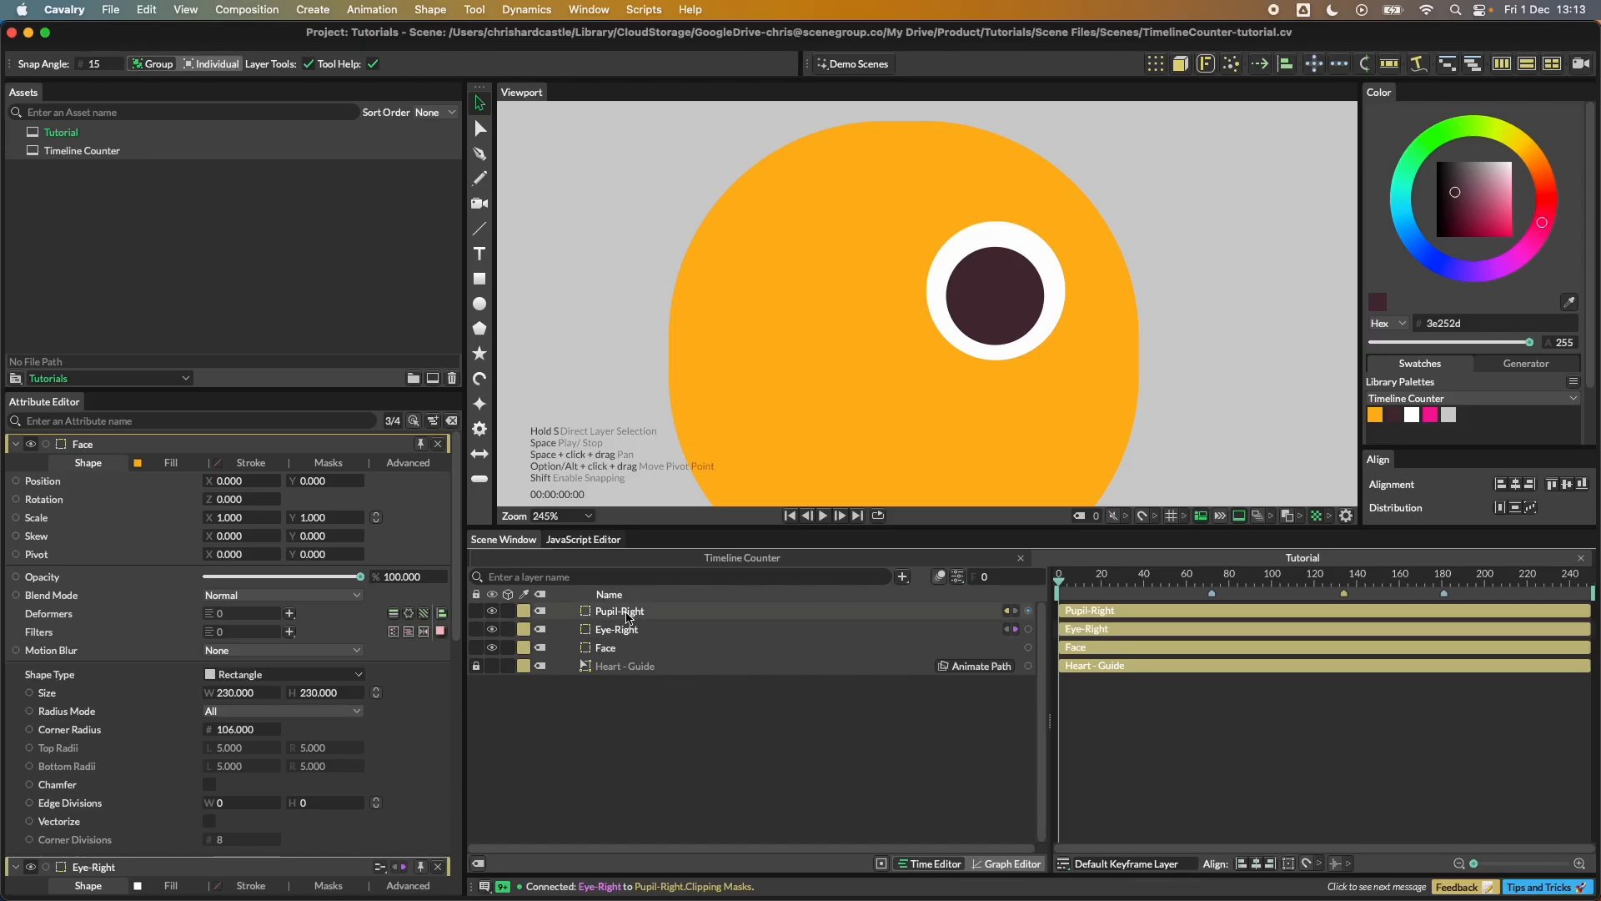
drag(615, 613, 627, 633)
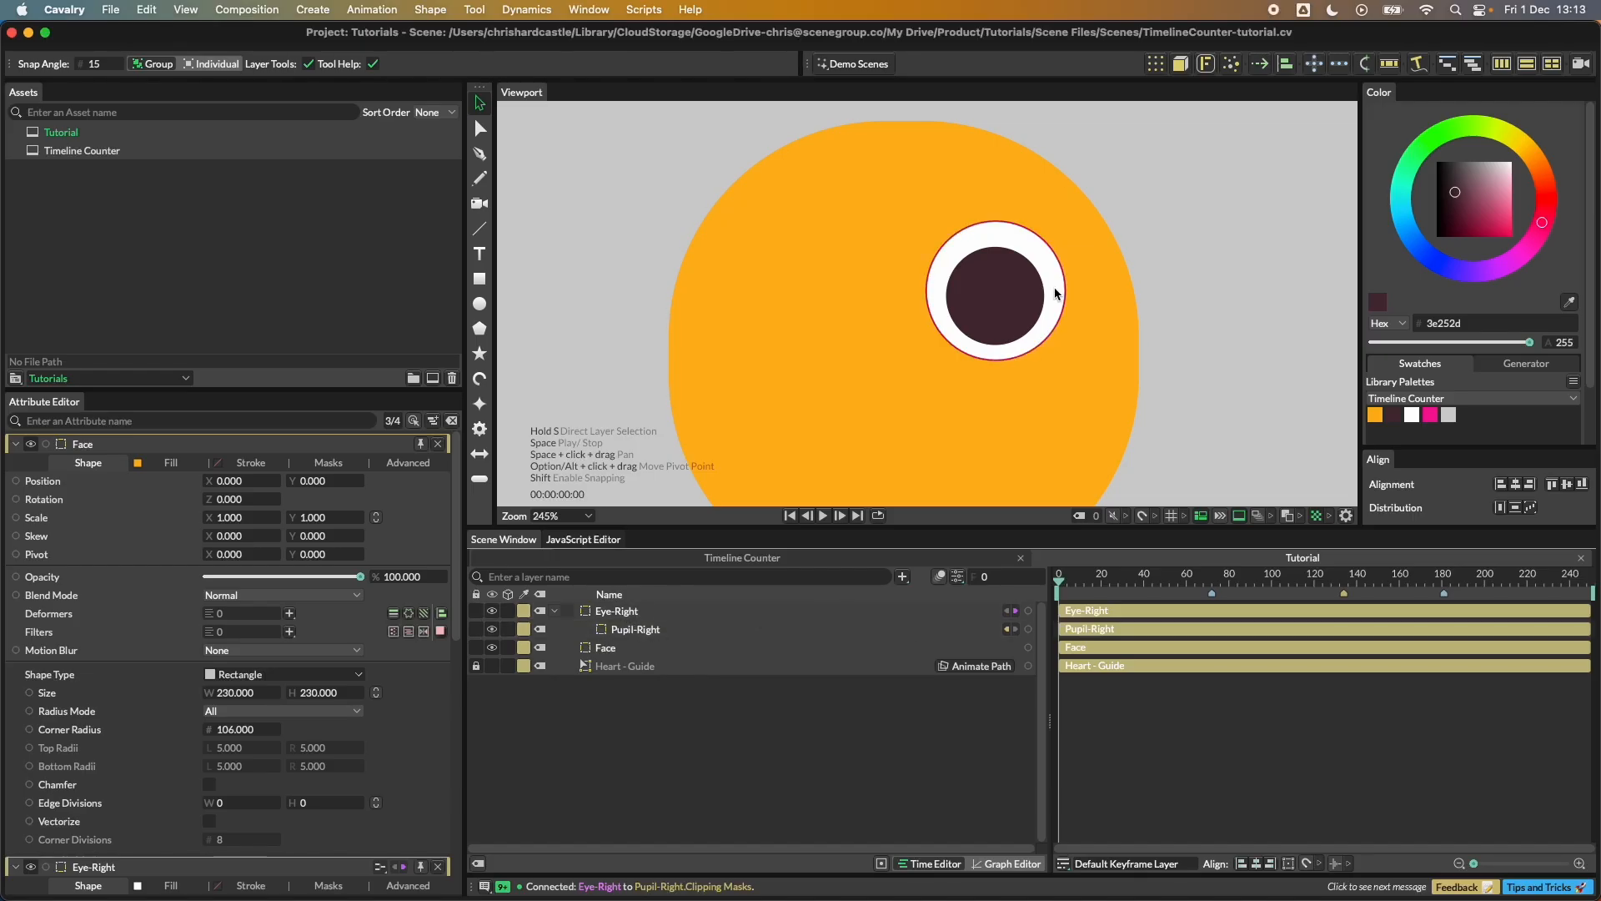
Step: Test Pupil-Right's Draw On Top Of Parent option by disabling it and enabling it again
click(624, 632)
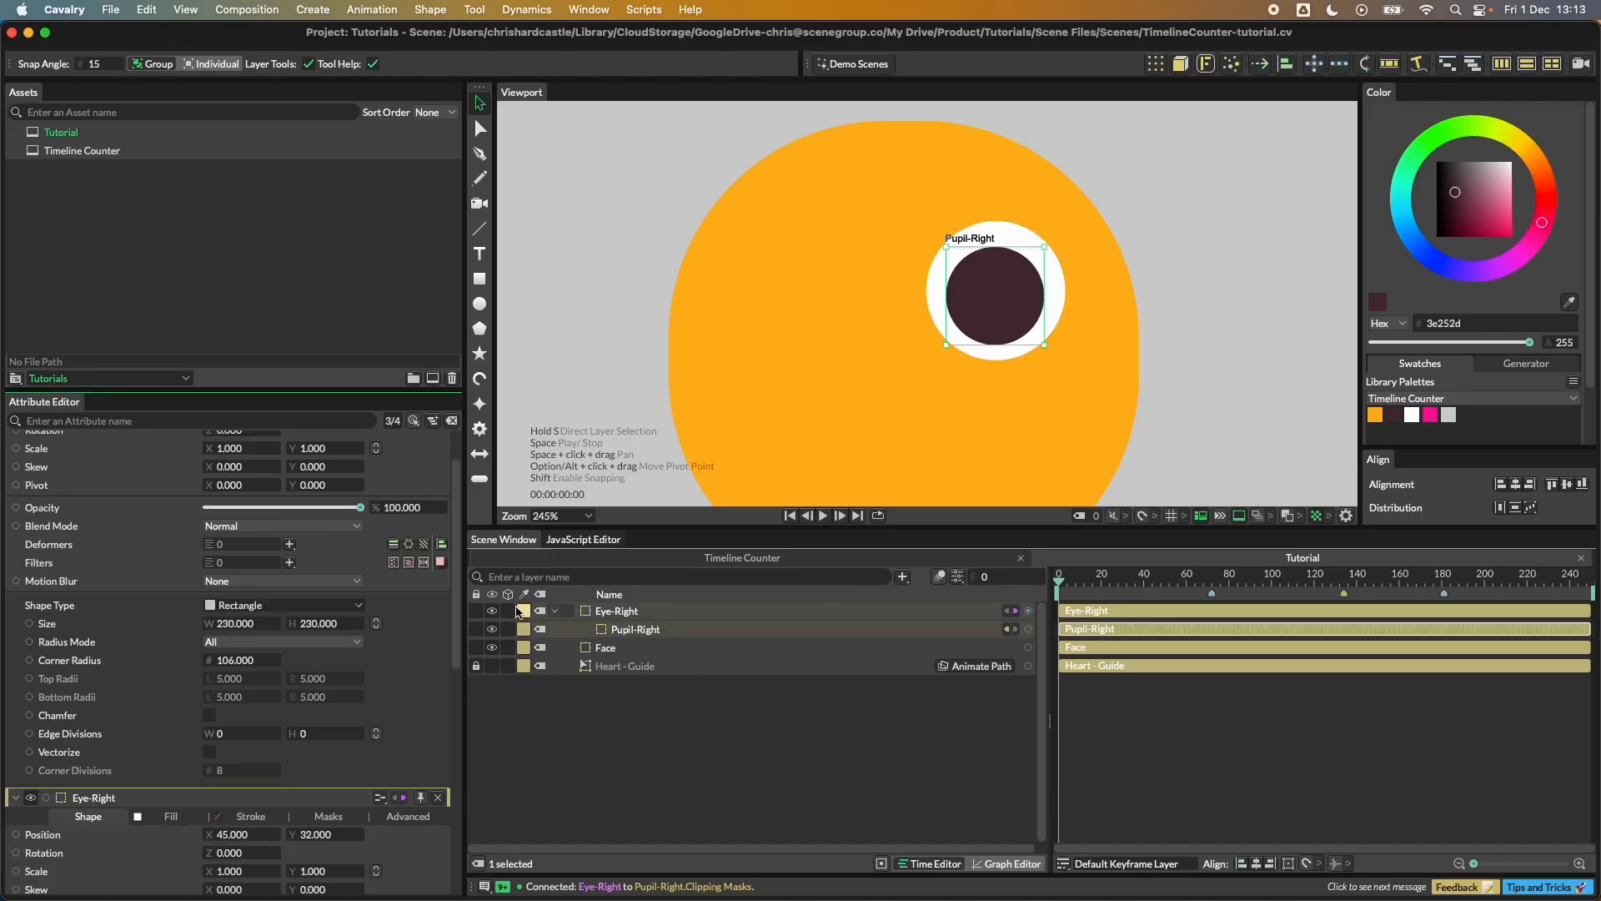
click(402, 597)
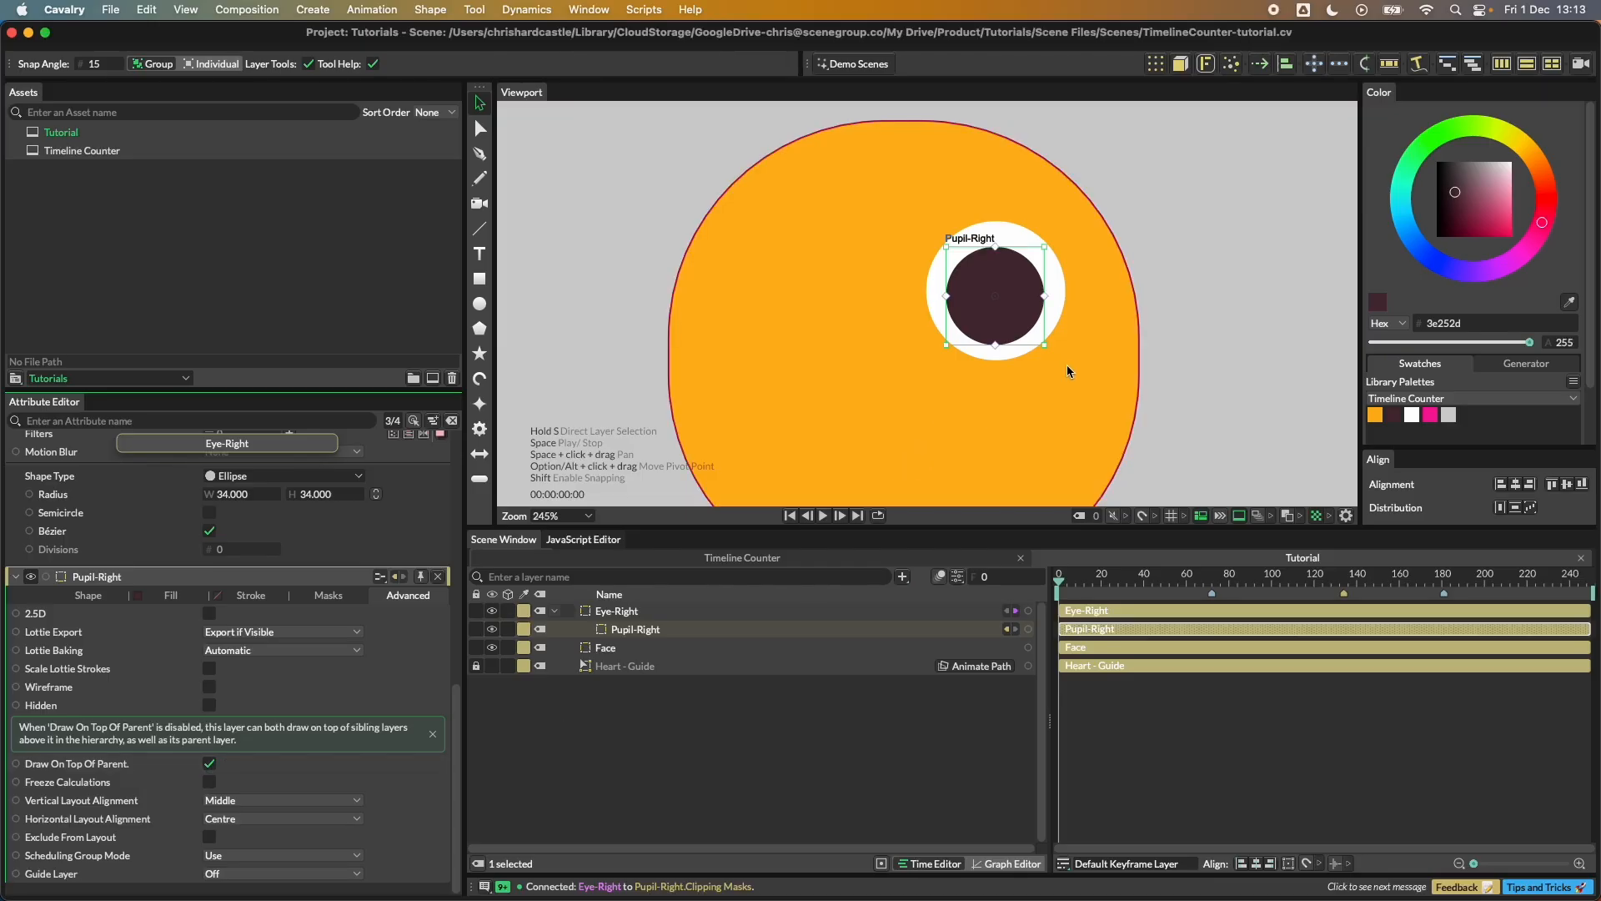
click(209, 765)
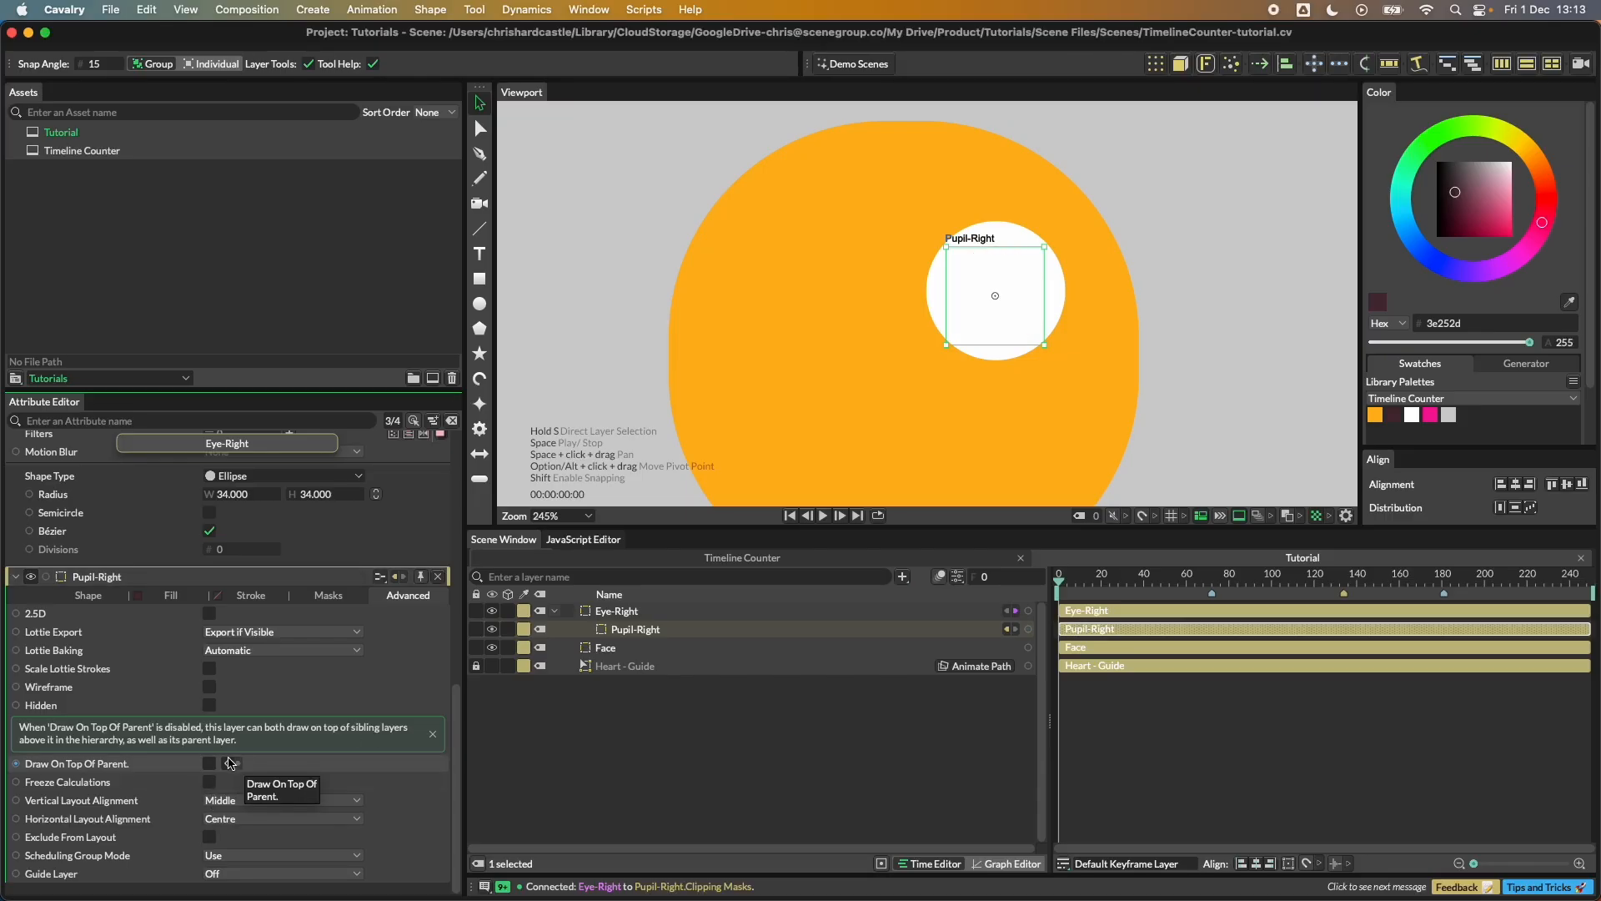
click(210, 764)
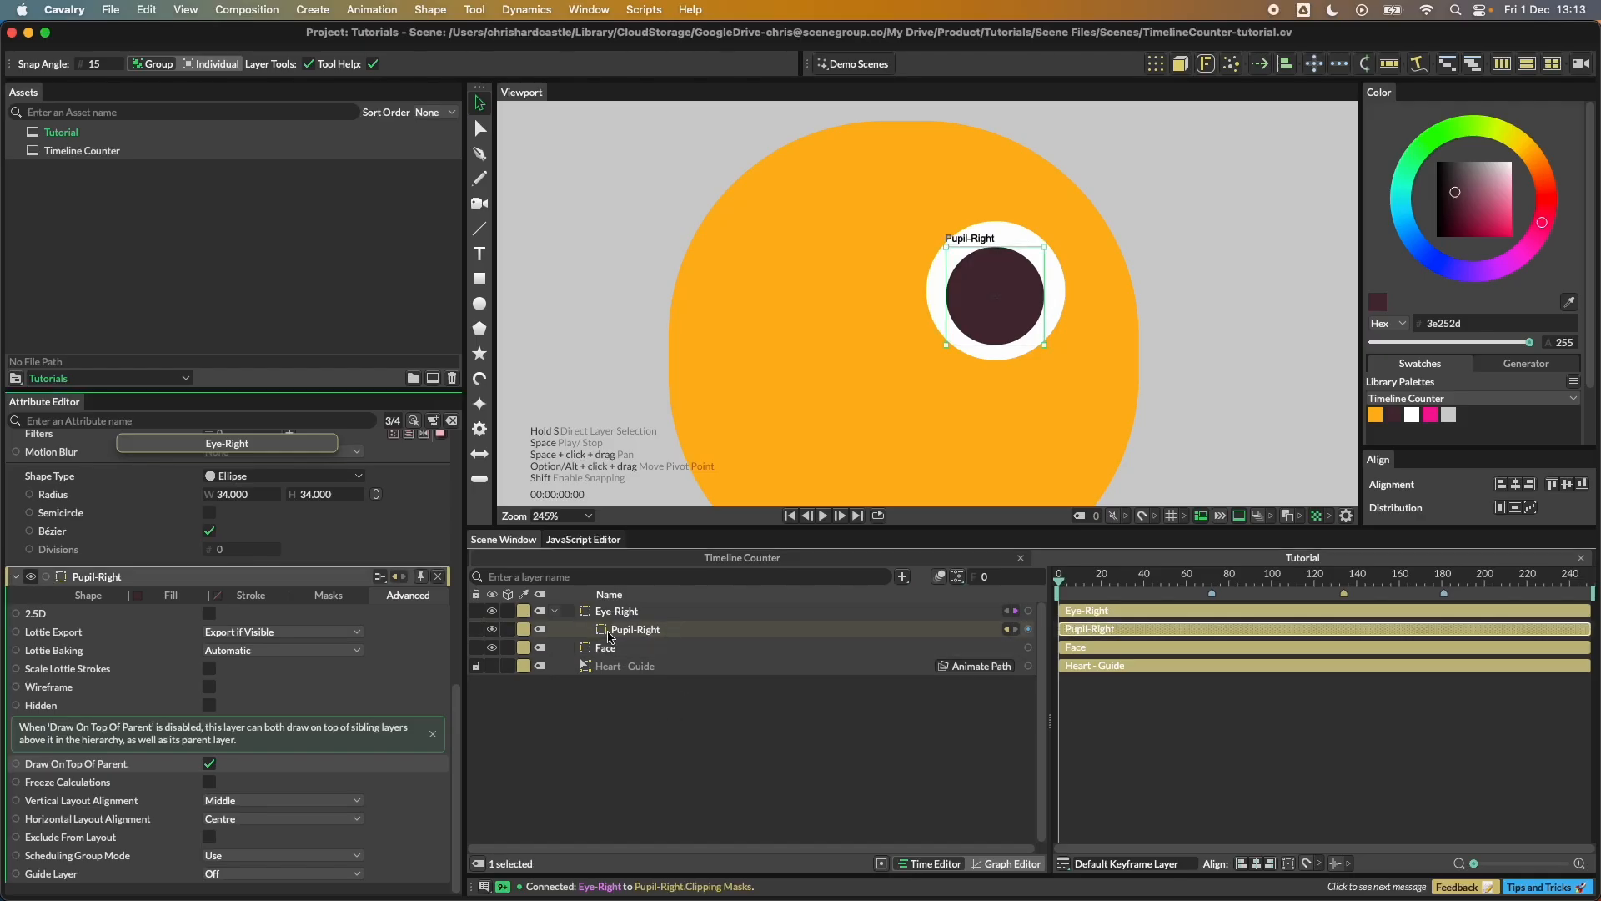
Step: Set Pupil-Right's position to X -3 and Y 0, and clear the selection
click(638, 631)
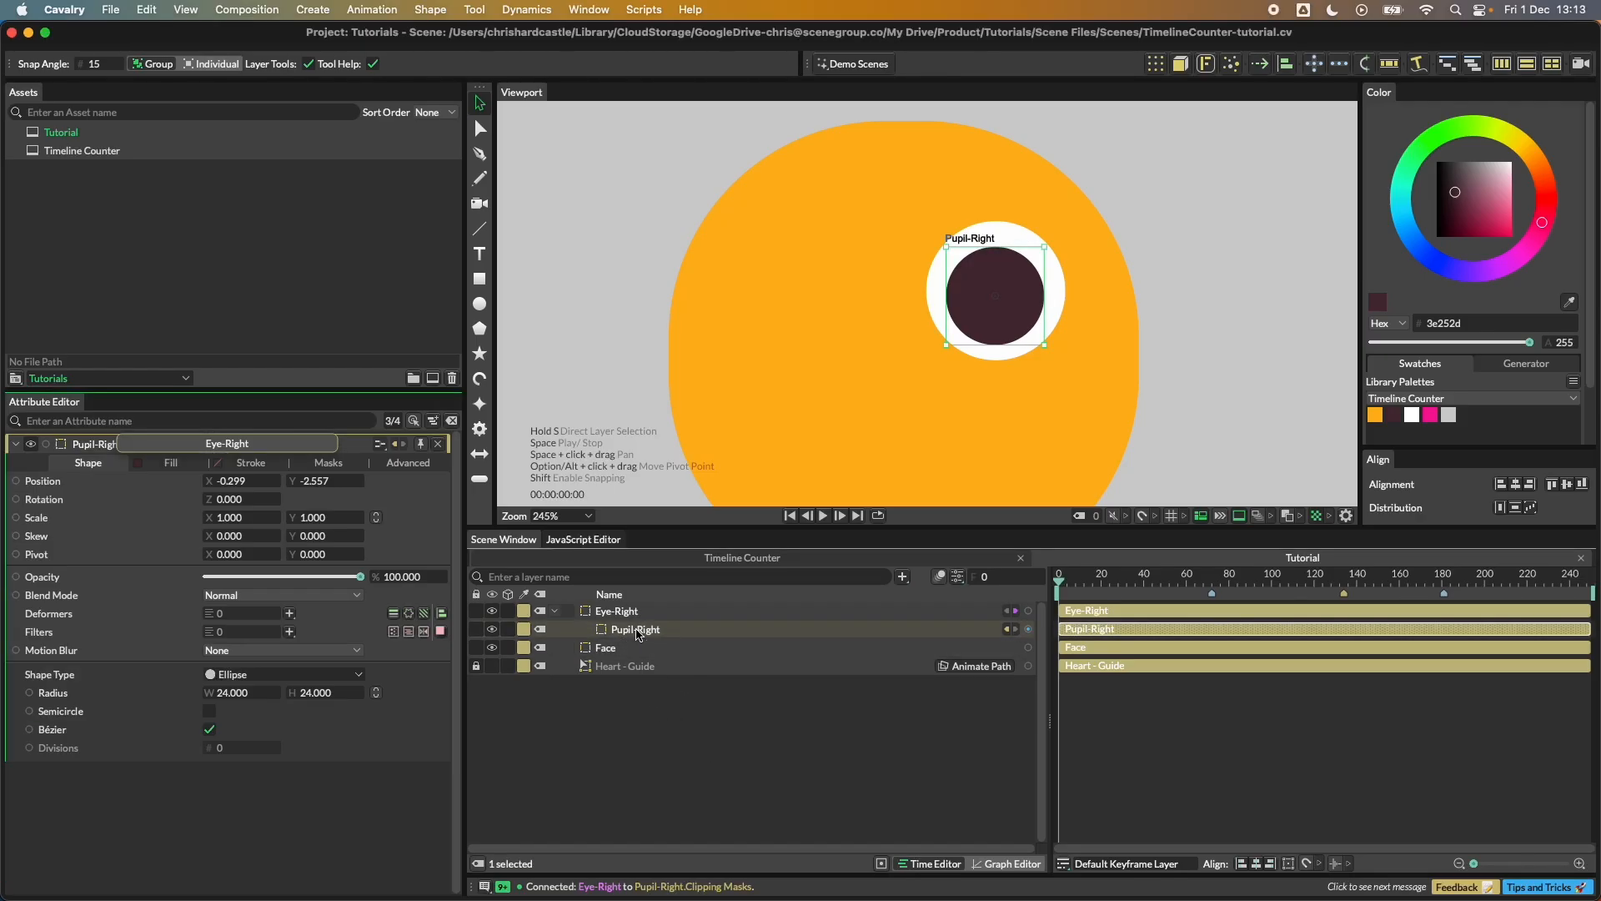
text(0)
key(Tab)
text(0)
key(Tab)
click(238, 484)
double_click(238, 482)
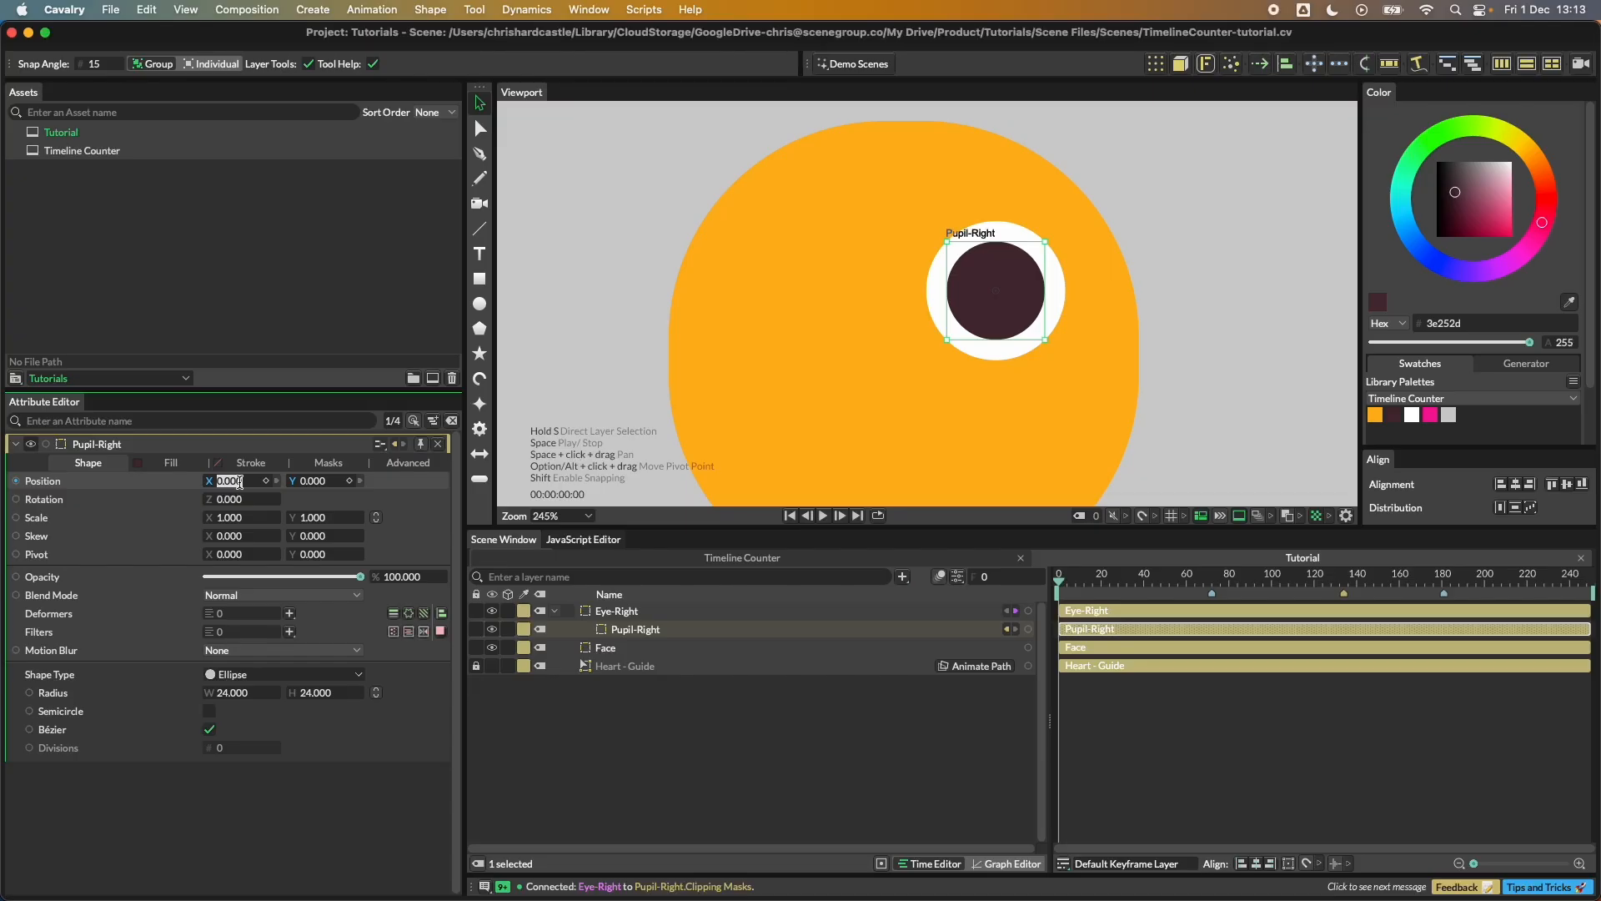
text(-3)
key(Return)
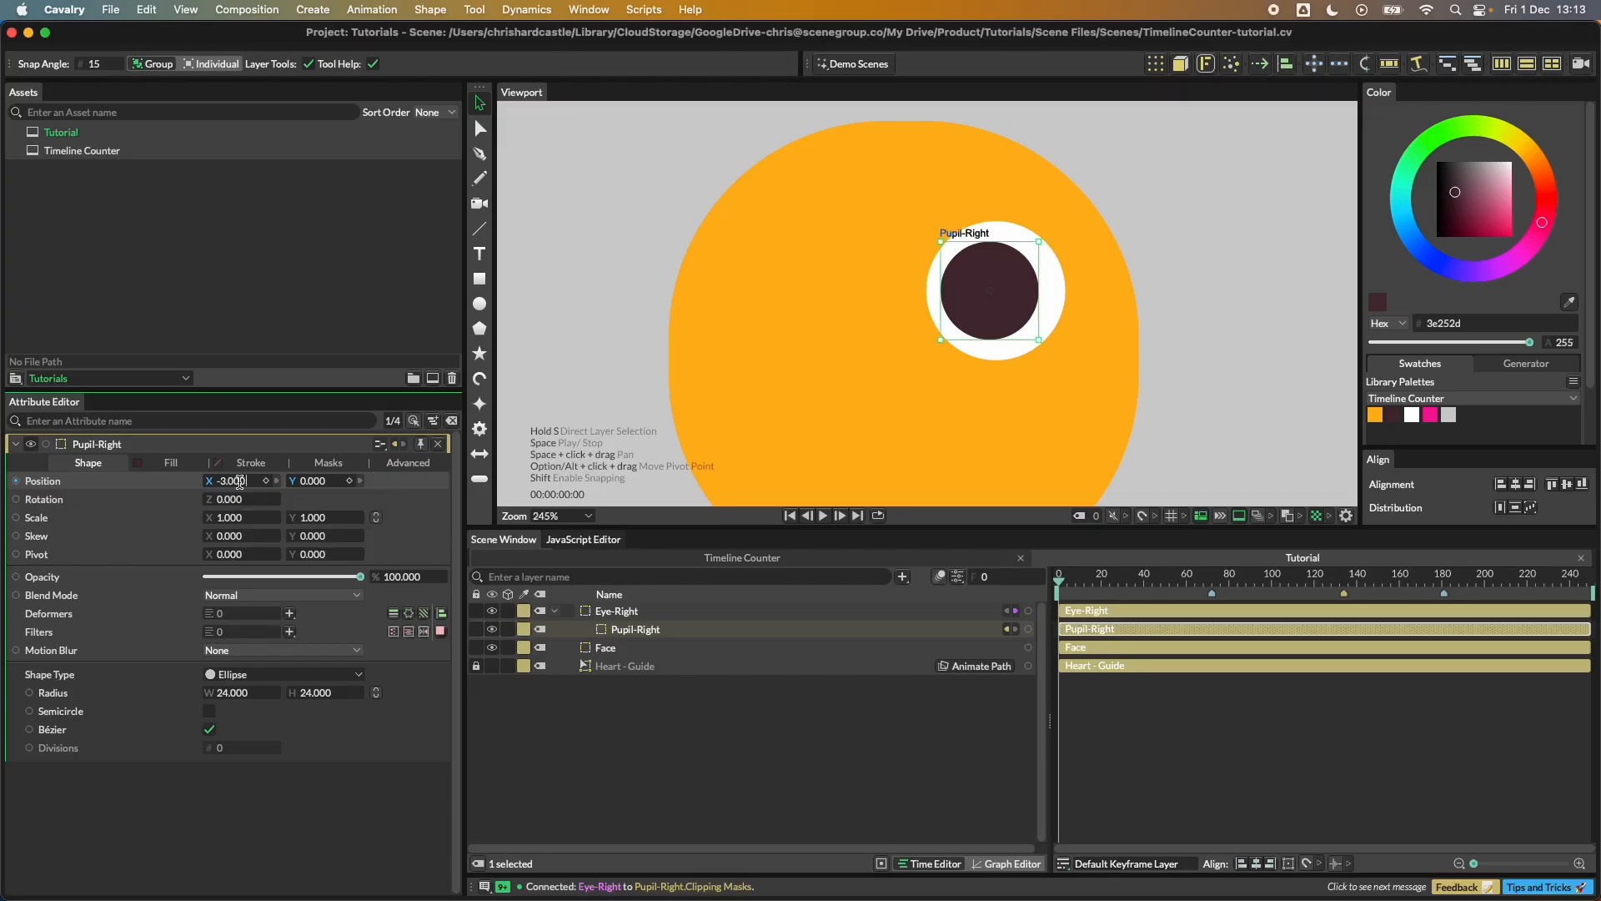
click(231, 263)
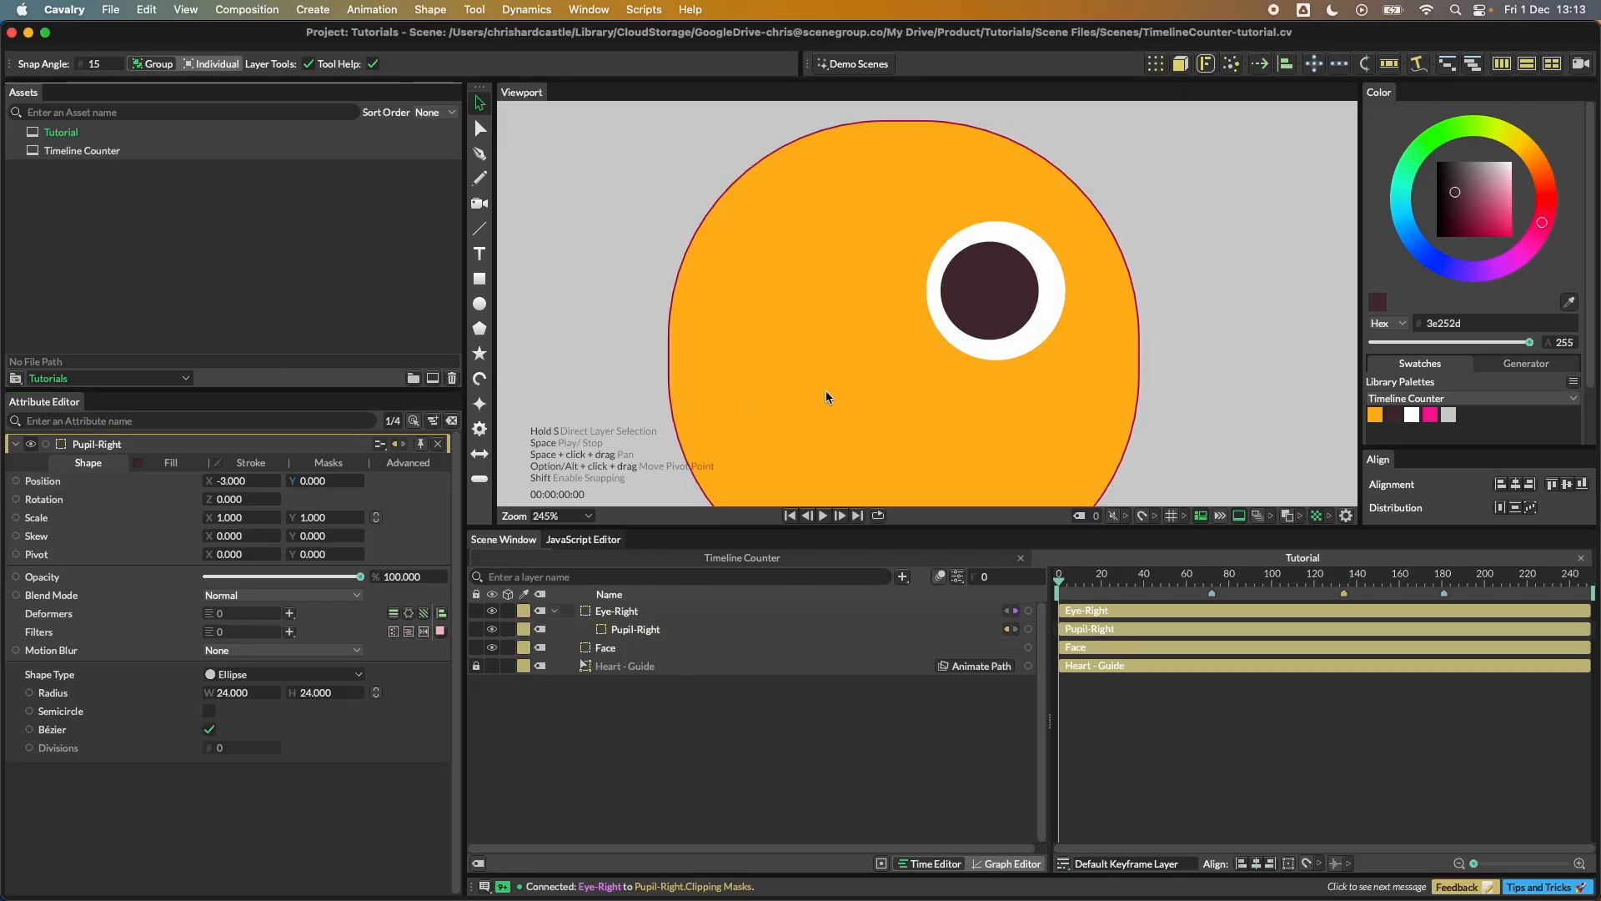
Step: Keyframe Eye-Right's Position X and Position Y at frame 0
scroll(824, 390, down, 2)
click(641, 614)
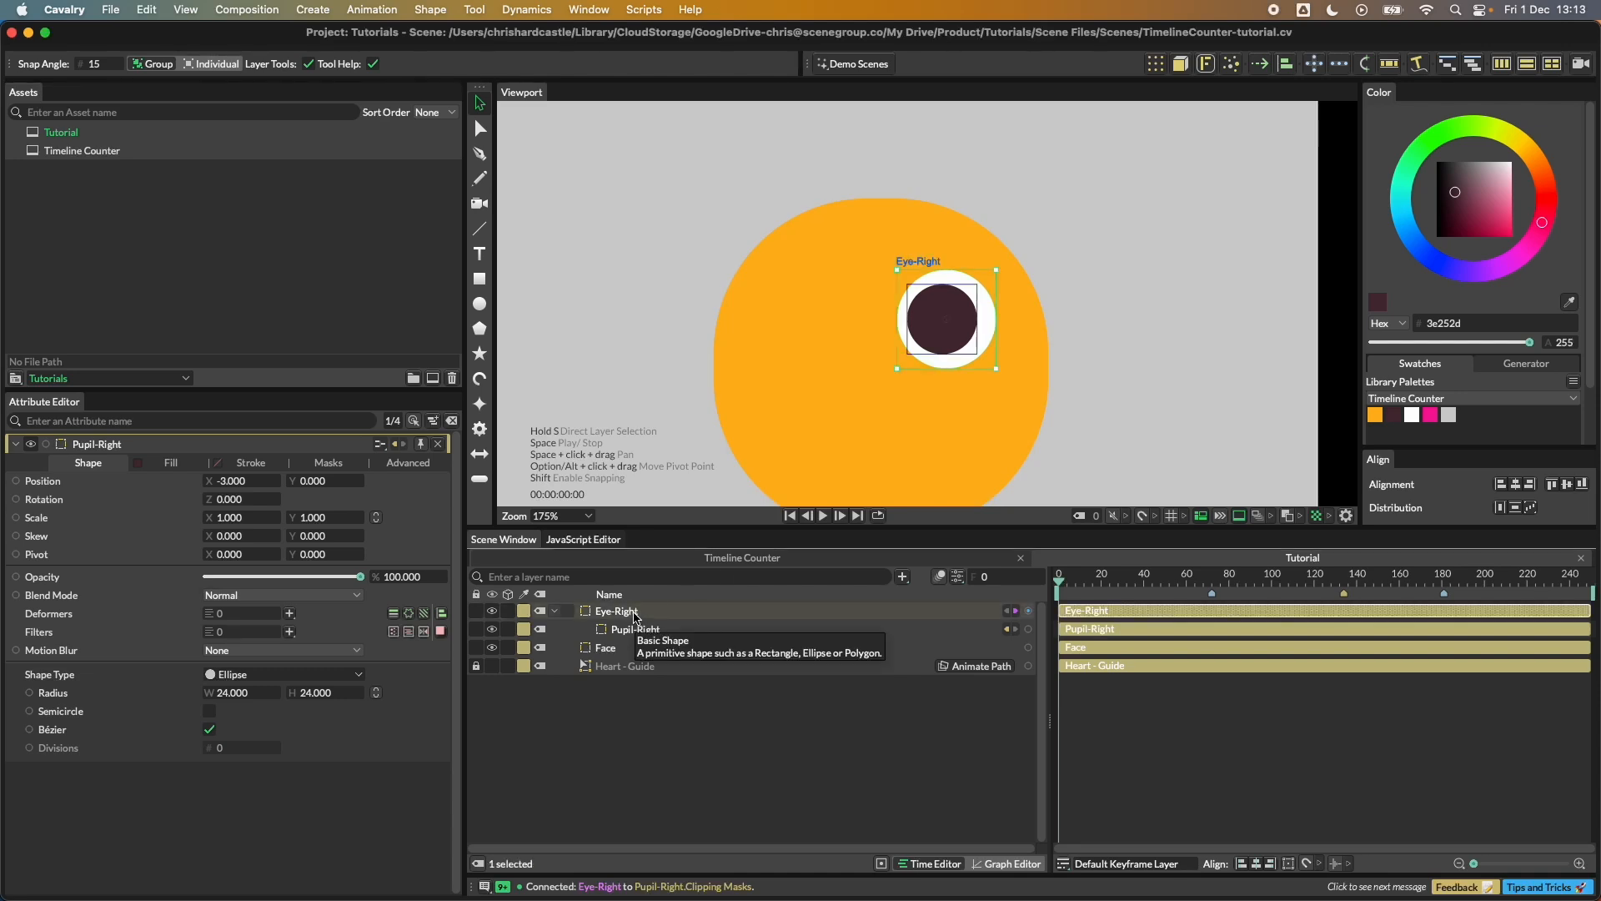
double_click(633, 617)
mouse_move(320, 482)
mouse_down()
mouse_move(392, 482)
mouse_move(320, 482)
mouse_up()
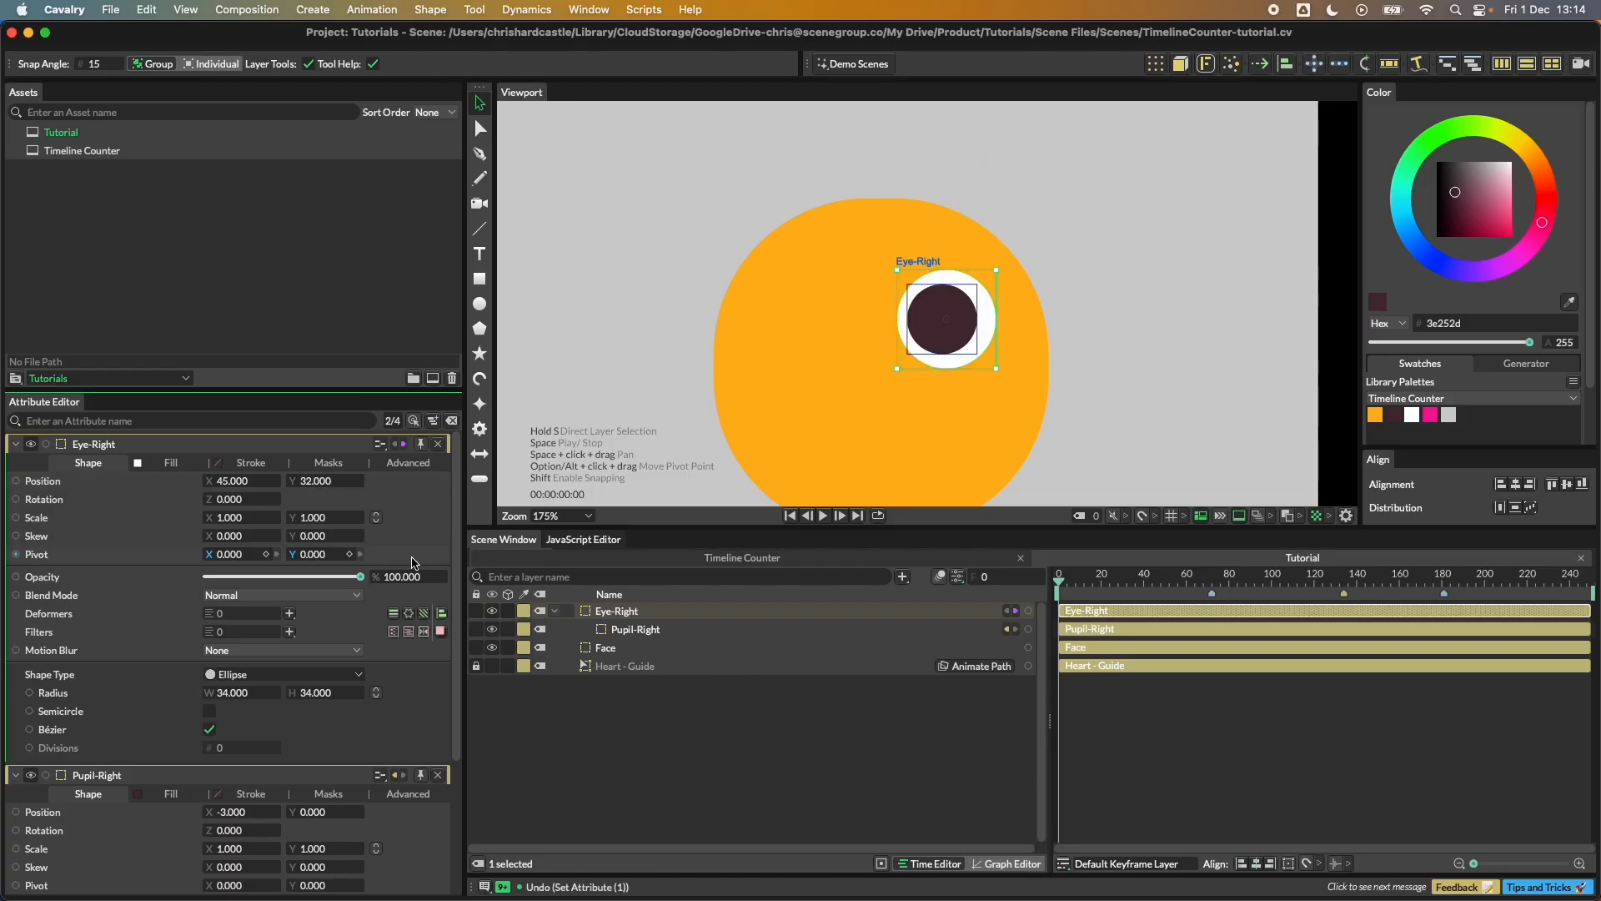
click(267, 481)
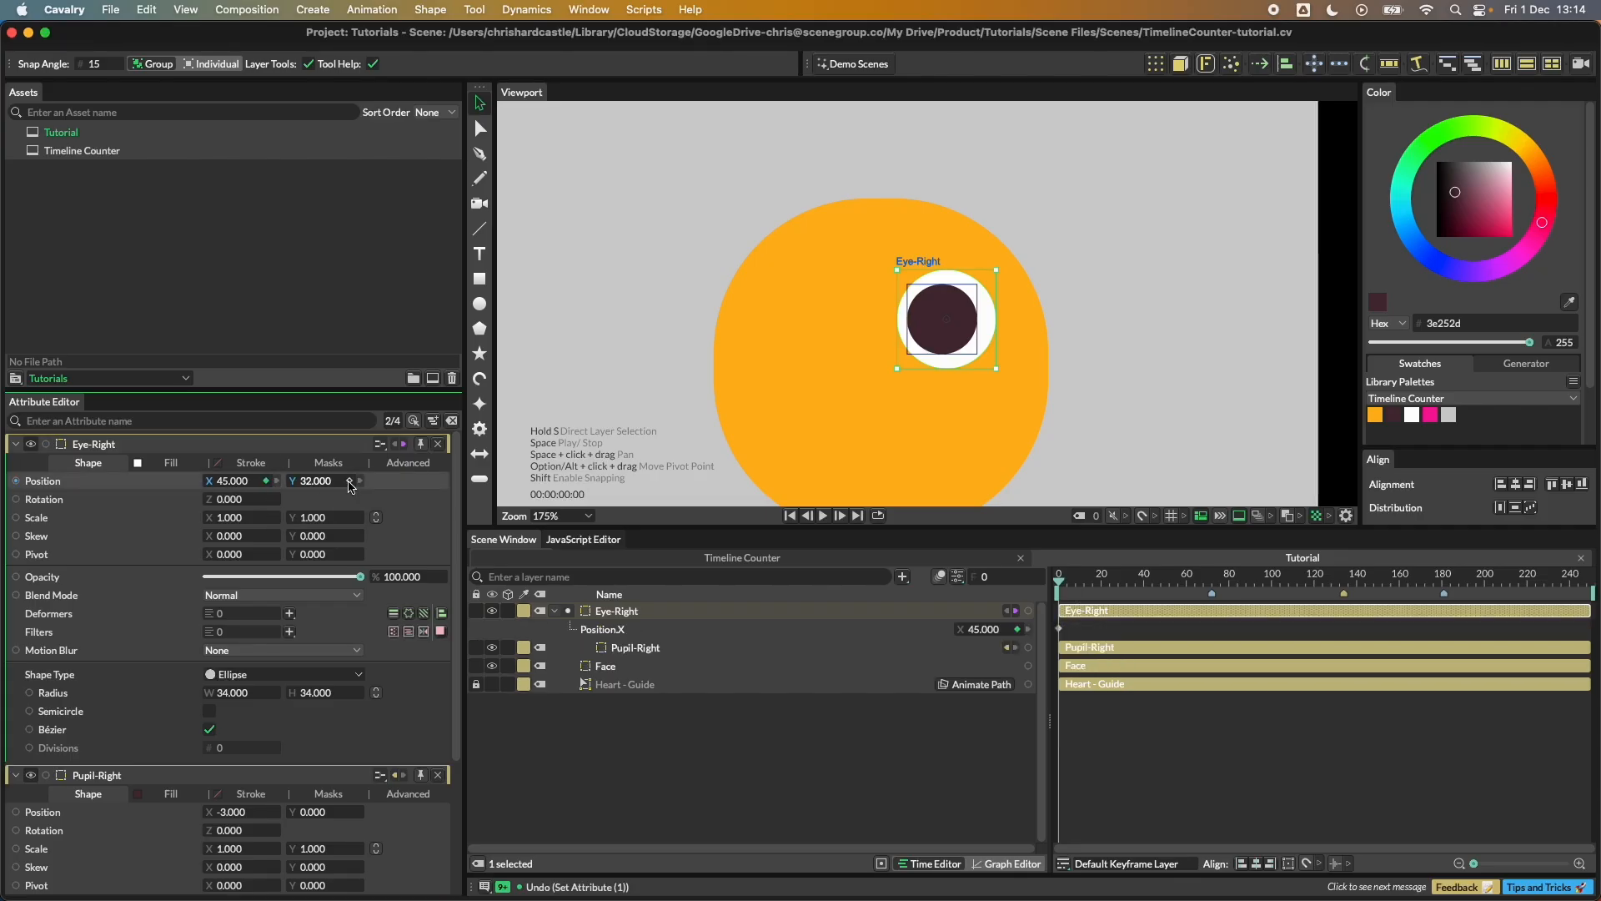
click(350, 481)
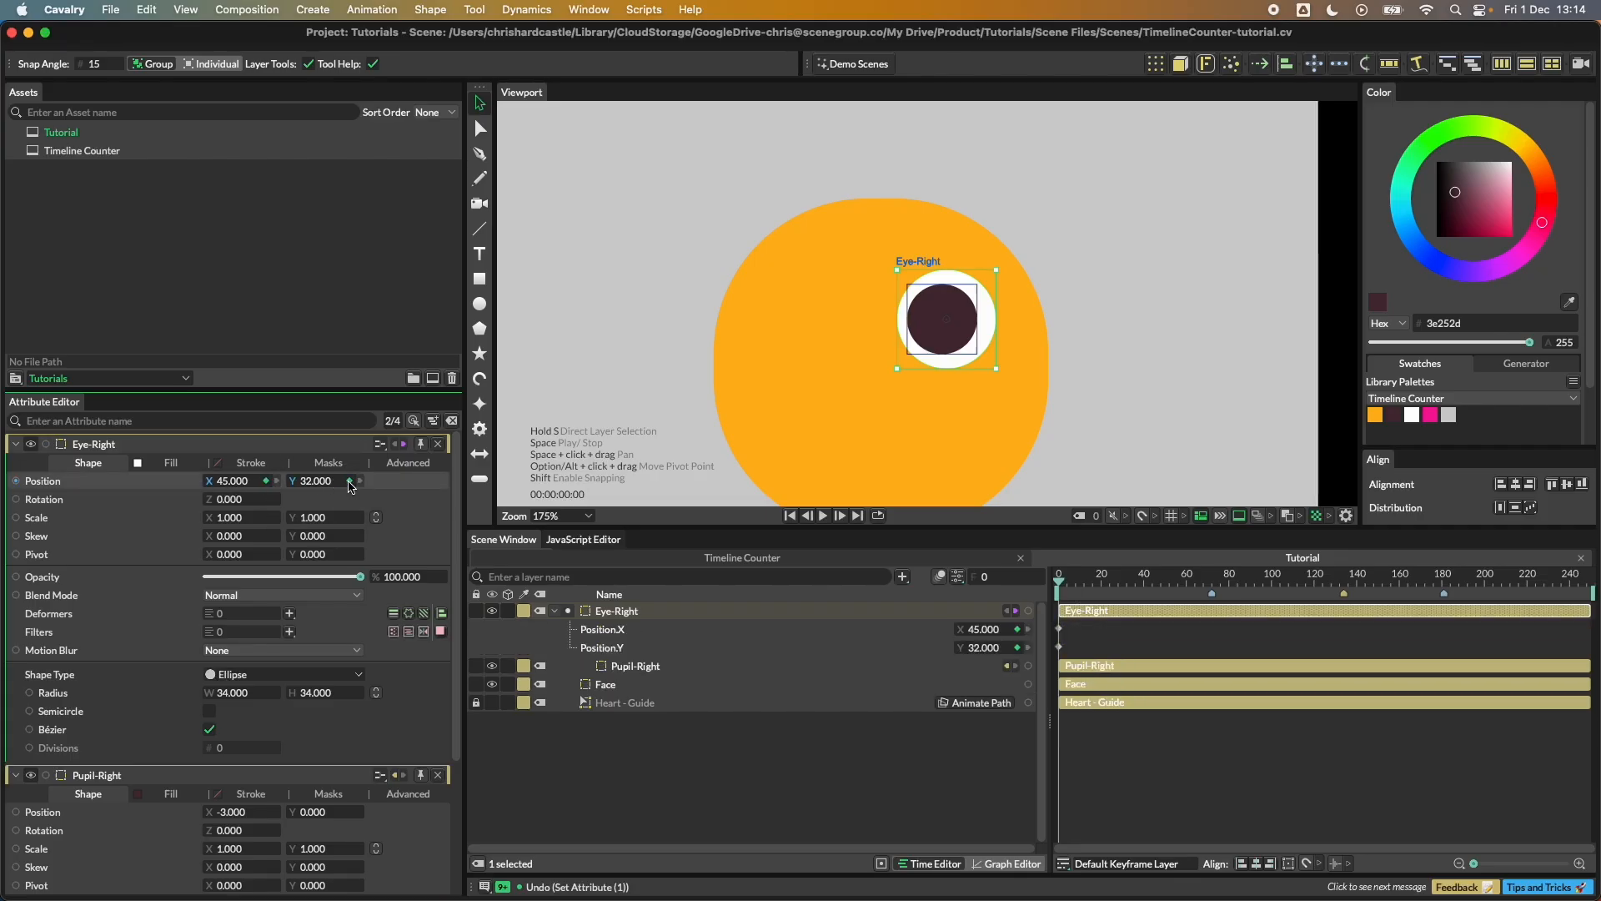
Step: At frame 30, keyframe Eye-Right's position at X 60 and Y 77
click(1122, 585)
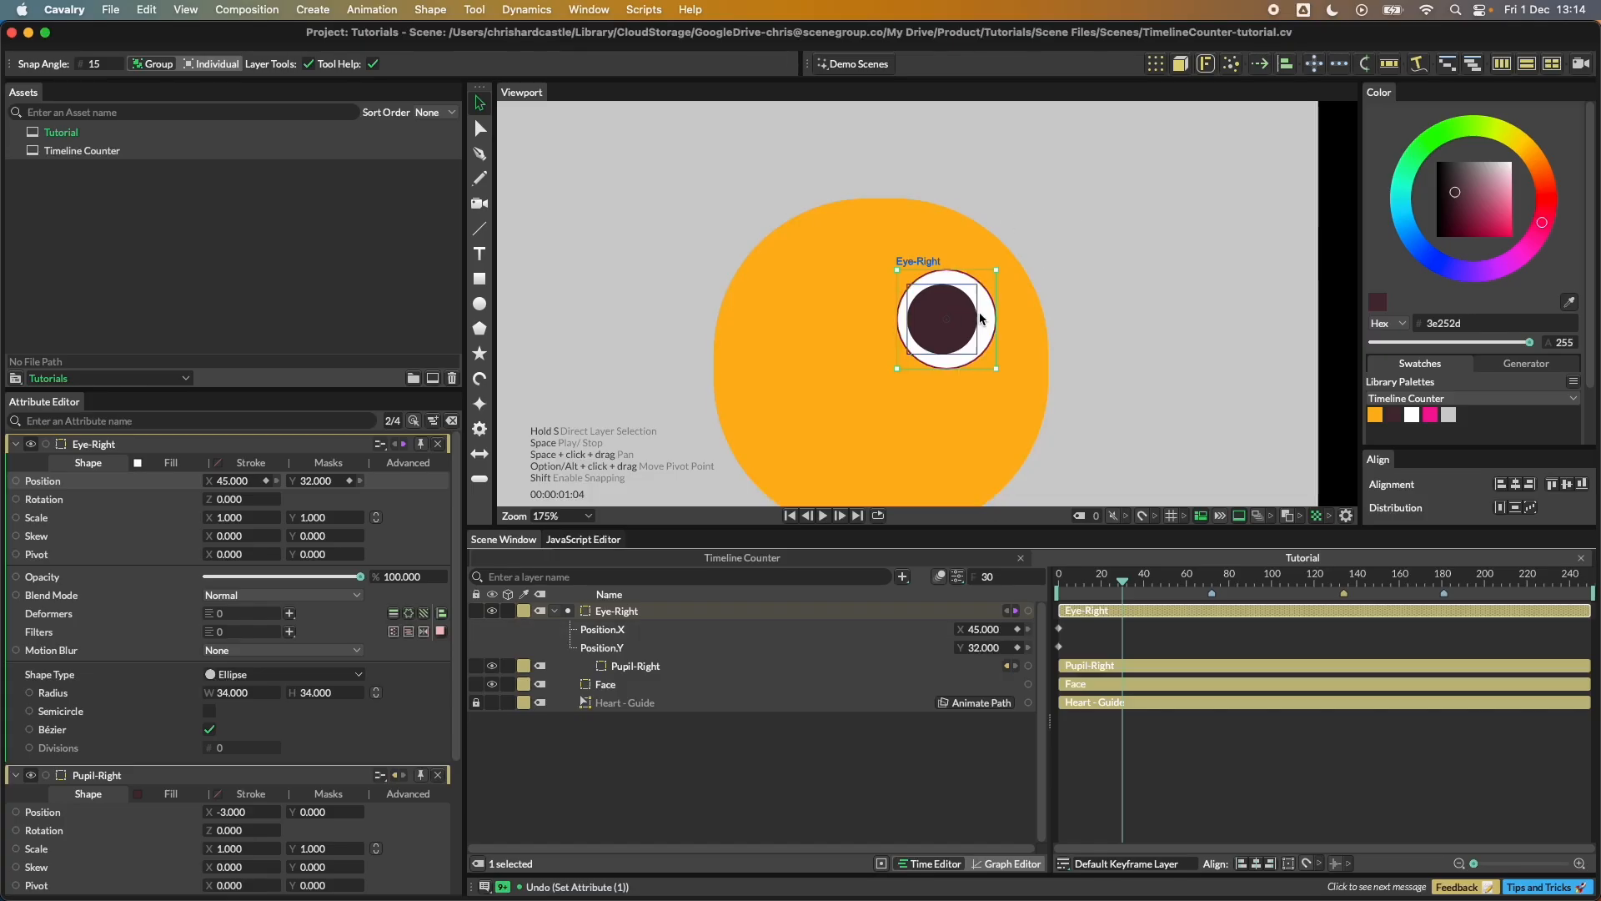
double_click(986, 630)
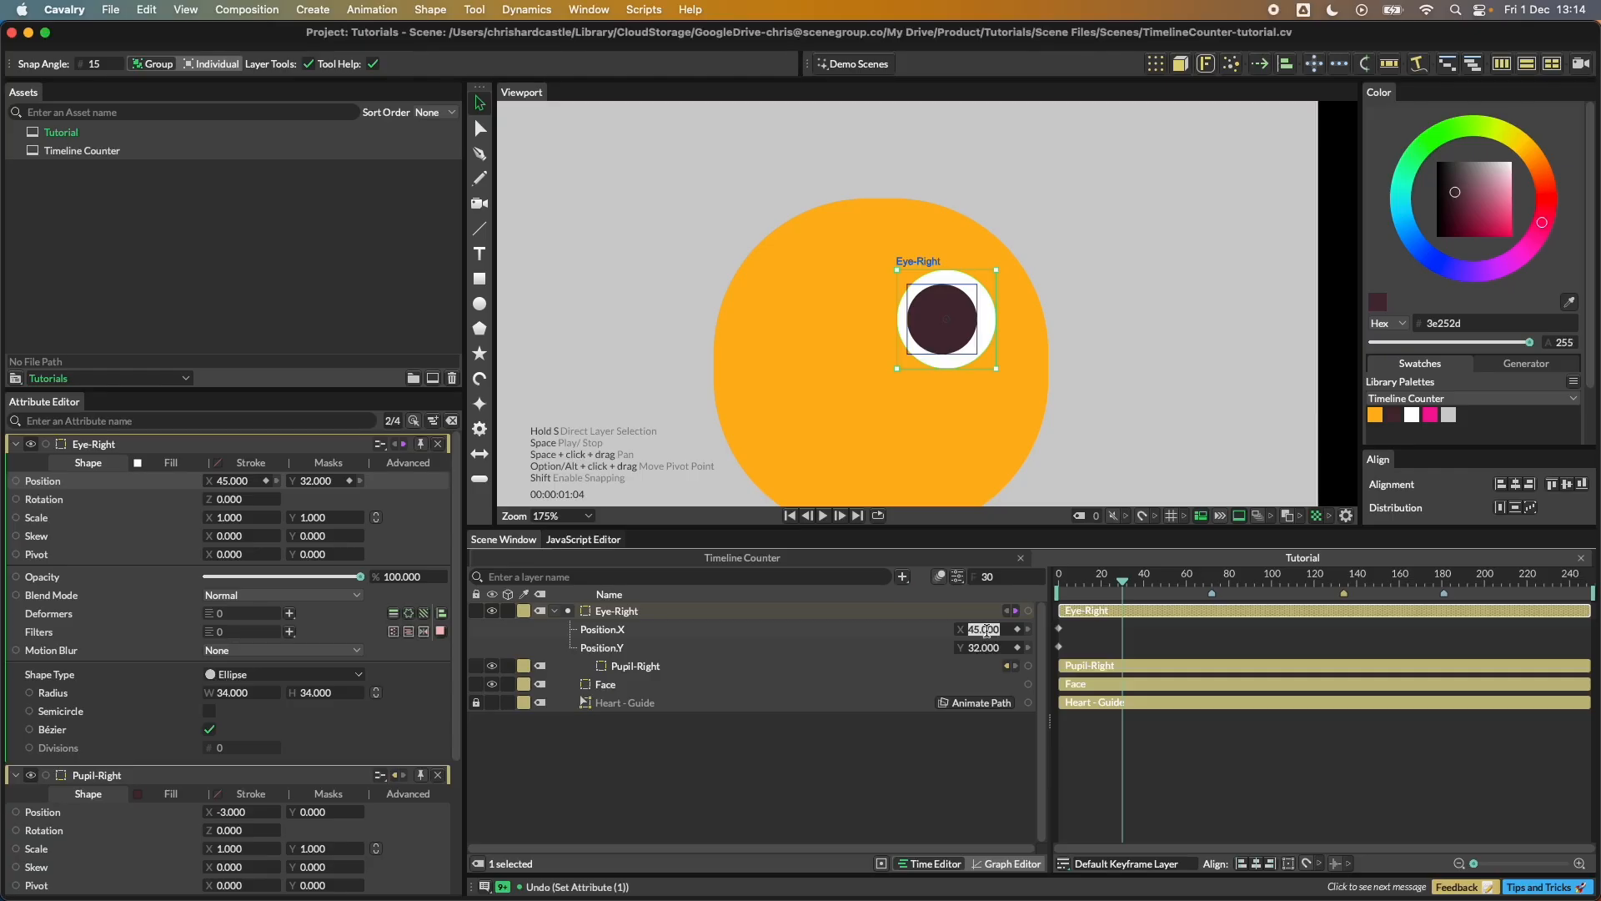
text(60)
key(Tab)
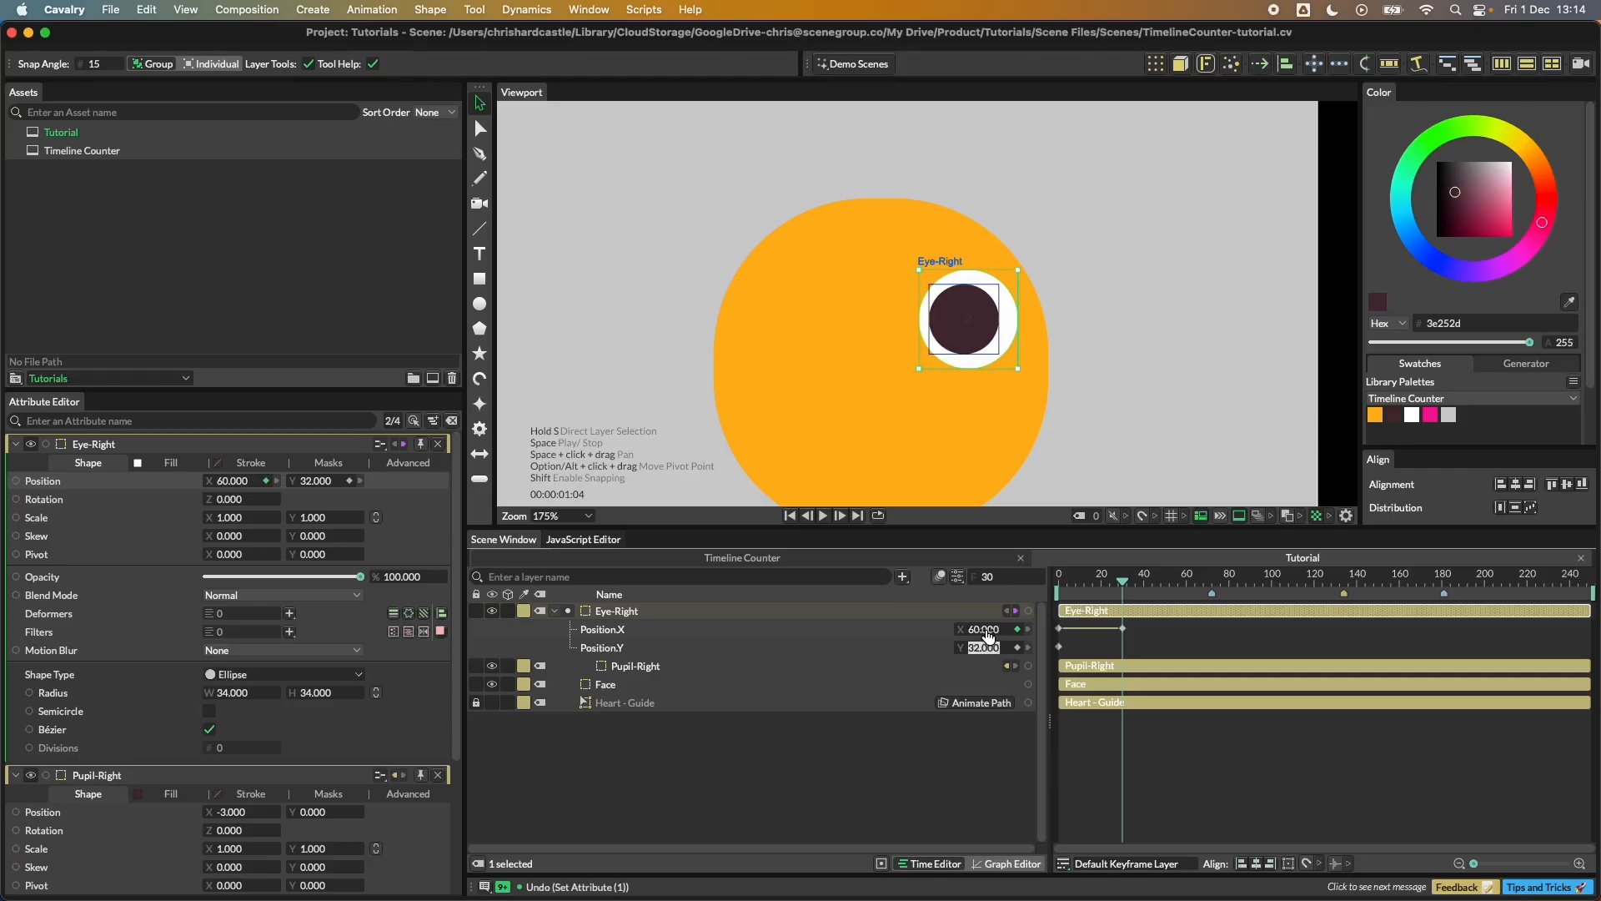
text(77)
key(Return)
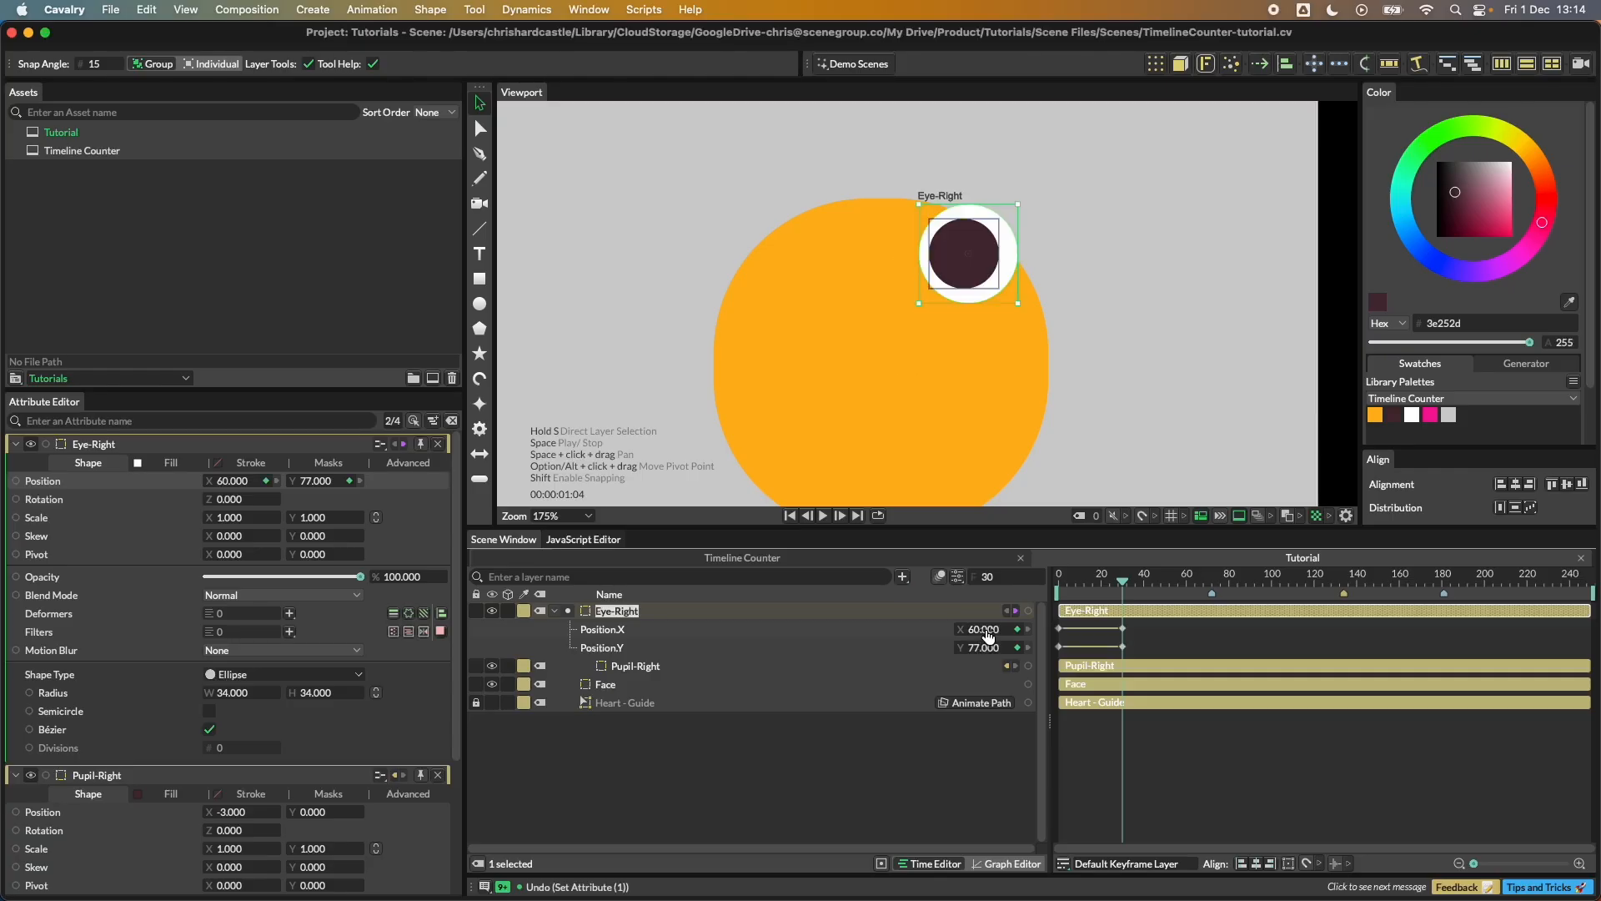
Step: Scrub Eye-Right's move back to frame 0 and compare it with the eye motion in the Timeline Counter composition
mouse_move(1122, 581)
mouse_down()
mouse_move(1047, 586)
mouse_move(1124, 588)
mouse_up()
drag(1108, 582, 1052, 581)
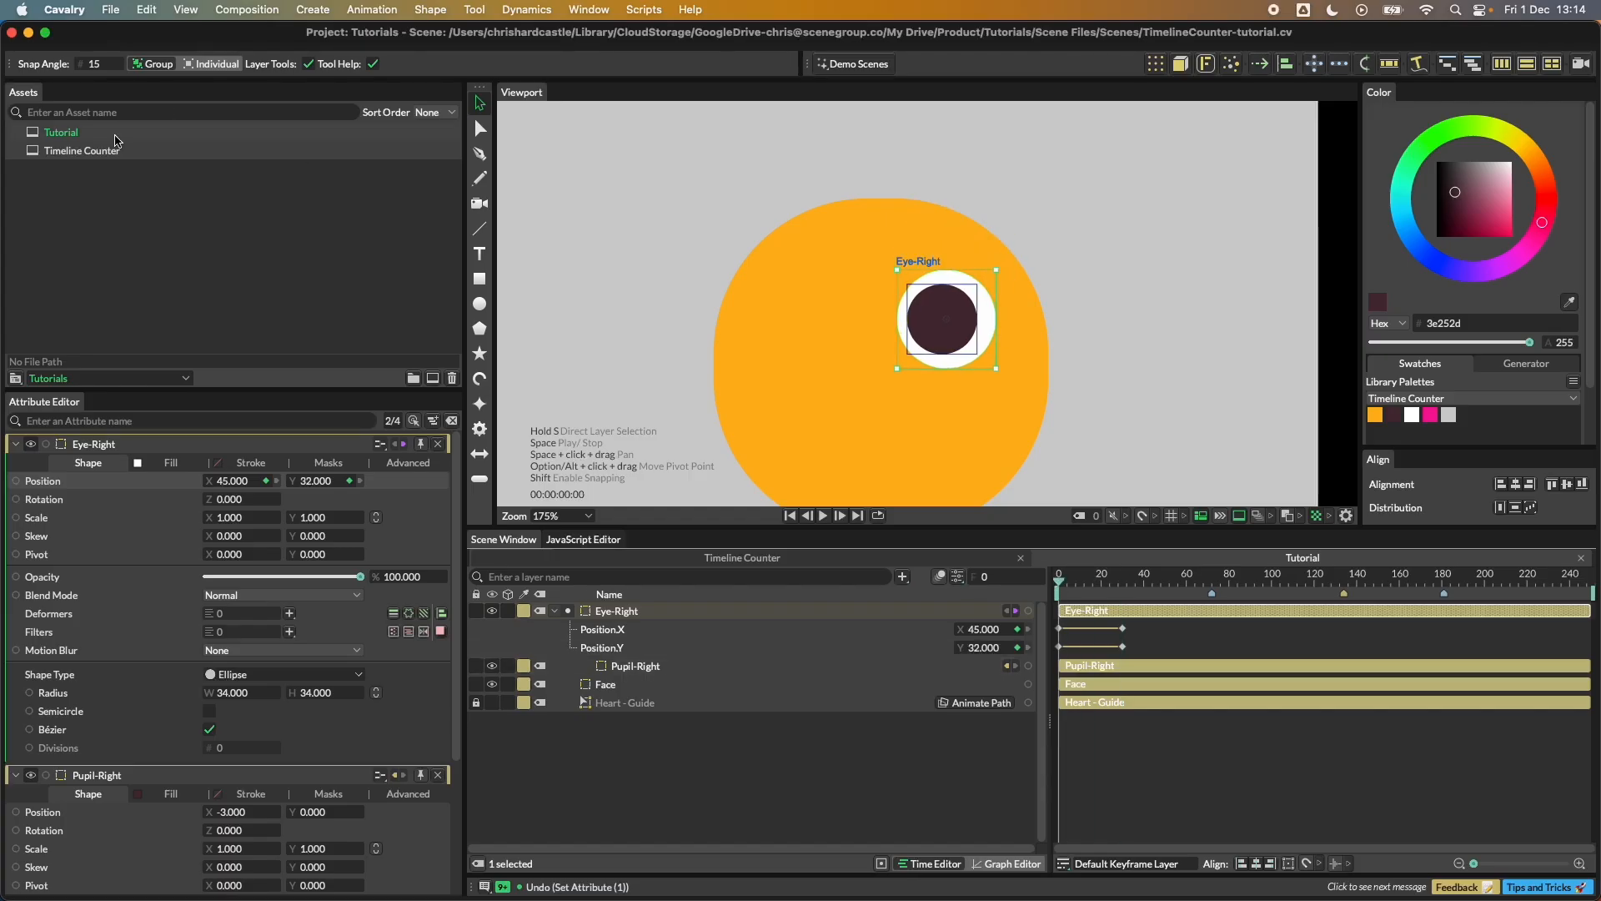
double_click(82, 150)
mouse_move(1110, 582)
mouse_down()
mouse_move(1072, 581)
mouse_move(1136, 580)
mouse_move(1090, 581)
mouse_move(1135, 581)
mouse_move(1090, 581)
mouse_move(1103, 586)
mouse_up()
Step: In the Tutorial composition, keyframe Pupil-Right's Position X and Position Y at frame 0
double_click(78, 136)
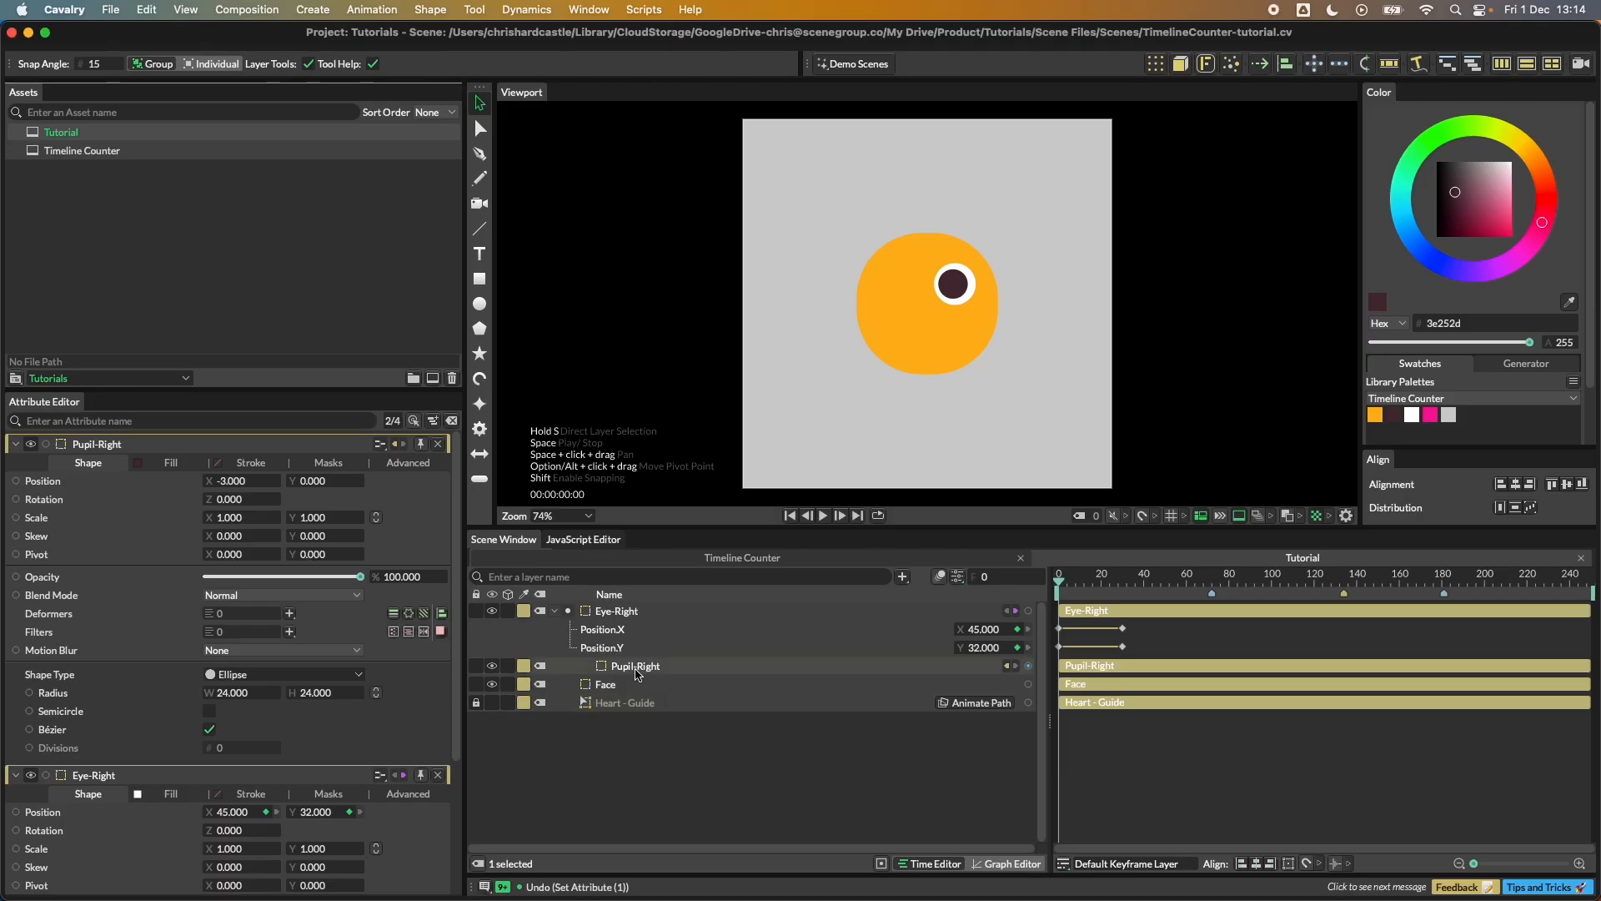
click(649, 667)
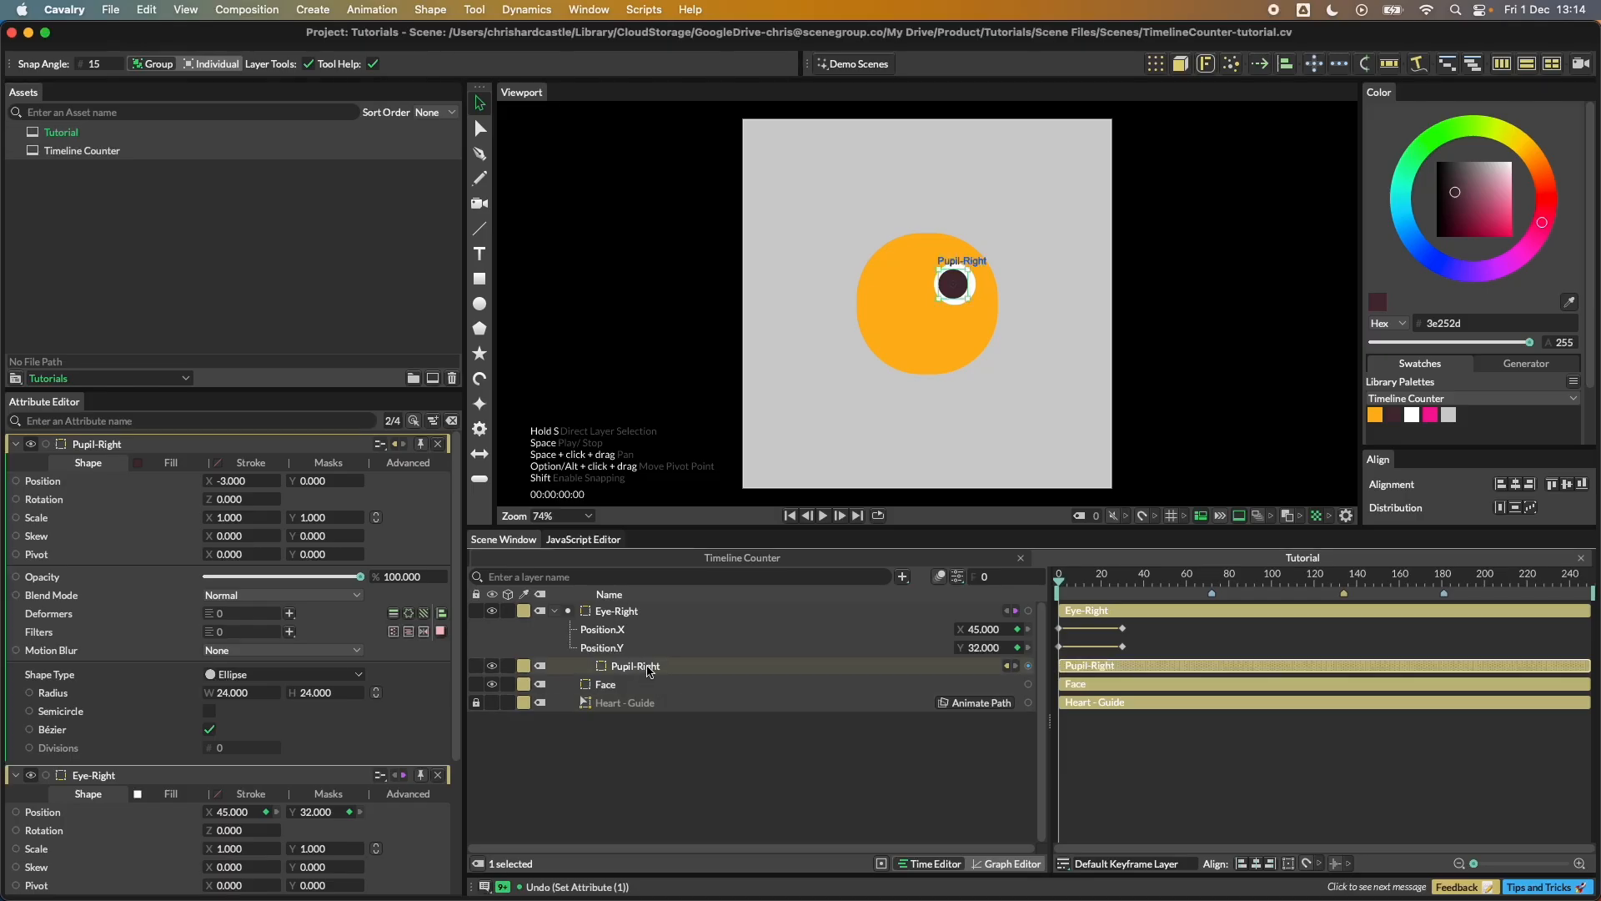
click(266, 482)
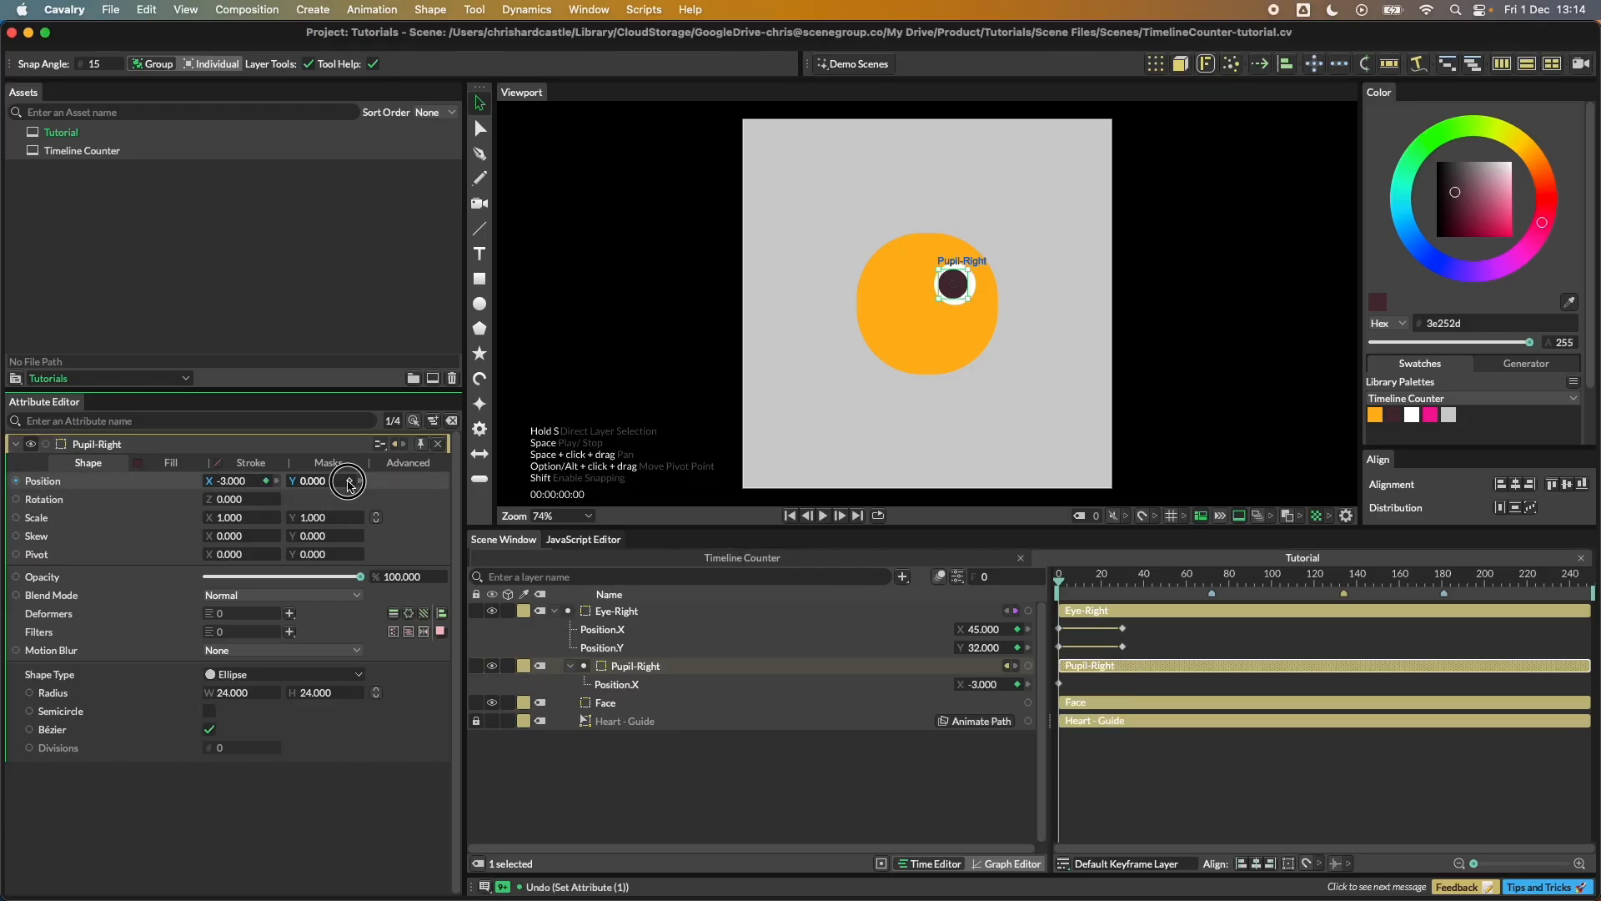
click(350, 481)
Step: At frame 30, adjust Pupil-Right's Position X and Y to add end keyframes, and scrub back to frame 0 to preview the move
click(1121, 581)
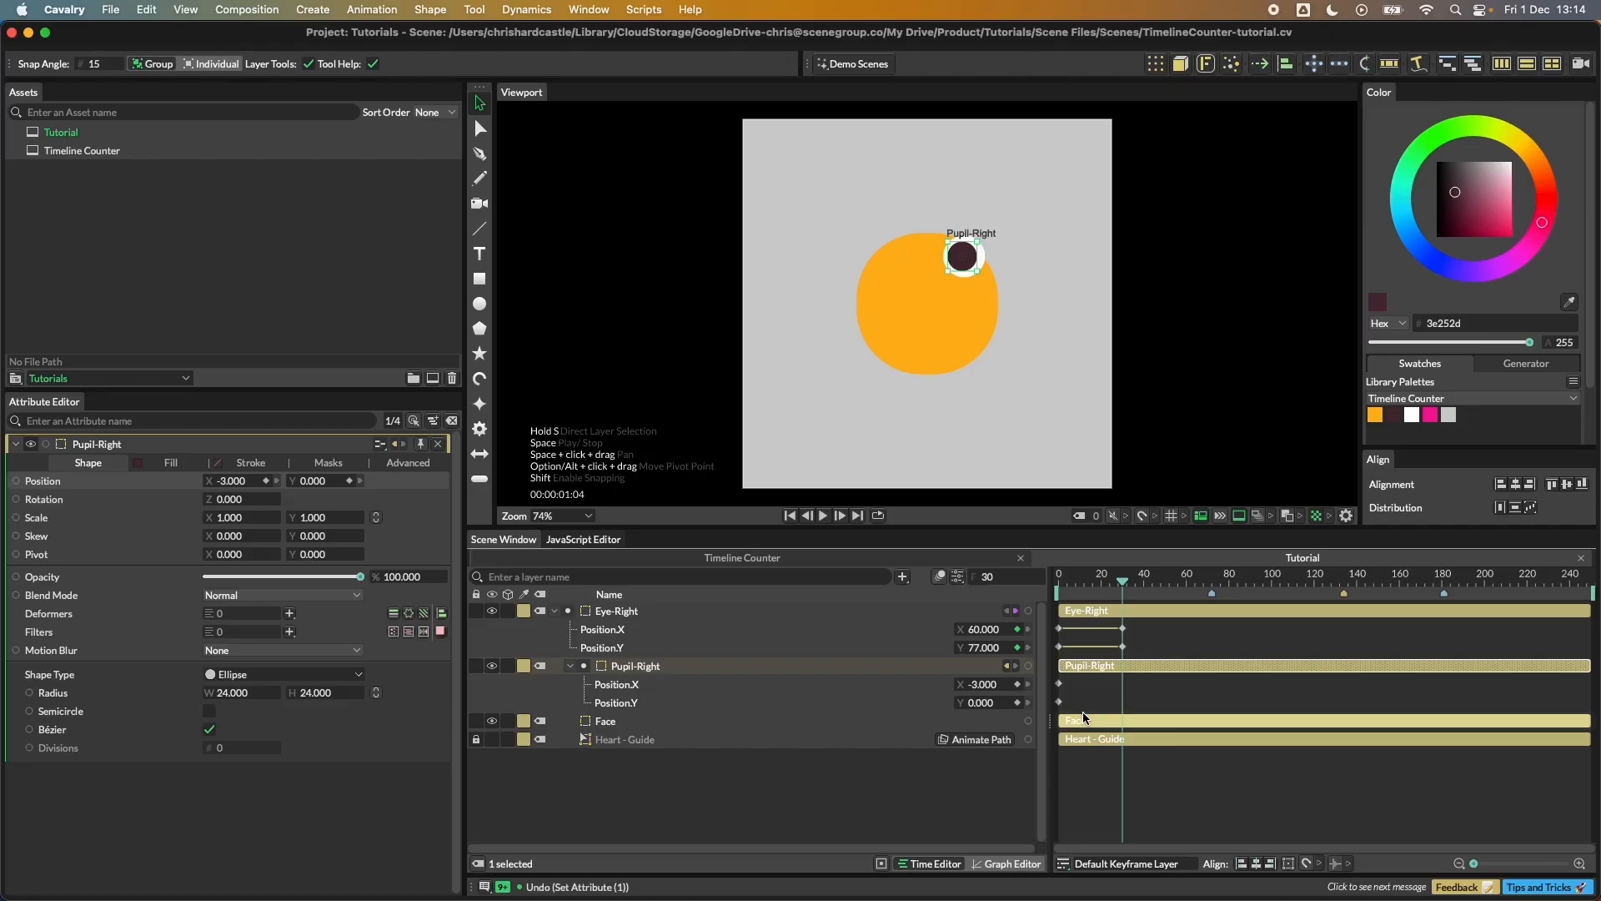
mouse_move(988, 689)
mouse_down()
mouse_move(947, 689)
mouse_move(988, 692)
mouse_up()
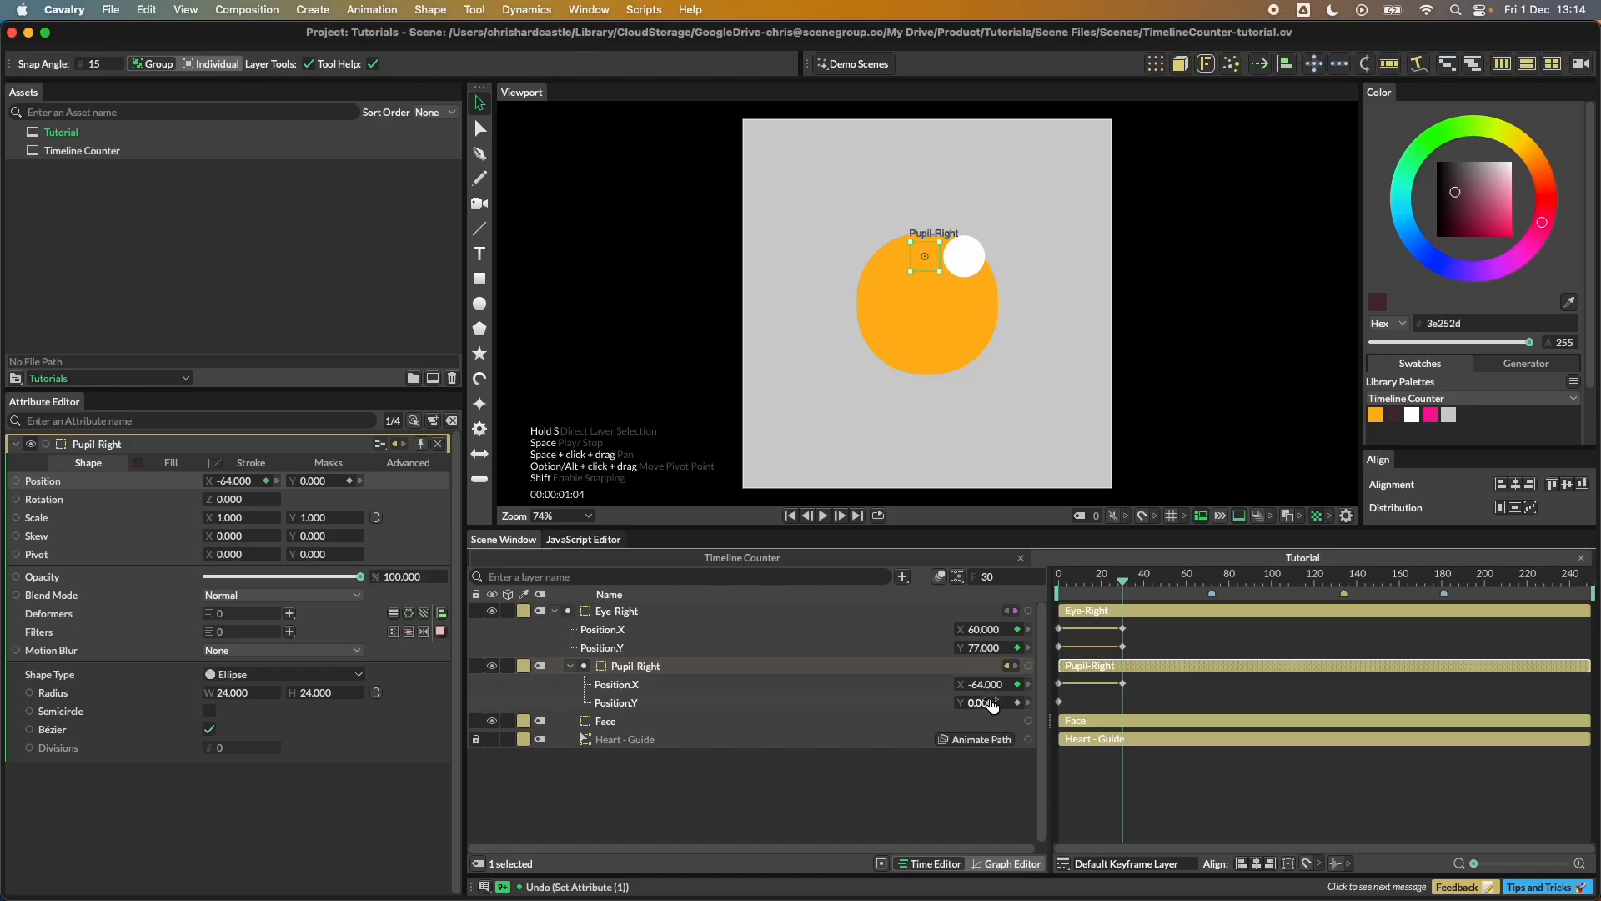
mouse_move(1123, 582)
mouse_down()
mouse_move(1047, 584)
mouse_move(1122, 583)
mouse_up()
drag(989, 709, 981, 709)
drag(1122, 583, 1055, 578)
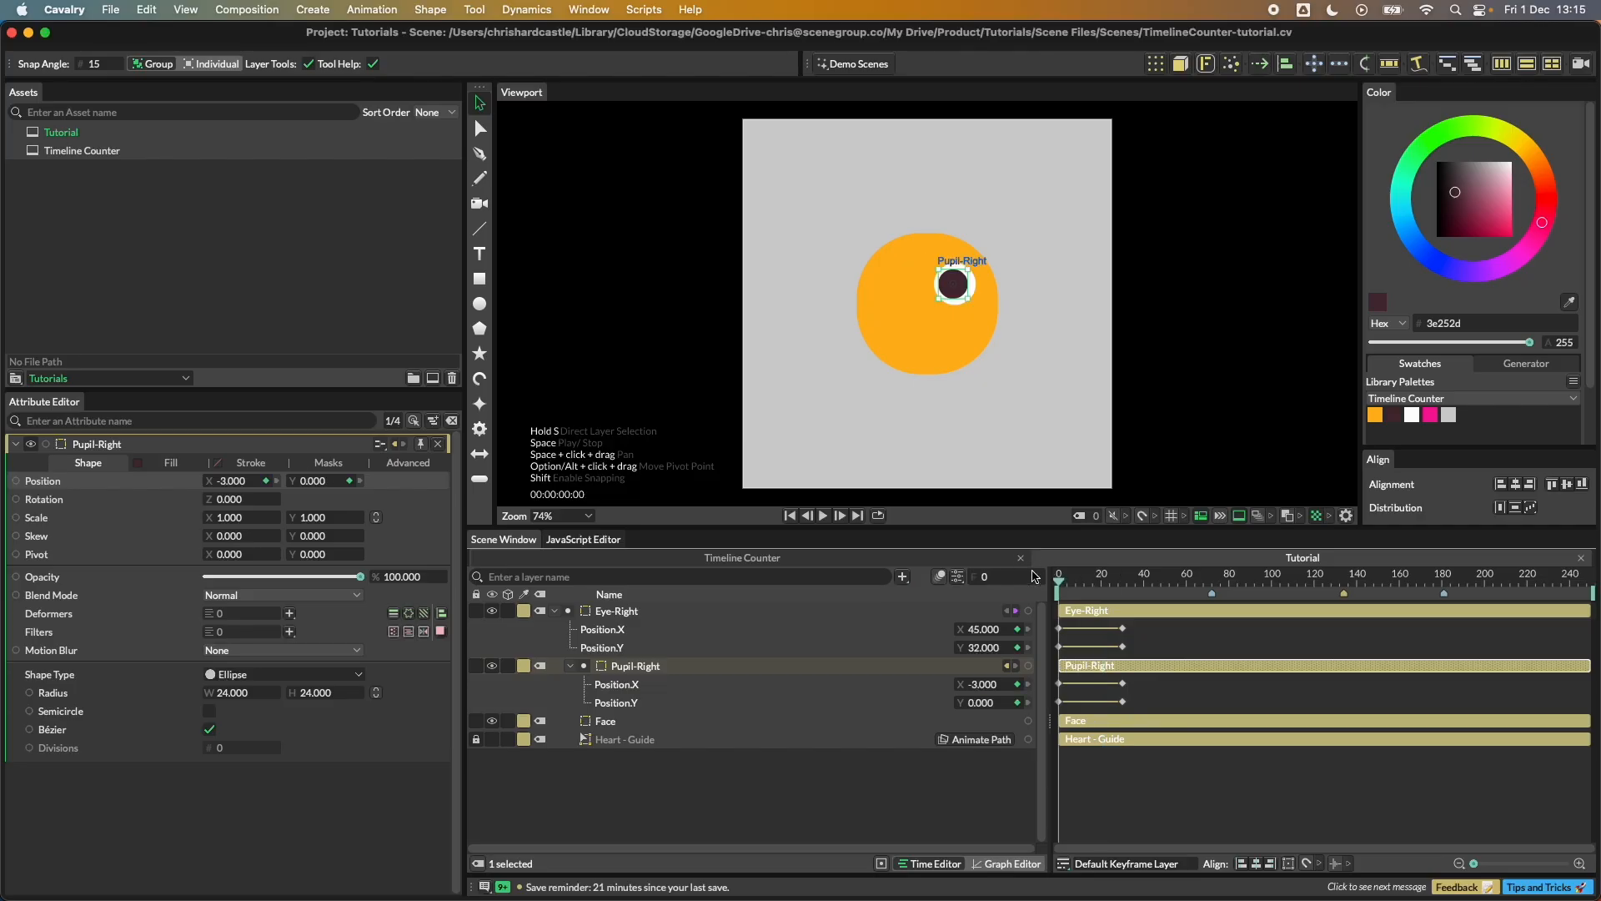
click(908, 771)
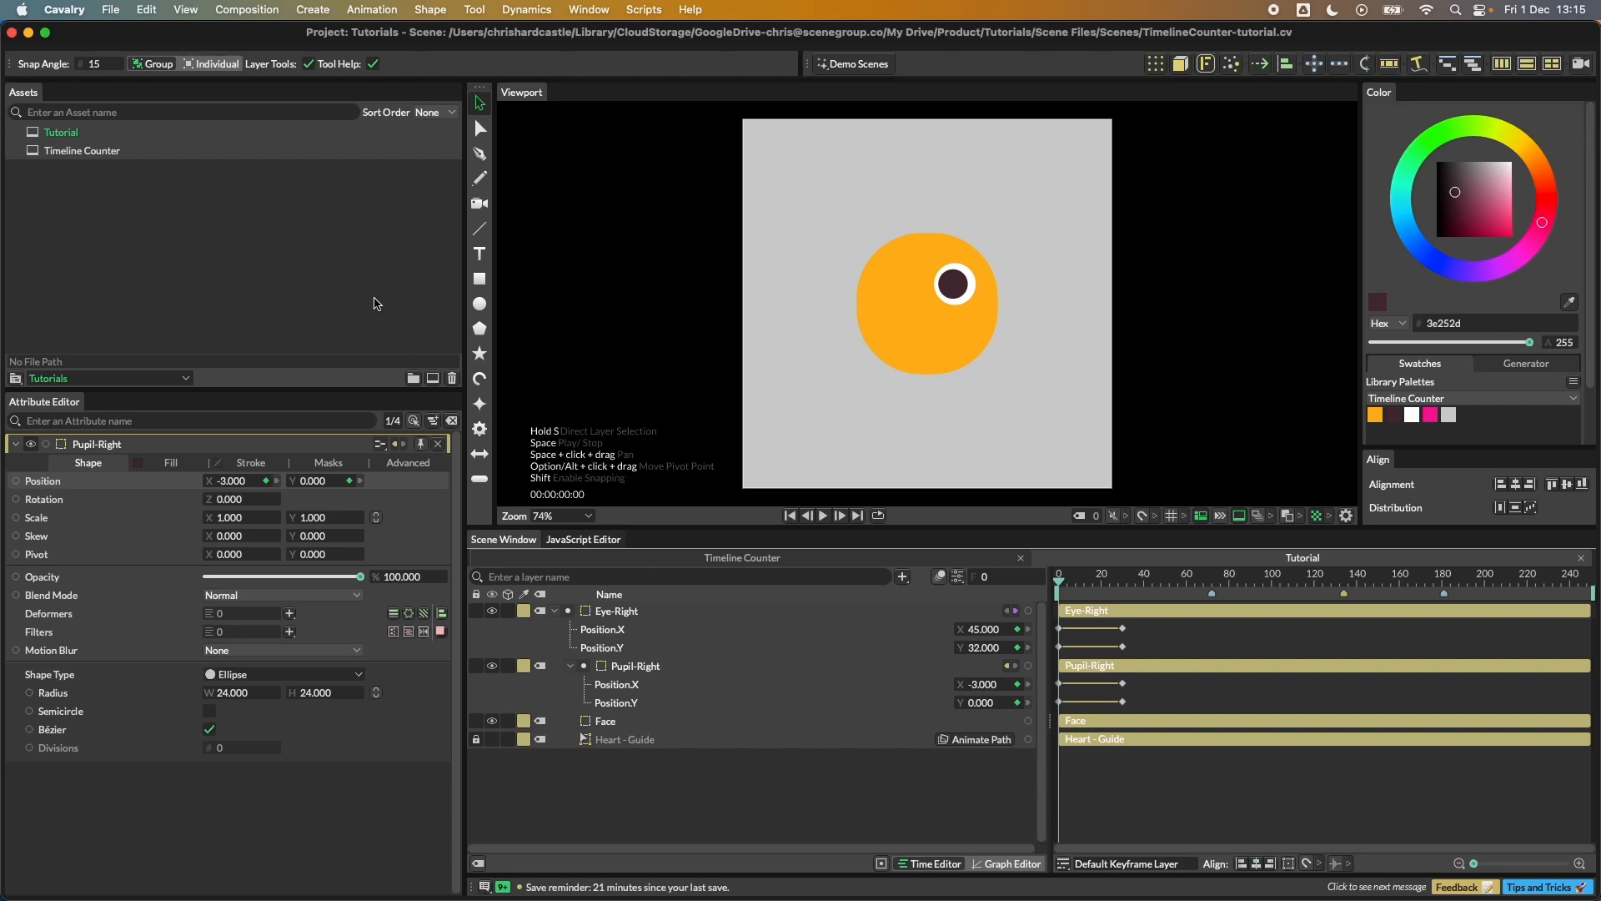
Step: Open the Timeline Counter composition and scrub between frames 10 and 8 to examine the right eye and its pupil up close
double_click(50, 153)
mouse_move(1112, 584)
mouse_down()
mouse_move(1138, 582)
mouse_move(1113, 581)
mouse_up()
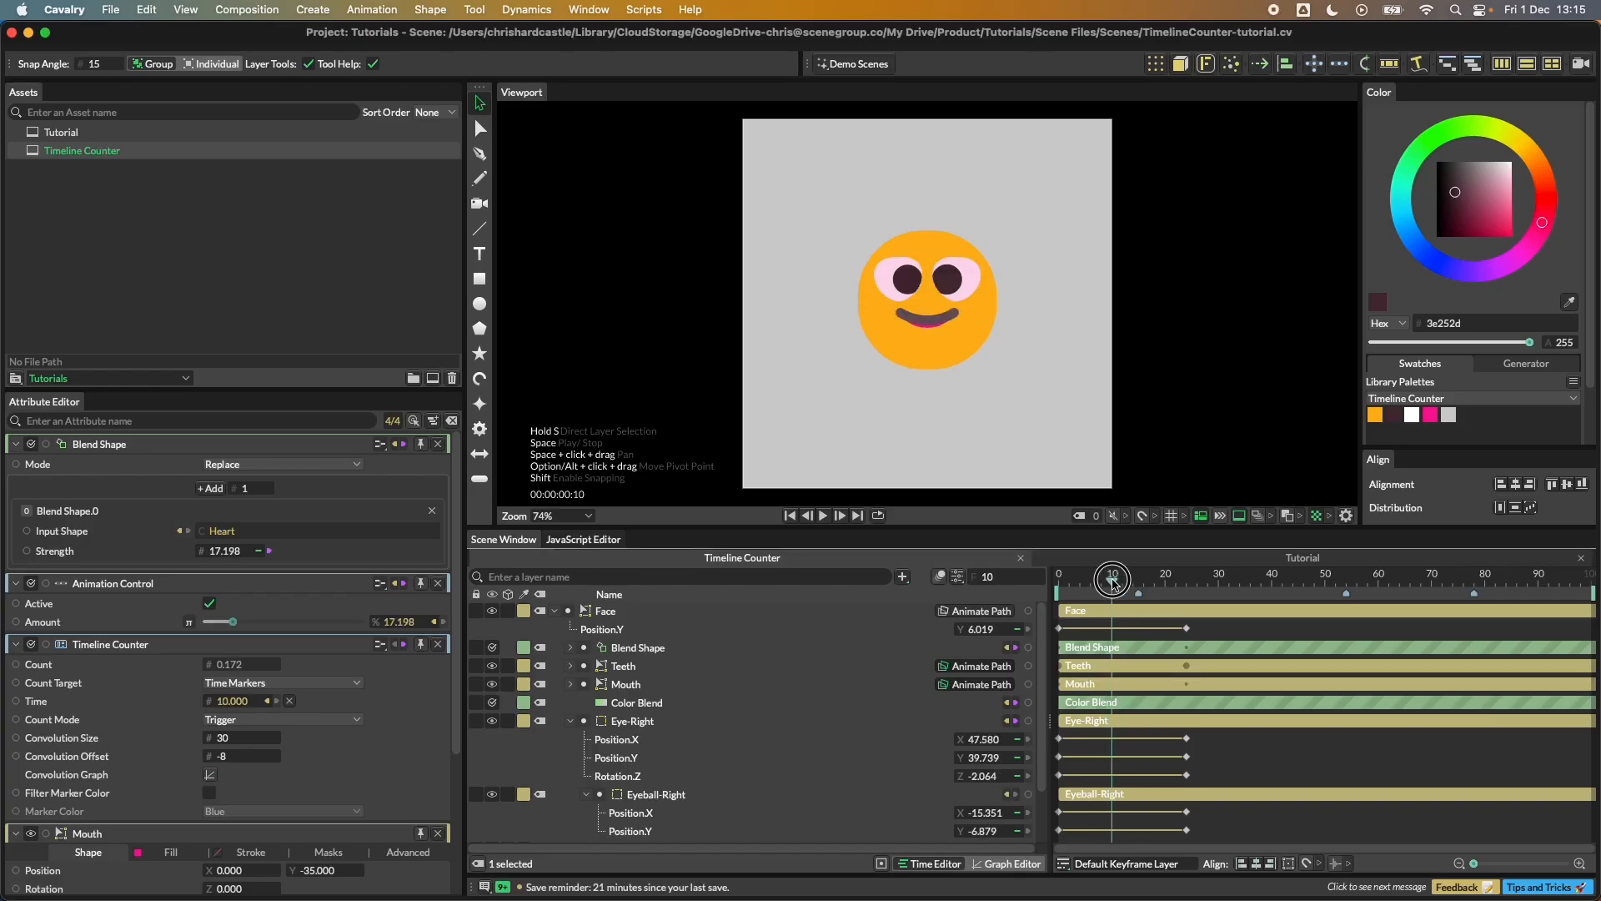
scroll(959, 275, up, 1)
right_click(963, 276)
click(1047, 226)
scroll(971, 283, up, 4)
mouse_move(1114, 581)
mouse_down()
mouse_move(1084, 581)
mouse_move(1127, 581)
mouse_move(1101, 582)
mouse_up()
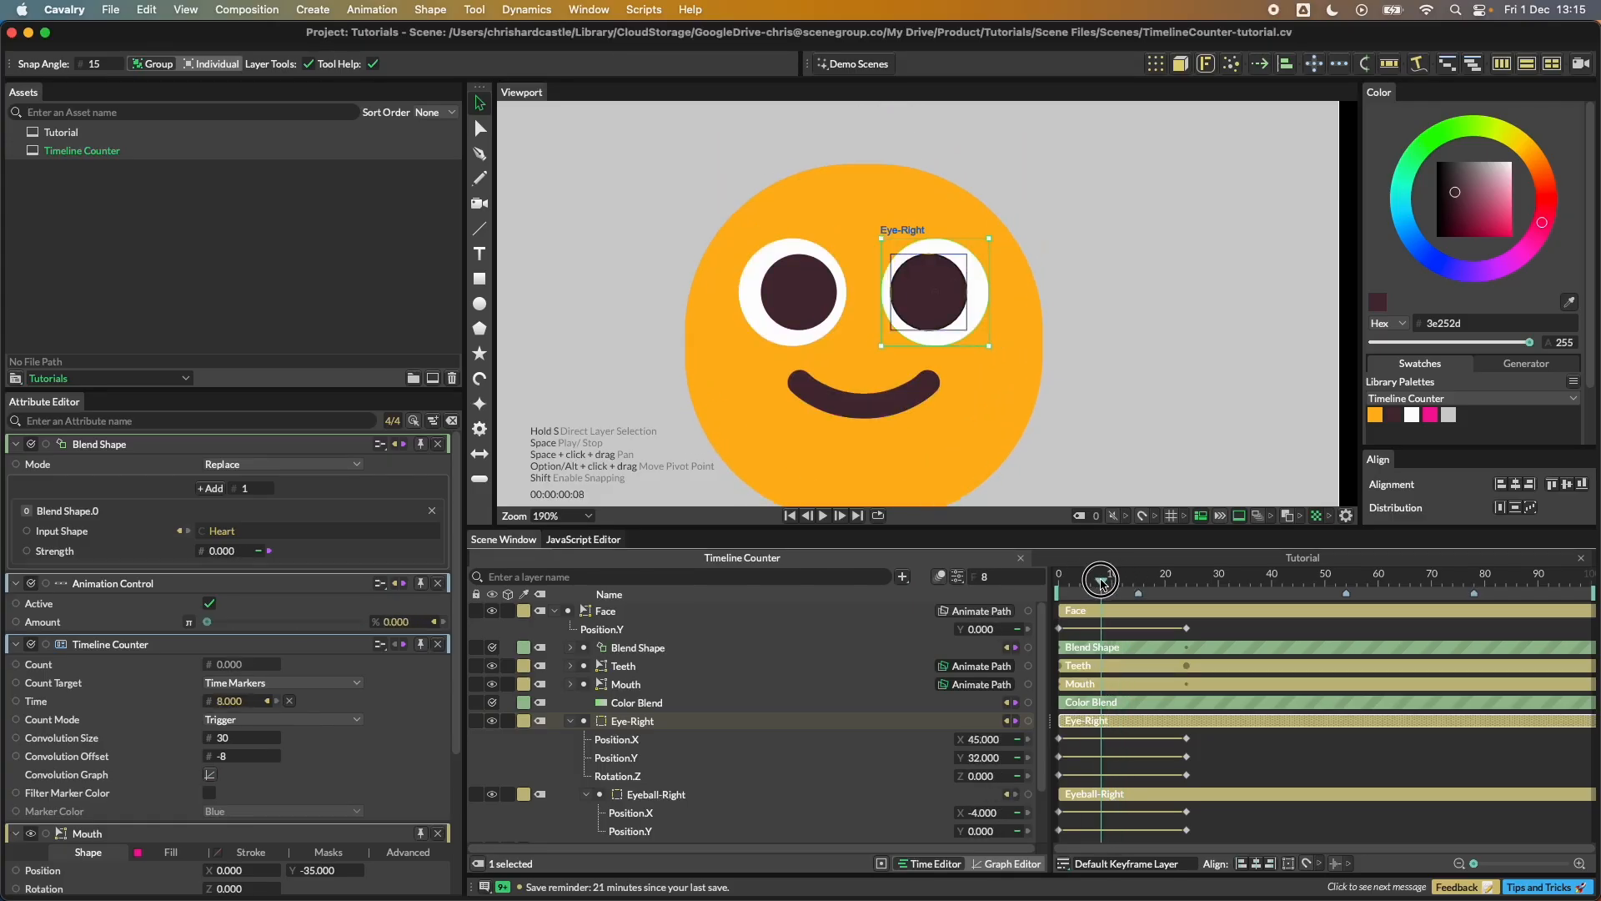
Step: In the Tutorial composition, hide the Eye-Right, Pupil-Right and Face layers and show Heart - Guide
double_click(74, 135)
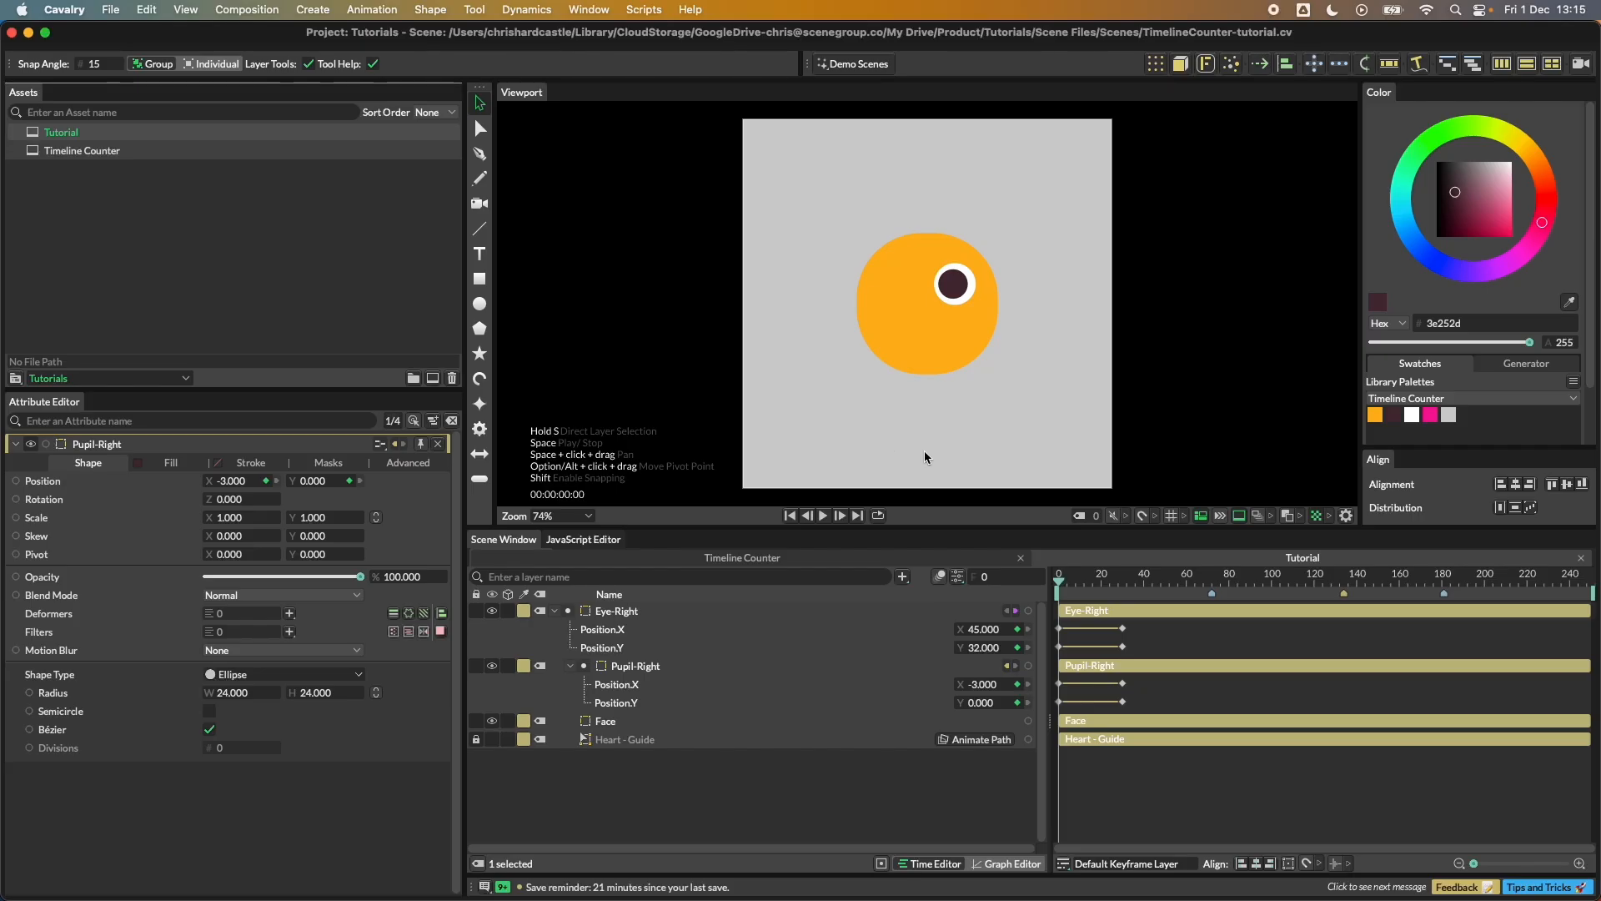
drag(493, 720, 493, 615)
click(493, 739)
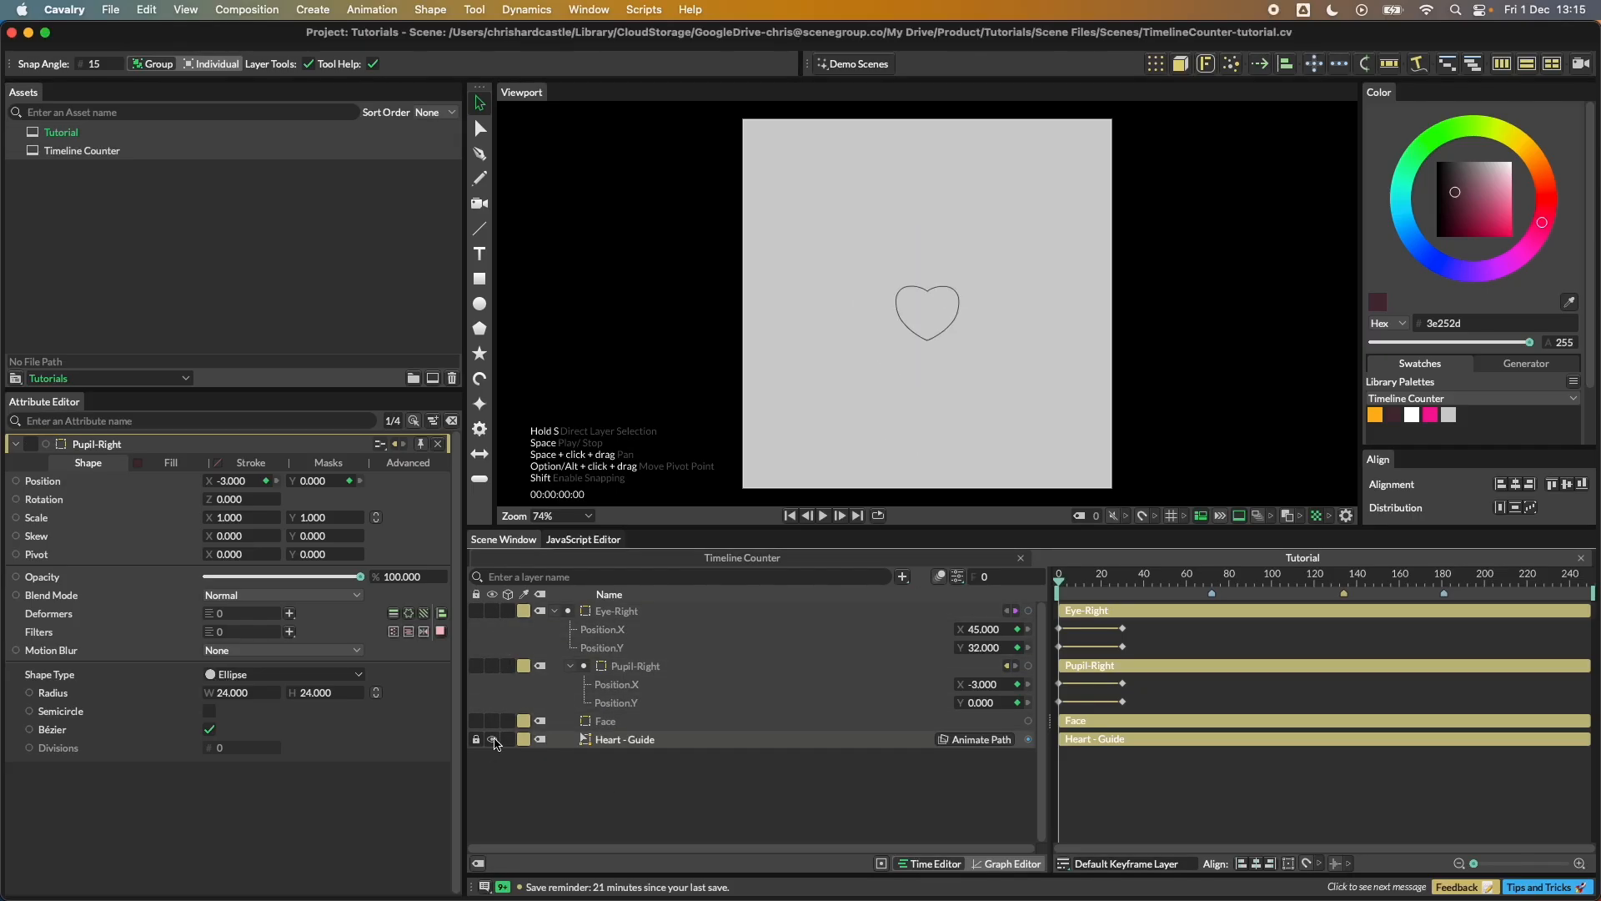
scroll(935, 318, up, 5)
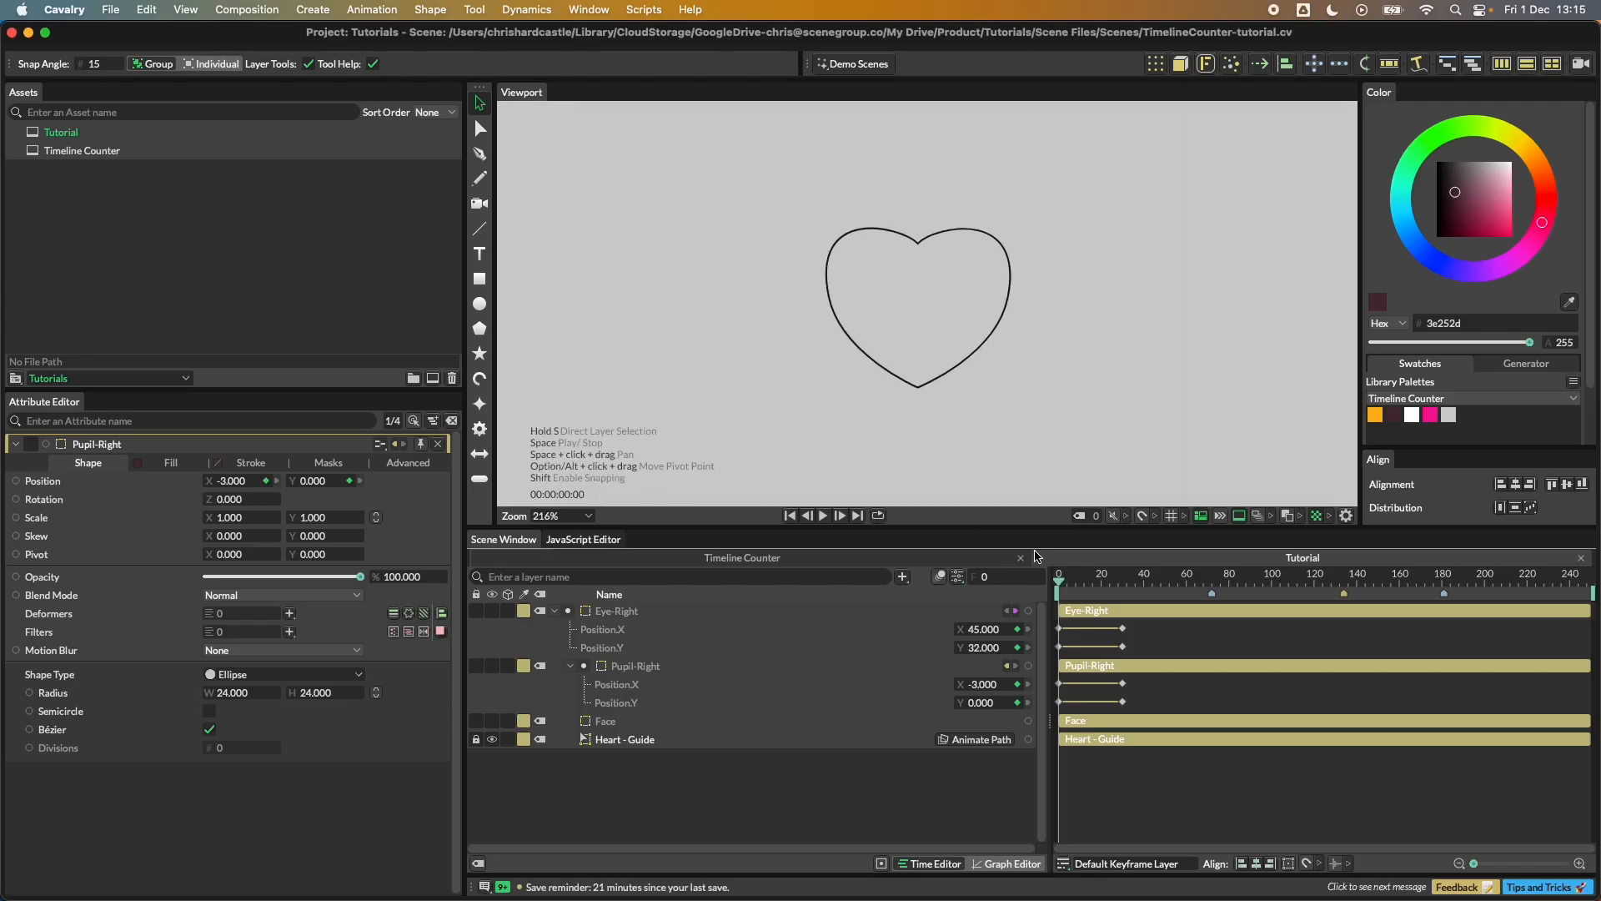
Step: Show the viewport grid and enable snapping to the grid
click(1170, 516)
scroll(934, 296, up, 2)
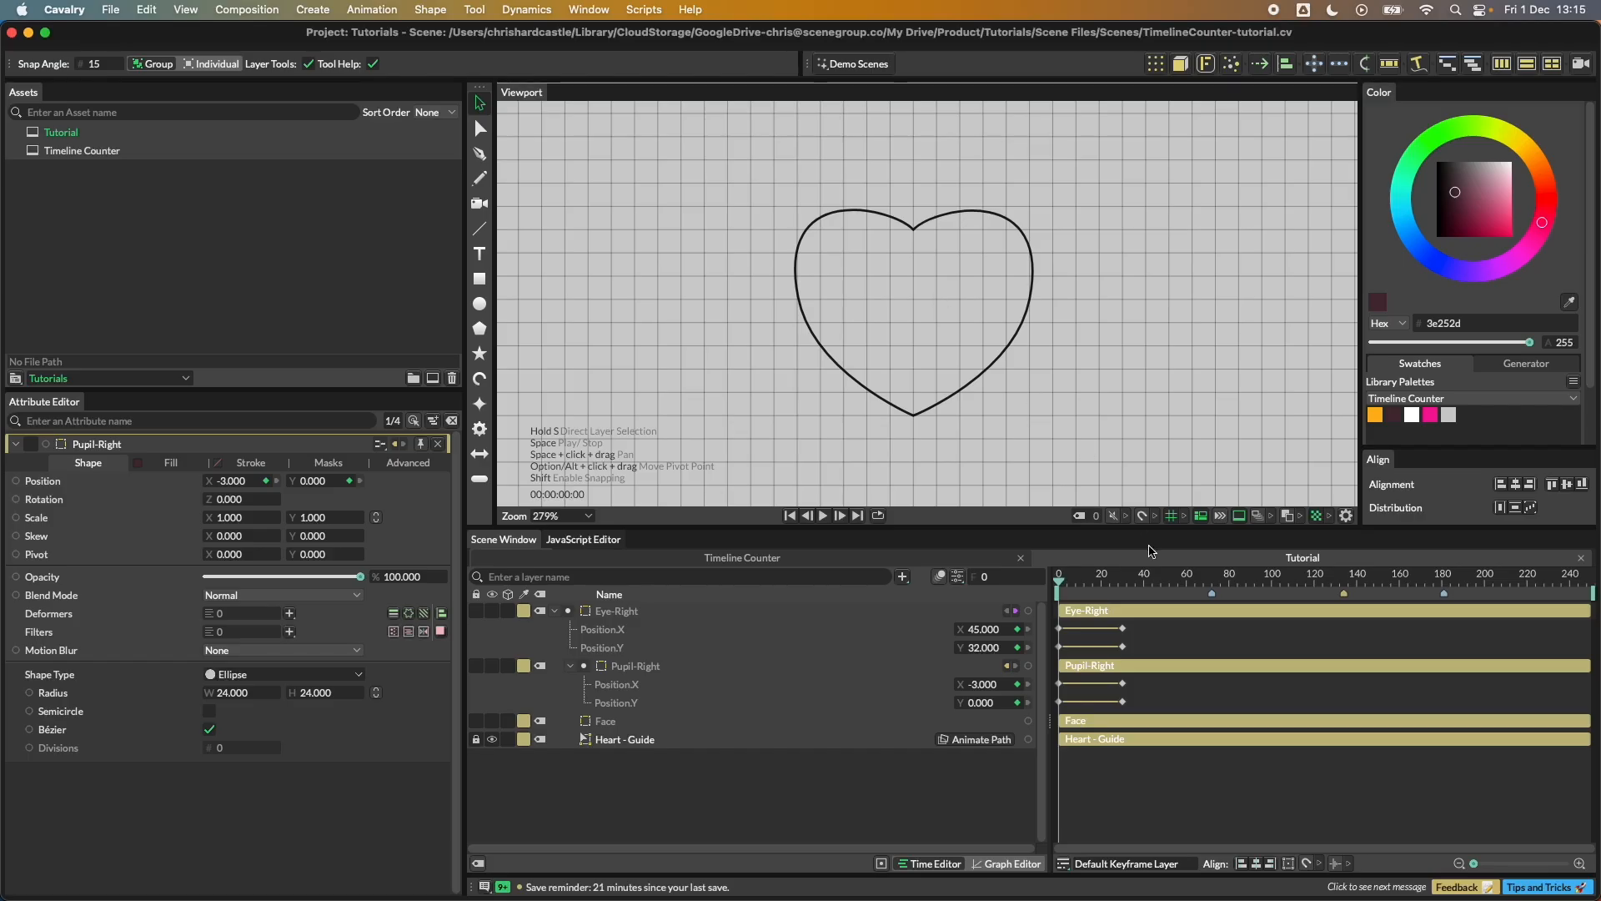
click(1155, 518)
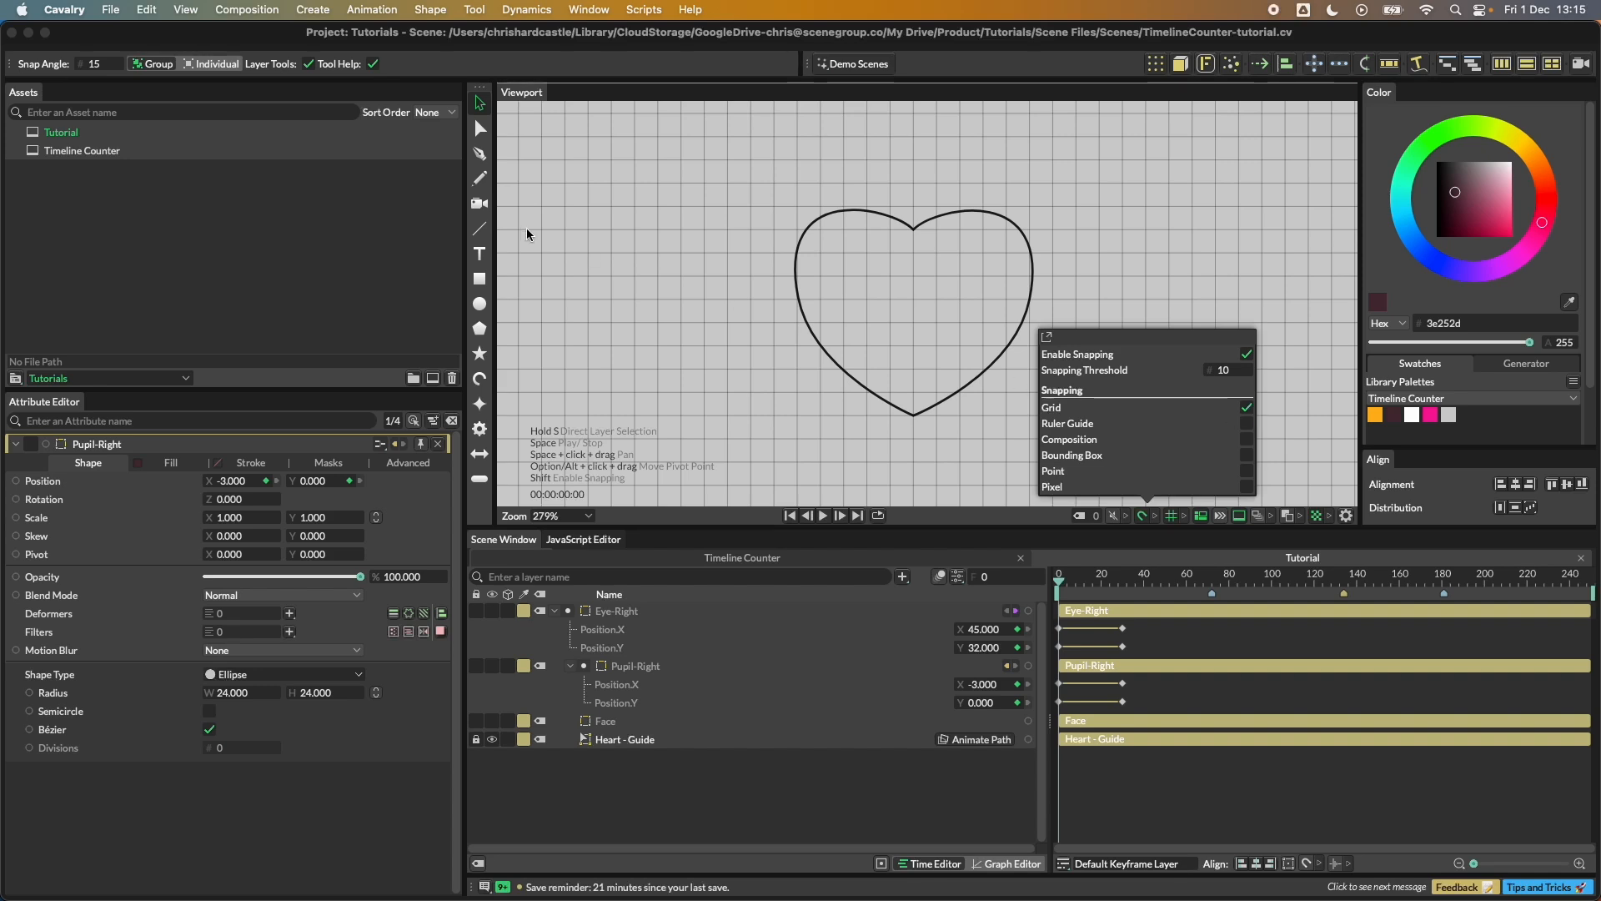
Step: Trace Heart - Guide with the Pen tool as a closed four-point path through the notch, left side, bottom tip and right side
click(479, 154)
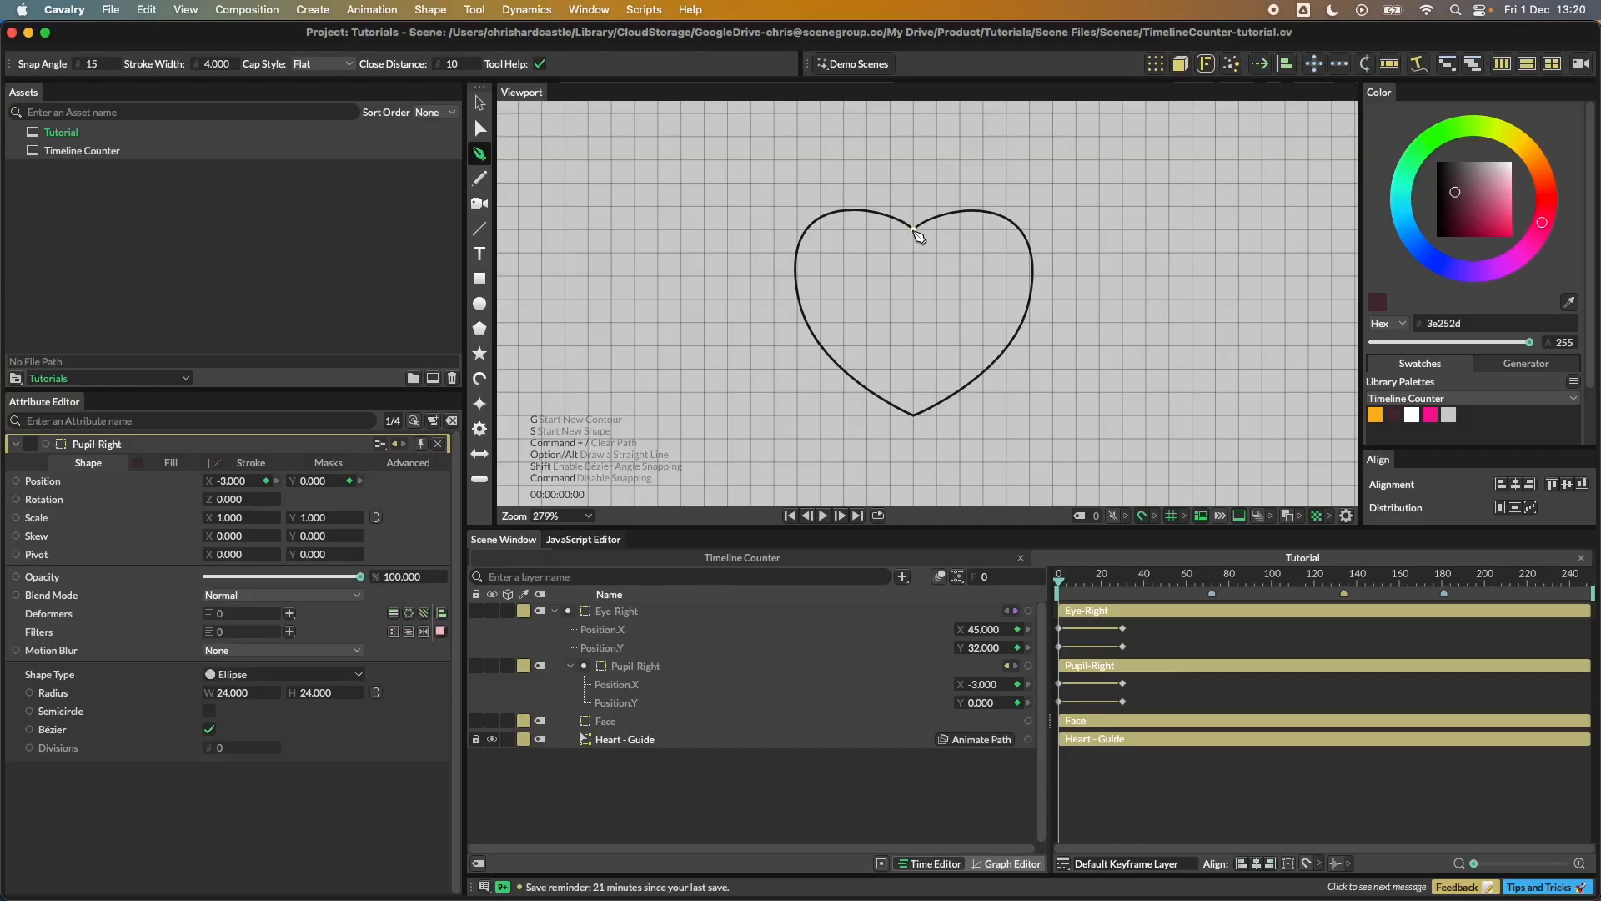
click(914, 230)
drag(798, 298, 797, 369)
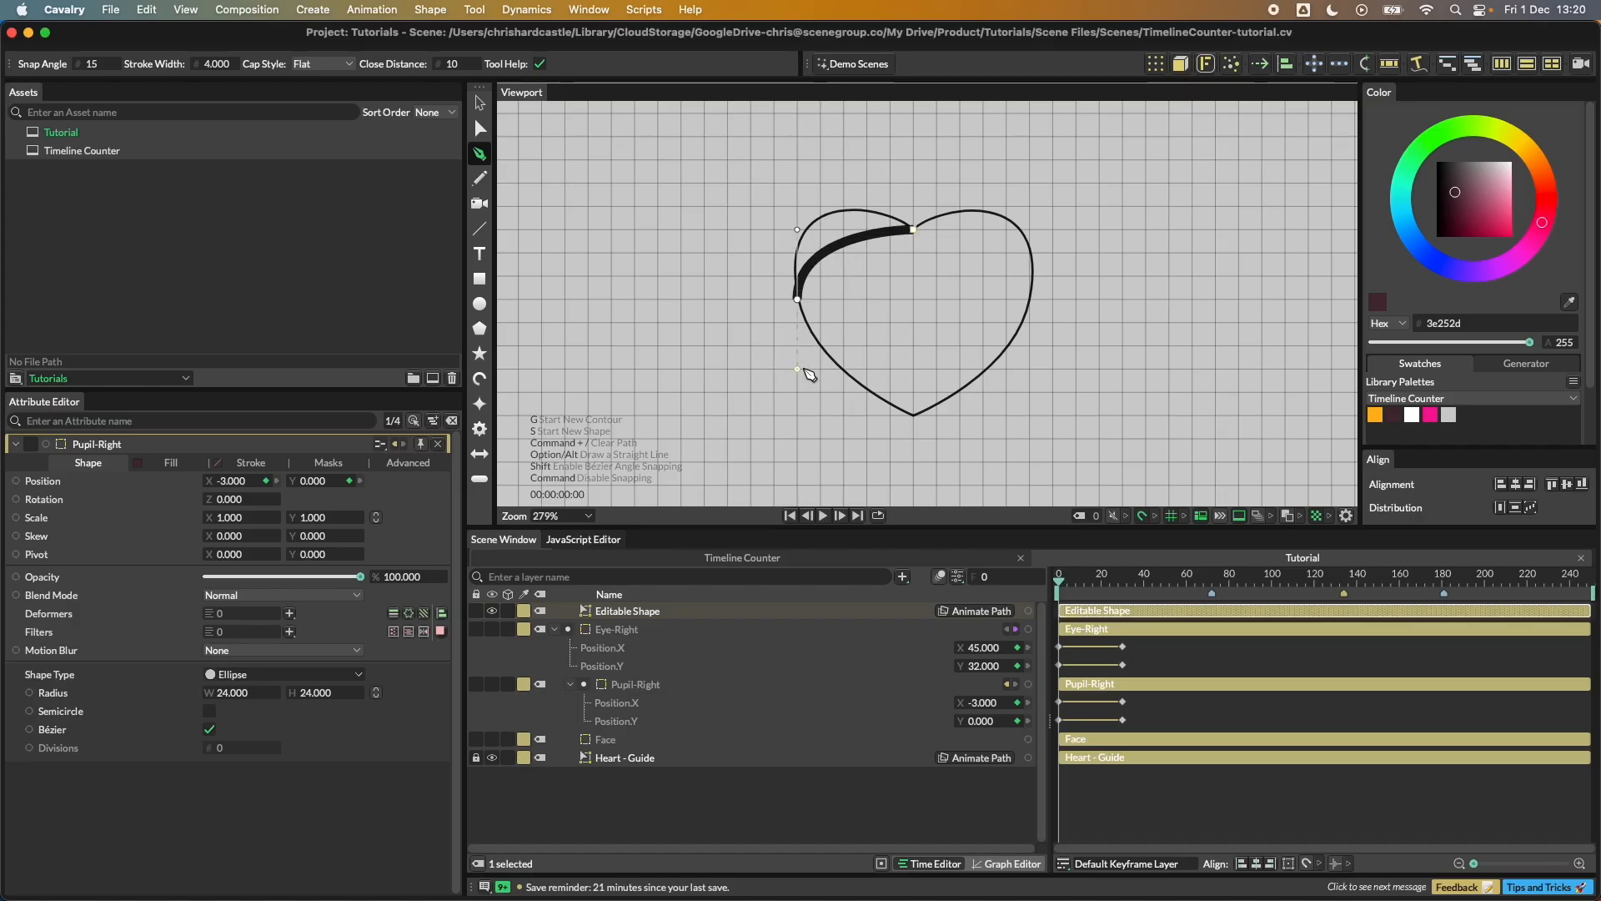
click(915, 415)
drag(1030, 300, 1035, 243)
click(914, 230)
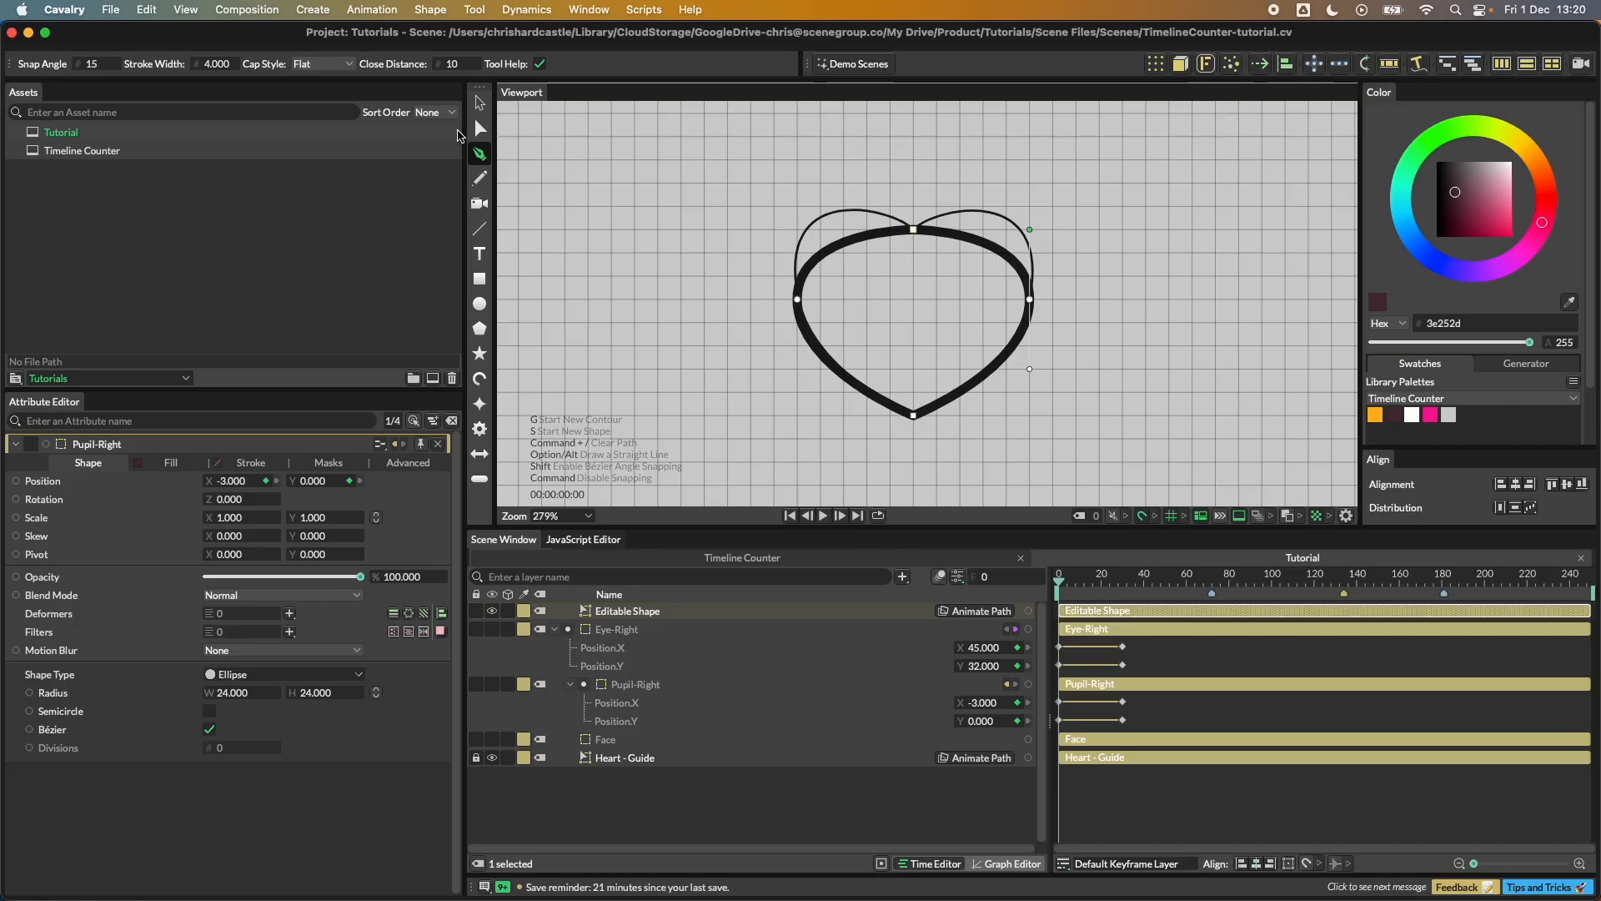
Step: Reshape the Bézier handles at the traced heart's top notch and both sides to follow the guide's rounded lobes
click(479, 128)
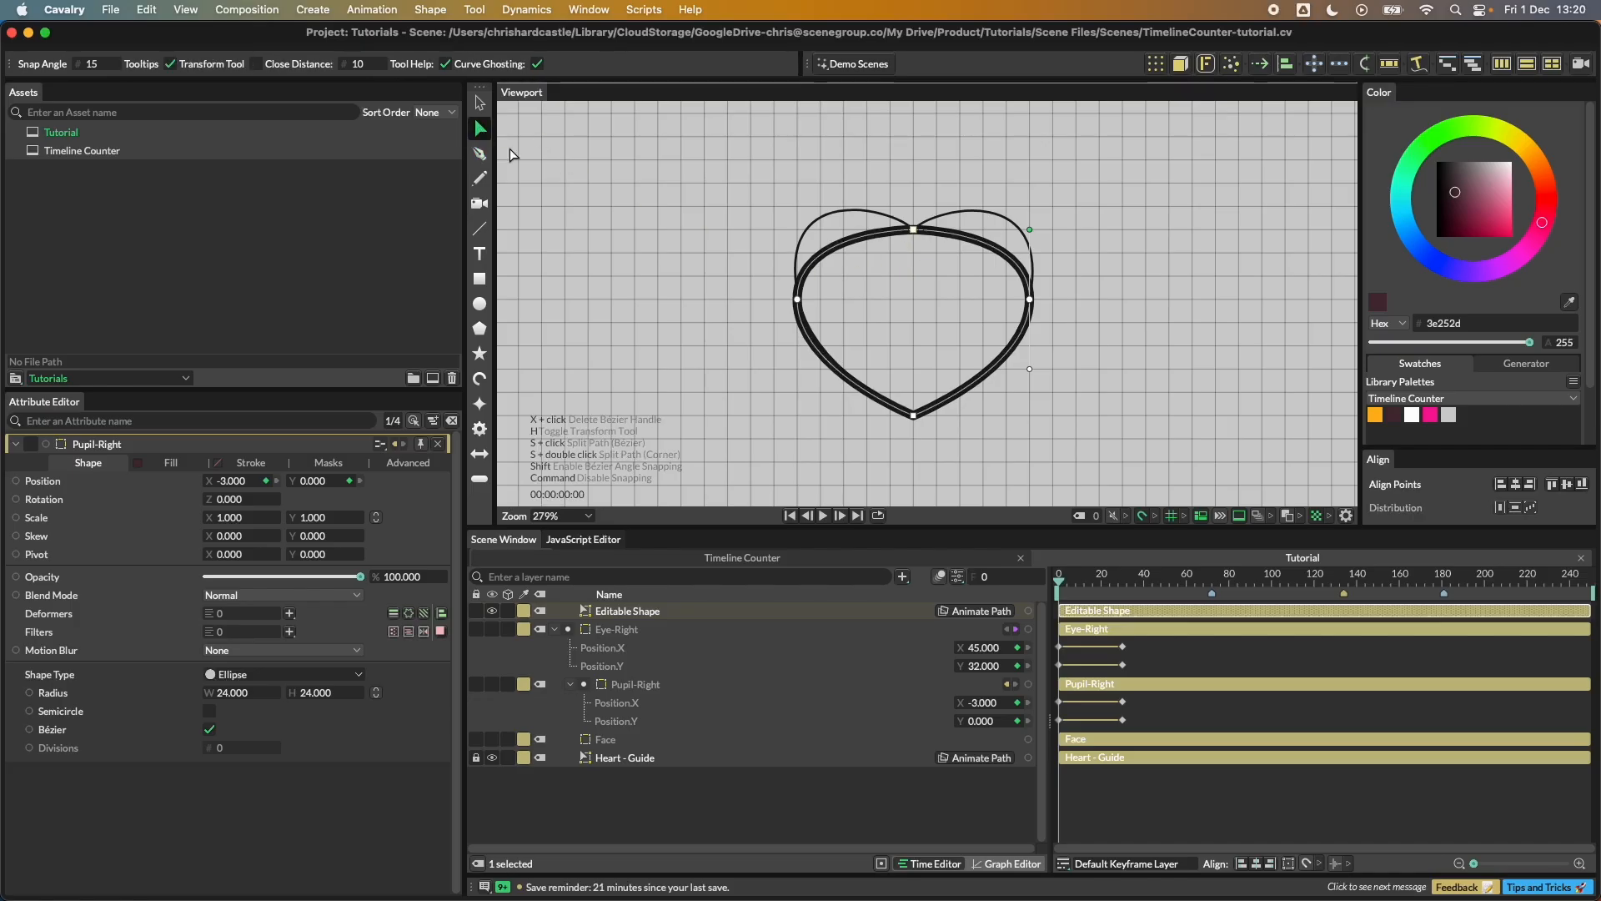
click(913, 231)
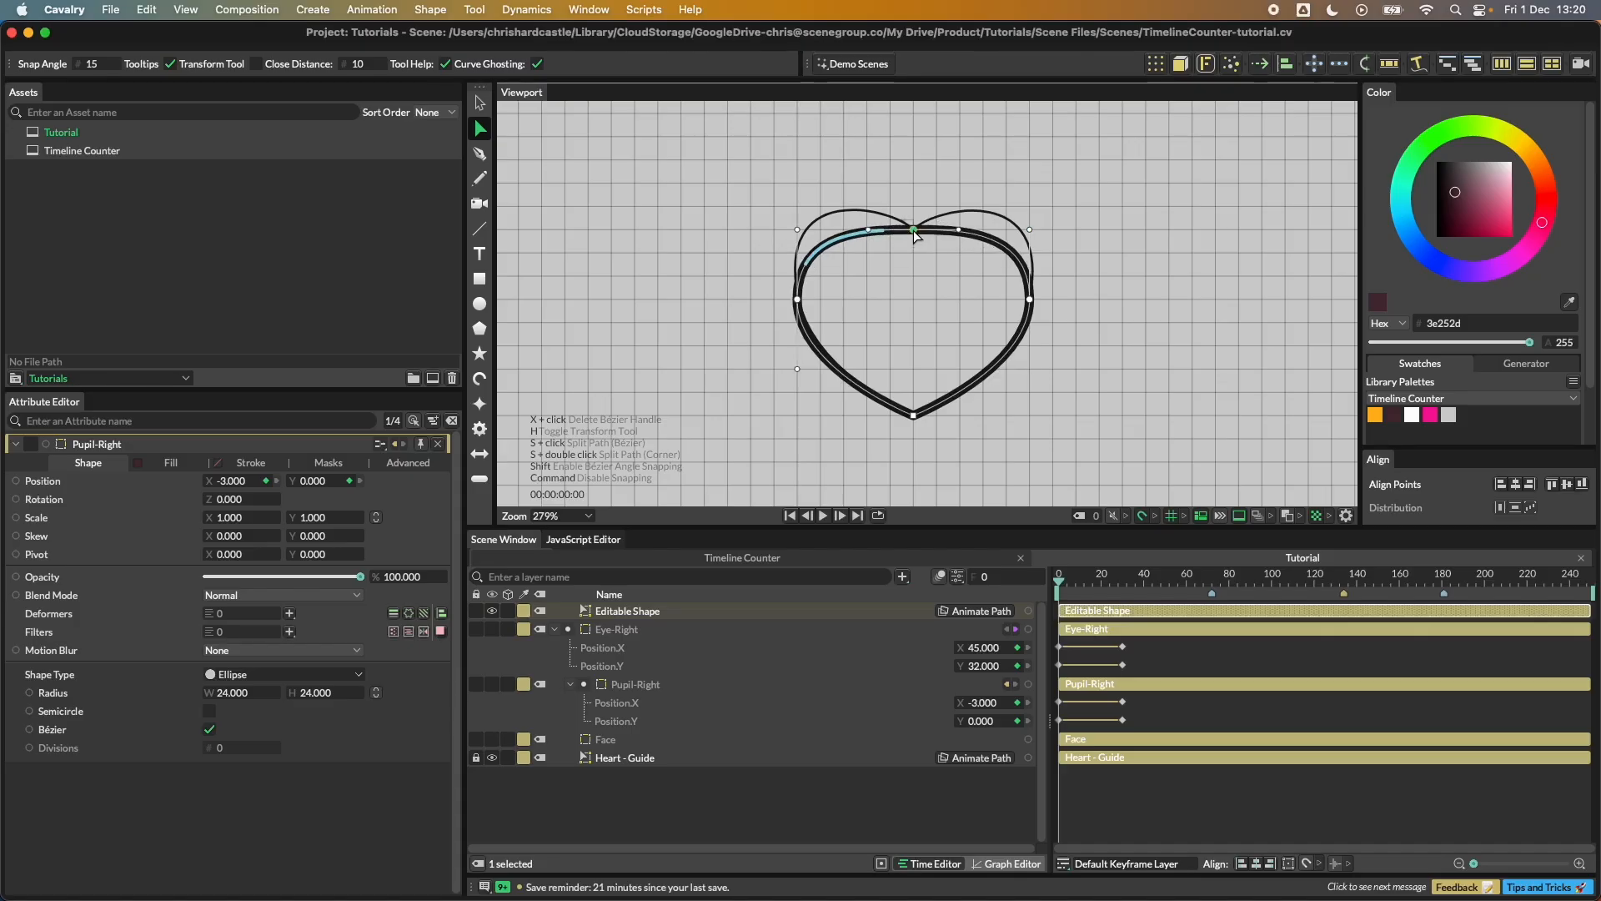
drag(959, 232, 959, 183)
drag(868, 234, 866, 183)
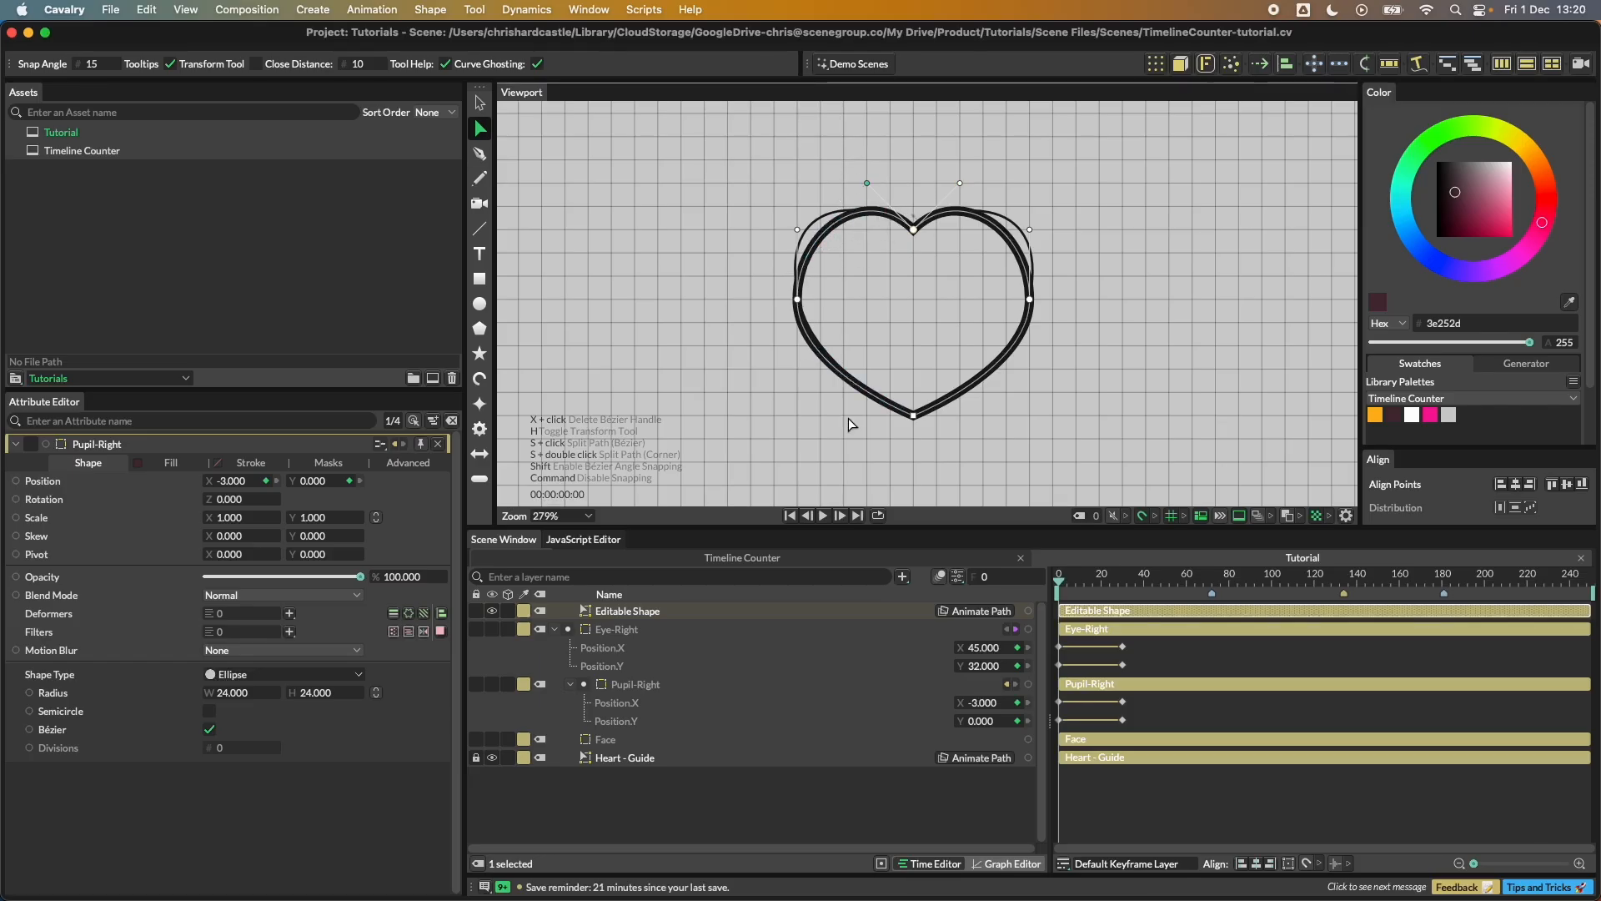
drag(796, 229, 774, 206)
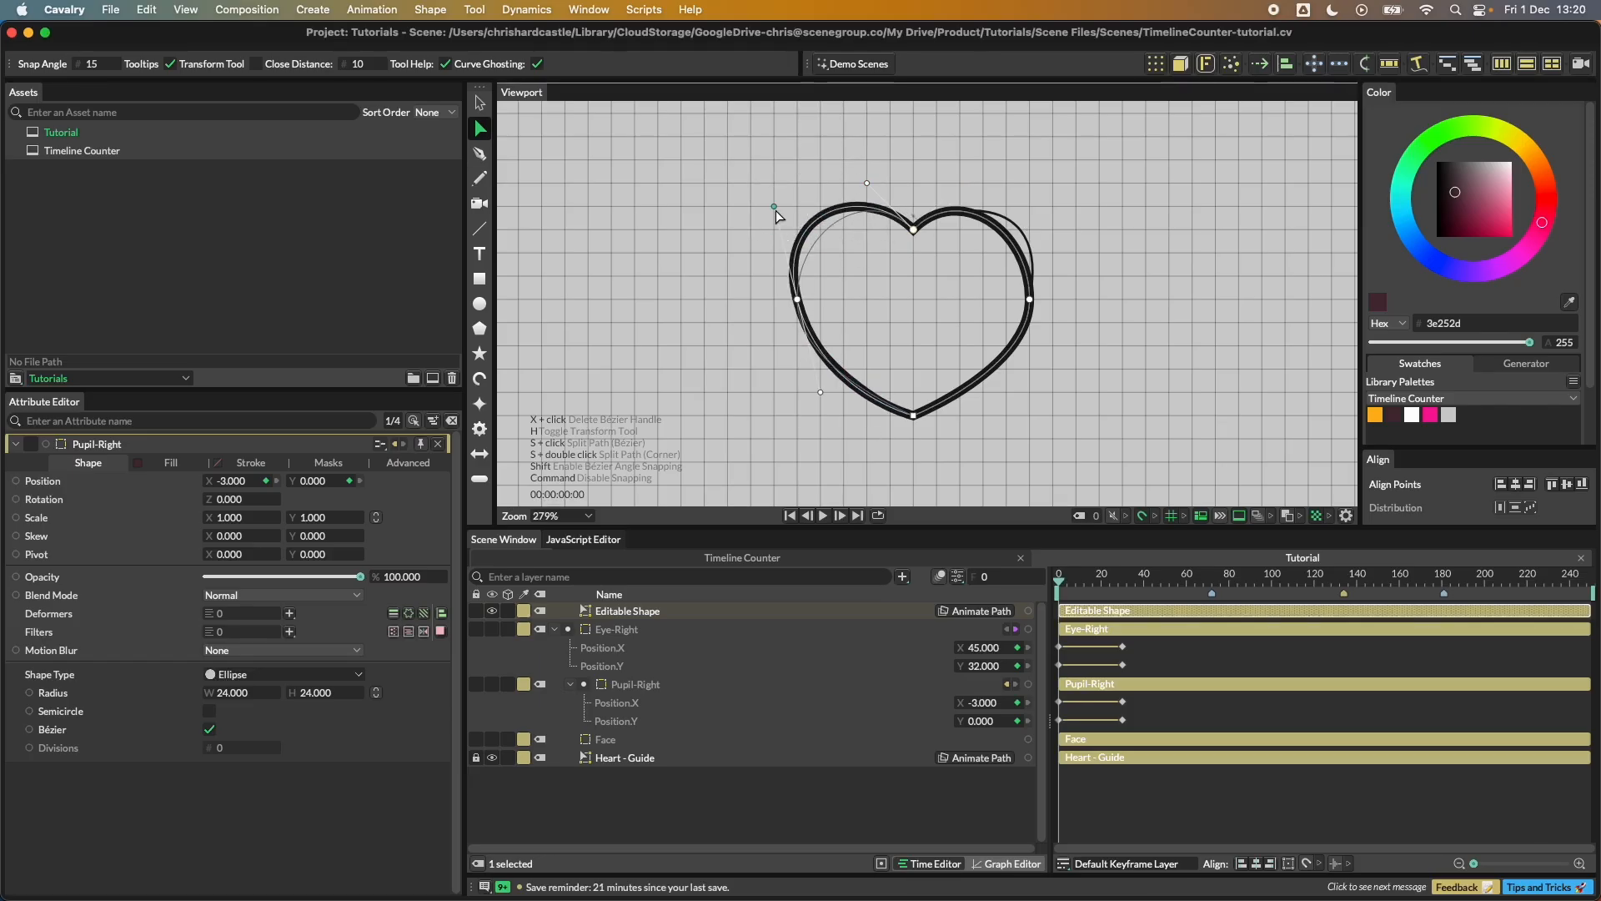
drag(1030, 230, 1054, 212)
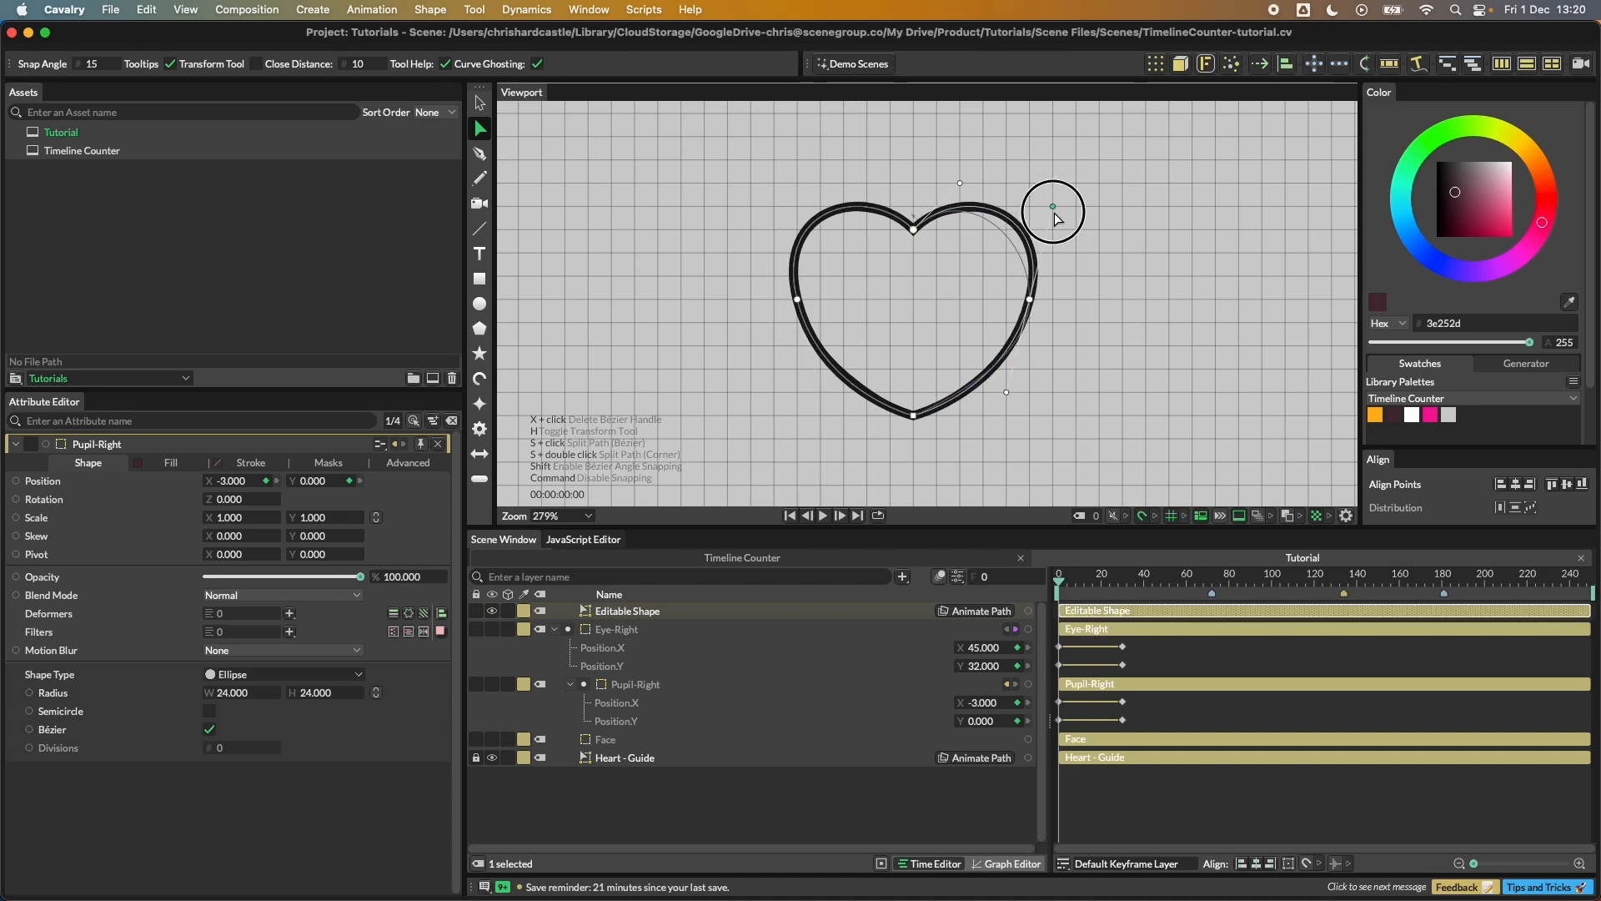
drag(1007, 393, 1008, 369)
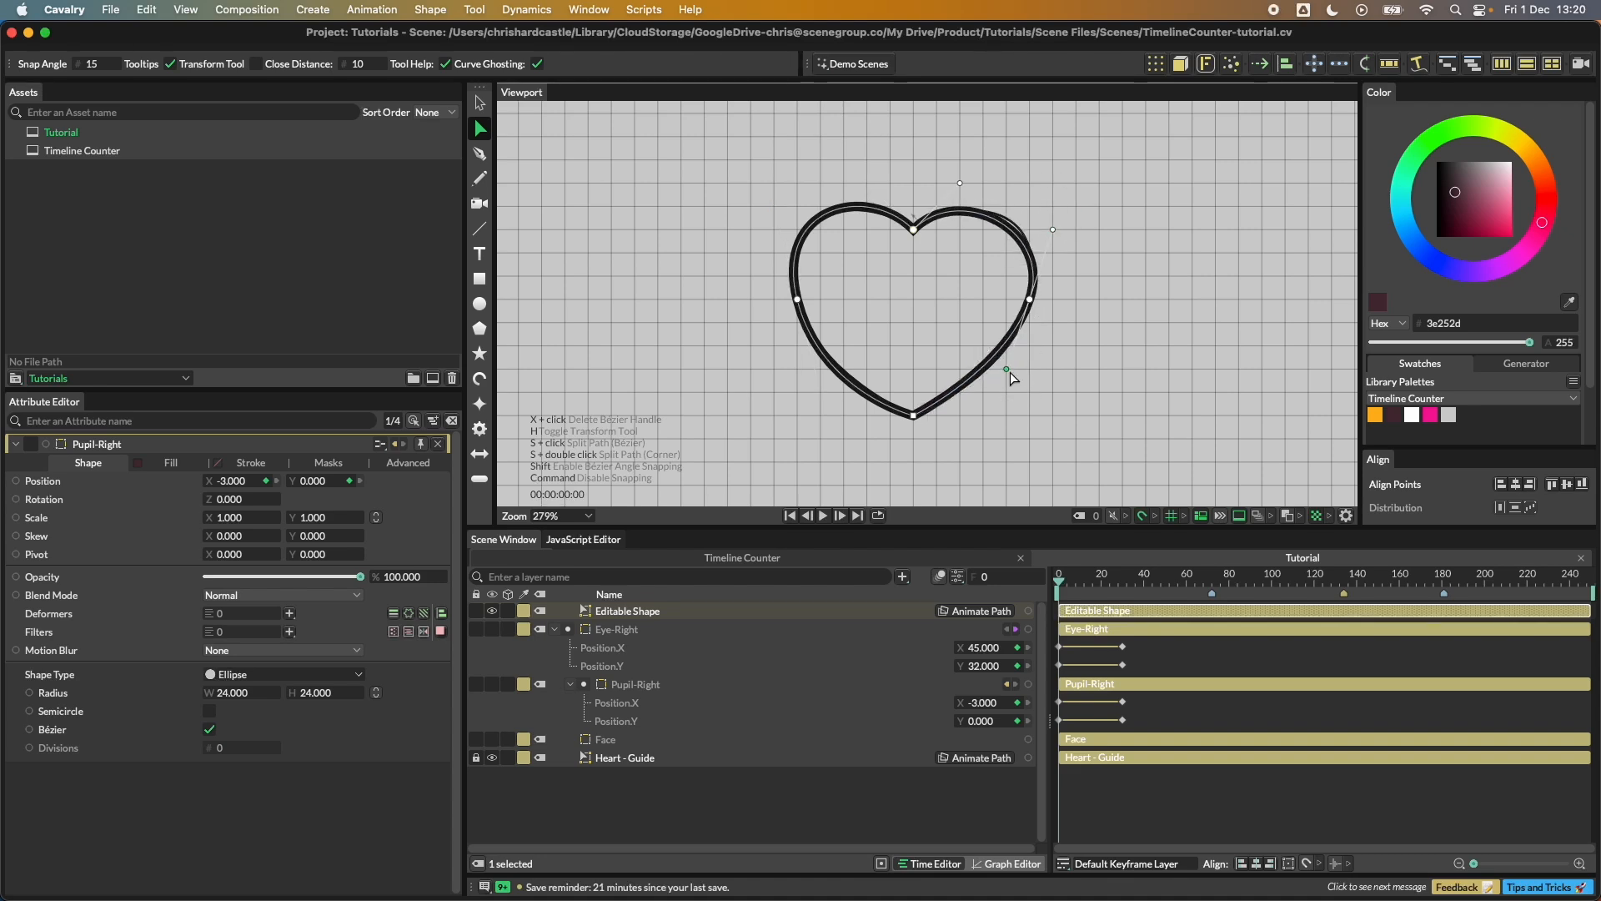
drag(821, 392, 822, 372)
Step: Rename the traced Editable Shape layer as Heart and deselect it
click(479, 103)
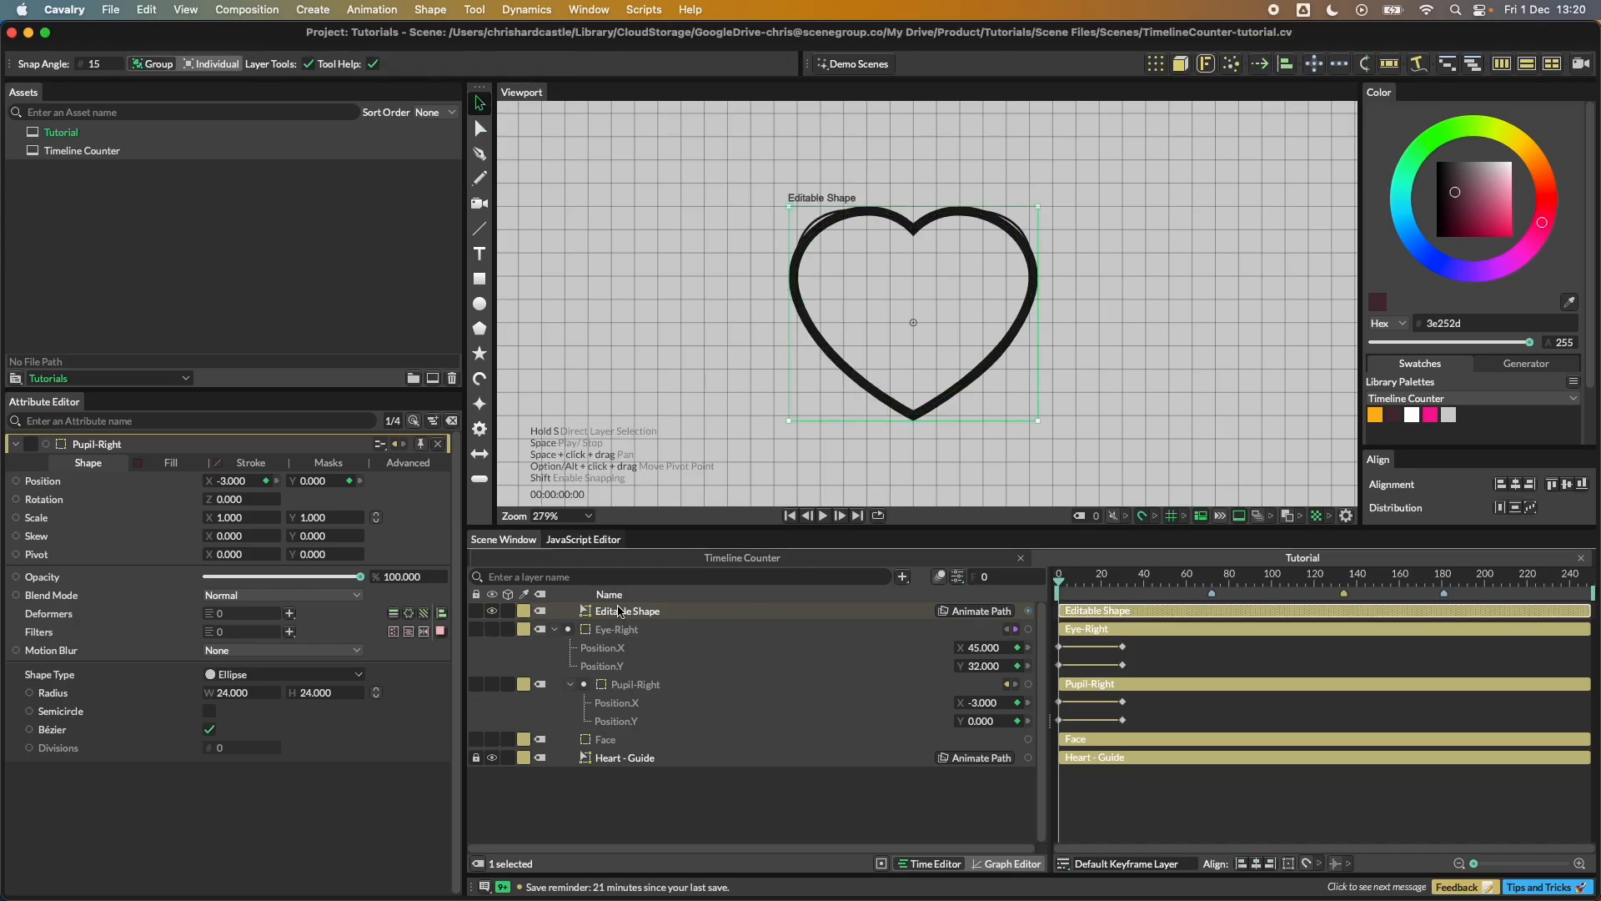
key(Return)
text(Heart)
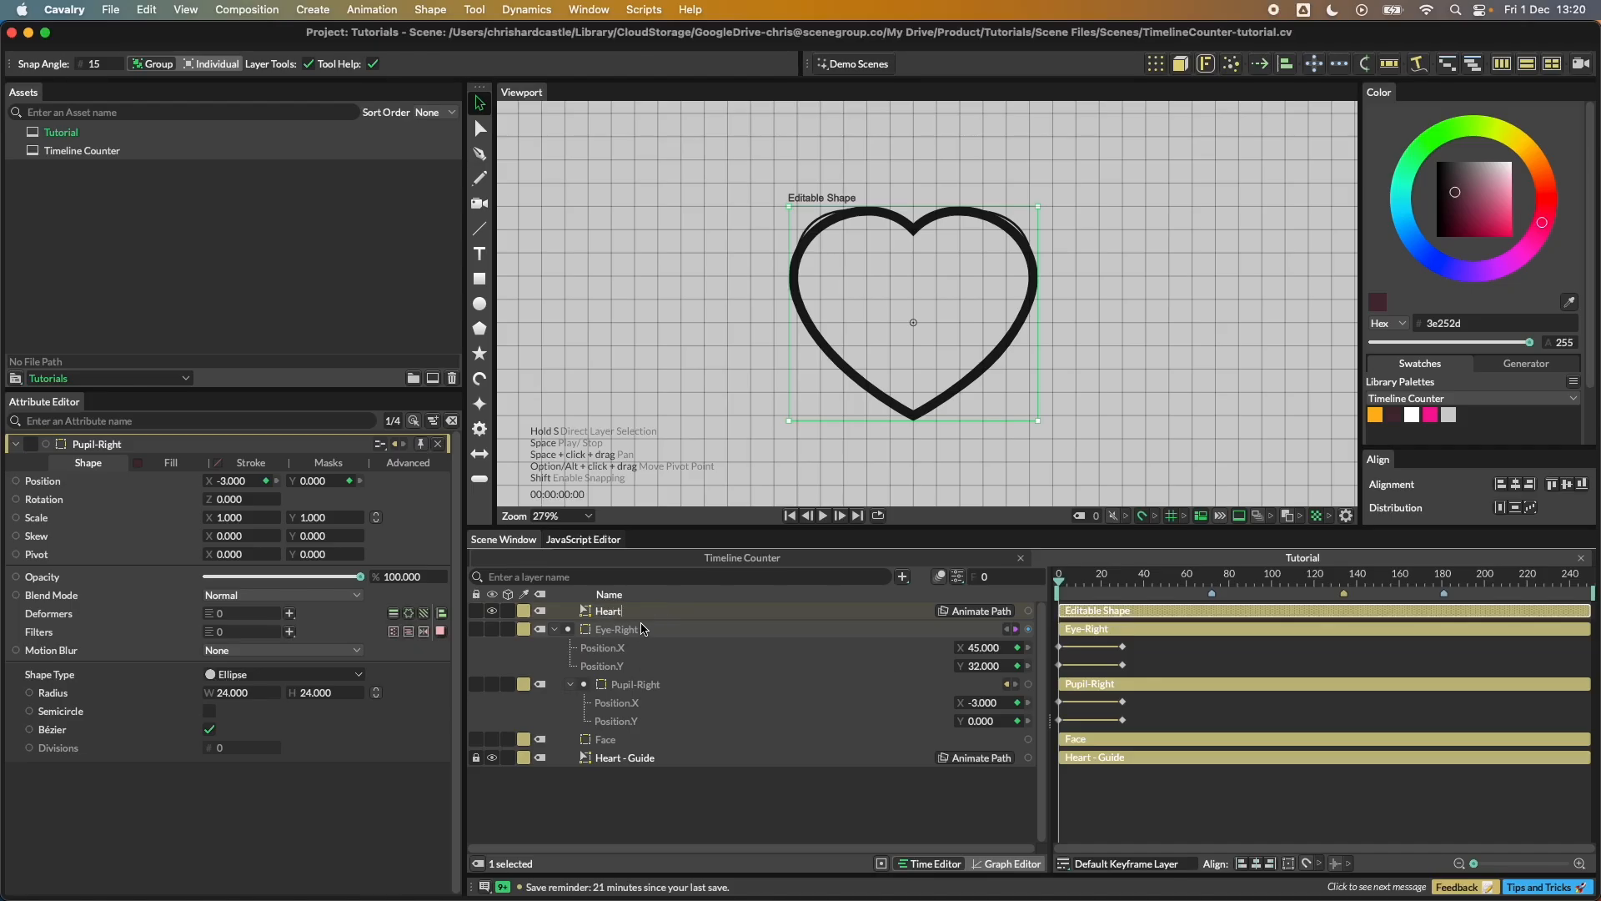
key(Return)
click(651, 783)
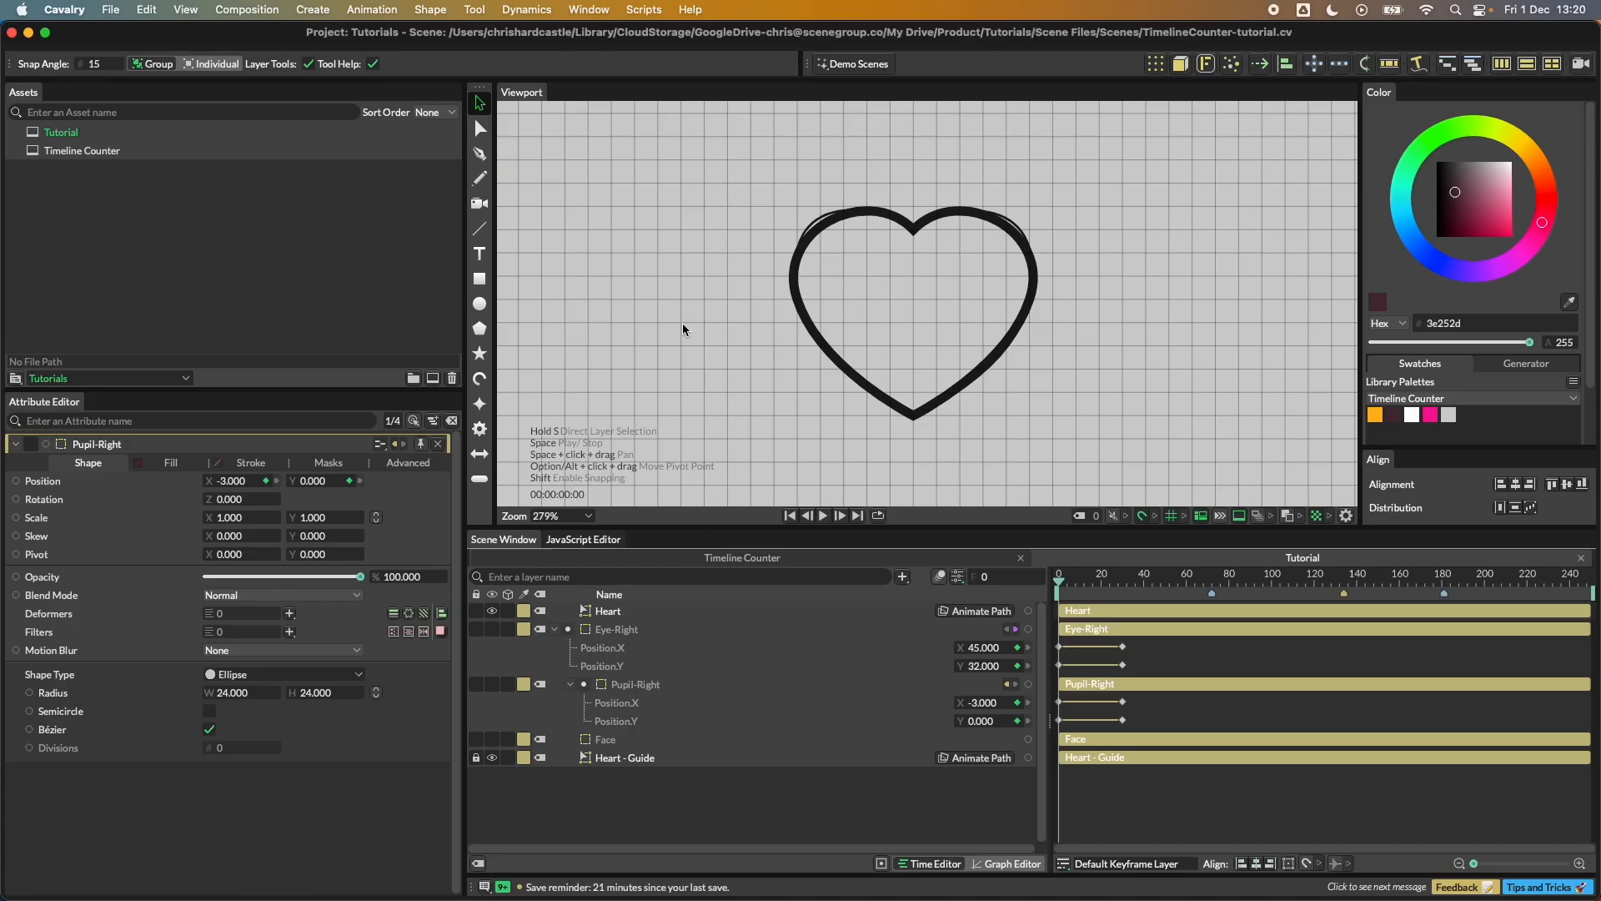
Step: Hide the Heart - Guide layer and show the Eye-Right layer
click(492, 757)
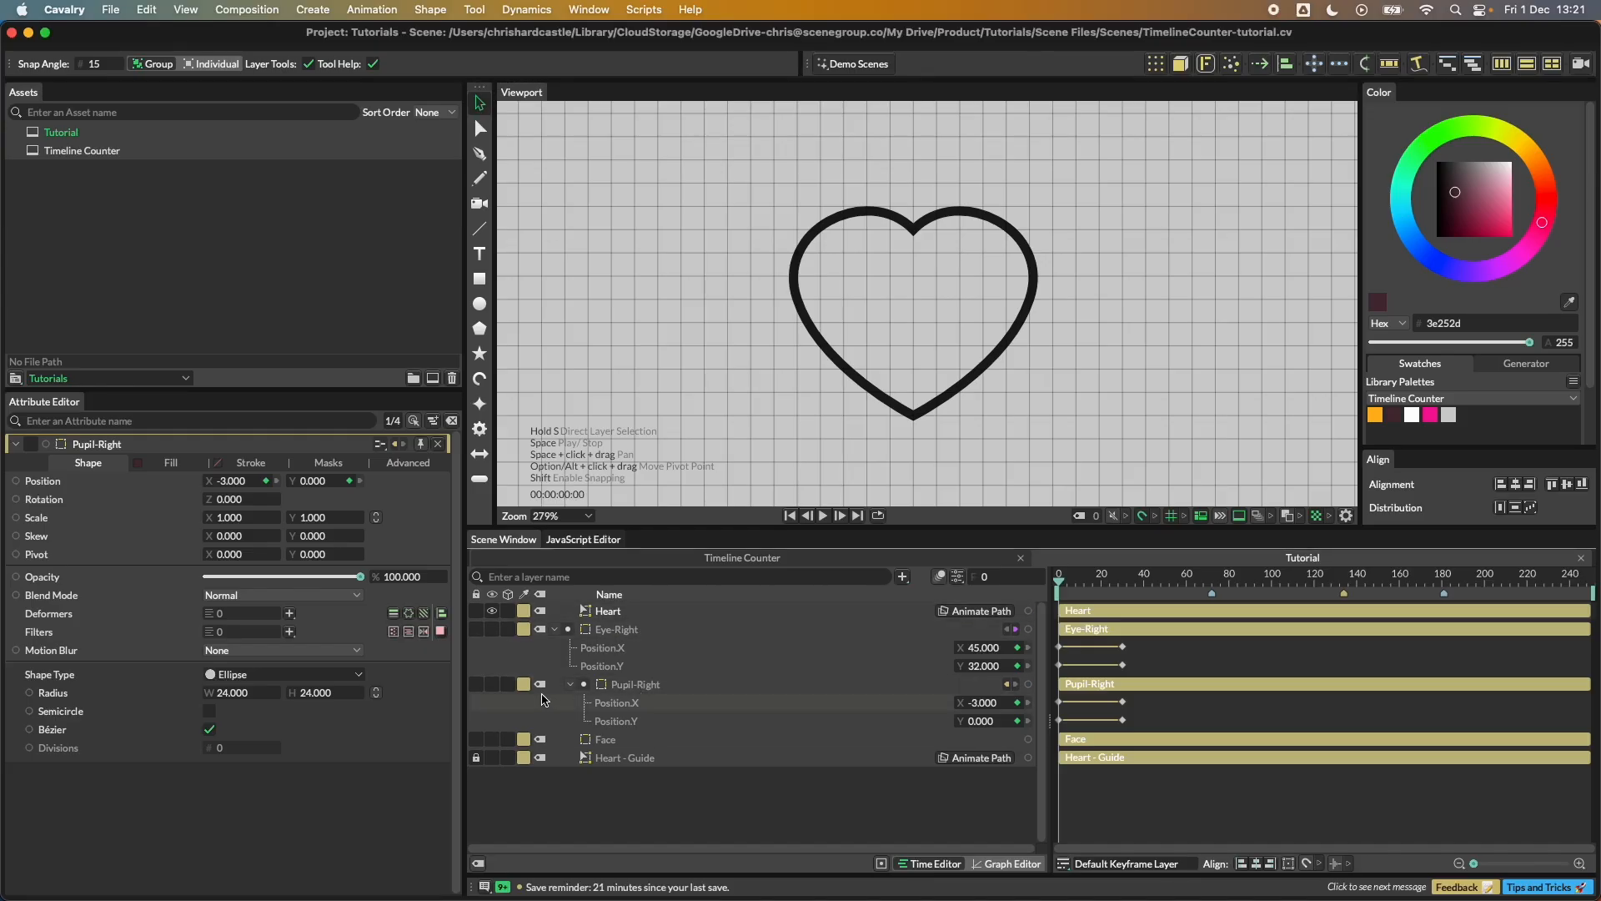
click(492, 629)
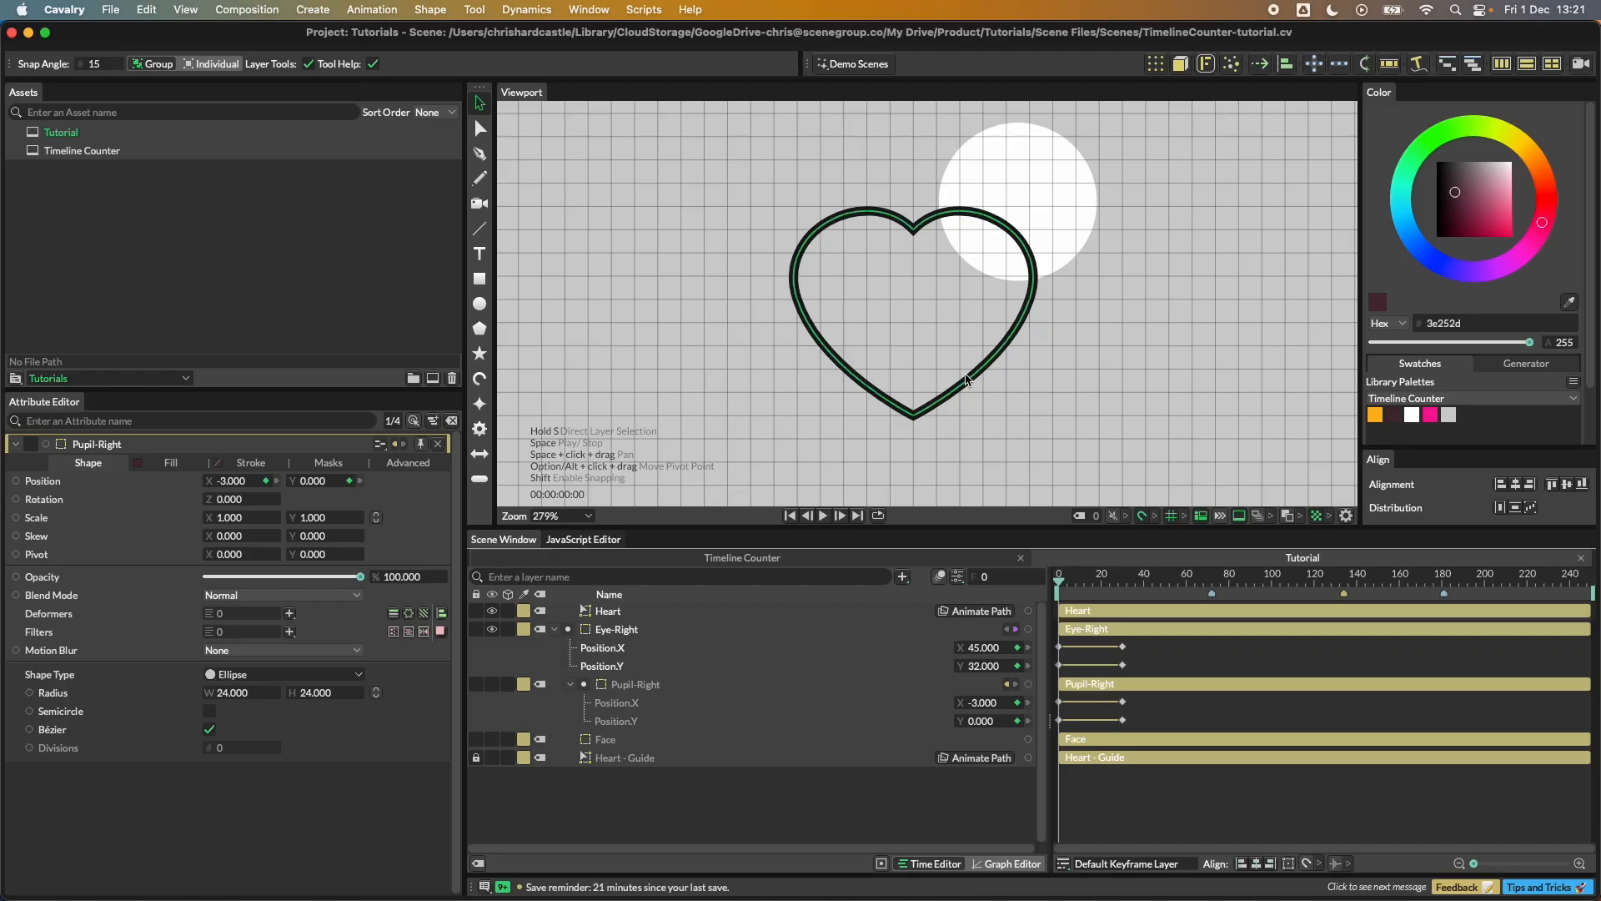
scroll(966, 348, down, 5)
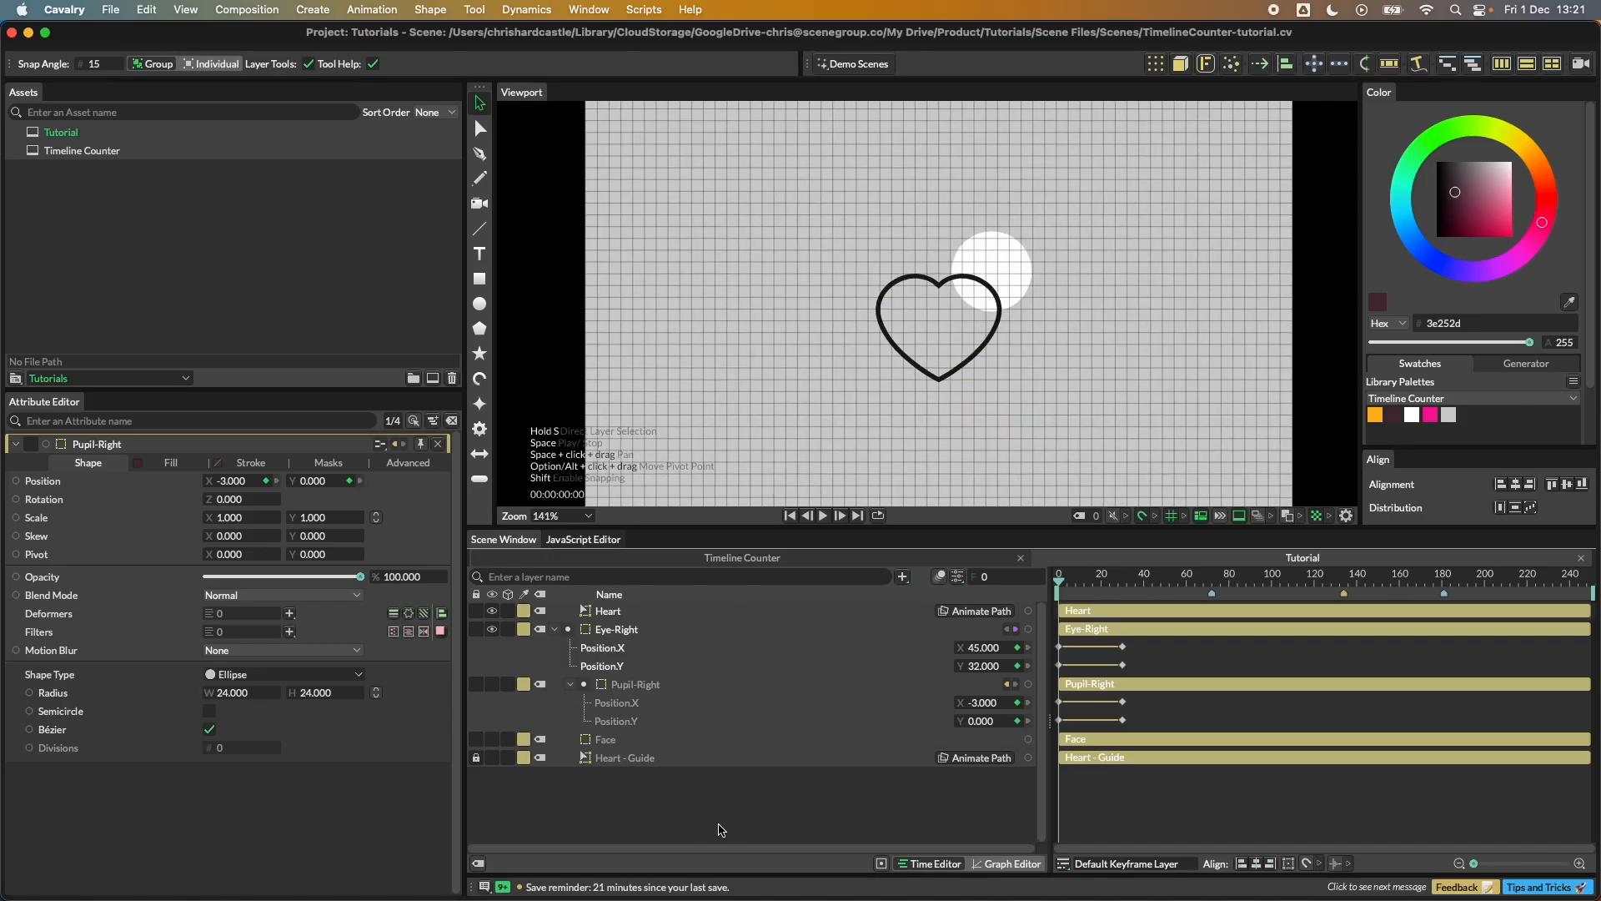
Step: Add a Blend Shape behaviour and set the Heart layer as its Input Shape
key(Tab)
text(blend)
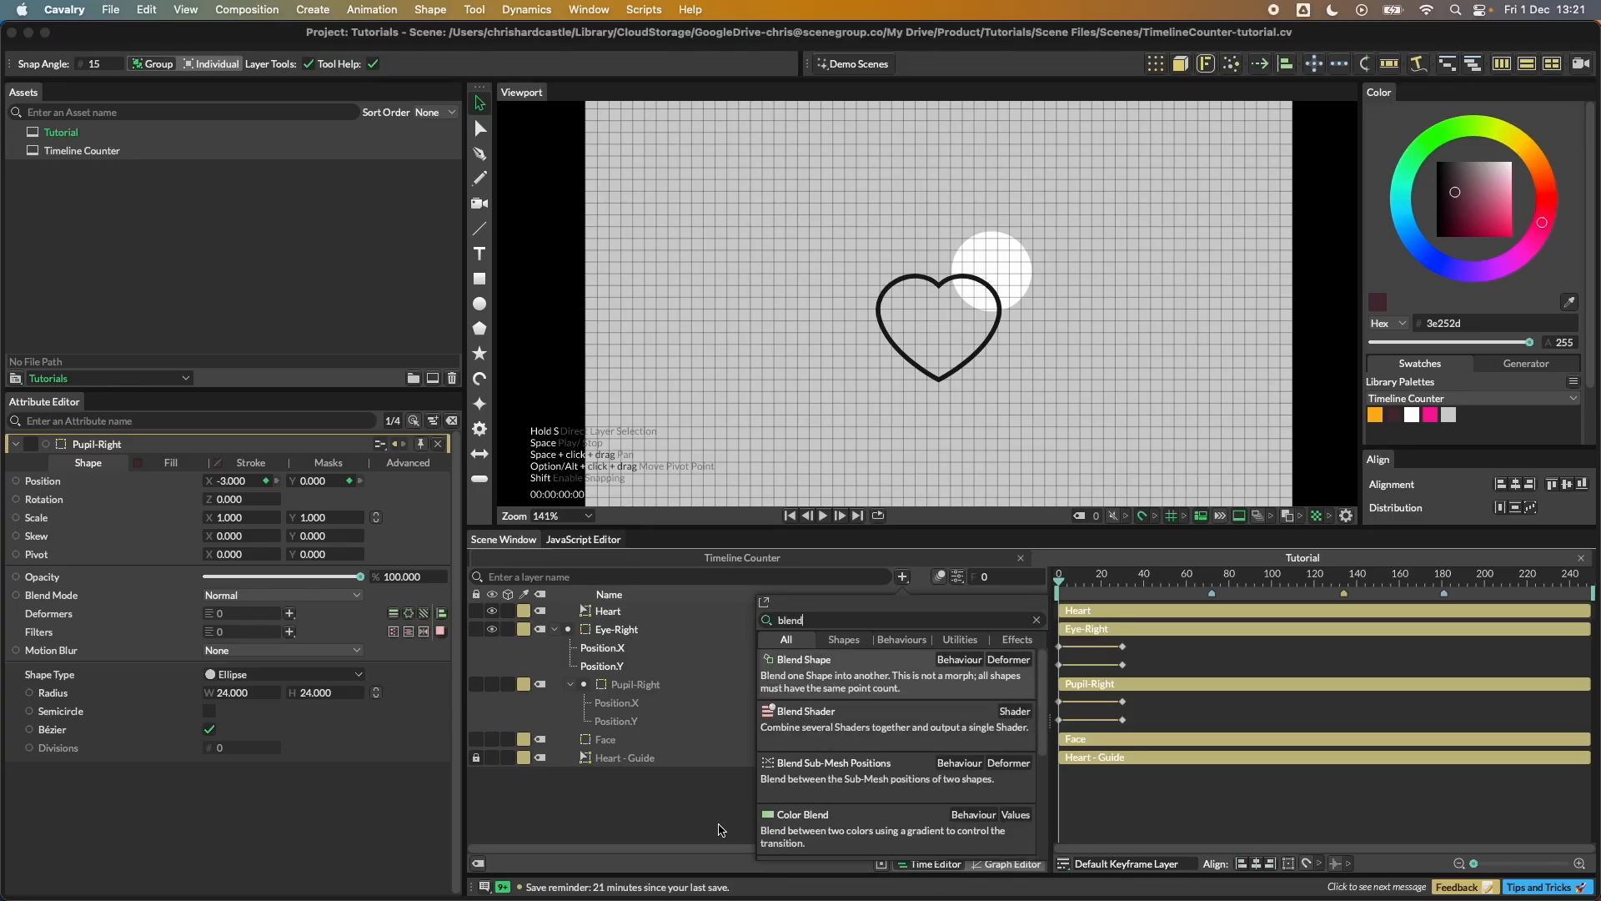
click(850, 675)
drag(294, 388, 292, 343)
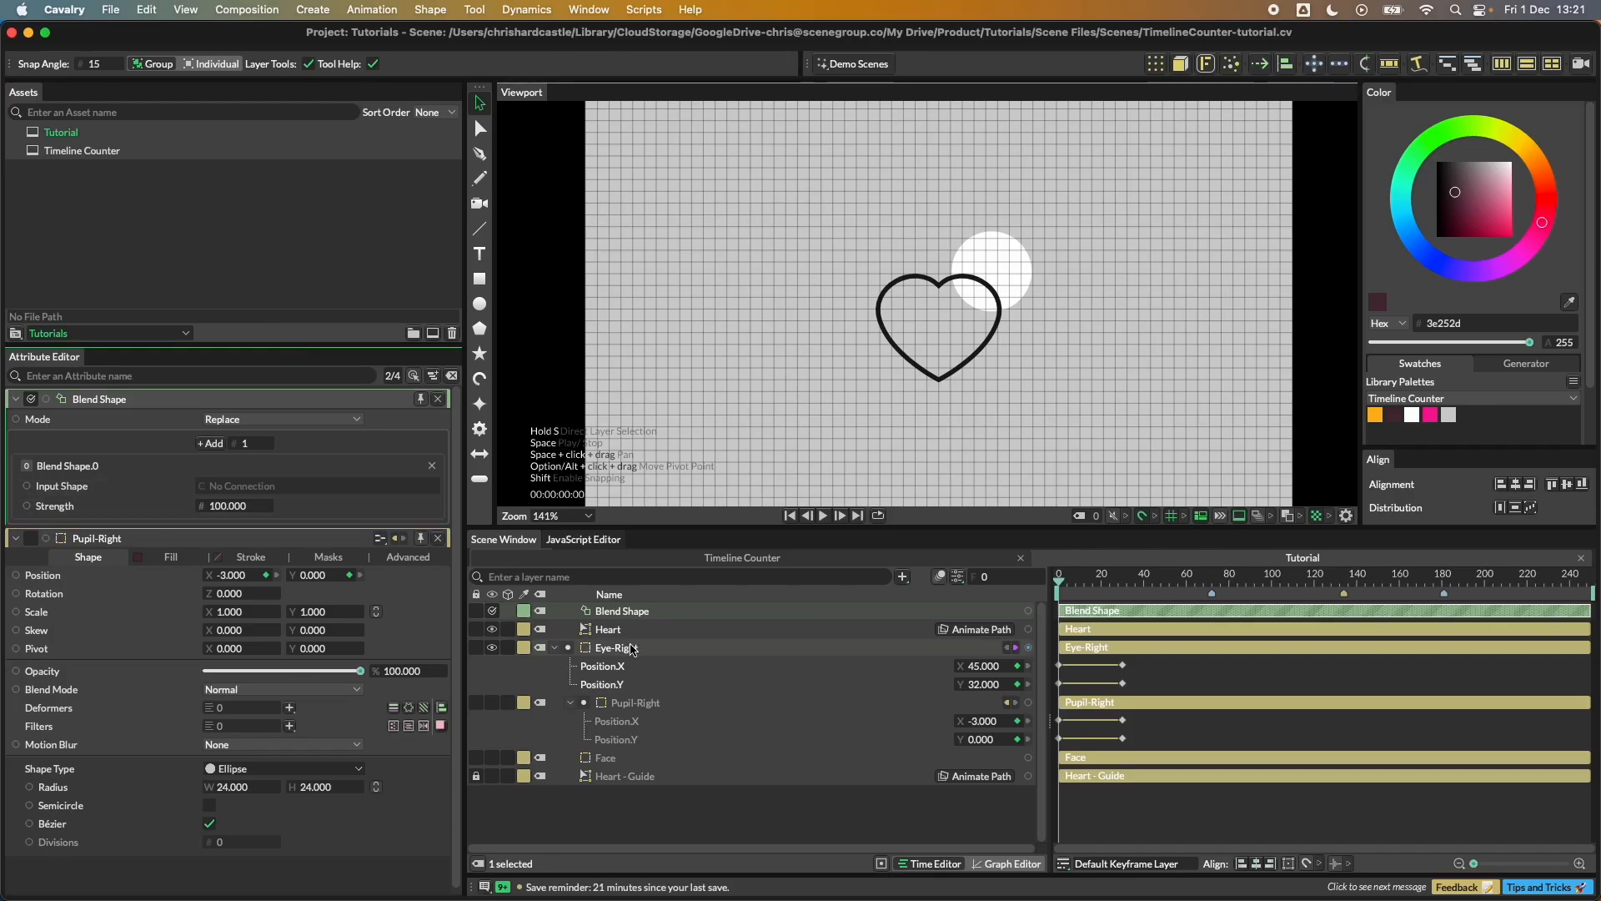
drag(609, 629, 298, 492)
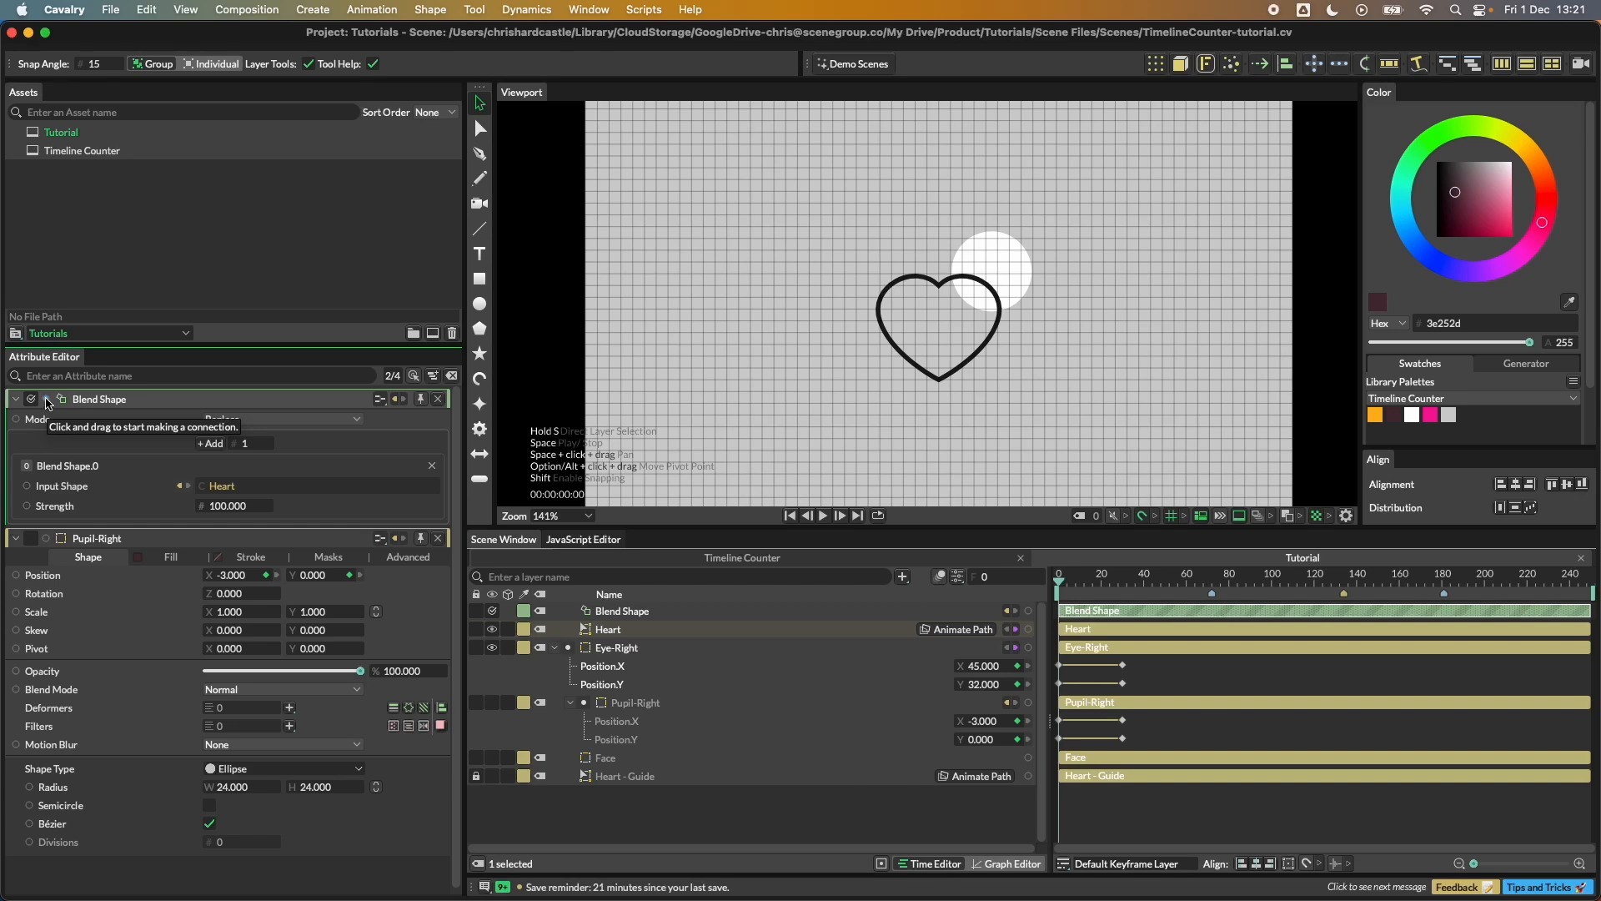
Step: Connect the Blend Shape to Eye-Right's Deformers at a new index and scrub its Strength to preview the blend
drag(45, 400, 621, 653)
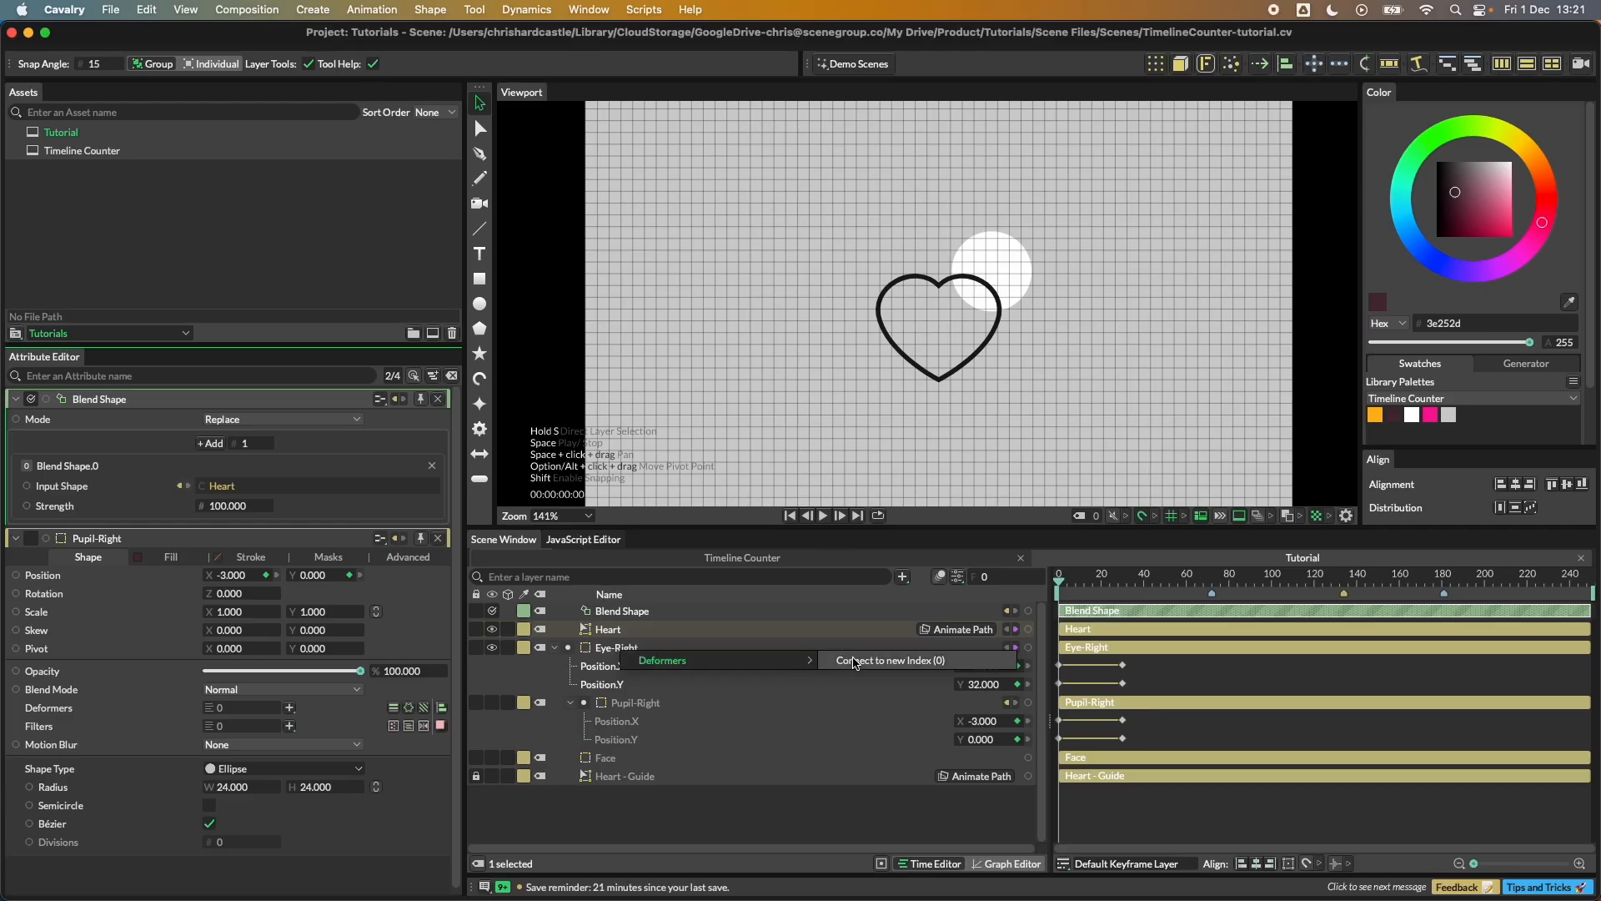
click(853, 663)
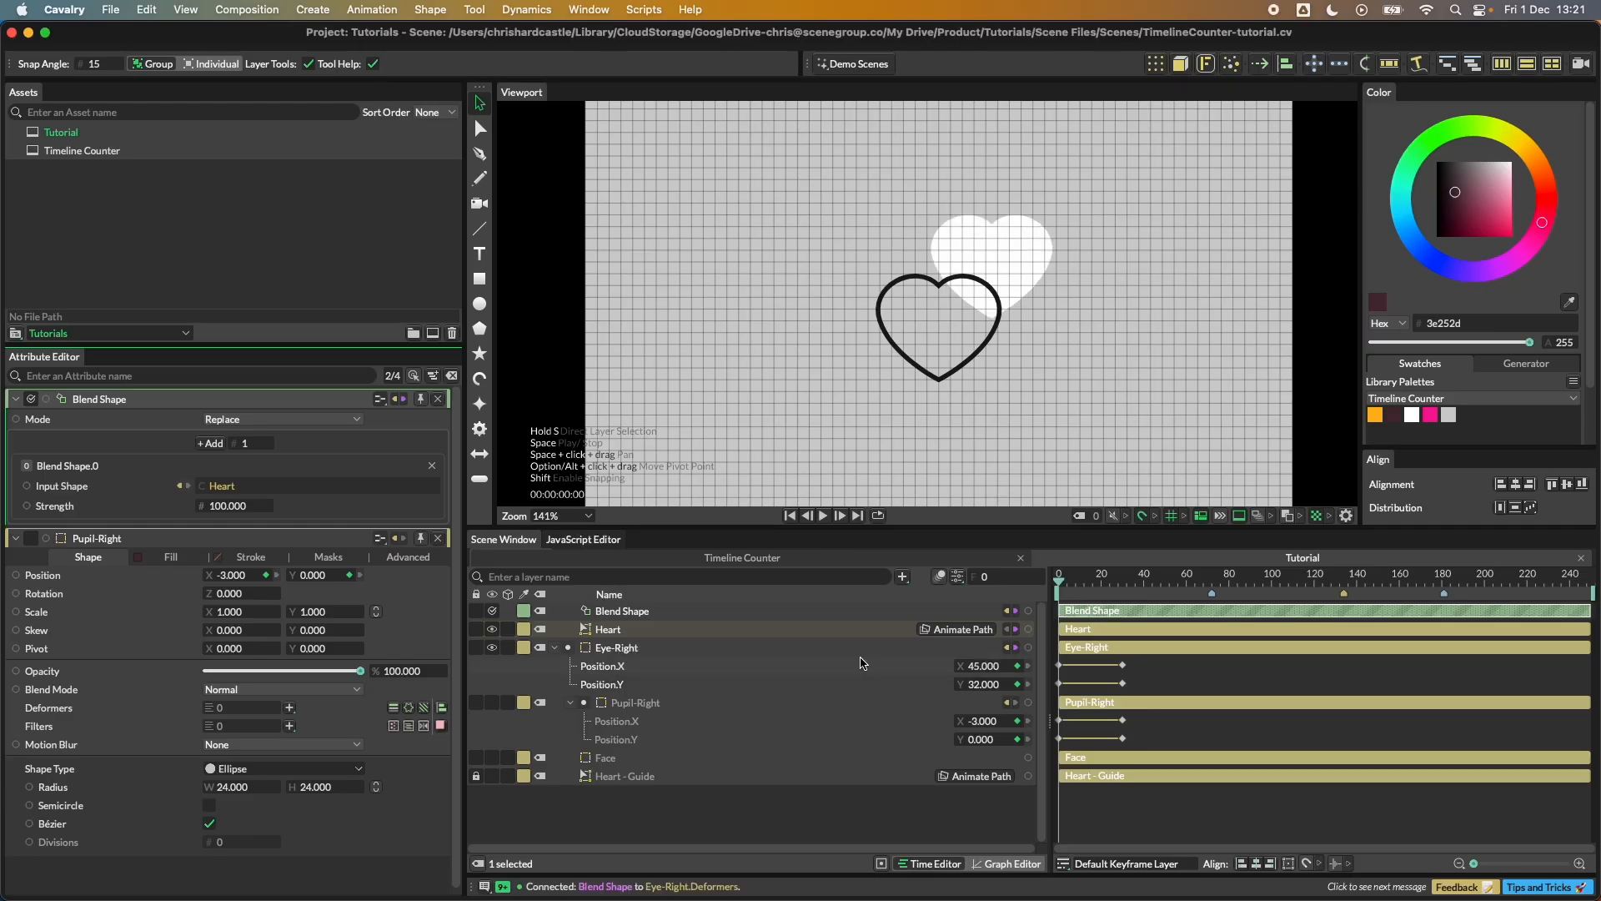
mouse_move(223, 506)
mouse_down()
mouse_move(144, 506)
mouse_move(225, 506)
mouse_up()
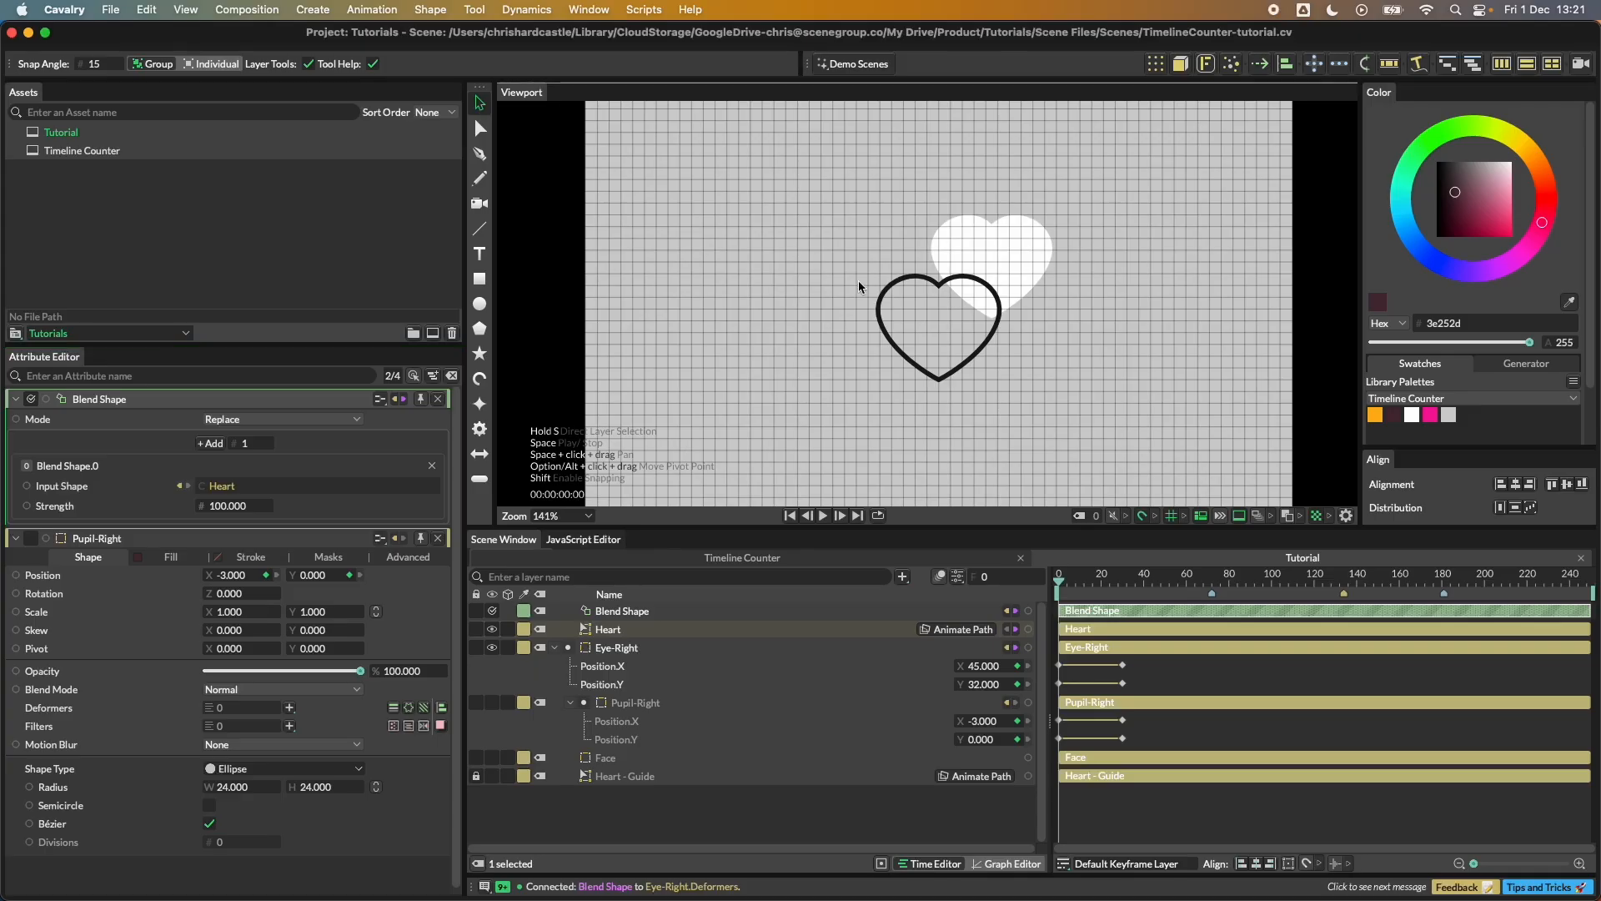
Step: Select the Heart path's top notch point and set the shape's stroke width to 1
scroll(984, 286, up, 5)
scroll(984, 286, down, 1)
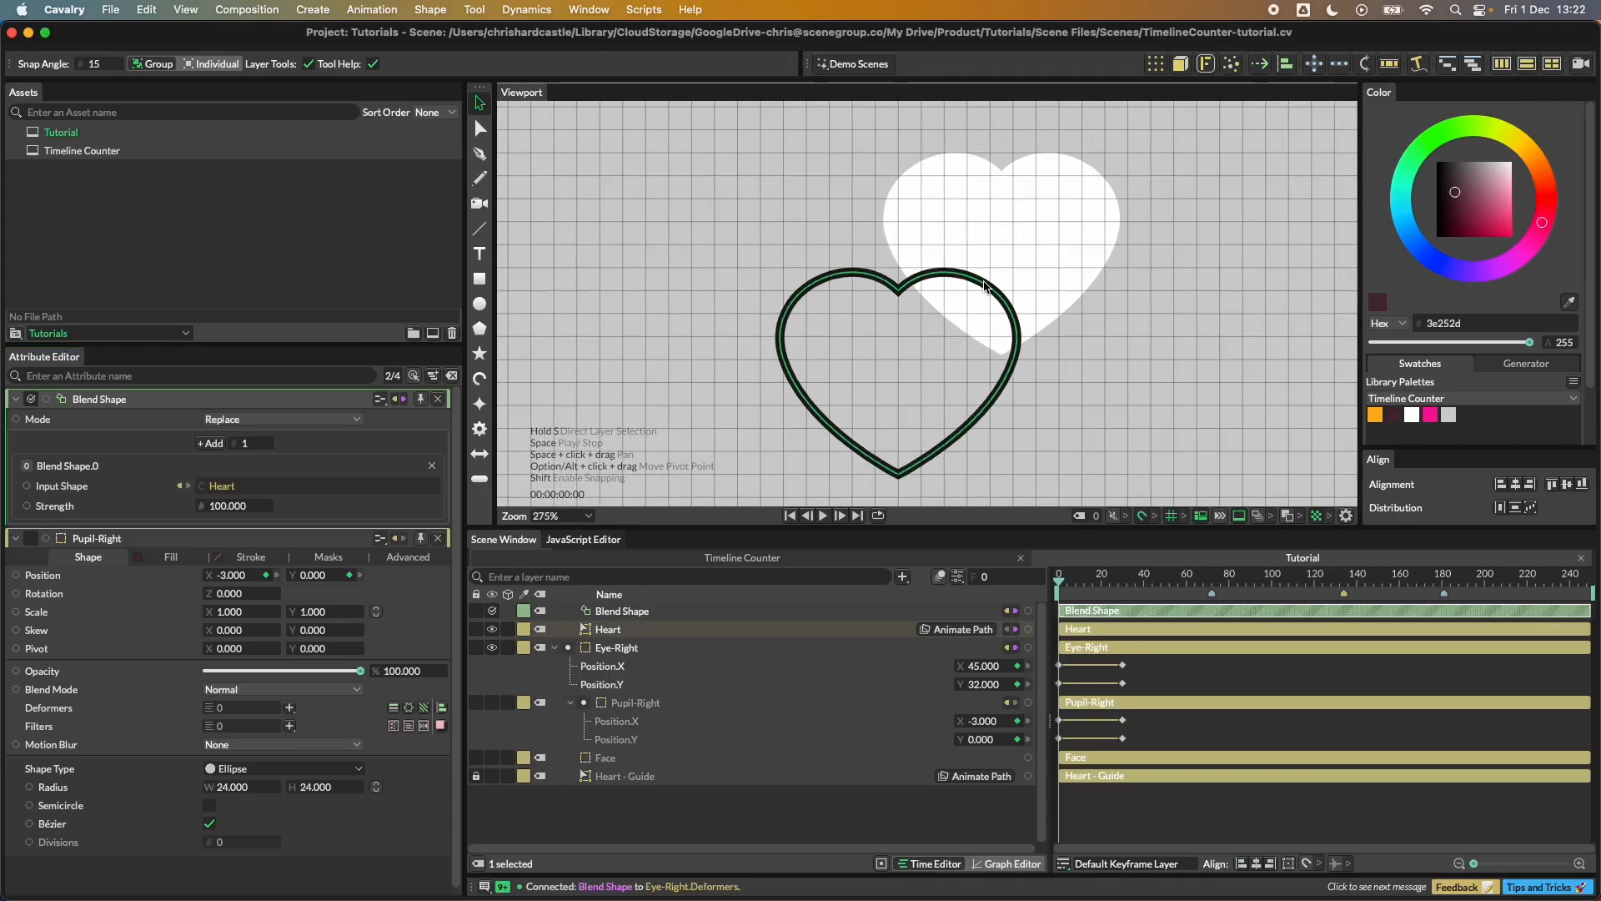
key(a)
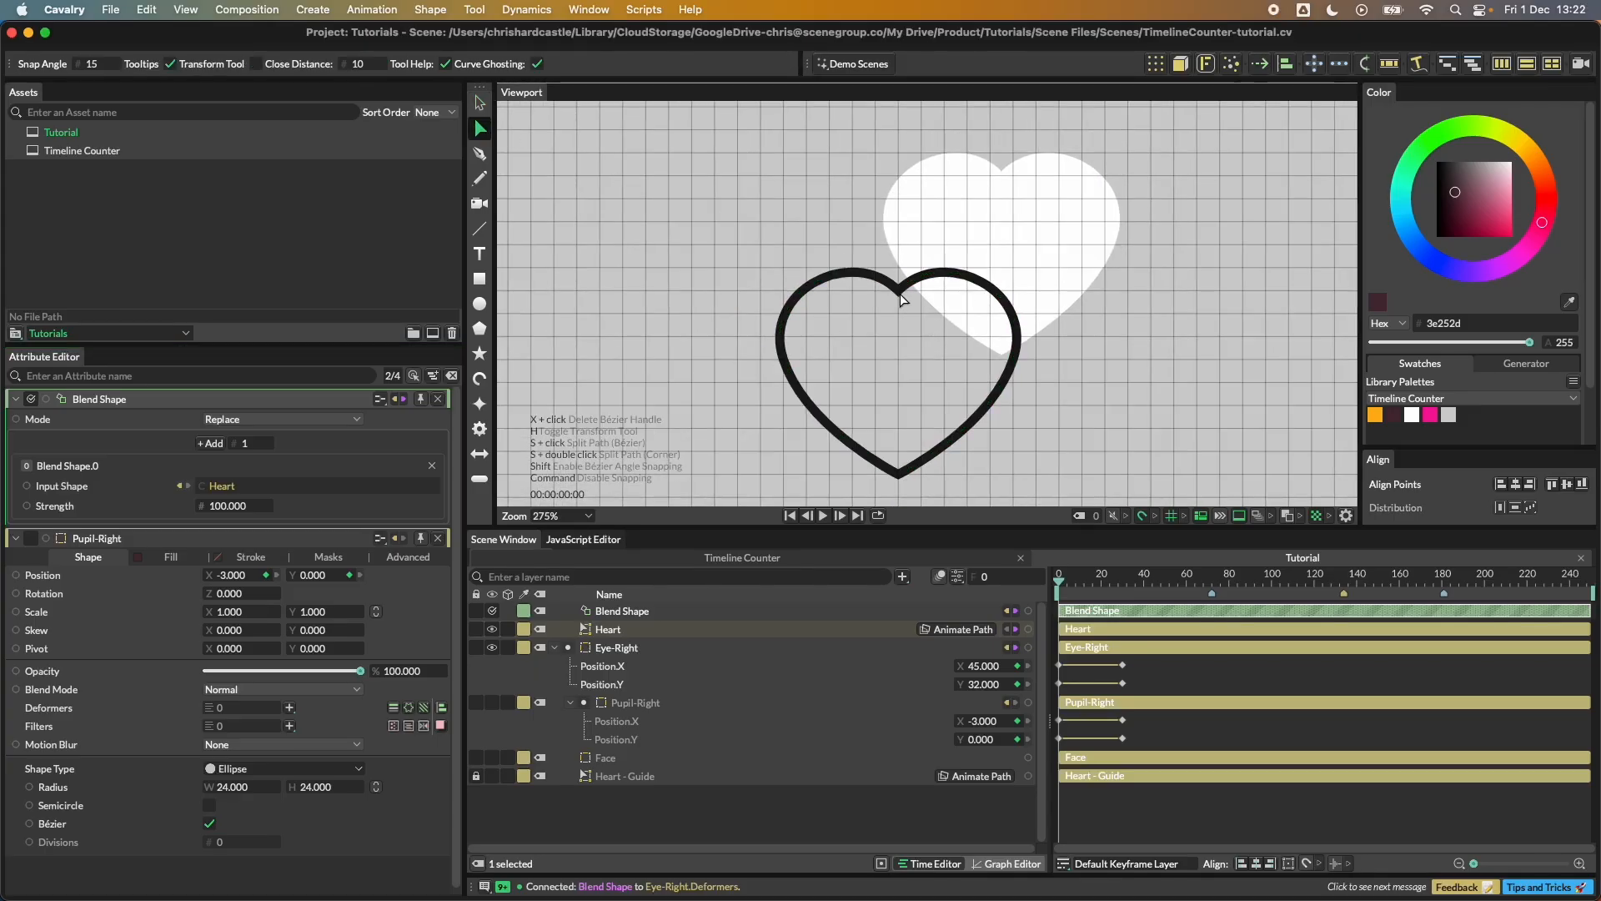
click(902, 299)
scroll(903, 294, up, 3)
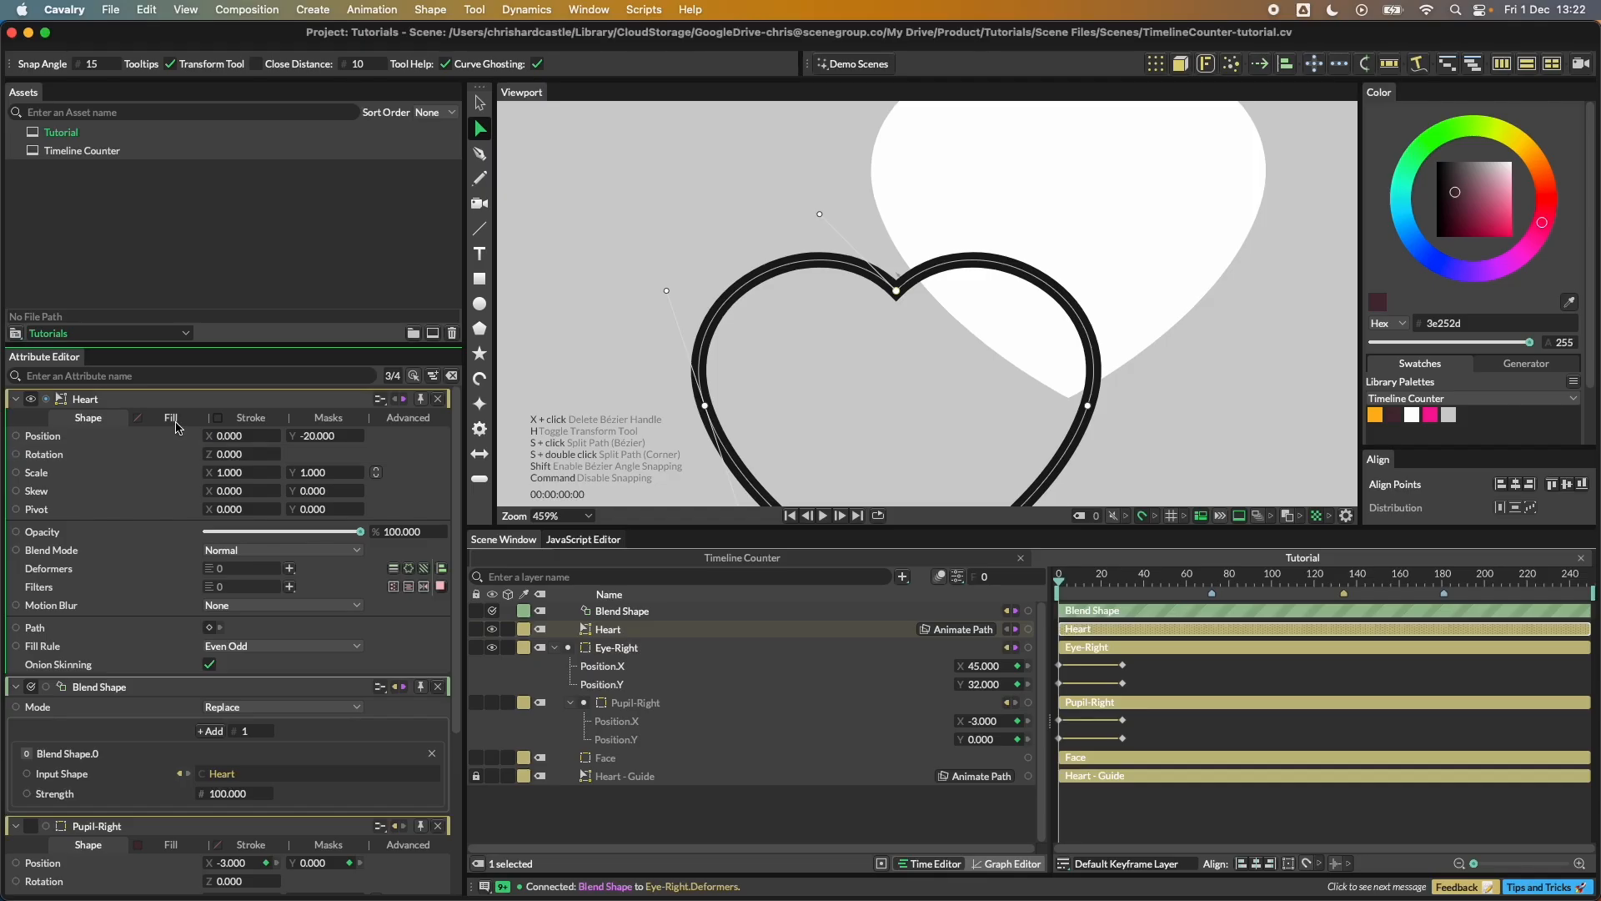
click(242, 418)
click(234, 584)
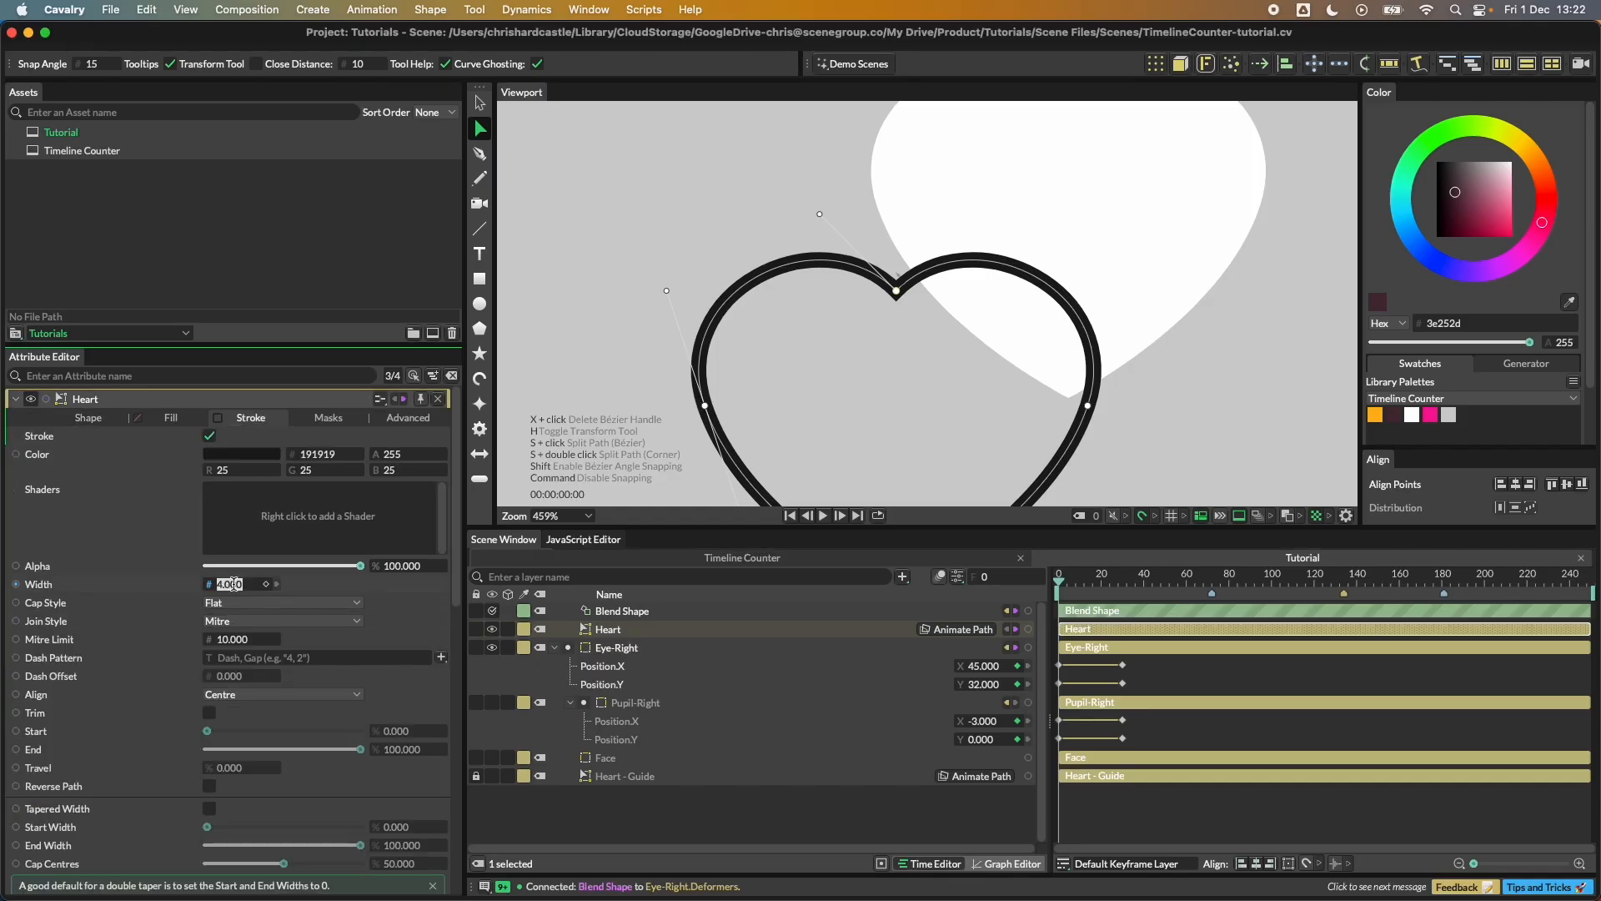
text(1)
key(Return)
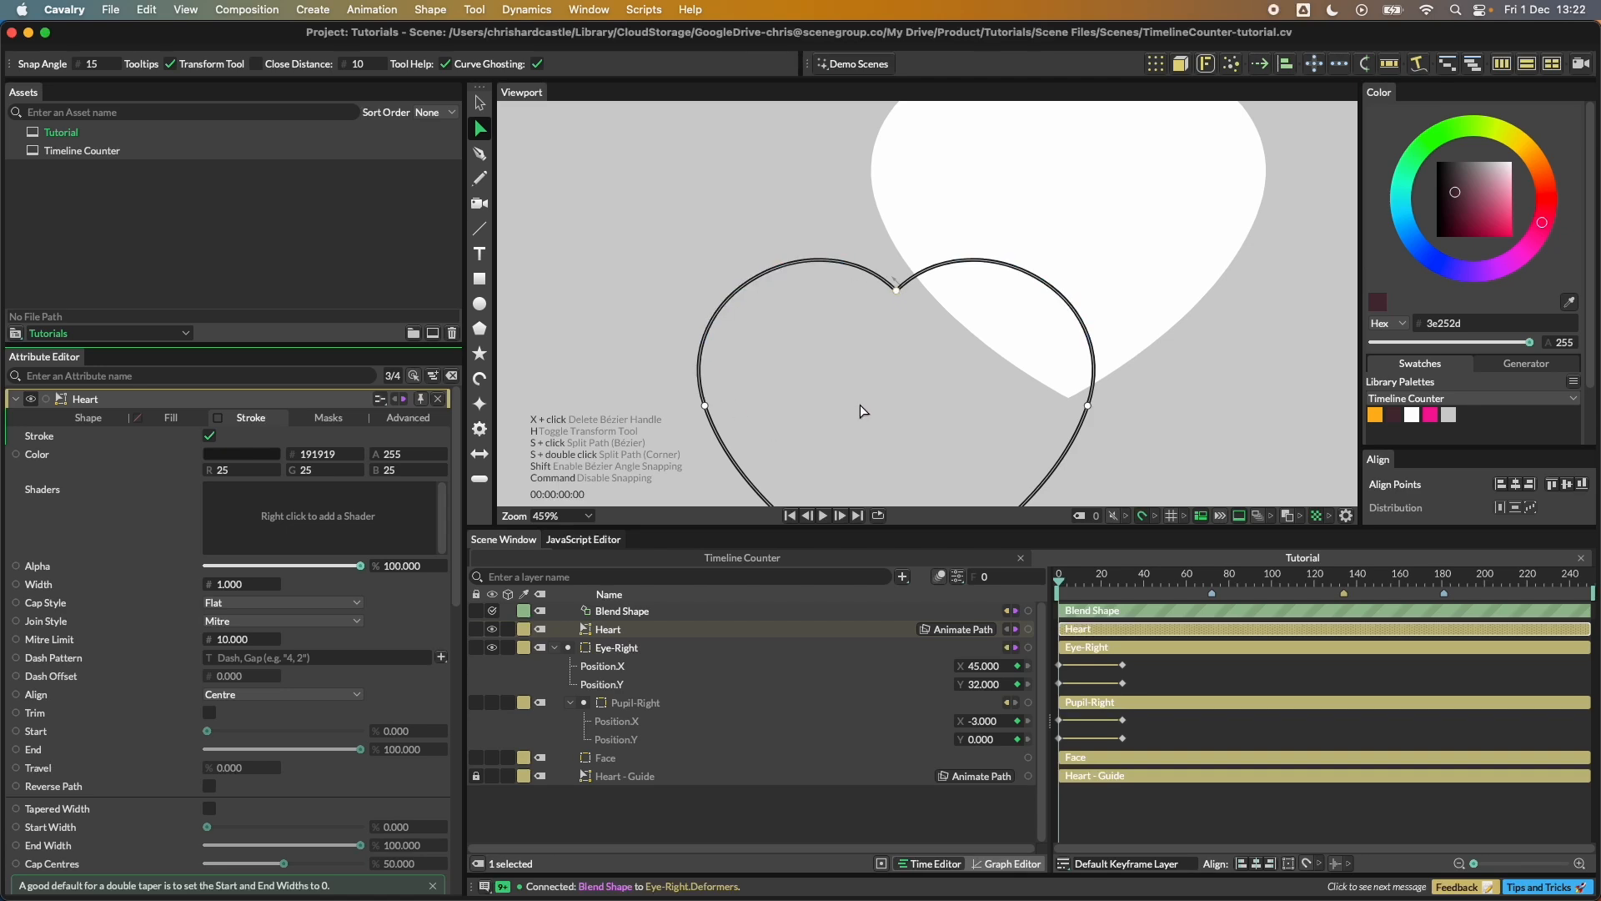
Step: Compare the starting points of the Eye-Right and Heart paths, and scrub the Blend Shape's Strength to check the transition
scroll(862, 411, down, 3)
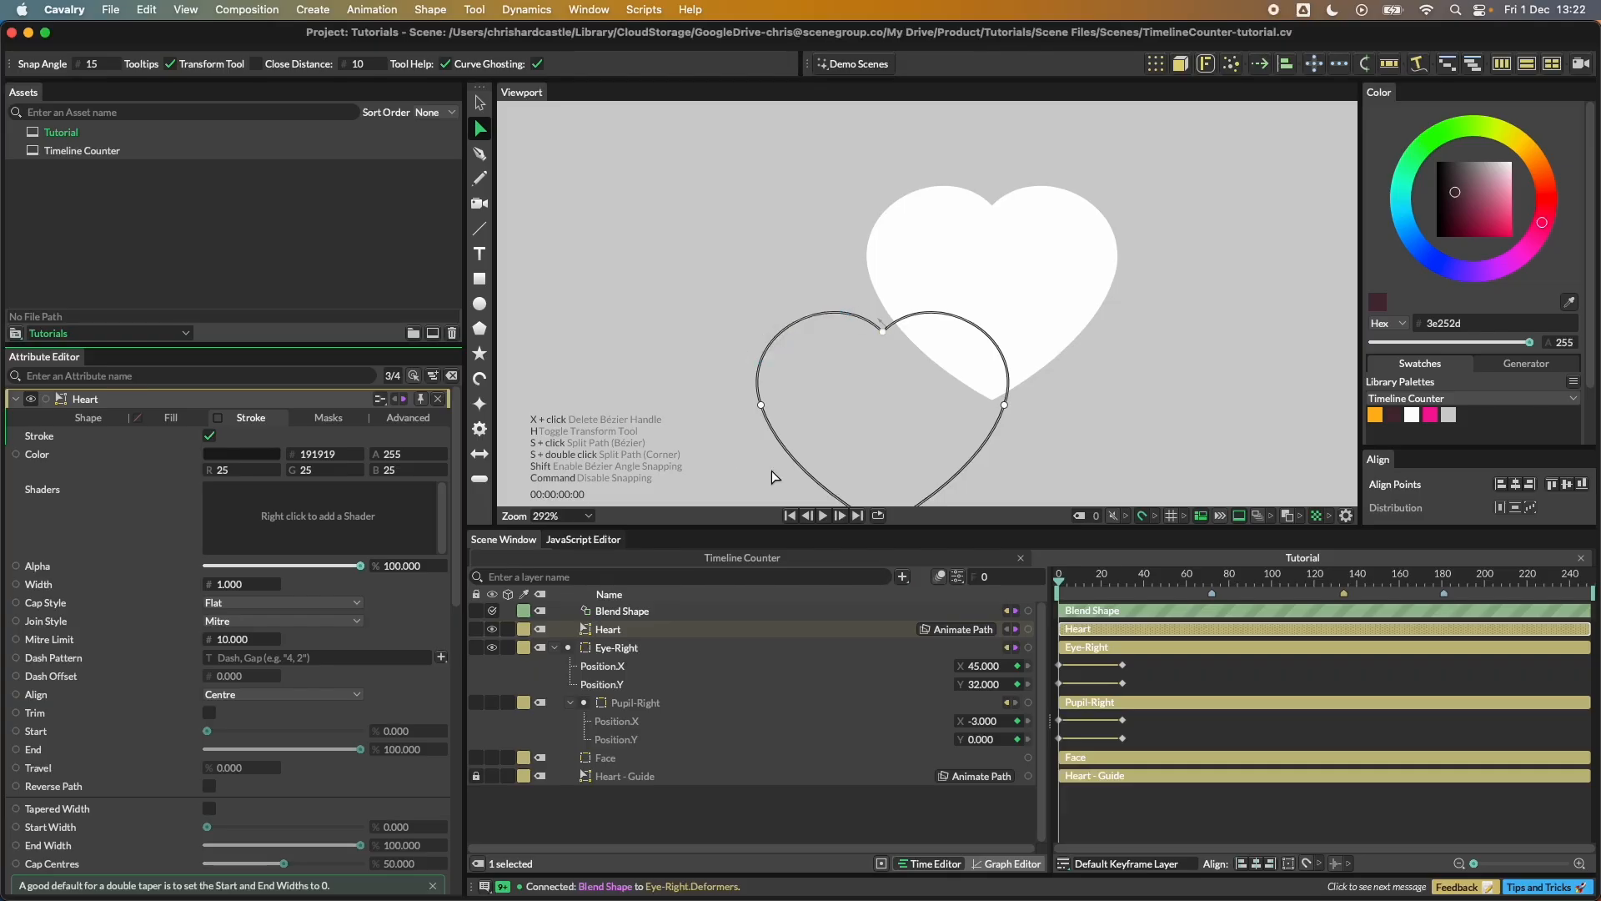
click(912, 219)
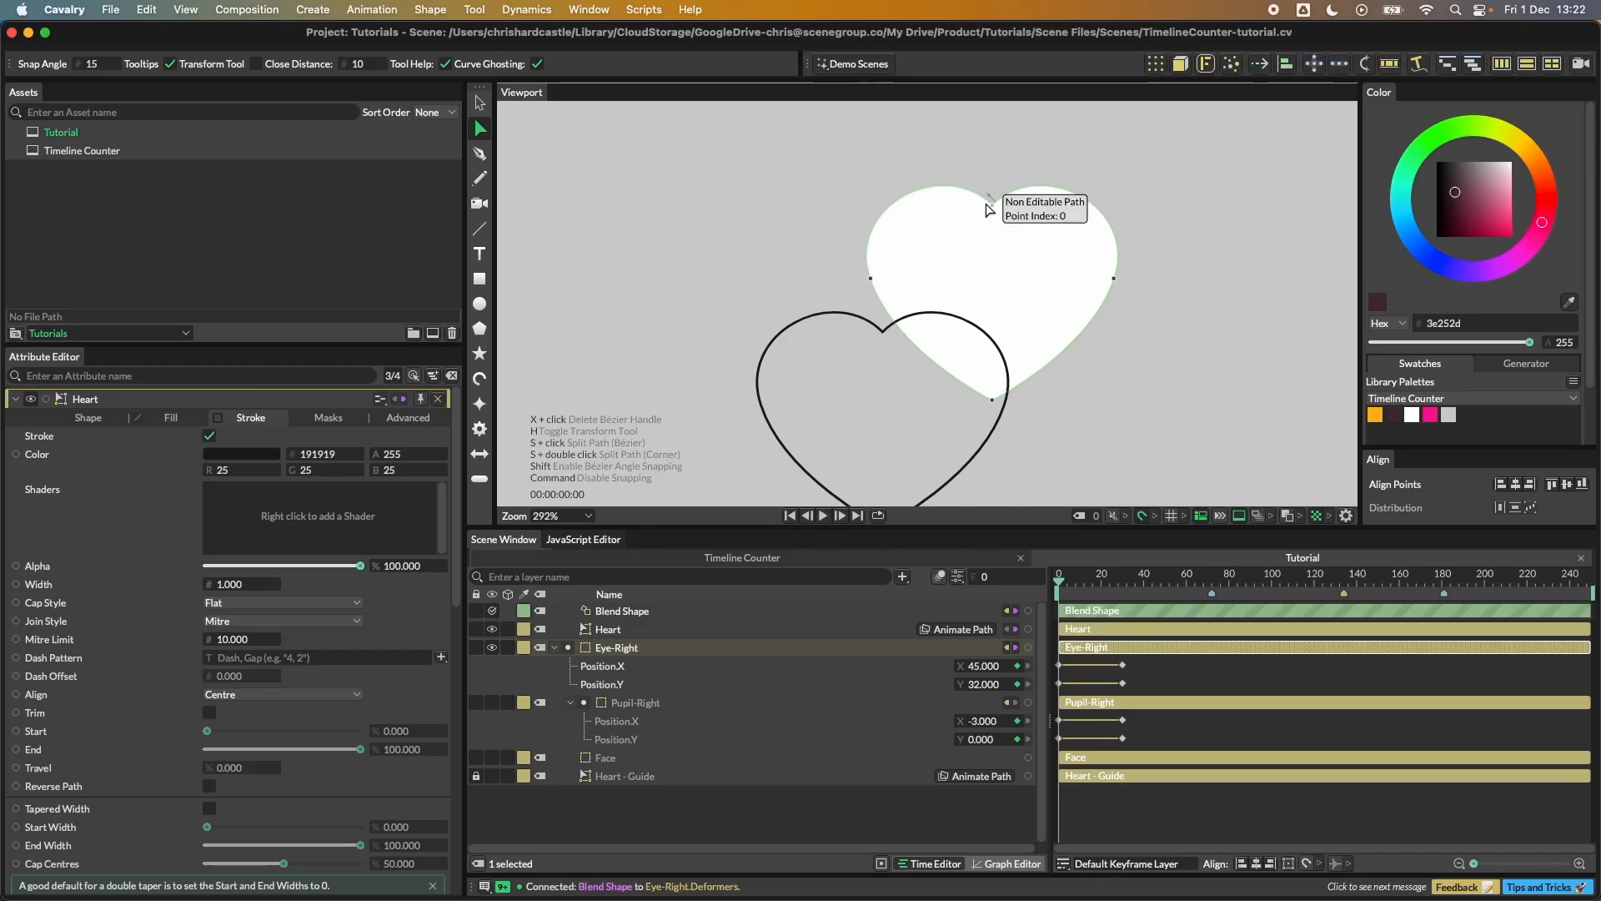
click(875, 336)
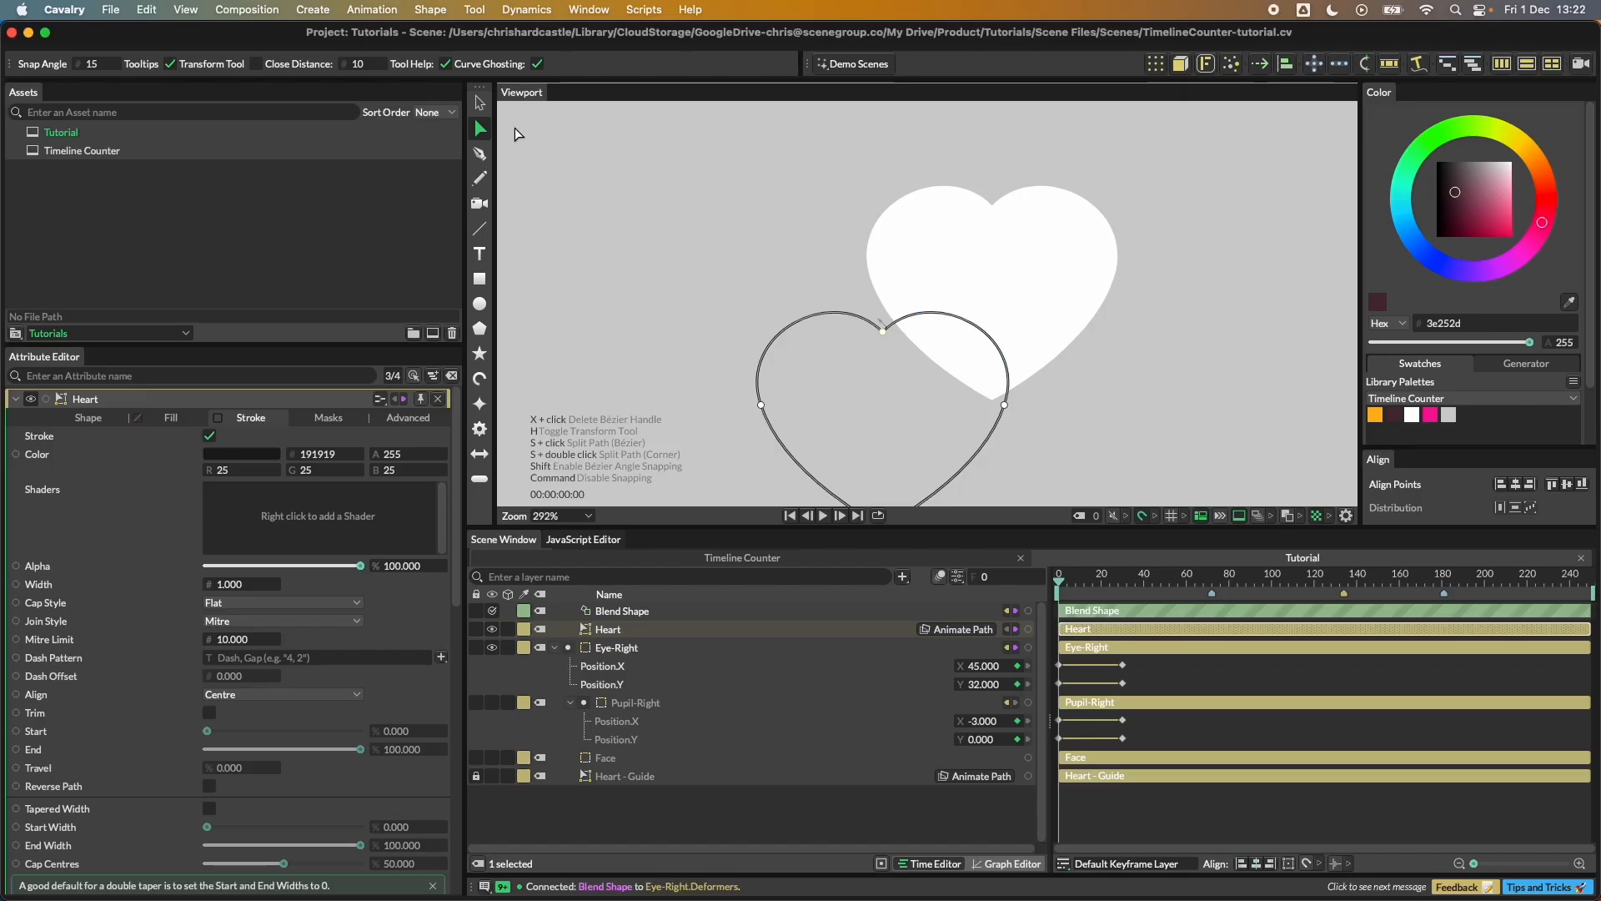
click(479, 103)
scroll(457, 595, down, 1)
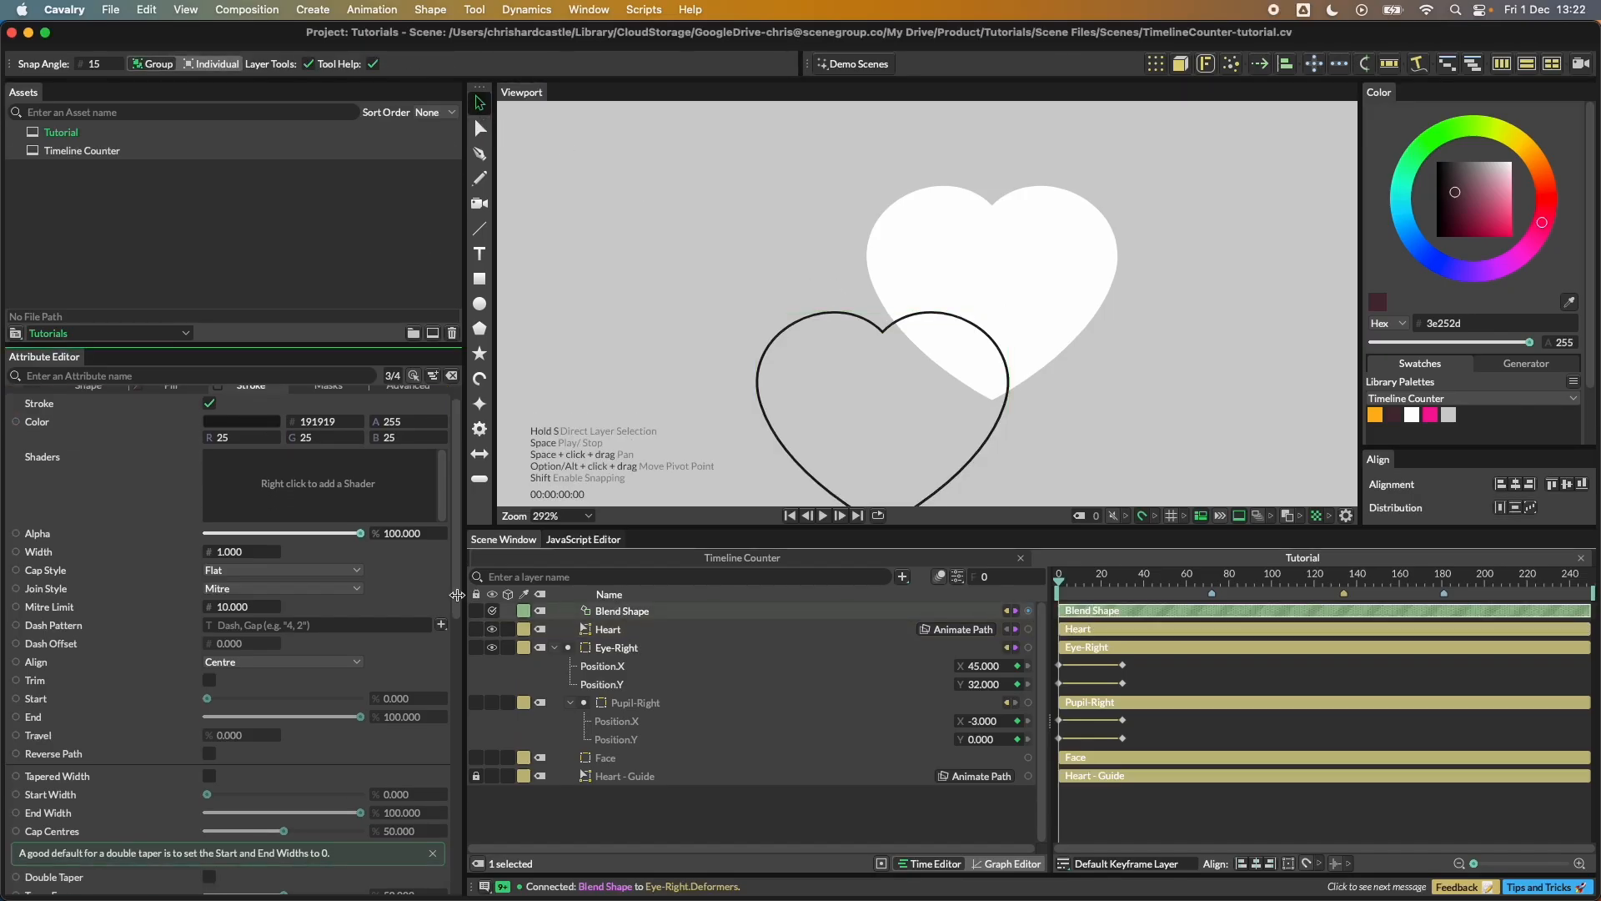
scroll(457, 594, down, 10)
mouse_move(225, 506)
mouse_down()
mouse_move(160, 506)
mouse_move(225, 507)
mouse_up()
Step: Move the Heart layer below Heart - Guide at the end of the layer stack and hide it
drag(608, 627, 490, 802)
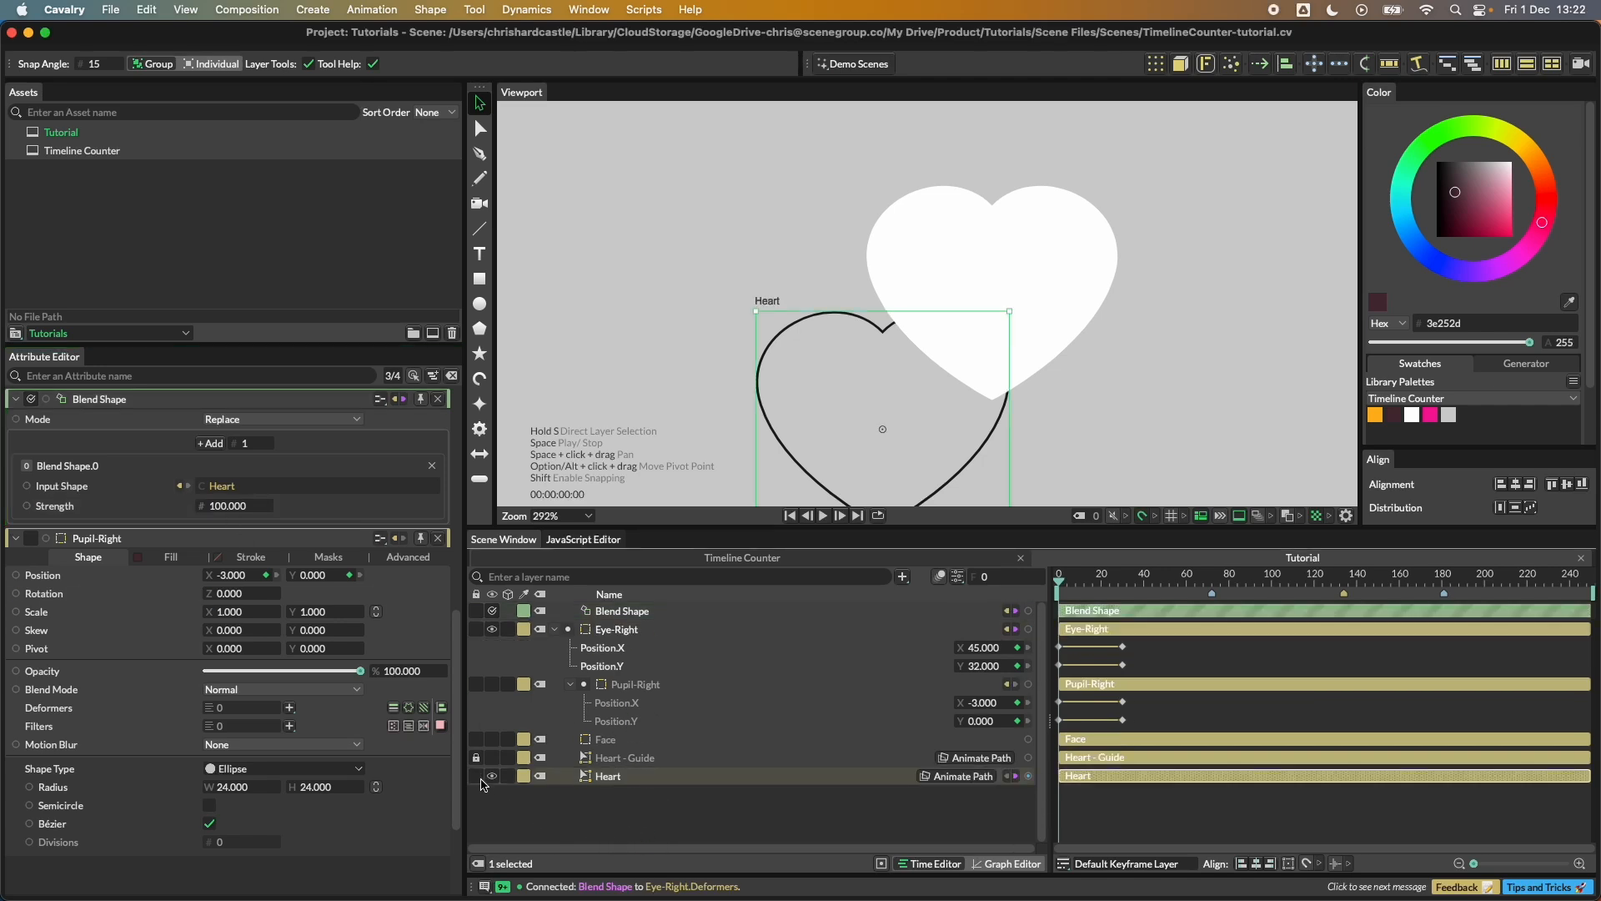
click(492, 777)
scroll(722, 377, down, 3)
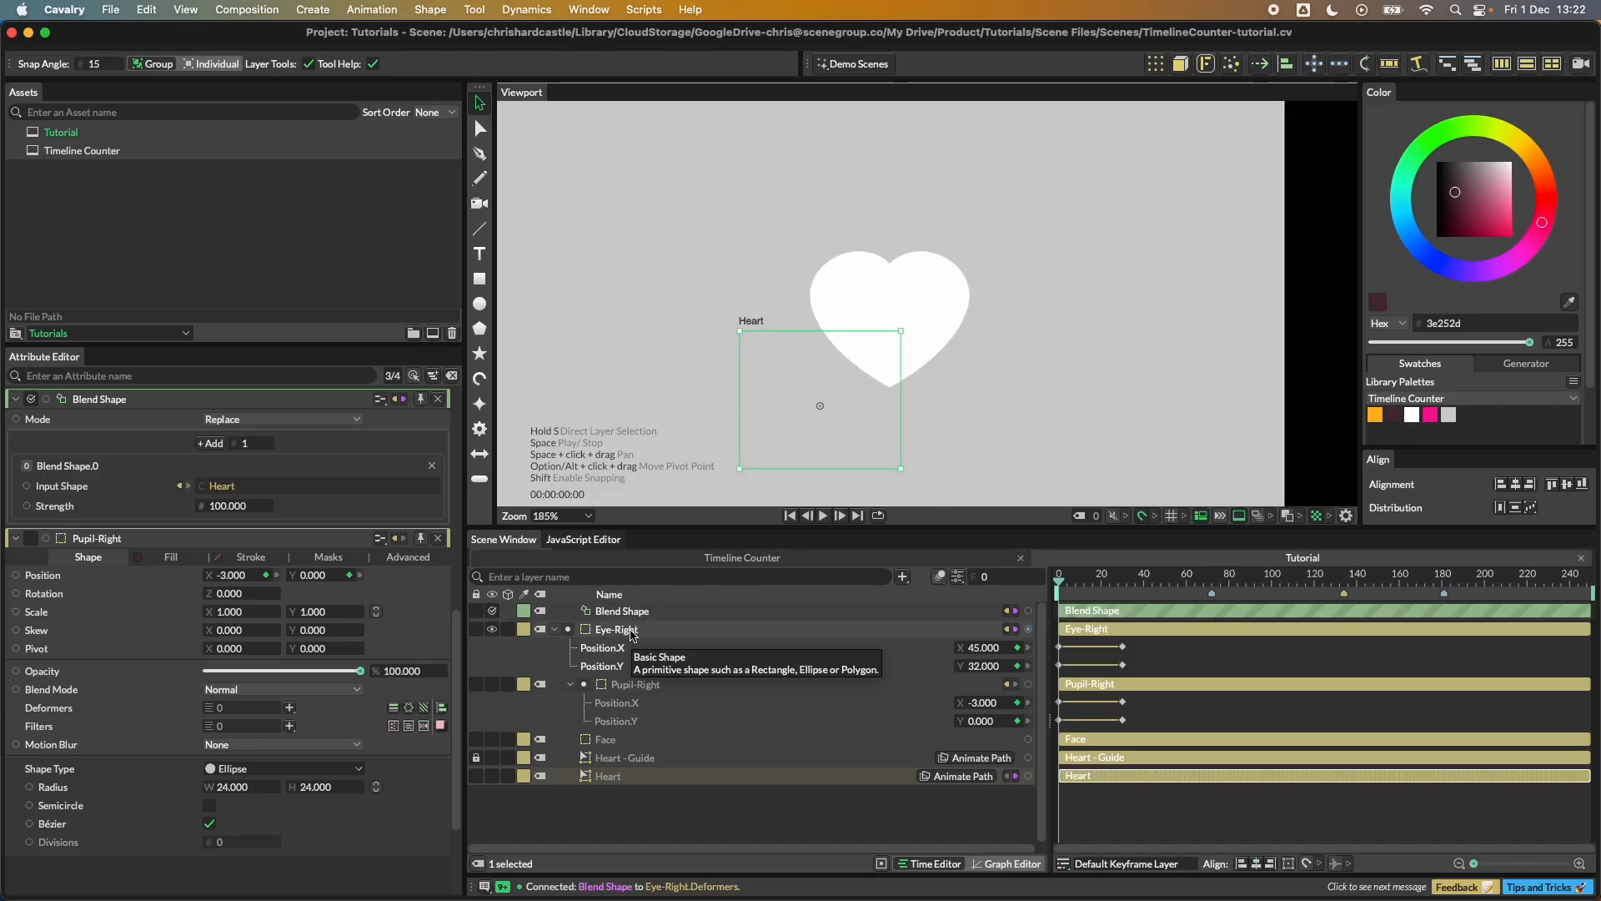
Step: Keyframe the Blend Shape's Strength, lowered at frame 0 and raised to 100 at frame 30
click(229, 505)
text(42)
key(Return)
drag(233, 505, 198, 505)
click(258, 506)
drag(1069, 586, 1123, 584)
drag(223, 505, 306, 505)
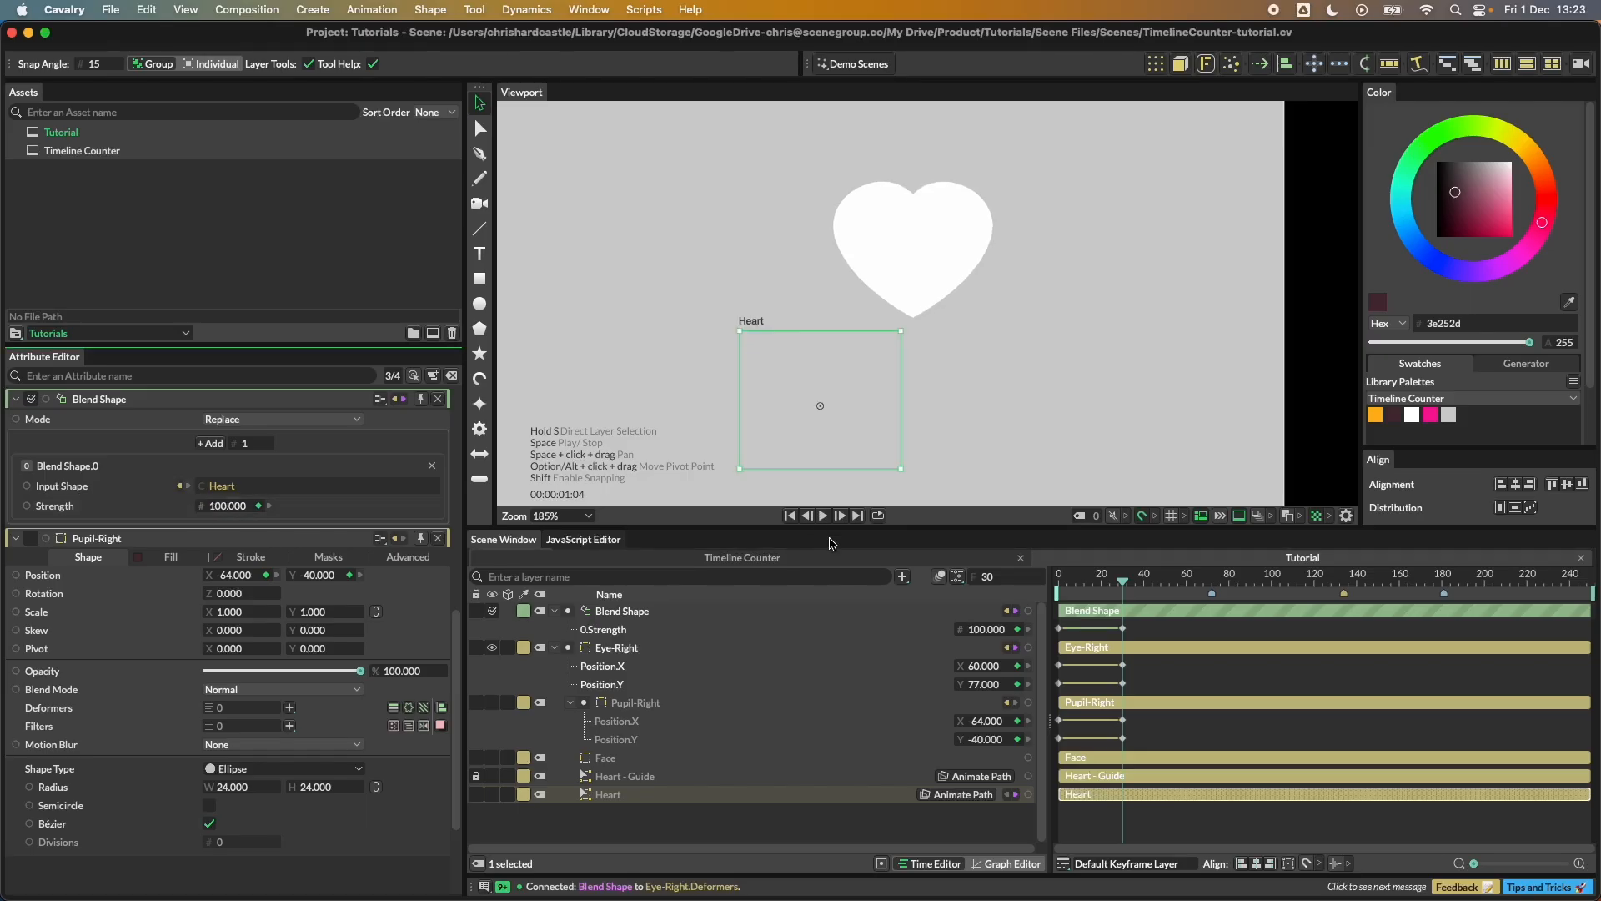
Step: Show the Pupil-Right and Face layers and deselect the Heart
click(494, 704)
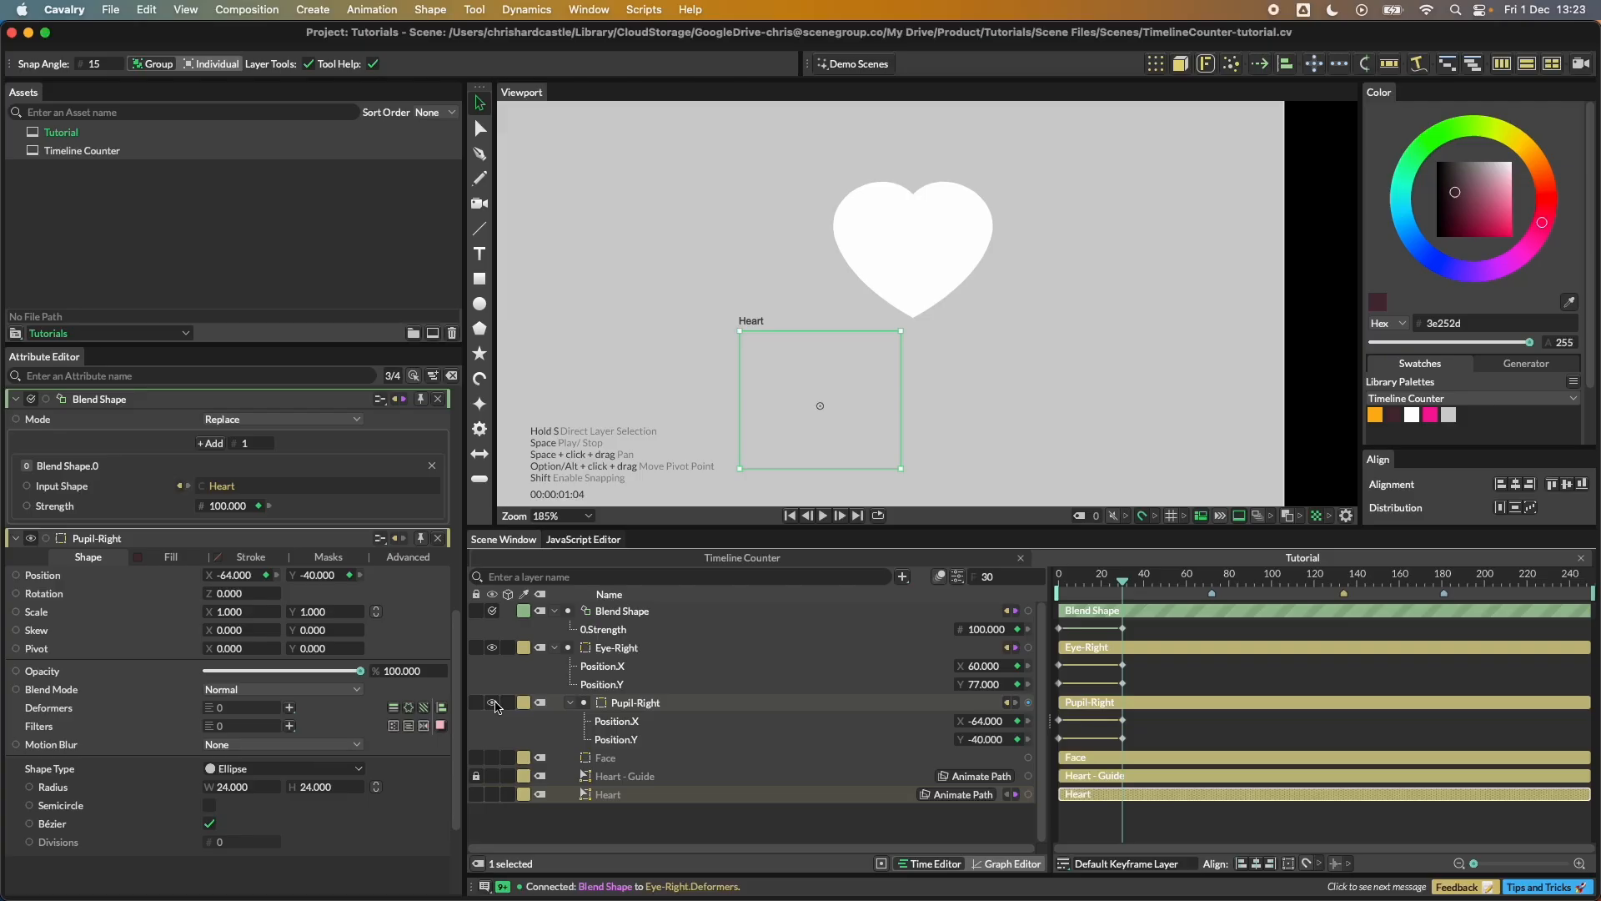
click(494, 761)
click(484, 102)
click(389, 229)
scroll(850, 359, down, 5)
drag(1033, 407, 1130, 345)
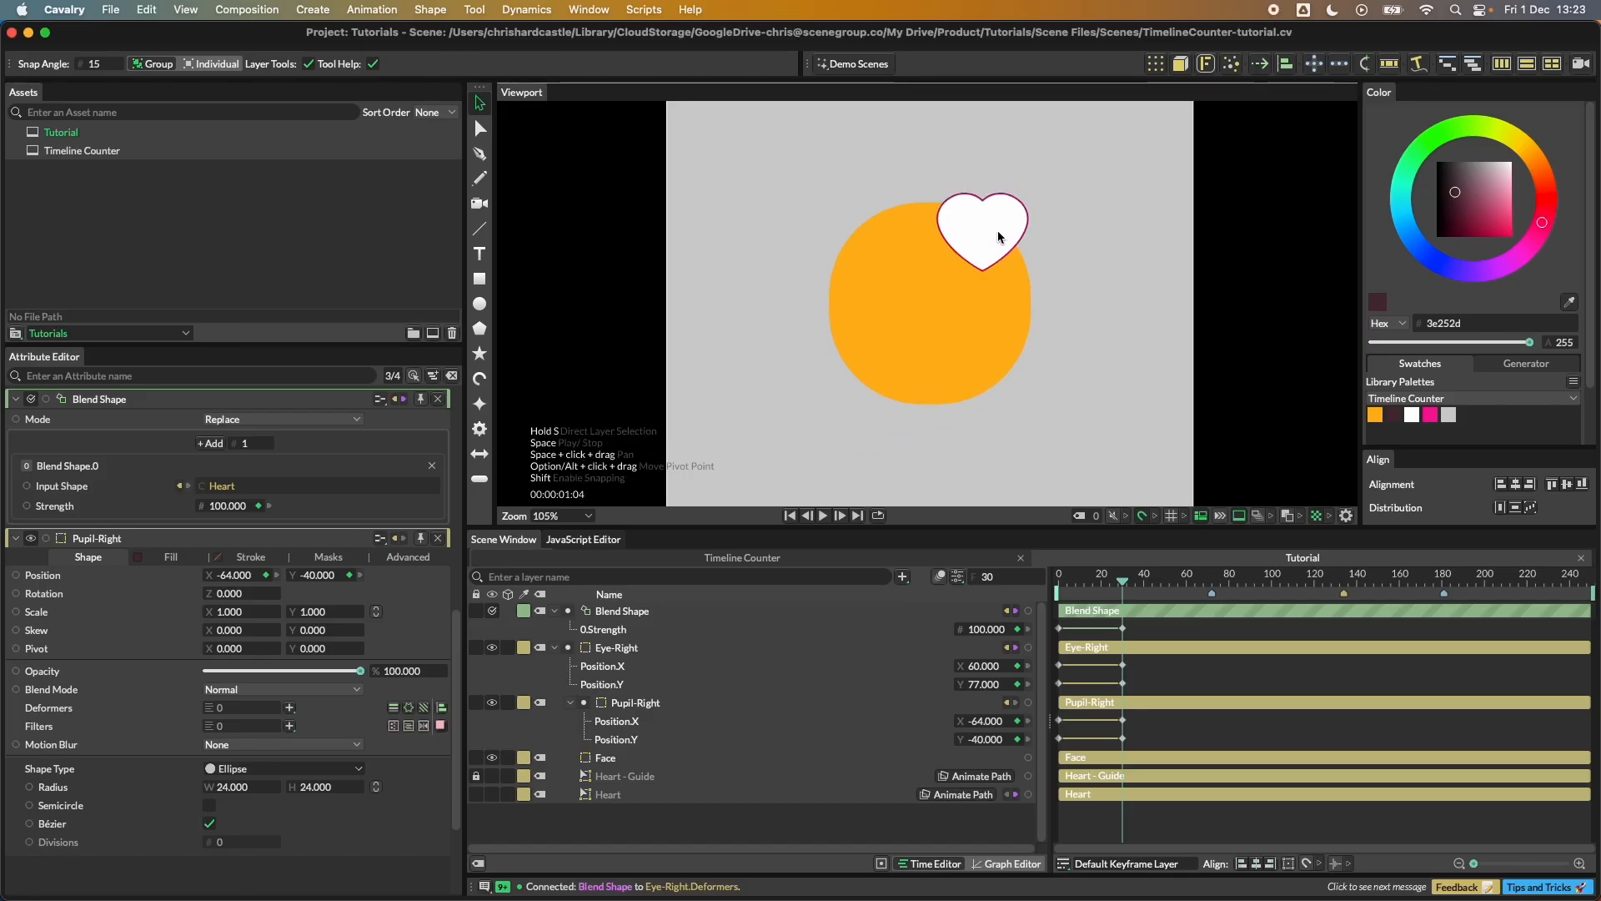
Step: Check the right eye's heart pose at frame 15 in the Timeline Counter composition and return to the Tutorial composition
double_click(113, 151)
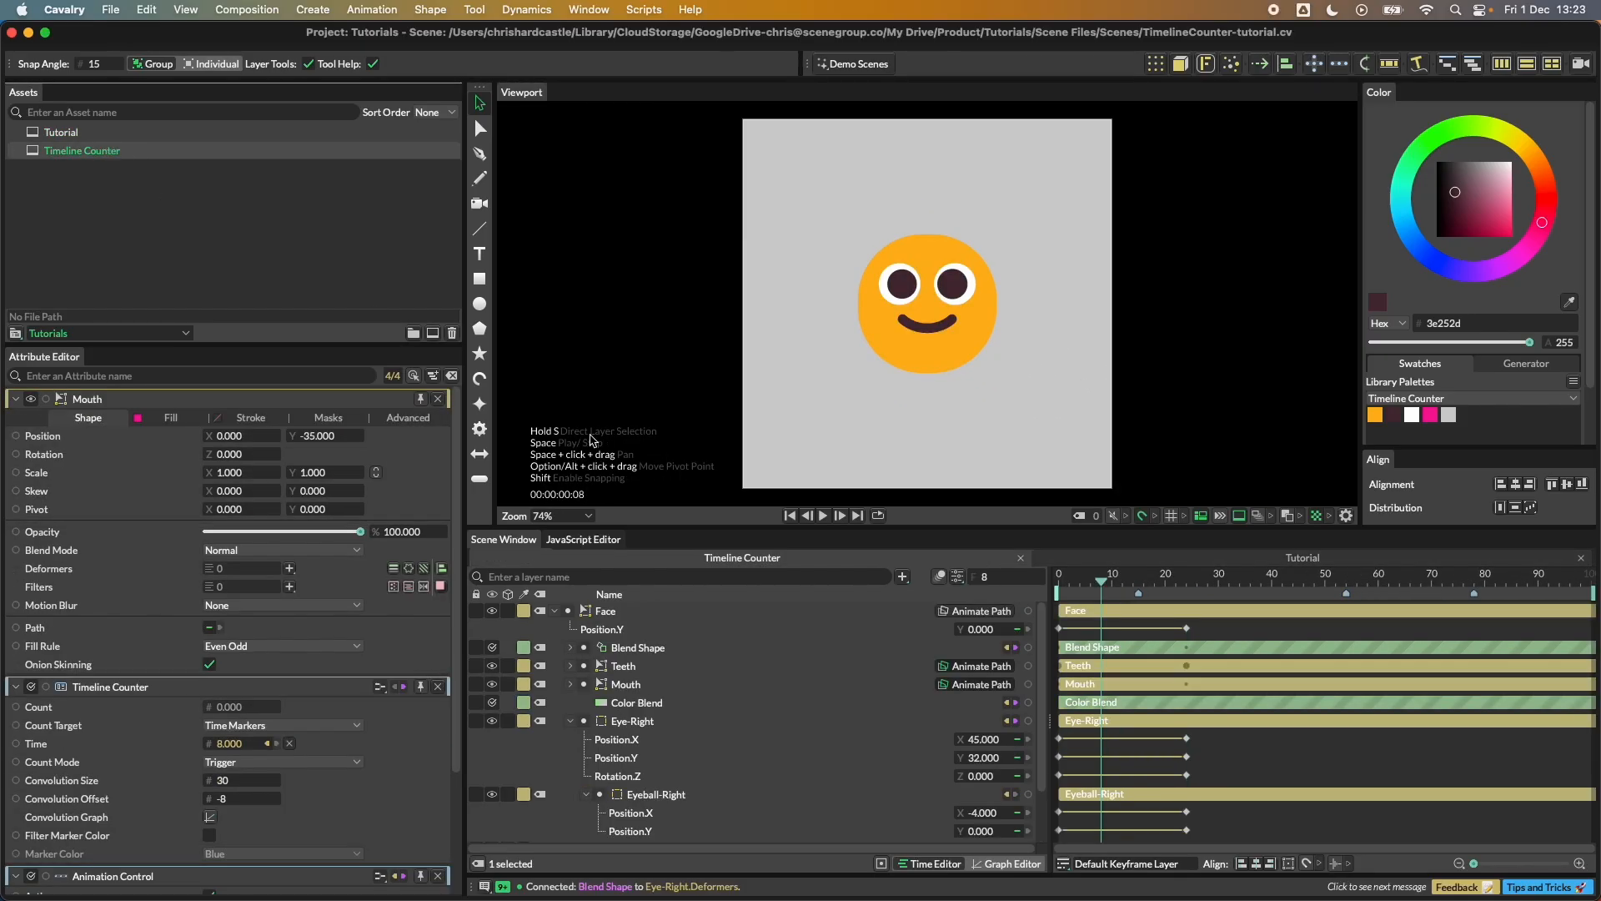
click(1140, 582)
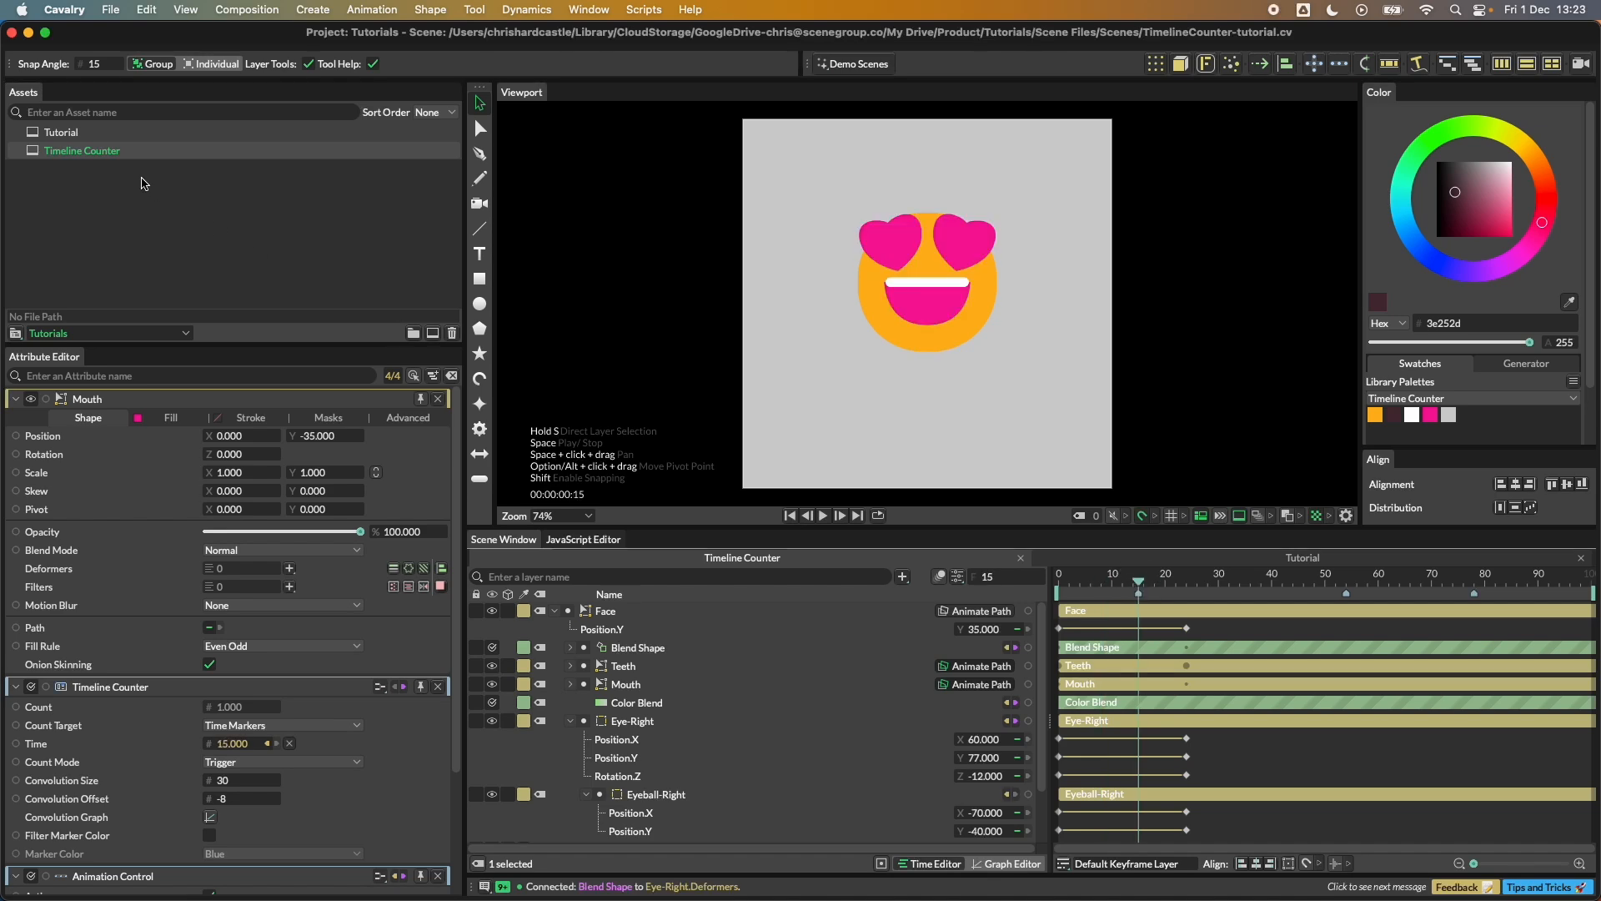
double_click(77, 136)
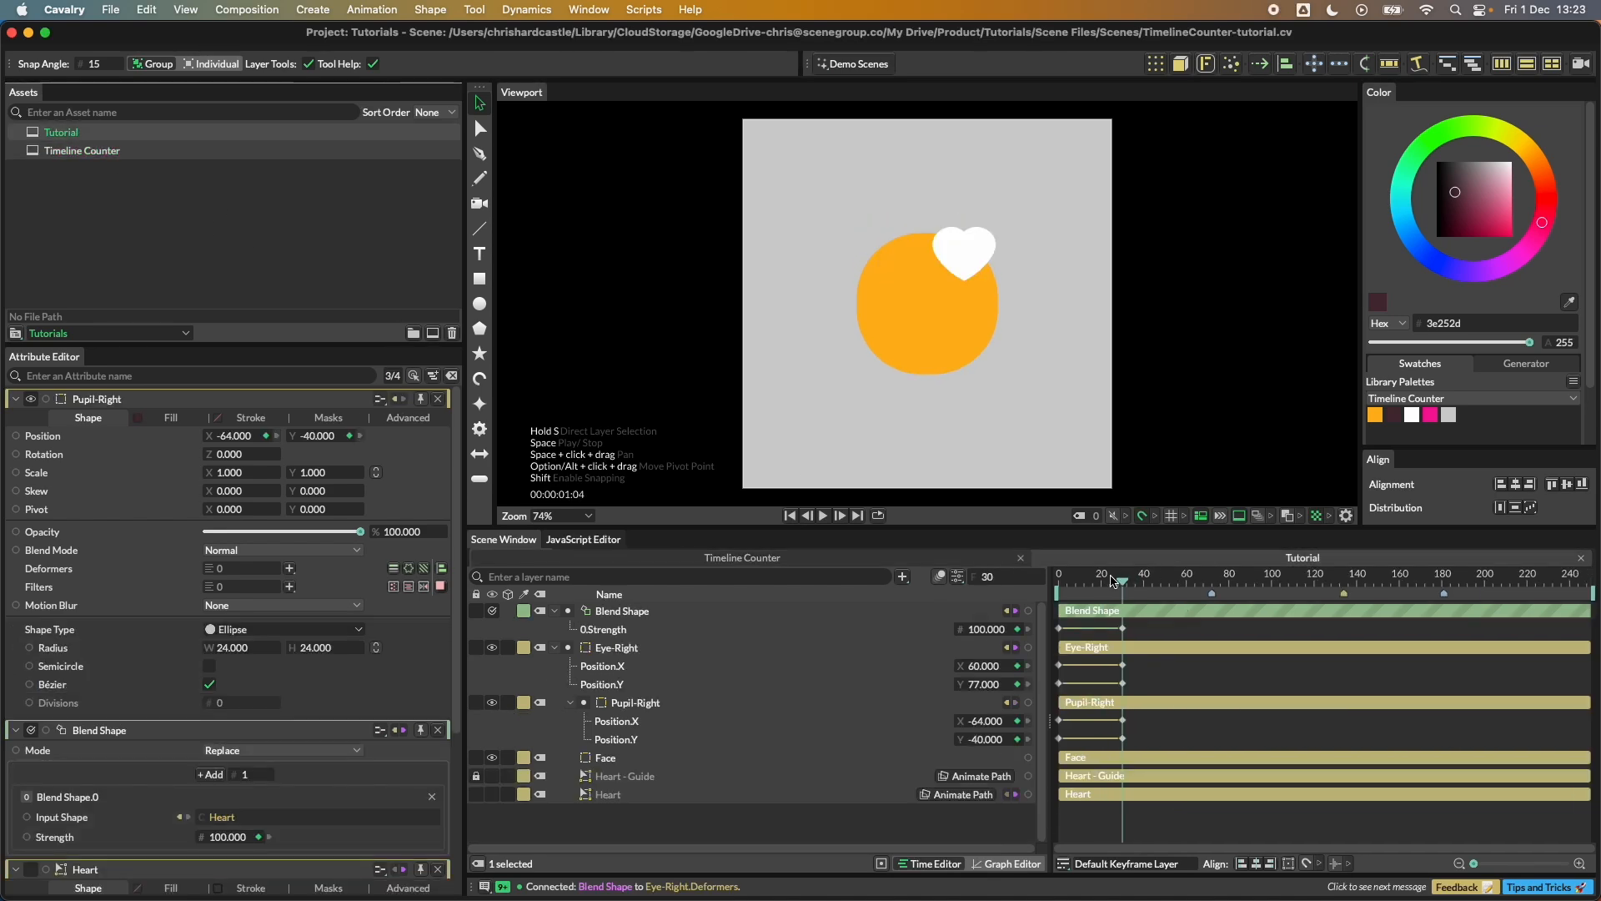
Step: Keyframe Eye-Right's rotation at 0 on frame 0 and -12 on frame 30
click(621, 647)
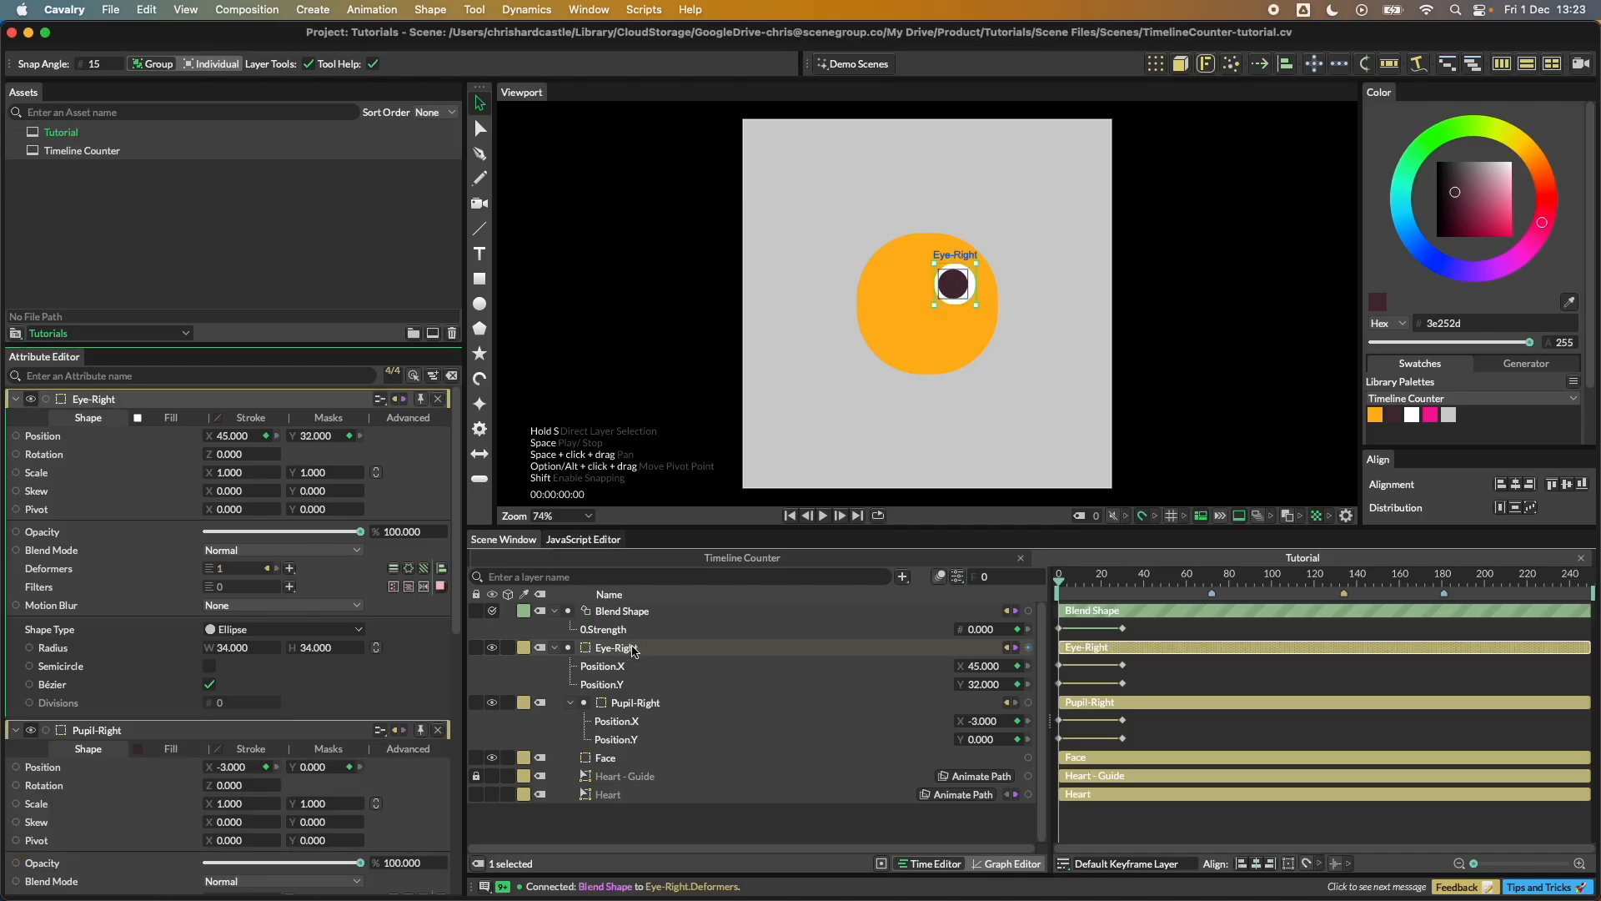
click(265, 456)
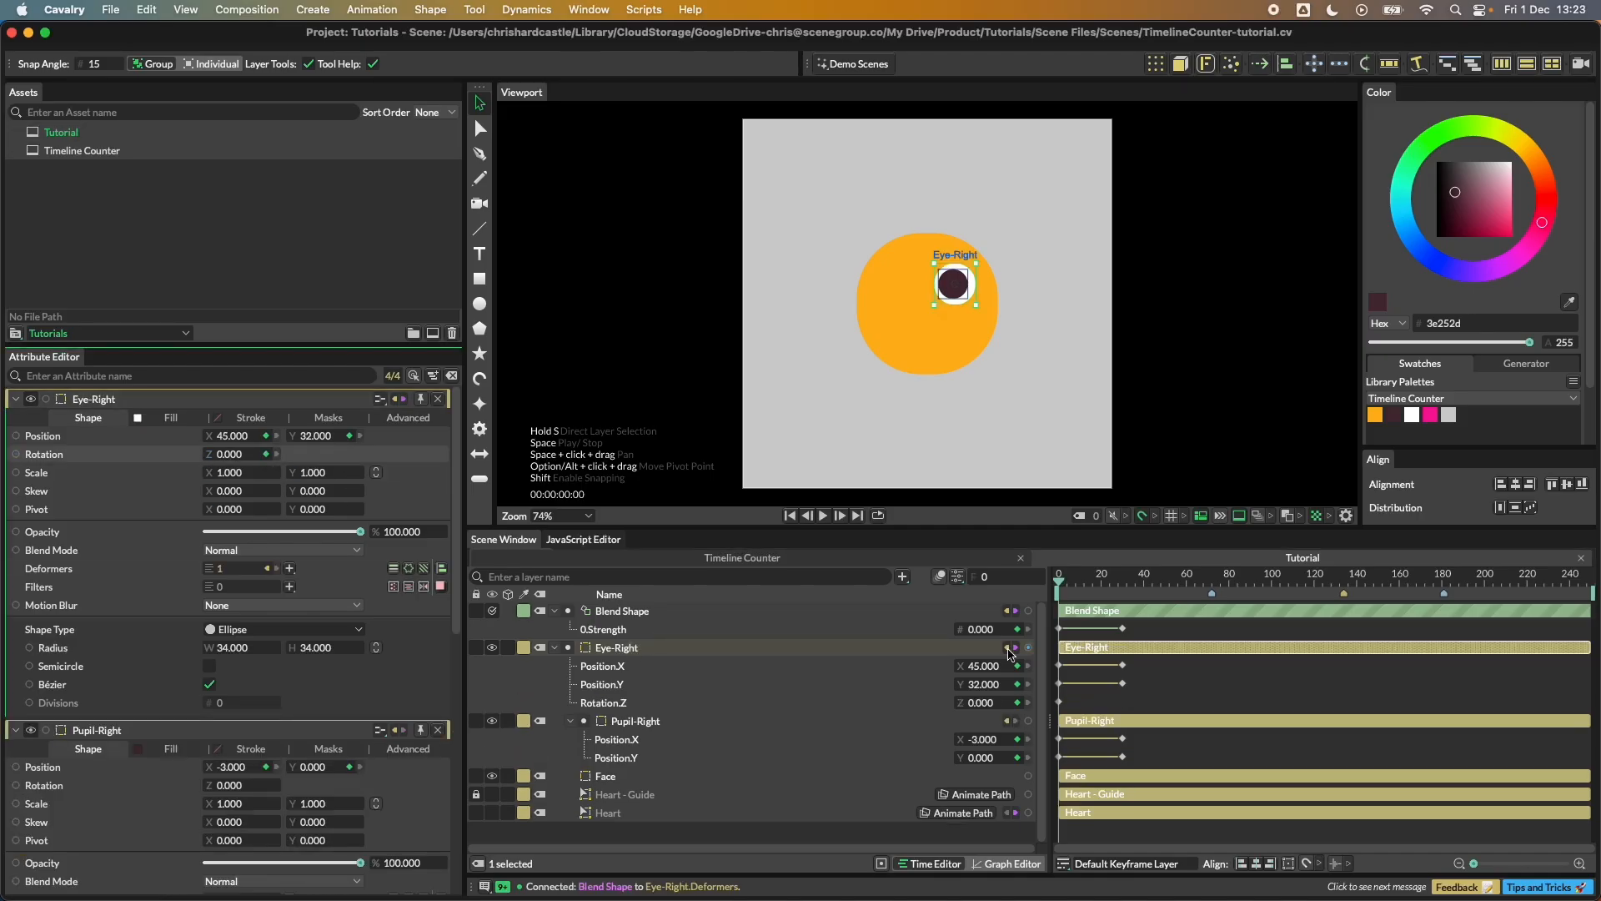
drag(1083, 584, 1123, 586)
drag(986, 705, 973, 709)
click(991, 704)
text(-12)
key(Return)
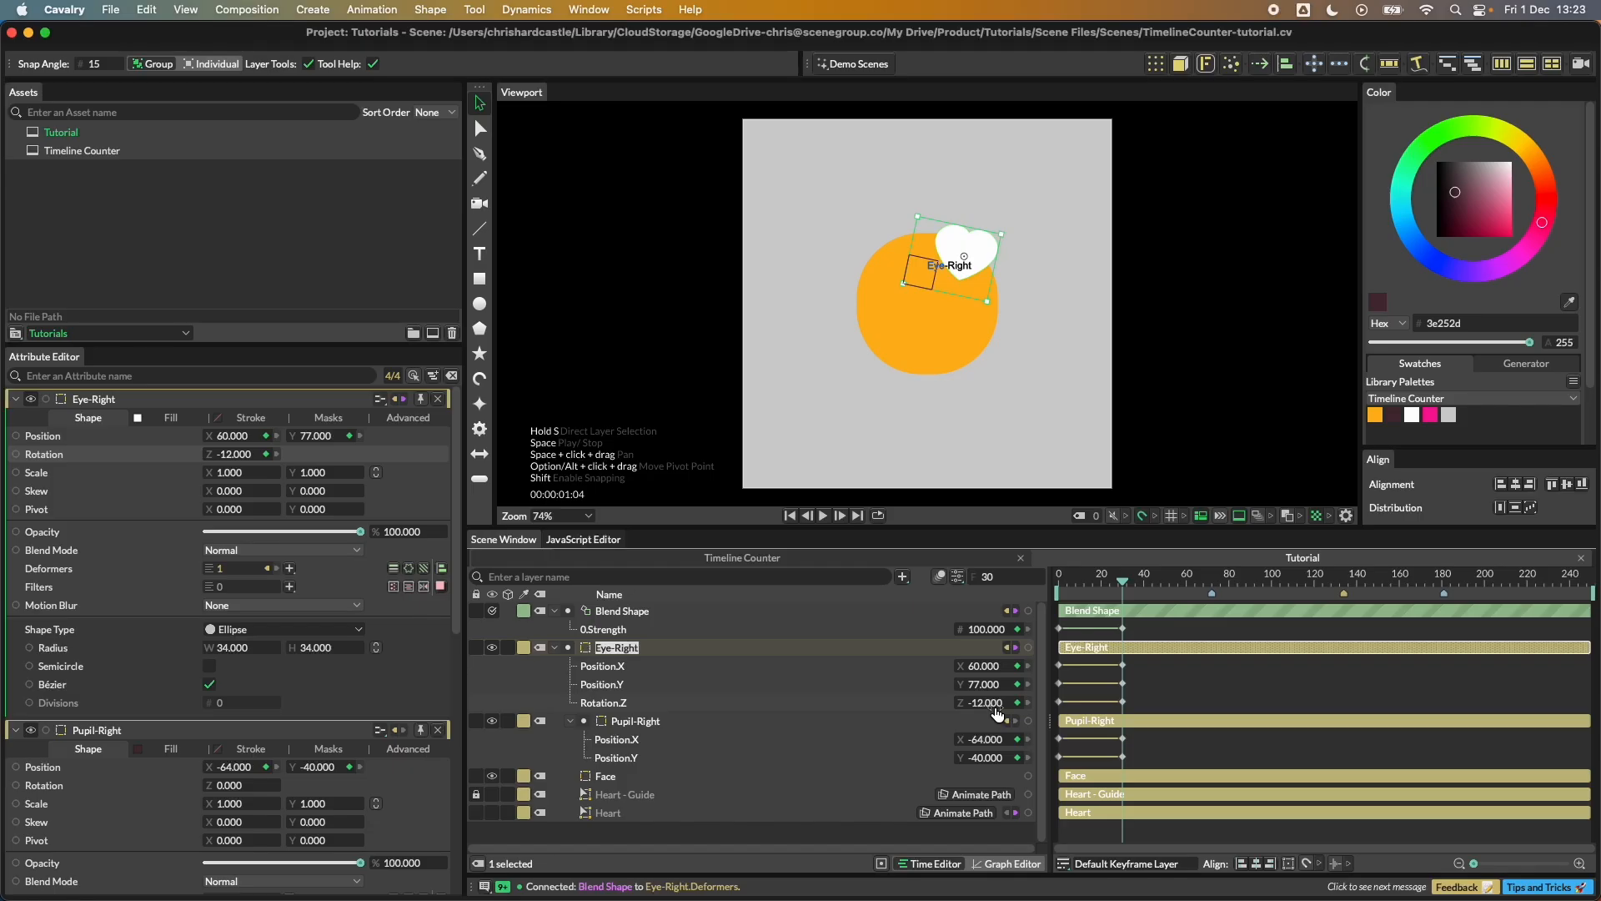
drag(1123, 584, 1052, 584)
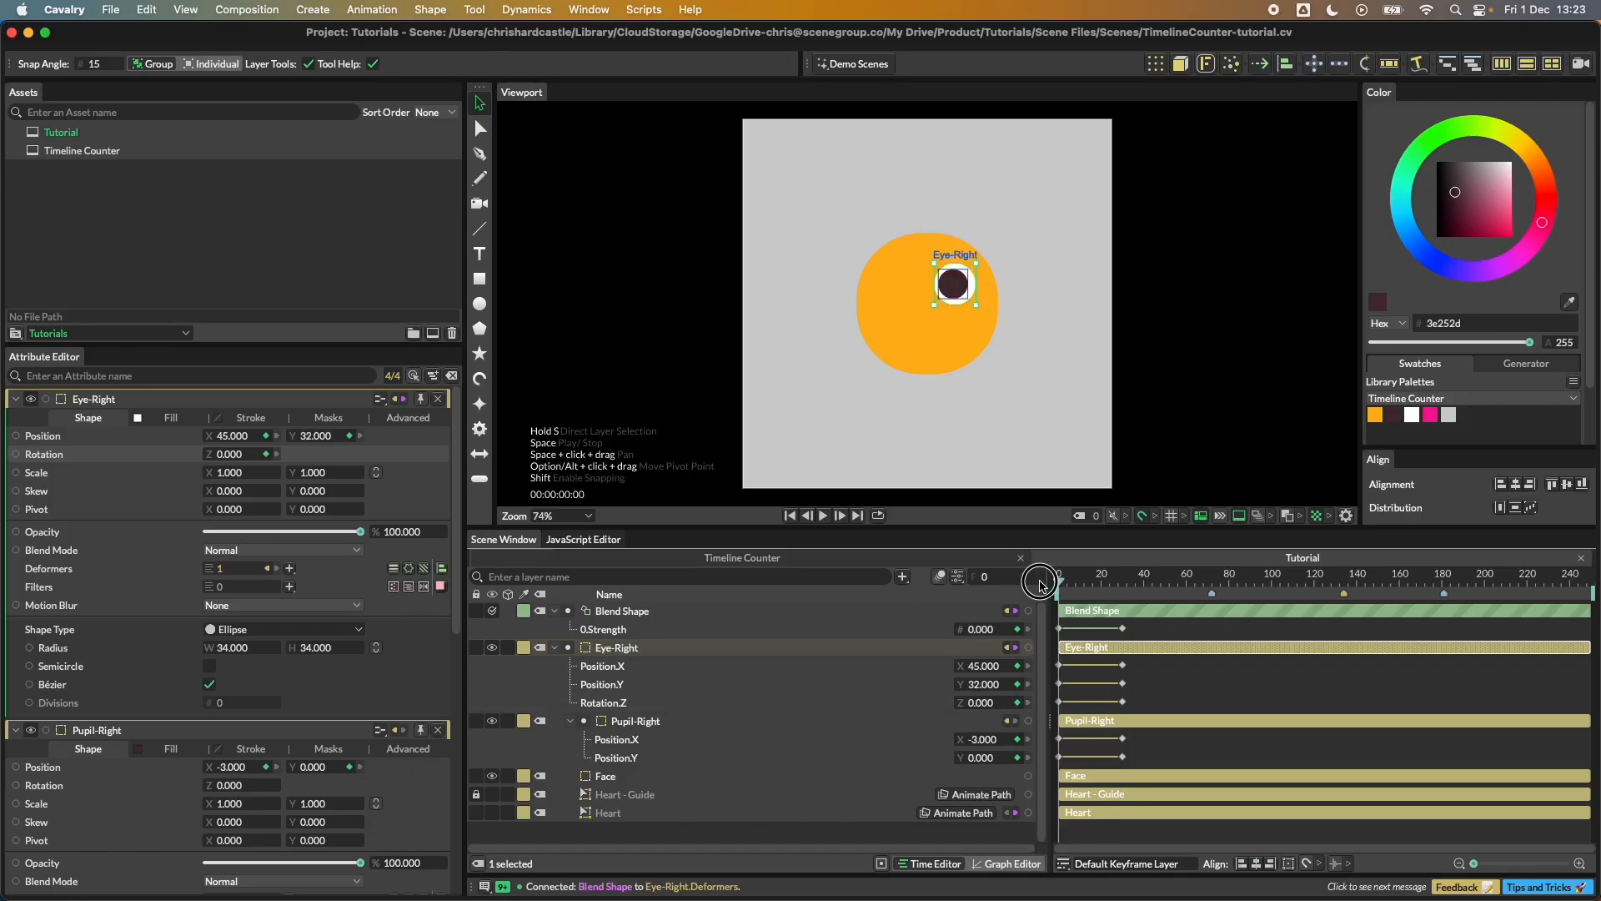
Step: Show Eye-Right's fill attributes and add a Color Blend behaviour to the composition
click(481, 127)
click(481, 105)
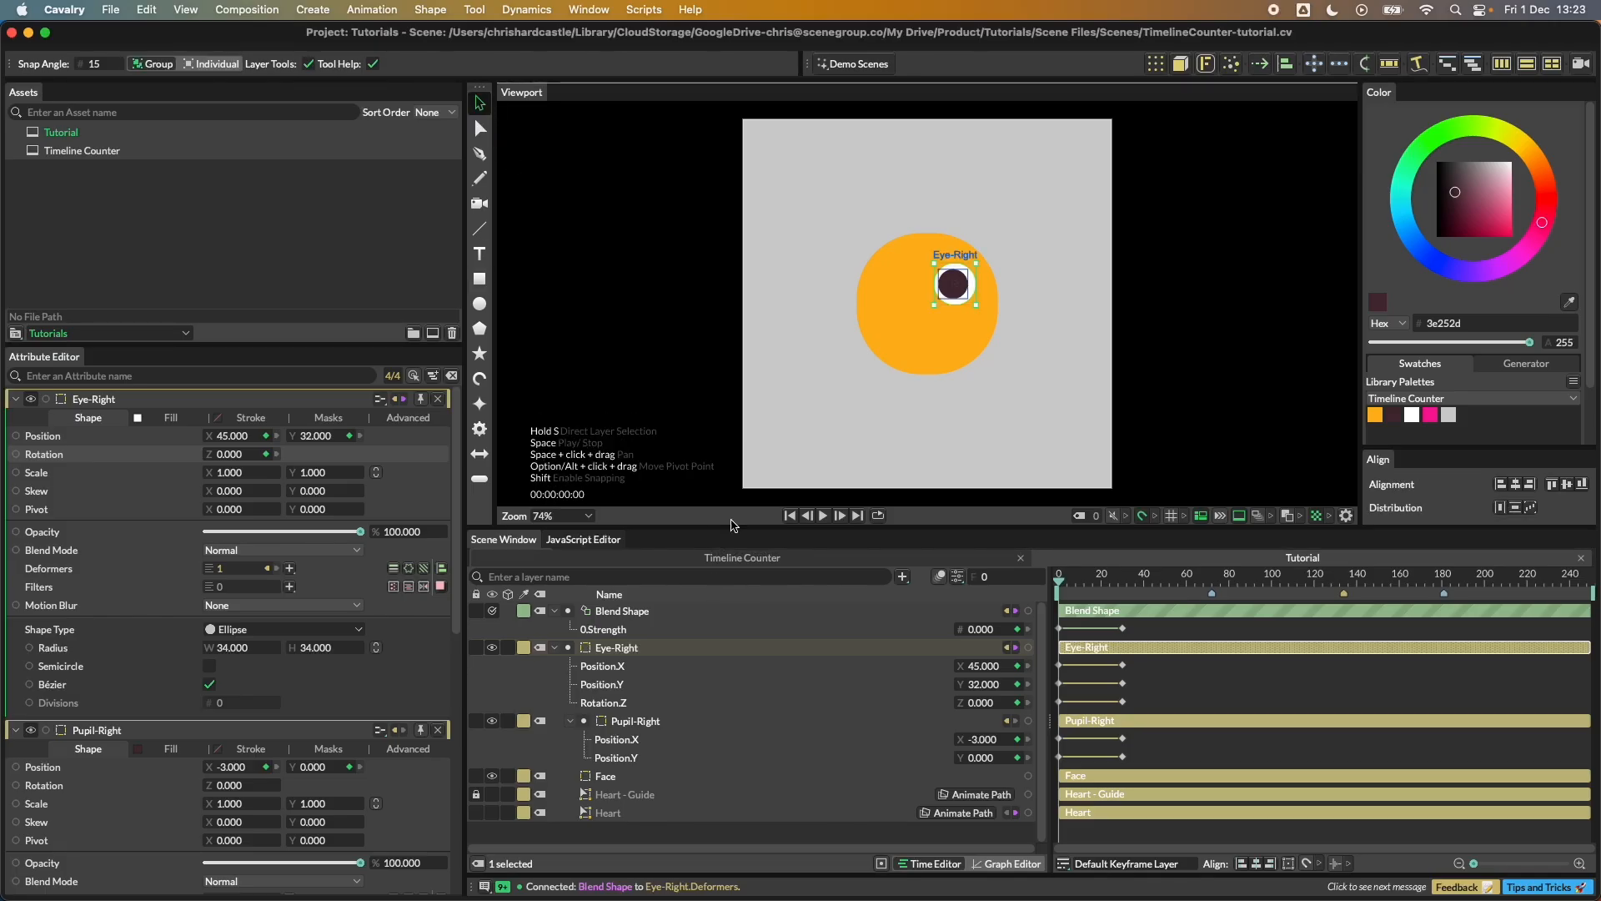
drag(731, 526, 731, 488)
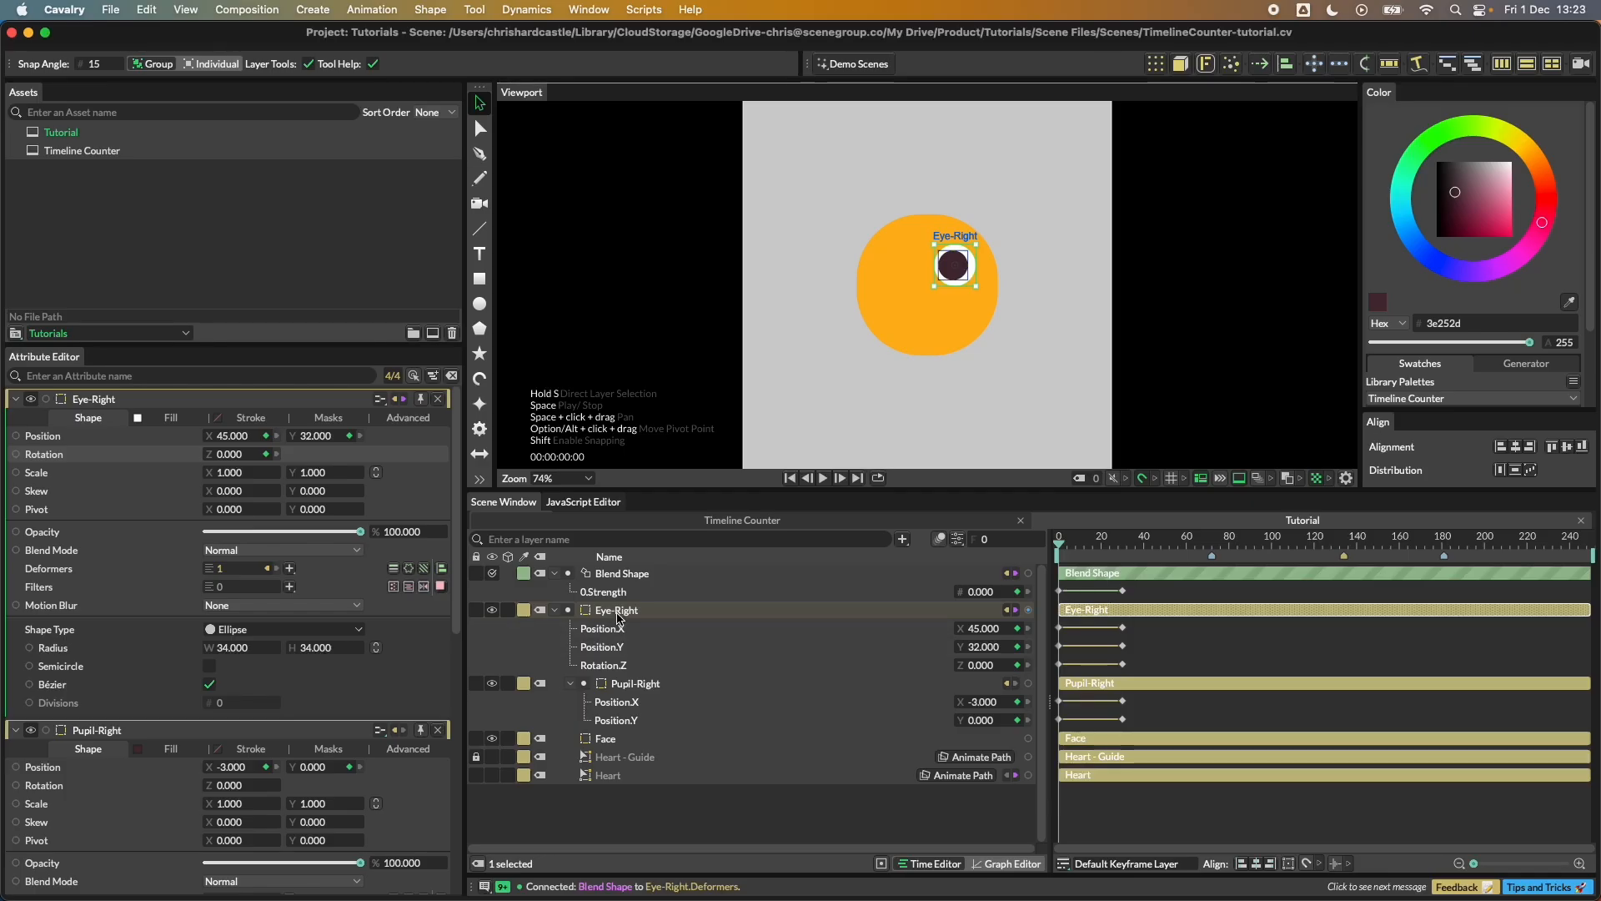
click(171, 417)
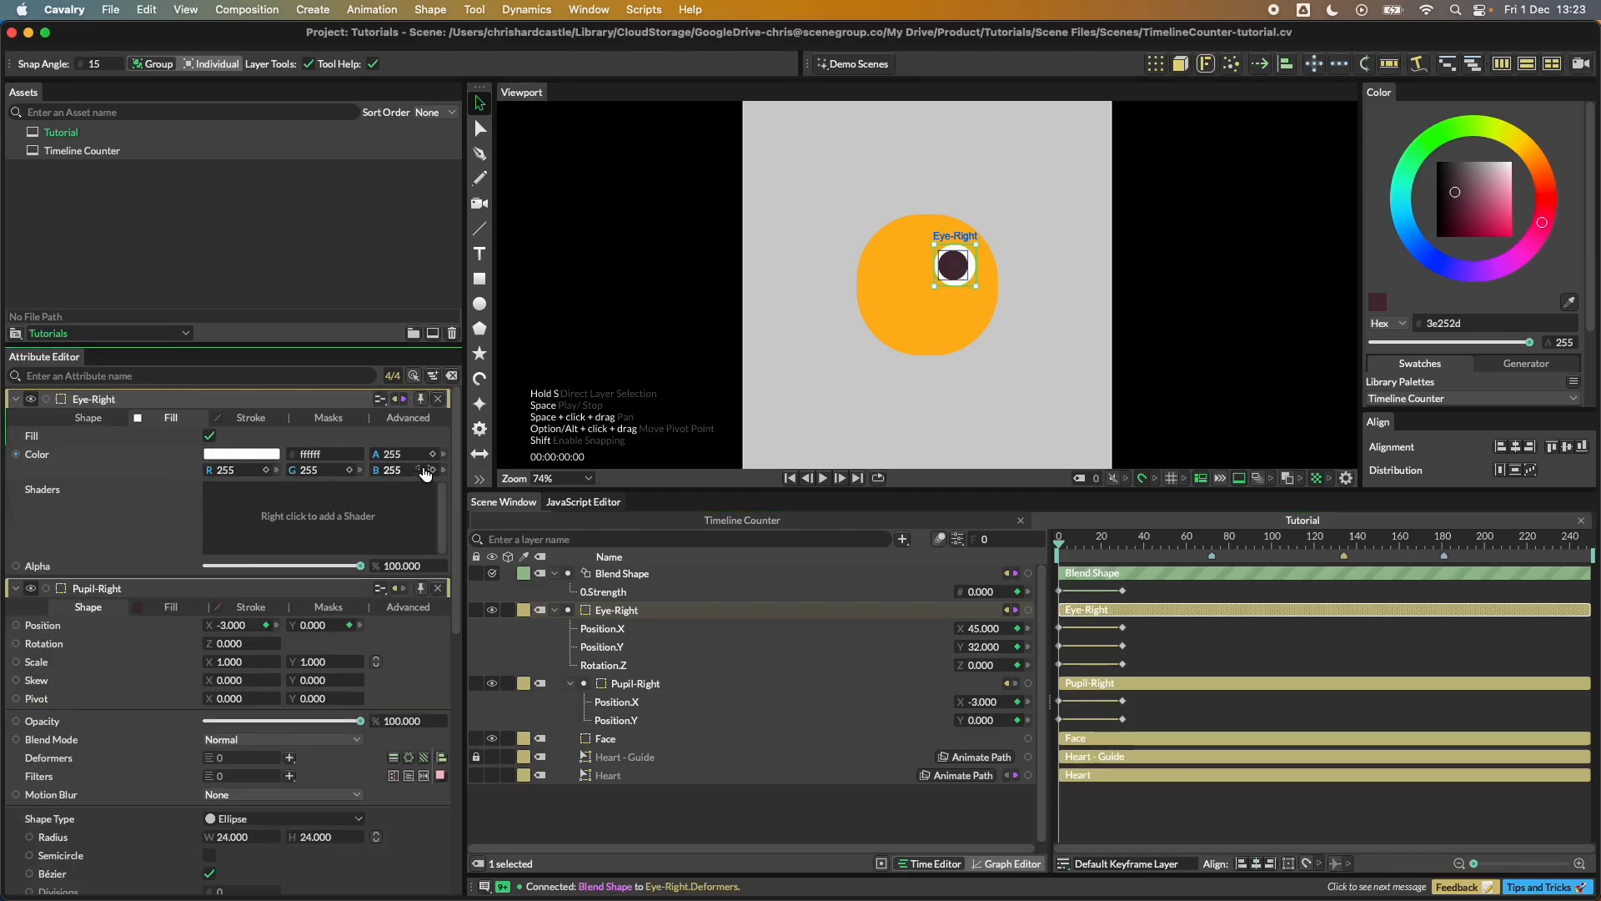
click(636, 813)
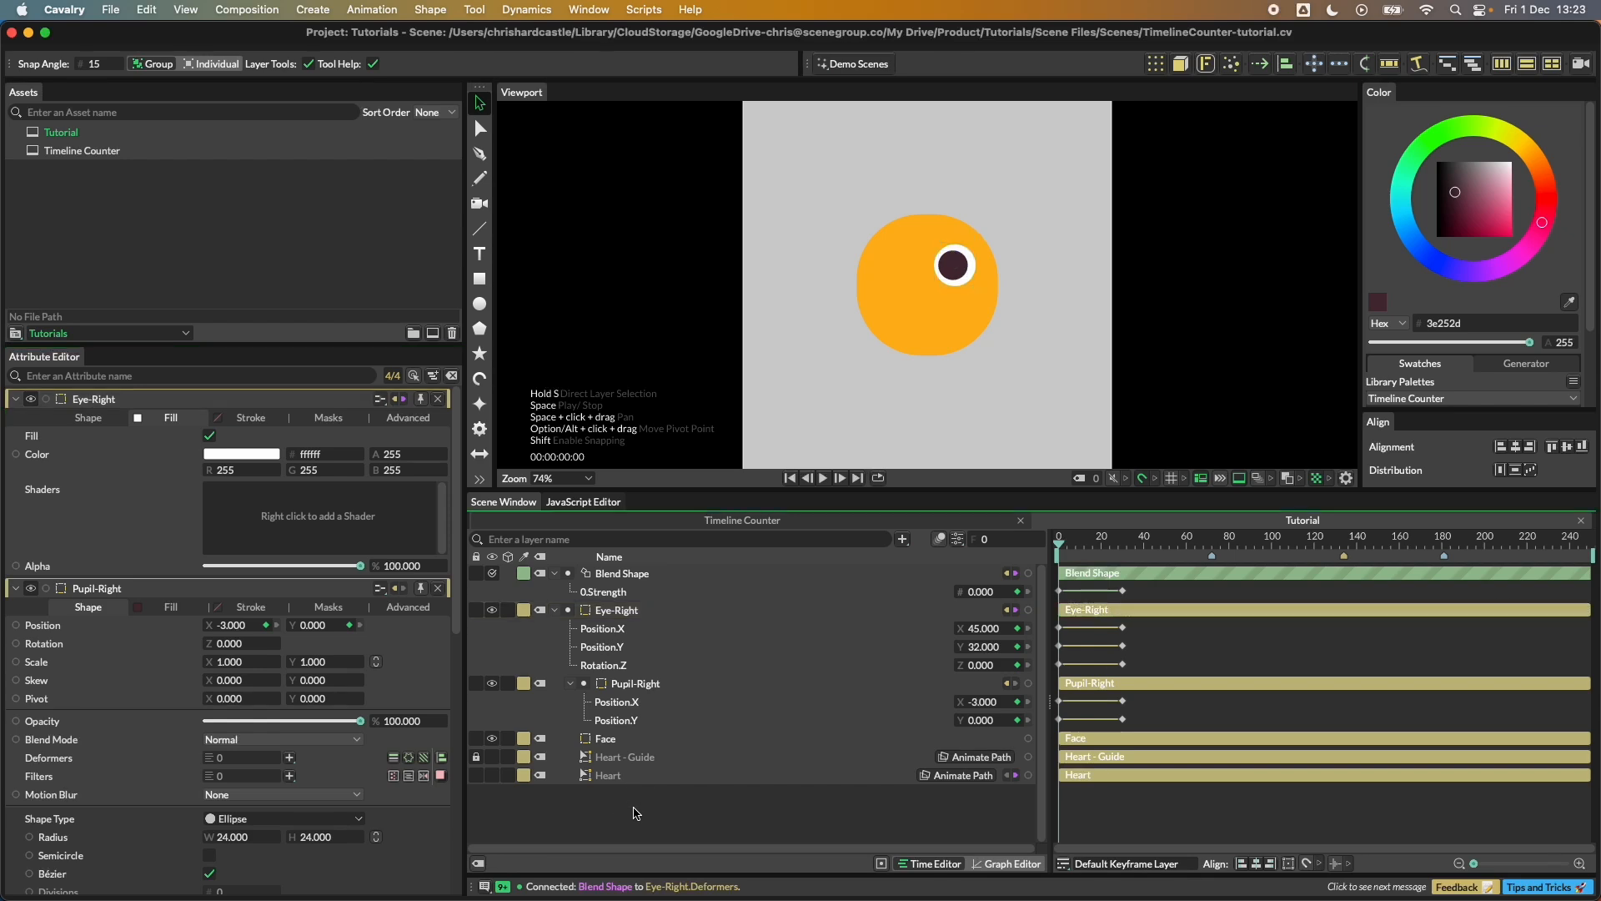
key(super+shift+a)
text(blend)
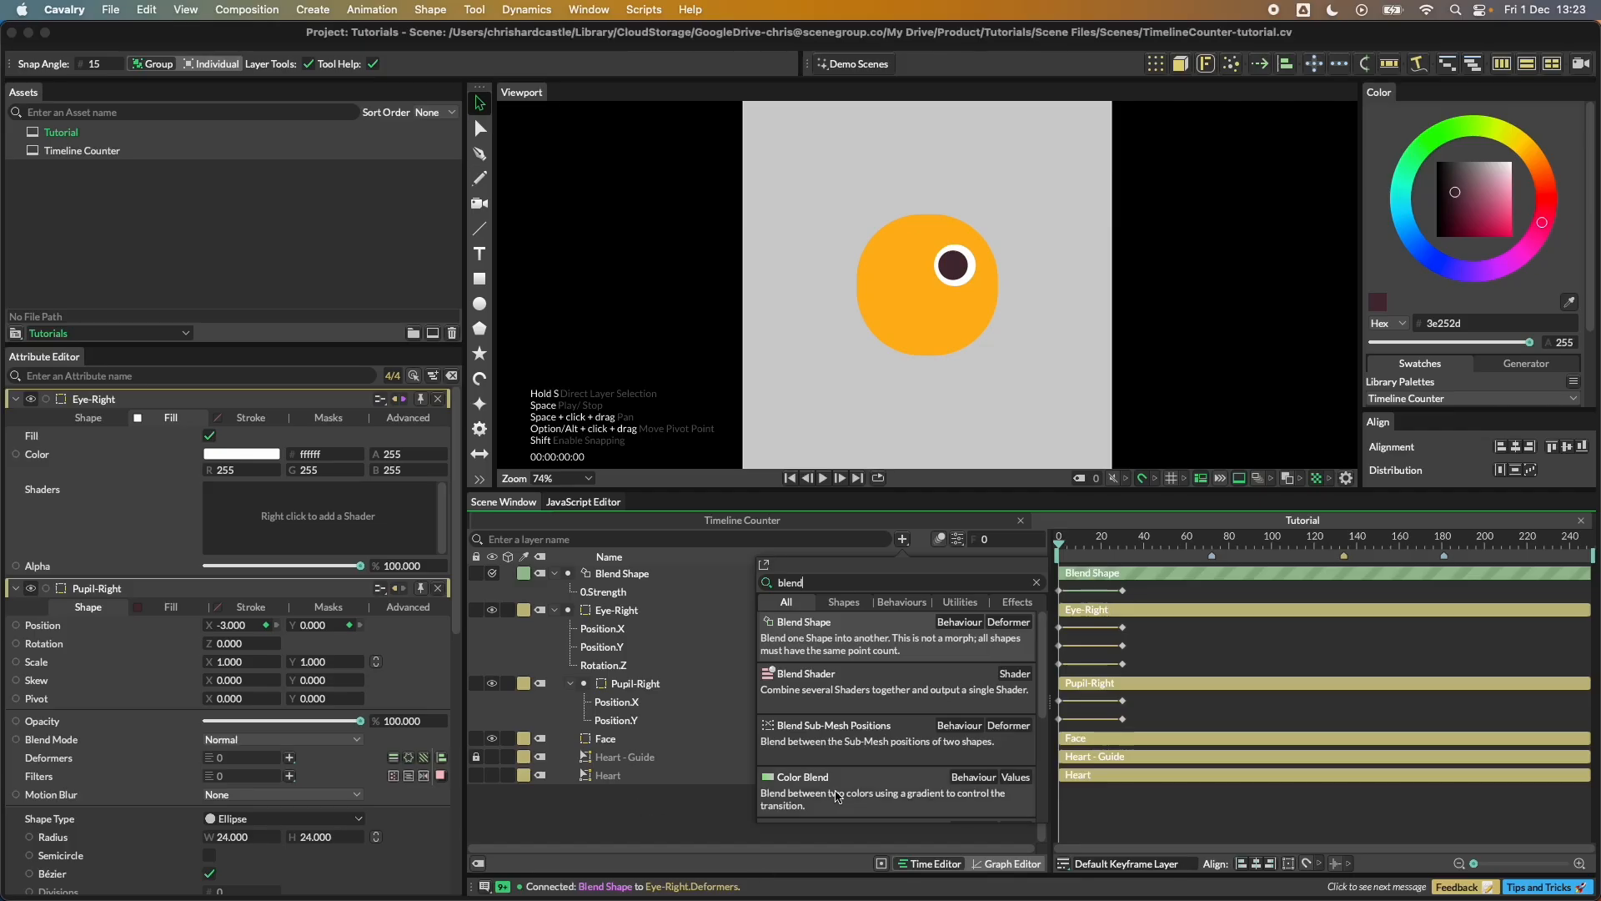
click(836, 788)
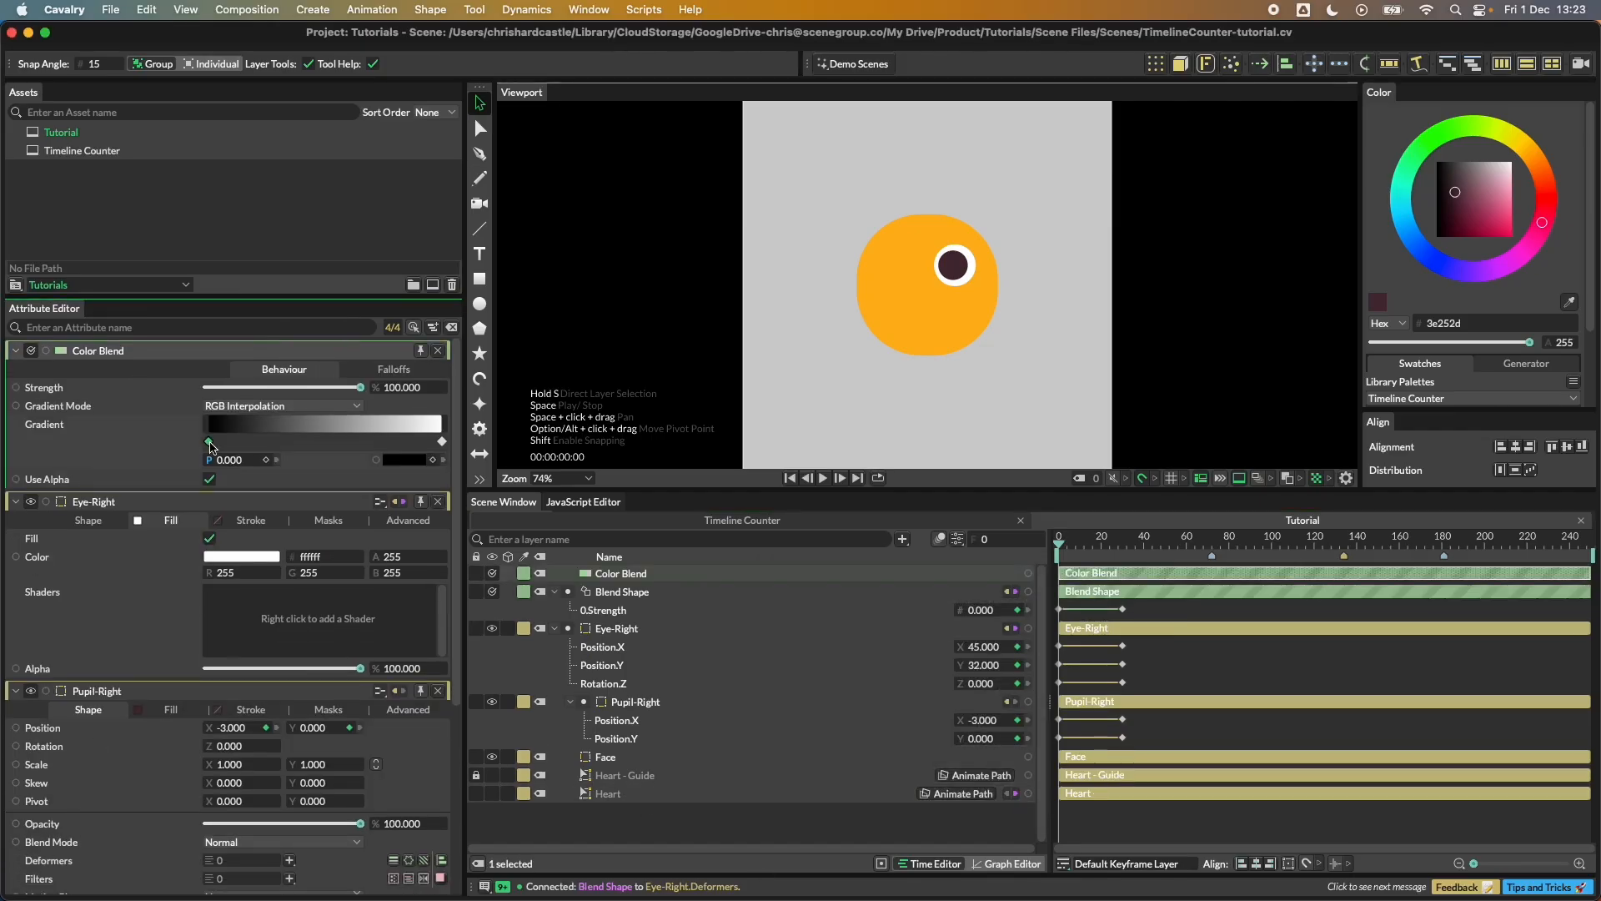
Step: Set the Color Blend's gradient to run from white to the palette's pink and connect it to Eye-Right's fill color
click(209, 442)
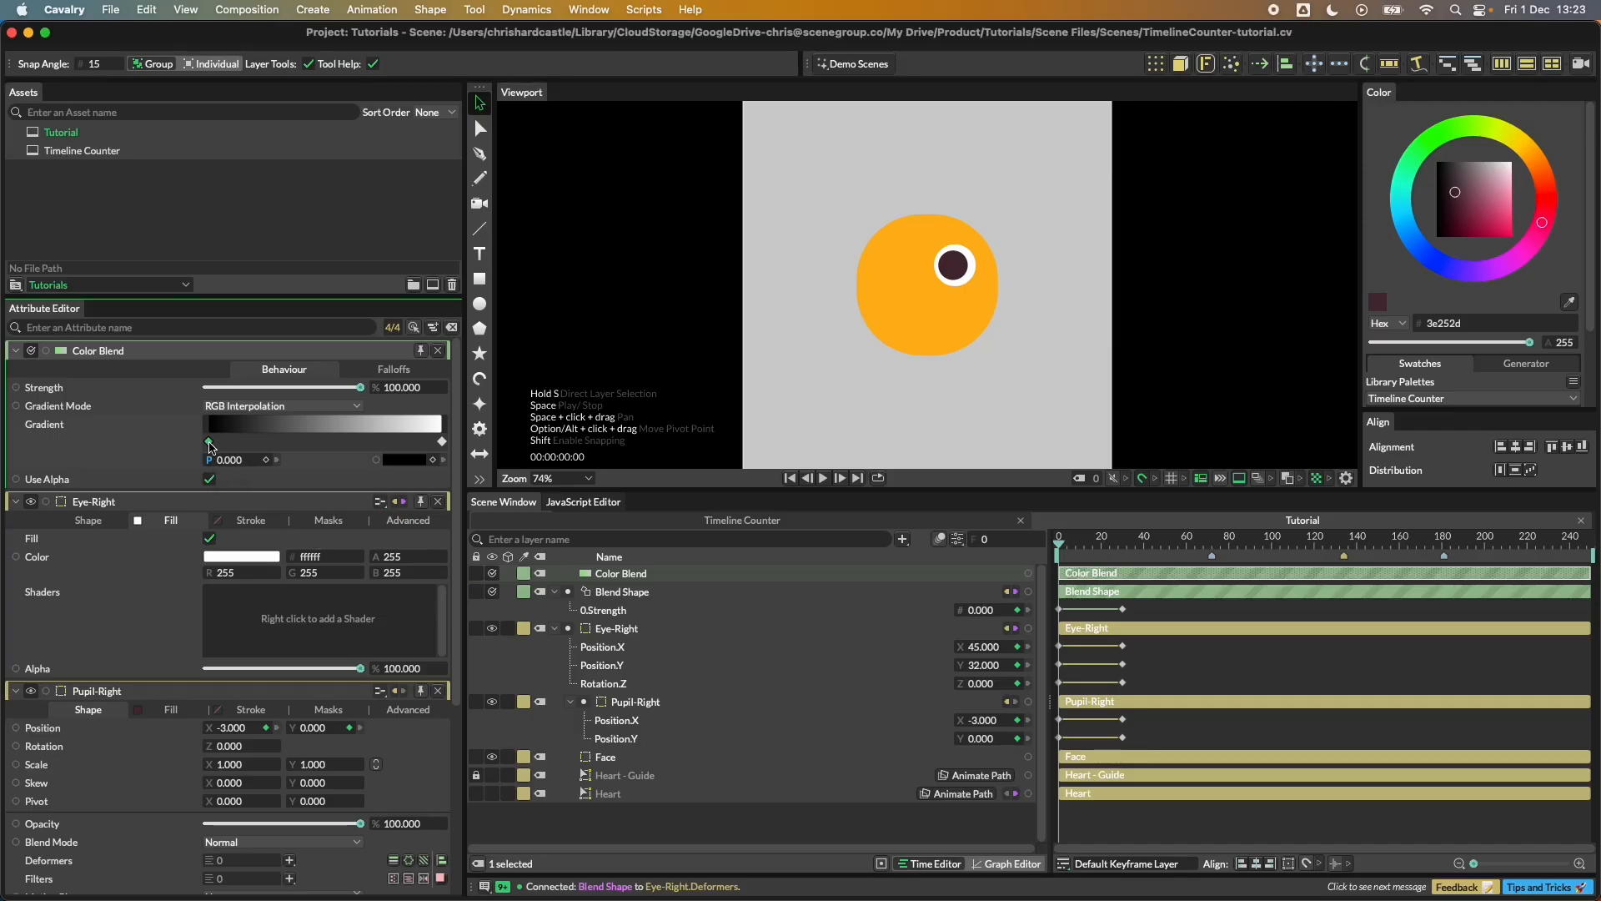
drag(443, 442, 208, 441)
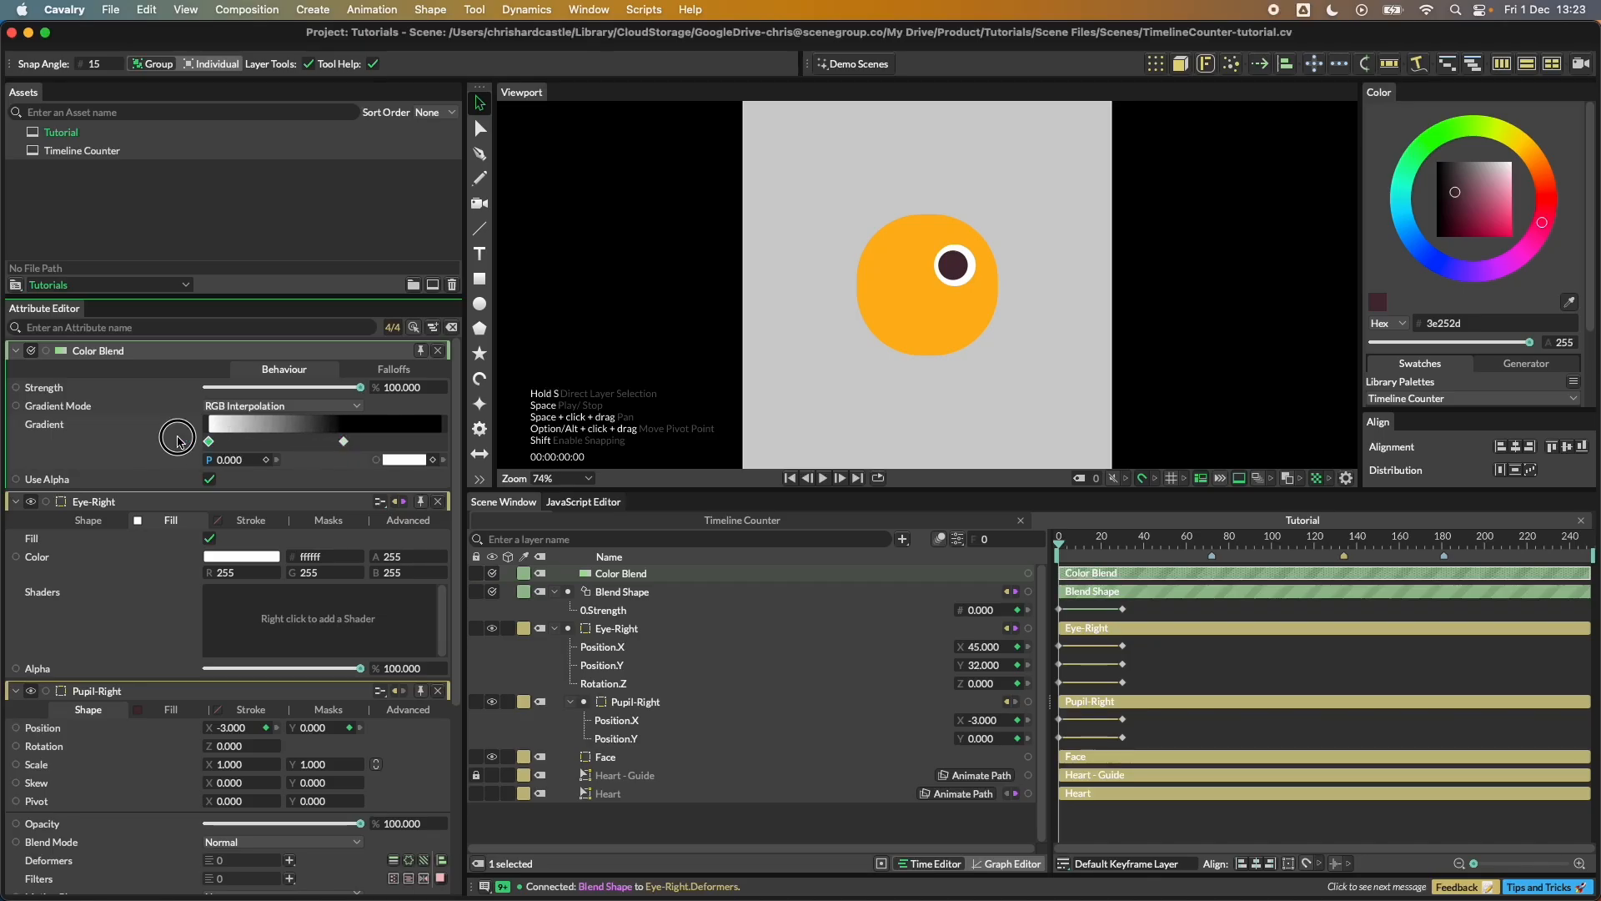
drag(344, 441, 453, 447)
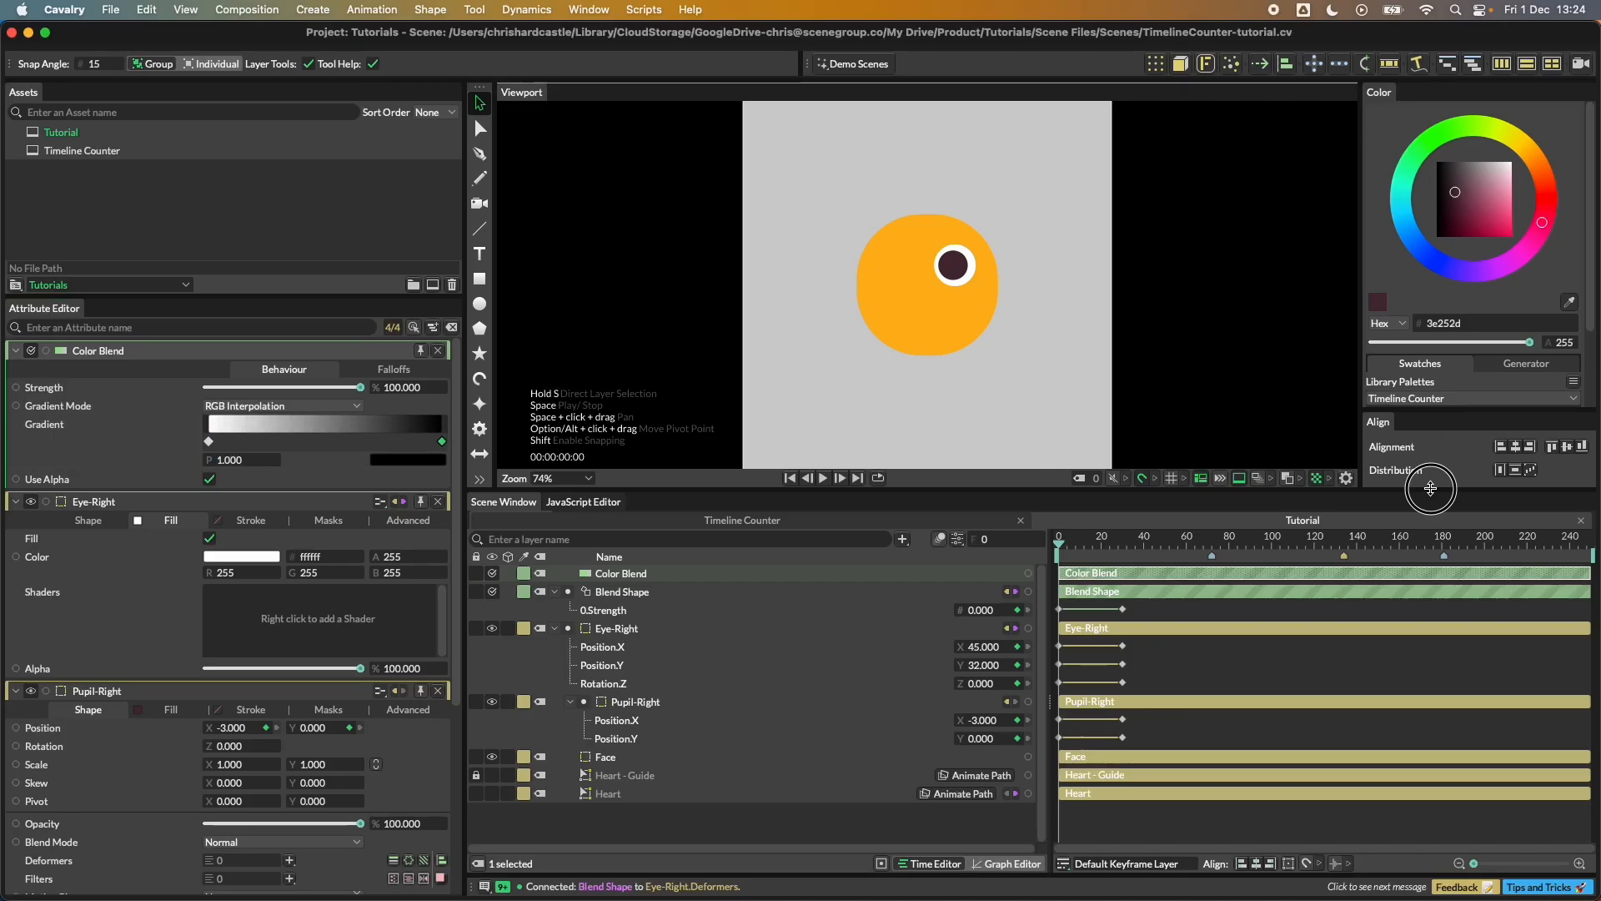
drag(1429, 490, 1429, 519)
drag(1429, 417, 410, 464)
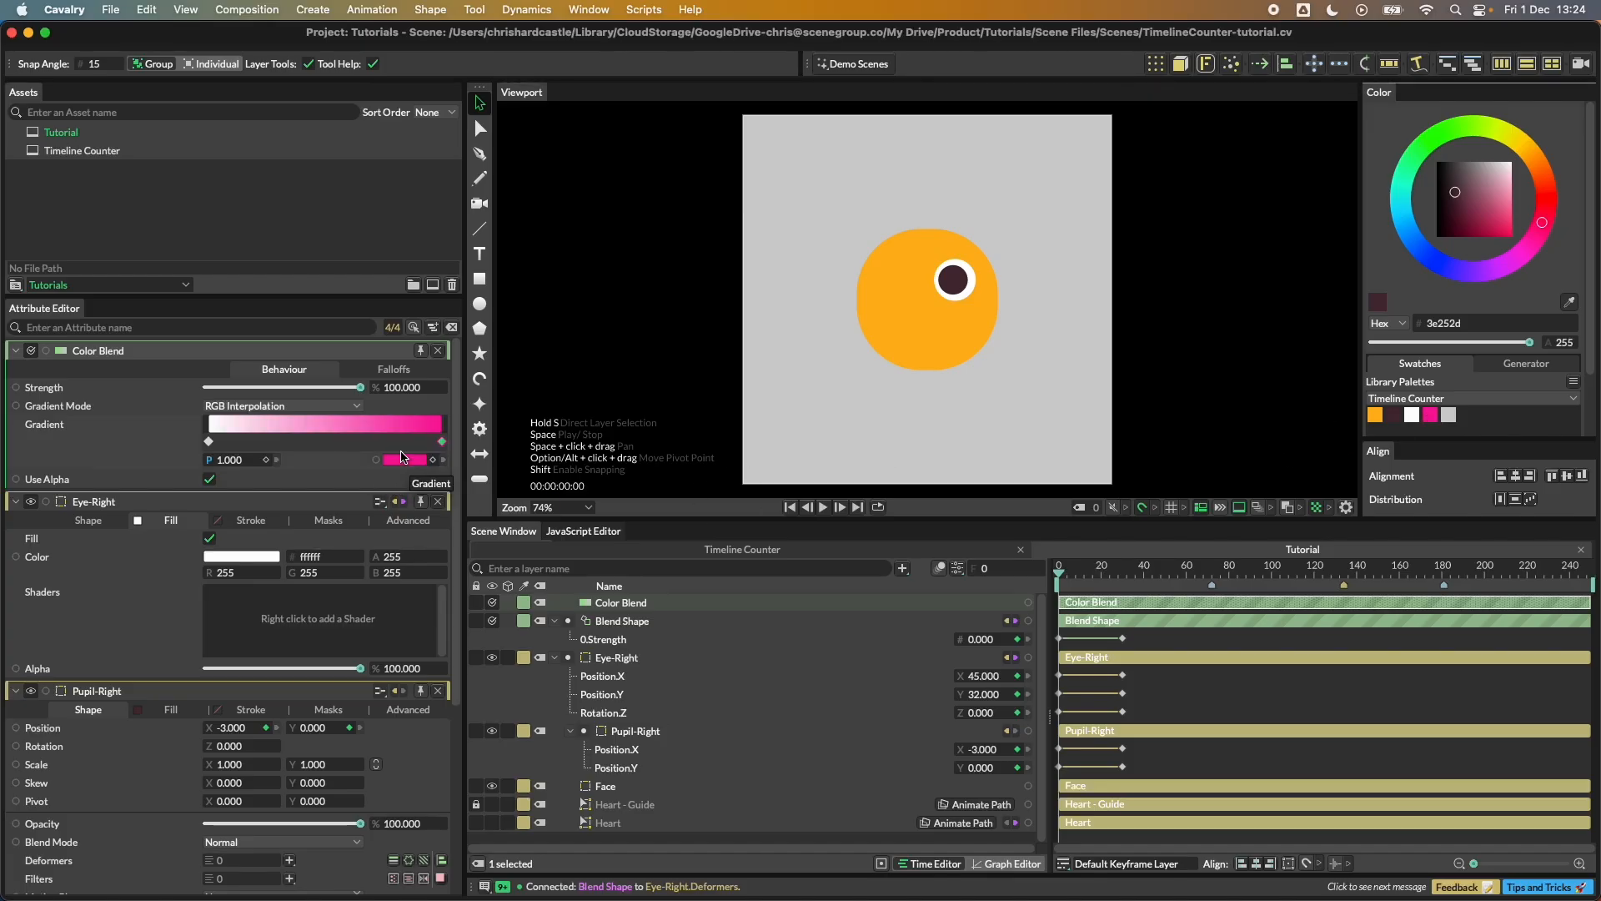
drag(45, 355, 631, 659)
click(673, 669)
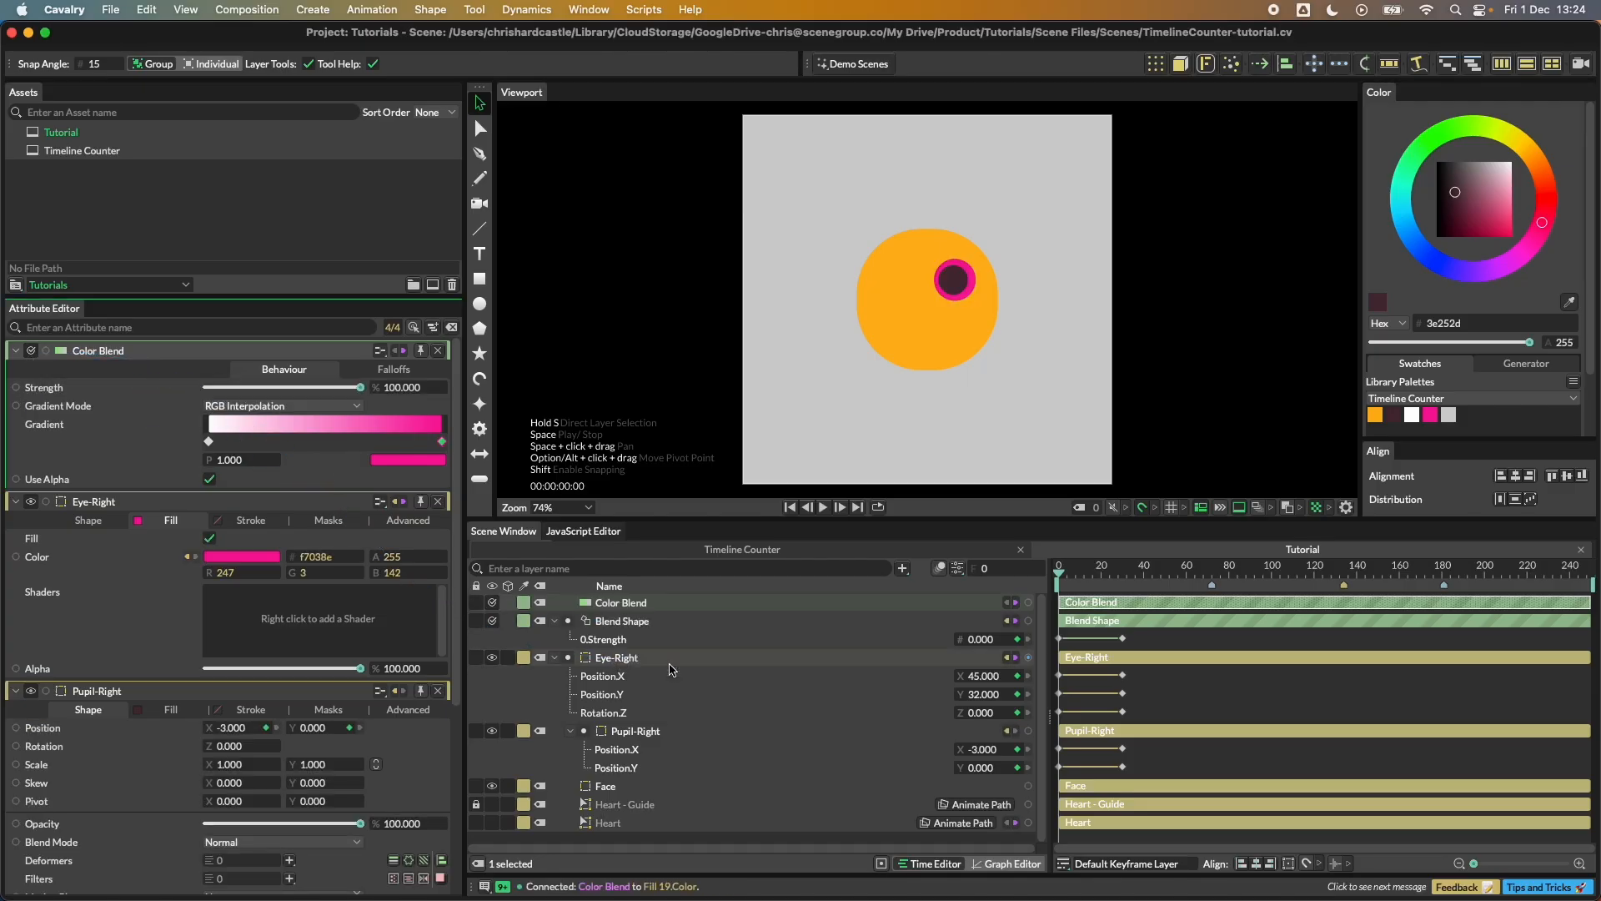
Step: Keyframe the Color Blend's Strength at 0 on frame 0 and 100 on frame 30
drag(360, 387, 121, 400)
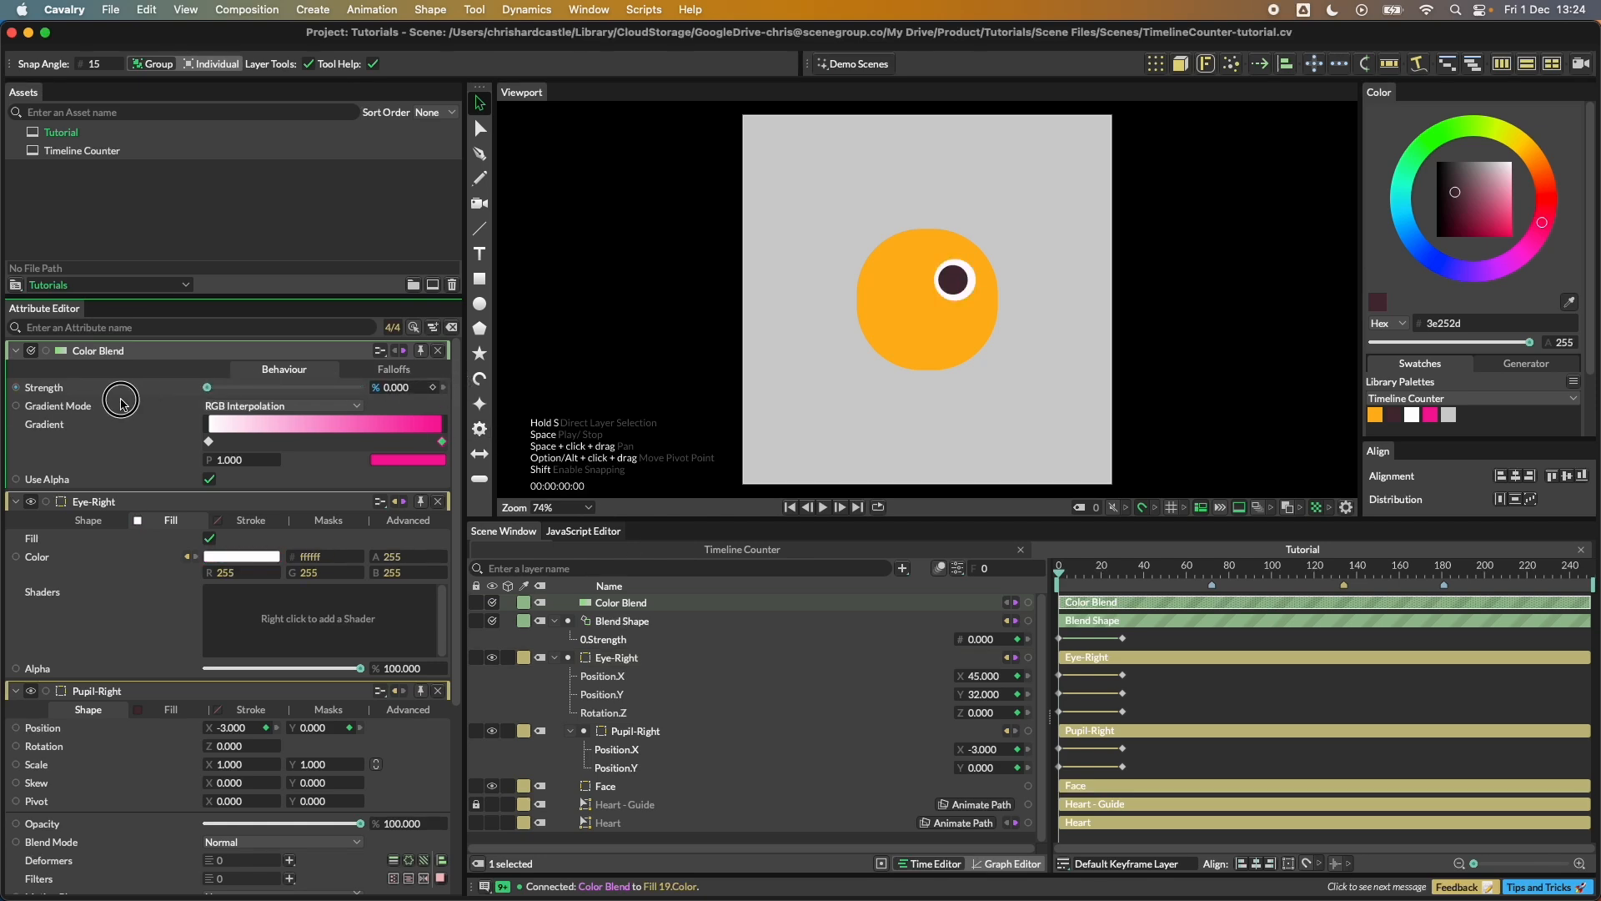
click(432, 387)
drag(1059, 574, 1124, 581)
click(980, 621)
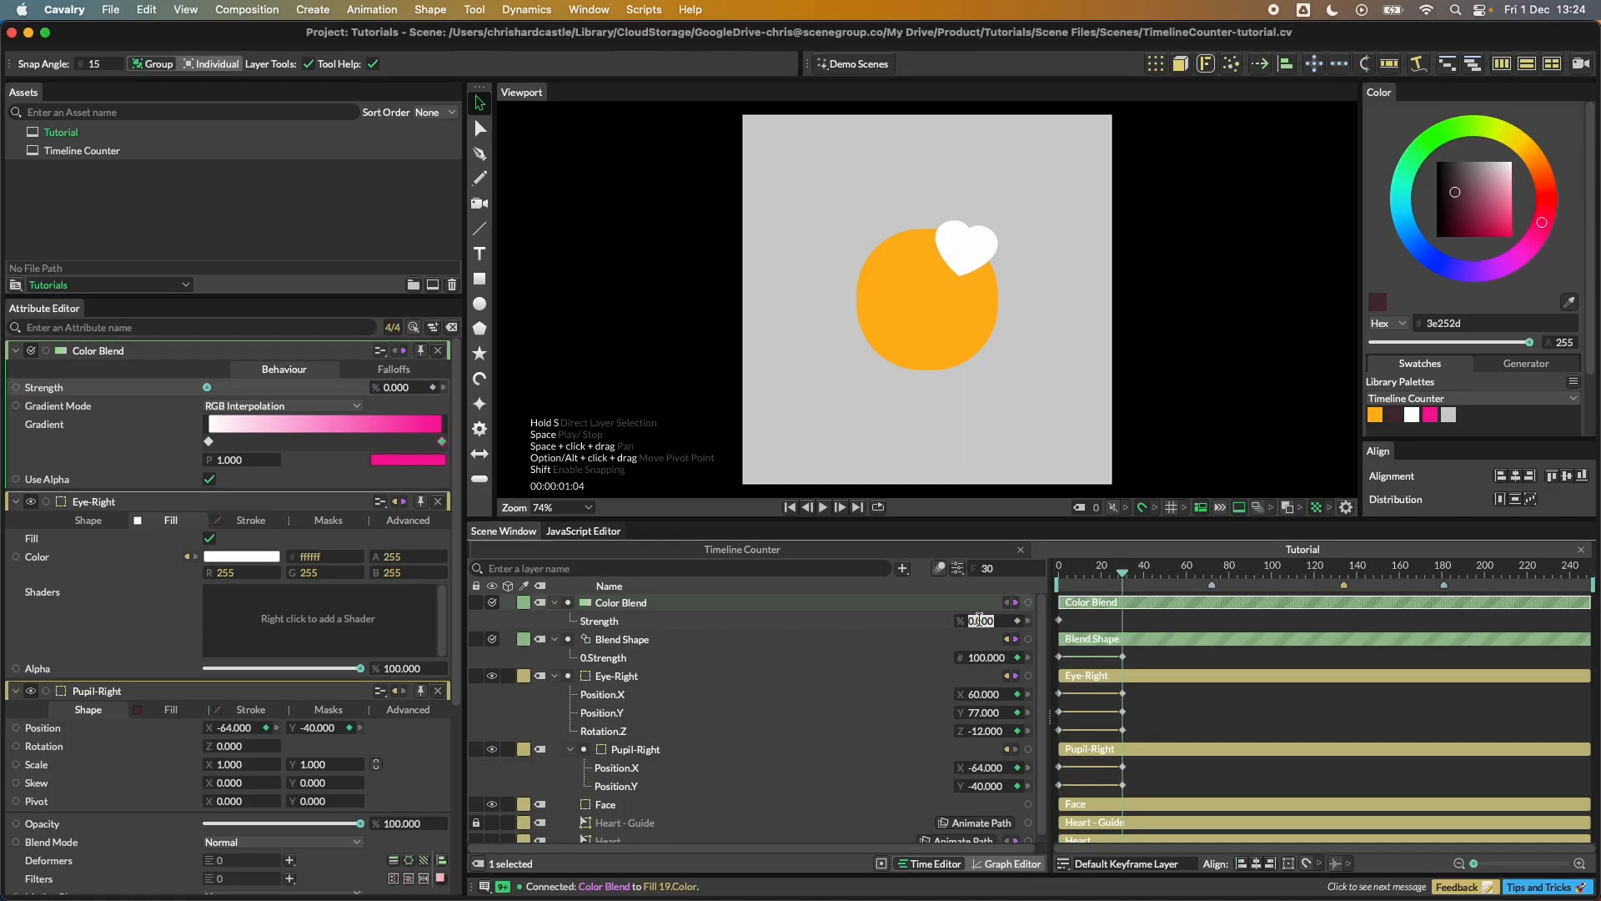
key(Return)
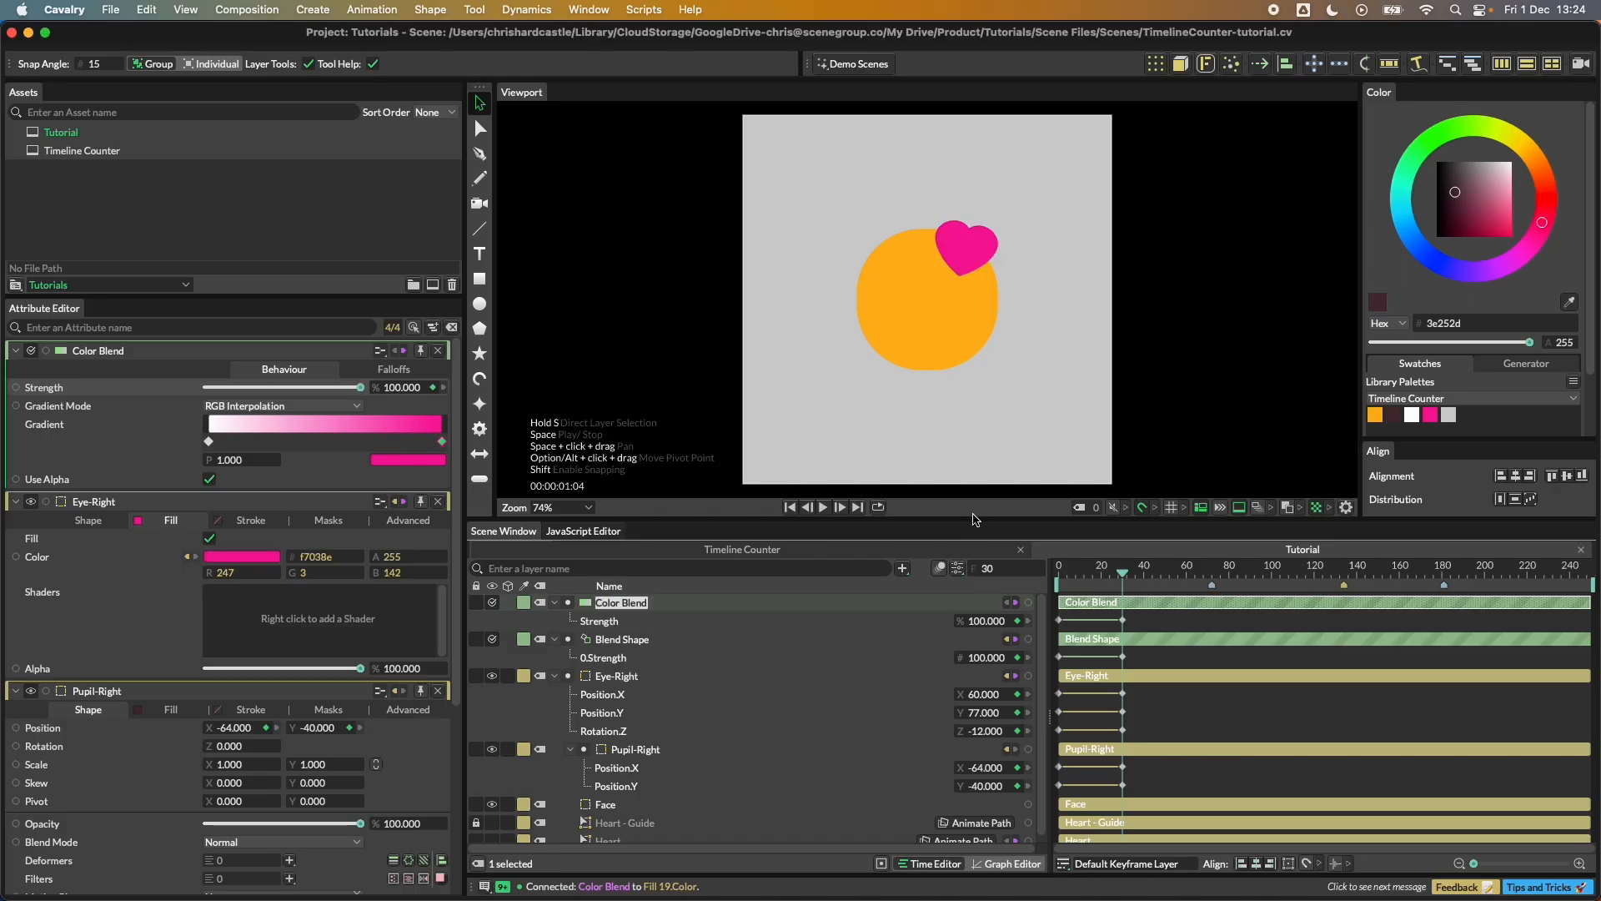
Step: Play the animation from the start to check the eye's shape and color transition
click(790, 507)
click(823, 507)
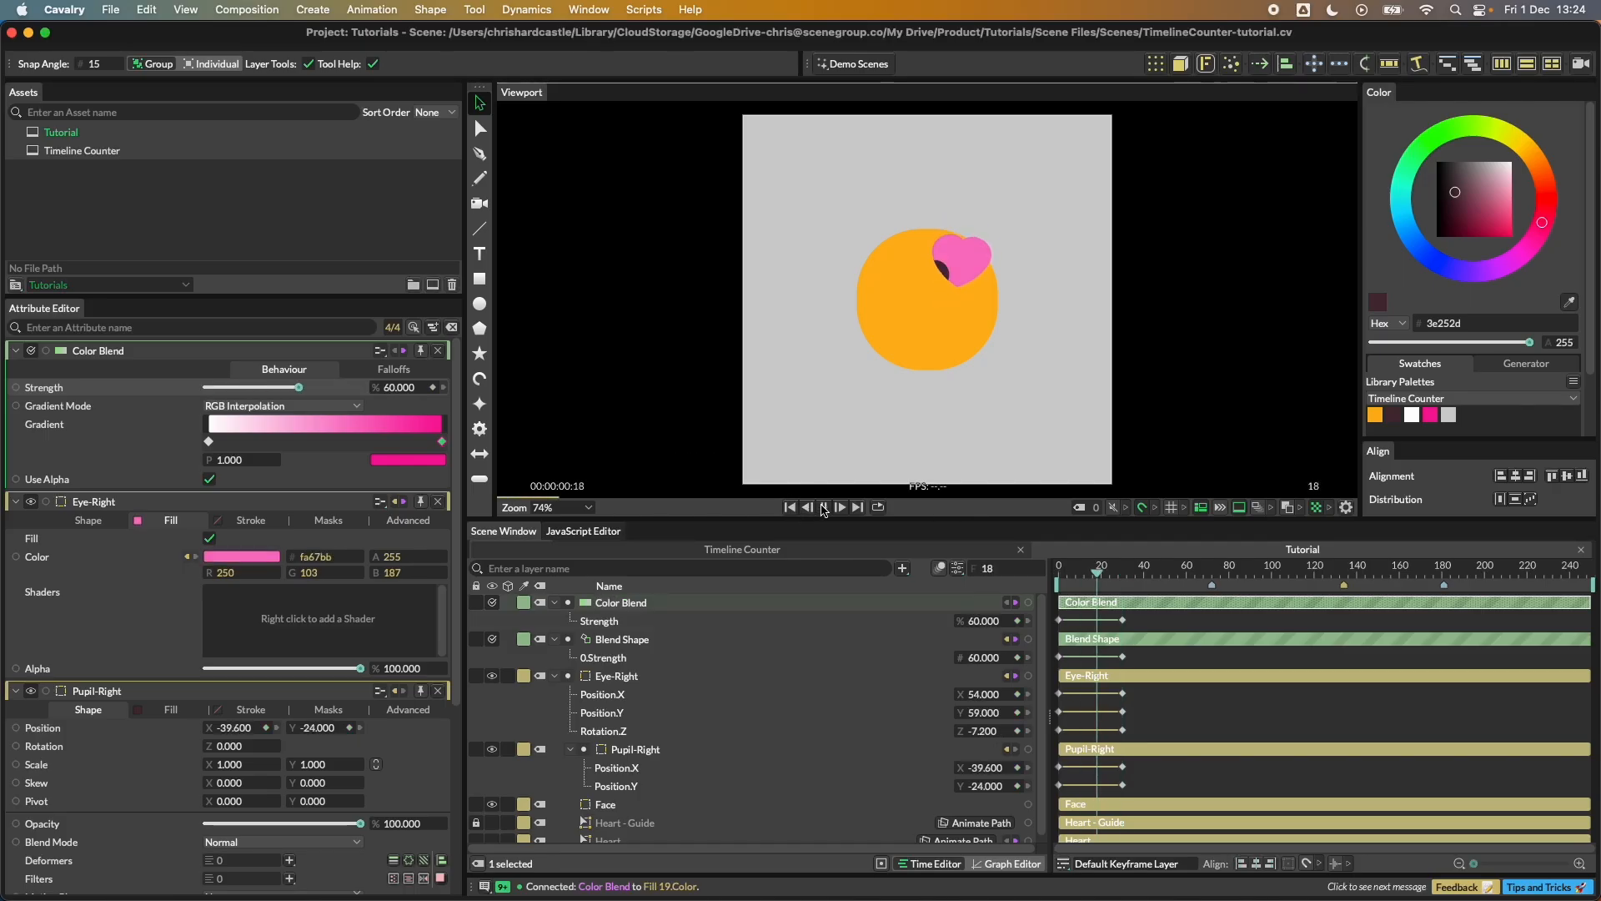
click(823, 507)
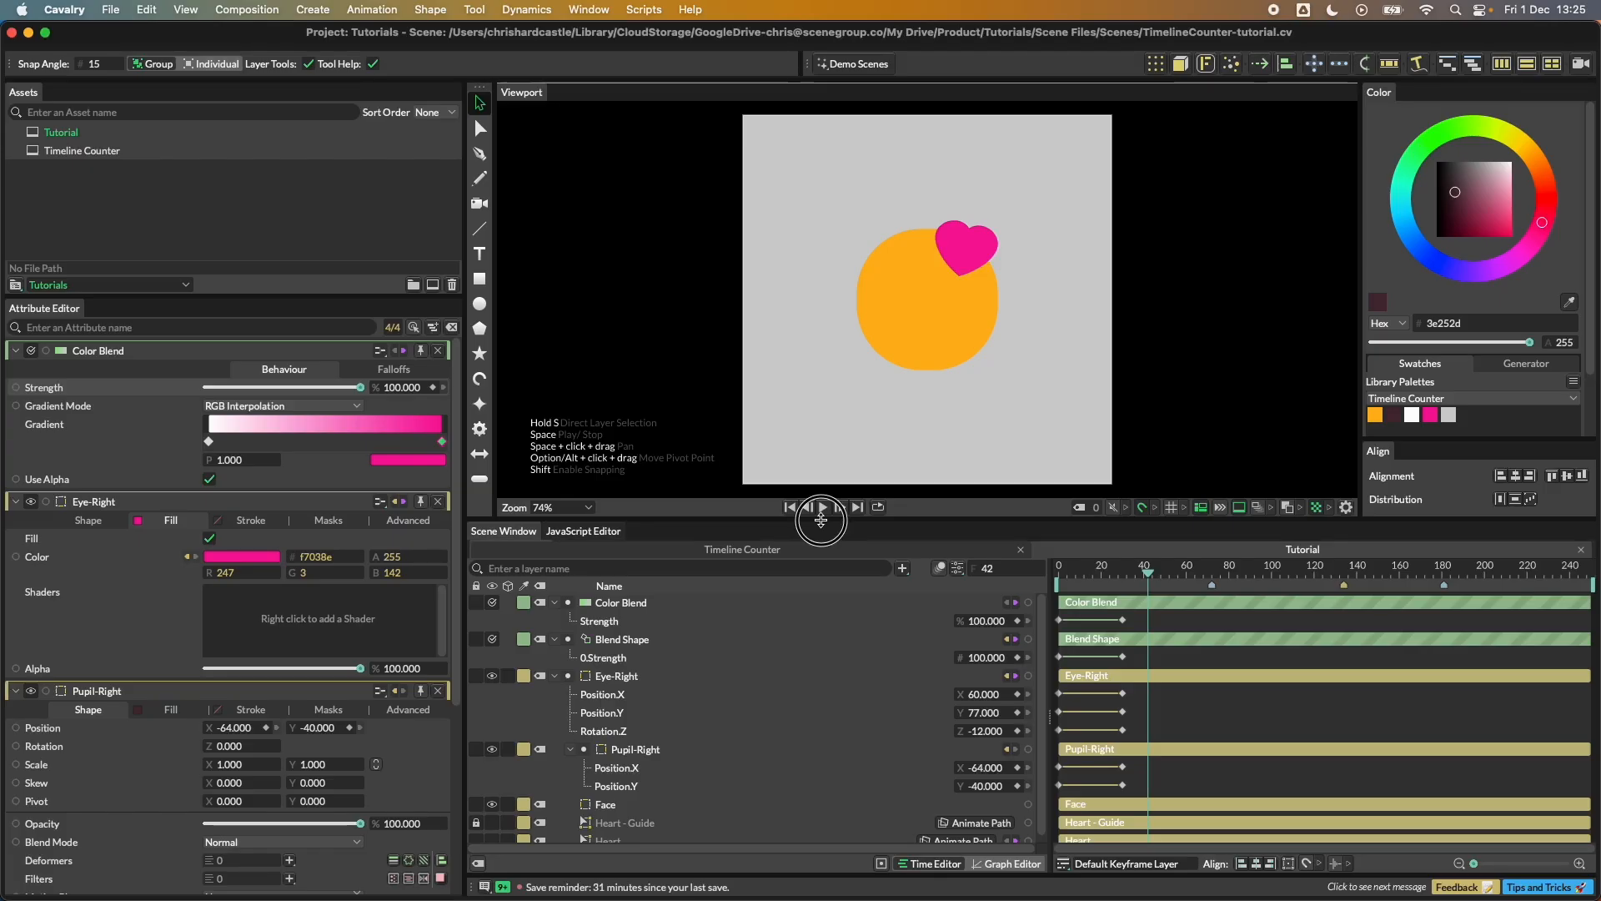
Step: Add an Animation Control utility to the composition and dismiss its hint
drag(820, 520, 821, 508)
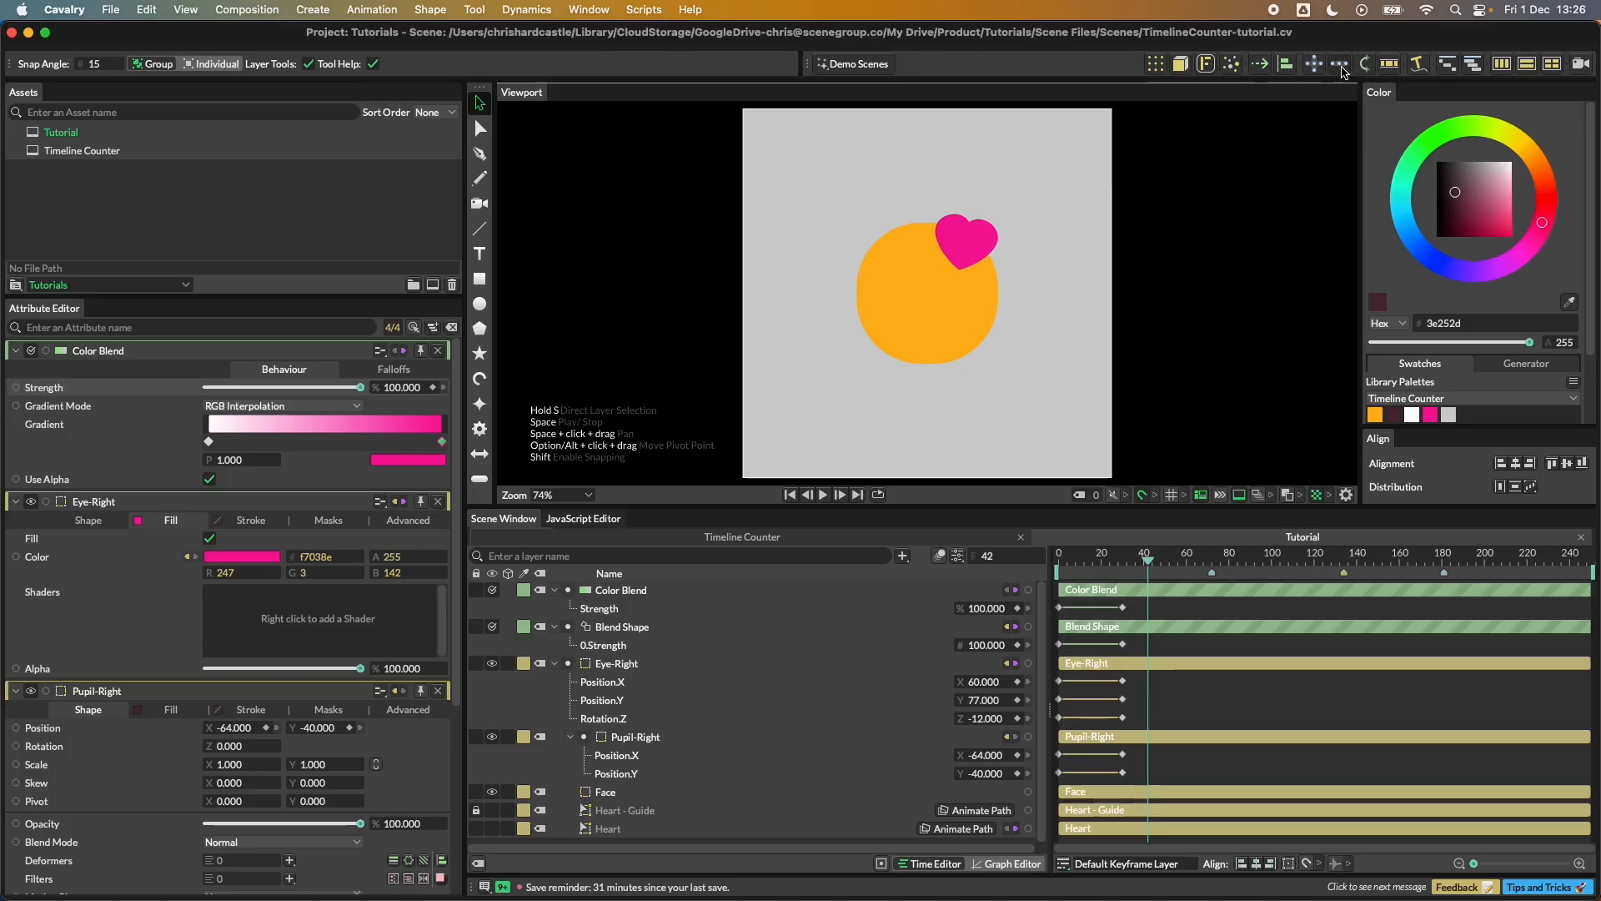
key(super+period)
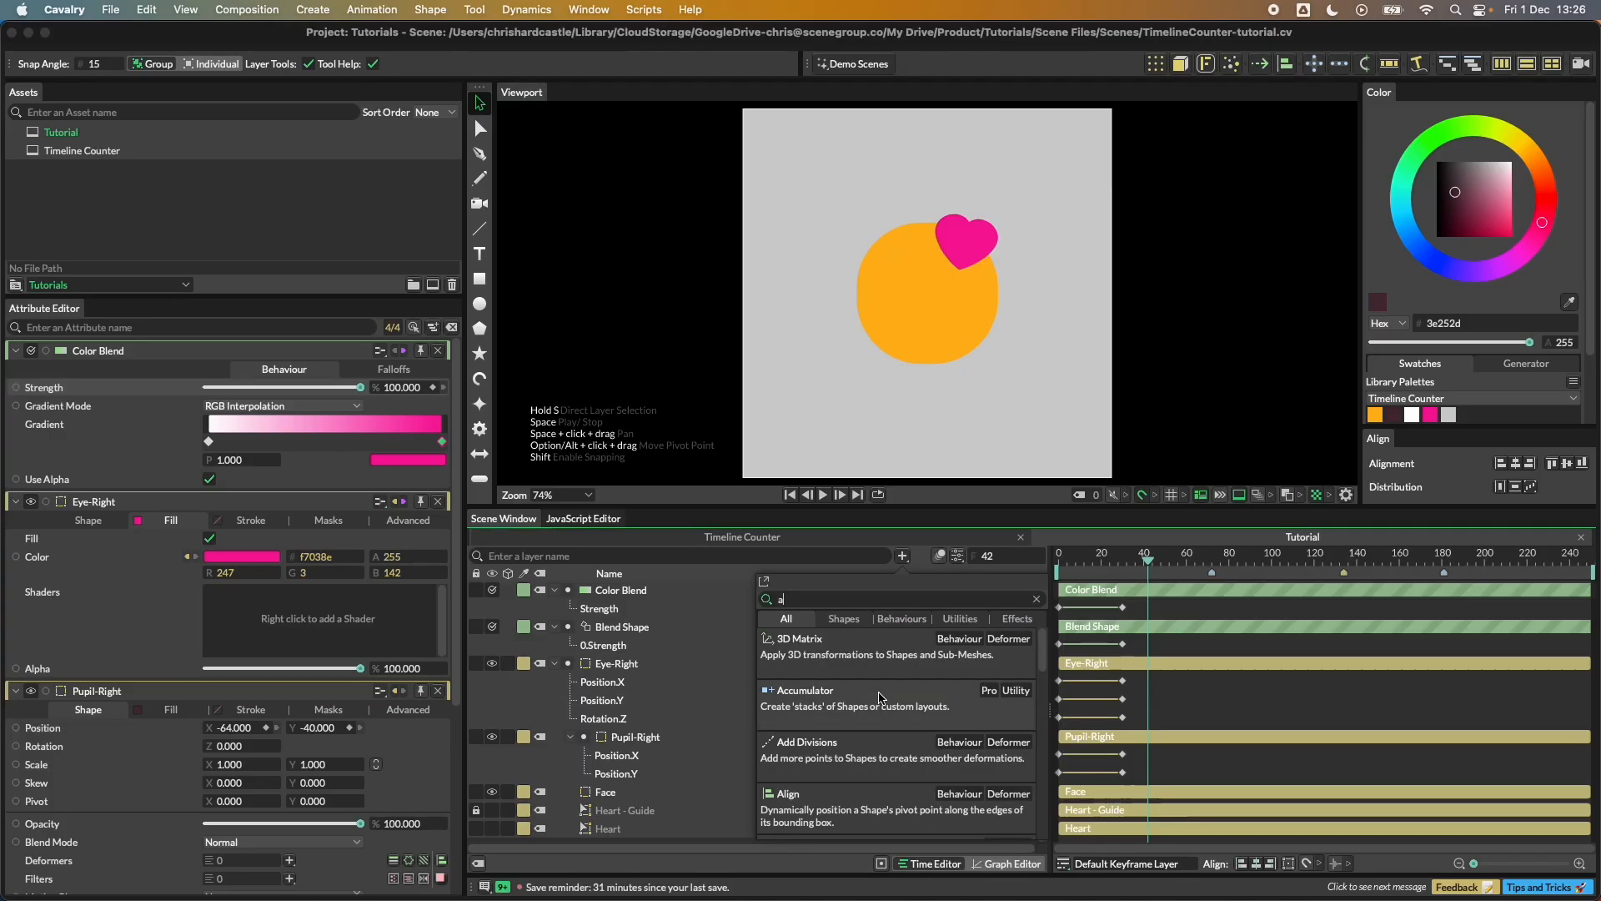
text(animat)
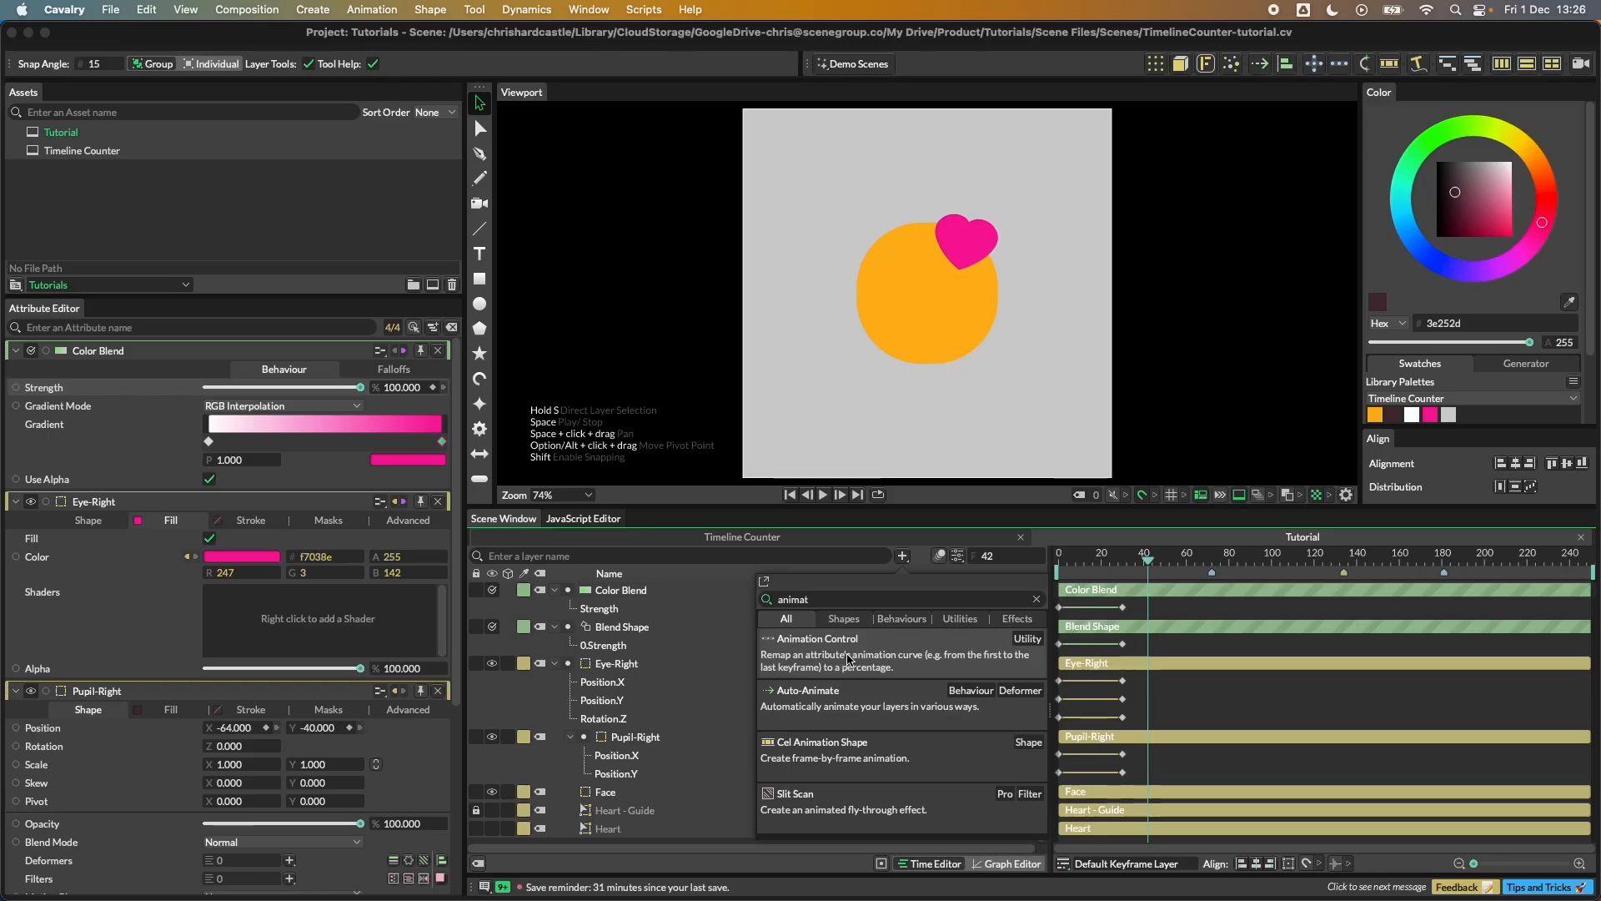
click(848, 659)
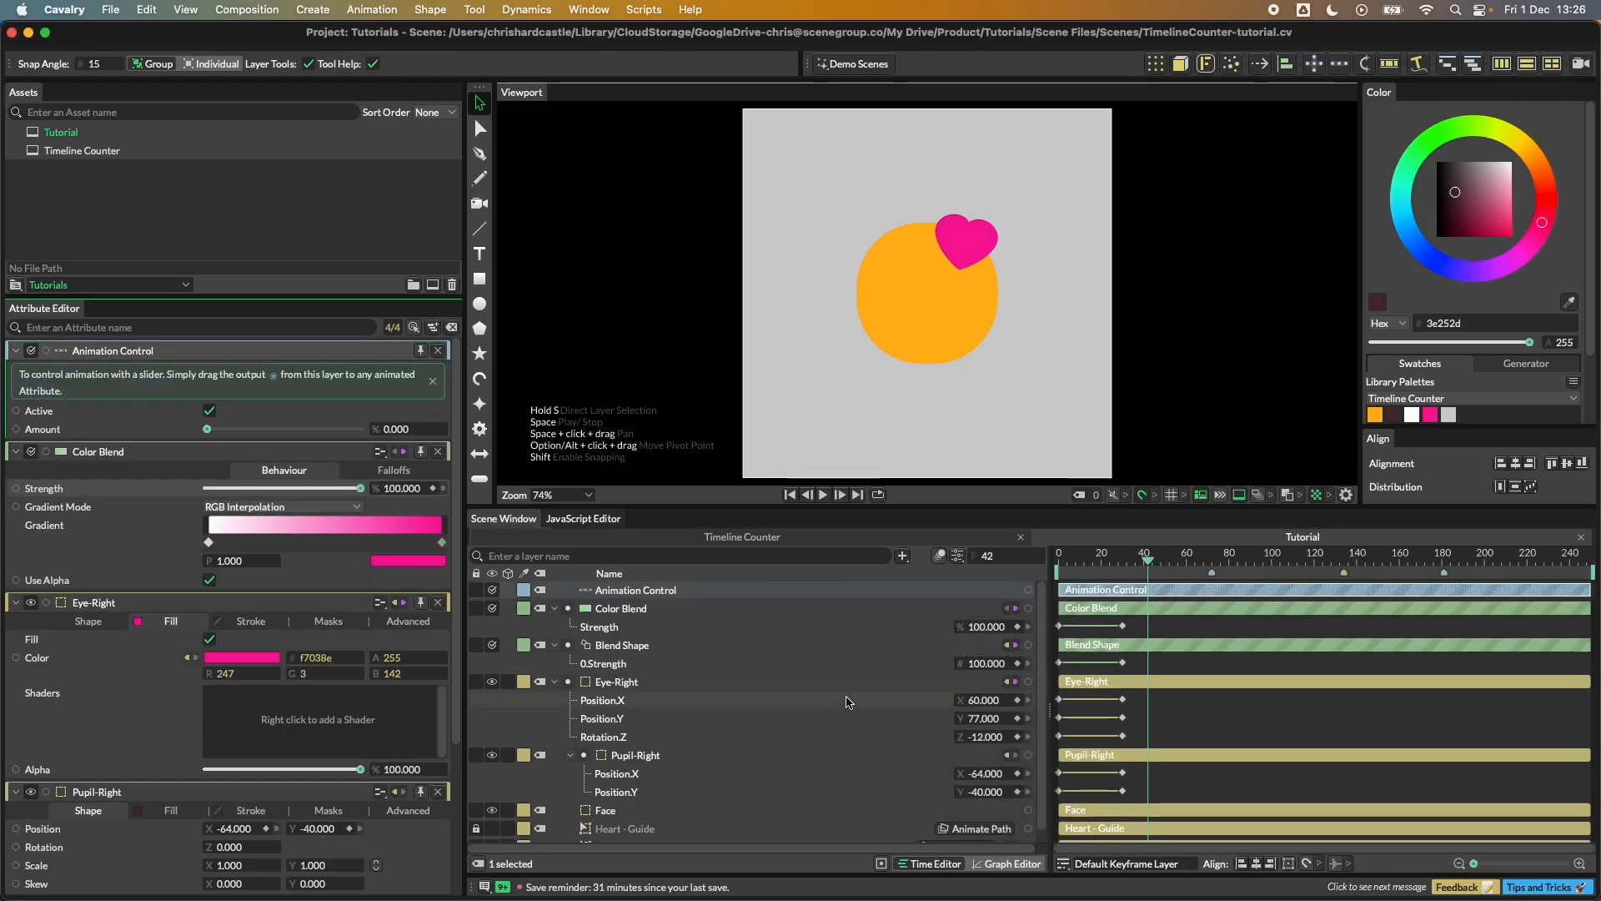
click(434, 383)
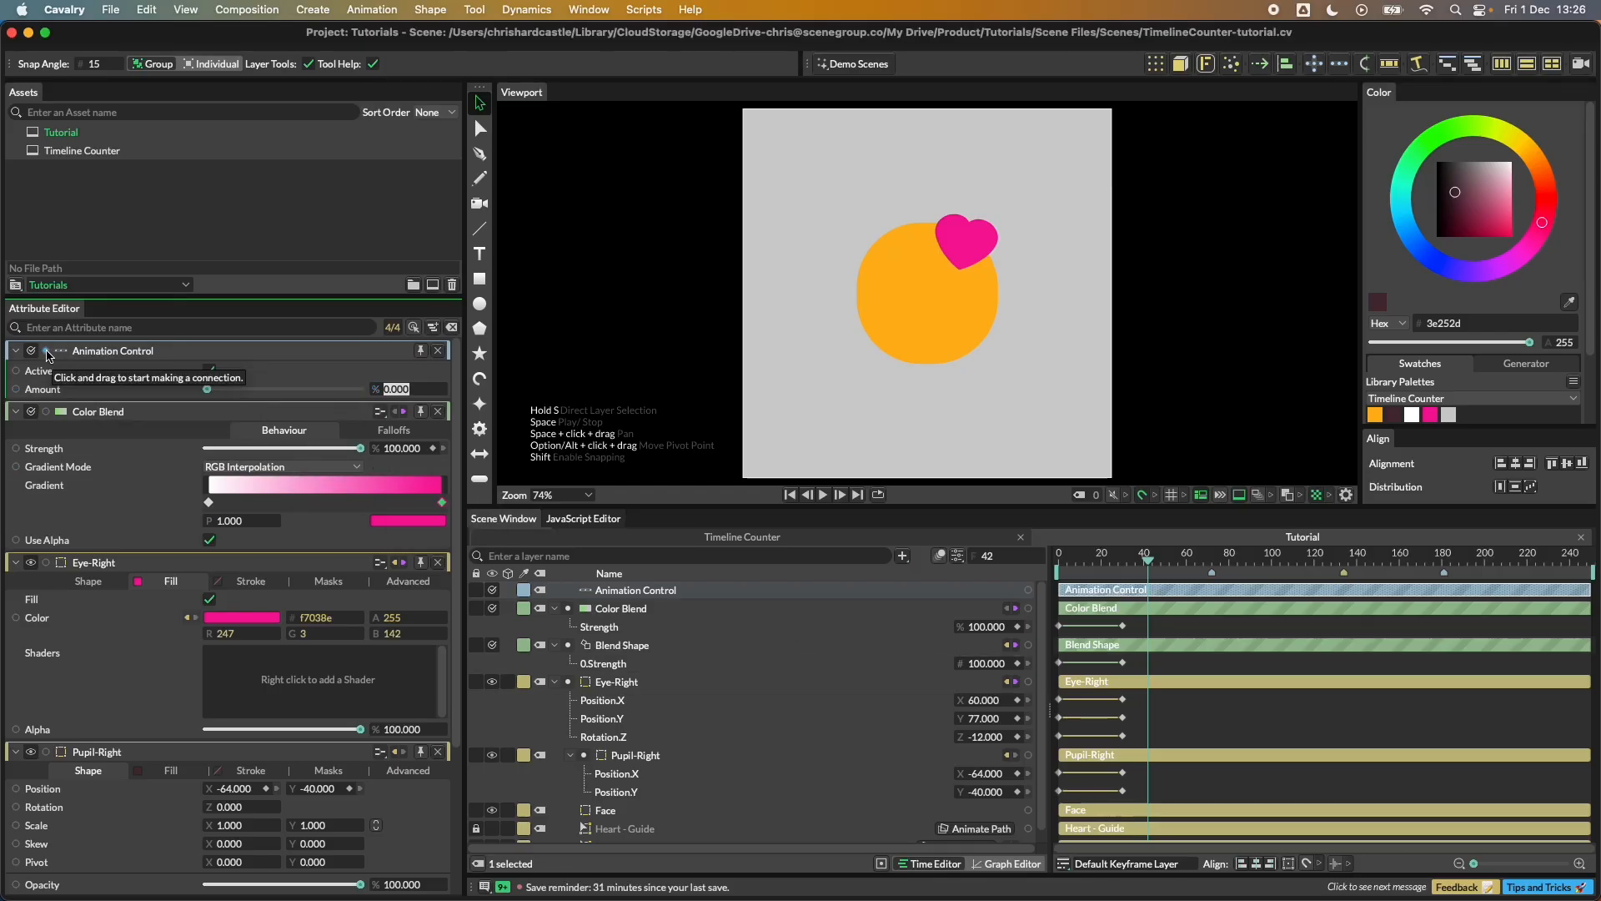
Step: Connect the Animation Control to Eye-Right's Position.X and test its Active option and Amount, leaving it active at 0
drag(47, 352, 989, 704)
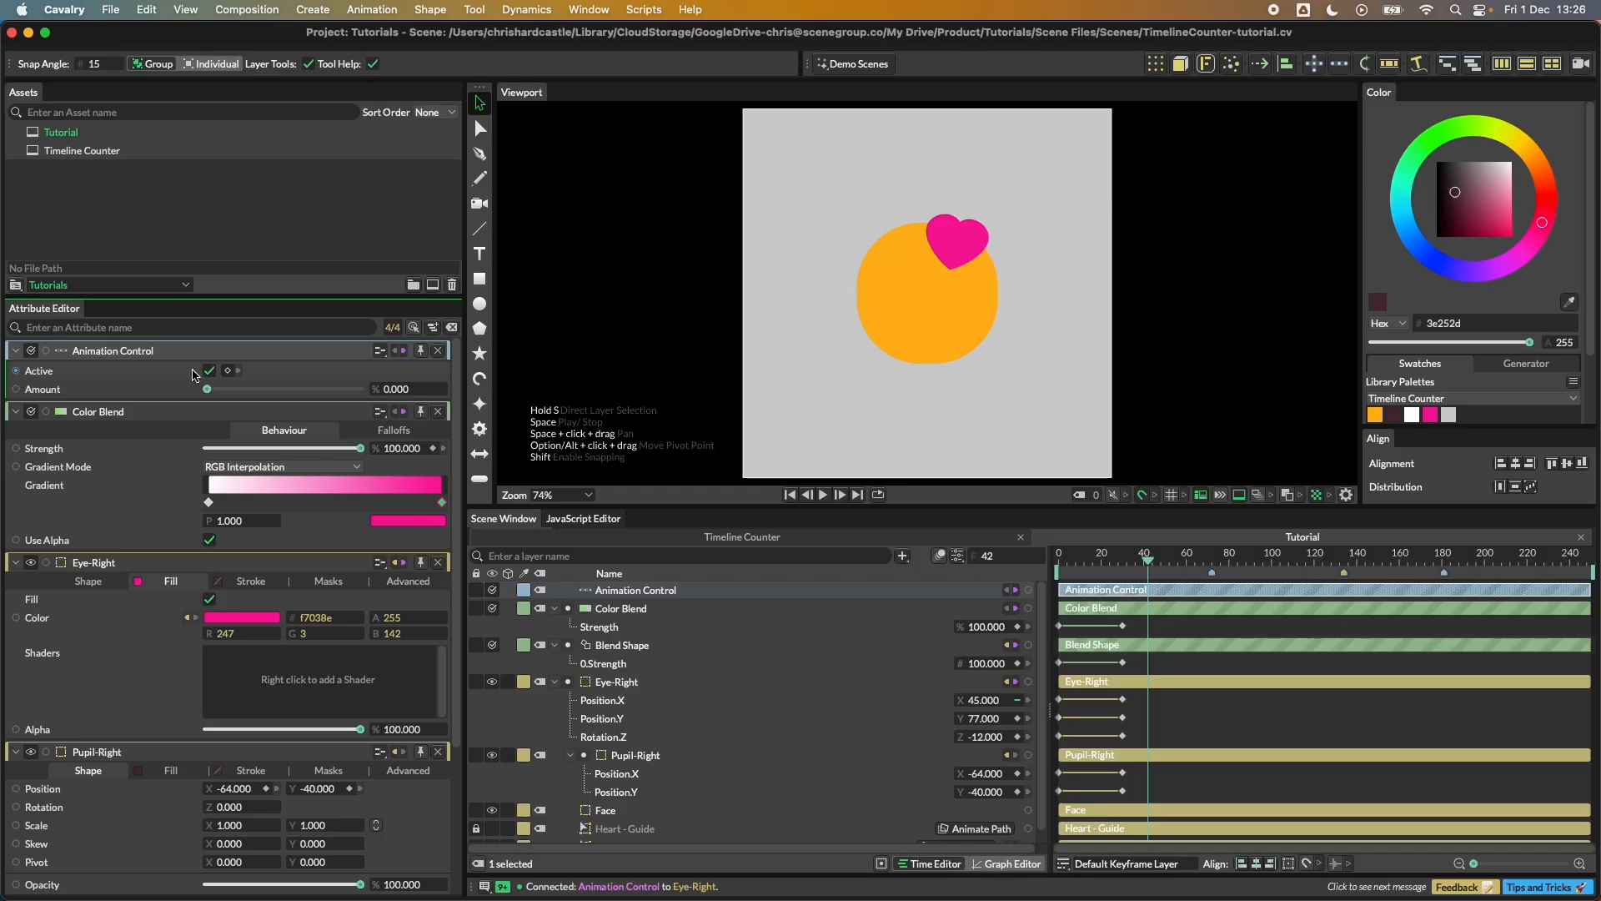
click(210, 372)
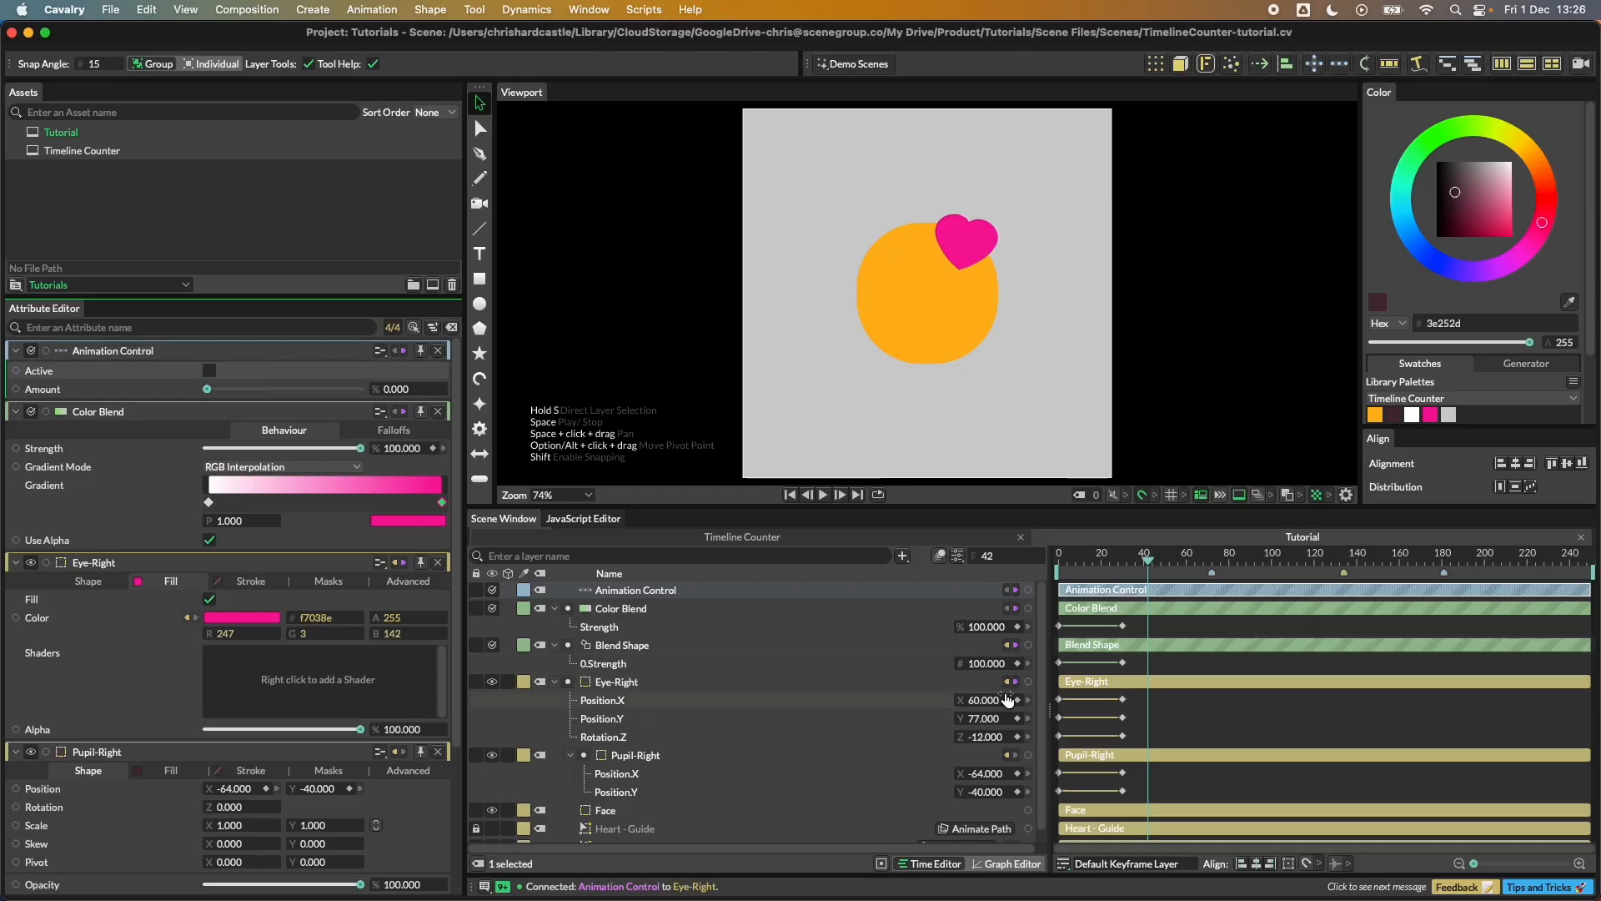
click(209, 370)
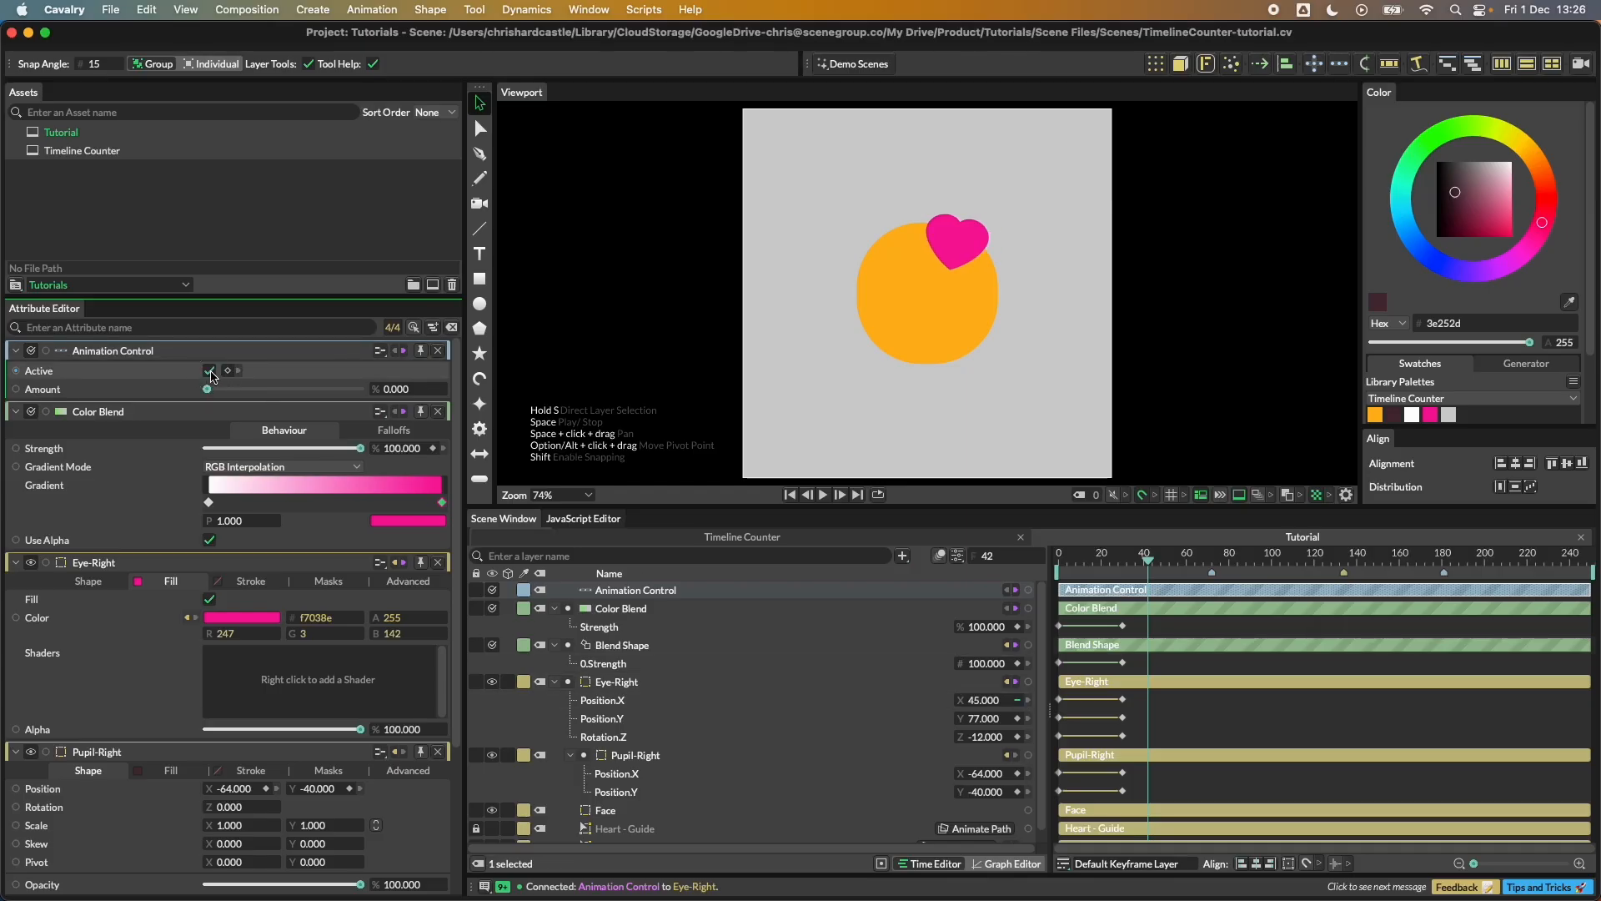
mouse_move(209, 392)
mouse_down()
mouse_move(380, 390)
mouse_move(192, 391)
mouse_move(431, 392)
mouse_move(133, 392)
mouse_move(450, 389)
mouse_move(181, 393)
mouse_up()
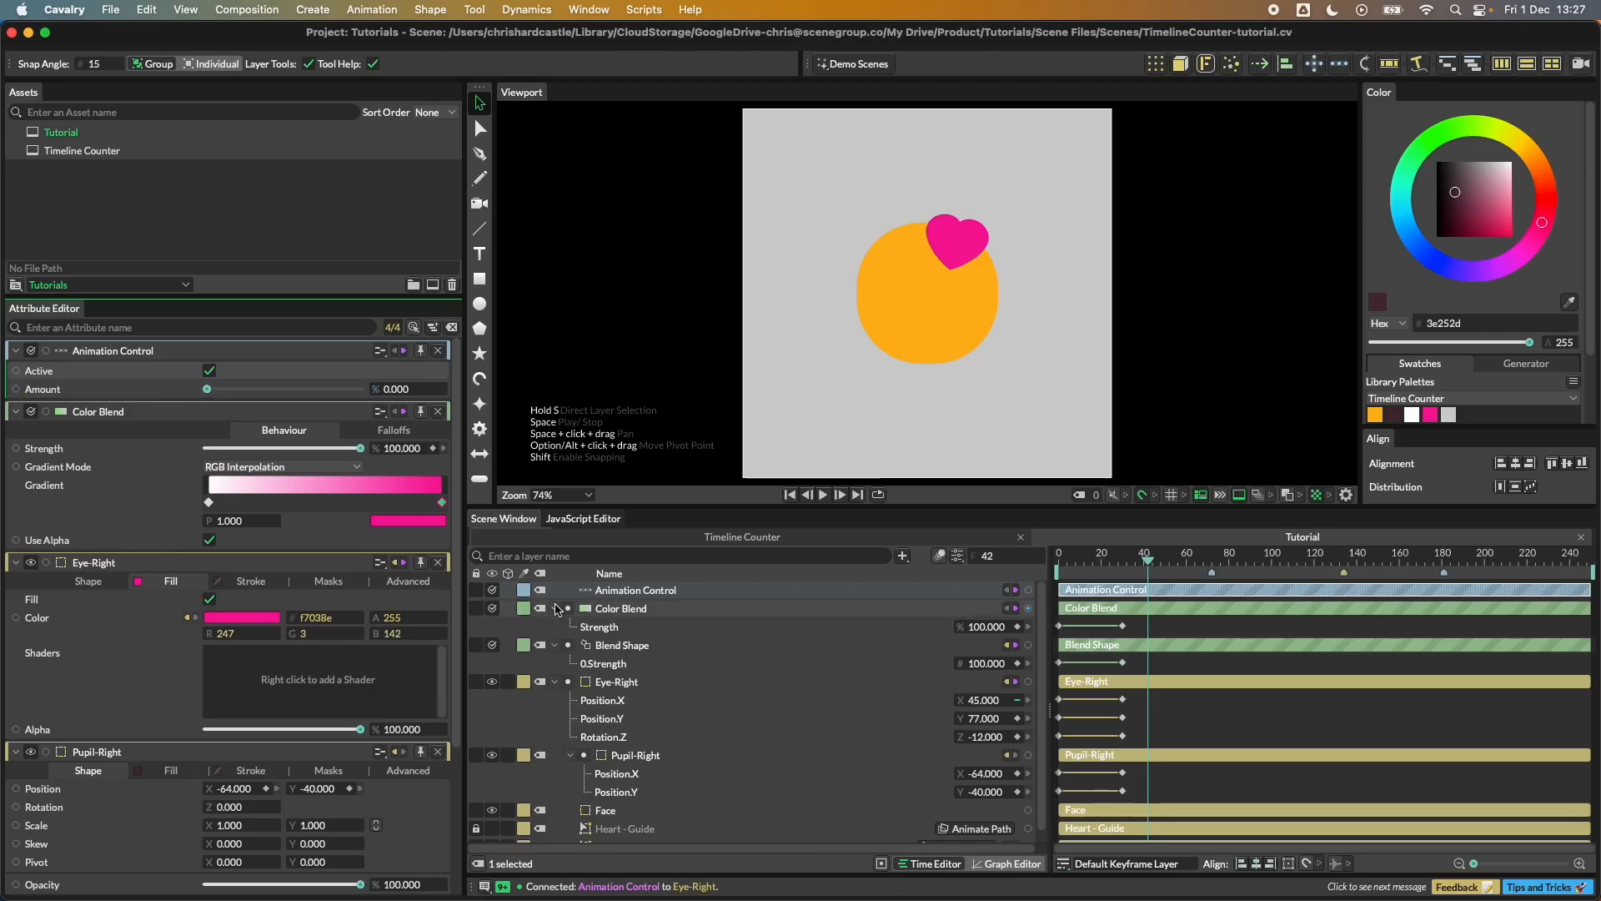
Step: Connect the Animation Control to the Color Blend and Blend Shape Strengths, Eye-Right's Position.Y and Rotation.Z, and Pupil-Right's Position.X and Position.Y, and test its Amount
drag(1027, 590, 984, 664)
drag(1030, 592, 984, 719)
drag(1027, 590, 986, 737)
drag(1024, 592, 984, 773)
drag(1028, 595, 984, 792)
mouse_move(207, 389)
mouse_down()
mouse_move(417, 401)
mouse_move(161, 401)
mouse_move(297, 400)
mouse_move(193, 398)
mouse_up()
Step: Duplicate the Eye-Right layer together with its pupil
drag(939, 506, 936, 453)
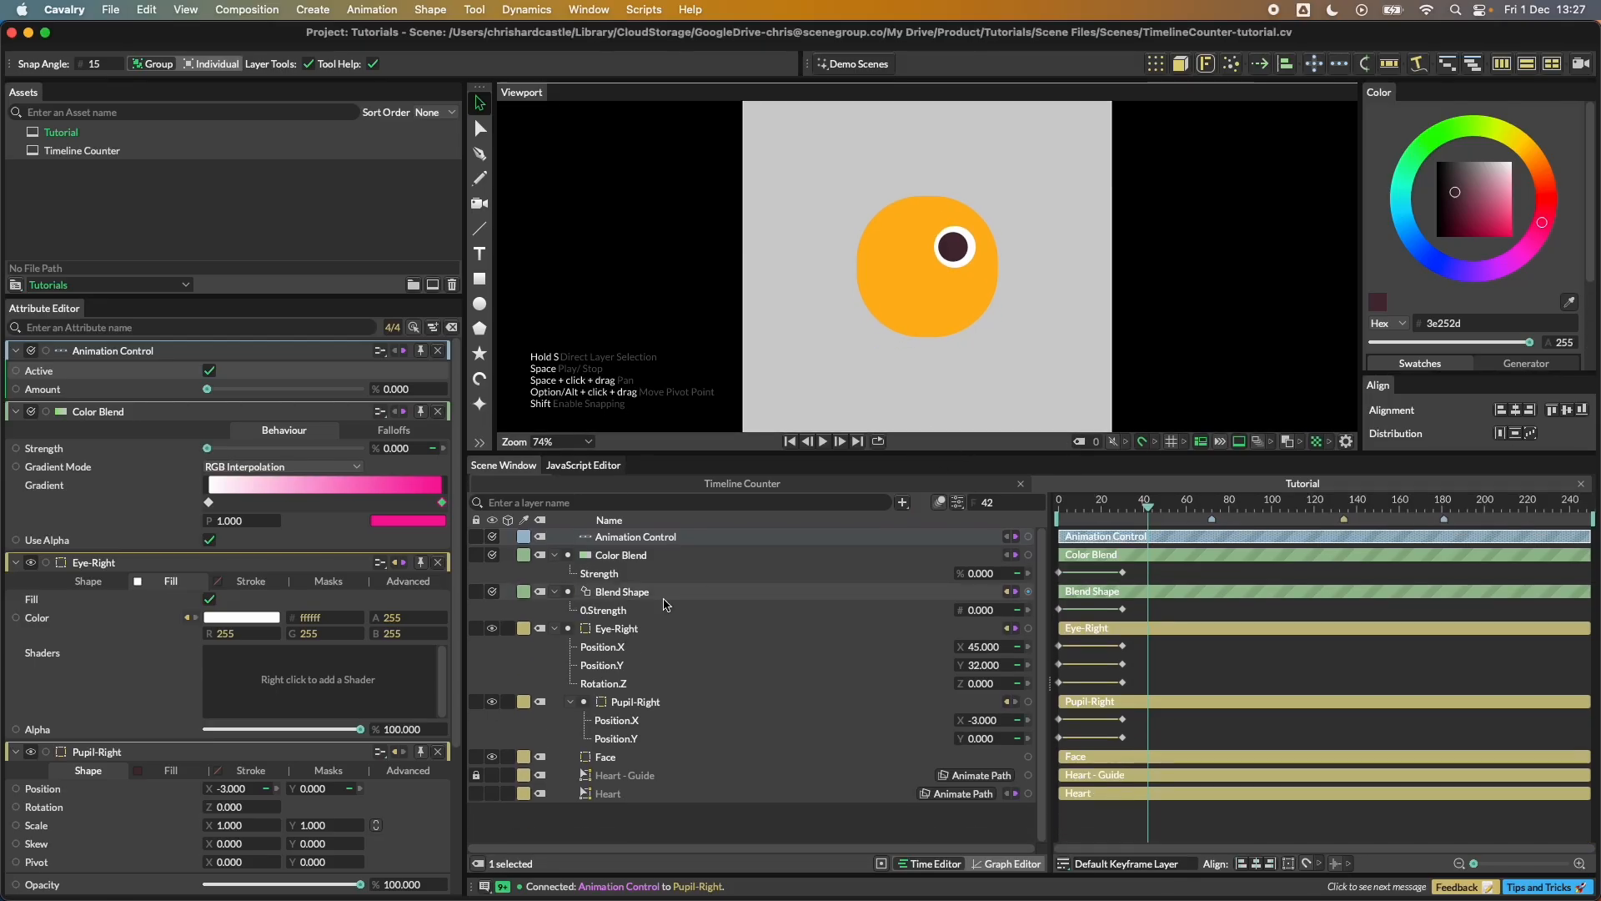
click(638, 628)
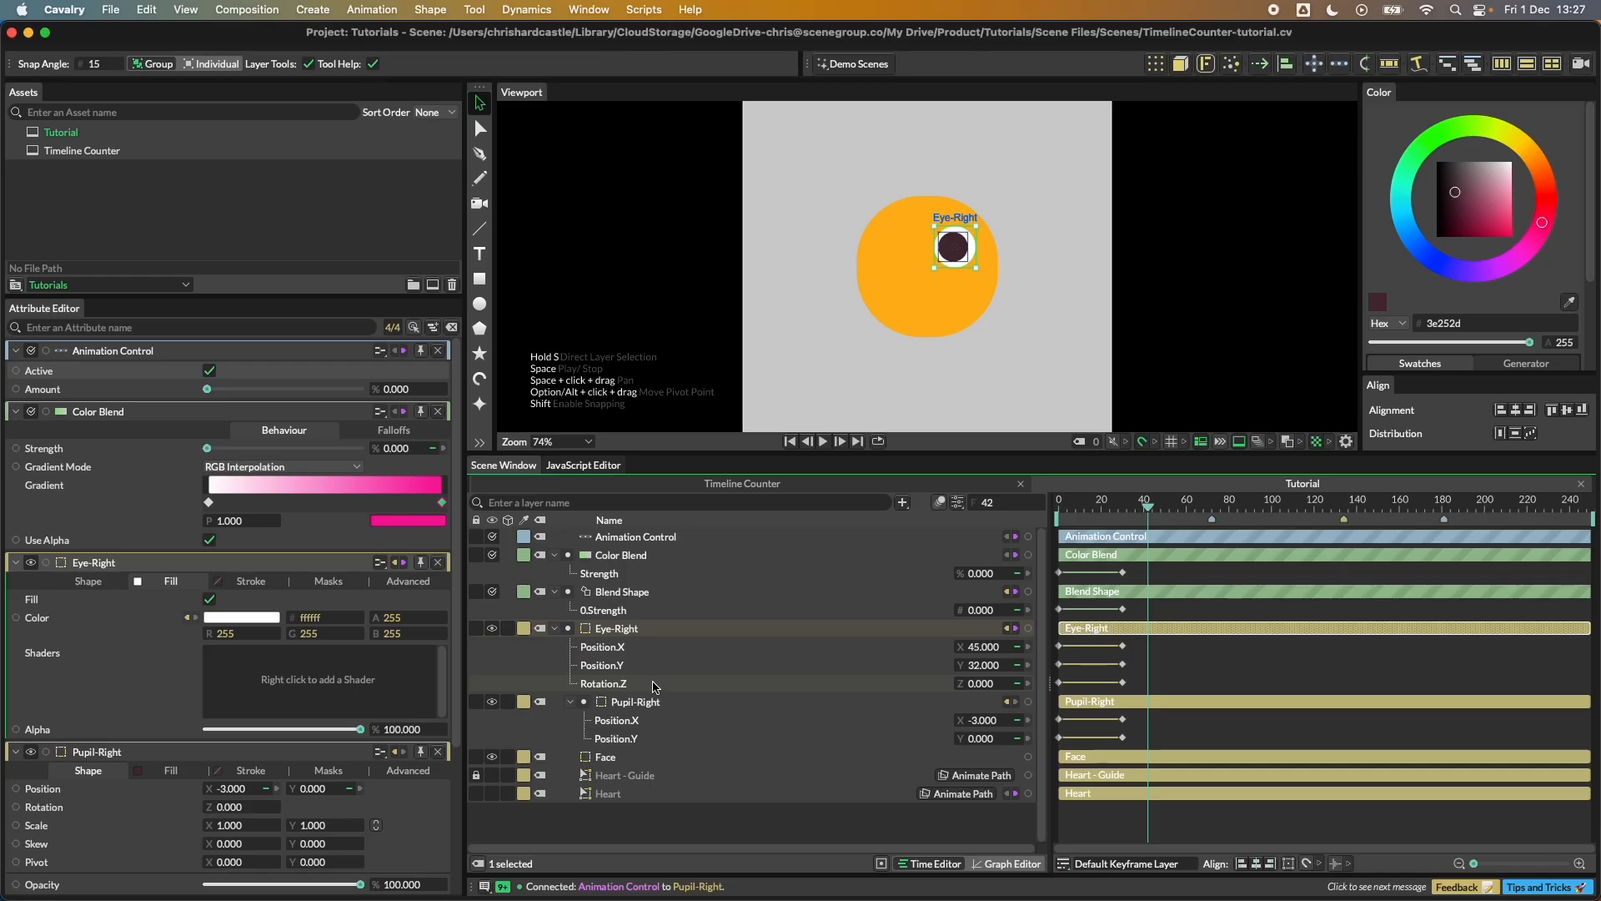
key(super+d)
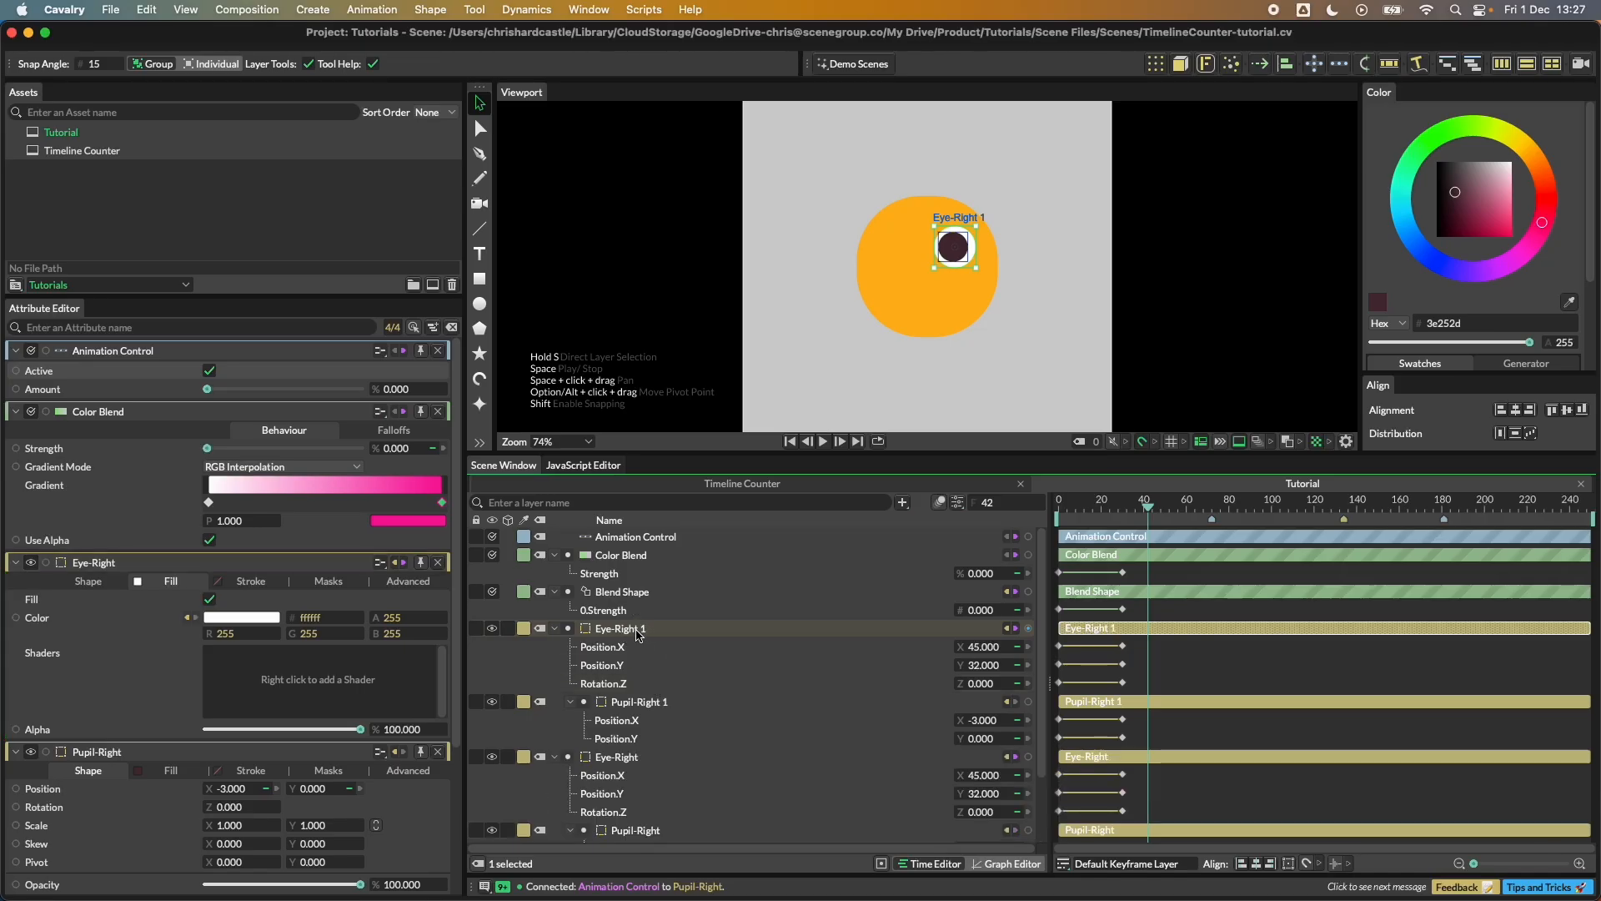
Step: Rename the duplicated eye layer as Eye-Left and its duplicated pupil as Pupil-Left
double_click(638, 634)
key(BackSpace)
key(BackSpace)
click(650, 703)
double_click(651, 703)
key(BackSpace)
key(BackSpace)
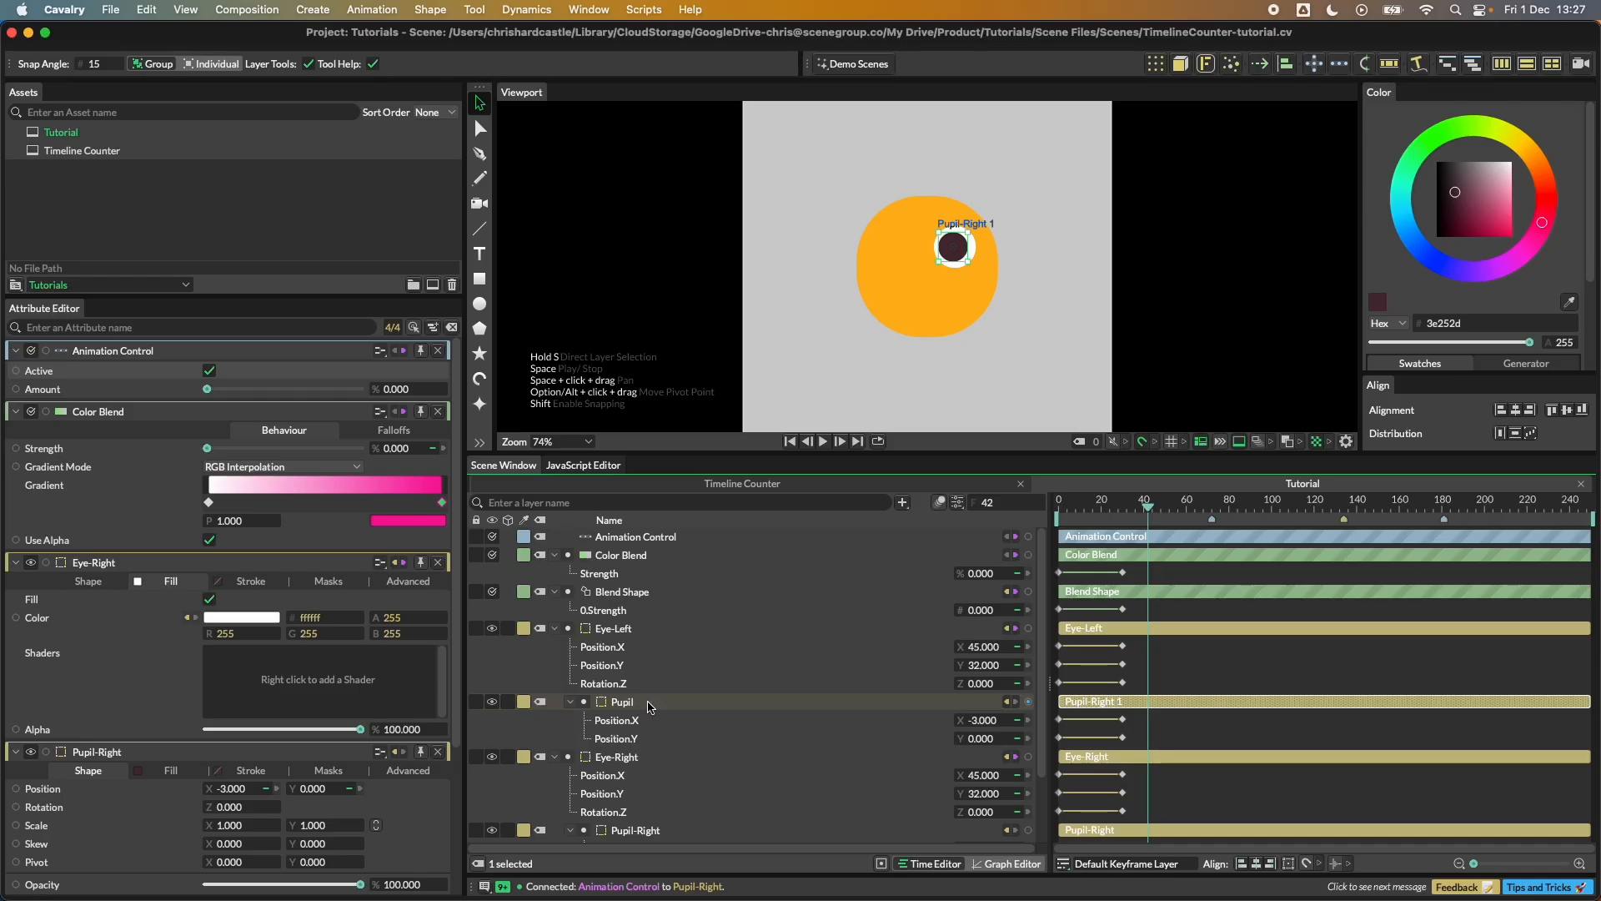
text(Left)
key(Return)
Step: At frame 0, set Eye-Left's Position.X to -45 and Pupil-Left's Position.X to 3
click(1059, 505)
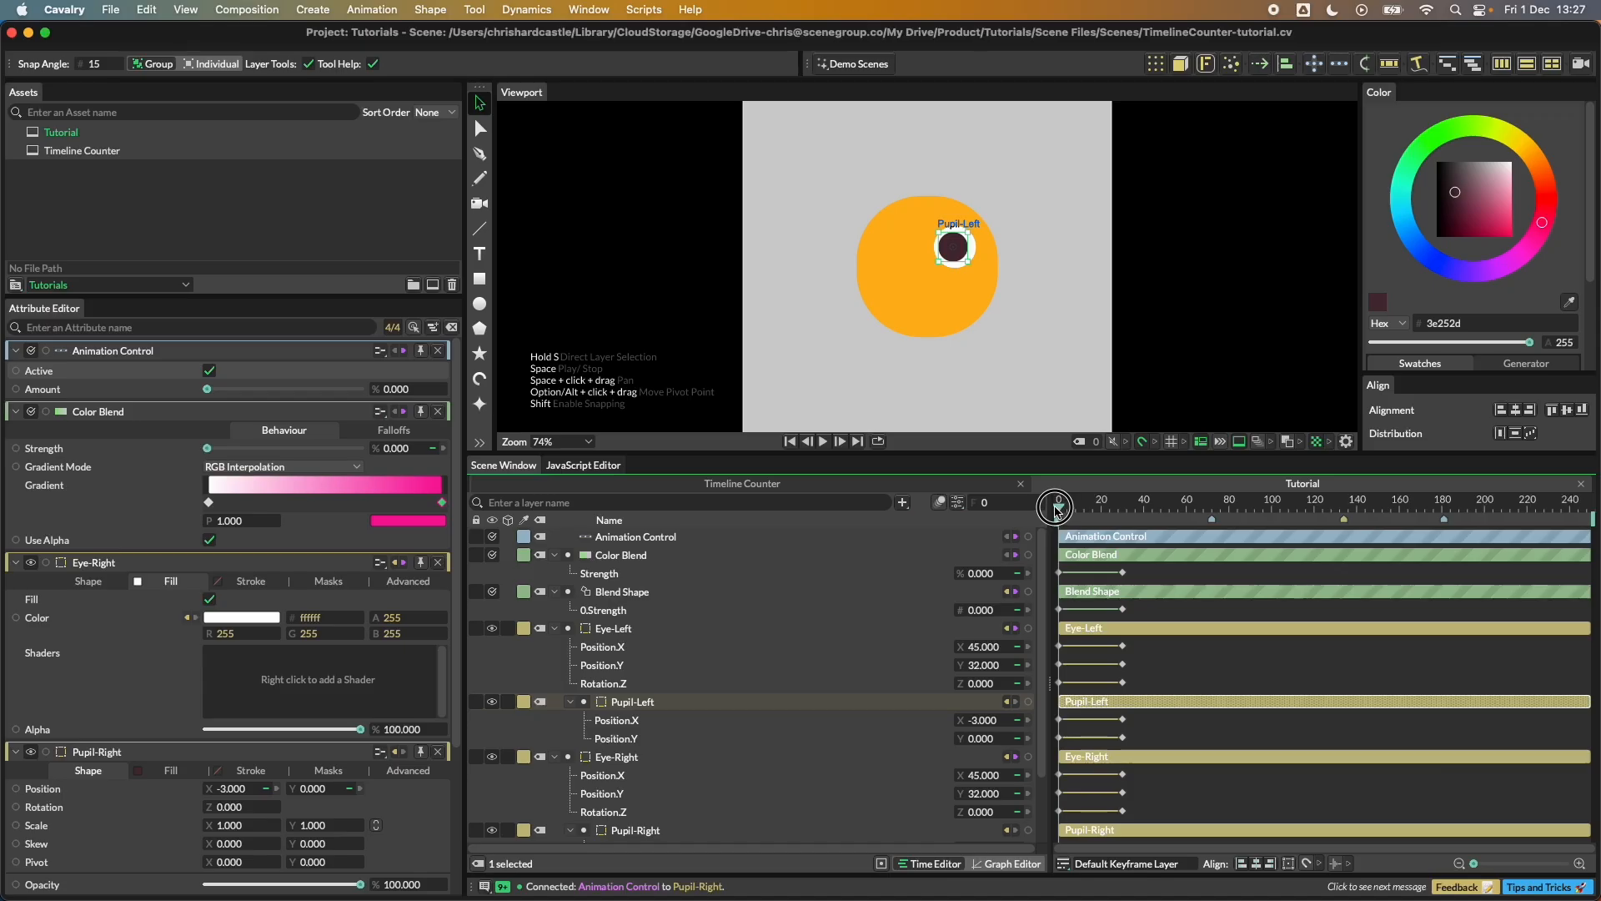
click(992, 649)
text(-45)
key(Return)
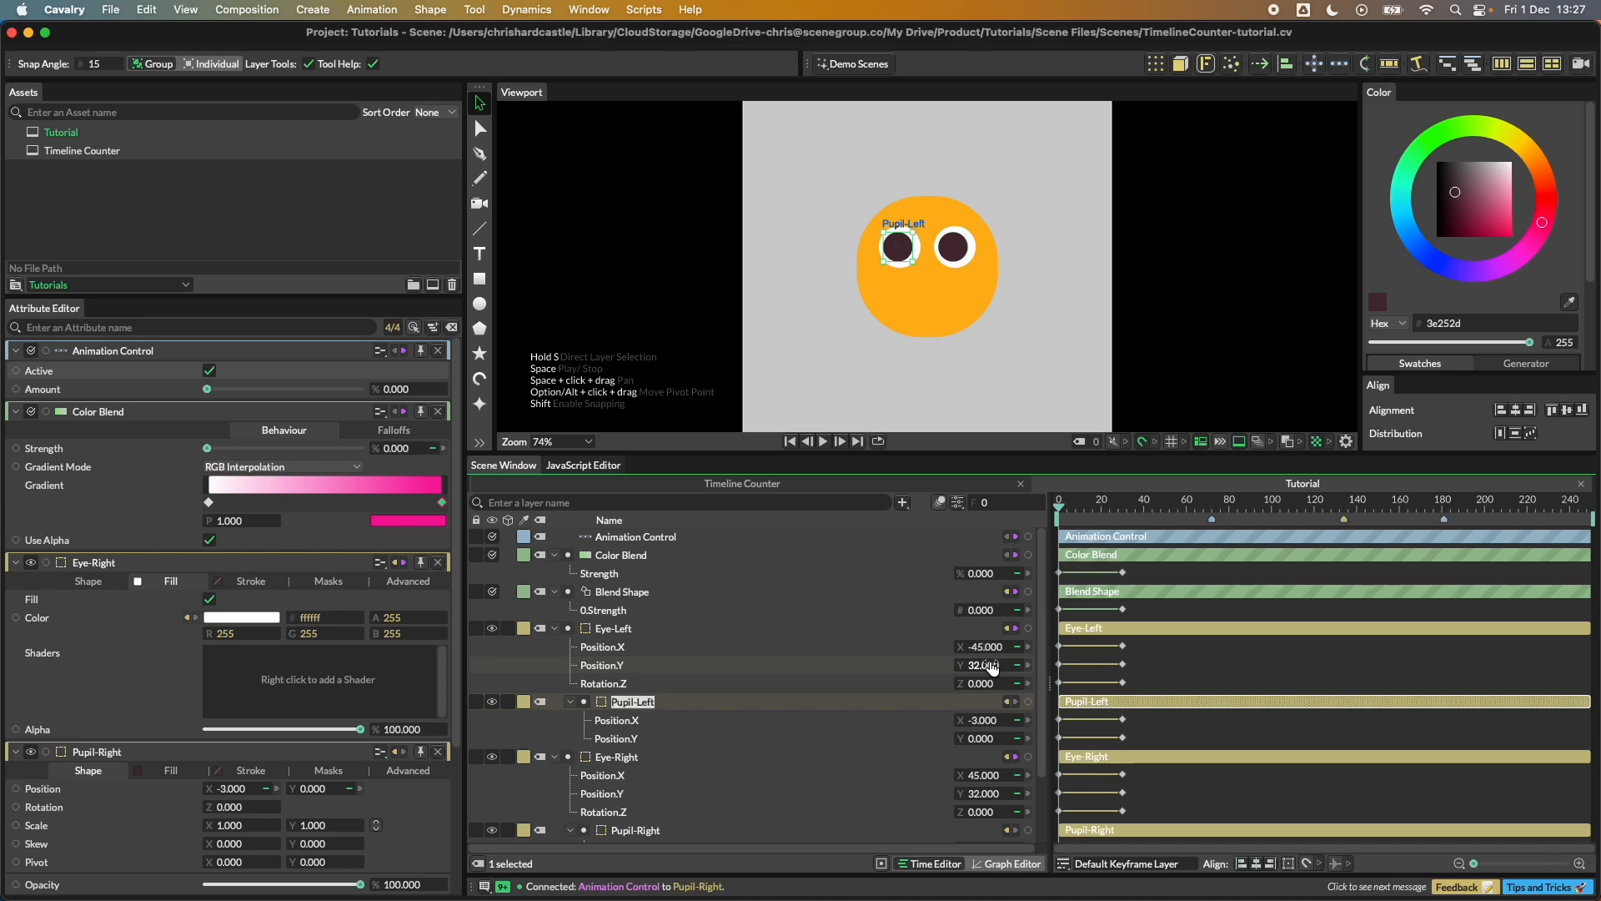
double_click(987, 722)
text(3)
key(Return)
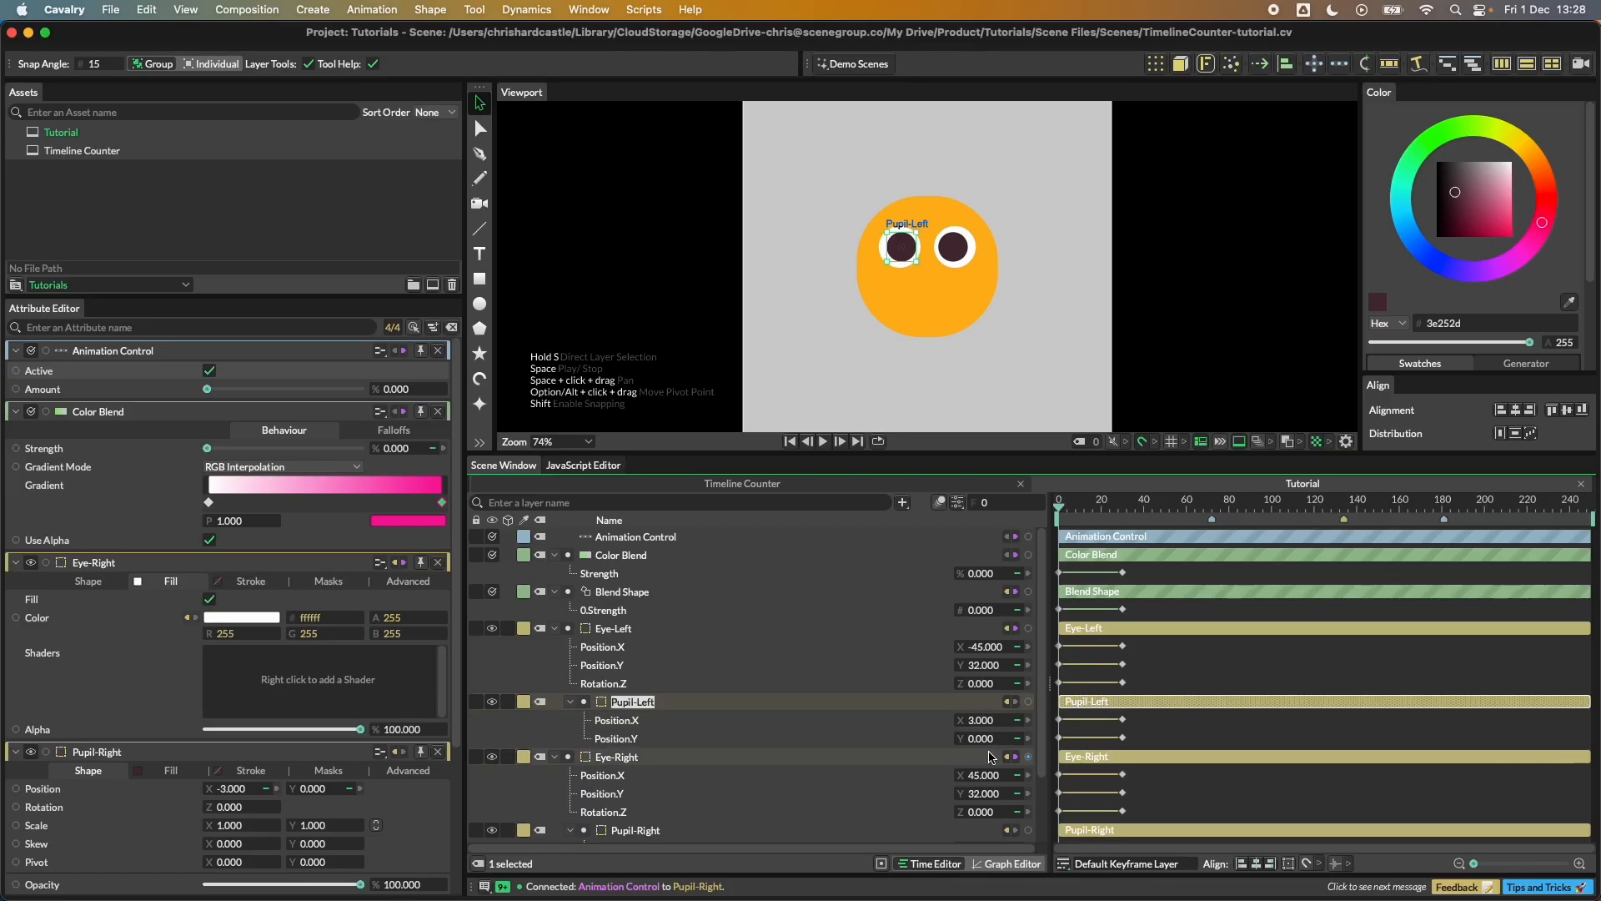
Step: At frame 30, deactivate the Animation Control and set Eye-Left's Position.X to -60 and Rotation.Z to 12, and Pupil-Left's Position.X to 64
drag(1060, 508, 1124, 511)
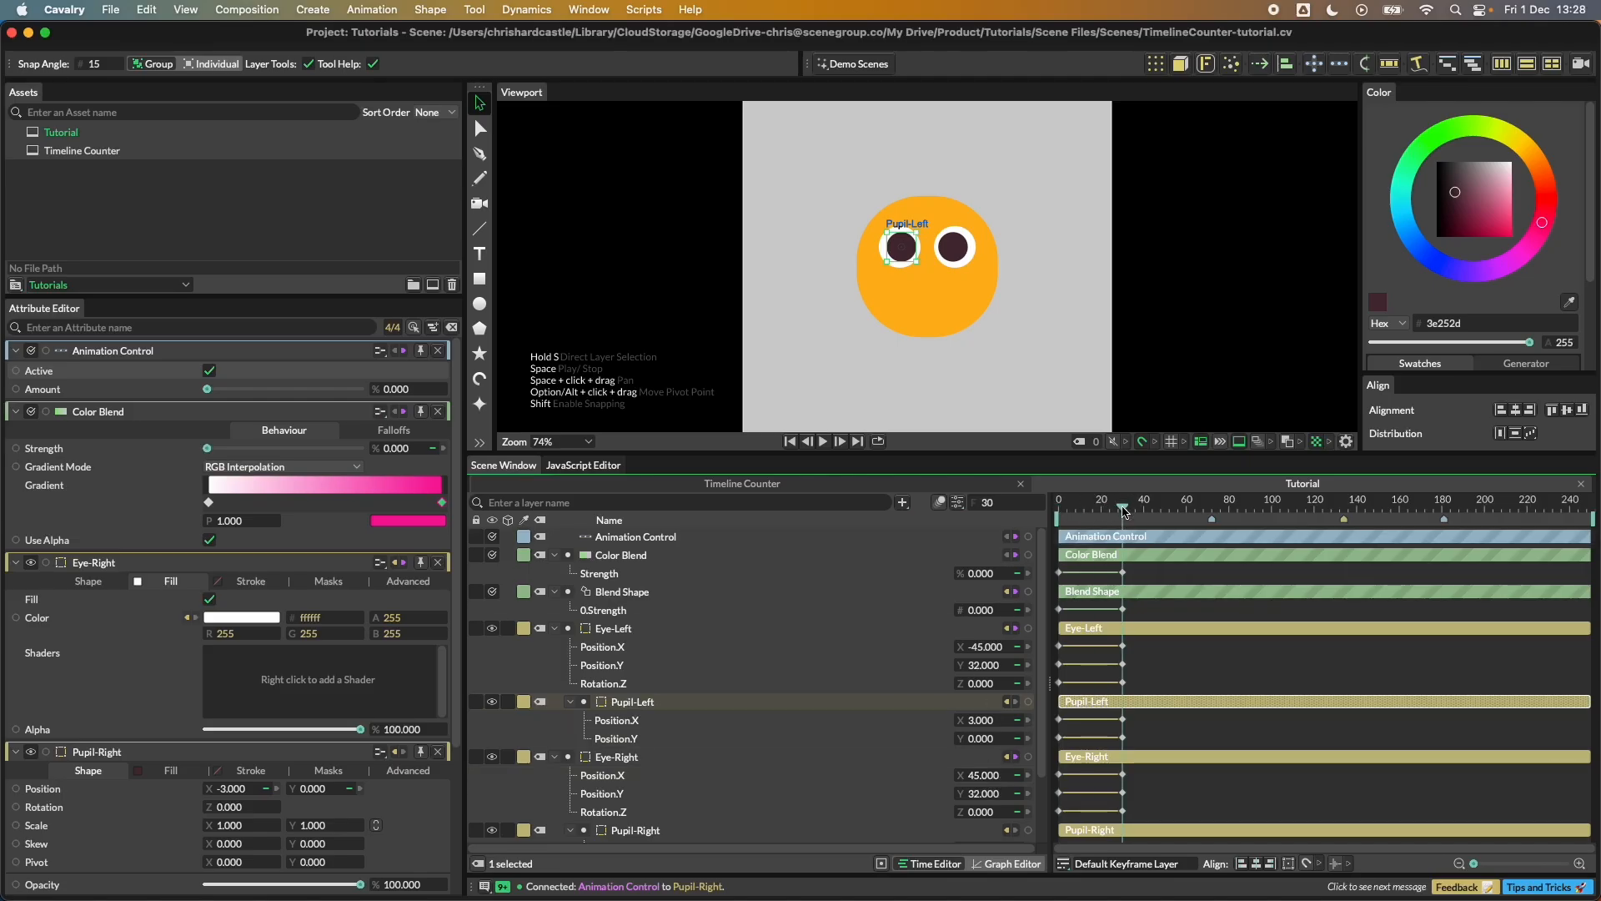
click(209, 370)
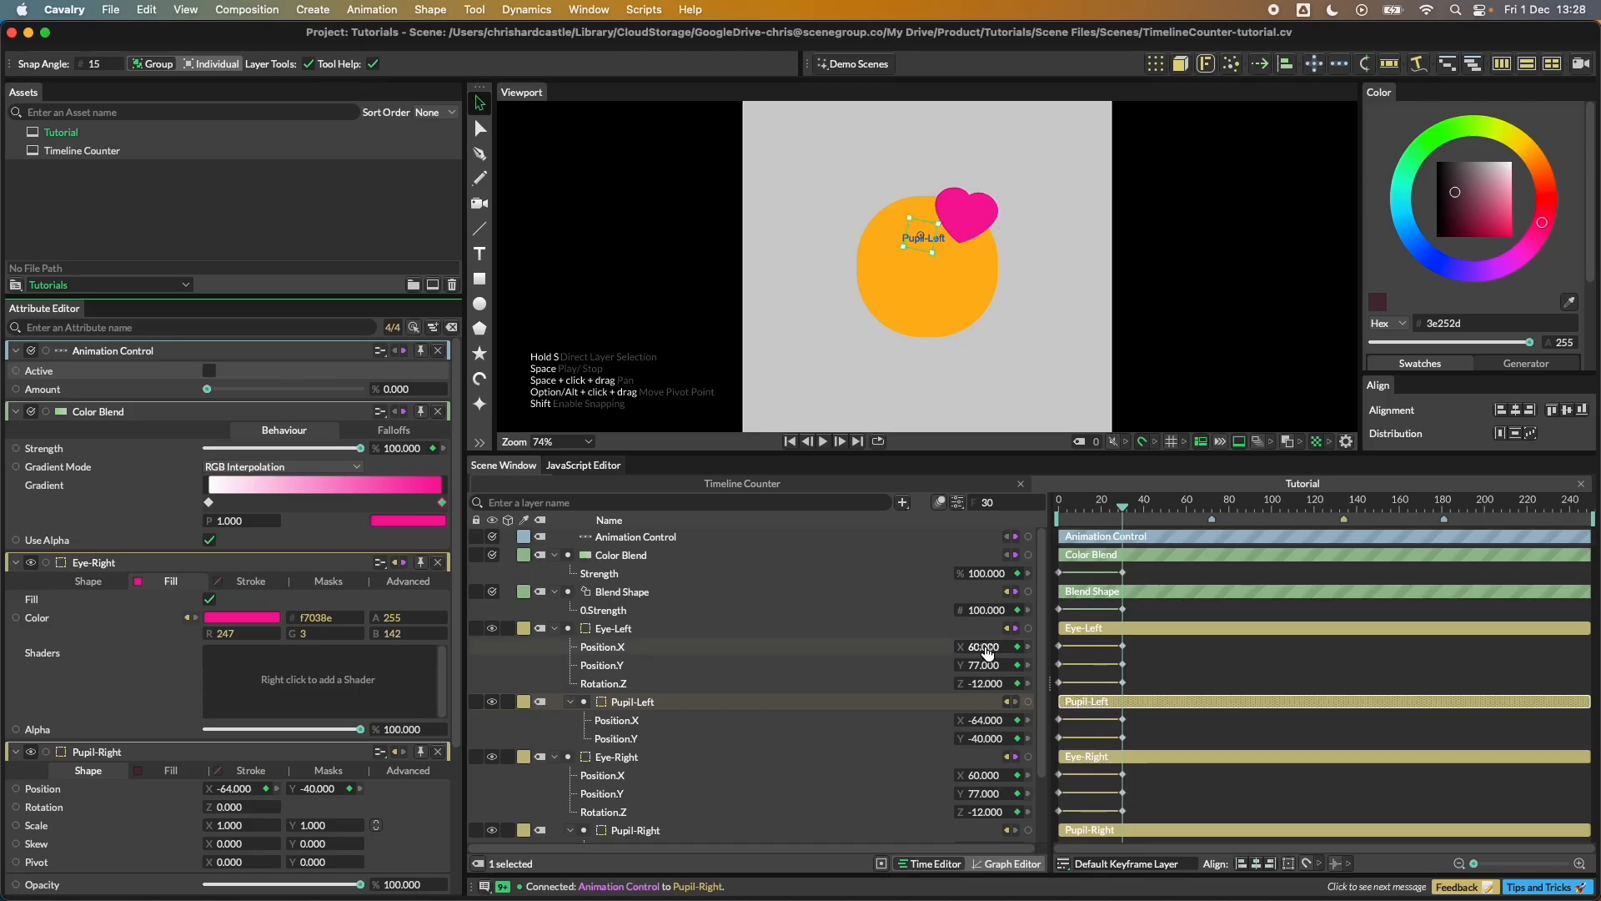
click(991, 648)
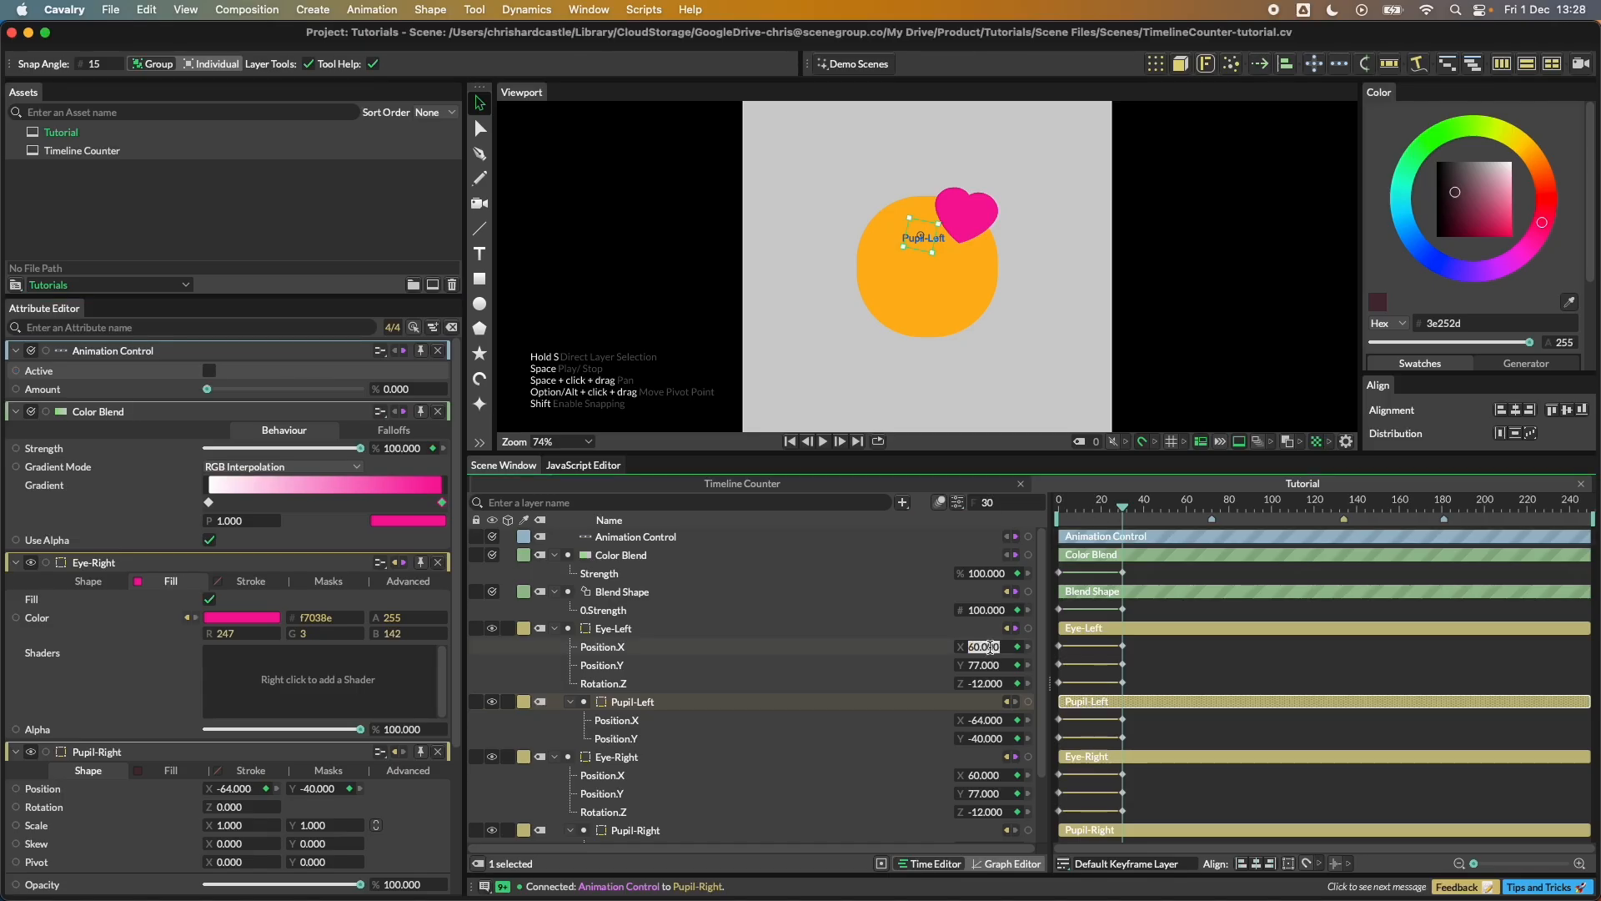
text(-60)
key(Return)
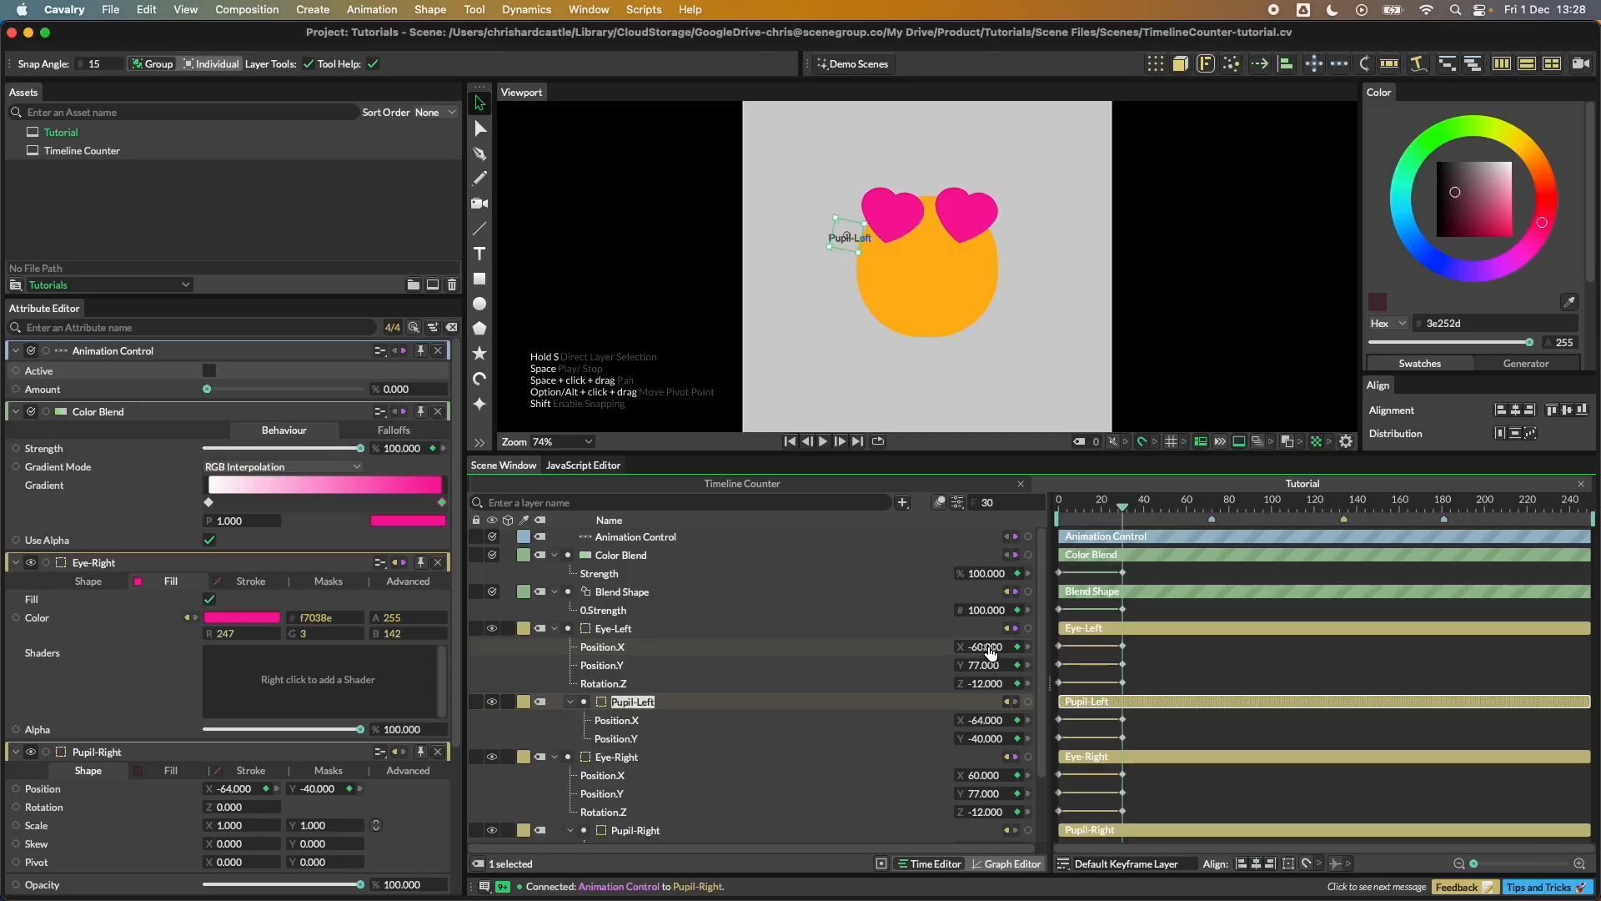
click(987, 684)
text(12)
key(Return)
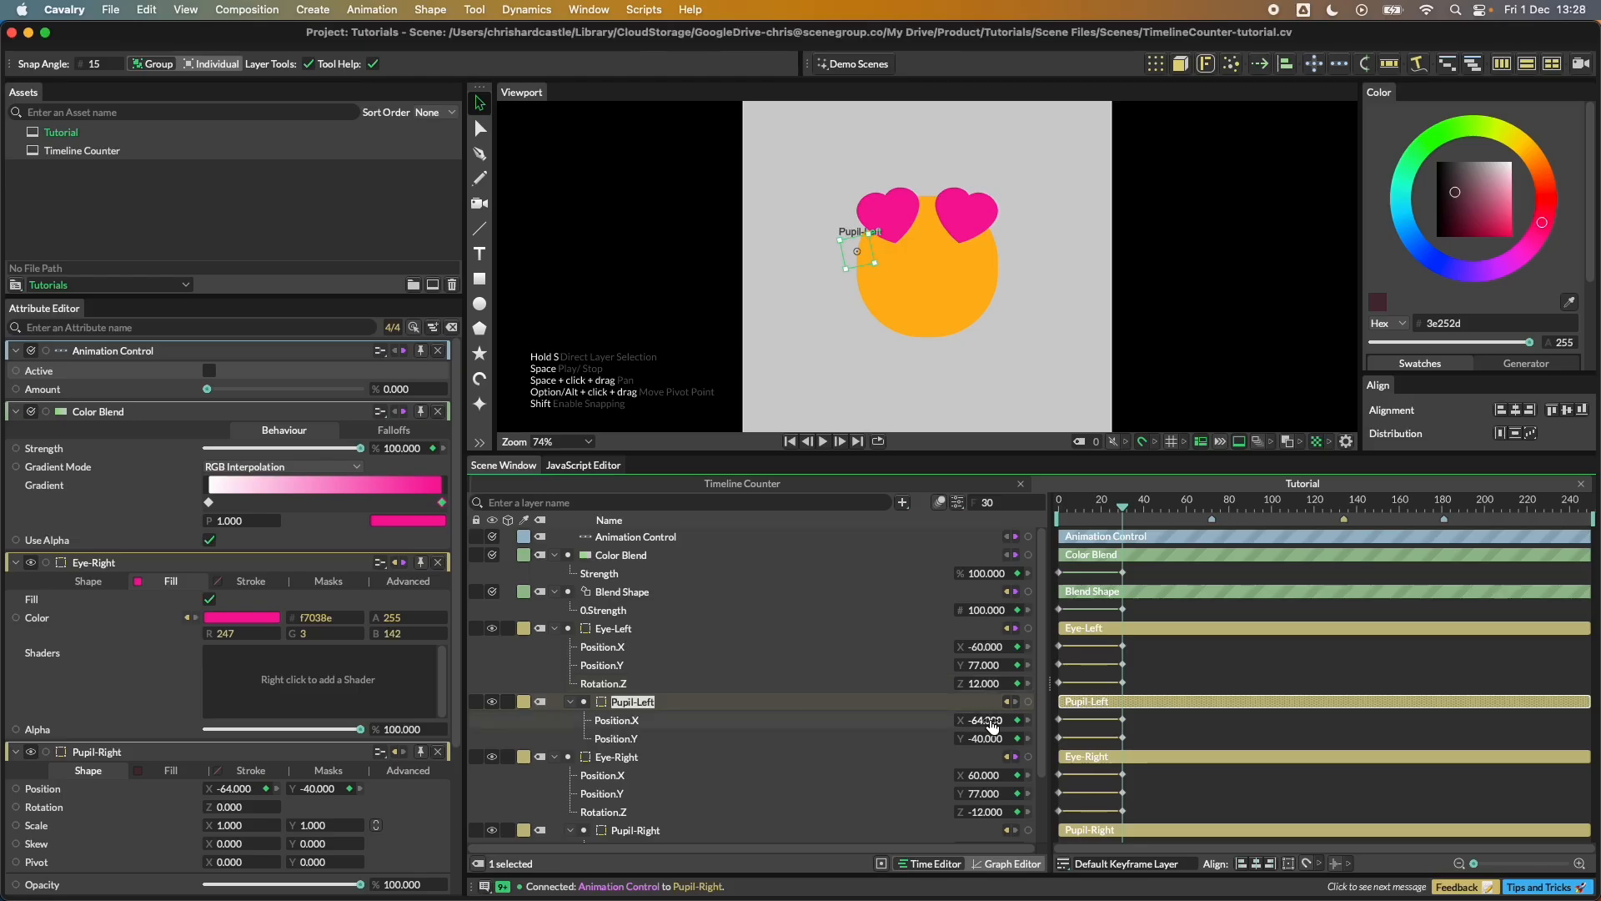
mouse_move(1122, 506)
mouse_down()
mouse_move(1057, 506)
mouse_move(1122, 507)
mouse_up()
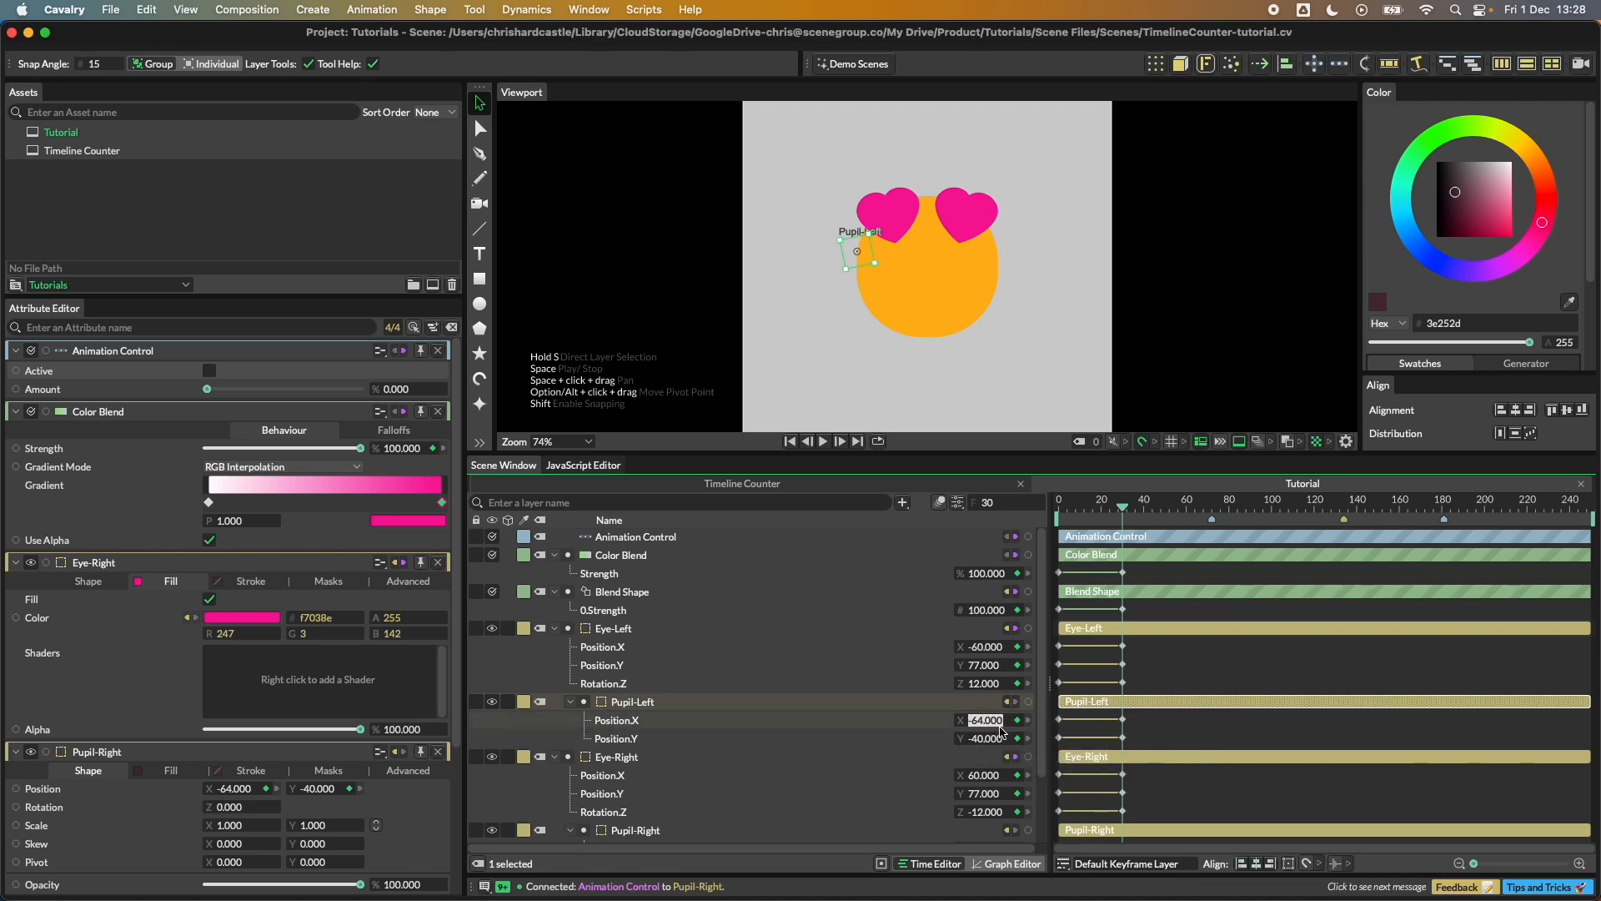
text(64)
key(Return)
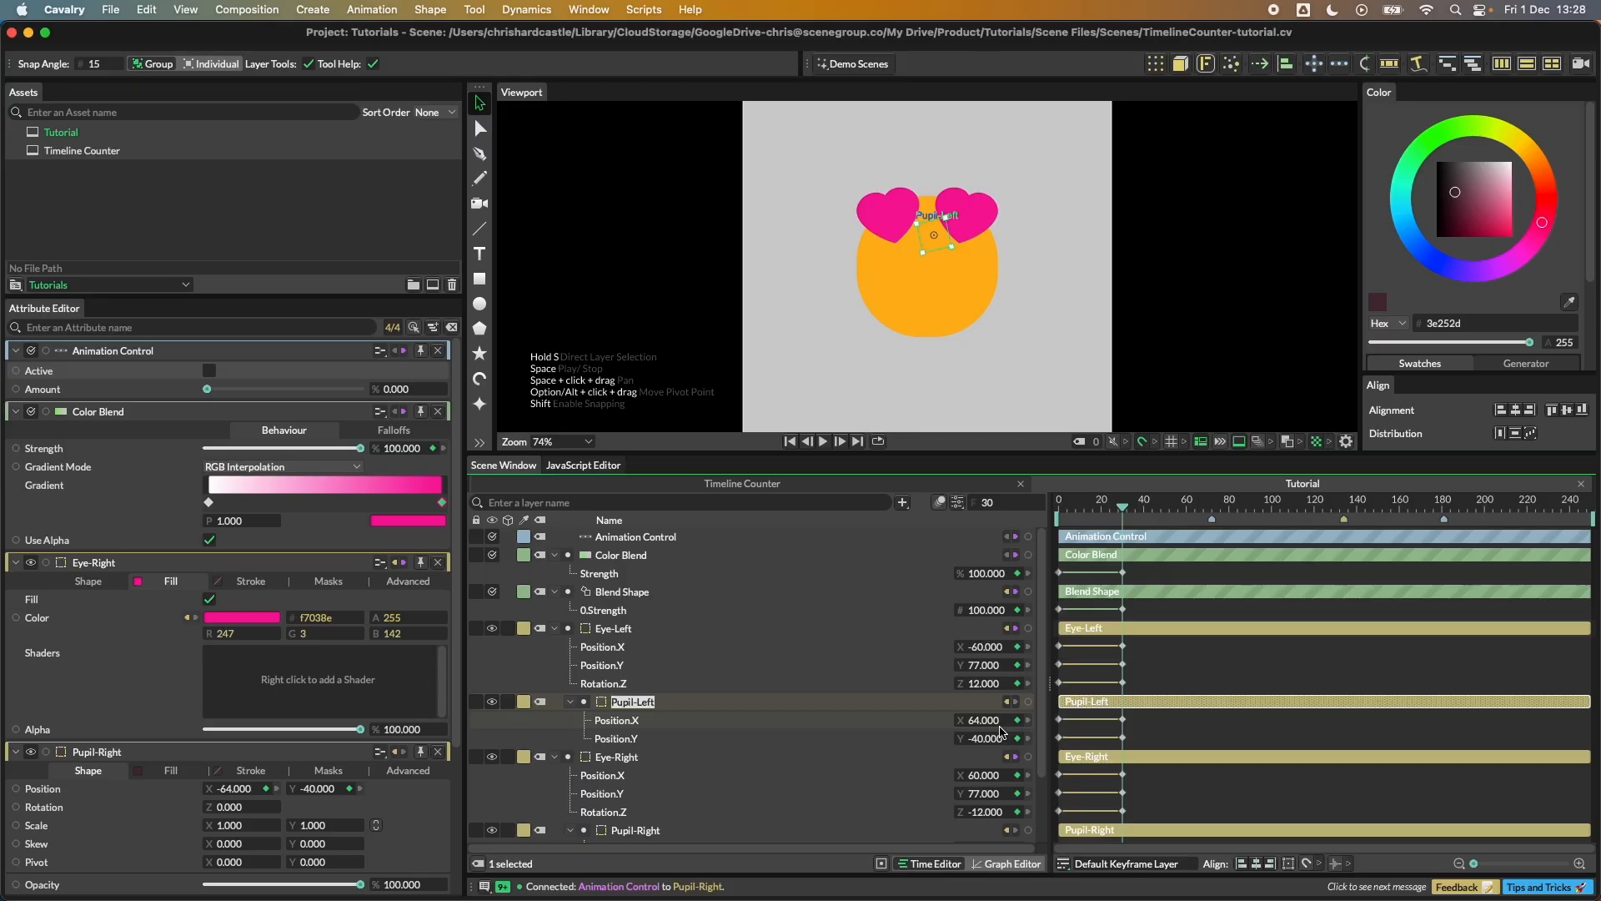
Step: At frame 0, reactivate the Animation Control, test its Amount up to 100, and deactivate it again
drag(1135, 497, 1052, 510)
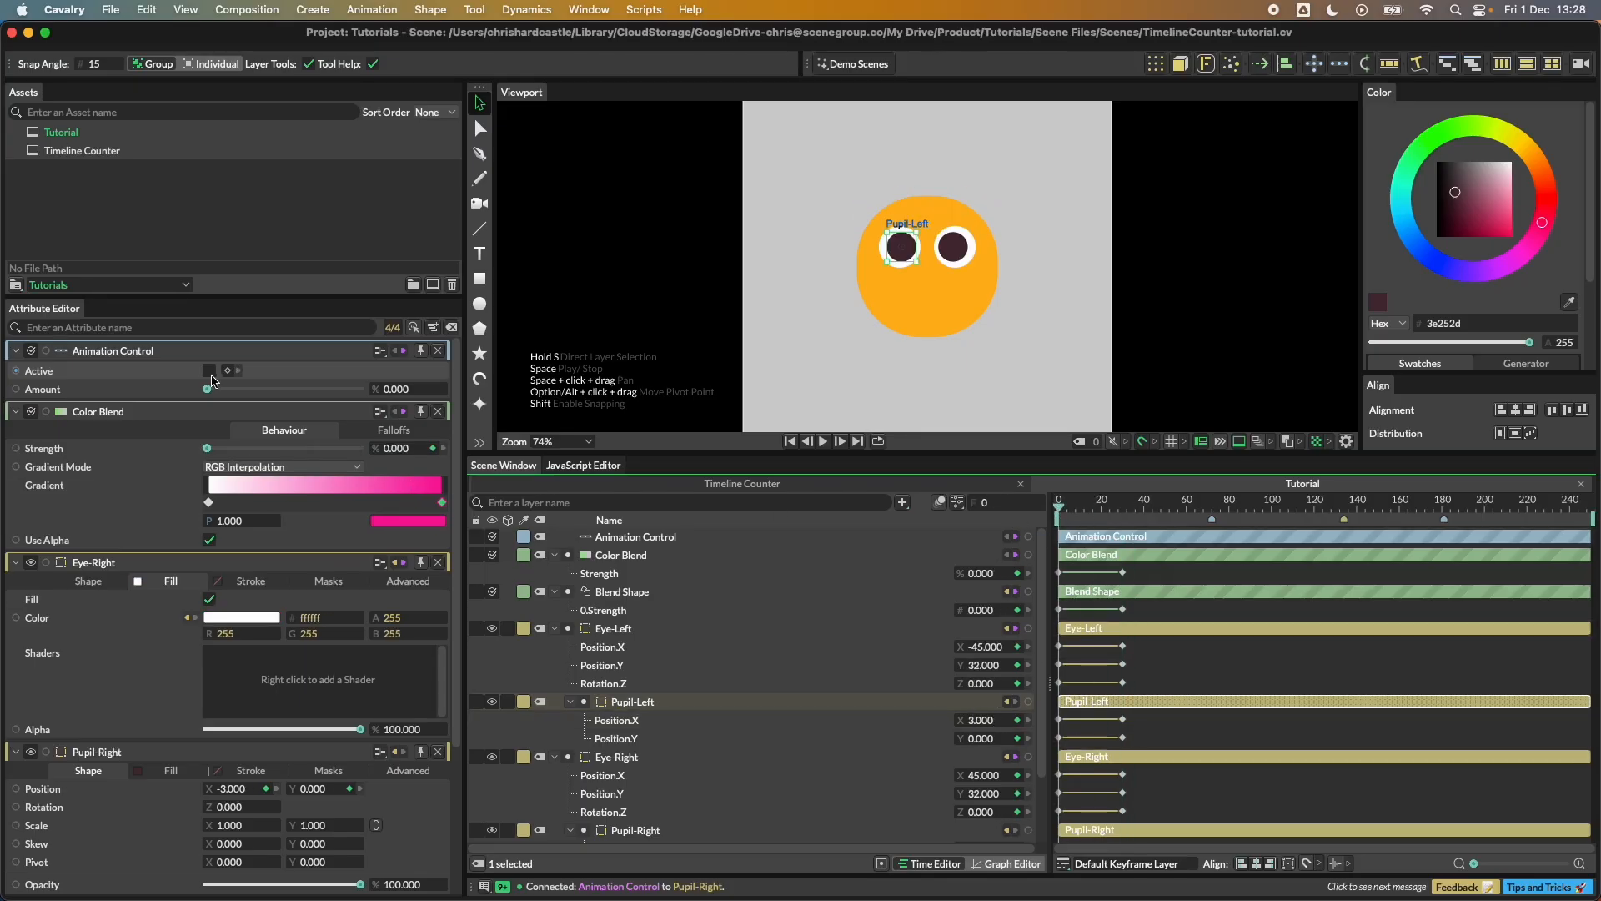
click(210, 371)
mouse_move(209, 392)
mouse_down()
mouse_move(392, 390)
mouse_move(206, 390)
mouse_up()
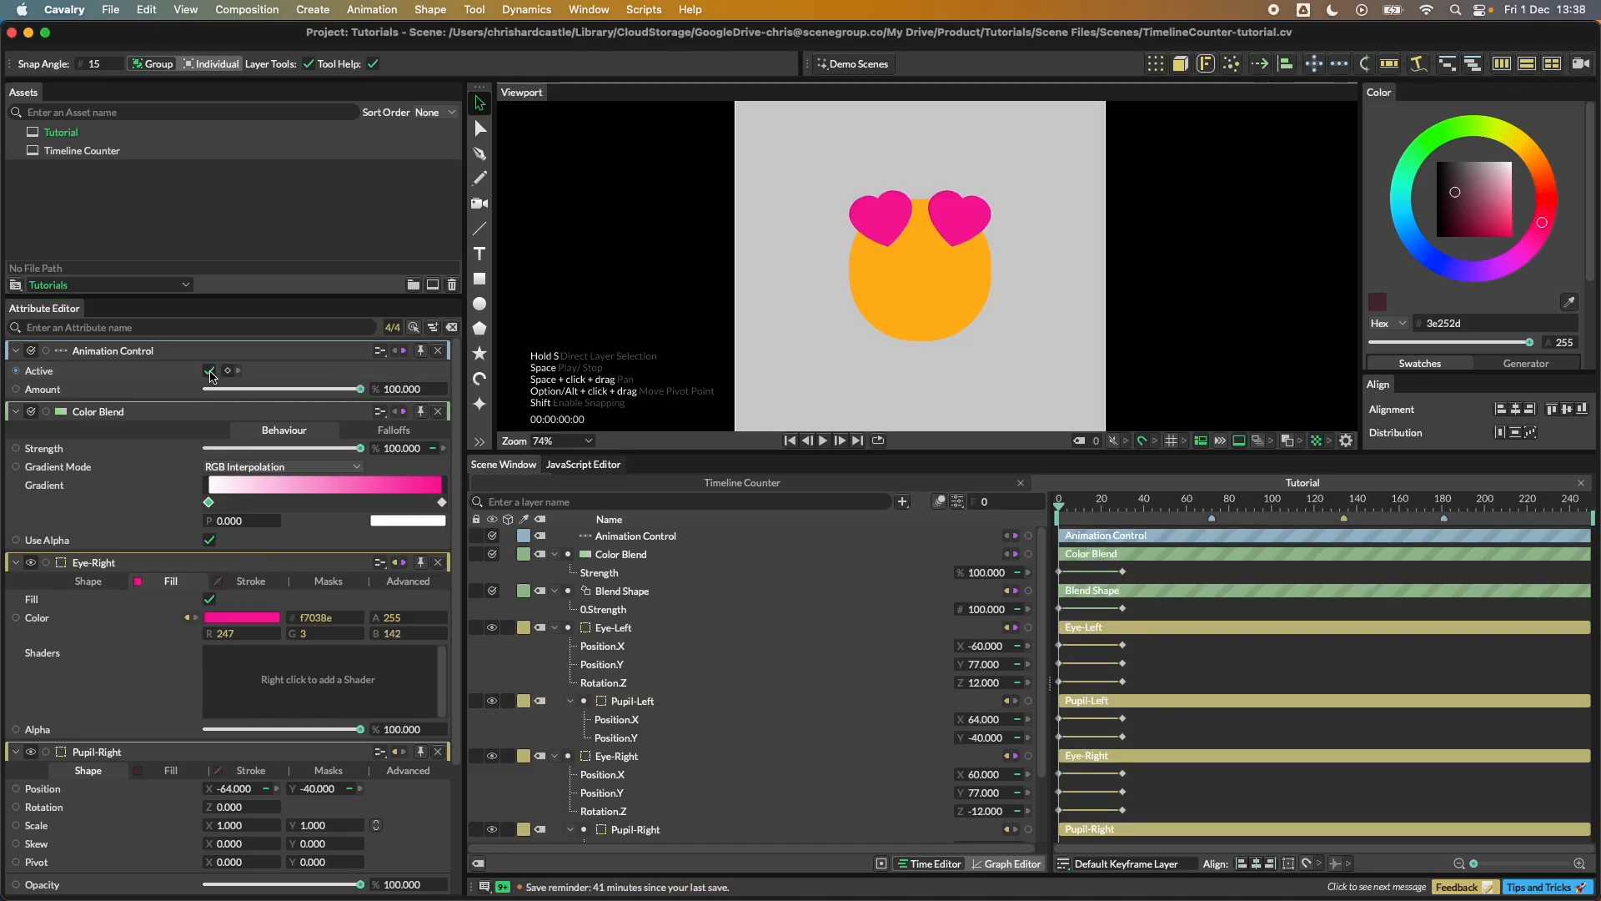
click(209, 371)
click(1050, 506)
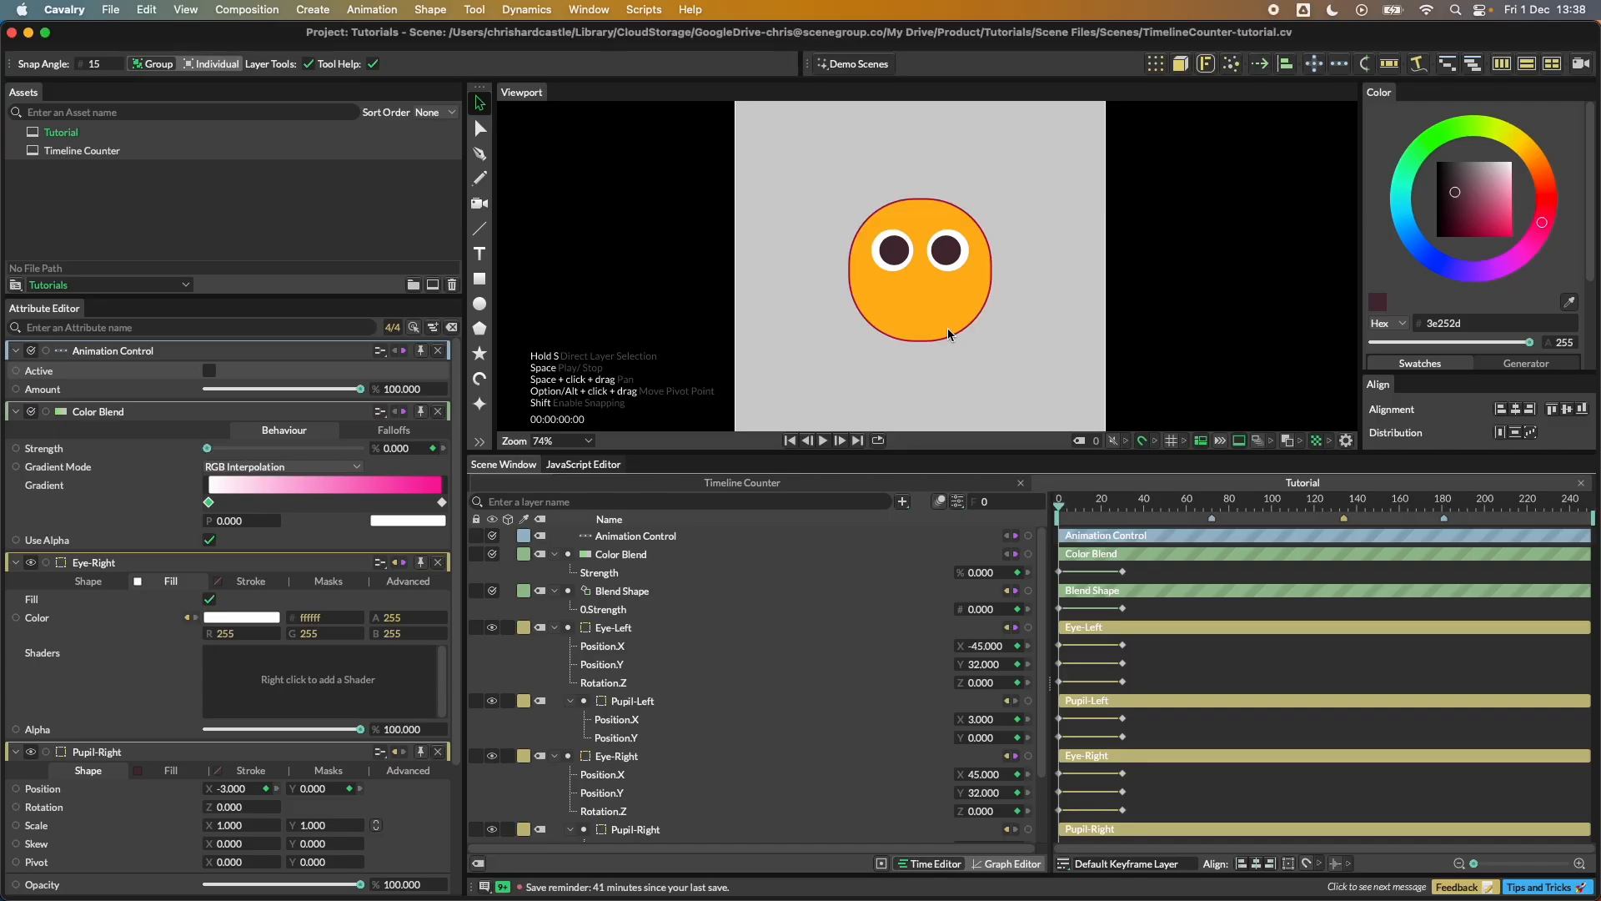
Step: Show the viewport grid and draw a curved smile centred below the eyes with the Pen tool
scroll(921, 292, up, 5)
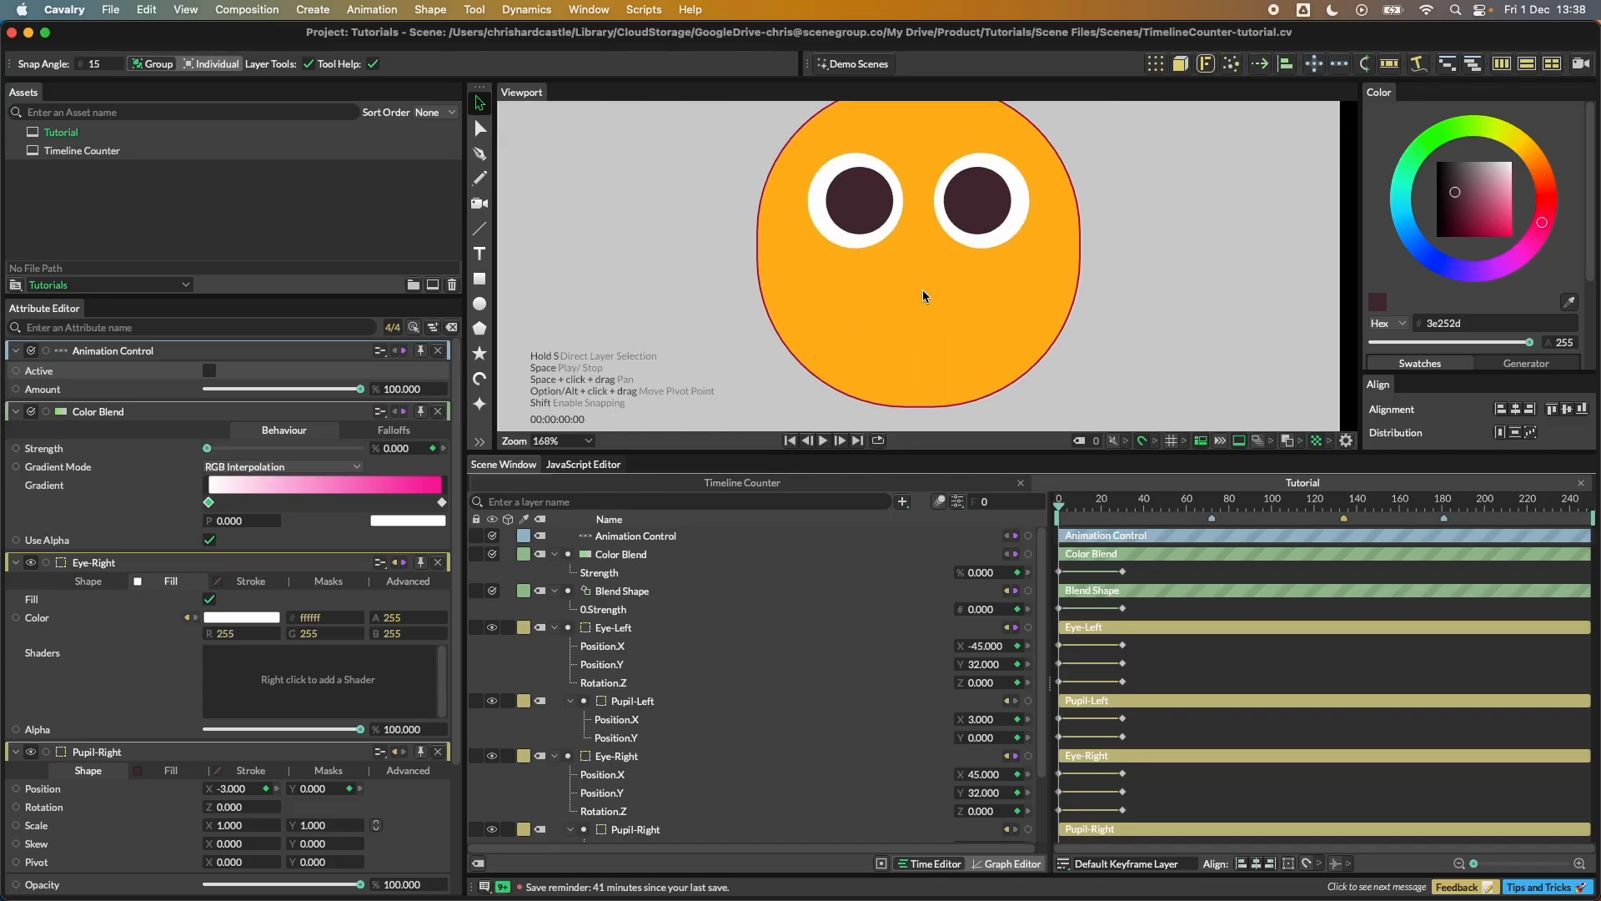
scroll(922, 289, up, 3)
click(1172, 440)
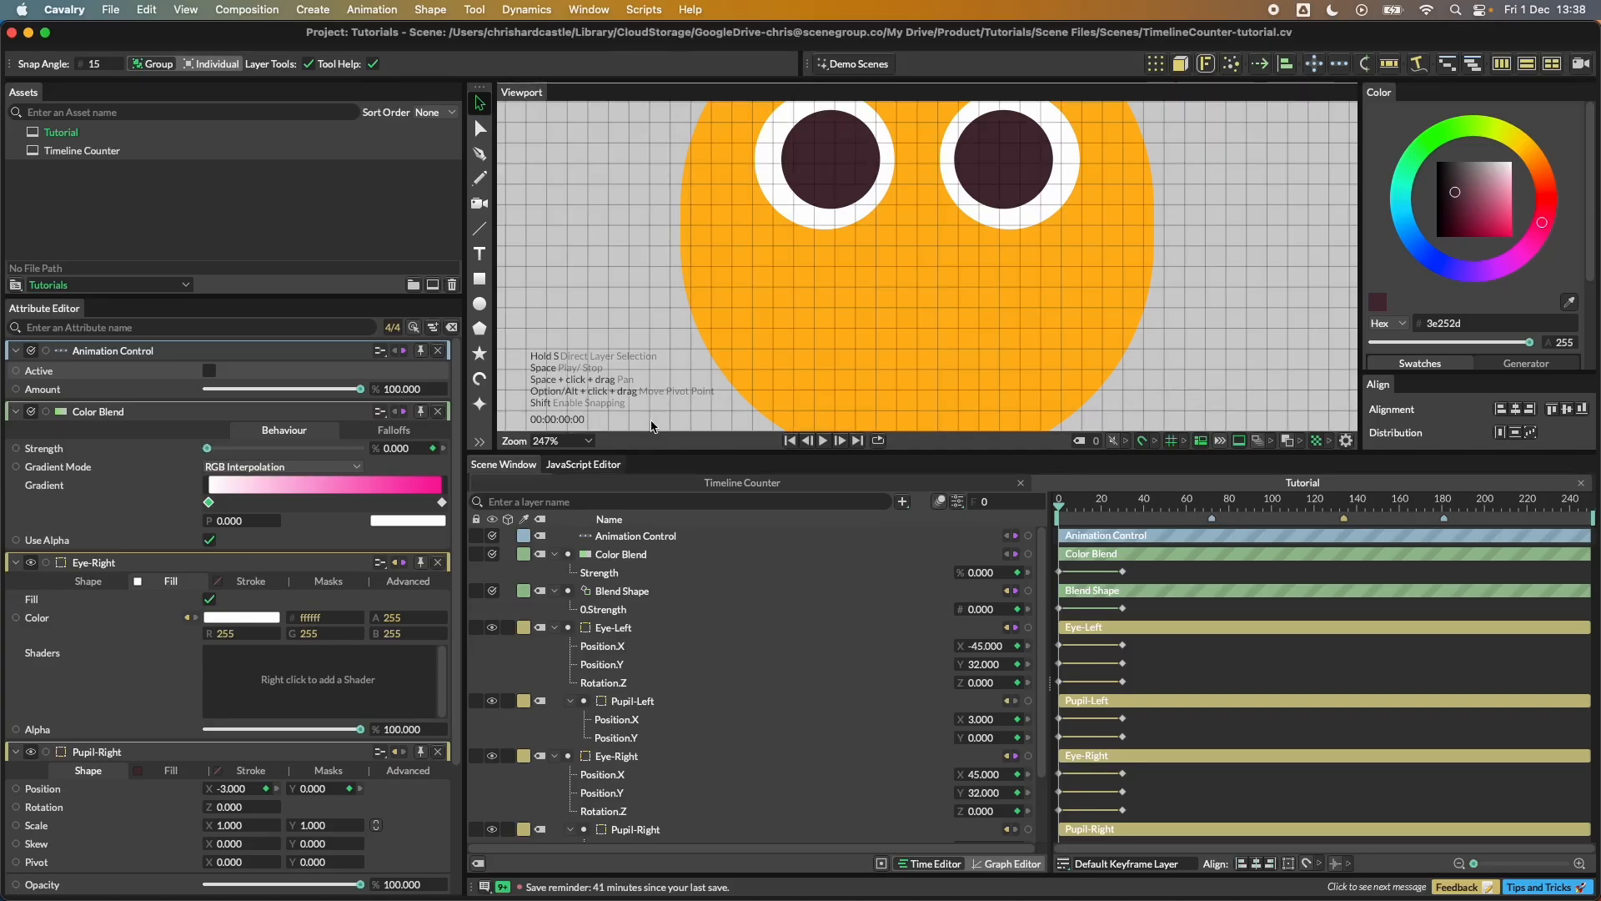
click(480, 155)
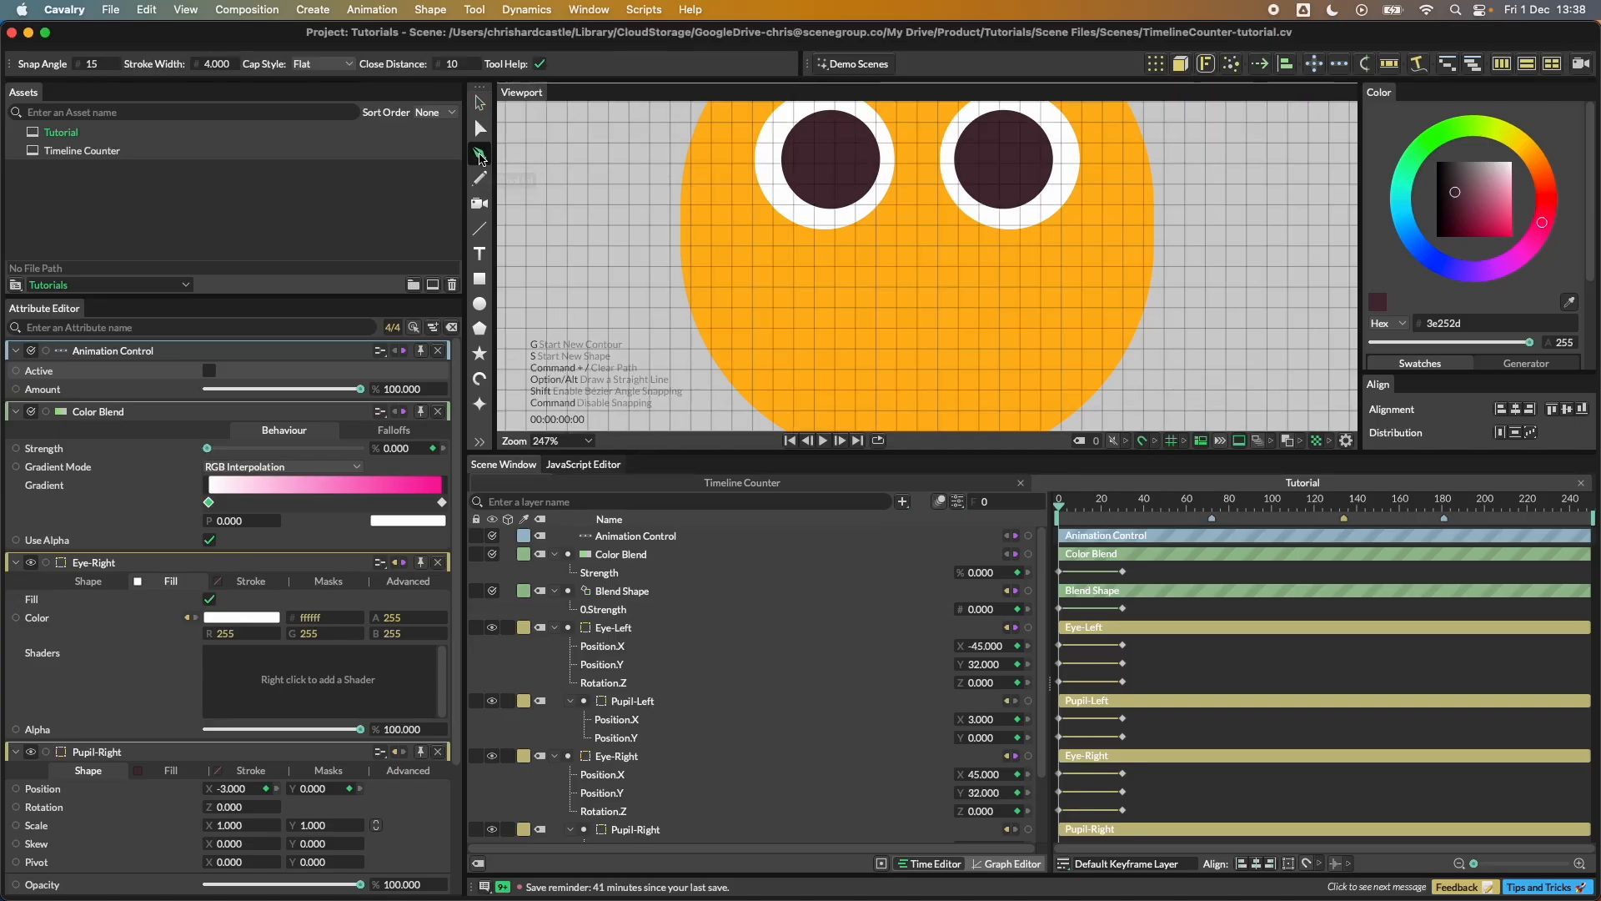
click(835, 266)
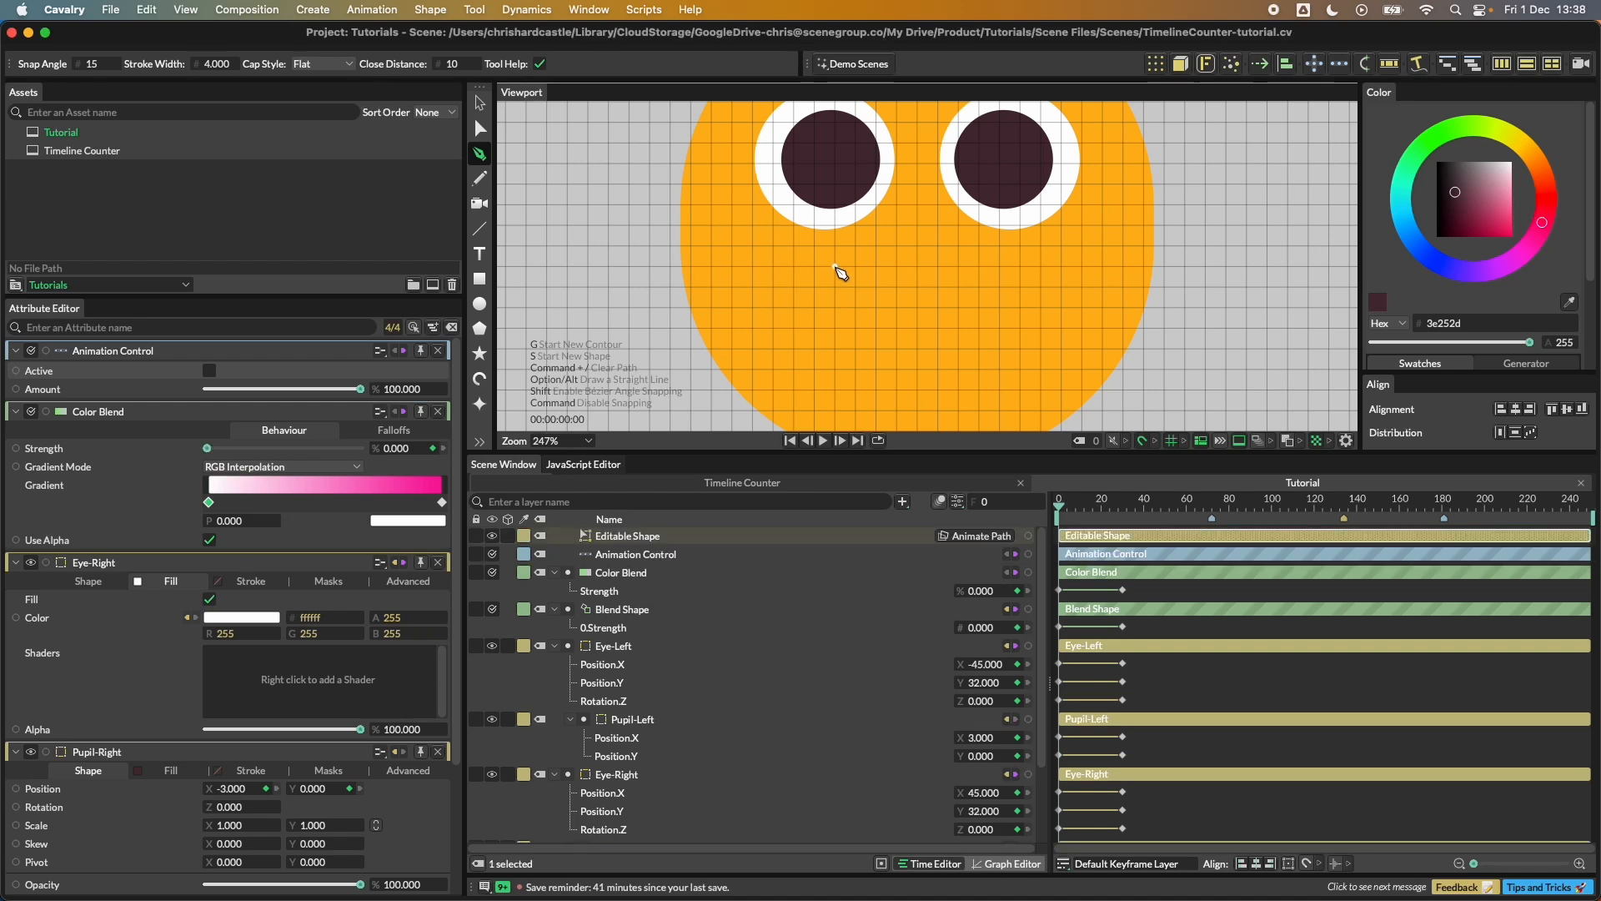
mouse_move(918, 308)
mouse_down()
mouse_move(975, 309)
mouse_move(1003, 269)
mouse_move(1000, 308)
mouse_up()
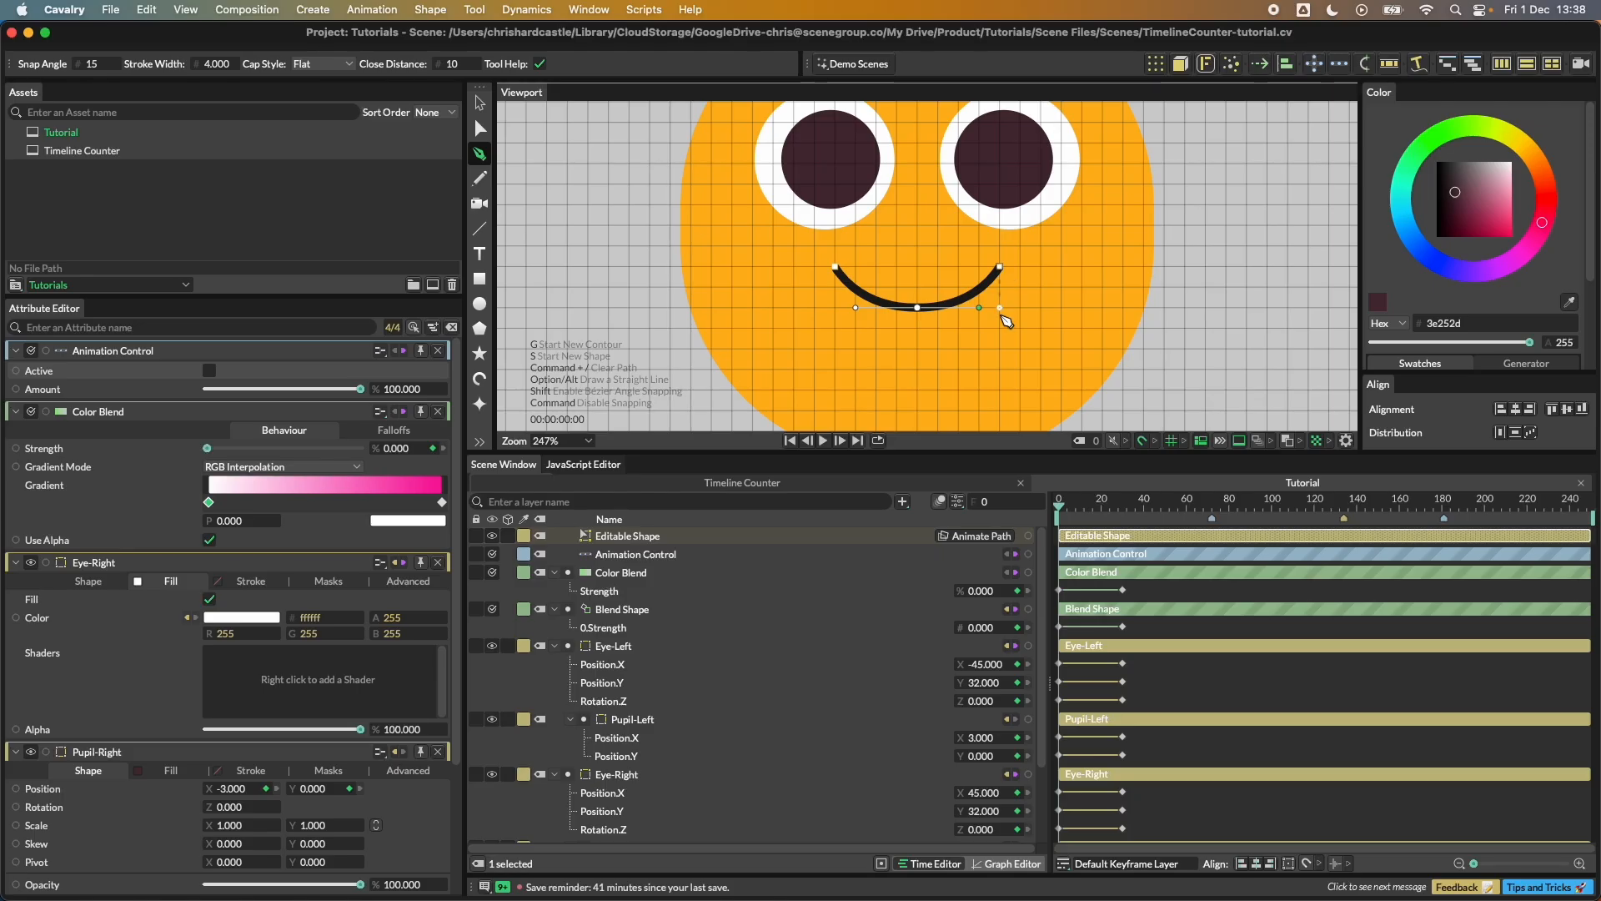
key(Escape)
Step: Rename the new smile shape as Teeth
click(651, 539)
double_click(654, 539)
text(Teeth)
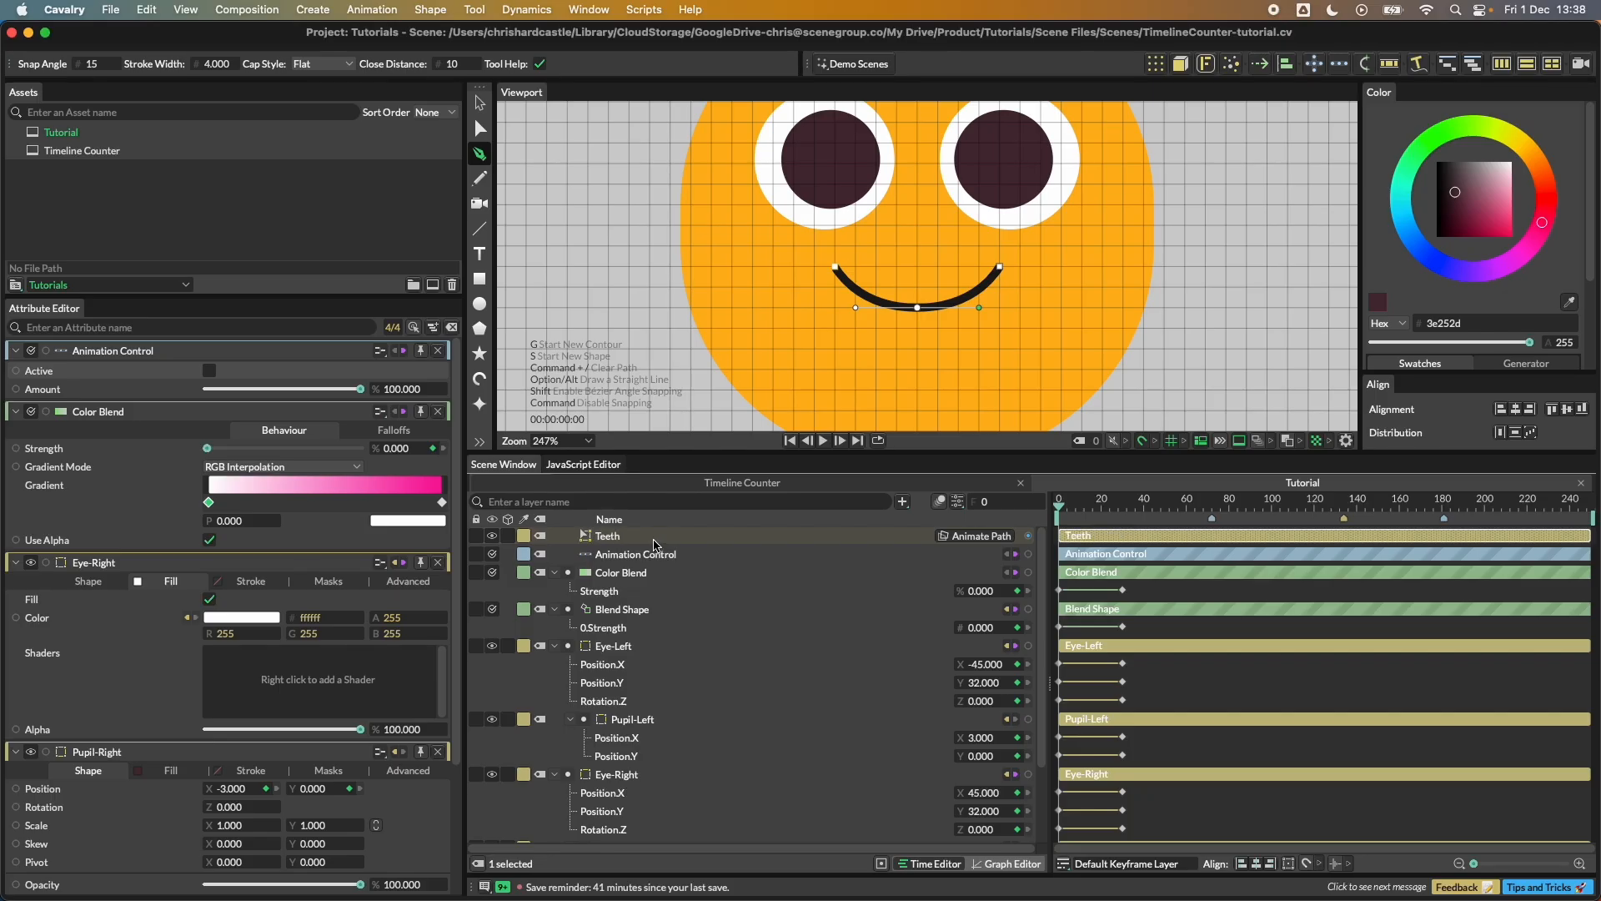
Step: Give the Teeth stroke the dark palette colour 3e252d, a width of 12 and a Round cap style
click(607, 538)
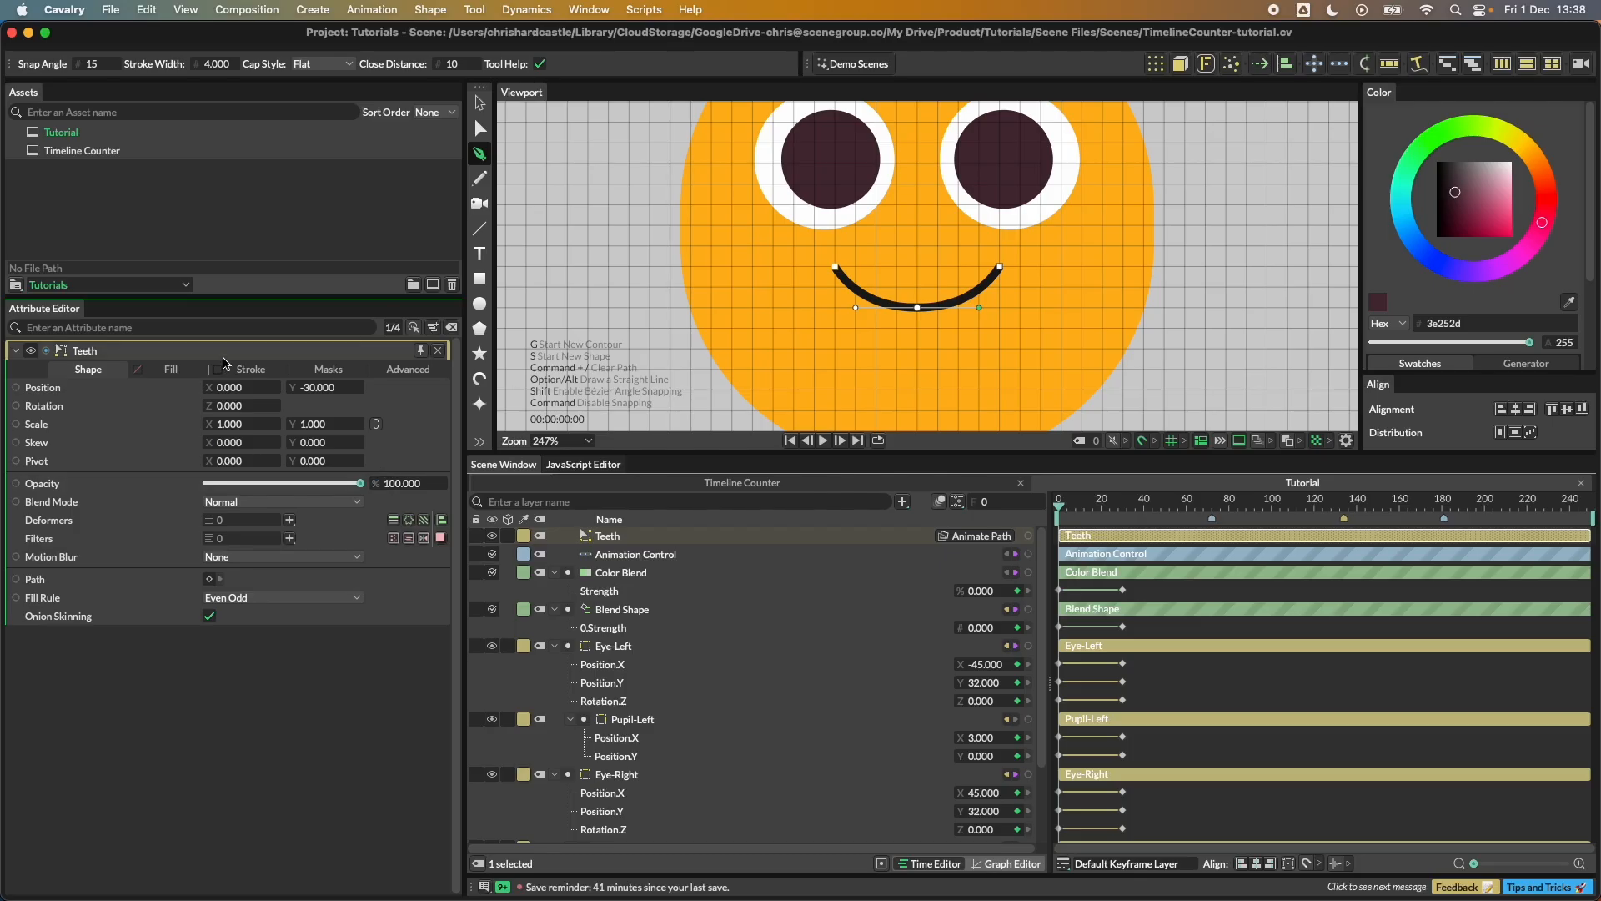
click(237, 370)
drag(1420, 459, 1420, 512)
mouse_move(1393, 414)
mouse_down()
mouse_move(911, 443)
mouse_move(234, 409)
mouse_up()
drag(236, 540, 291, 541)
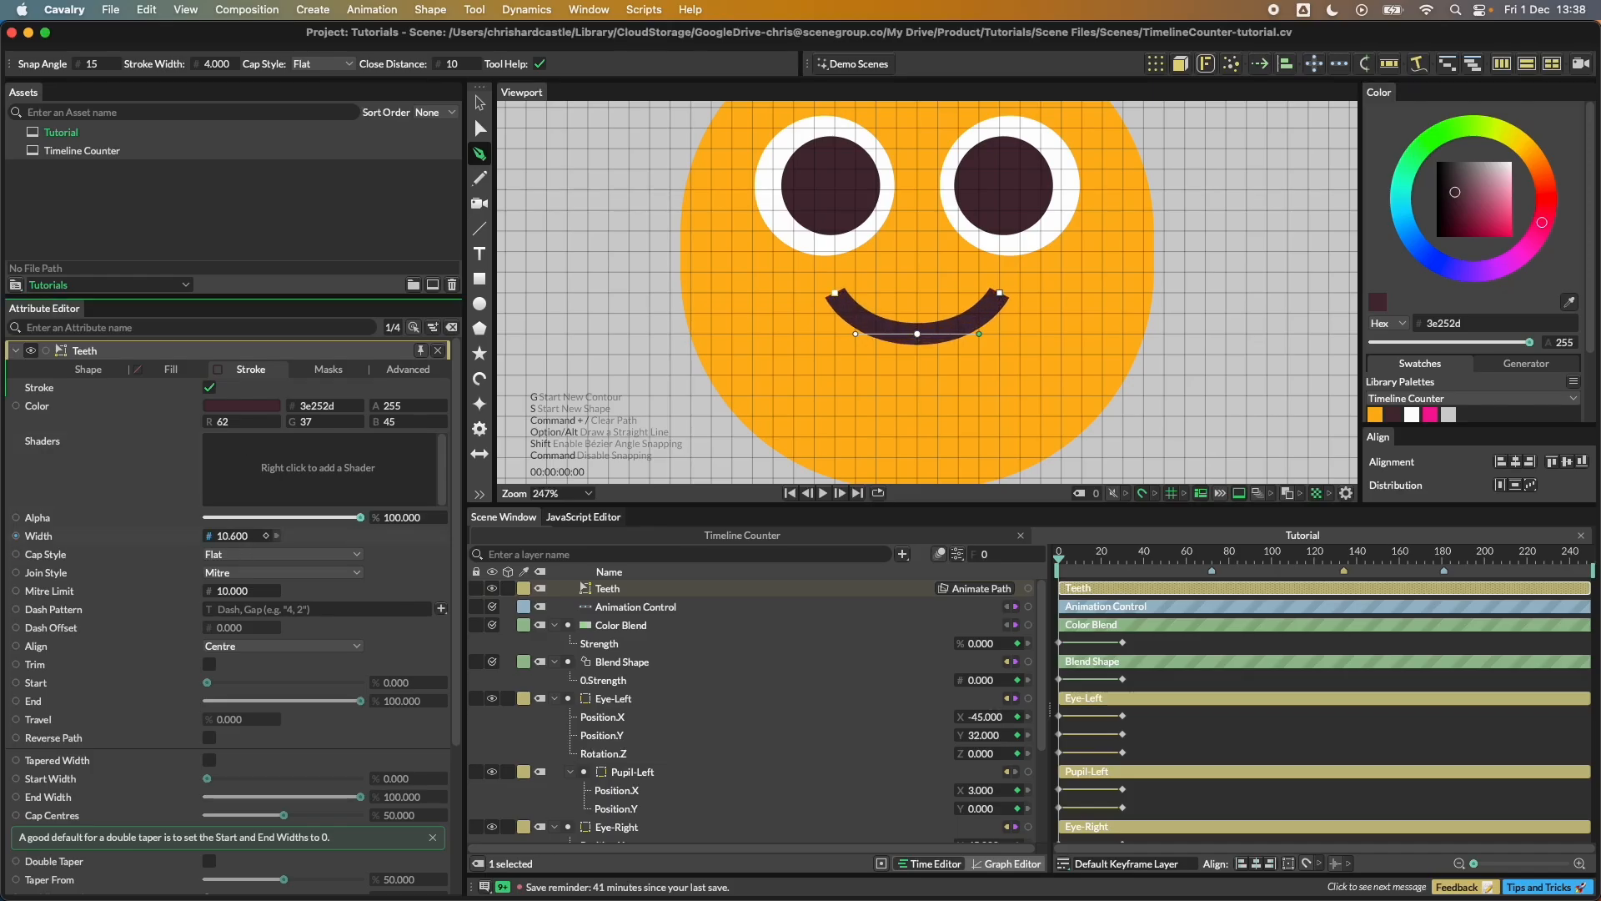
click(238, 540)
text(12)
key(Return)
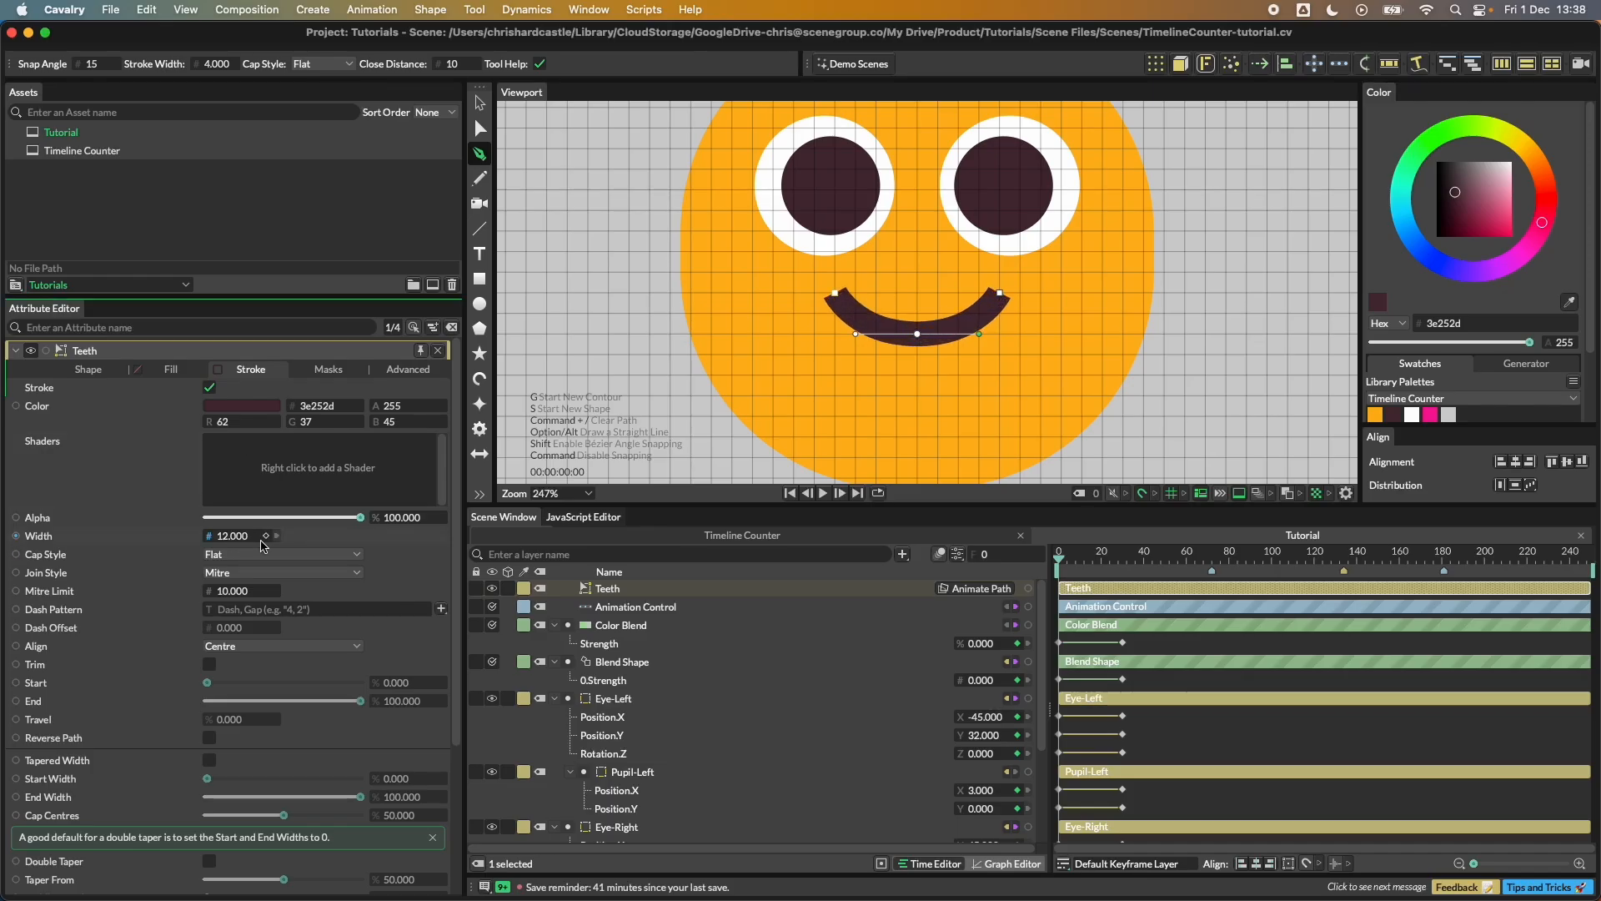
click(247, 555)
click(247, 573)
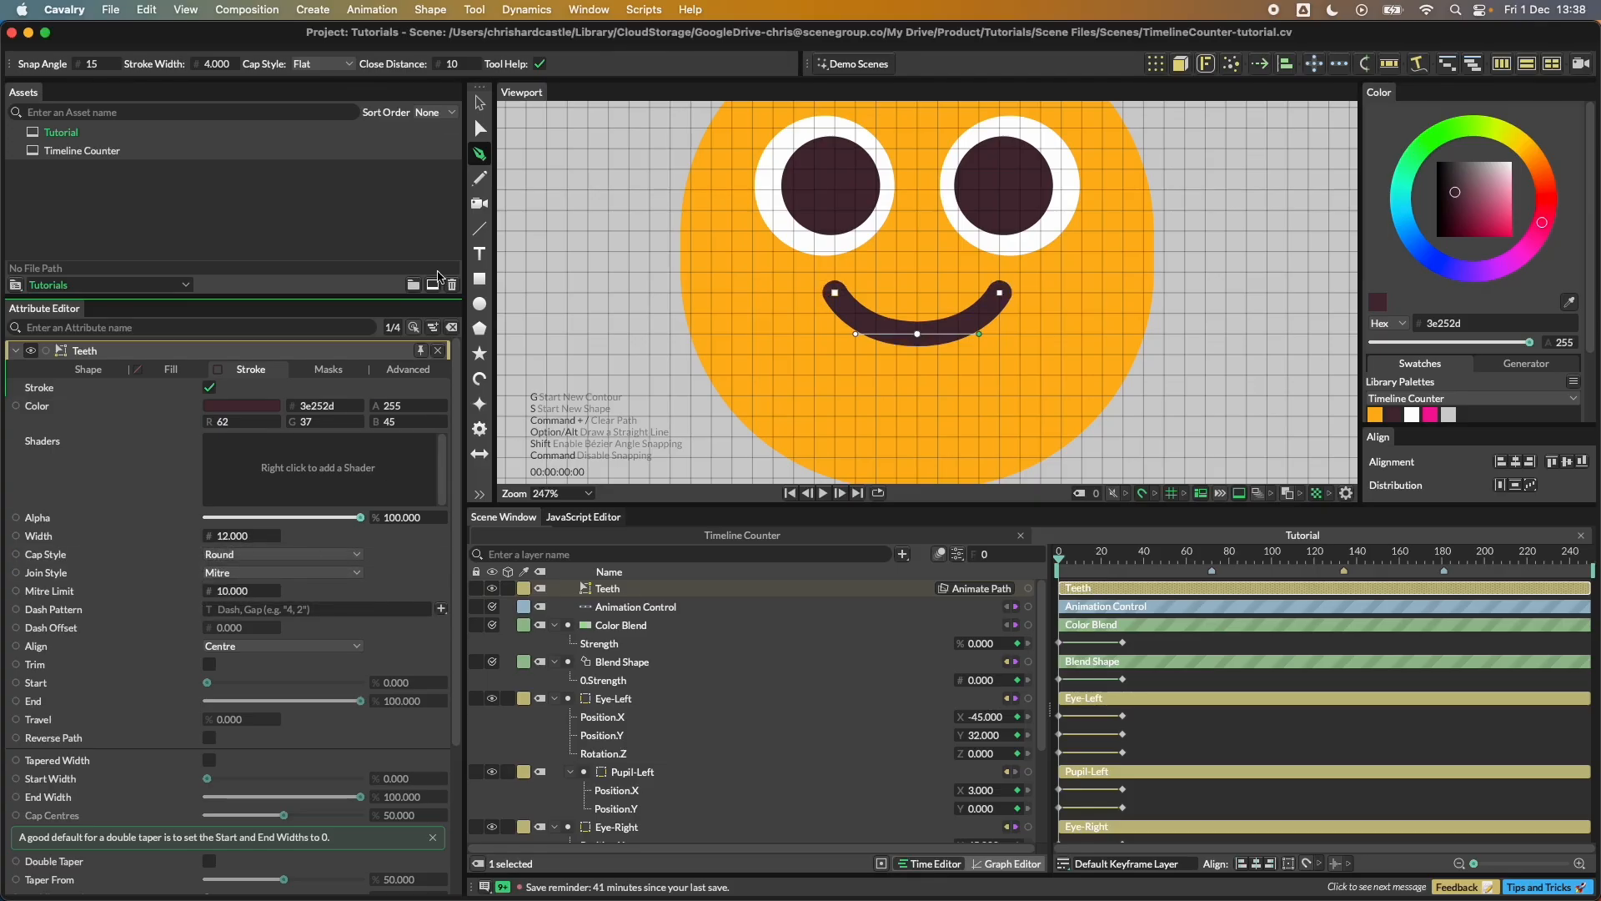
click(479, 103)
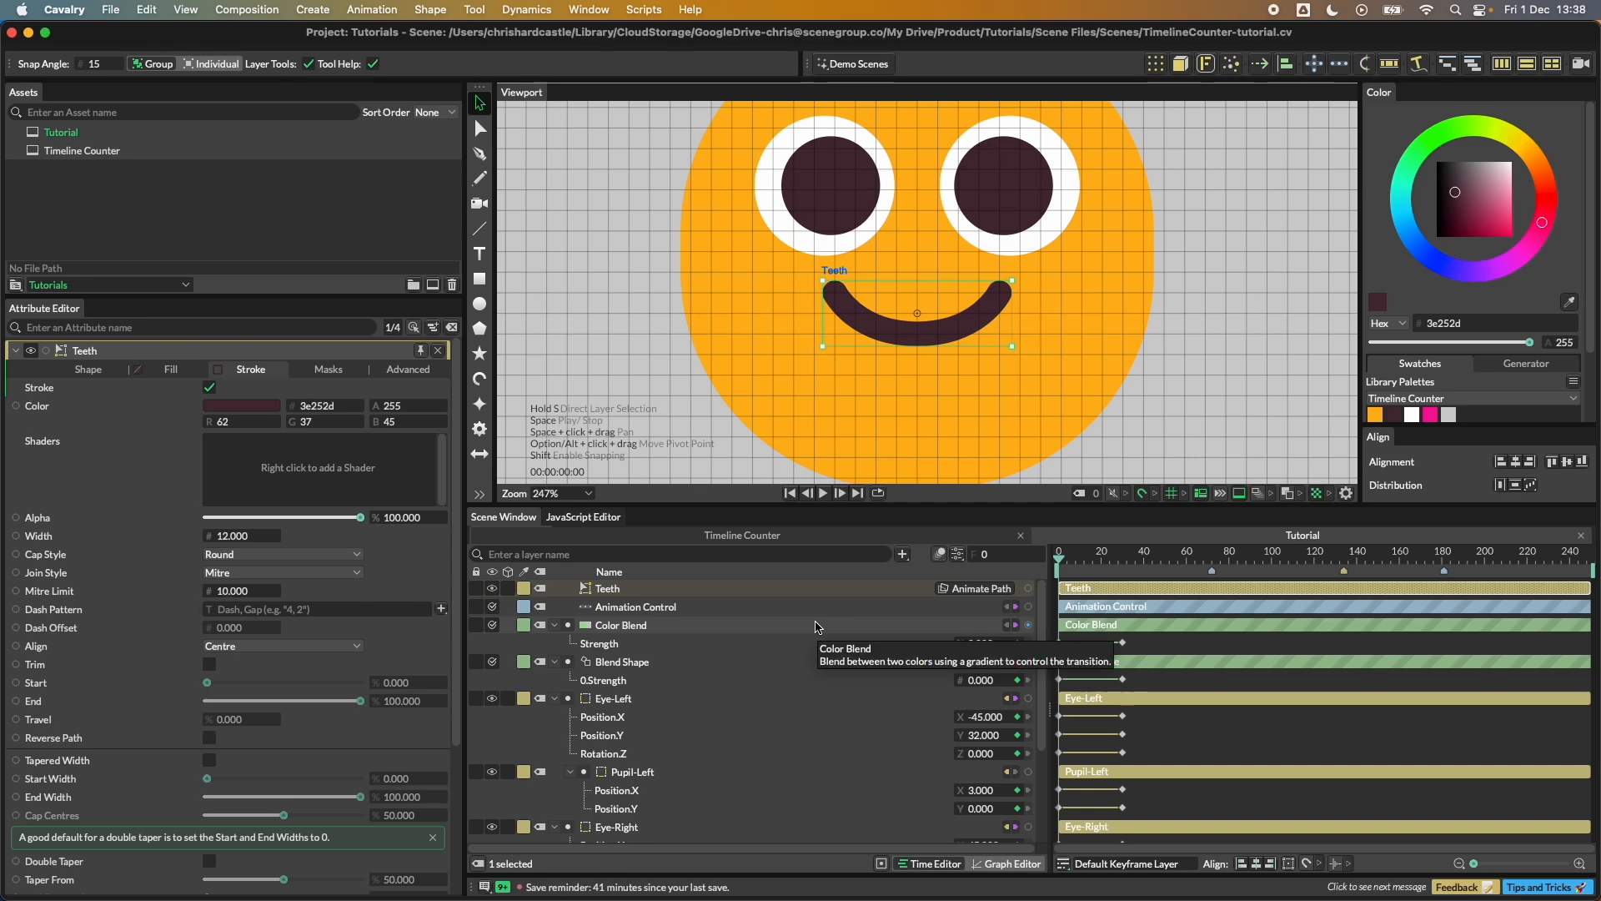
Step: Animate the Teeth path with a keyframe at frame 0, and at frame 30 flatten it into a straight horizontal line just below the hearts
click(87, 369)
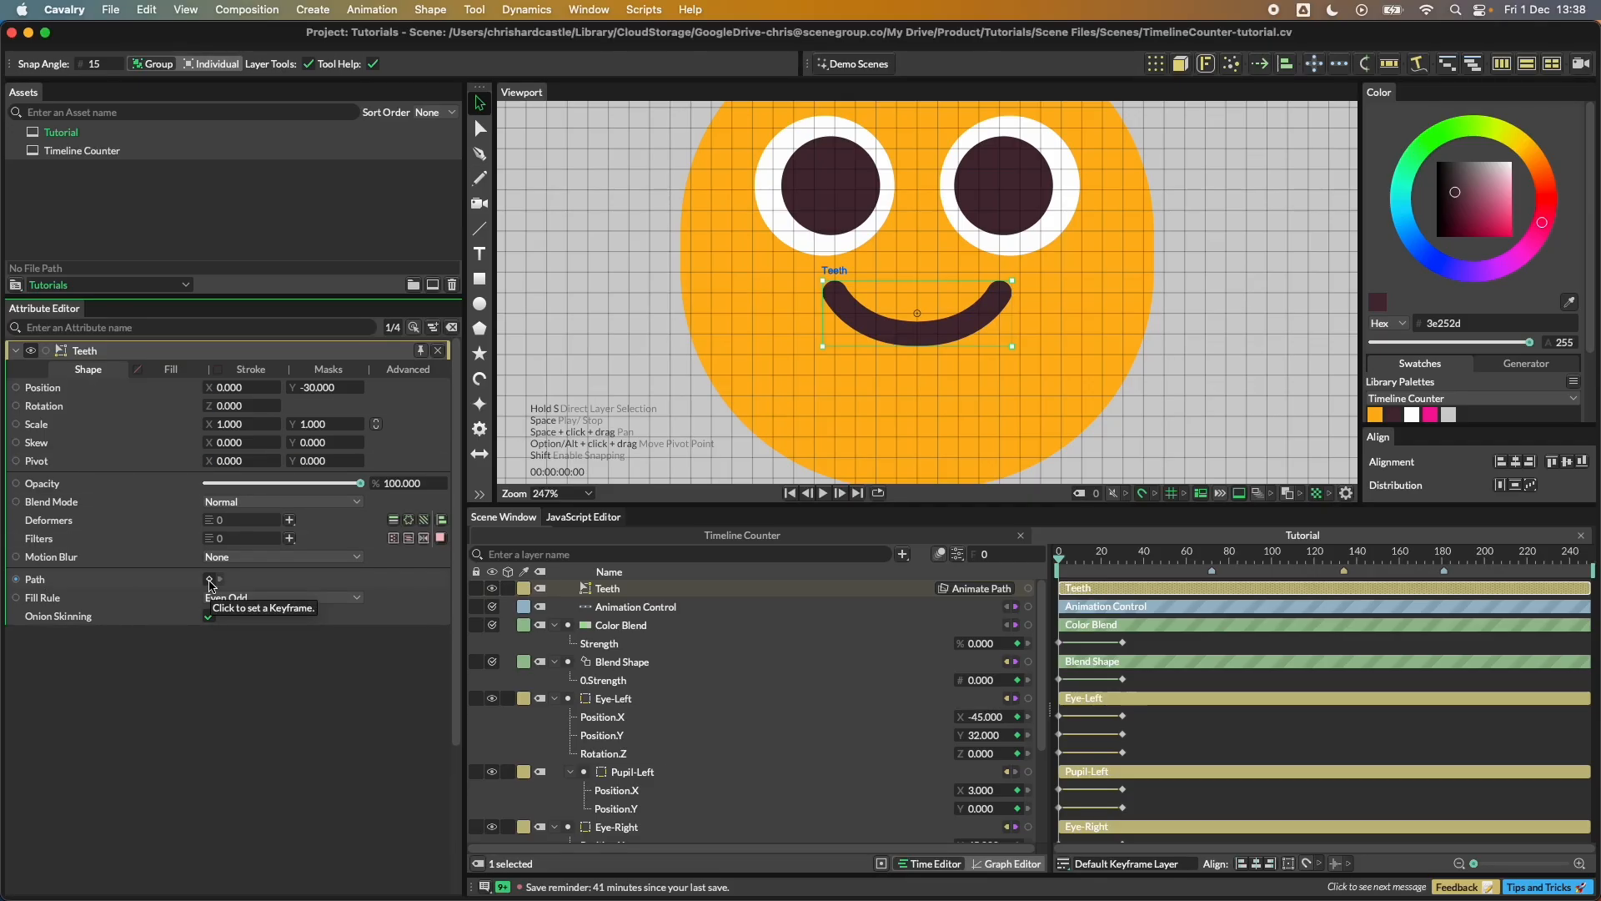
click(980, 589)
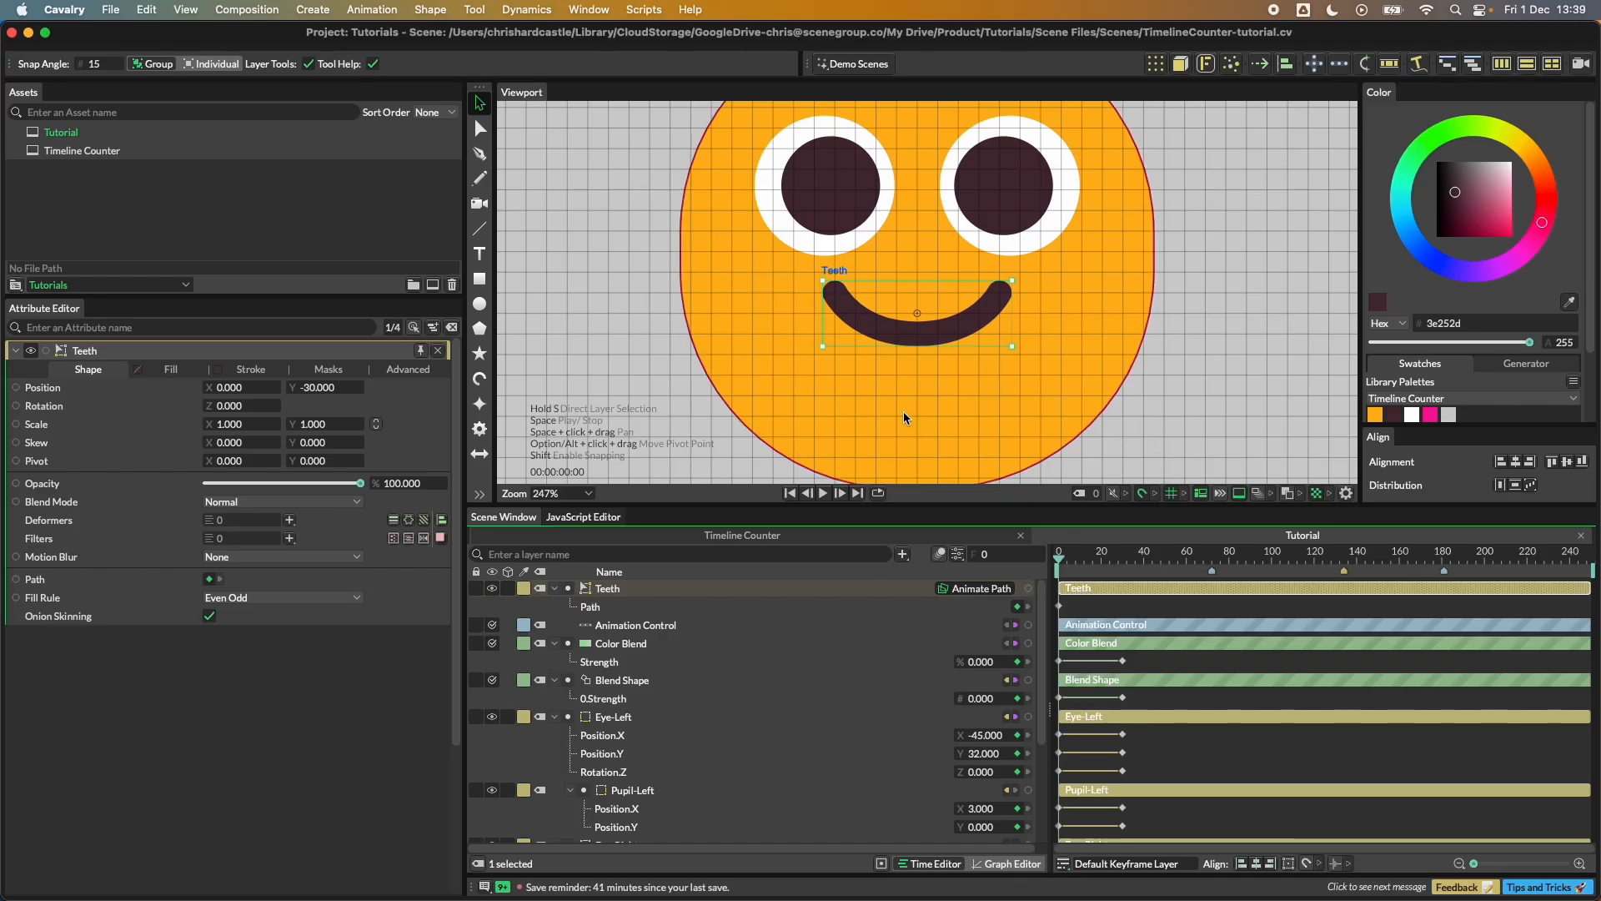
drag(1060, 559, 1123, 563)
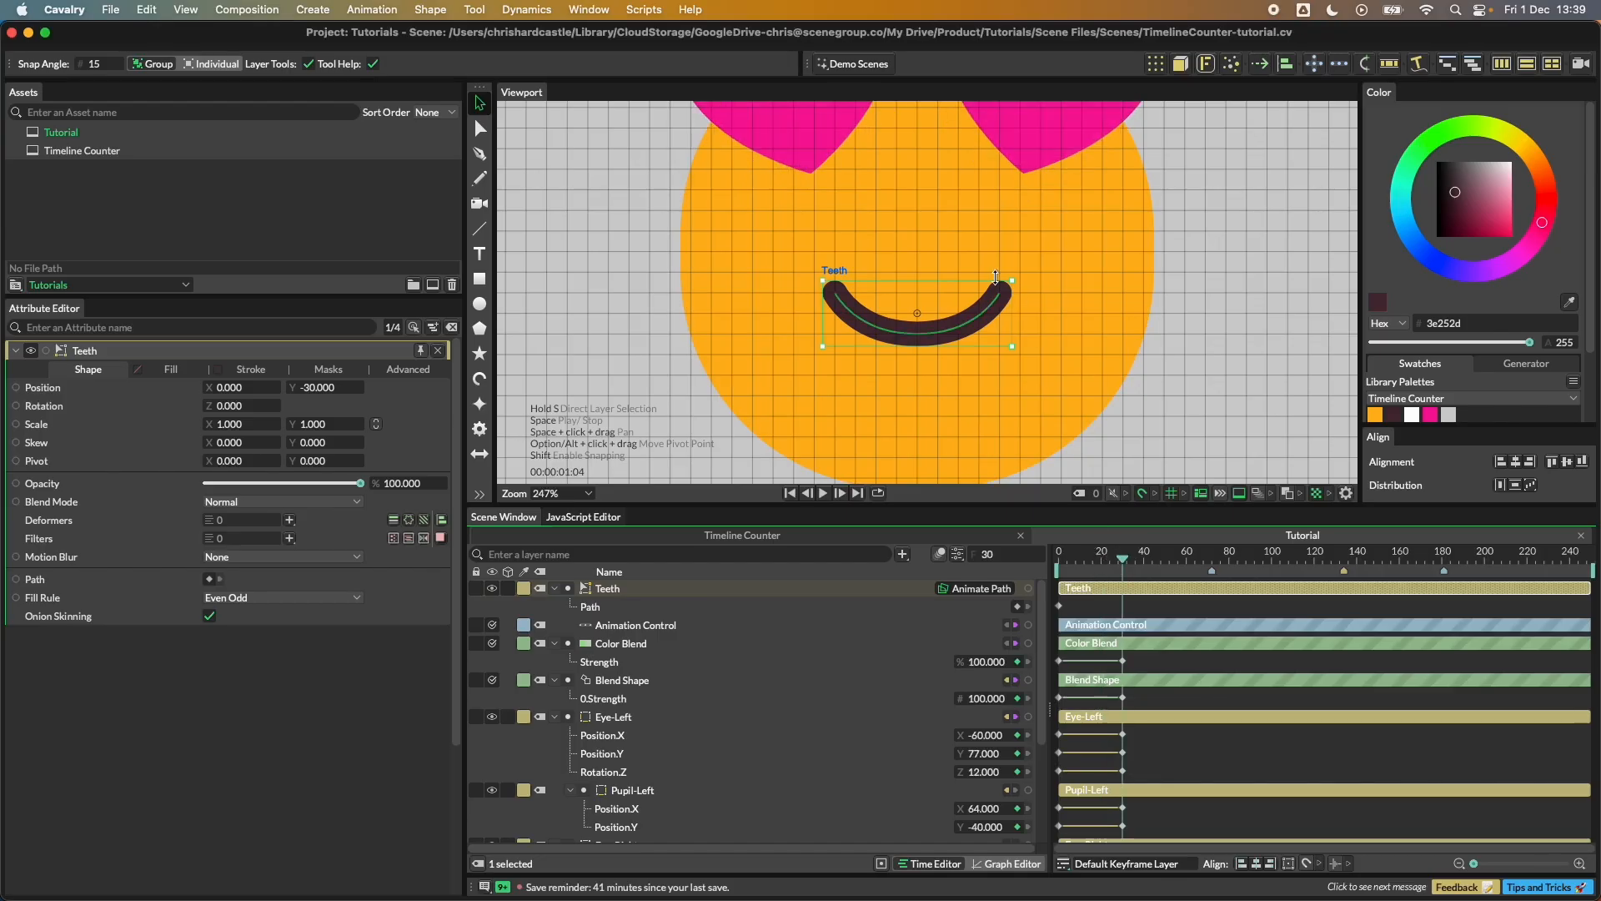
scroll(996, 278, down, 2)
click(480, 132)
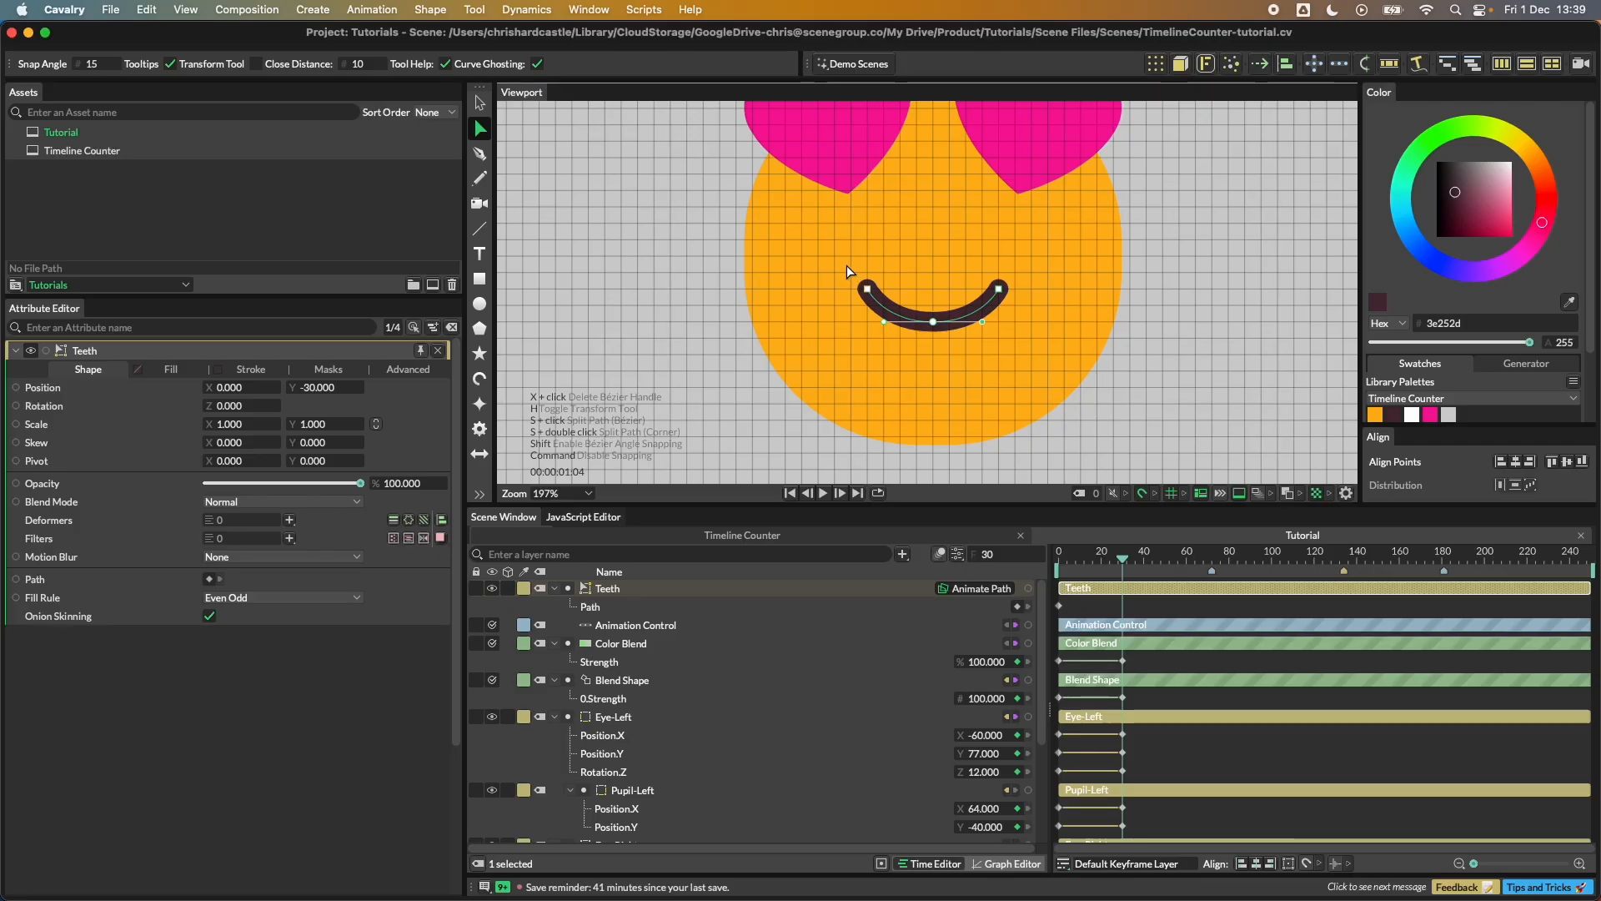
drag(932, 321, 940, 231)
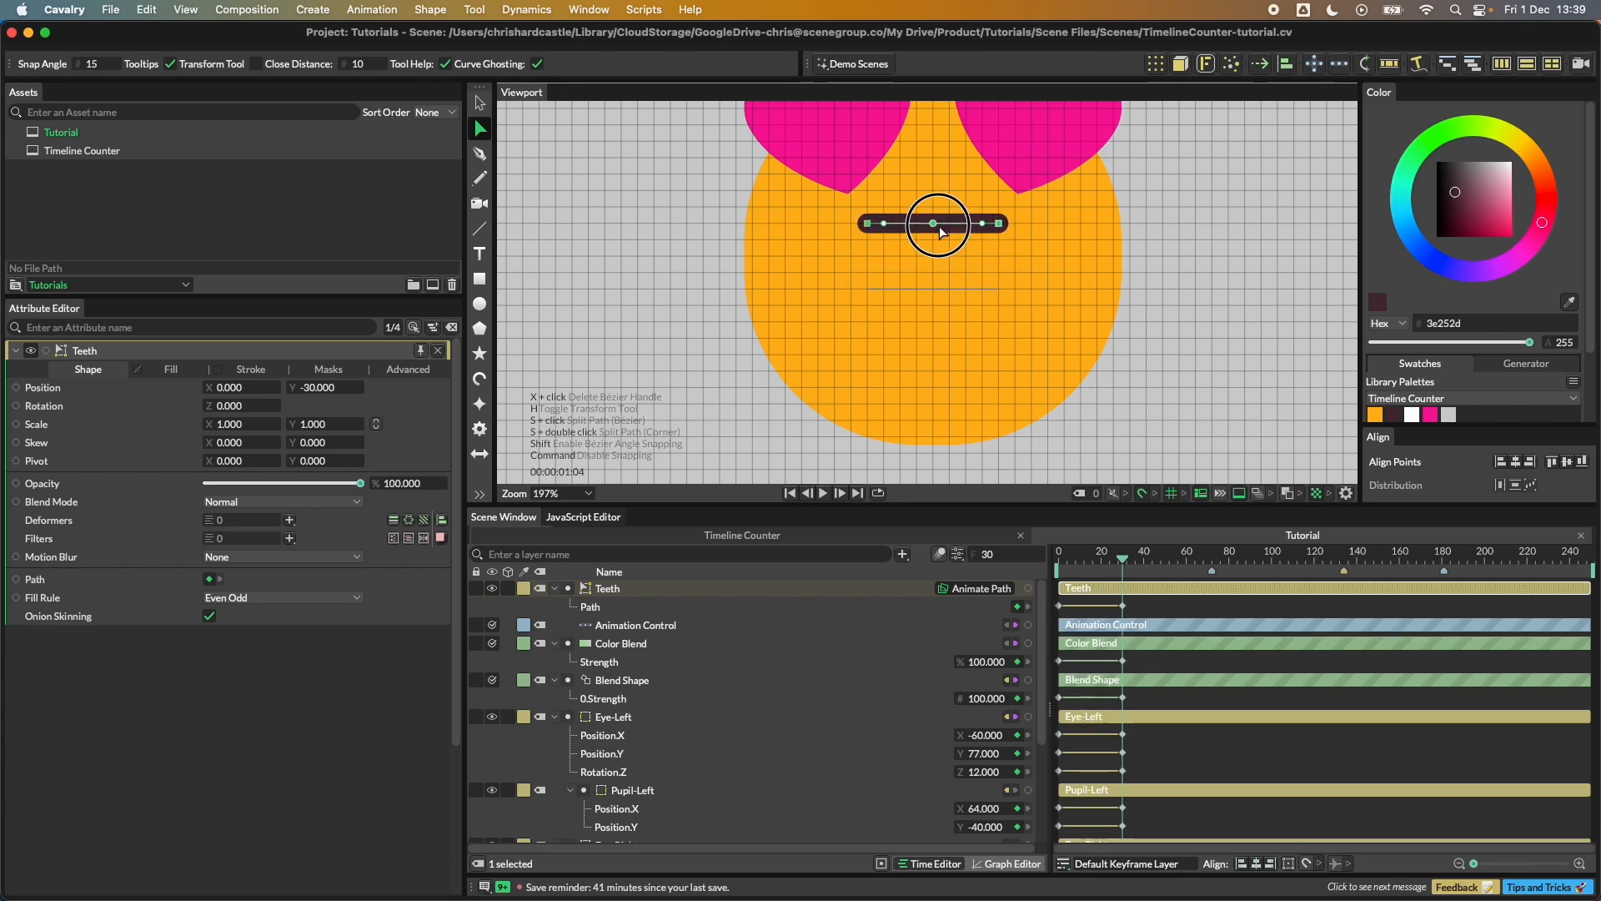
click(937, 243)
click(872, 229)
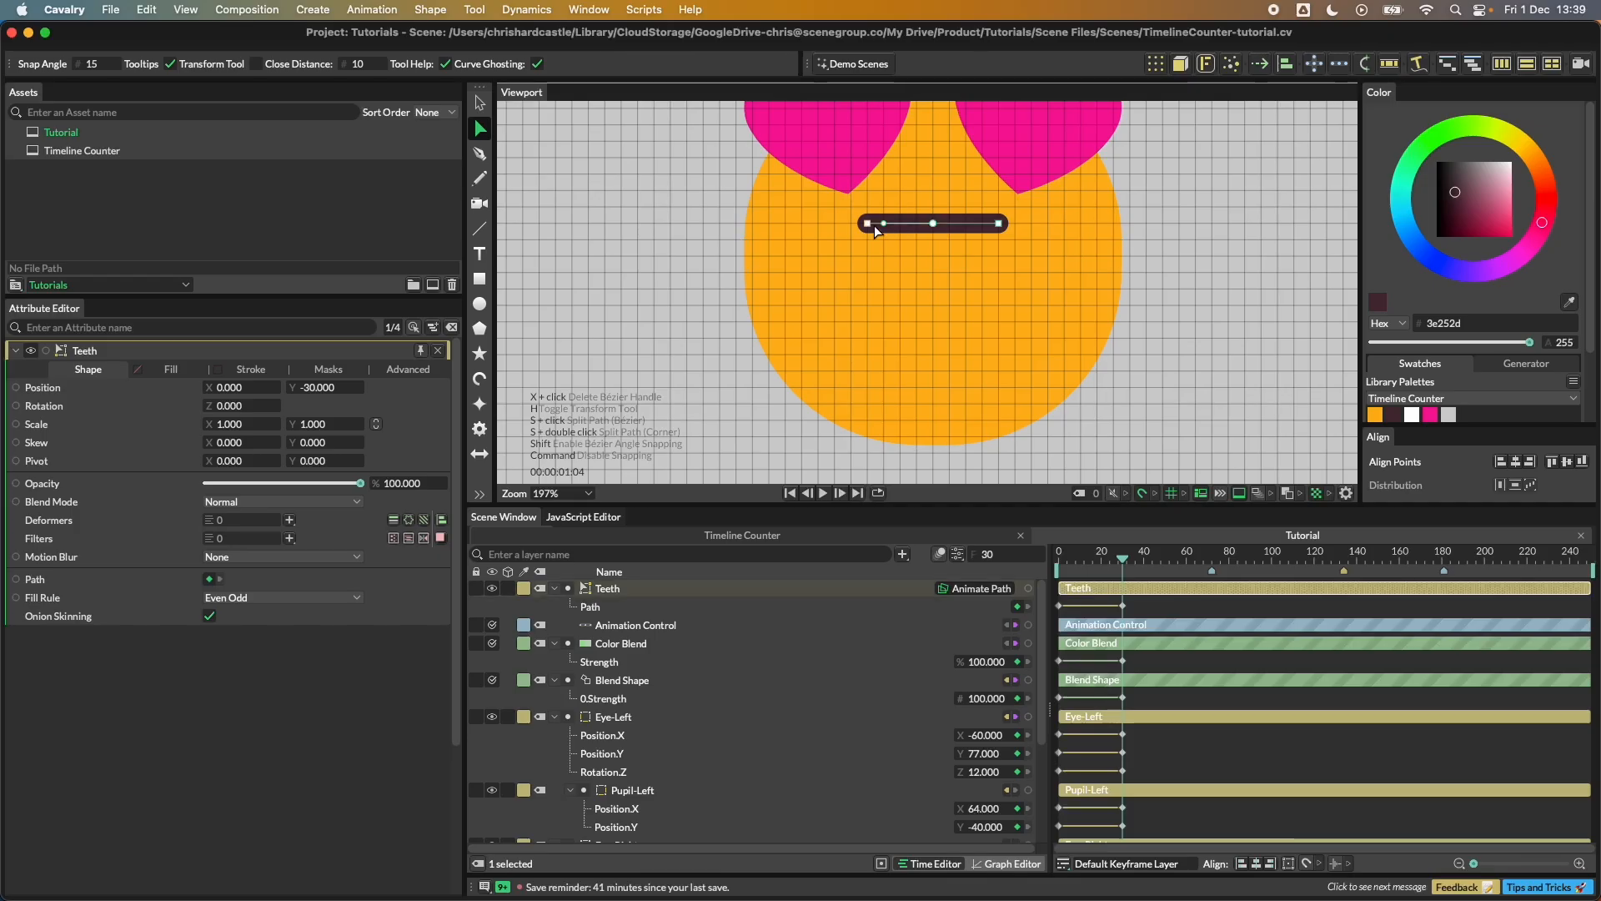
Step: Widen the flattened Teeth path by moving both end points outward by the same amount
click(866, 223)
drag(867, 227, 851, 225)
drag(1005, 225, 1013, 230)
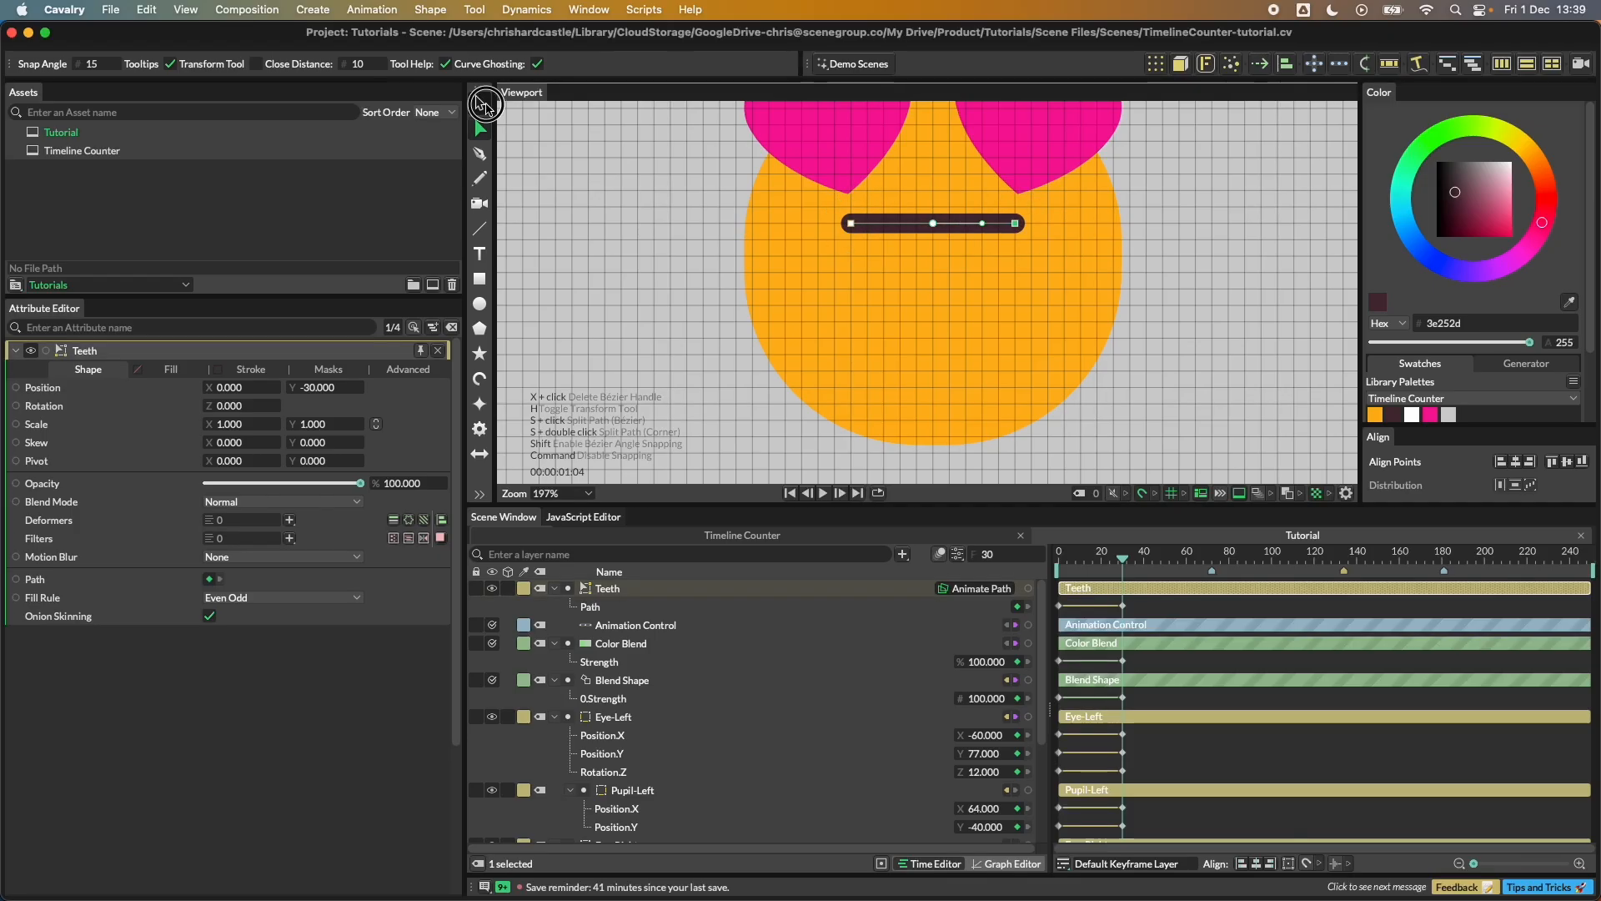
click(480, 101)
Step: Return to frame 0 and connect the Animation Control to the Path attribute of Teeth
drag(1121, 558, 1057, 557)
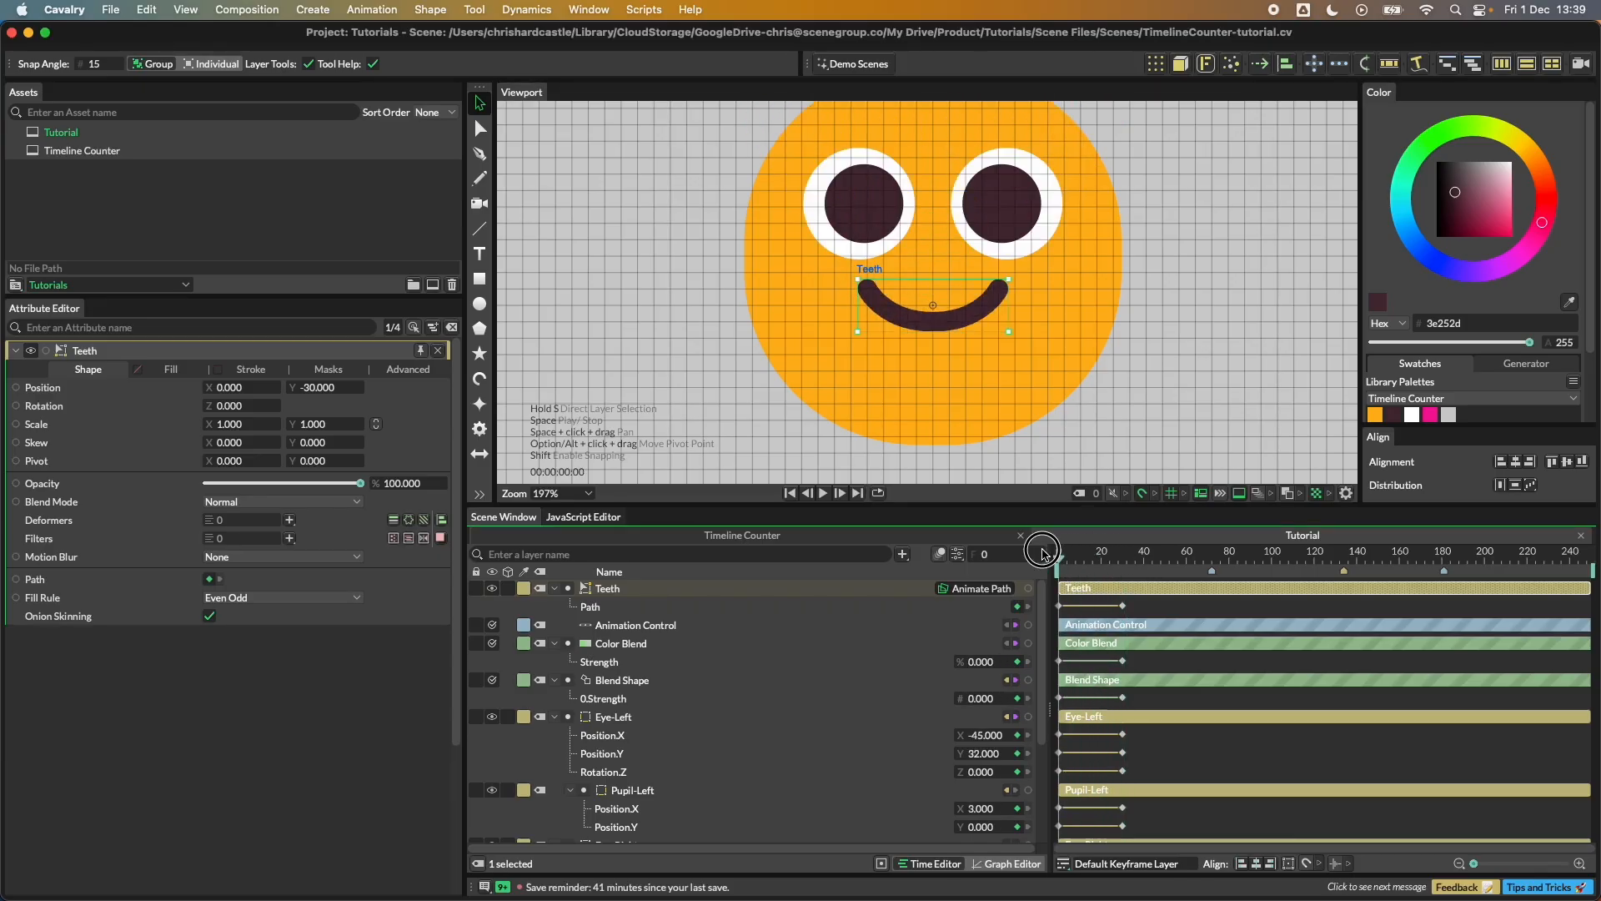
click(684, 626)
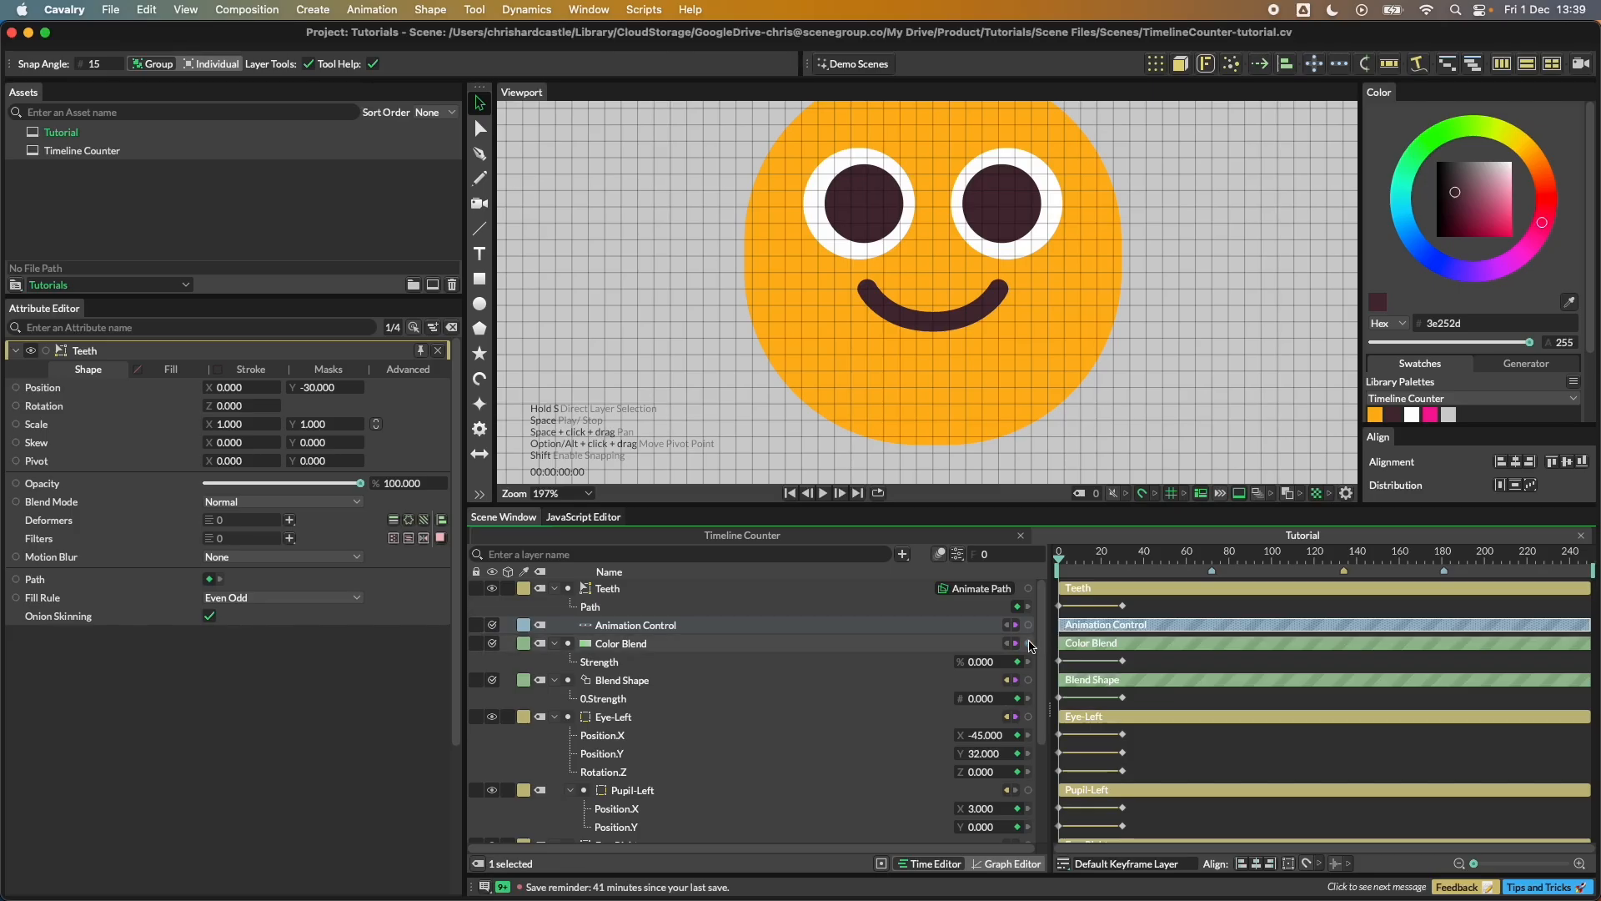
drag(1030, 626, 188, 580)
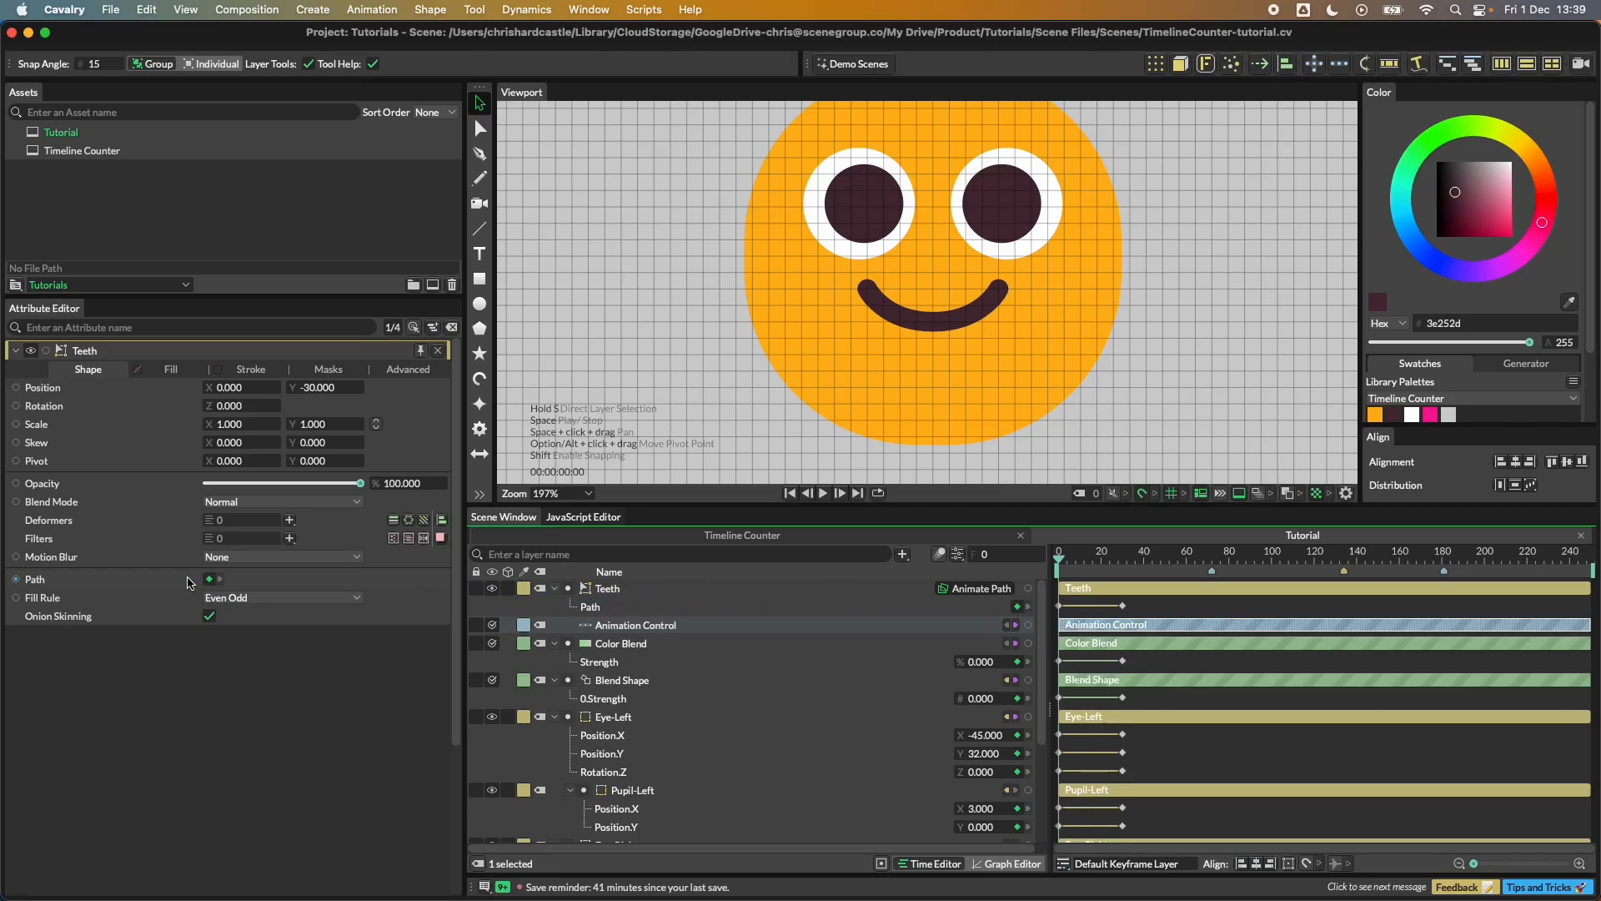
Step: At frame 30, draw a closed U-shaped mouth below the hearts with the Pen tool, its straight edge running along the Teeth line
click(1074, 557)
drag(1074, 557, 1001, 579)
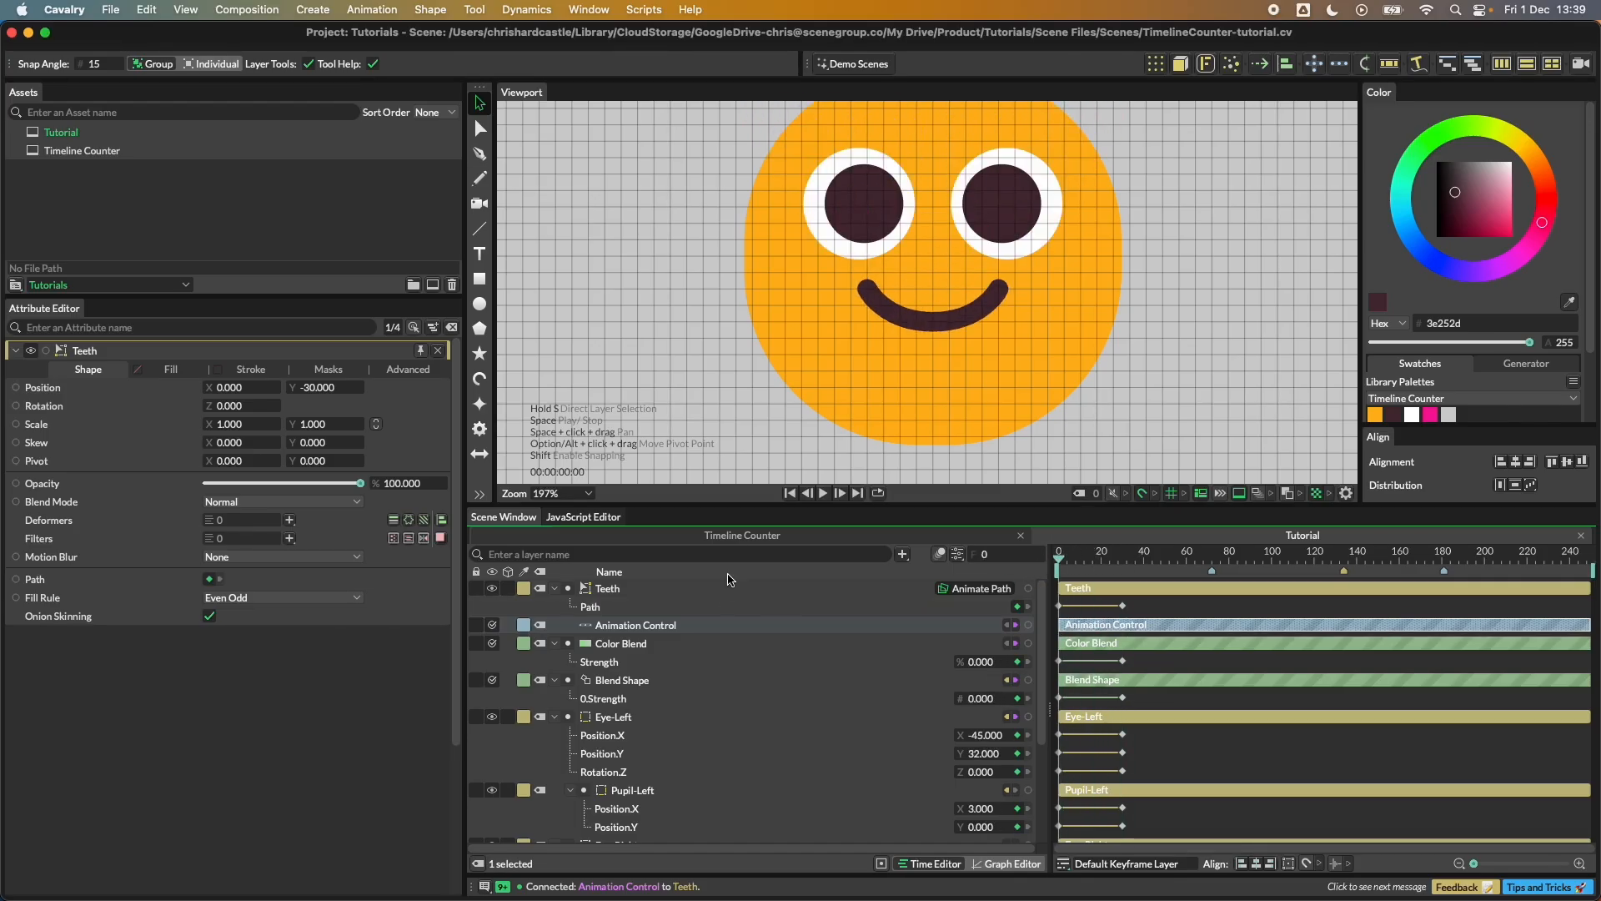
drag(1059, 557, 1124, 564)
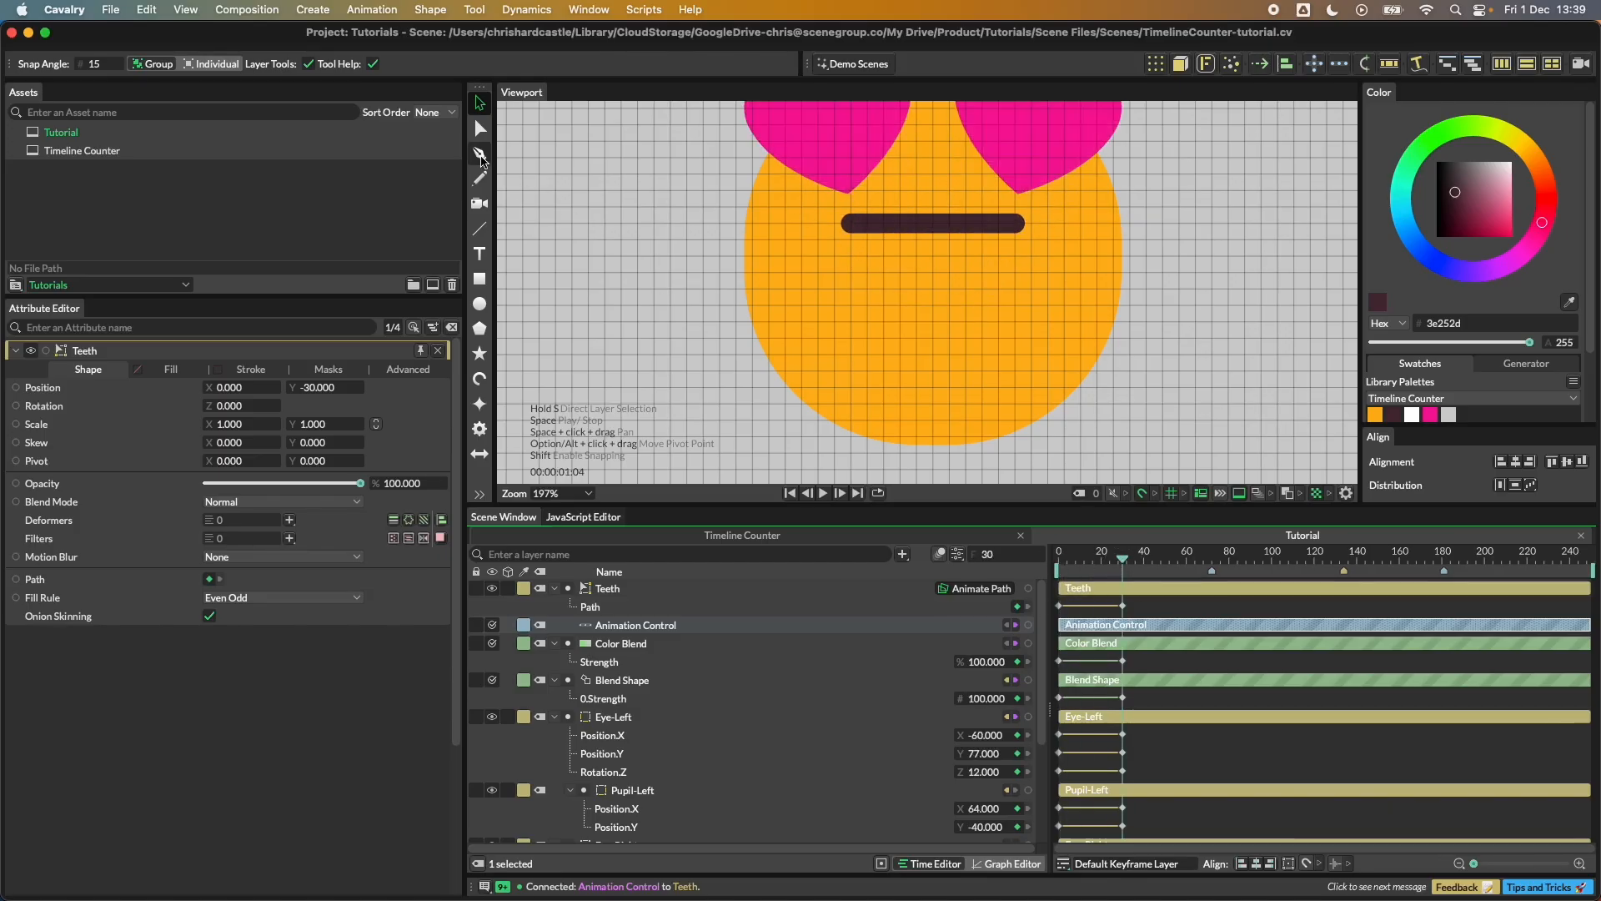
click(480, 155)
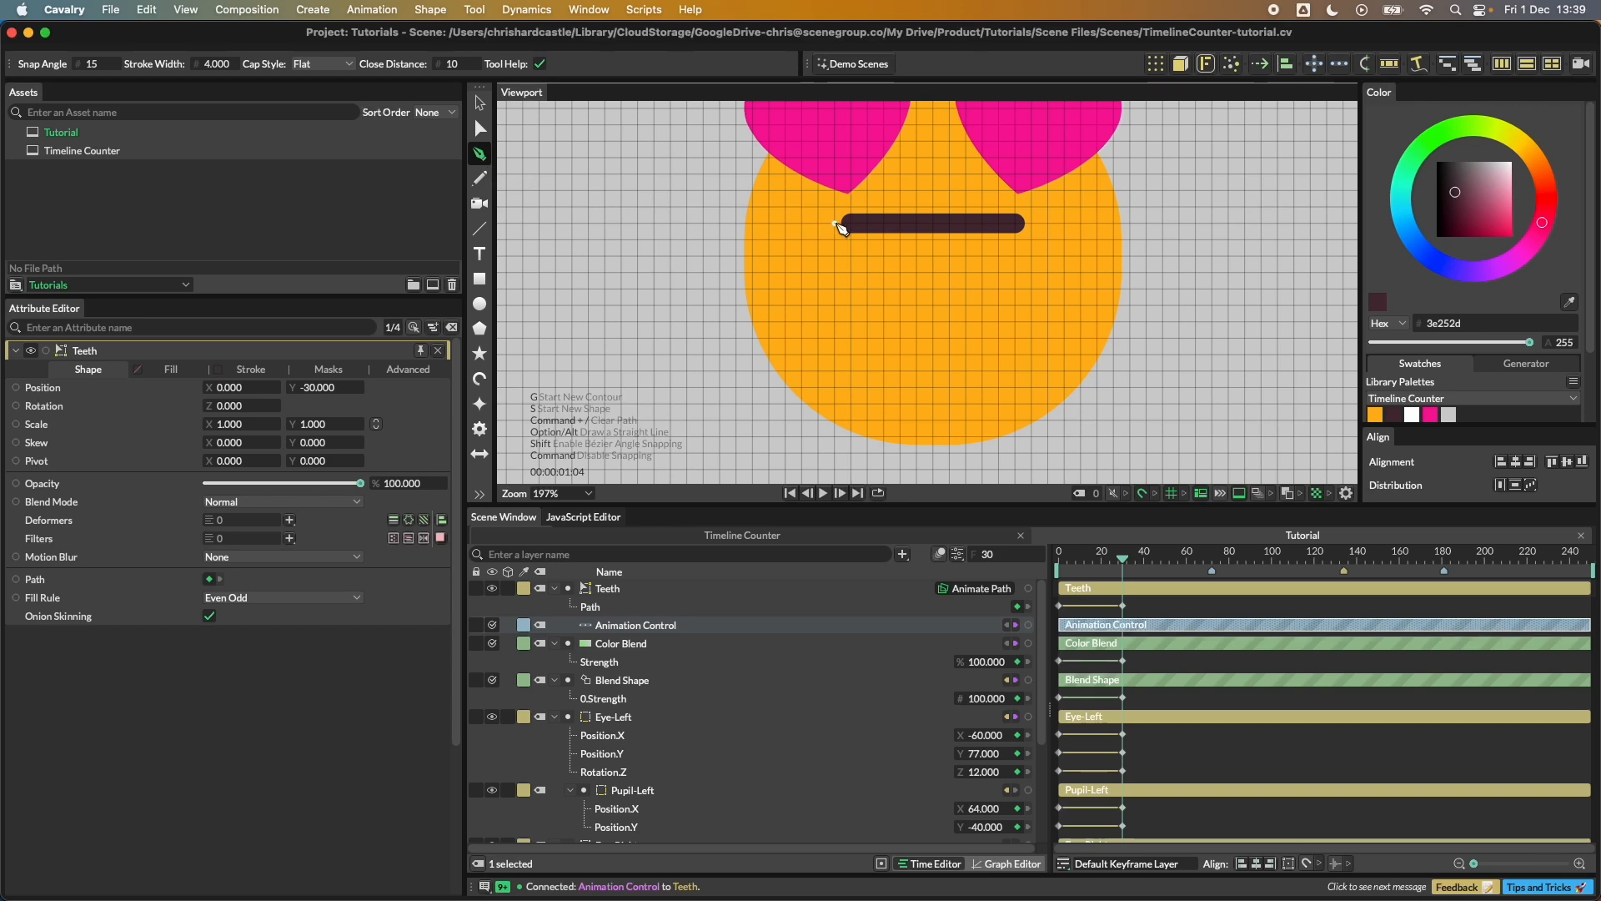
click(838, 227)
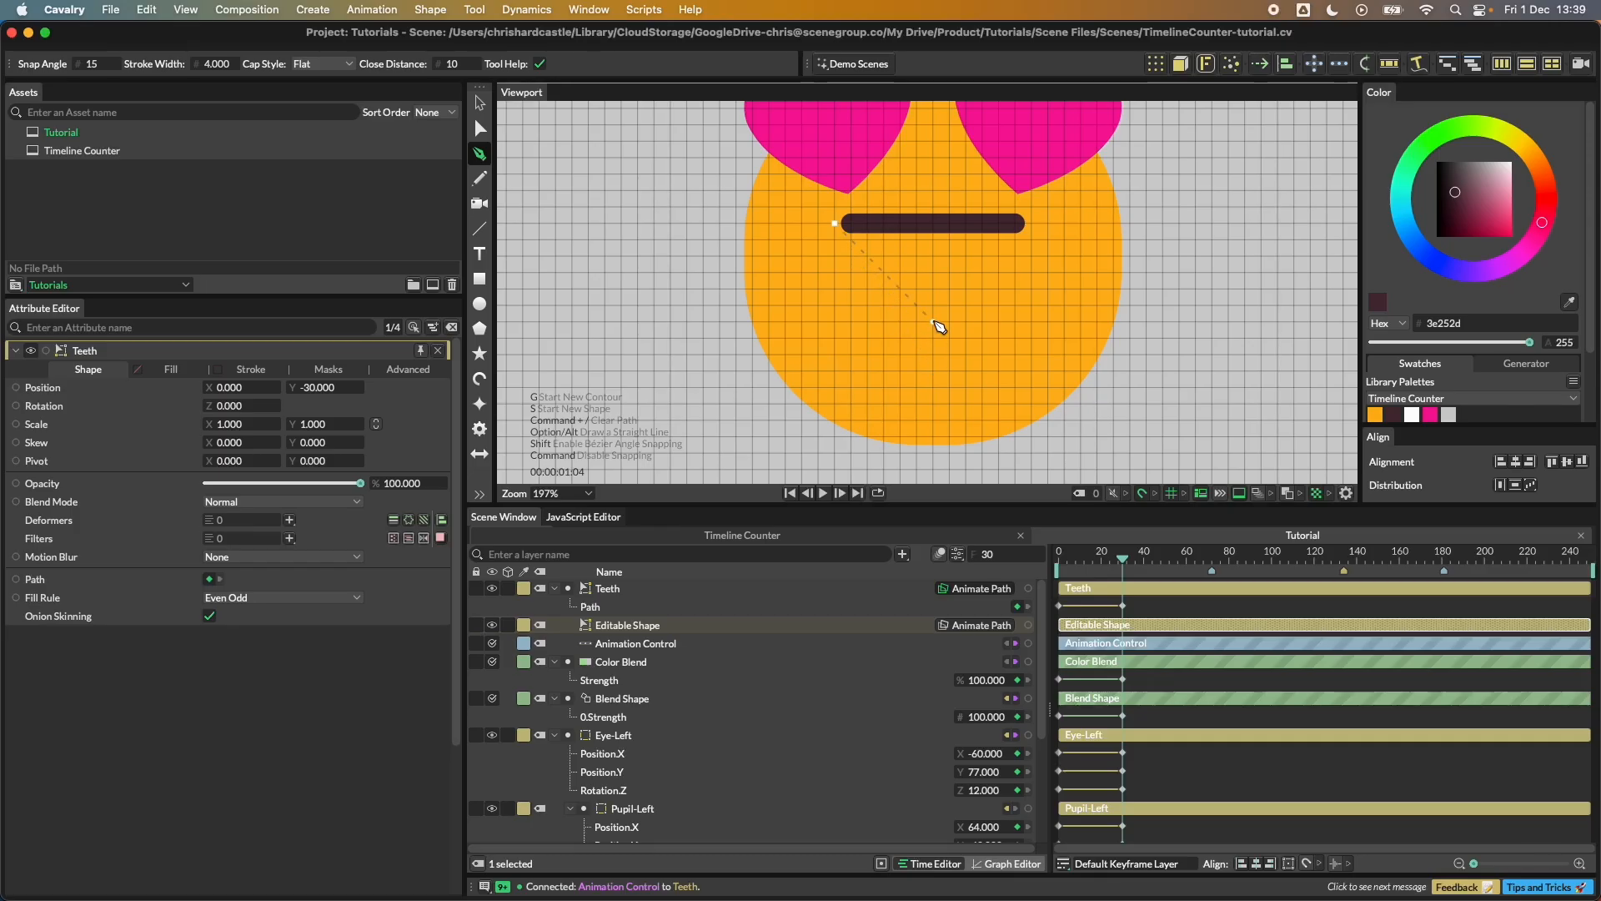
drag(932, 355, 1032, 355)
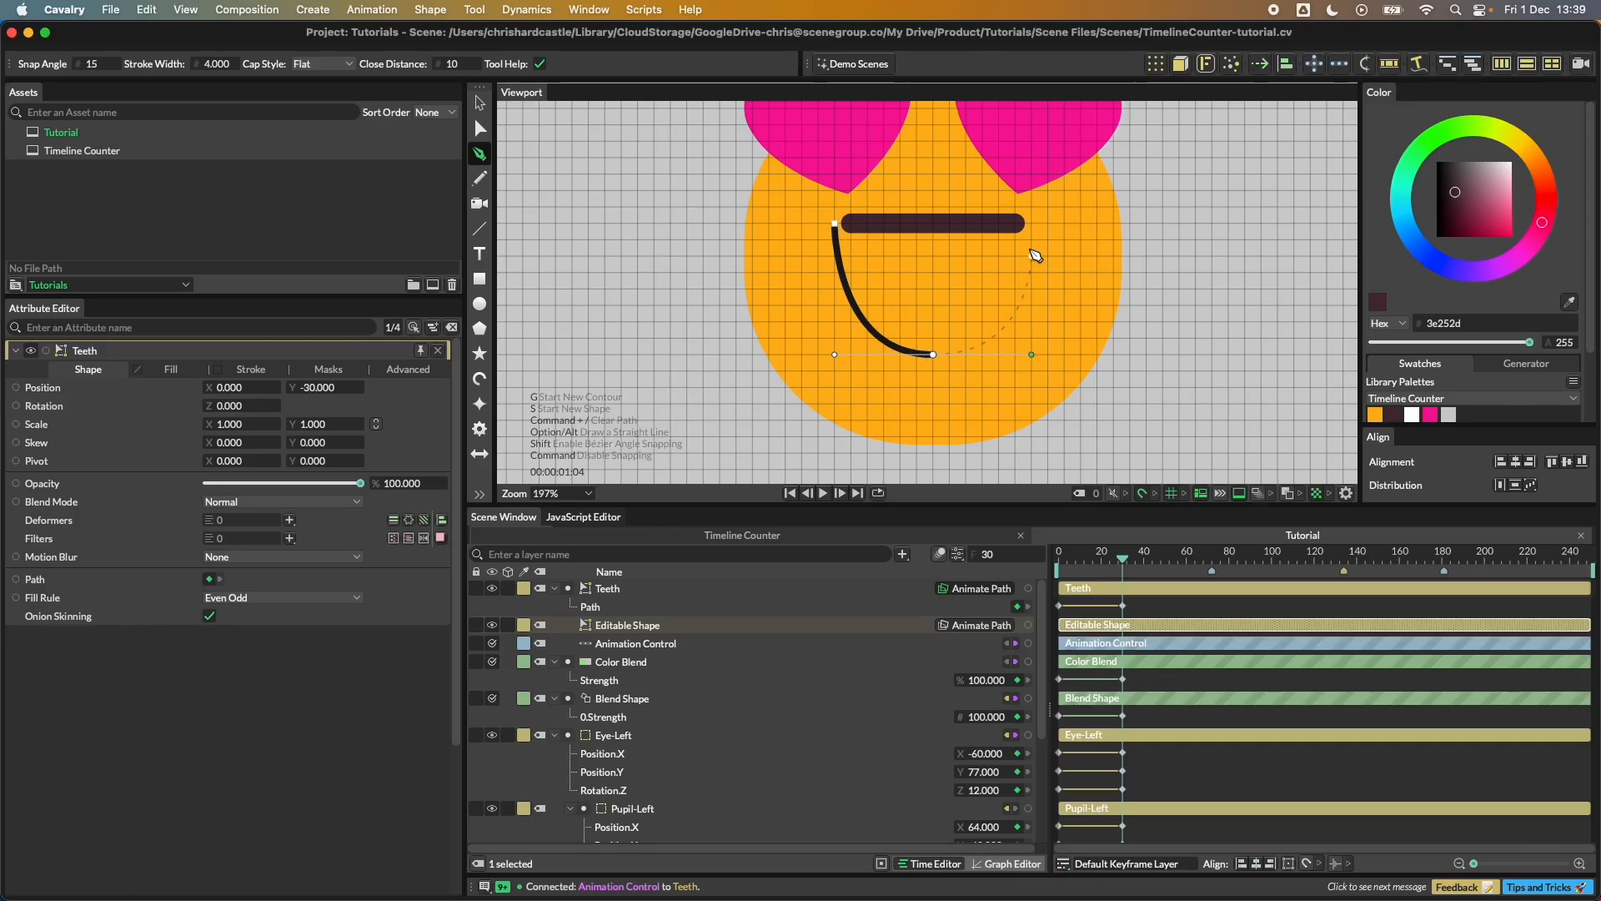
click(1032, 223)
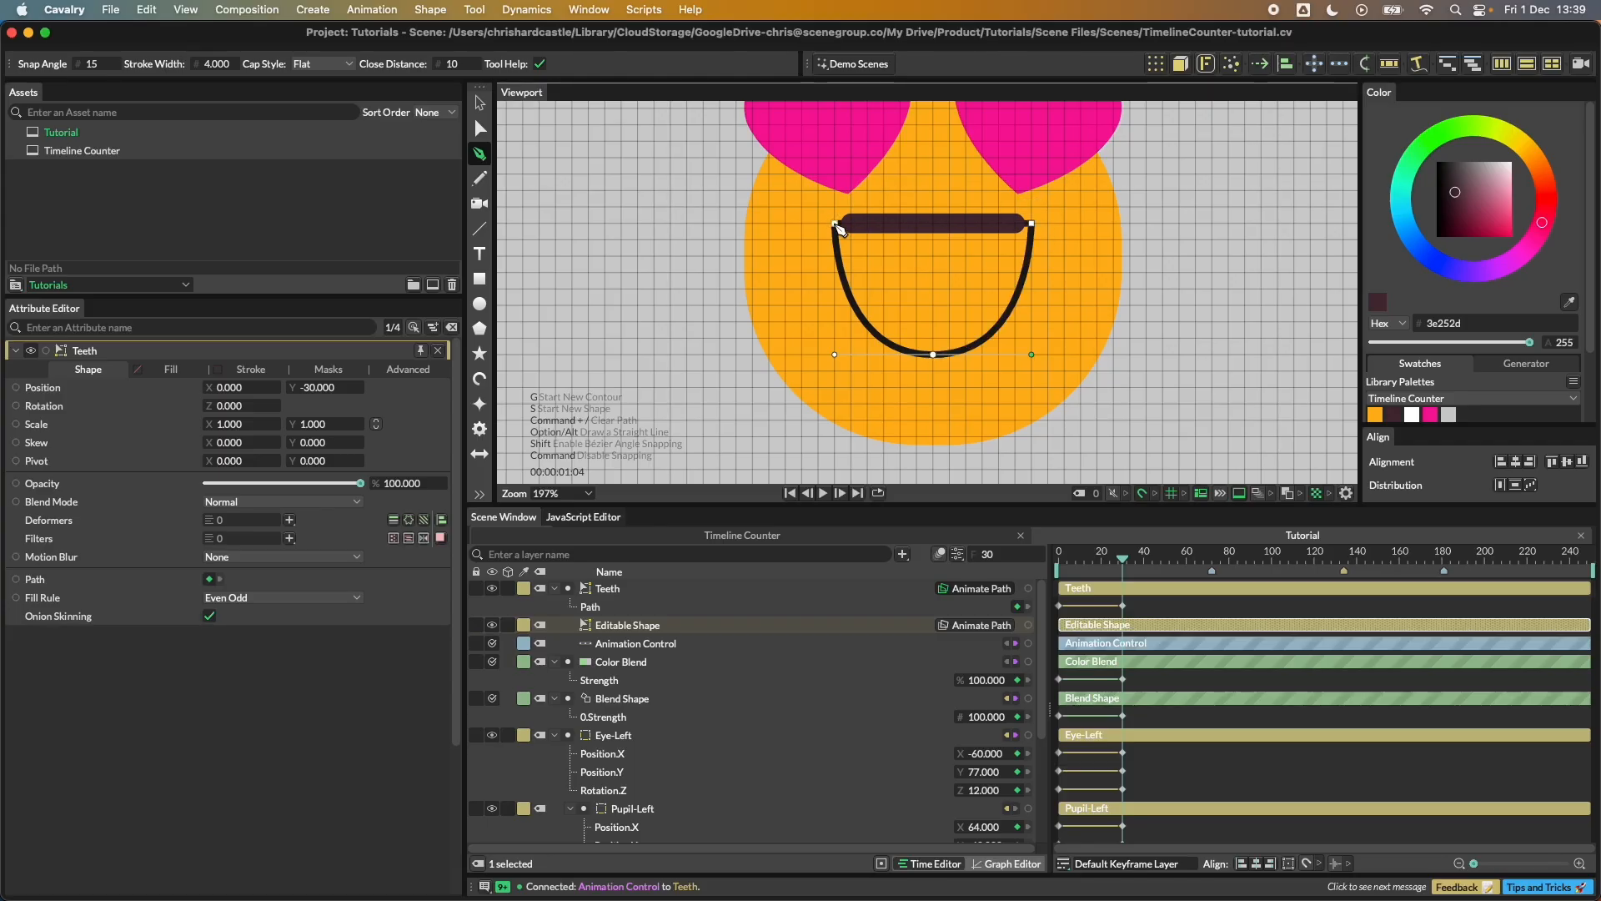
click(480, 103)
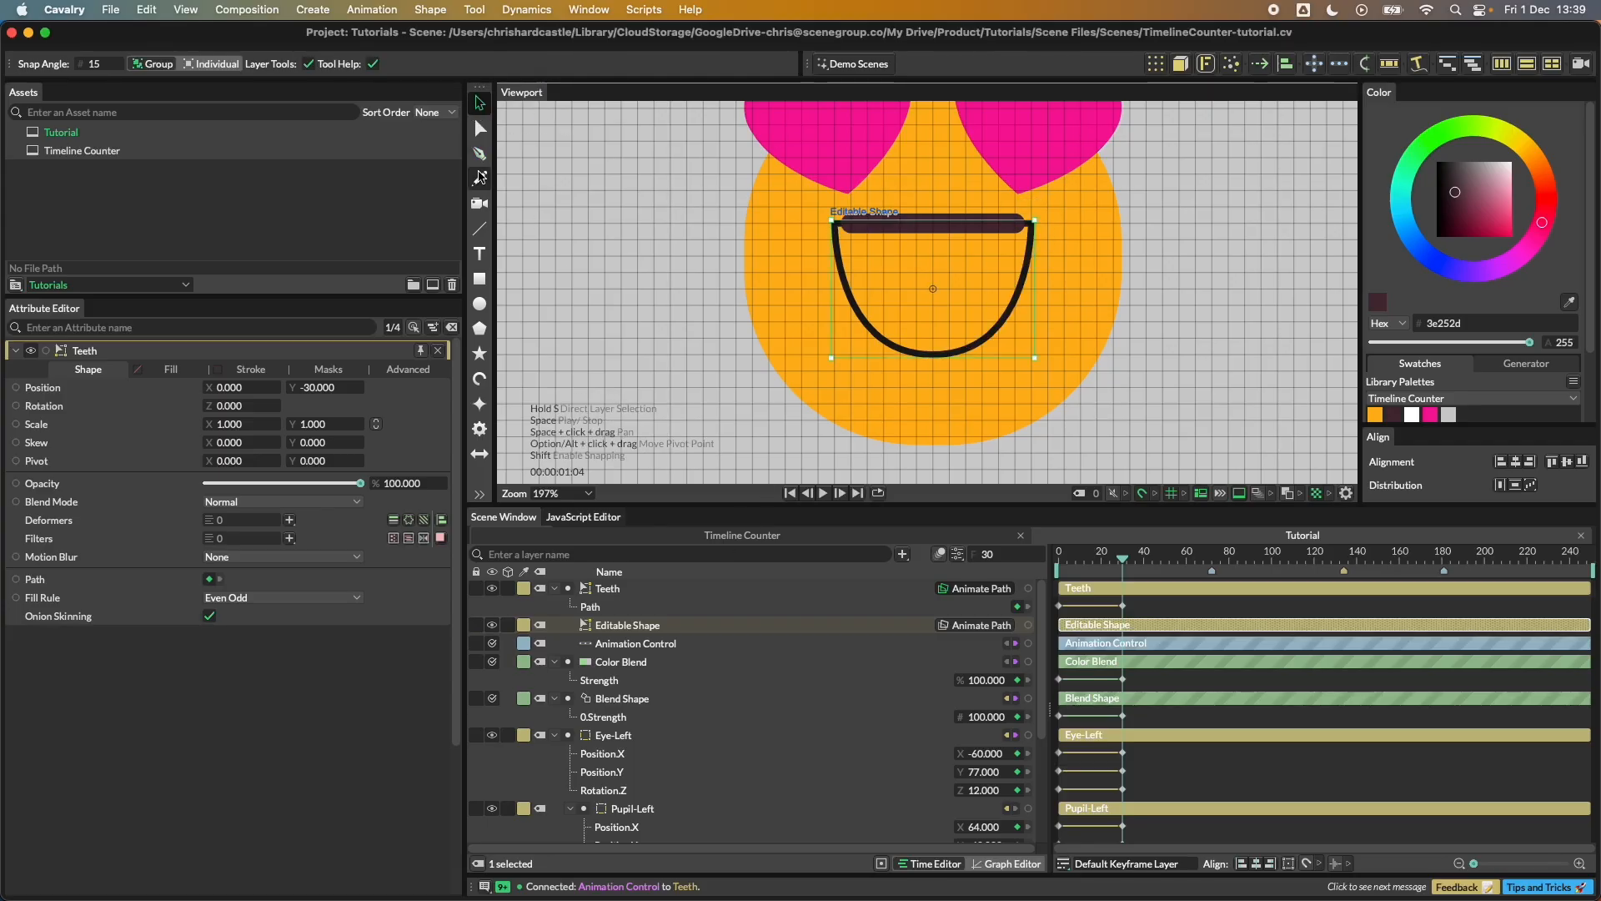
Step: Raise the lowest point of the new mouth shape slightly to make it shallower
click(479, 128)
drag(933, 354, 935, 342)
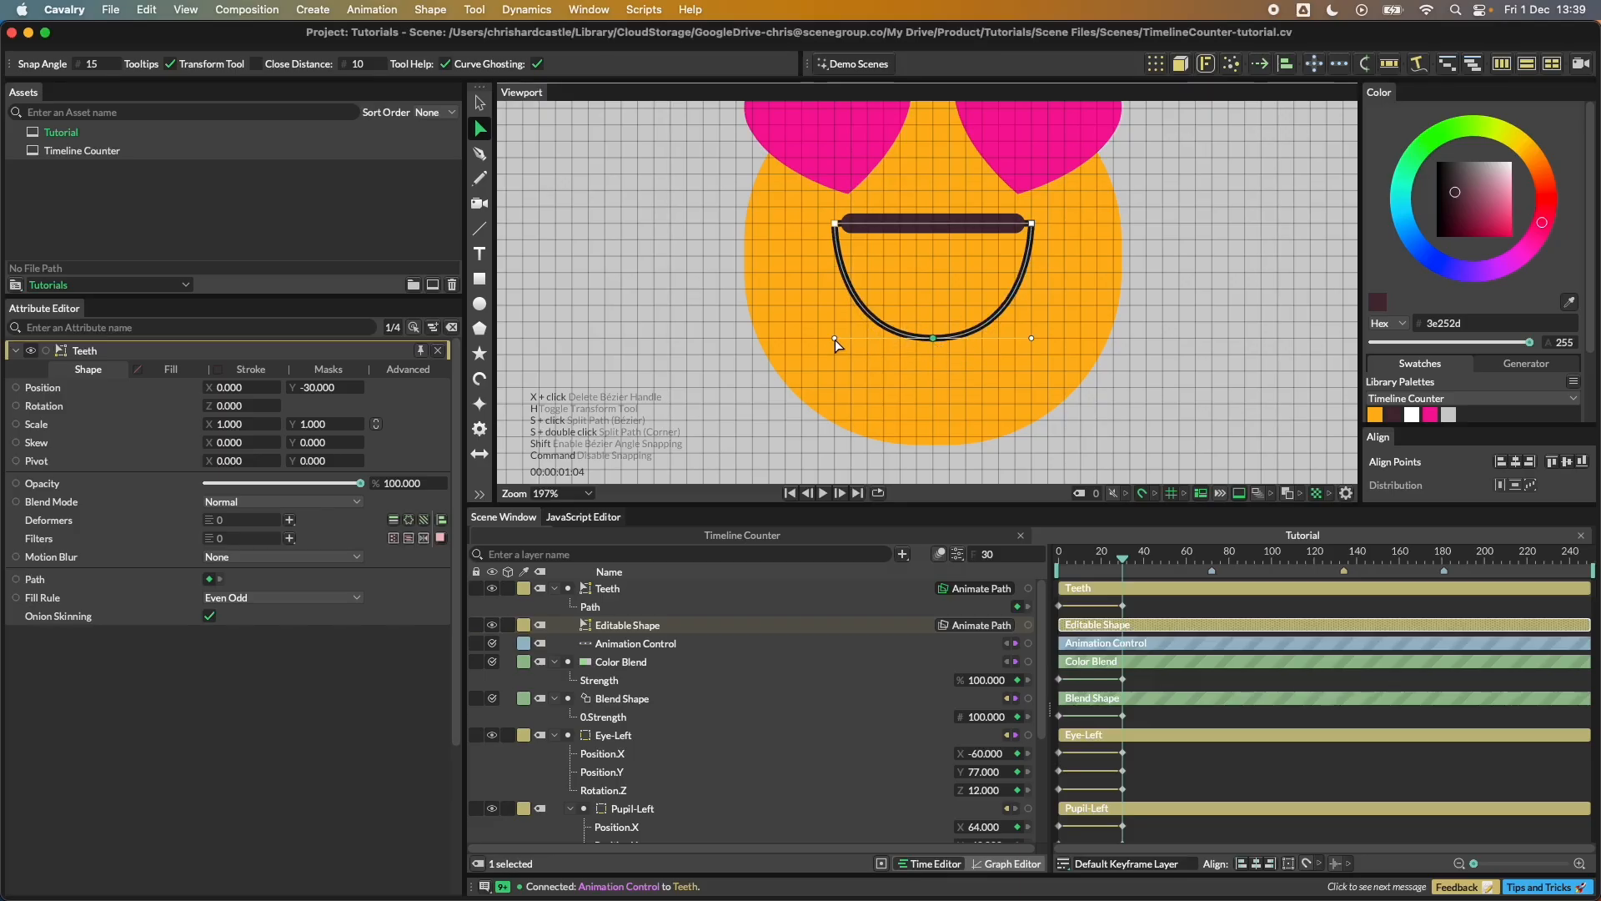
click(480, 103)
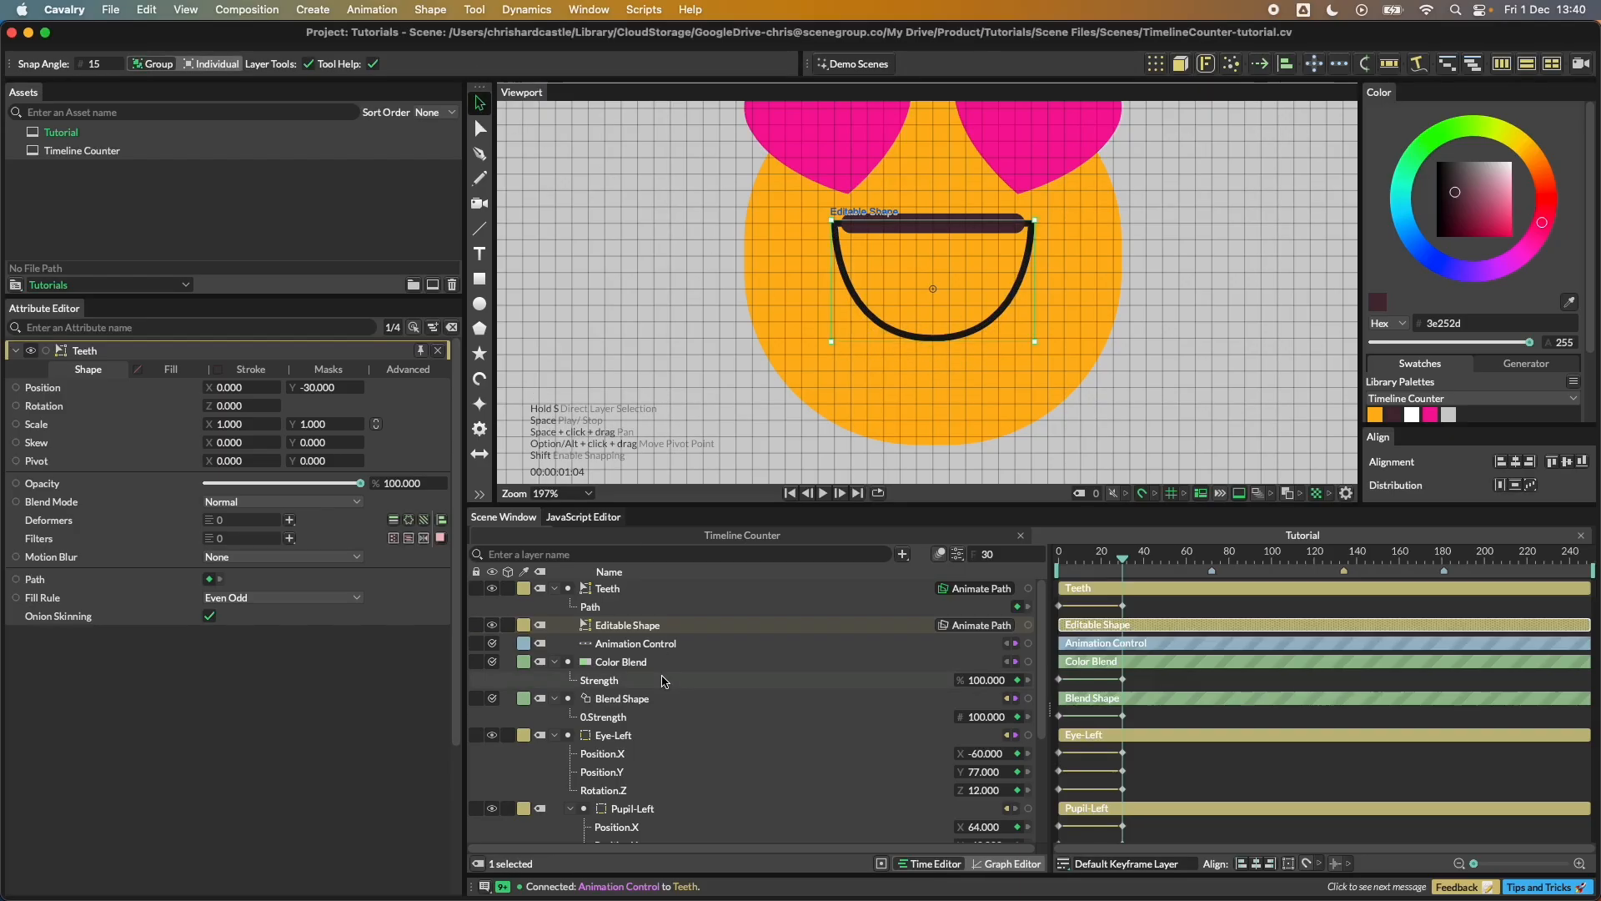
Step: Turn off the mouth shape's stroke, enable its fill and give it the pink palette colour f7038e
click(250, 369)
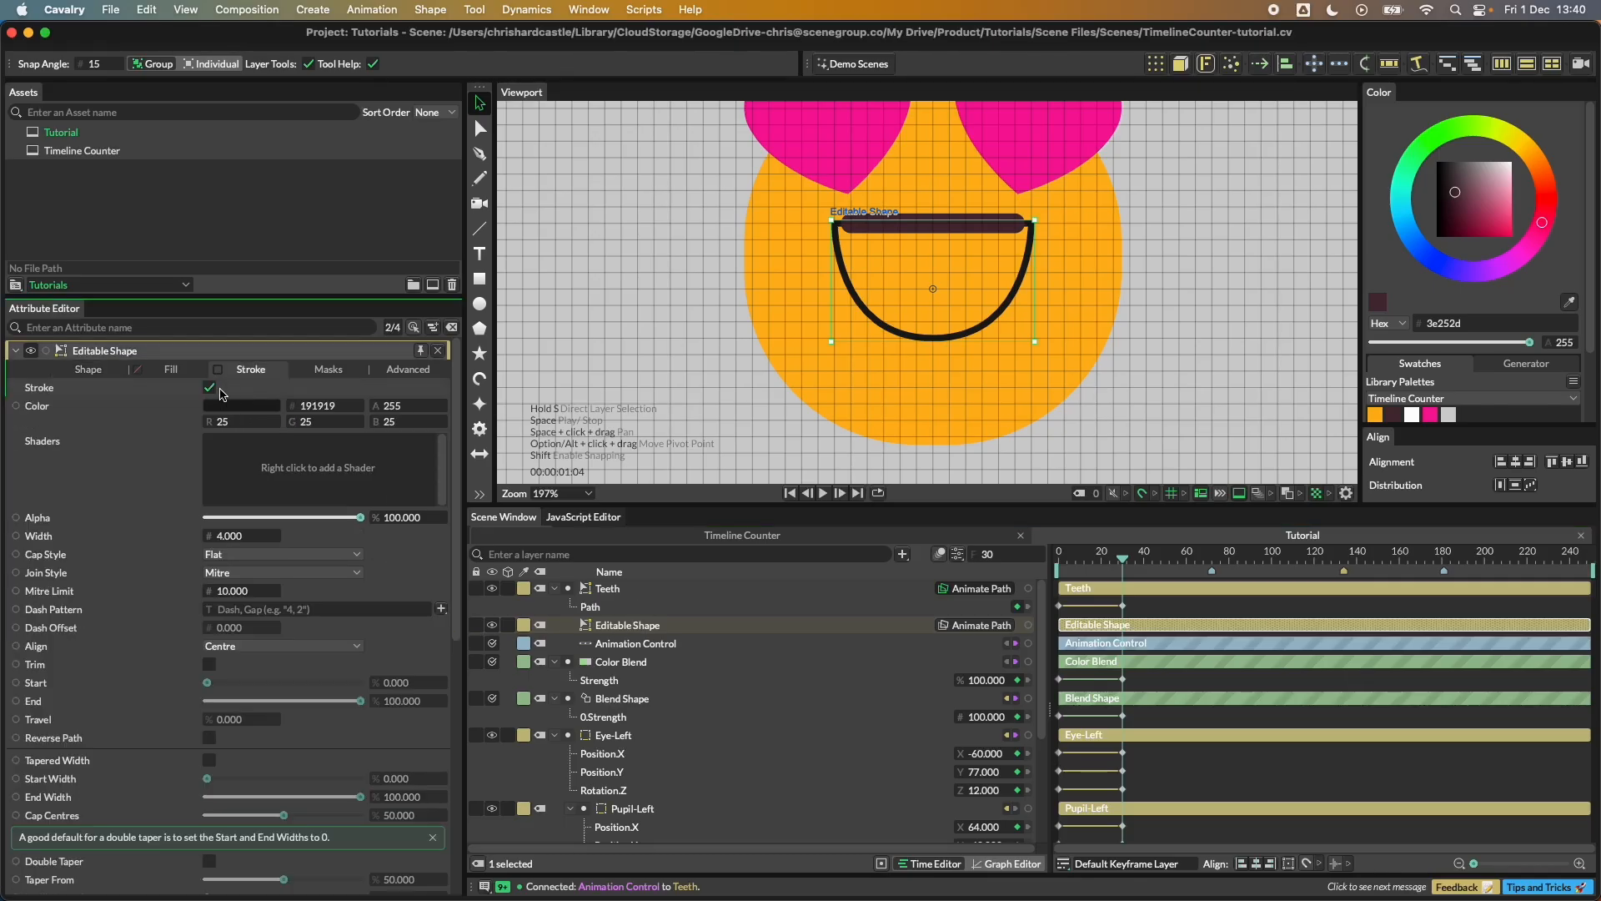
click(210, 387)
click(187, 372)
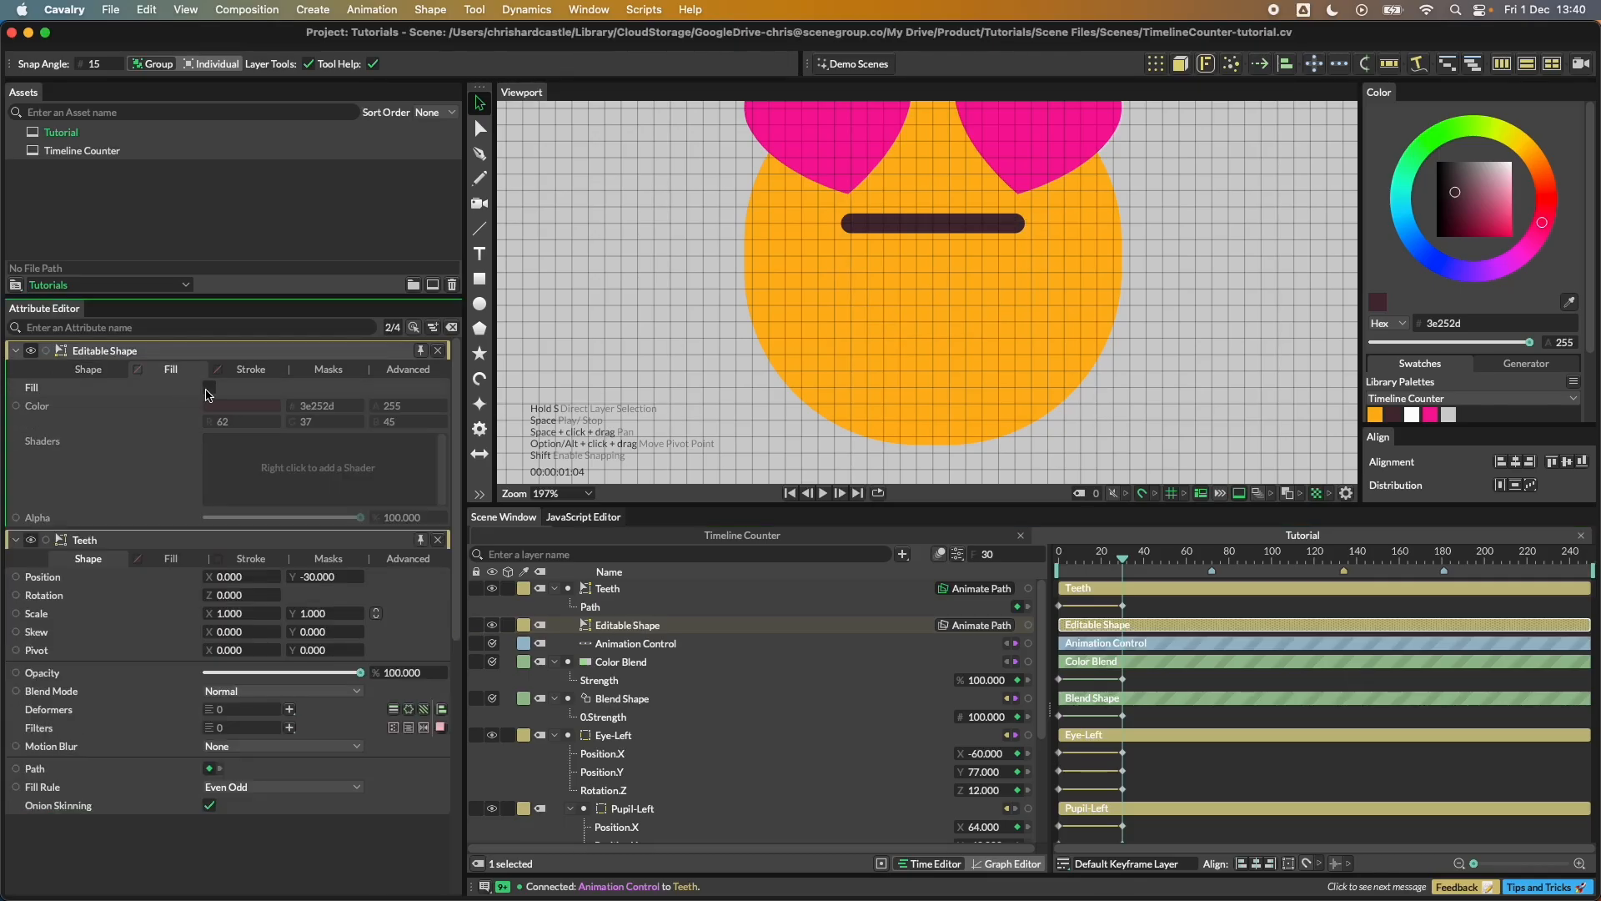
click(210, 388)
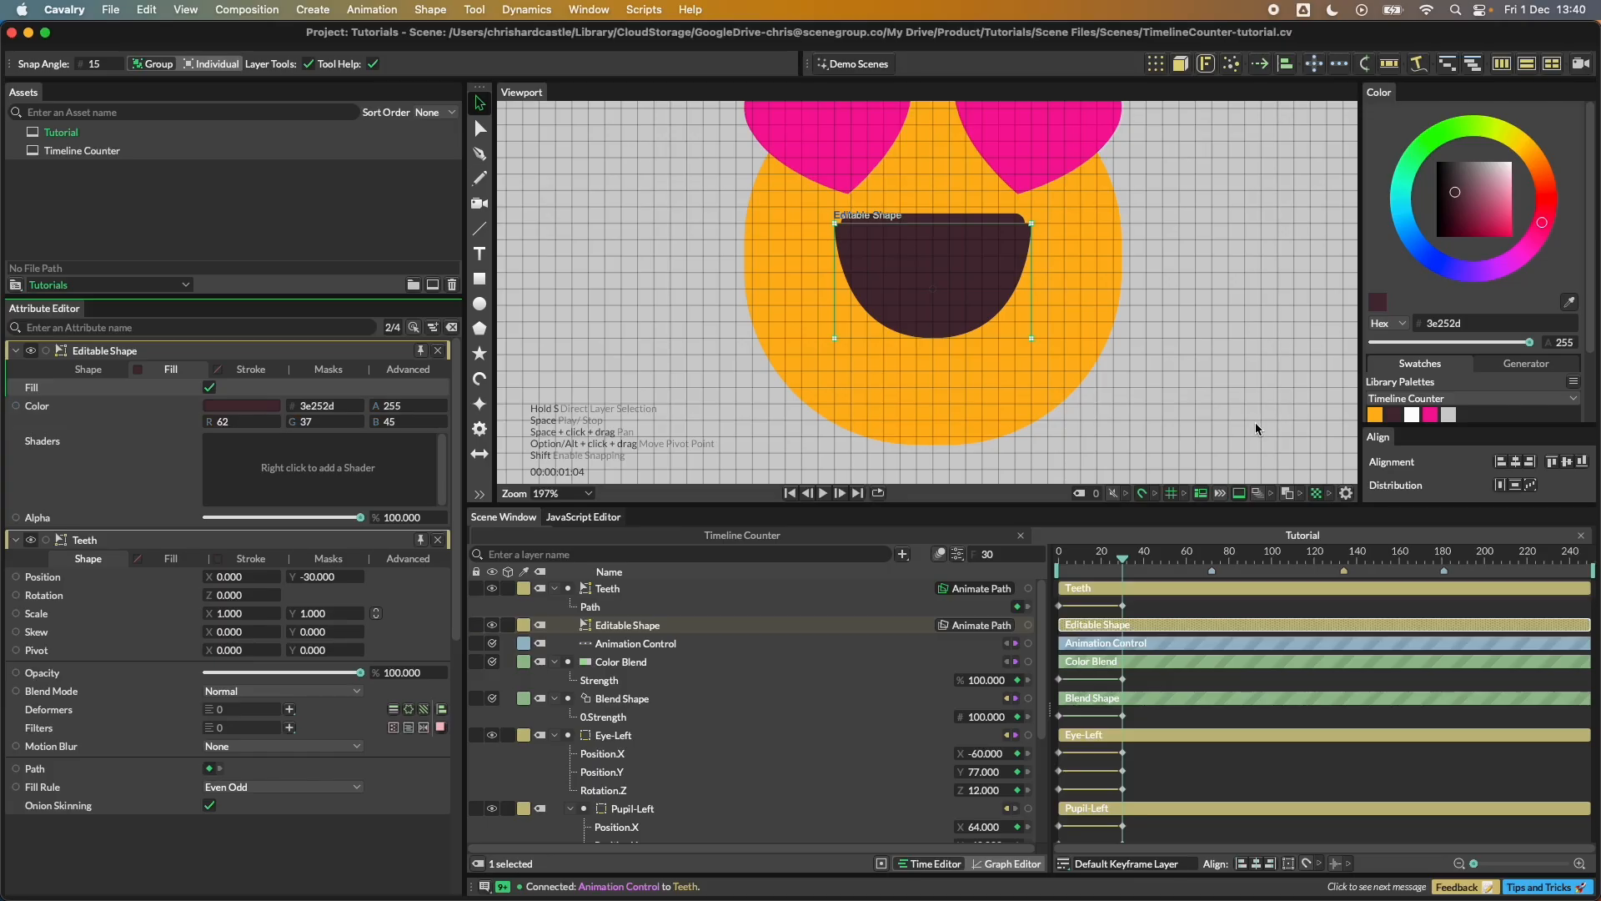
drag(1431, 421, 250, 406)
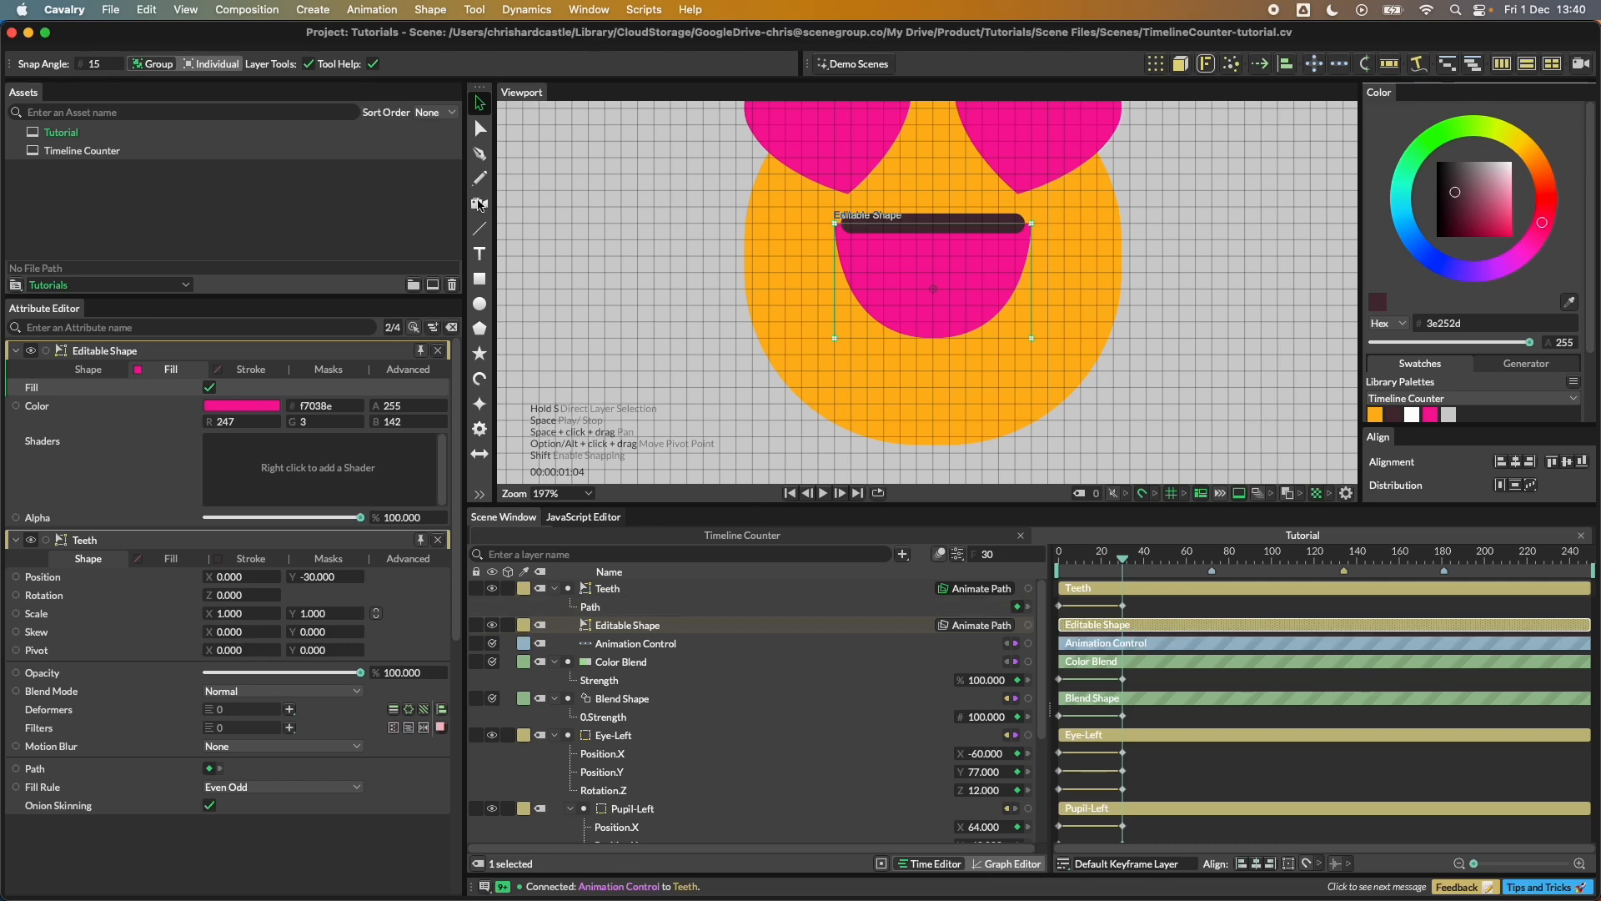
Step: Enable path animation on the pink shape at frame 30, and open its points for editing at frame 0
click(971, 625)
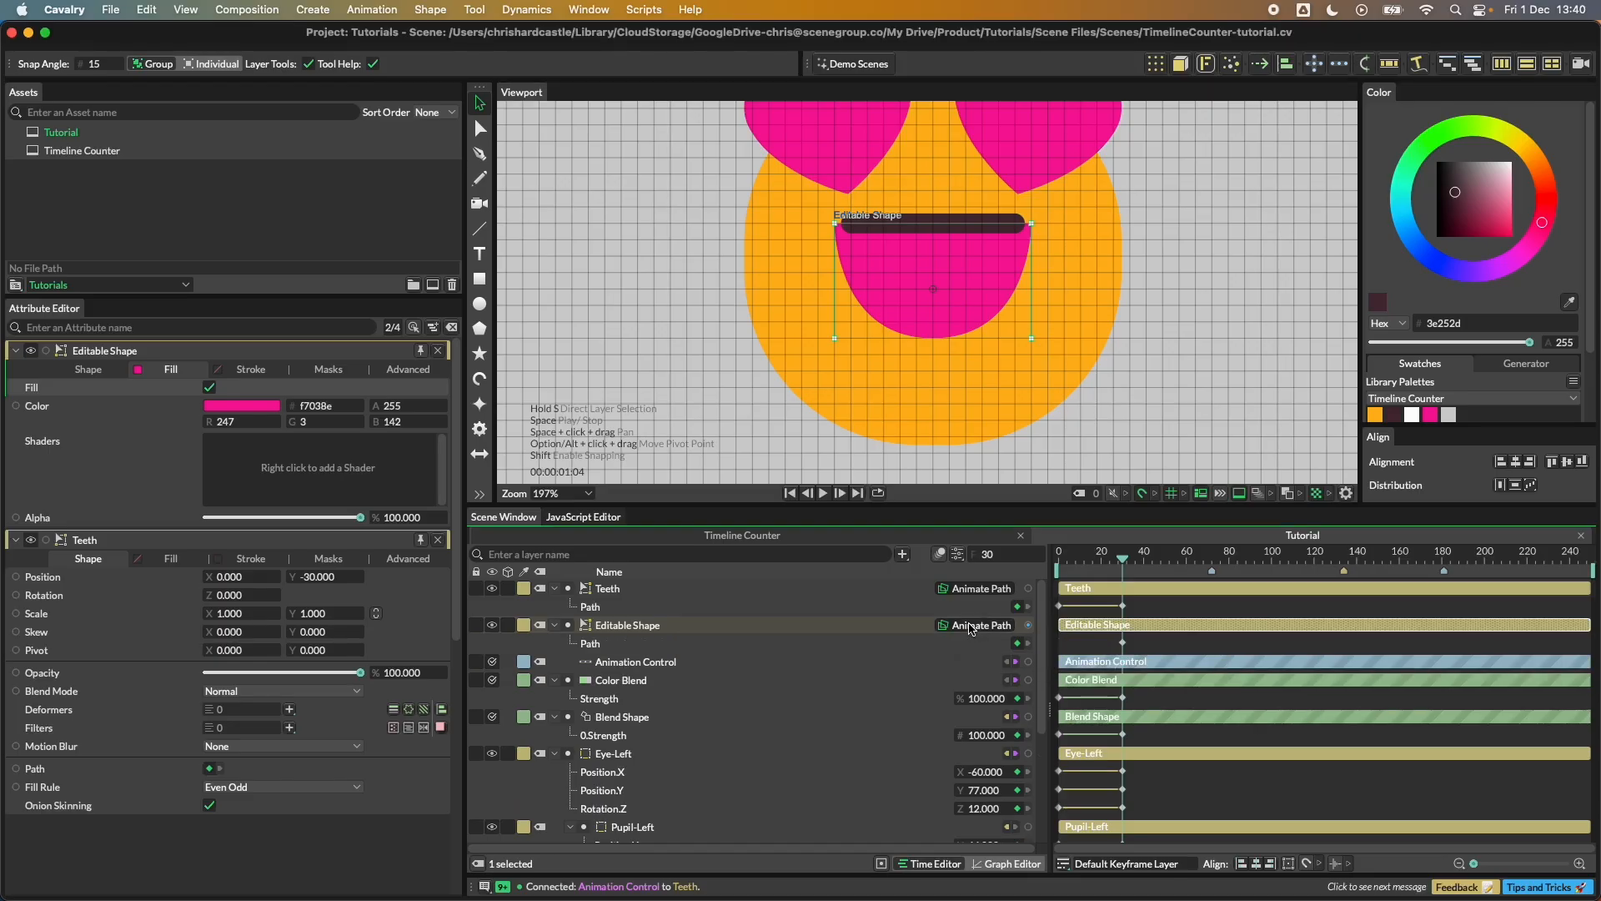
drag(1124, 561, 1052, 563)
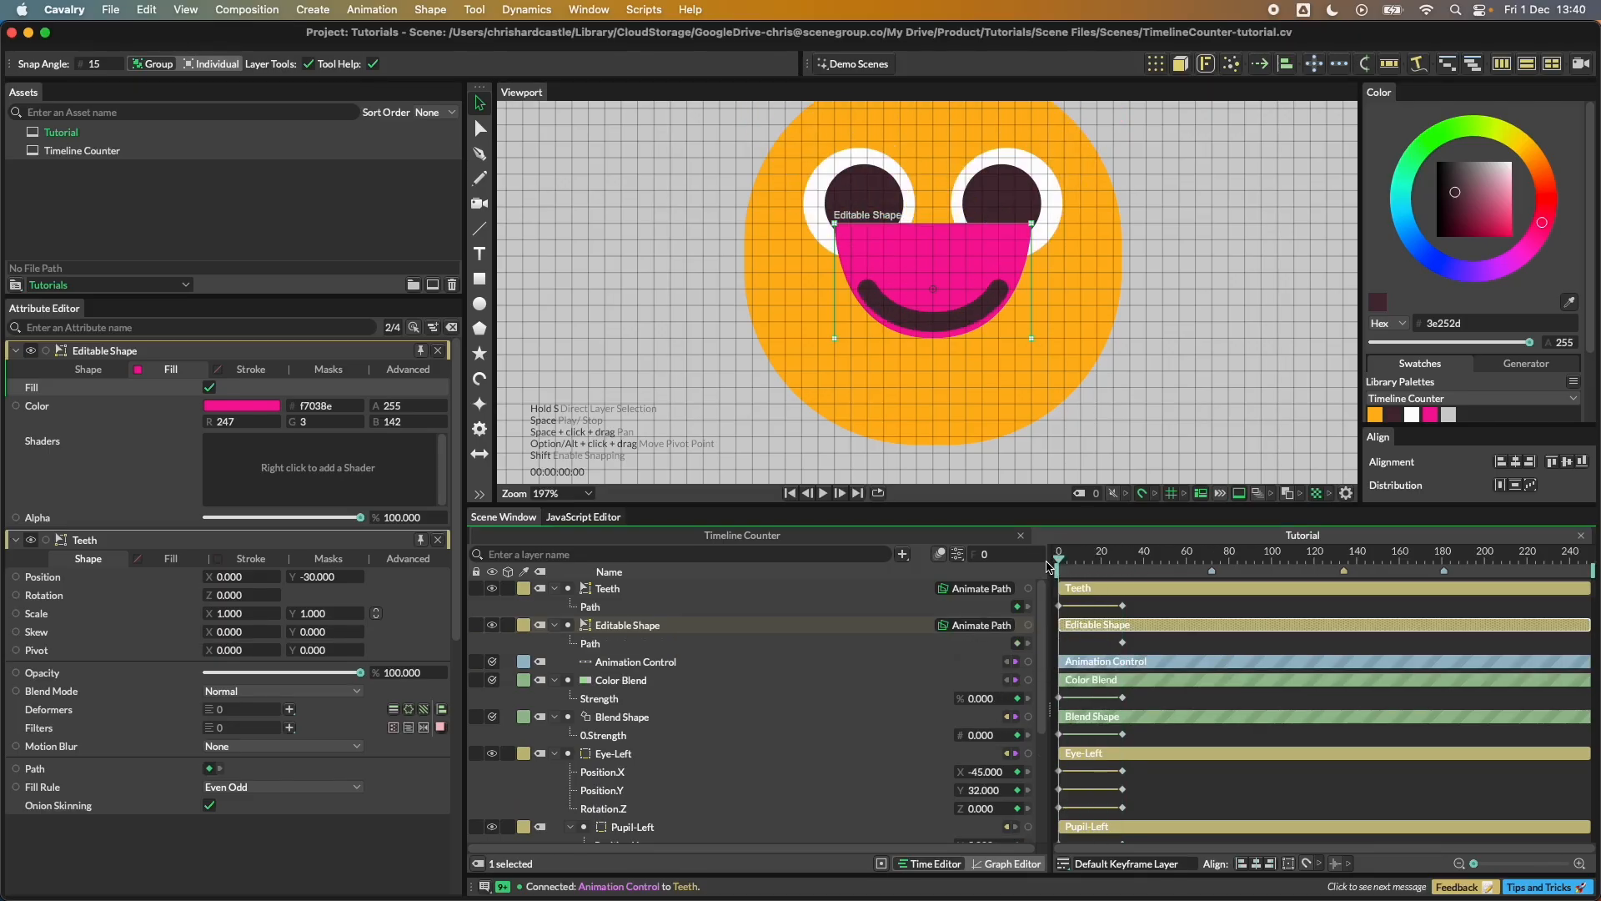
click(480, 127)
scroll(934, 198, up, 3)
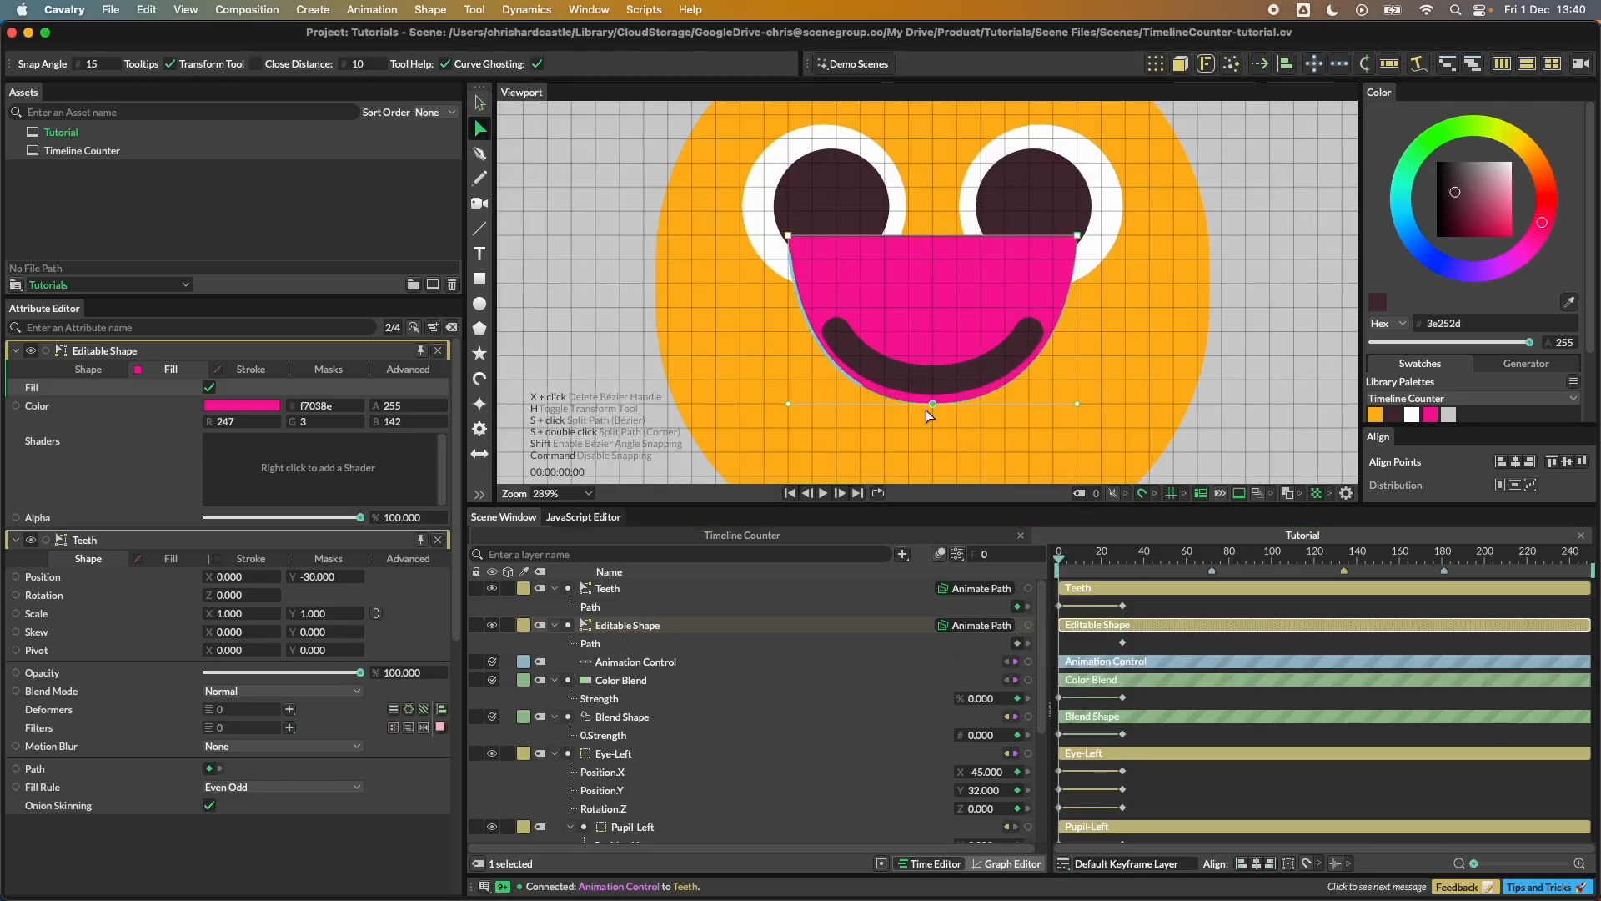
click(936, 414)
click(865, 445)
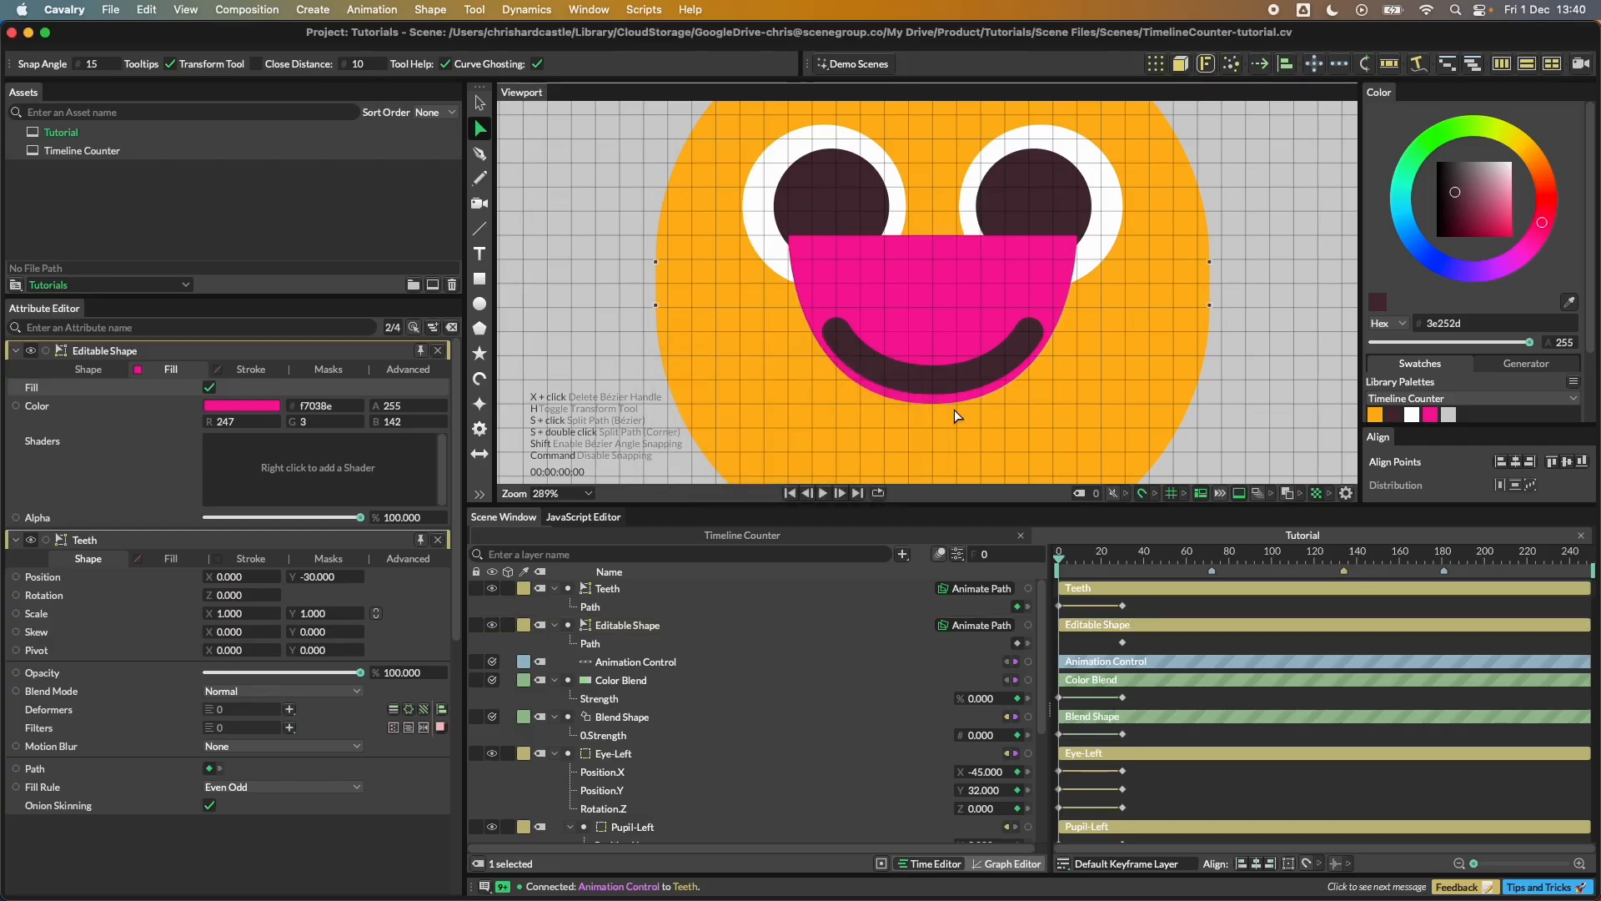
click(953, 367)
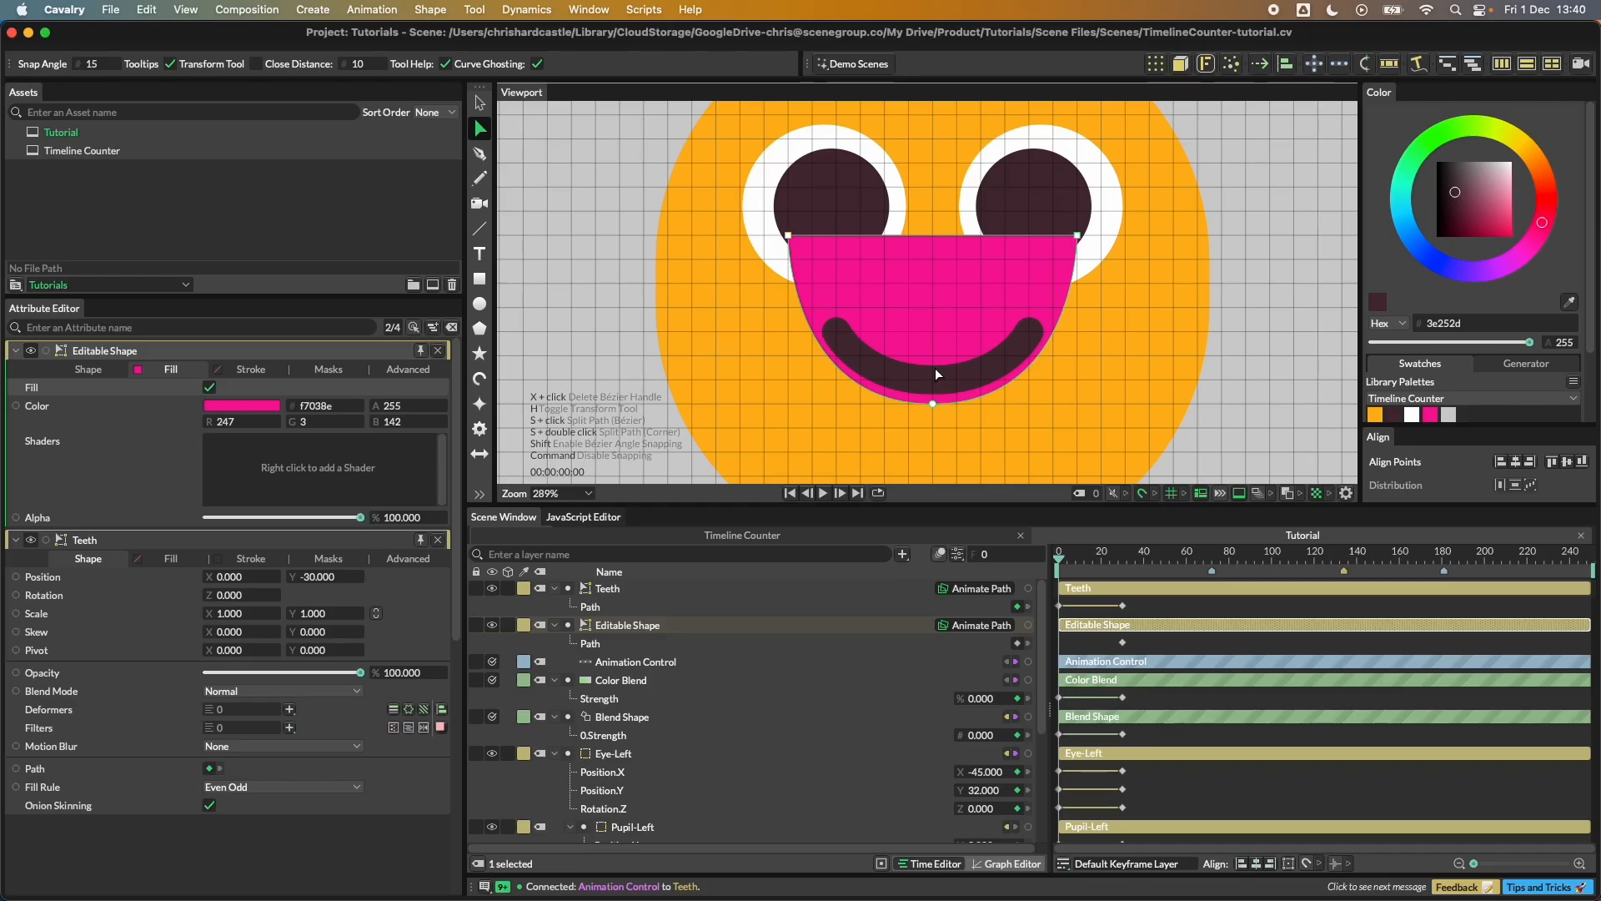
Step: At frame 0, move the pink shape's corners and bottom point onto the Teeth smile and shorten the curve handles to follow it
drag(932, 403, 933, 381)
drag(788, 237, 837, 331)
drag(1081, 238, 1029, 331)
drag(1078, 379, 1000, 383)
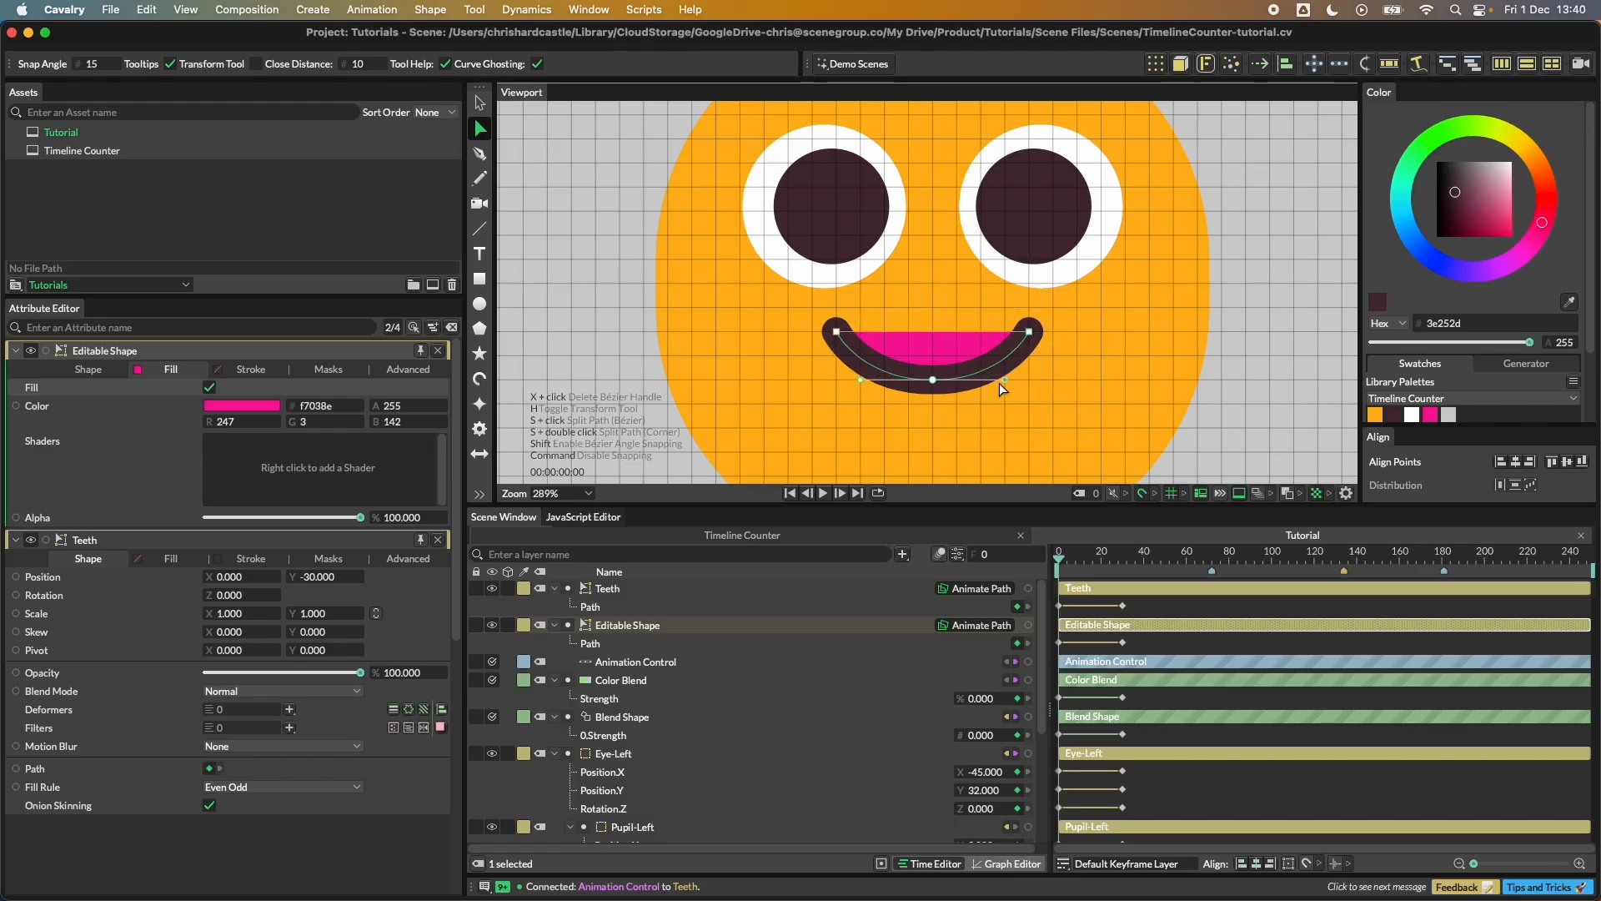
Step: Add a point at the middle of the pink shape's straight edge and lower it onto the smile's centre, hiding the pink fill
click(933, 333)
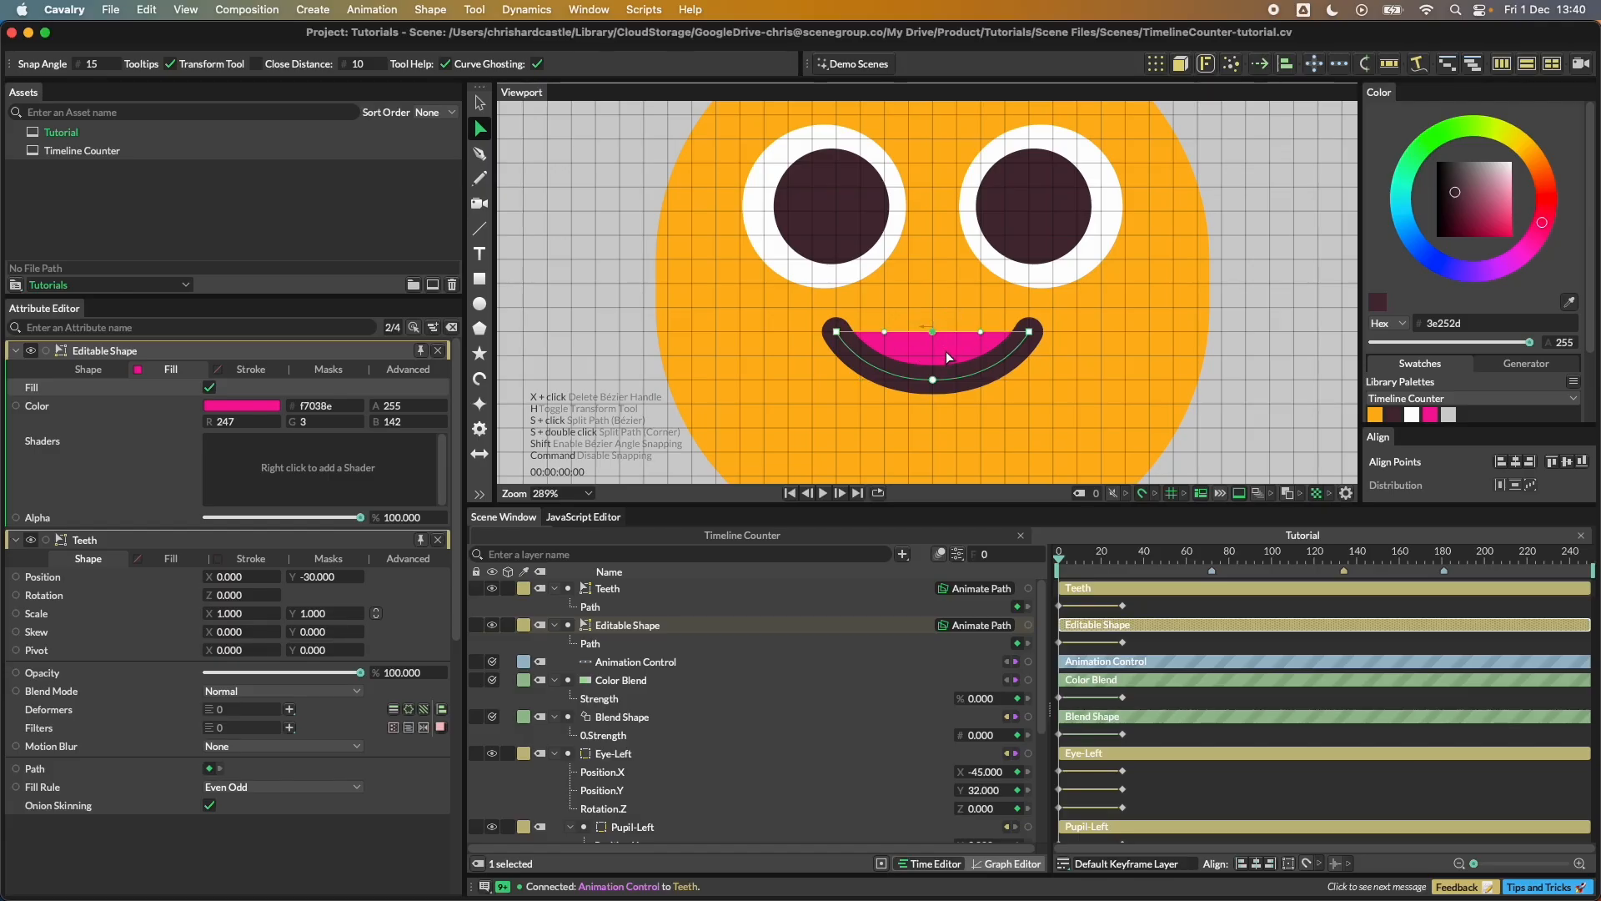
drag(933, 332, 933, 379)
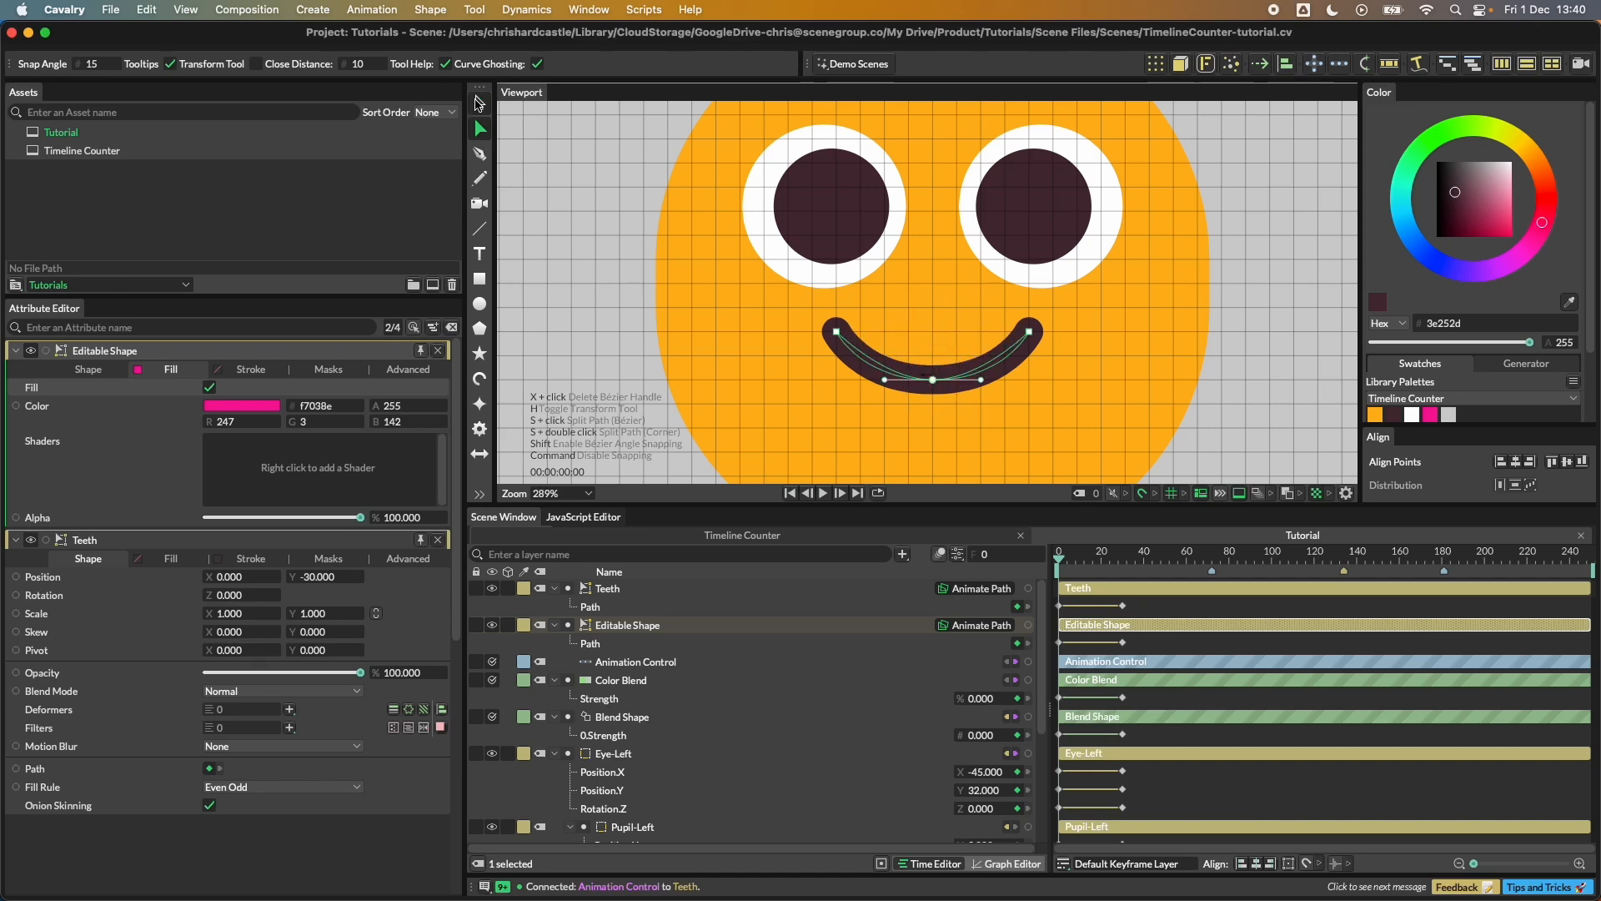
click(480, 104)
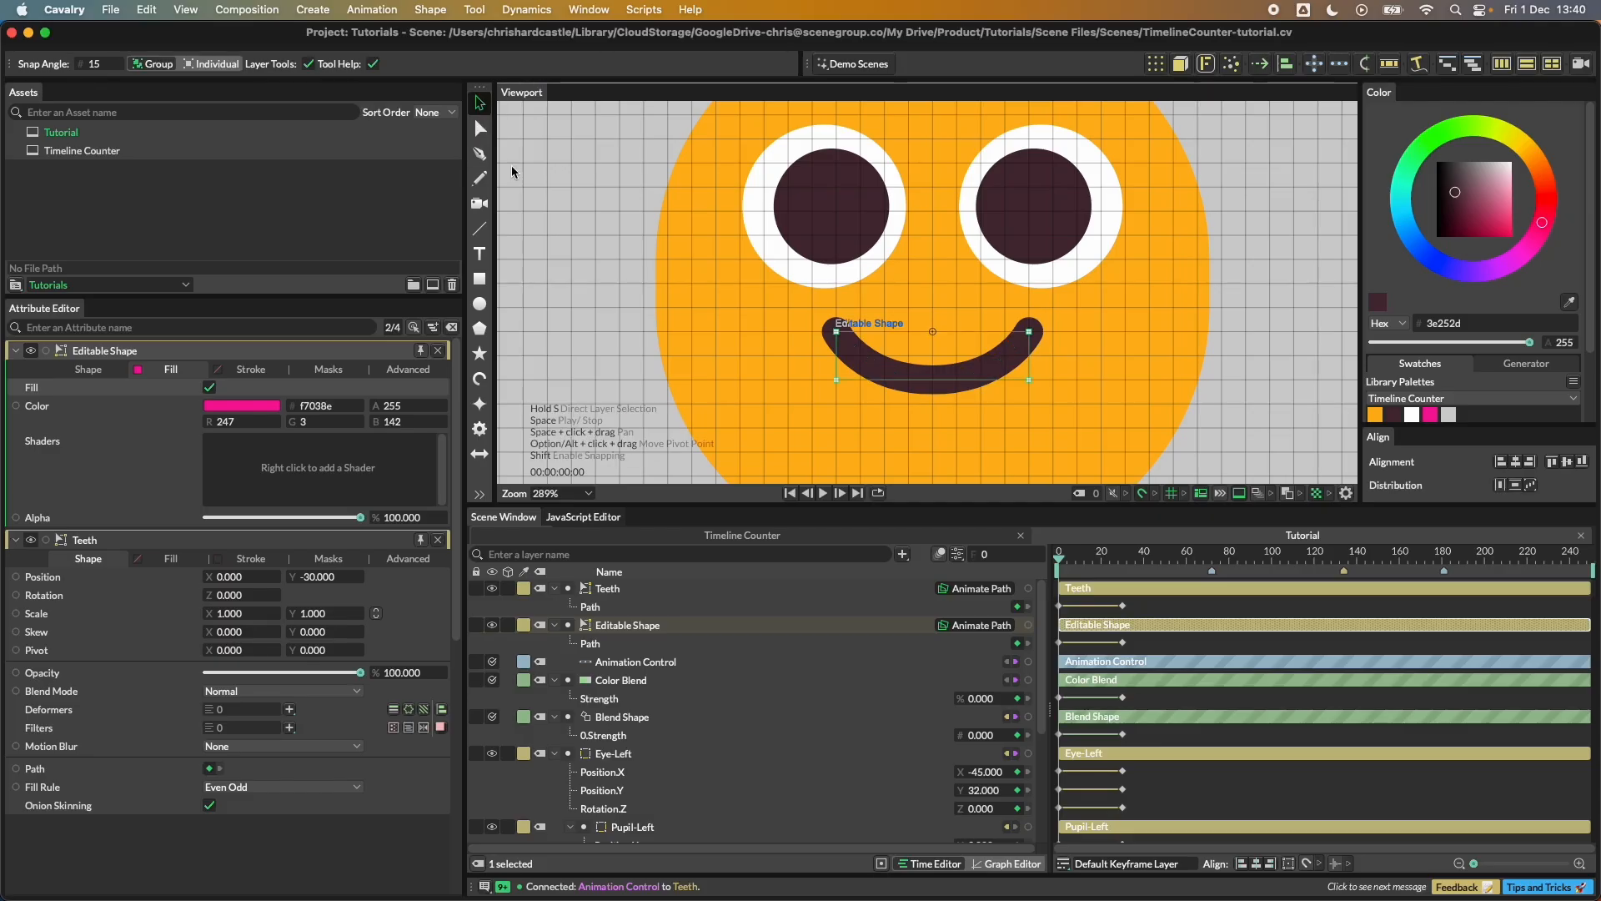
Step: Go back to frame 30 and rename the pink shape as Mouth
drag(1062, 562, 1123, 556)
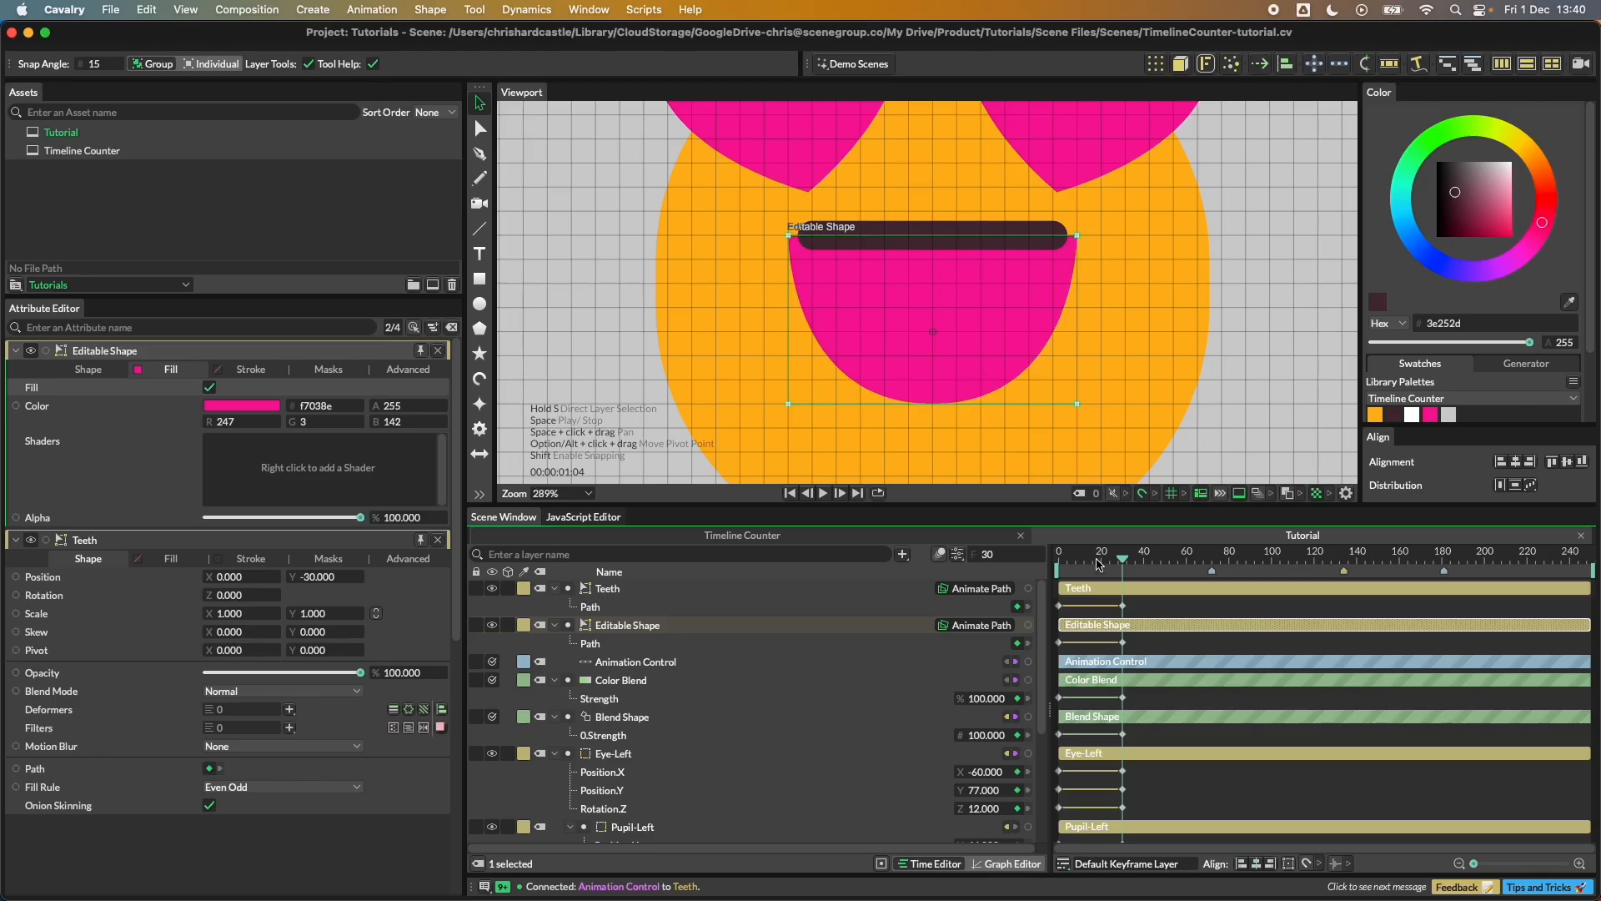
double_click(628, 626)
Step: Keyframe the R, G and B channels of the Teeth stroke colour and move those keyframes to frame 0
click(621, 590)
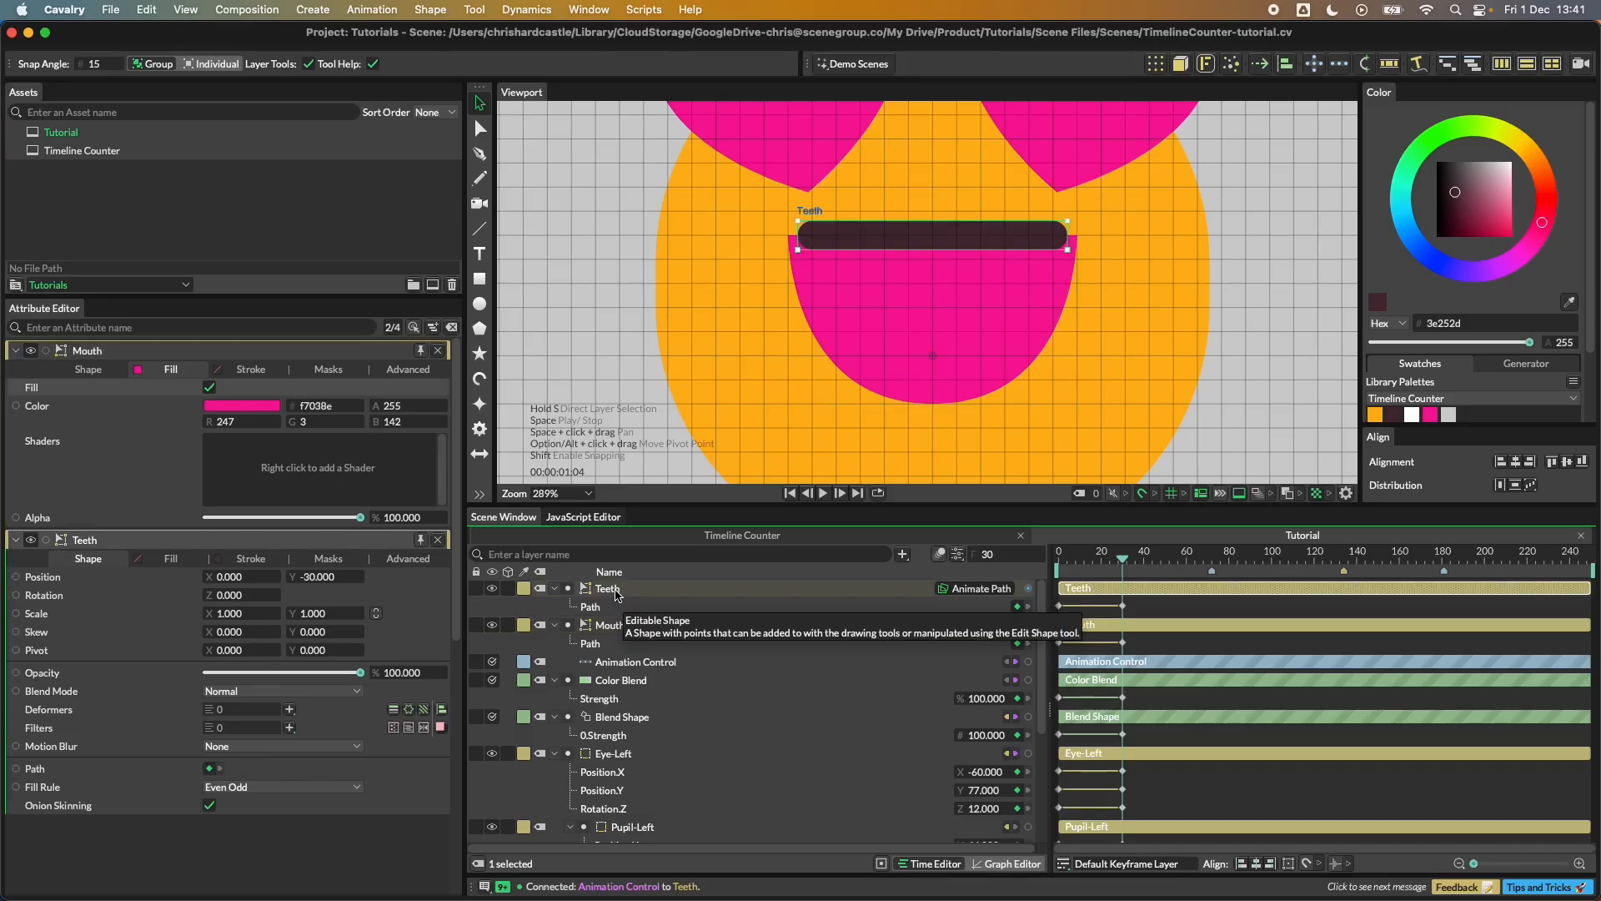
click(243, 370)
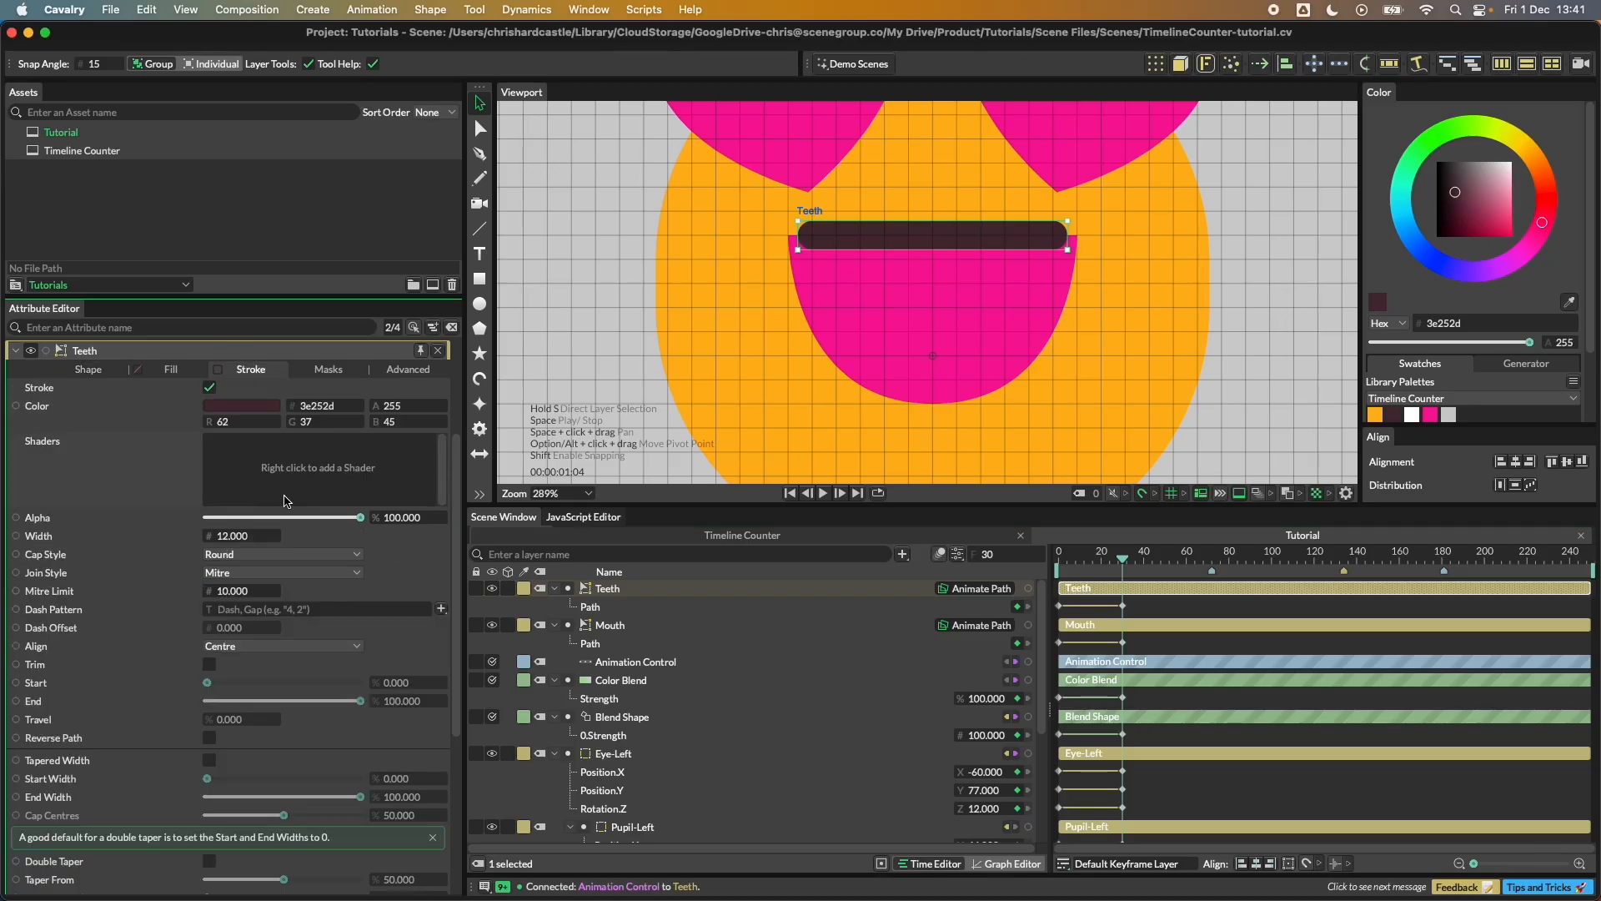
click(266, 421)
click(348, 421)
click(433, 423)
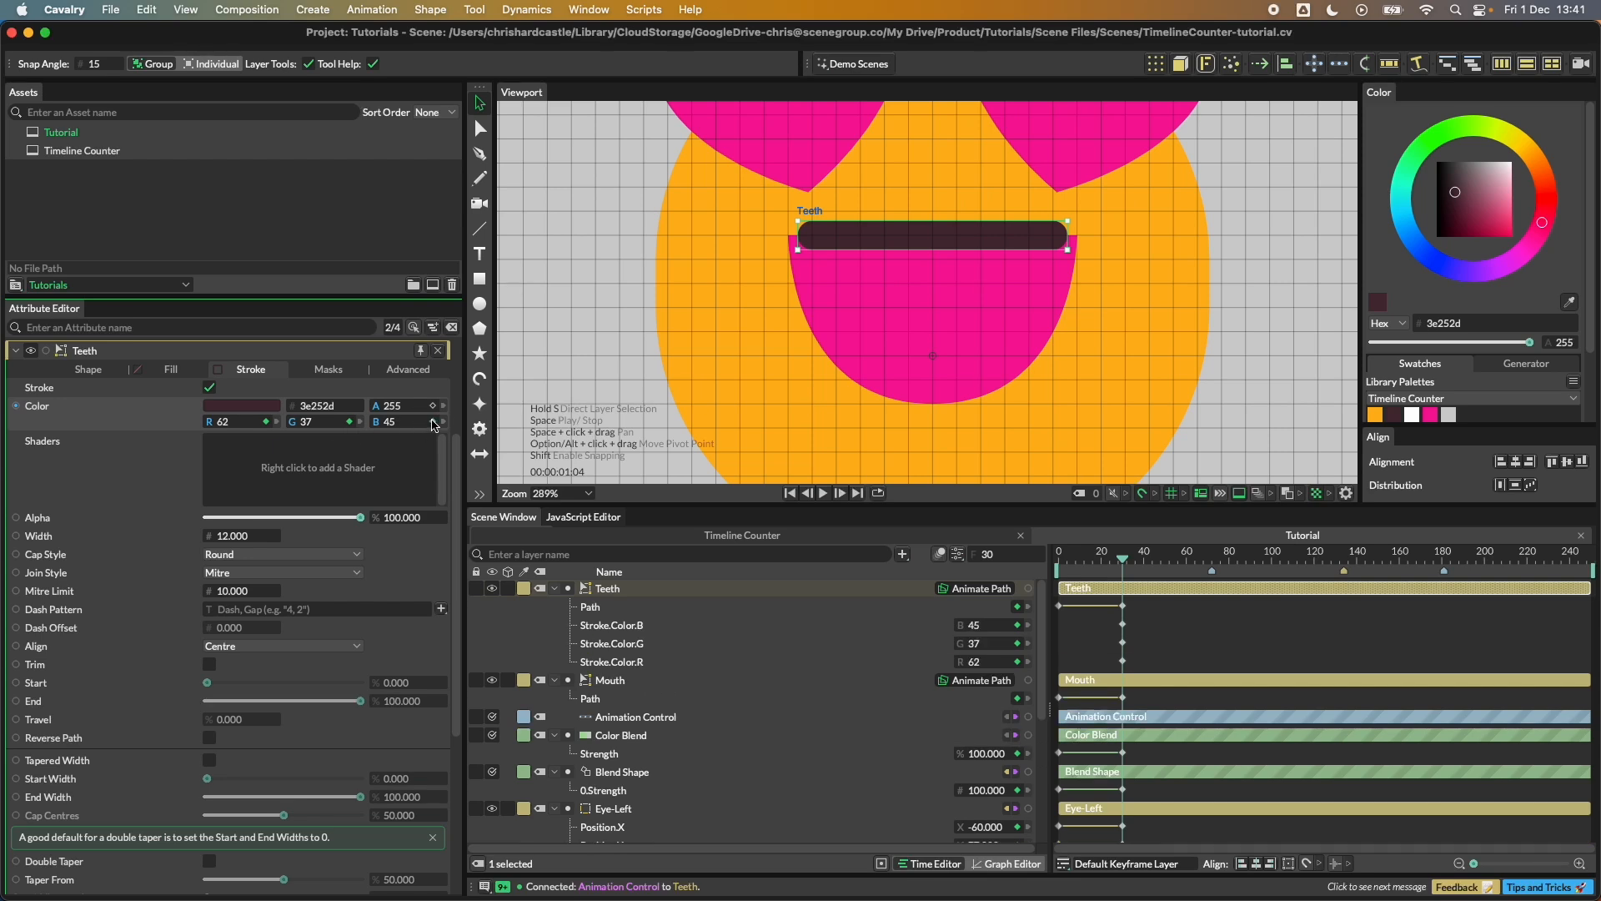
mouse_move(1146, 622)
mouse_down()
mouse_move(1114, 664)
mouse_move(1060, 665)
mouse_up()
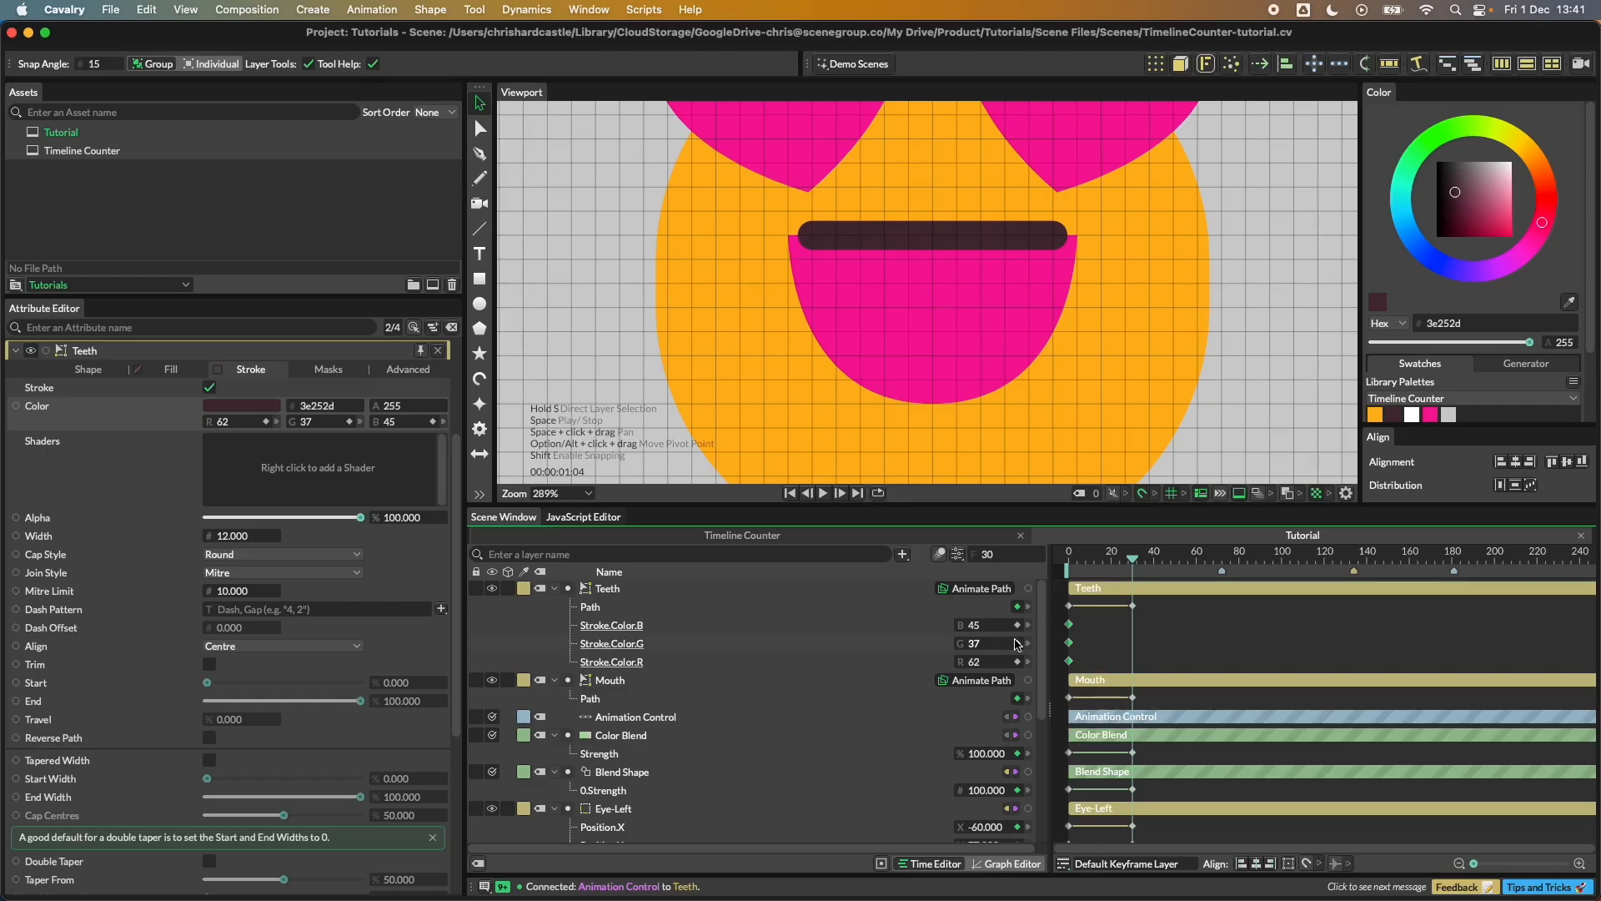
Step: At frame 30, set the Teeth stroke colour to white ffffff
click(247, 411)
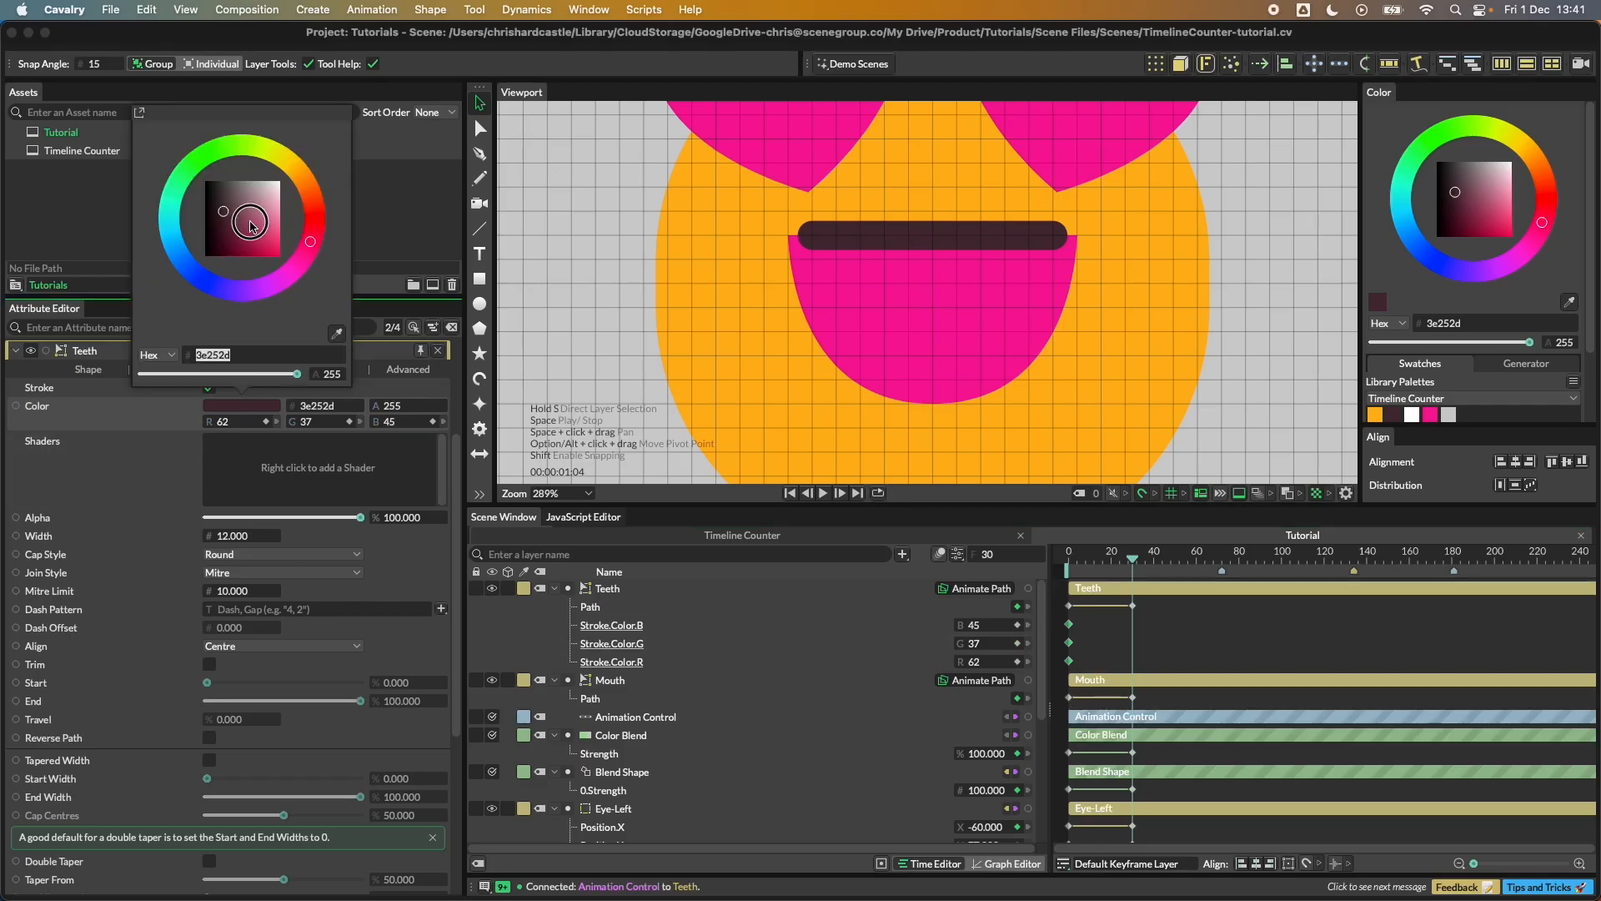
drag(250, 222, 292, 141)
mouse_move(1136, 562)
mouse_down()
mouse_move(1076, 562)
mouse_move(1132, 567)
mouse_up()
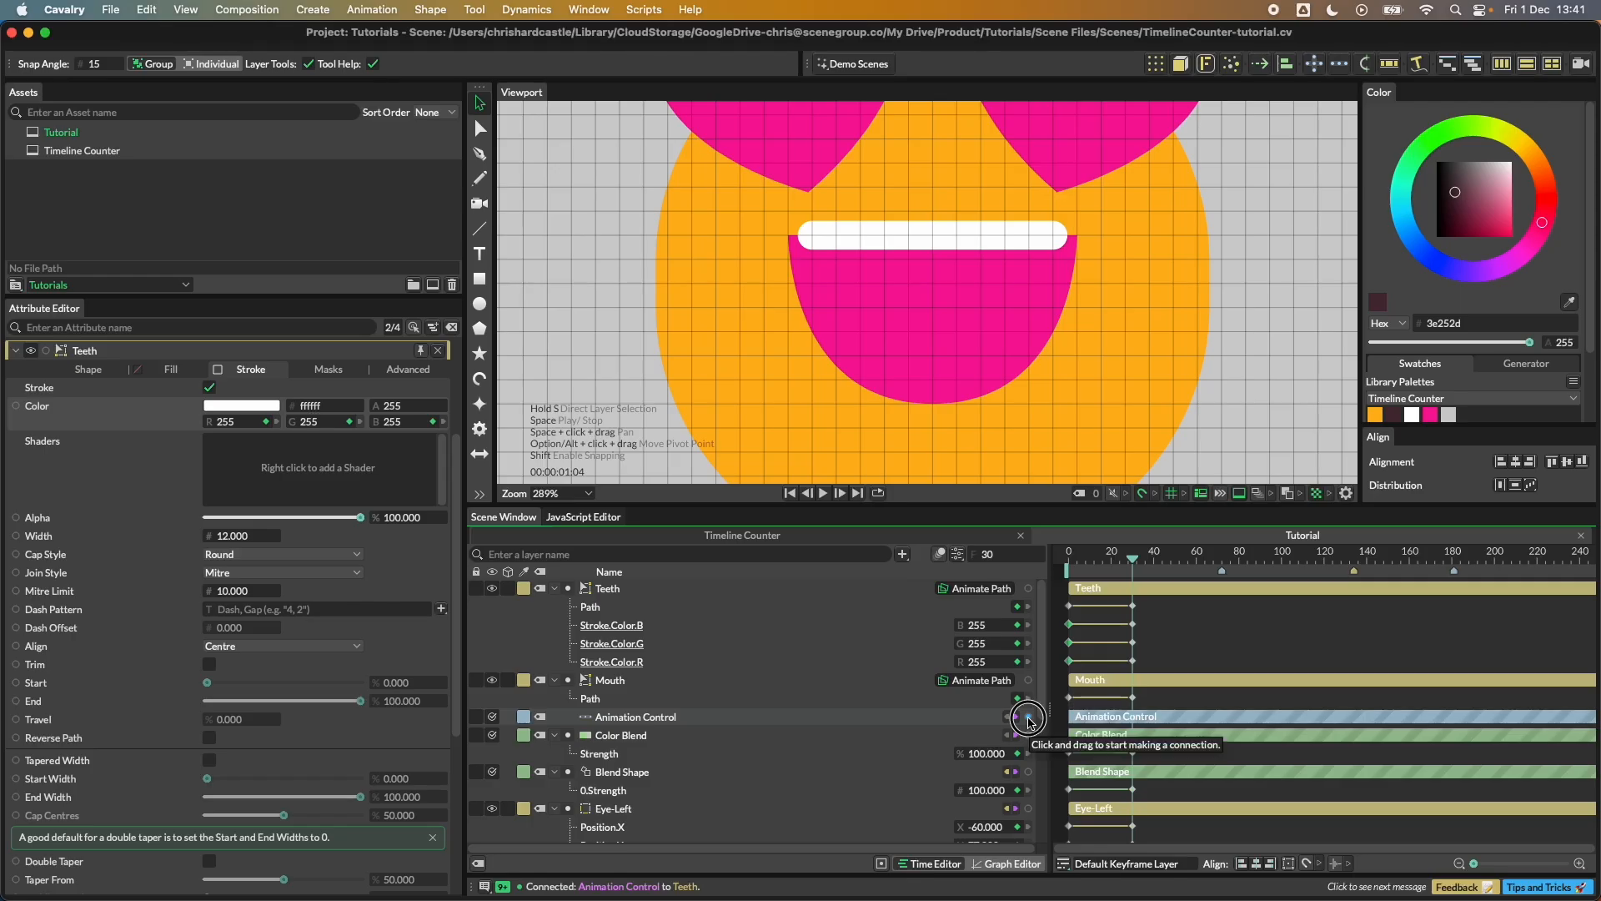
Step: Connect the Animation Control to the R, G and B stroke colour channels of Teeth and turn on its Active option
drag(1028, 716, 986, 643)
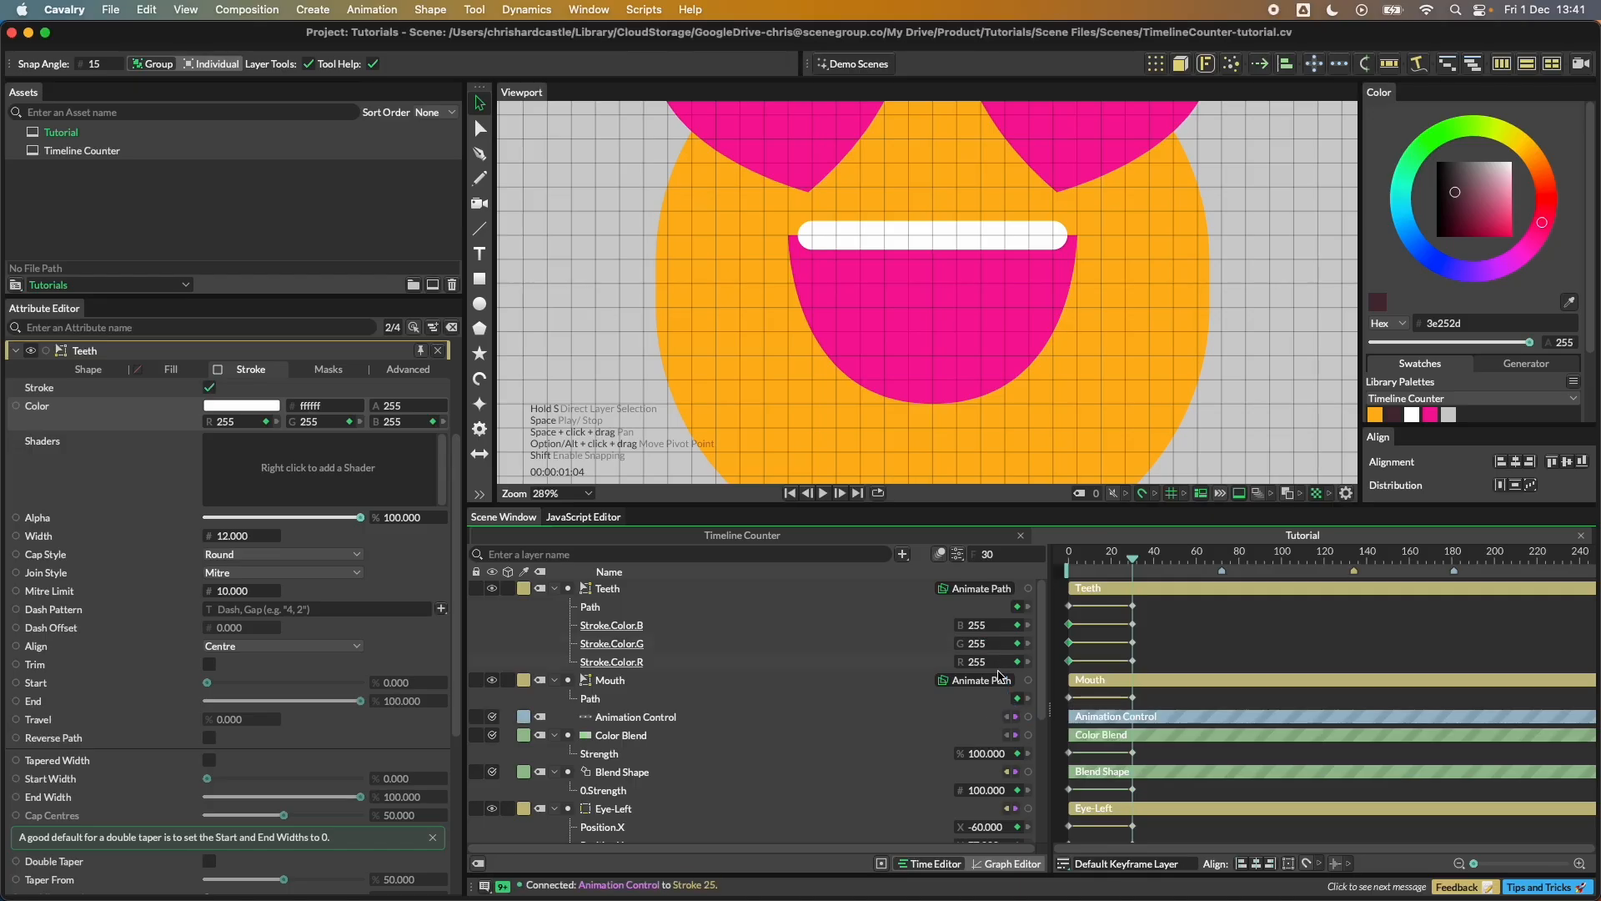
click(630, 718)
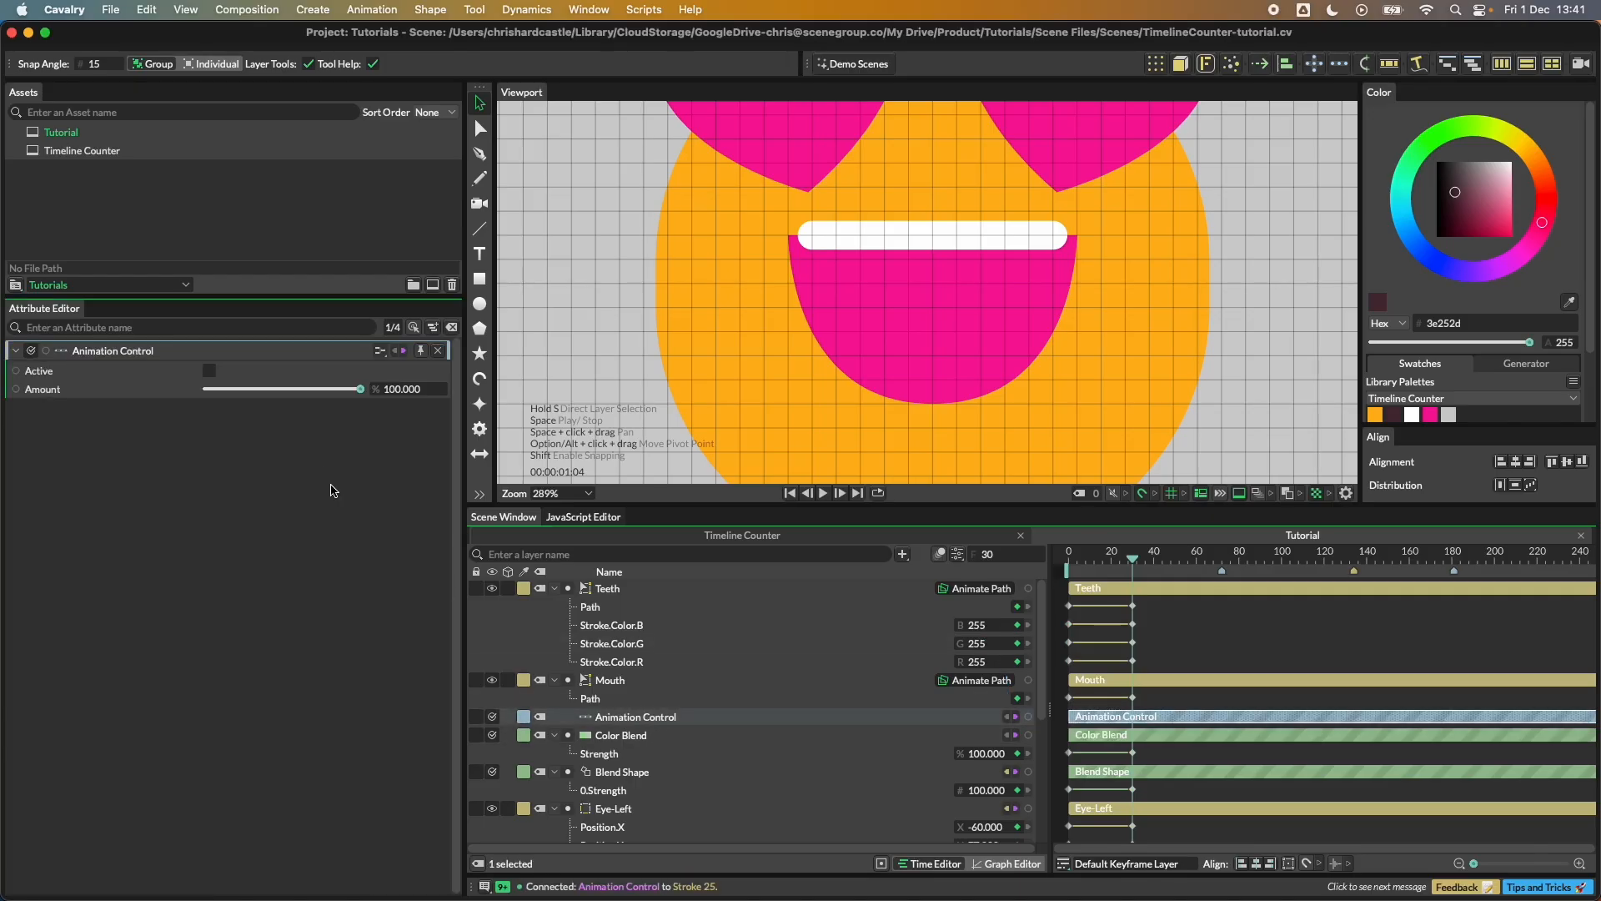
click(209, 370)
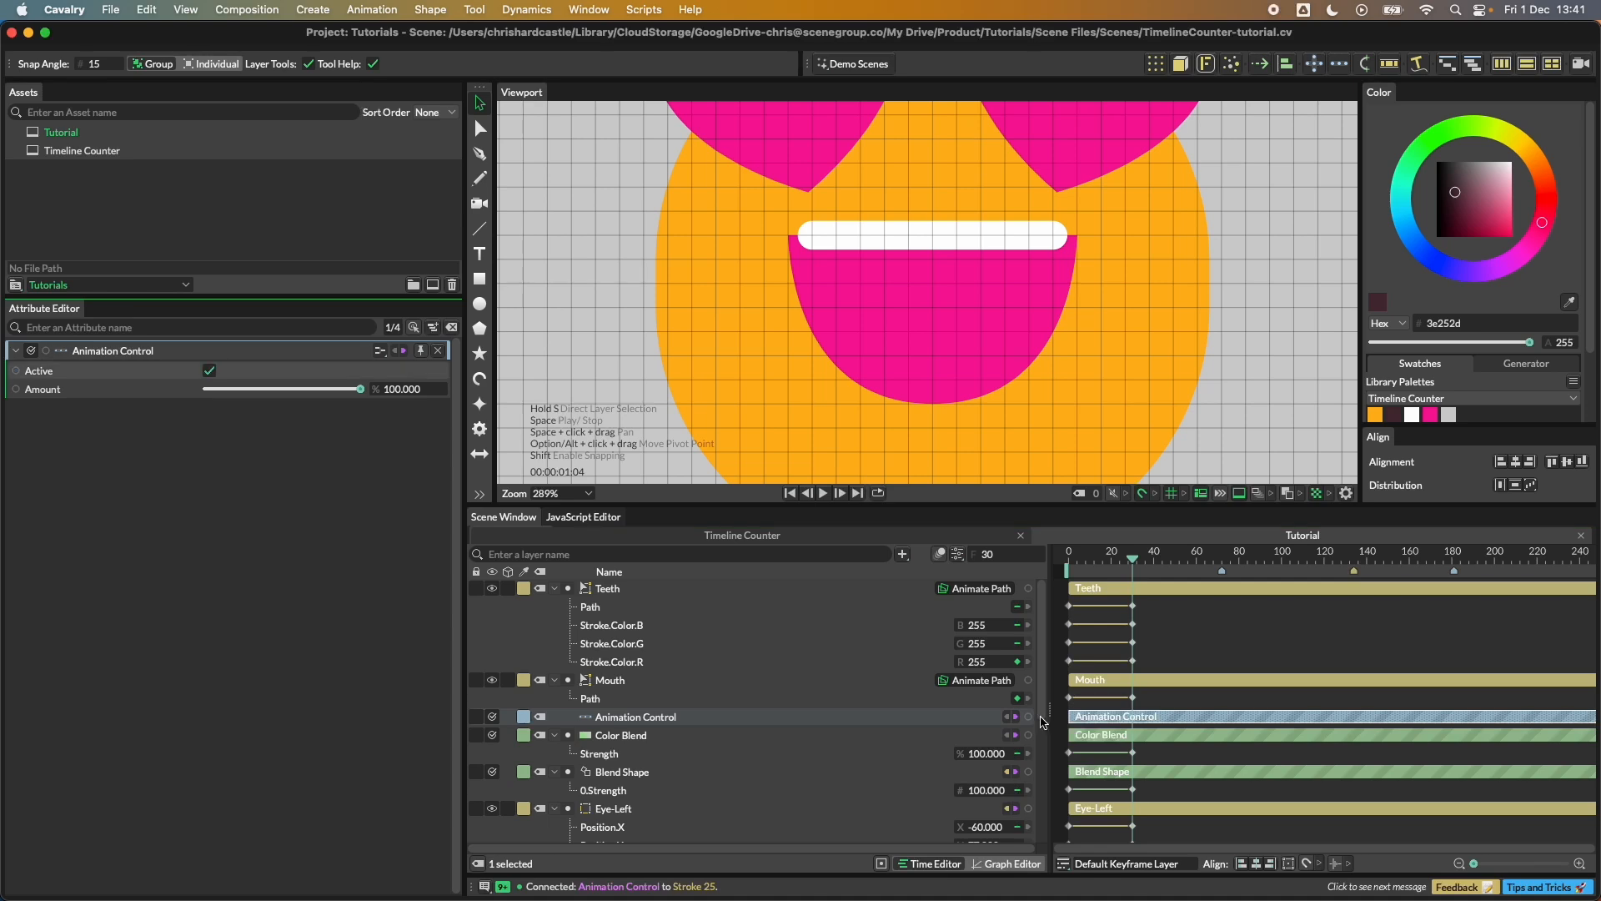
drag(46, 368, 998, 667)
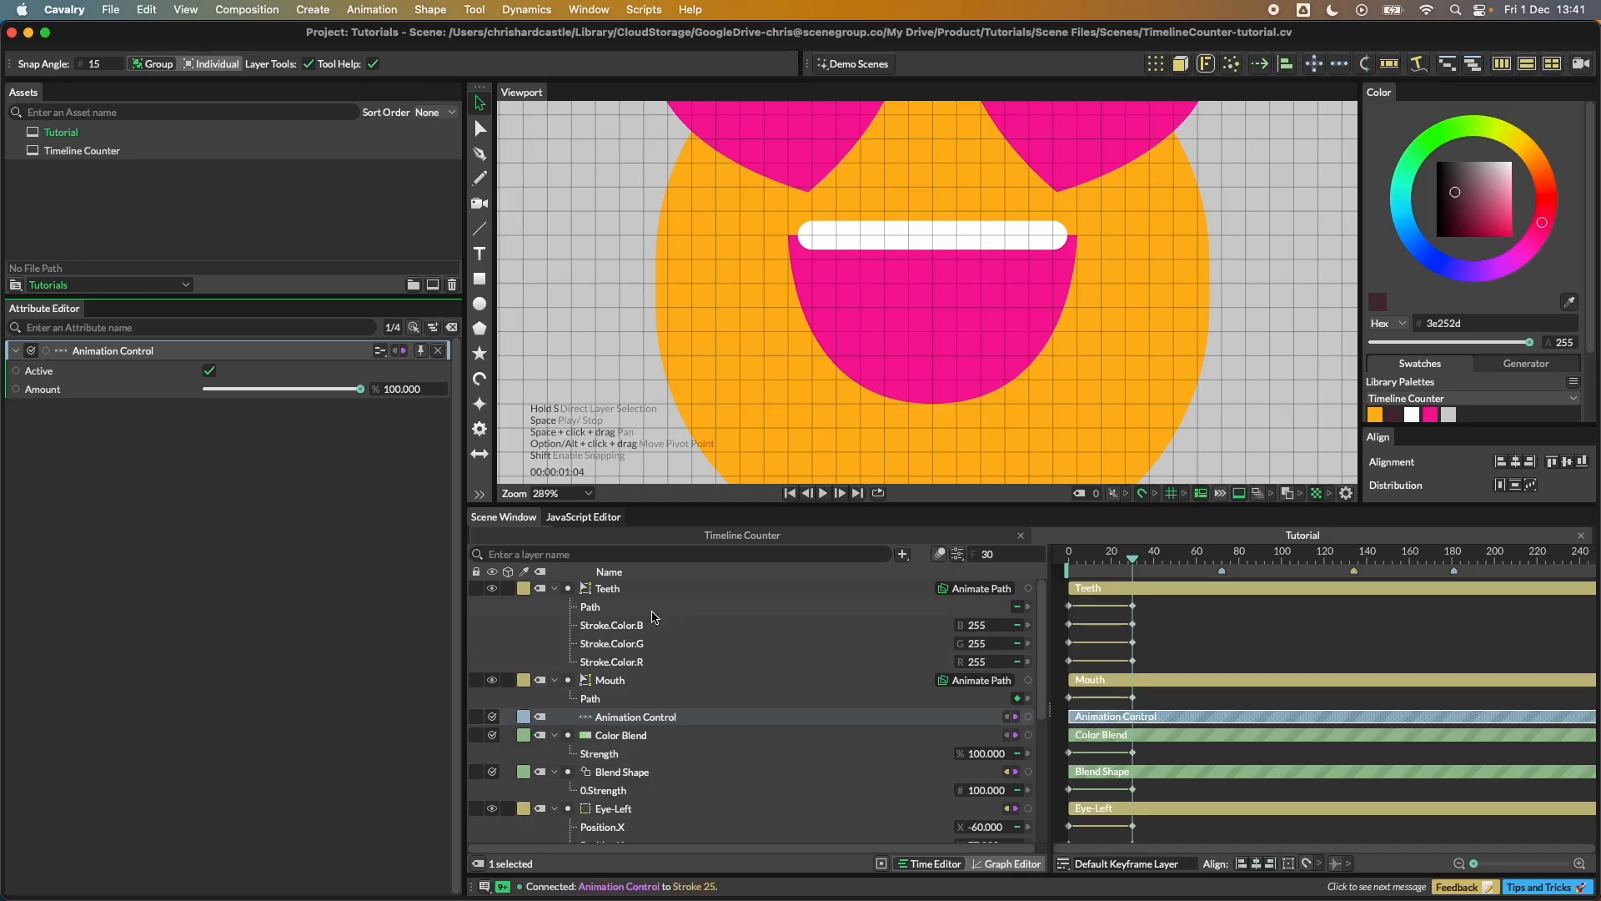
Step: Connect the Animation Control to the Path attribute of the Mouth shape
click(619, 589)
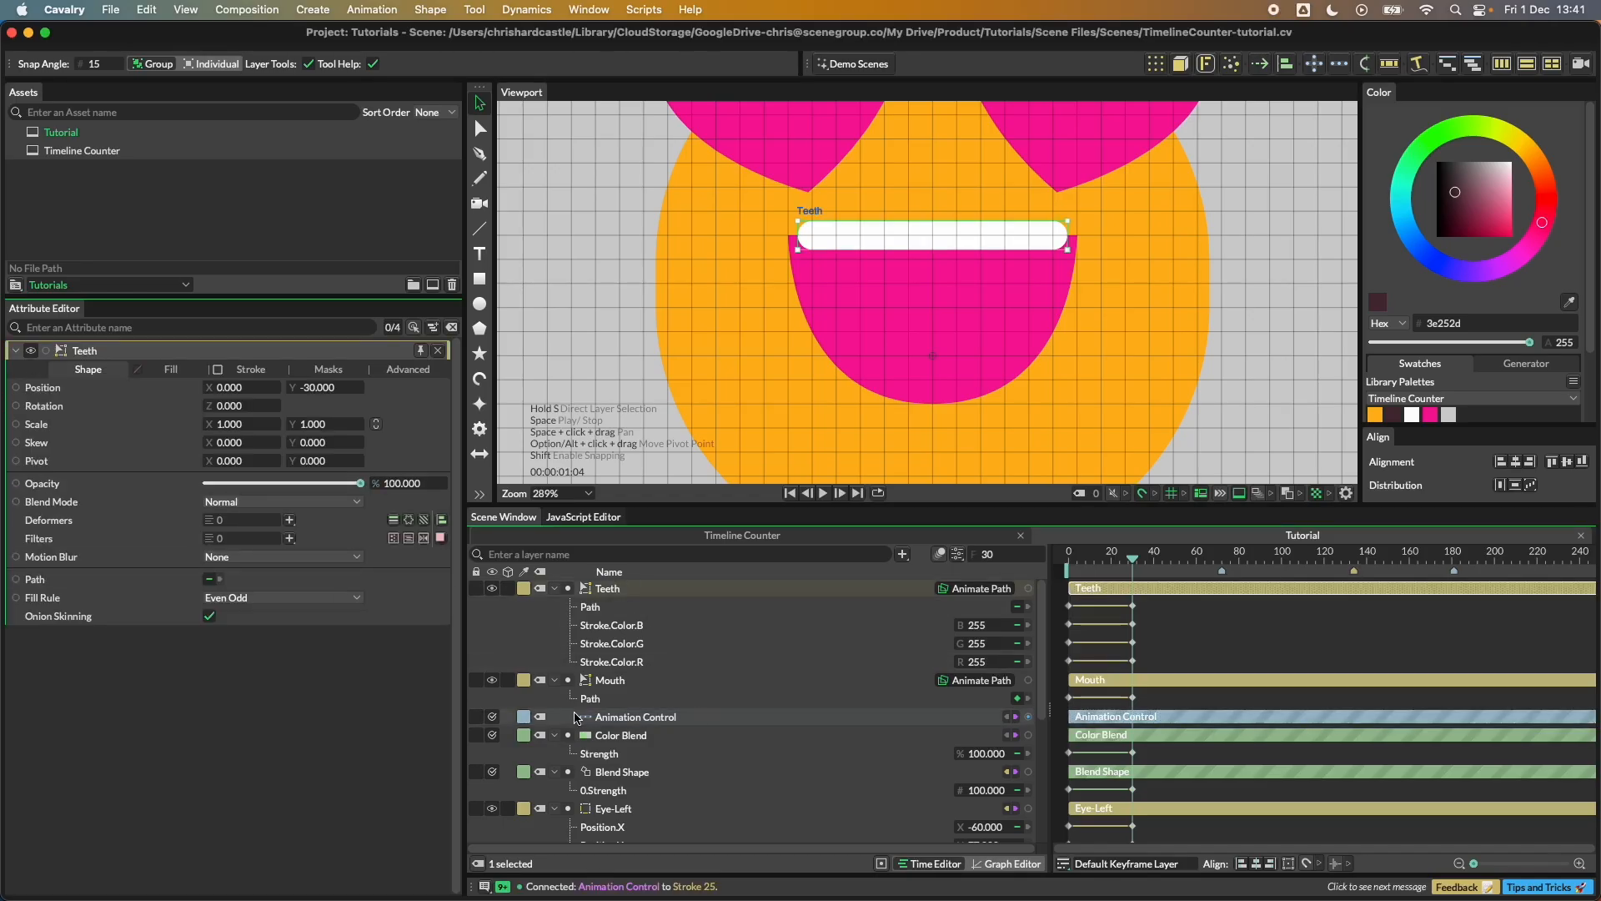
drag(1033, 722, 501, 692)
click(615, 682)
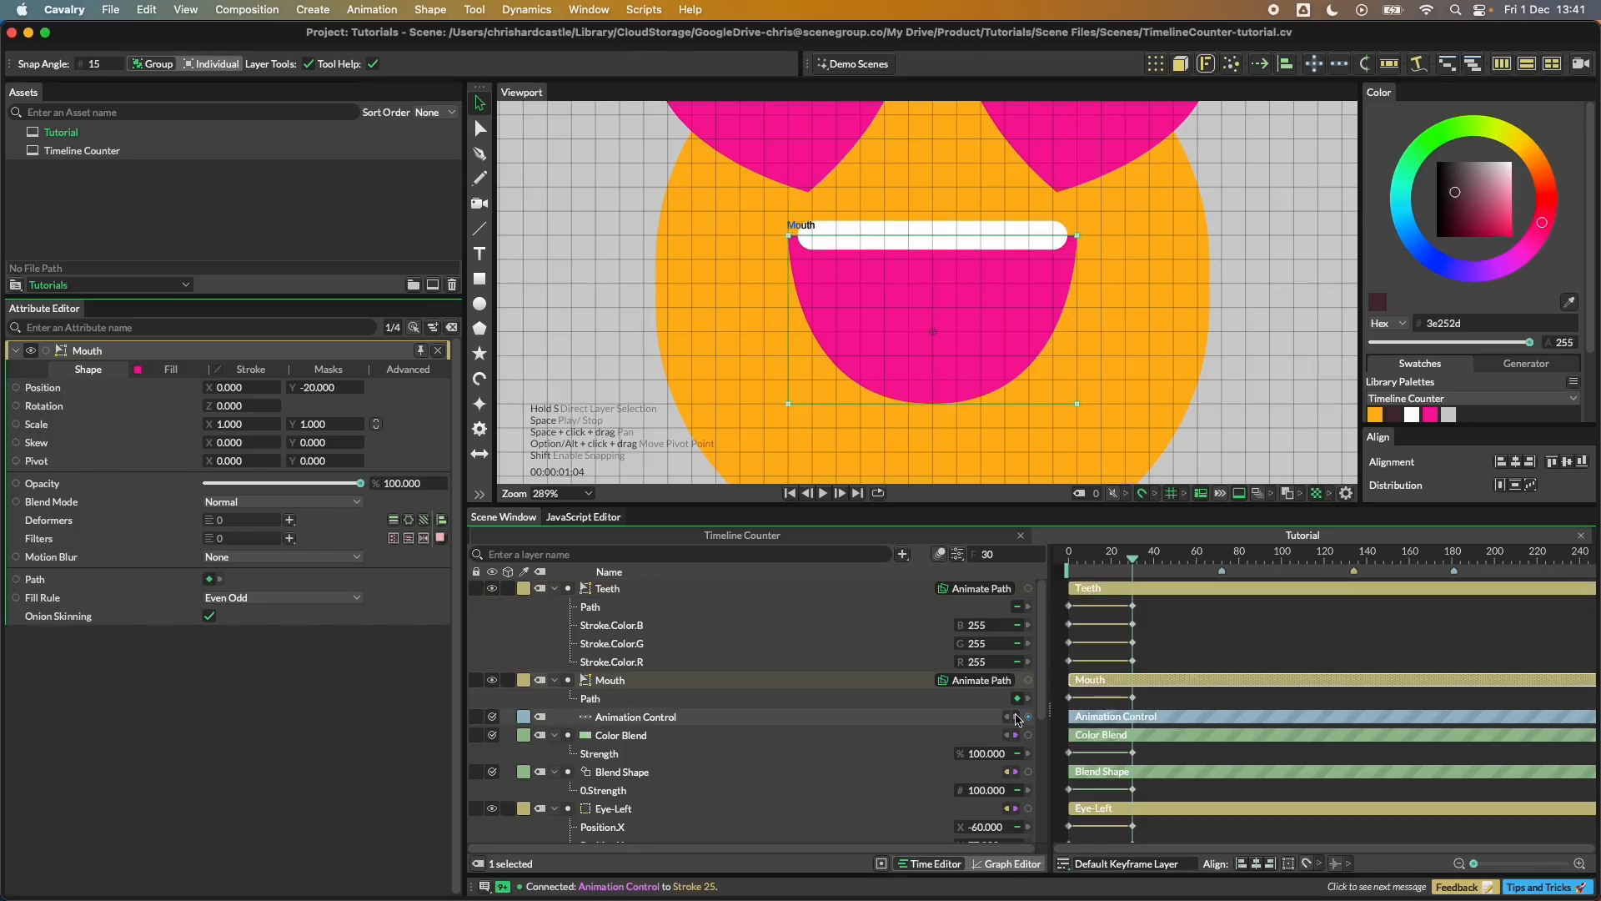
drag(1028, 717, 179, 579)
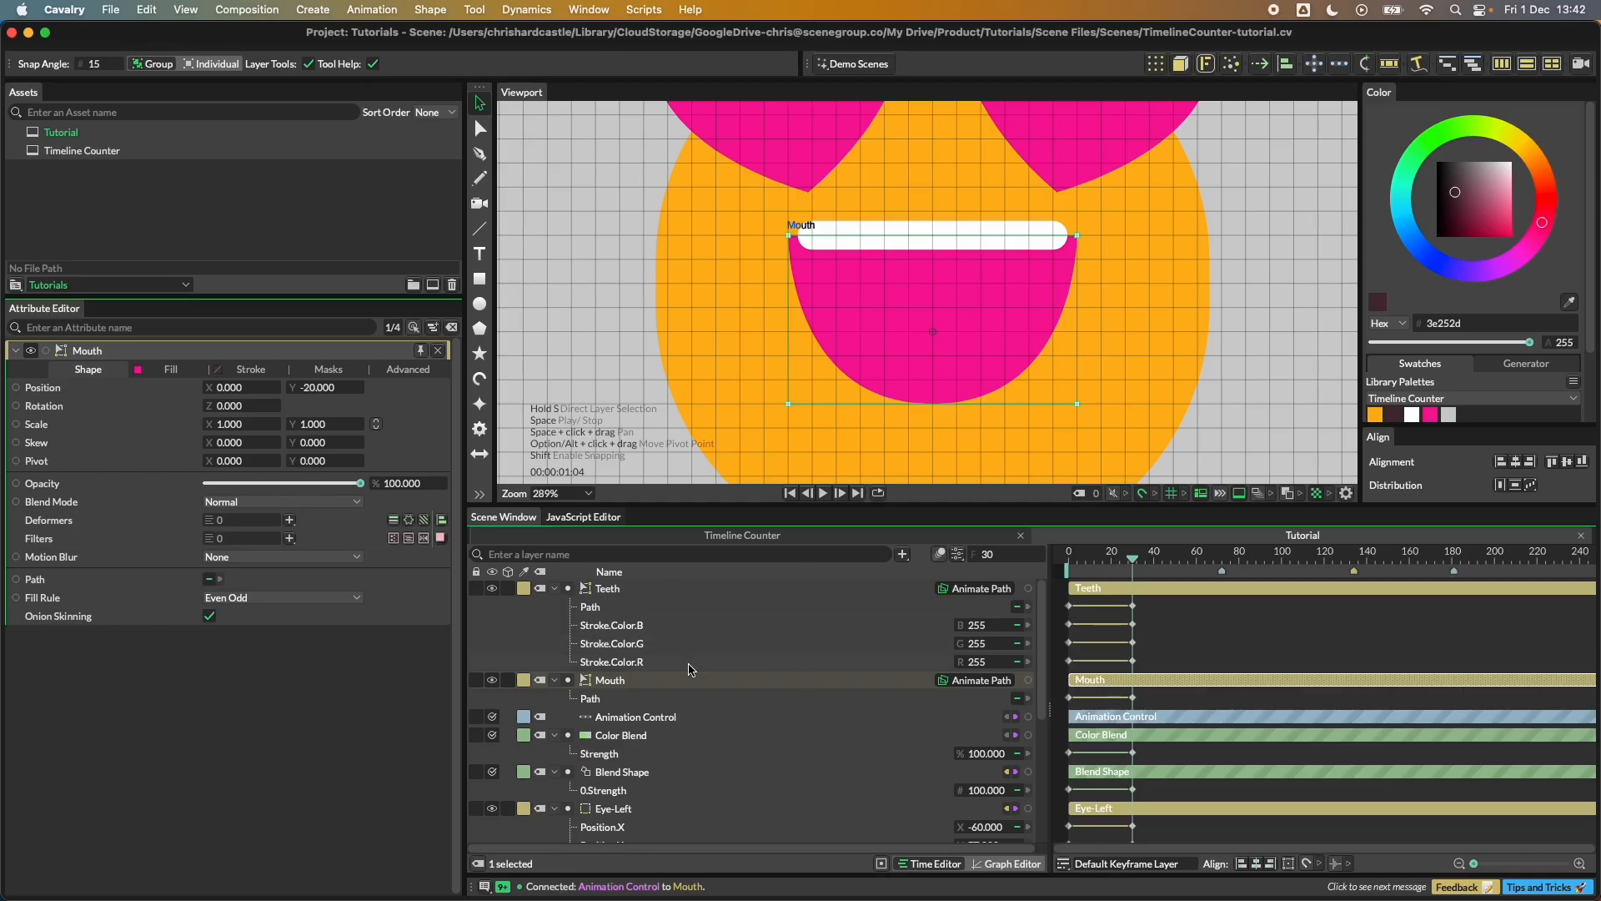
Step: Set the Animation Control's Amount to 0 and hide the viewport grid
click(651, 716)
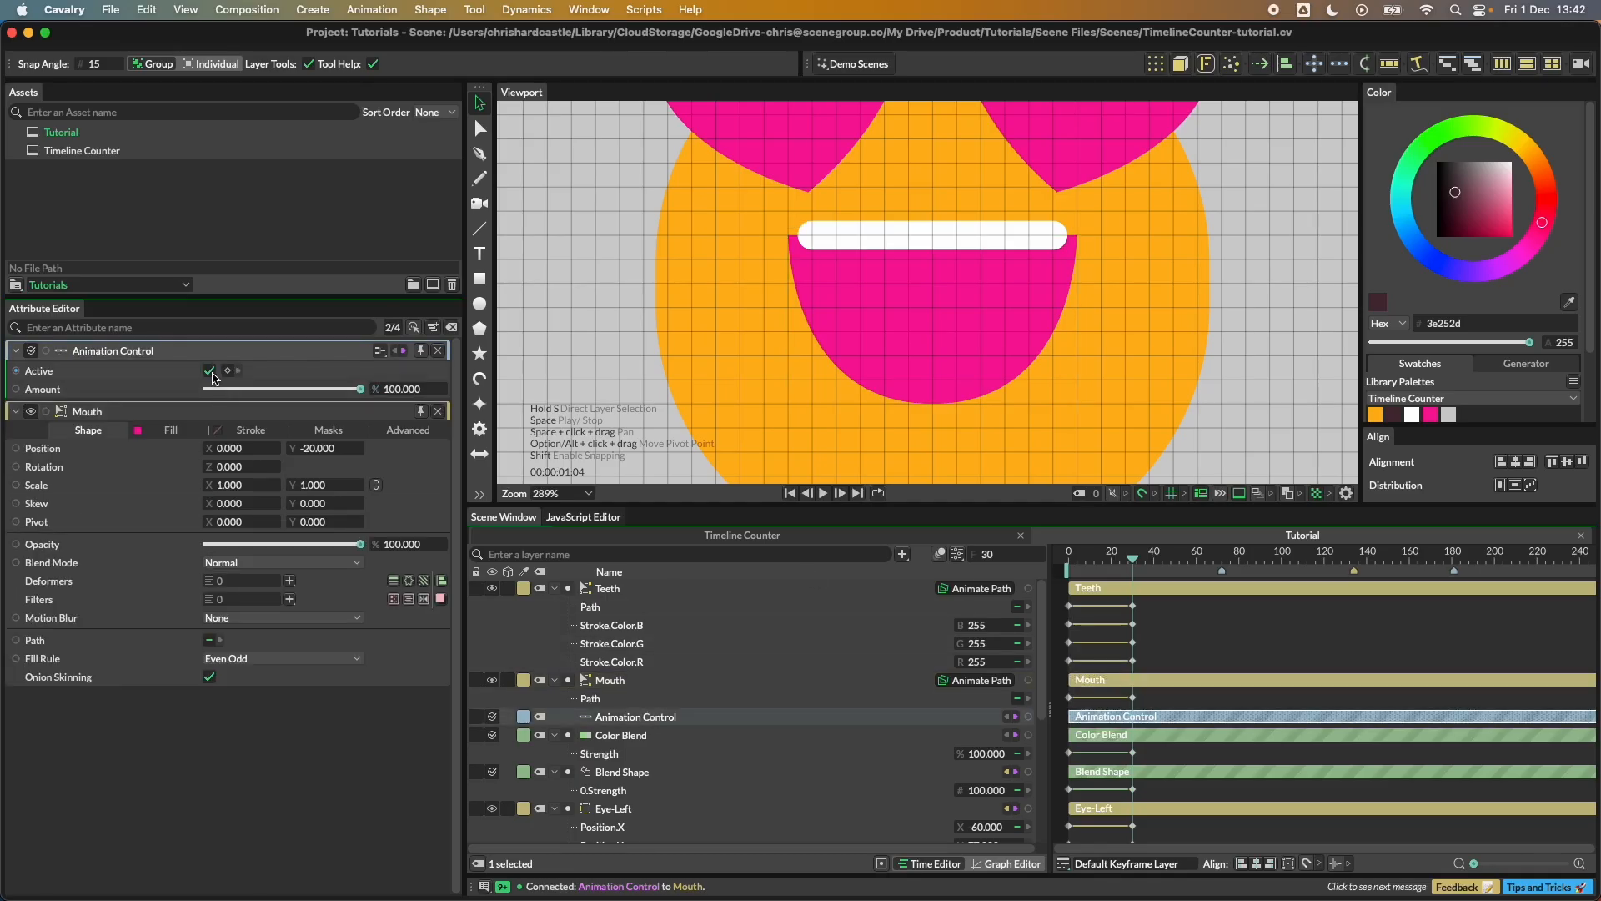
drag(360, 395, 129, 400)
scroll(897, 345, down, 3)
scroll(897, 345, down, 1)
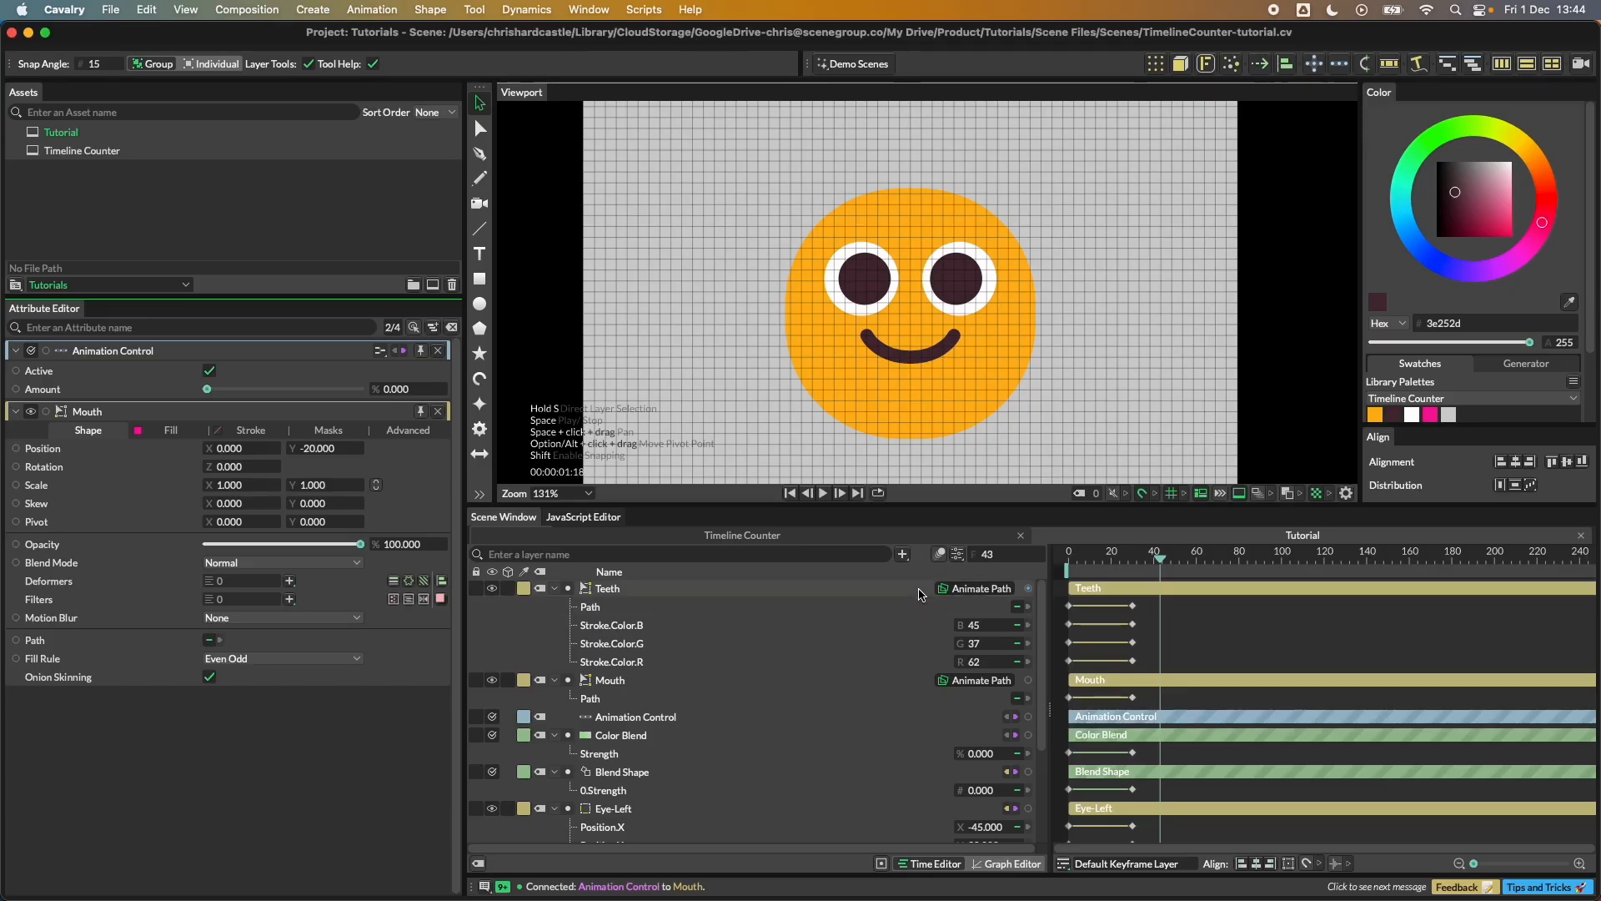
click(1171, 493)
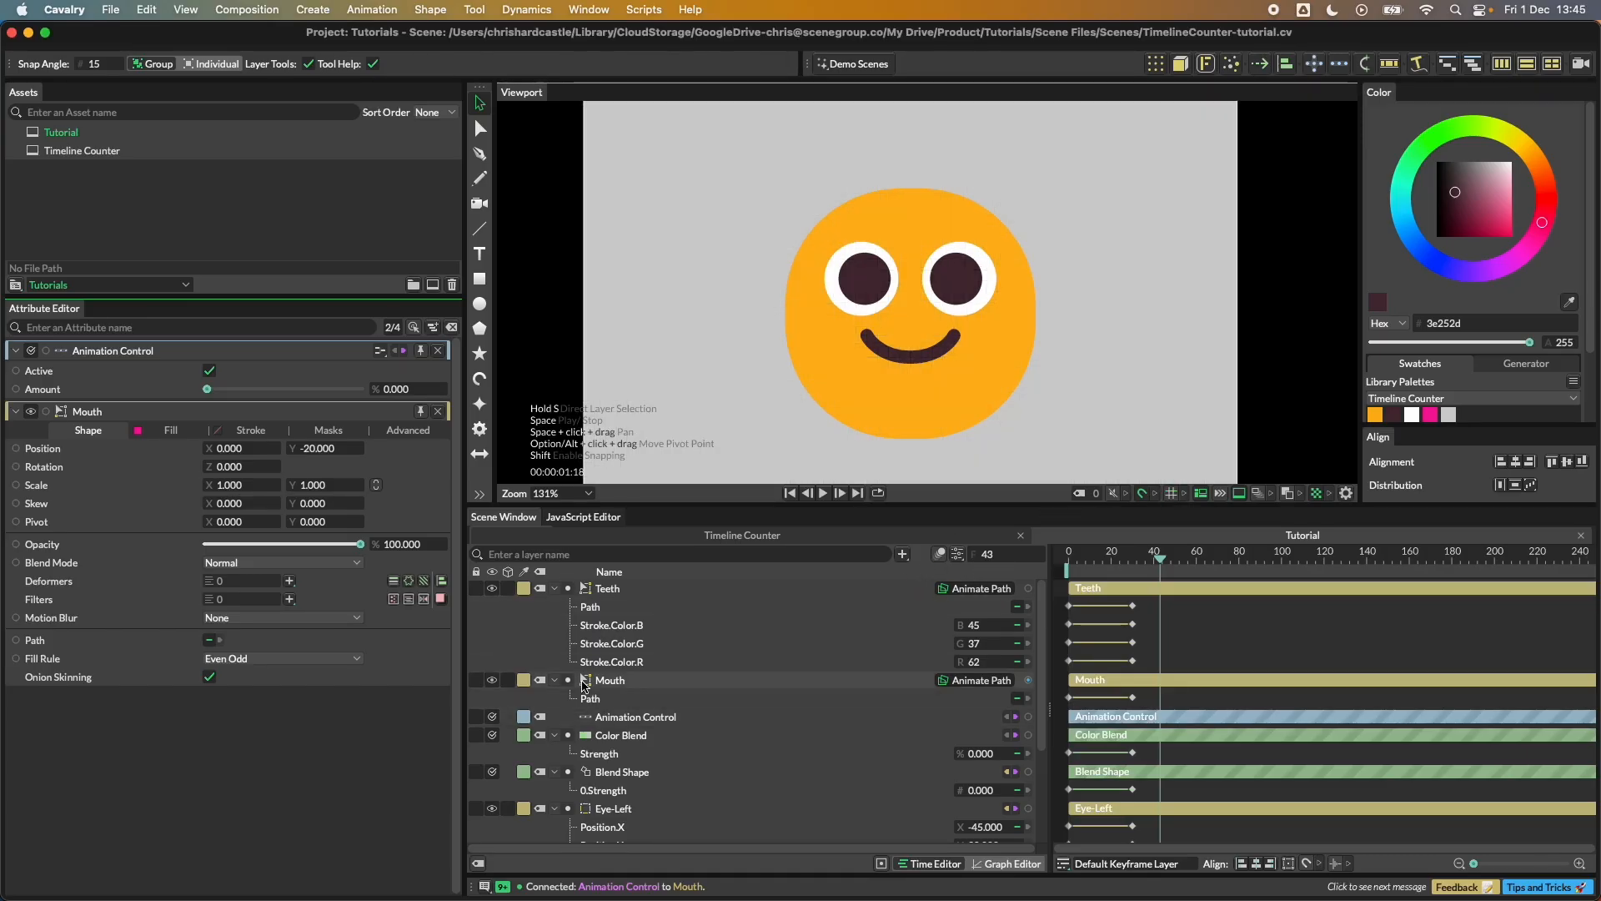
Step: Collapse the expanded layers in the layer list and move Animation Control to the top of the stack
click(556, 681)
click(557, 717)
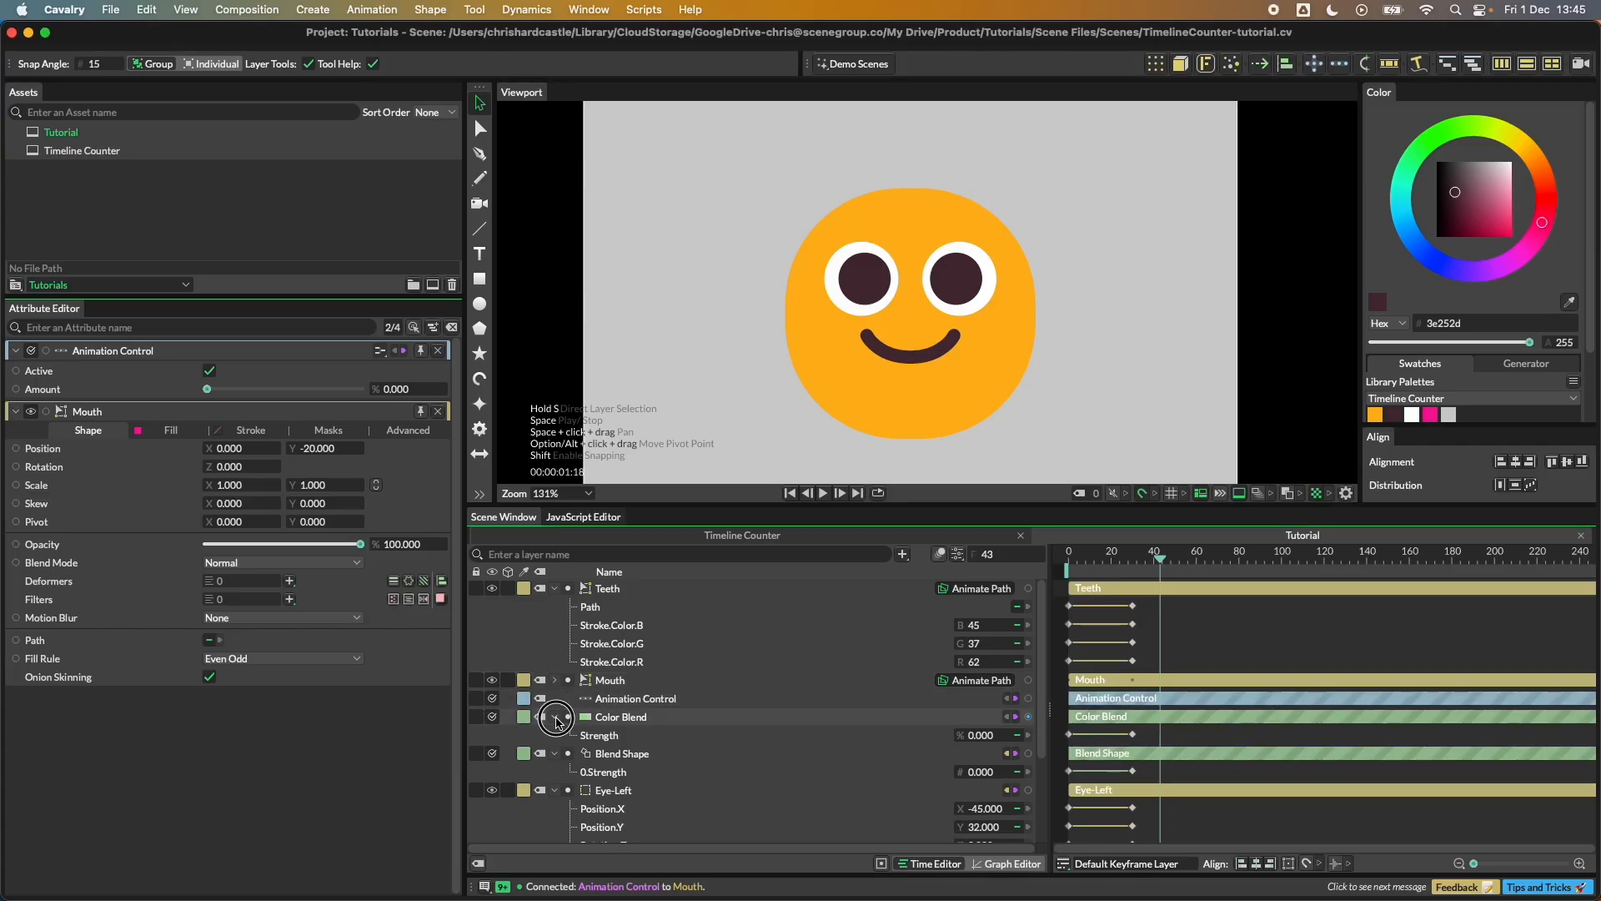
click(557, 735)
click(558, 754)
click(555, 589)
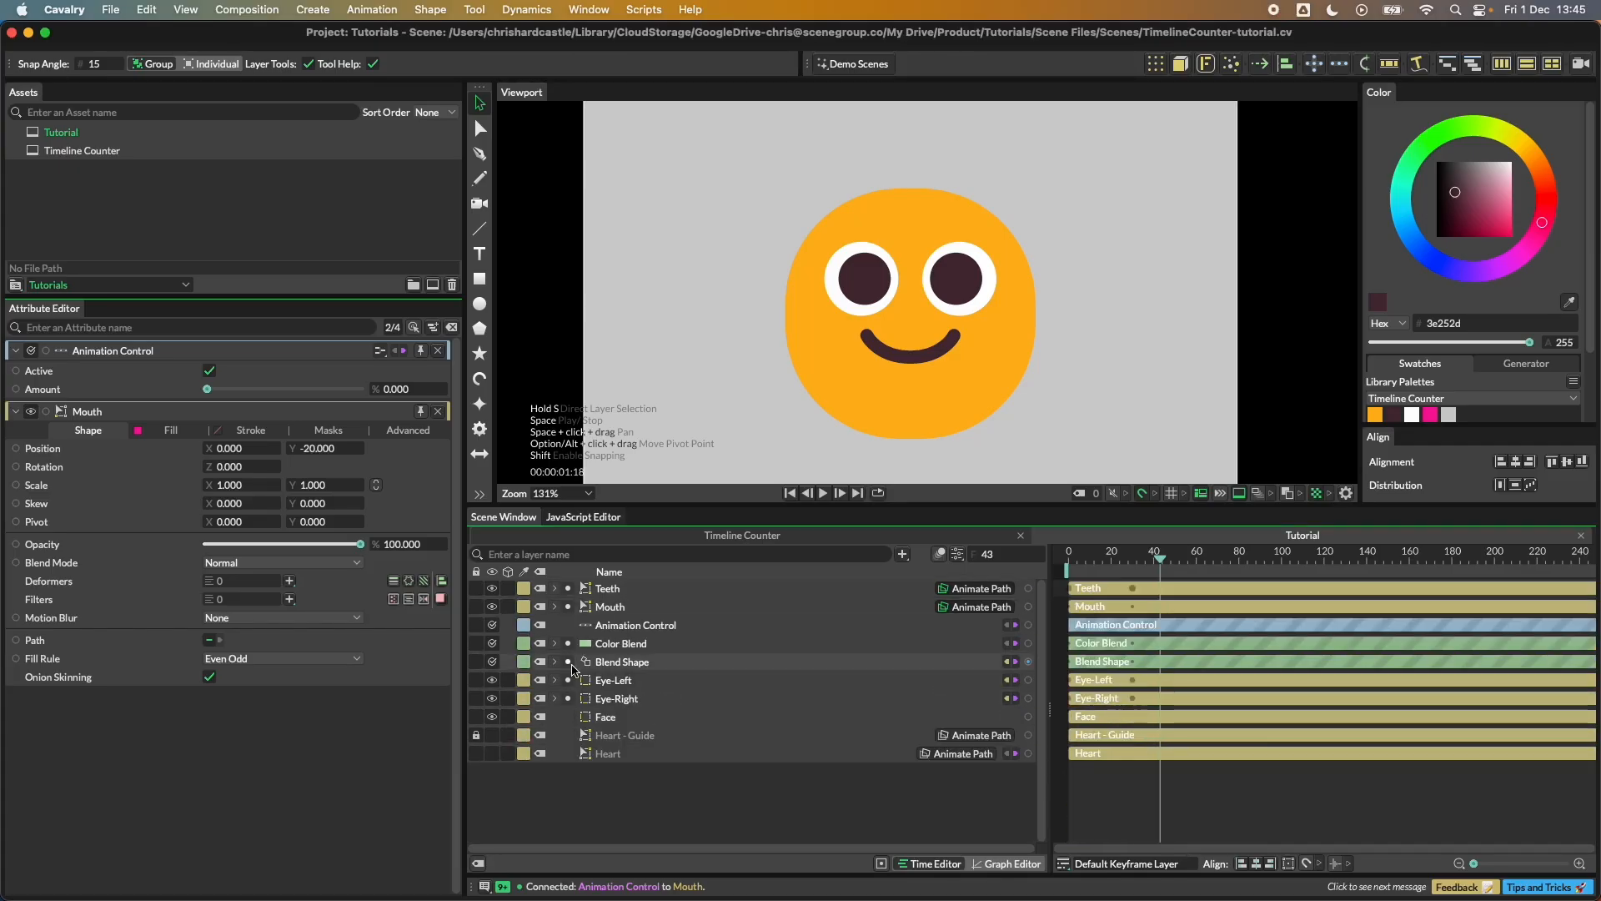
drag(624, 626, 627, 579)
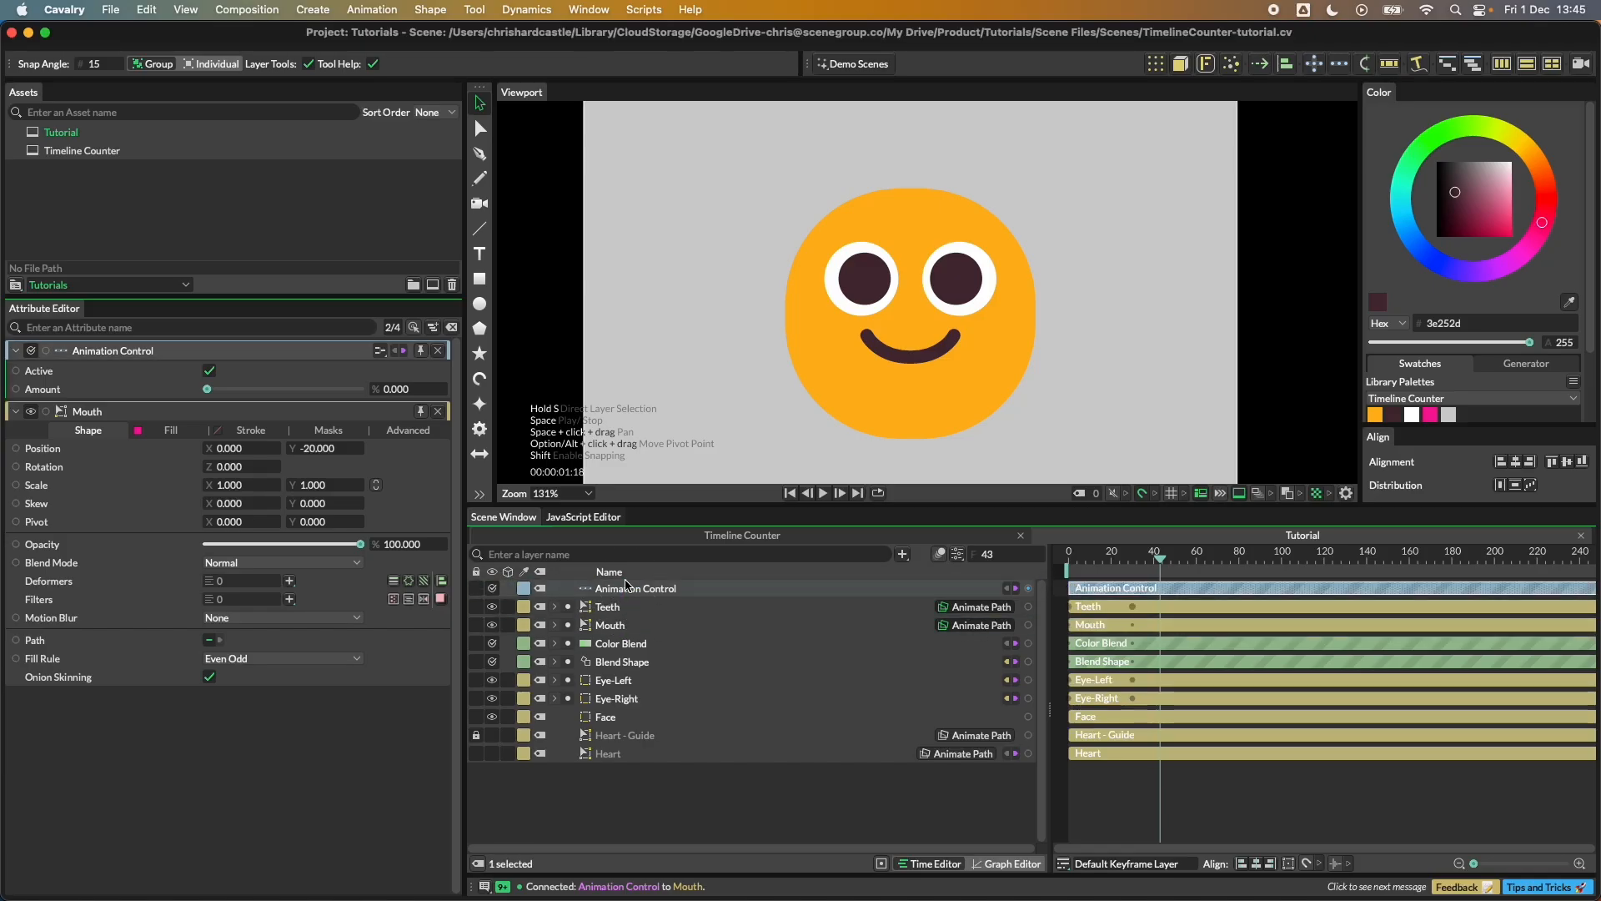
Step: Keyframe the Animation Control's Amount from frame 20, returning to 0 at frame 56, and copy those keyframes further along the timeline
drag(1146, 571, 1111, 557)
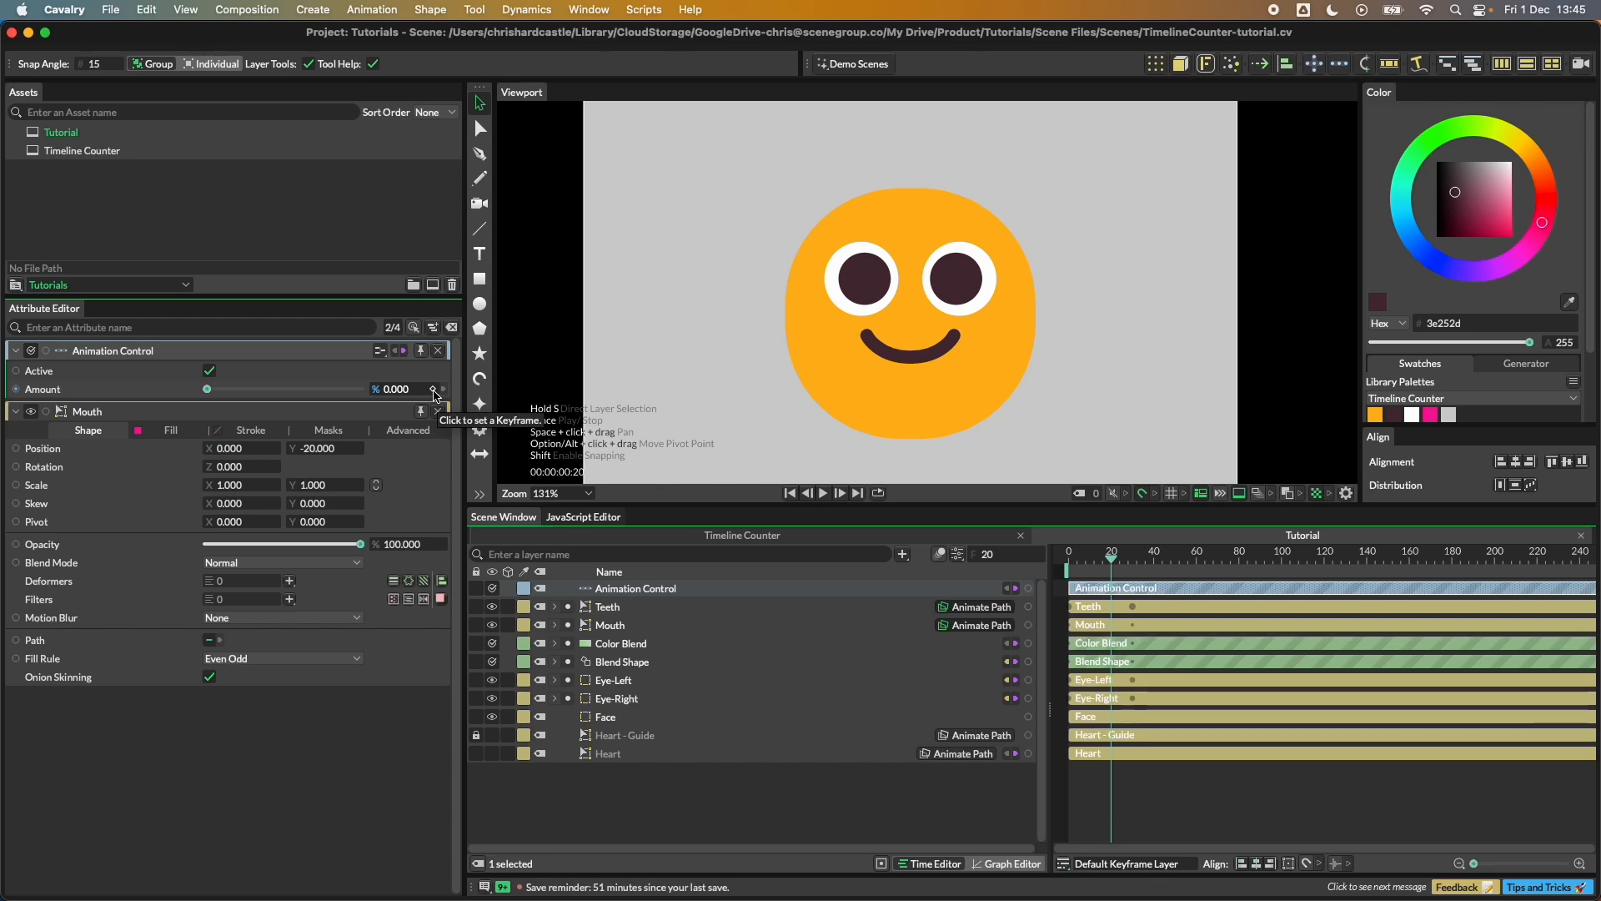
click(434, 390)
click(1150, 555)
mouse_move(976, 611)
mouse_down()
mouse_move(1059, 610)
mouse_move(980, 613)
mouse_up()
click(1186, 557)
drag(1214, 603, 1315, 606)
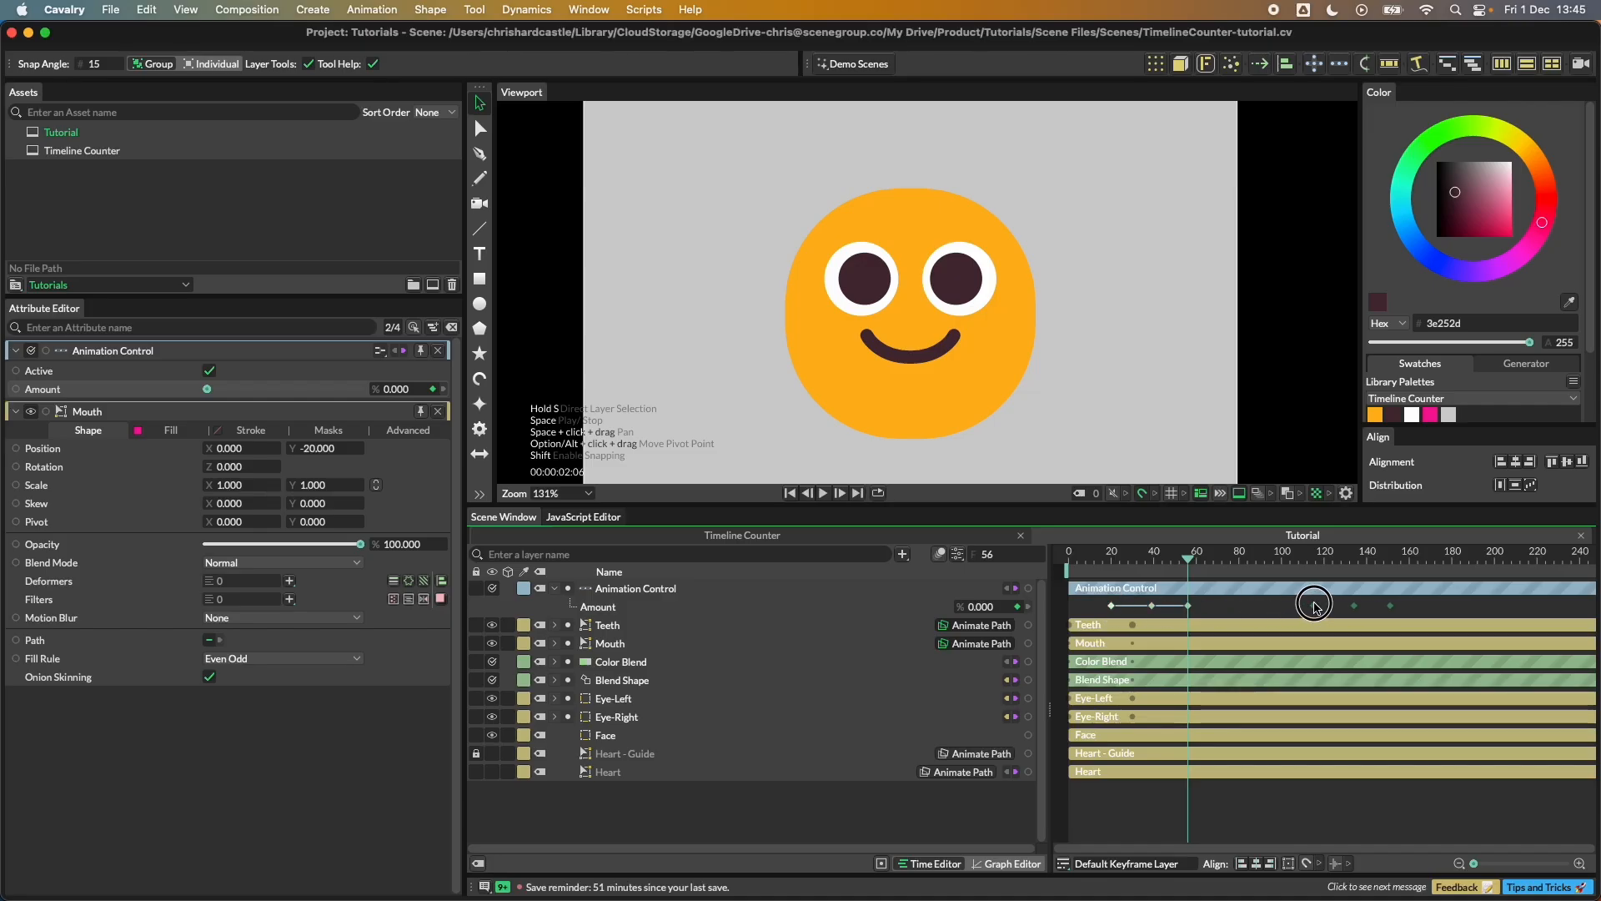
drag(1196, 570, 1121, 581)
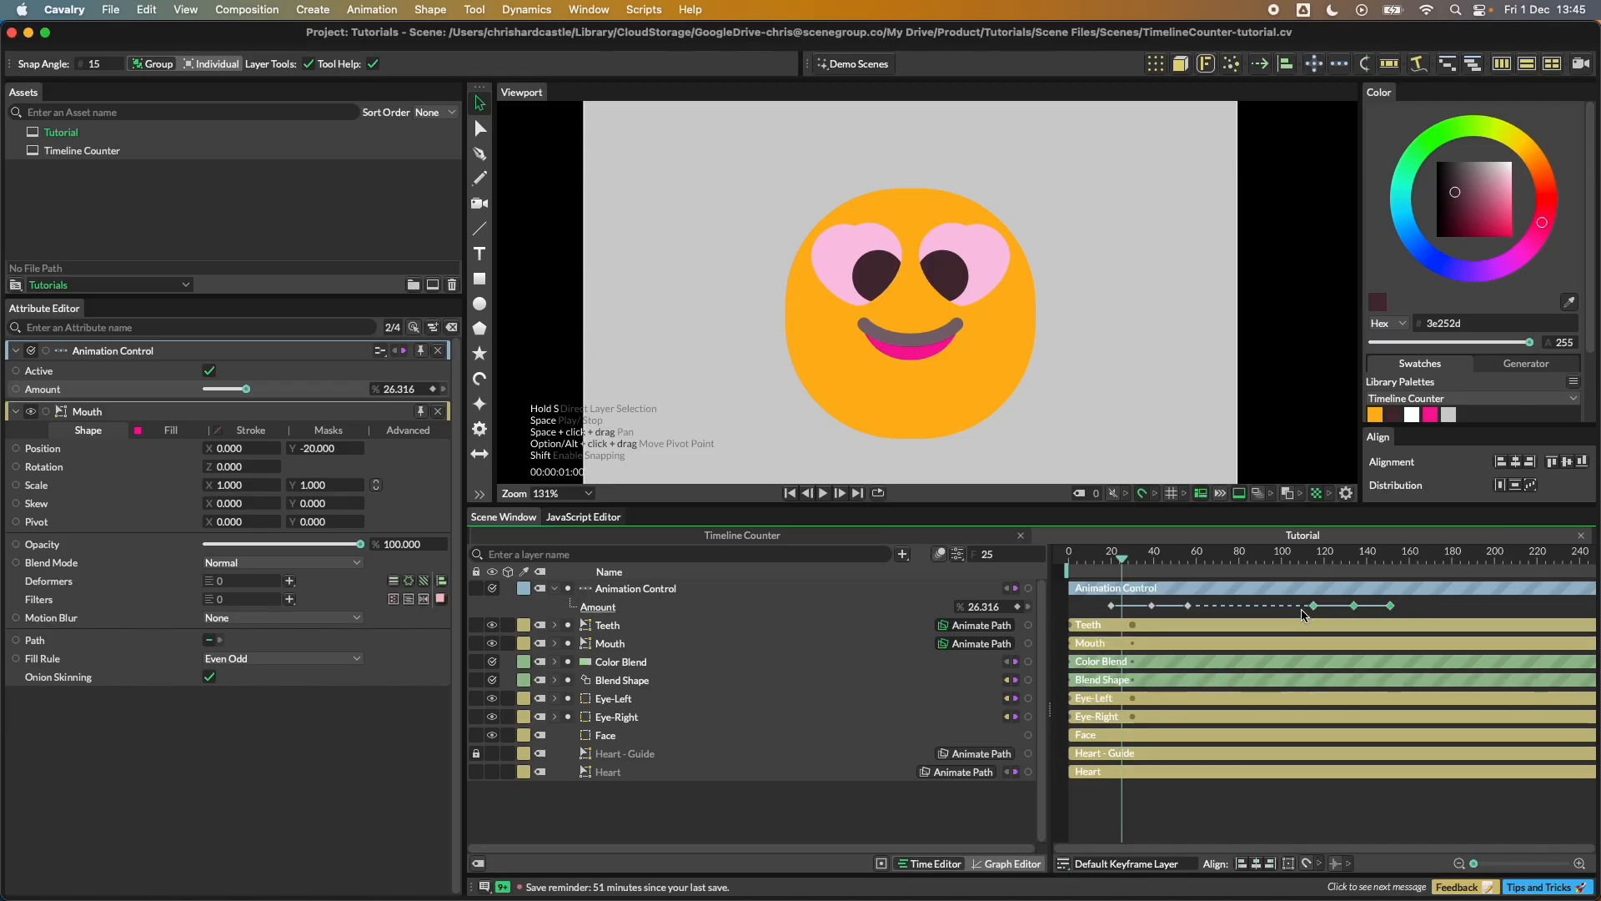
Step: Delete all of the Amount keyframes from the Animation Control, including the copied set
key(BackSpace)
drag(1223, 599, 1097, 613)
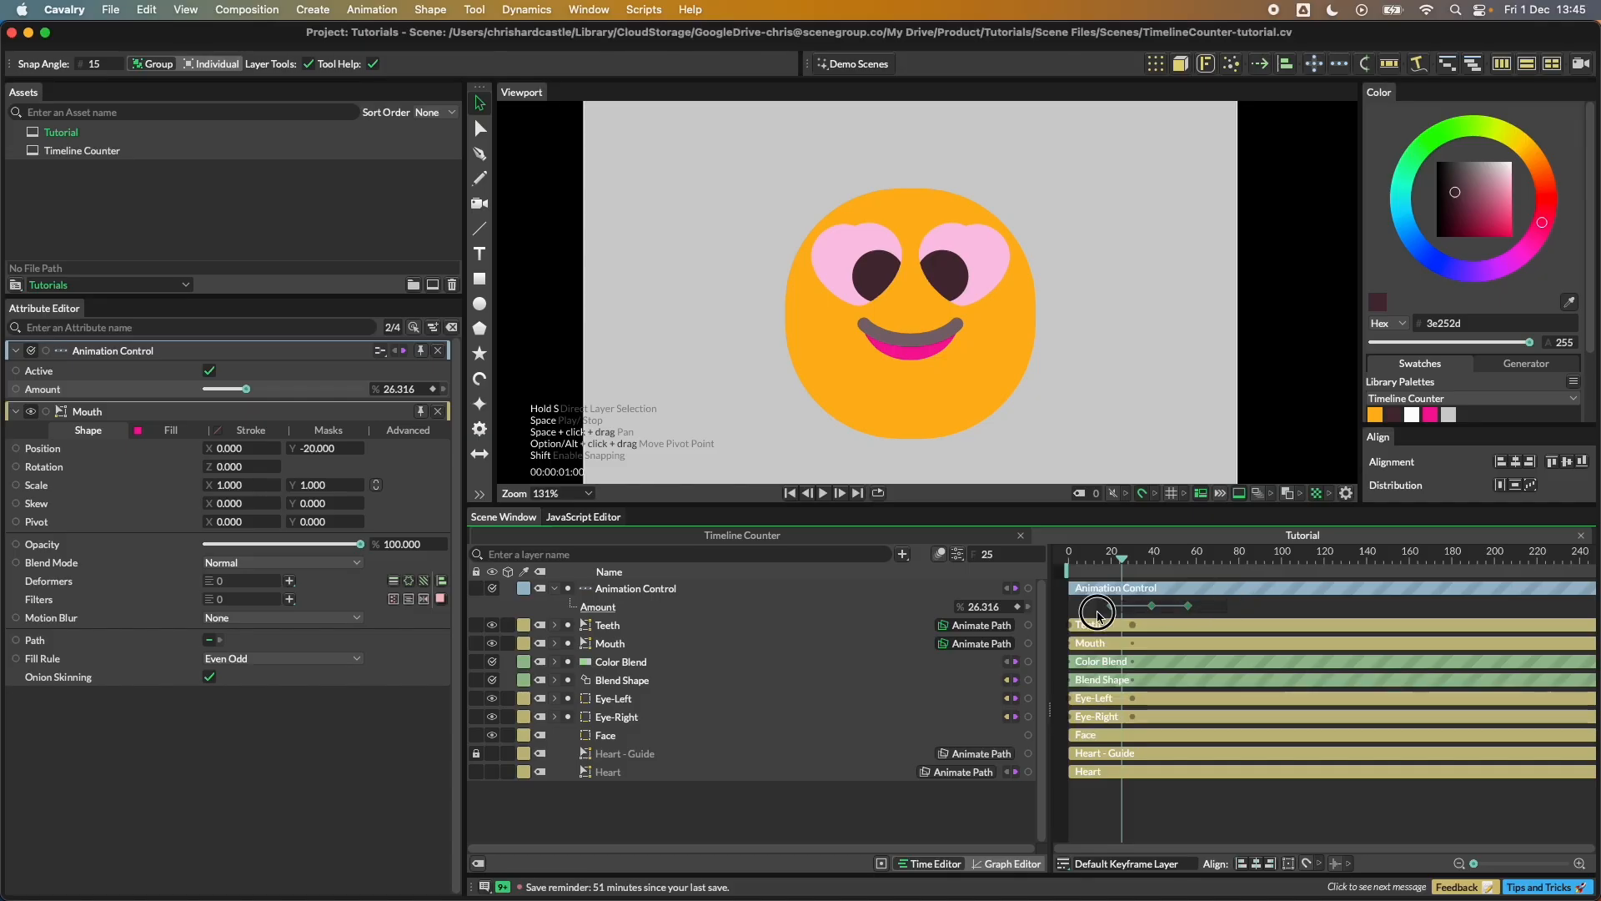
key(BackSpace)
Step: Add a Timeline Counter utility with its Count Target set to Time Markers
click(1106, 557)
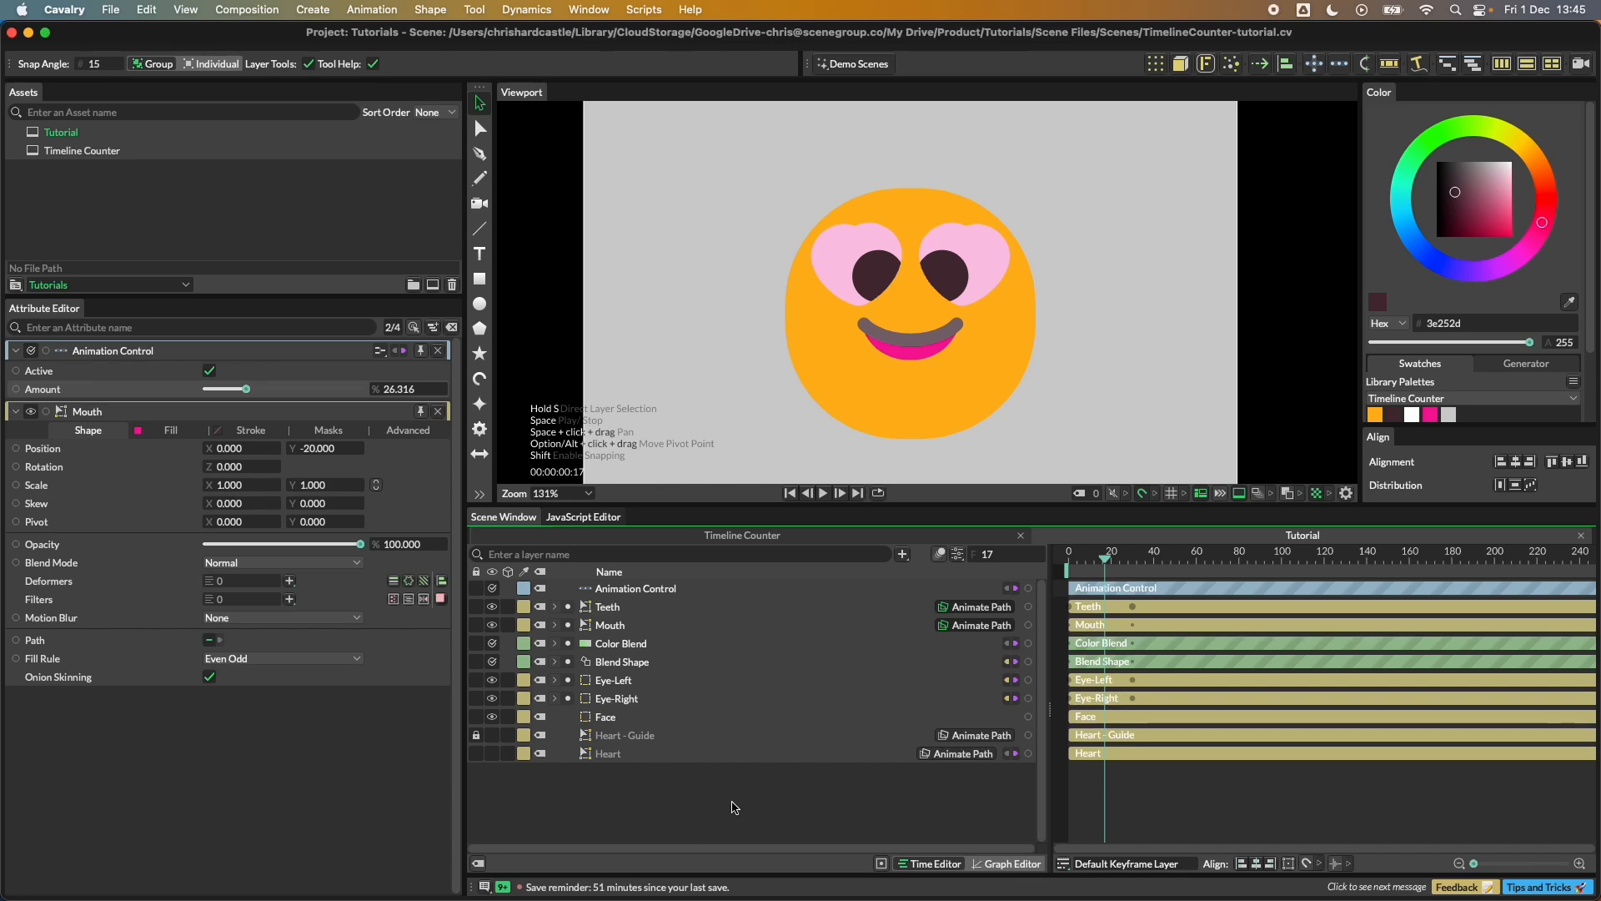
key(Tab)
text(timeli)
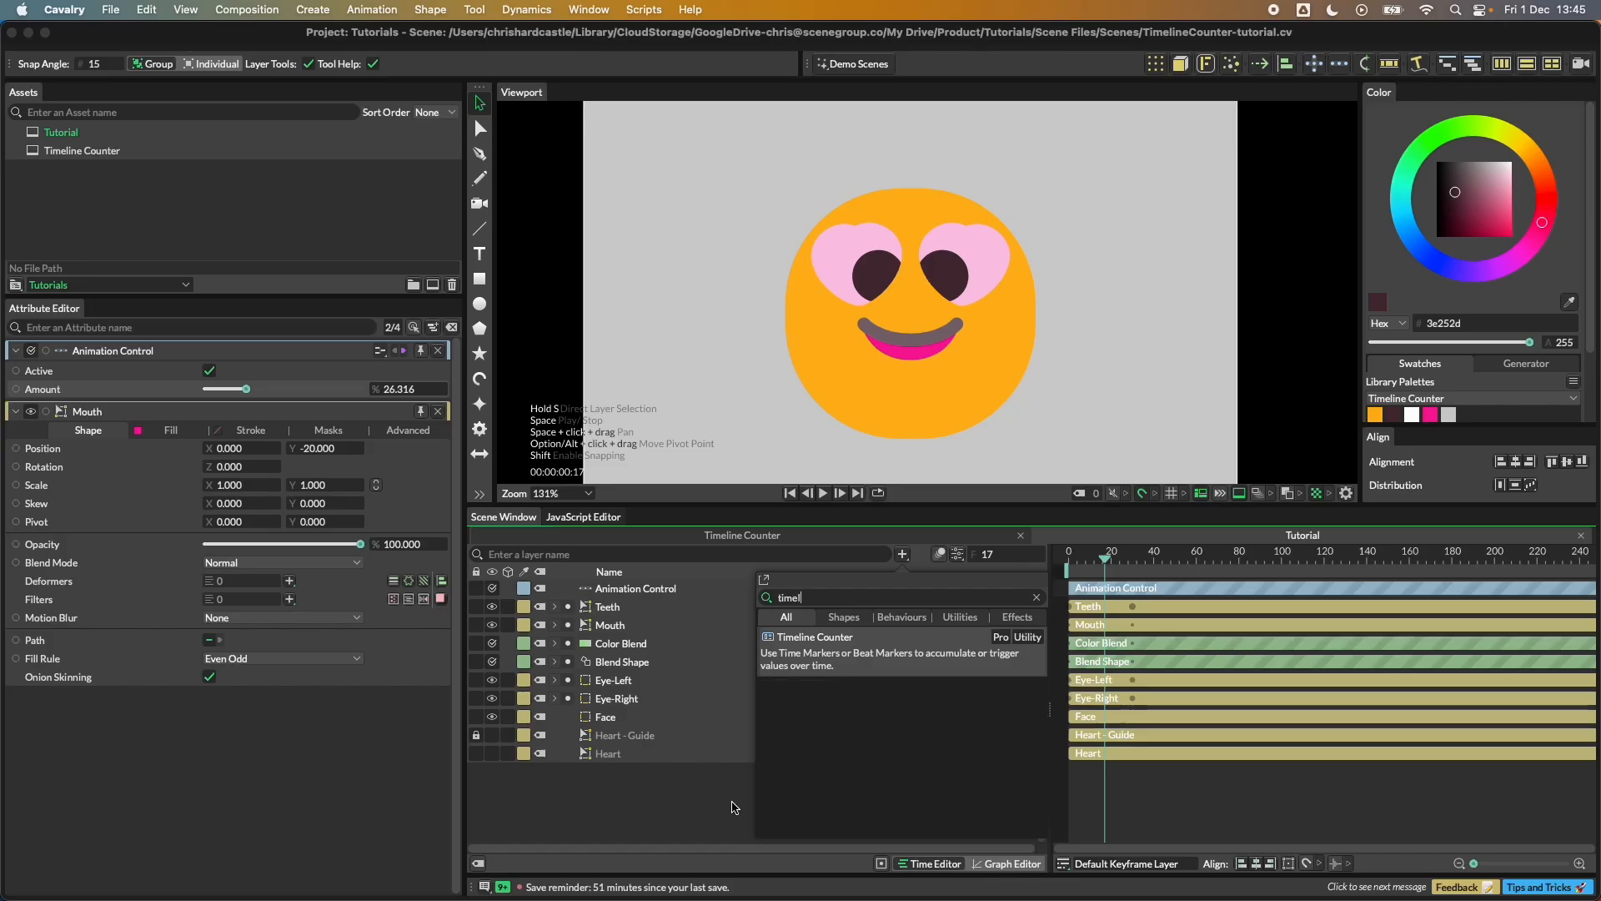
click(837, 650)
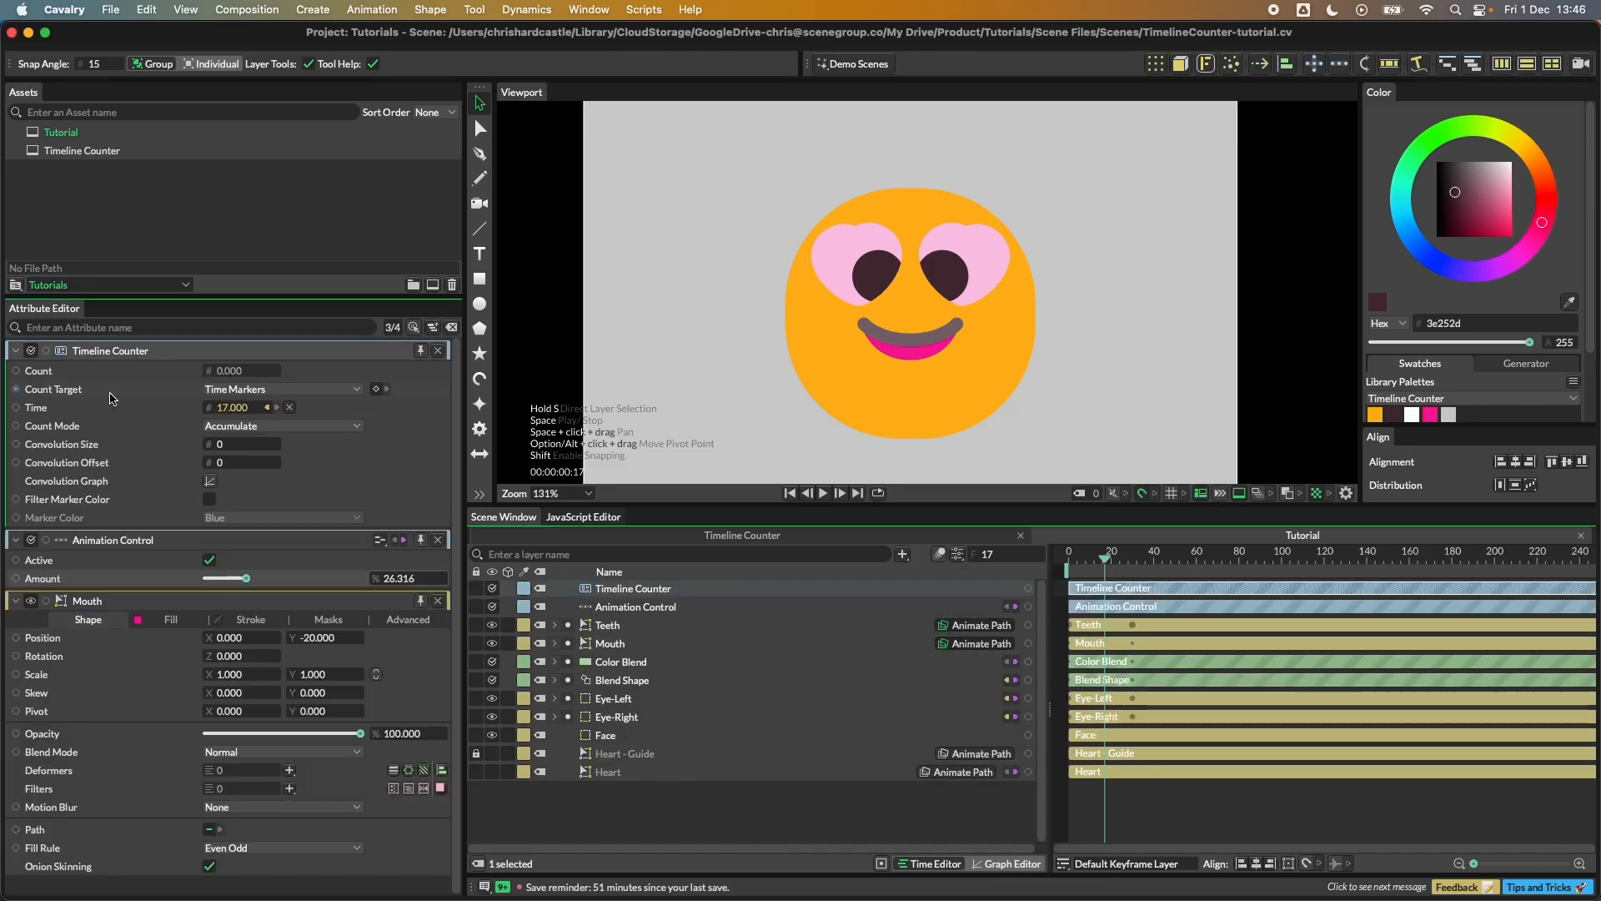
click(270, 389)
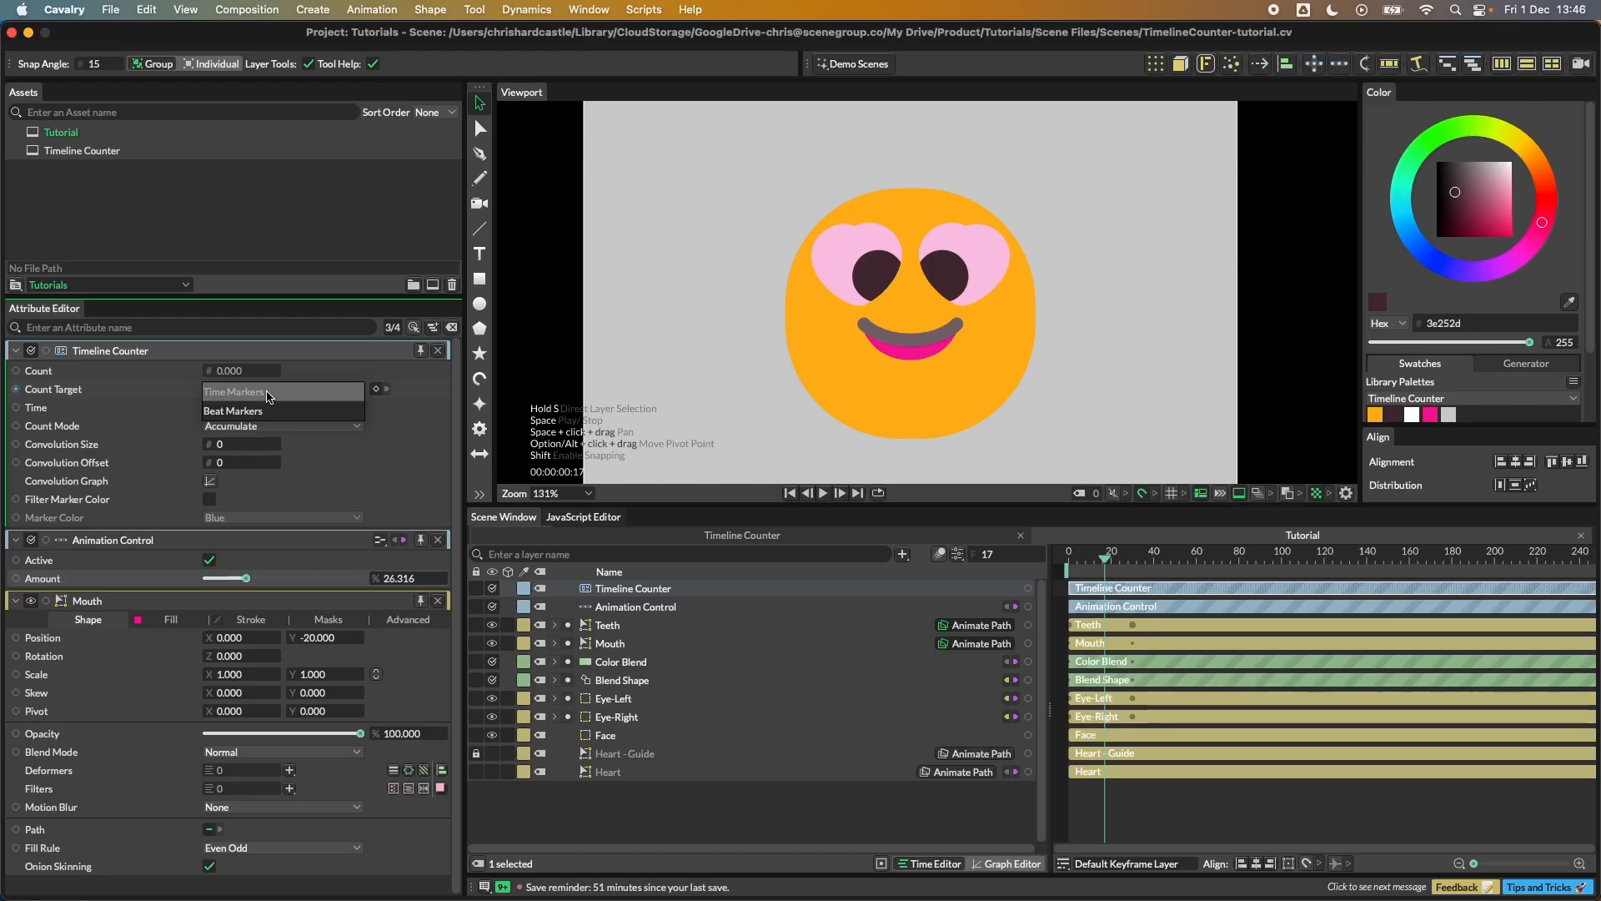
click(268, 397)
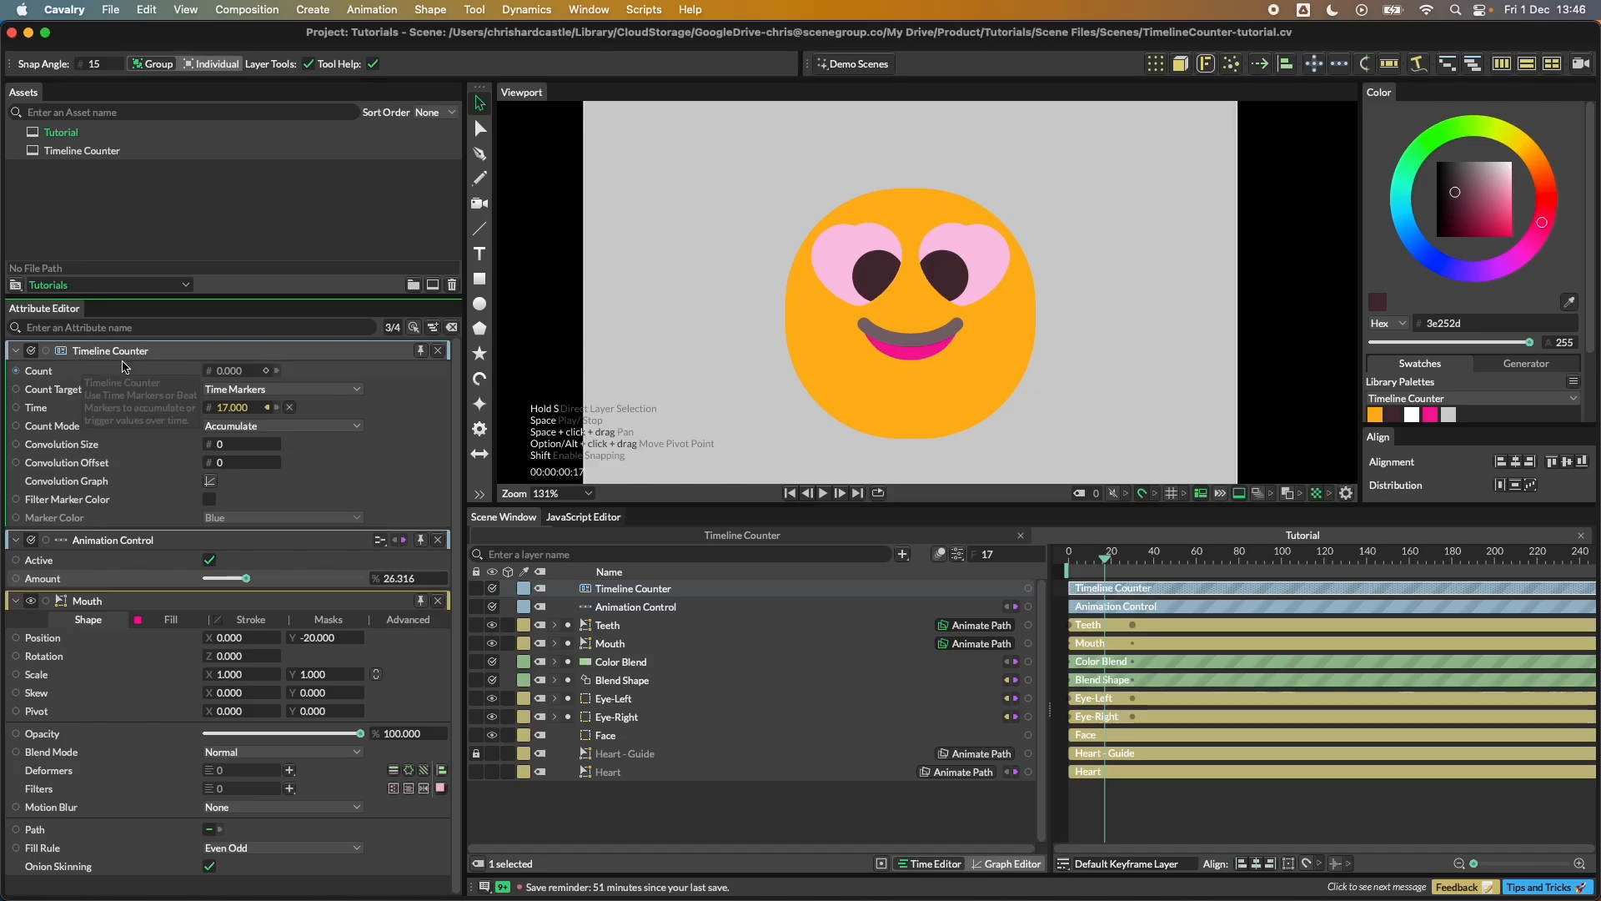
Step: Add a time marker to the timeline at frame 75
key(space)
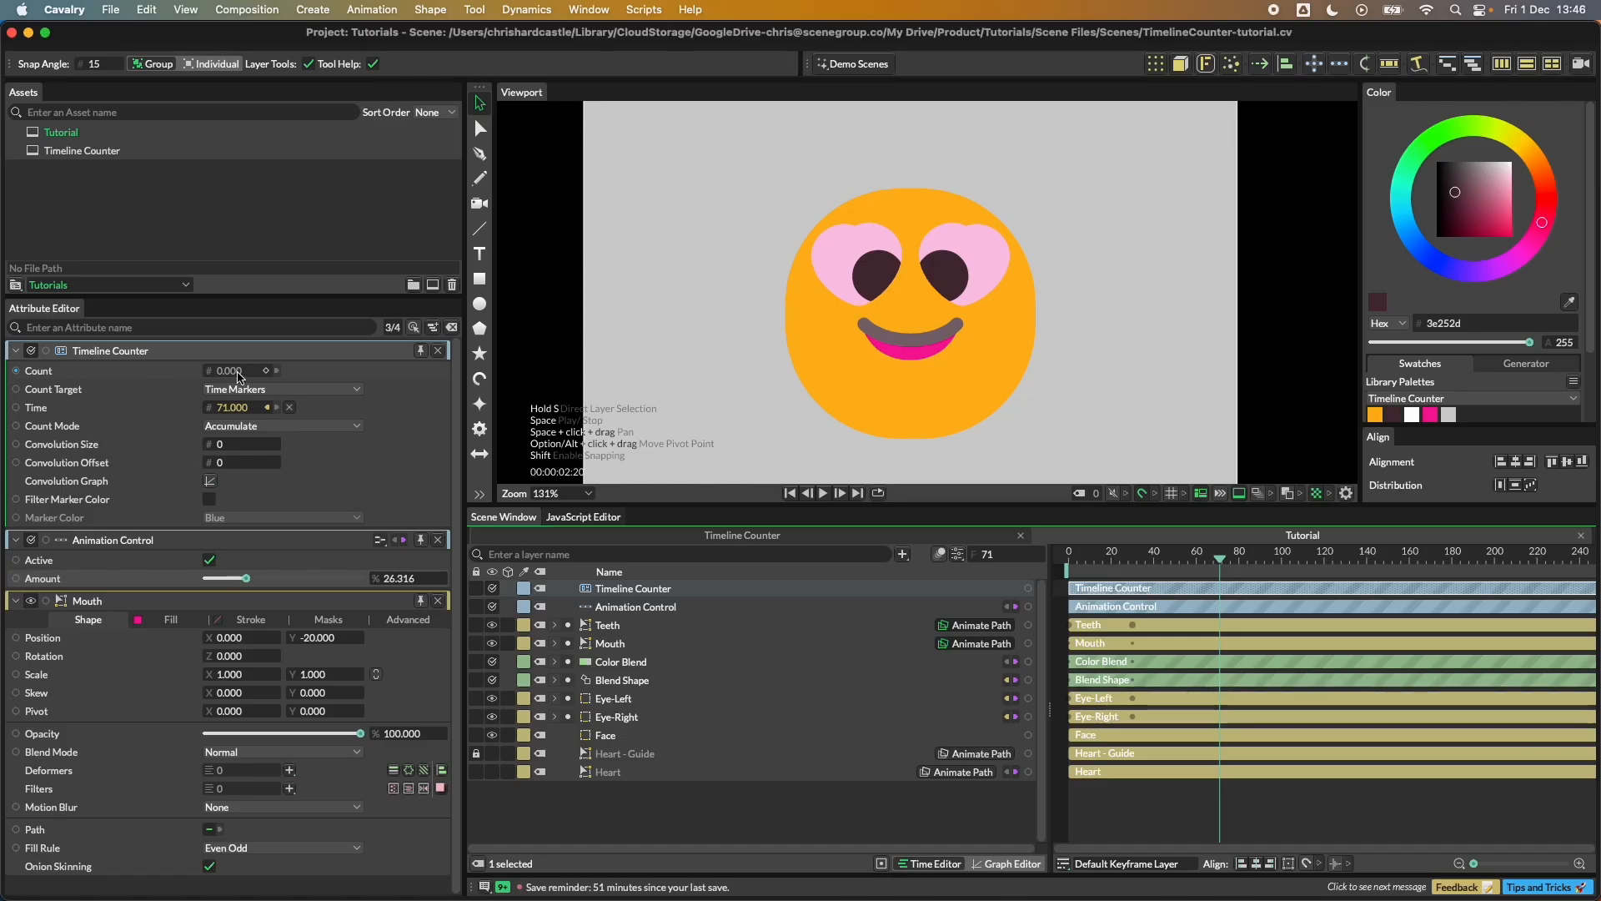
drag(1220, 557, 1229, 558)
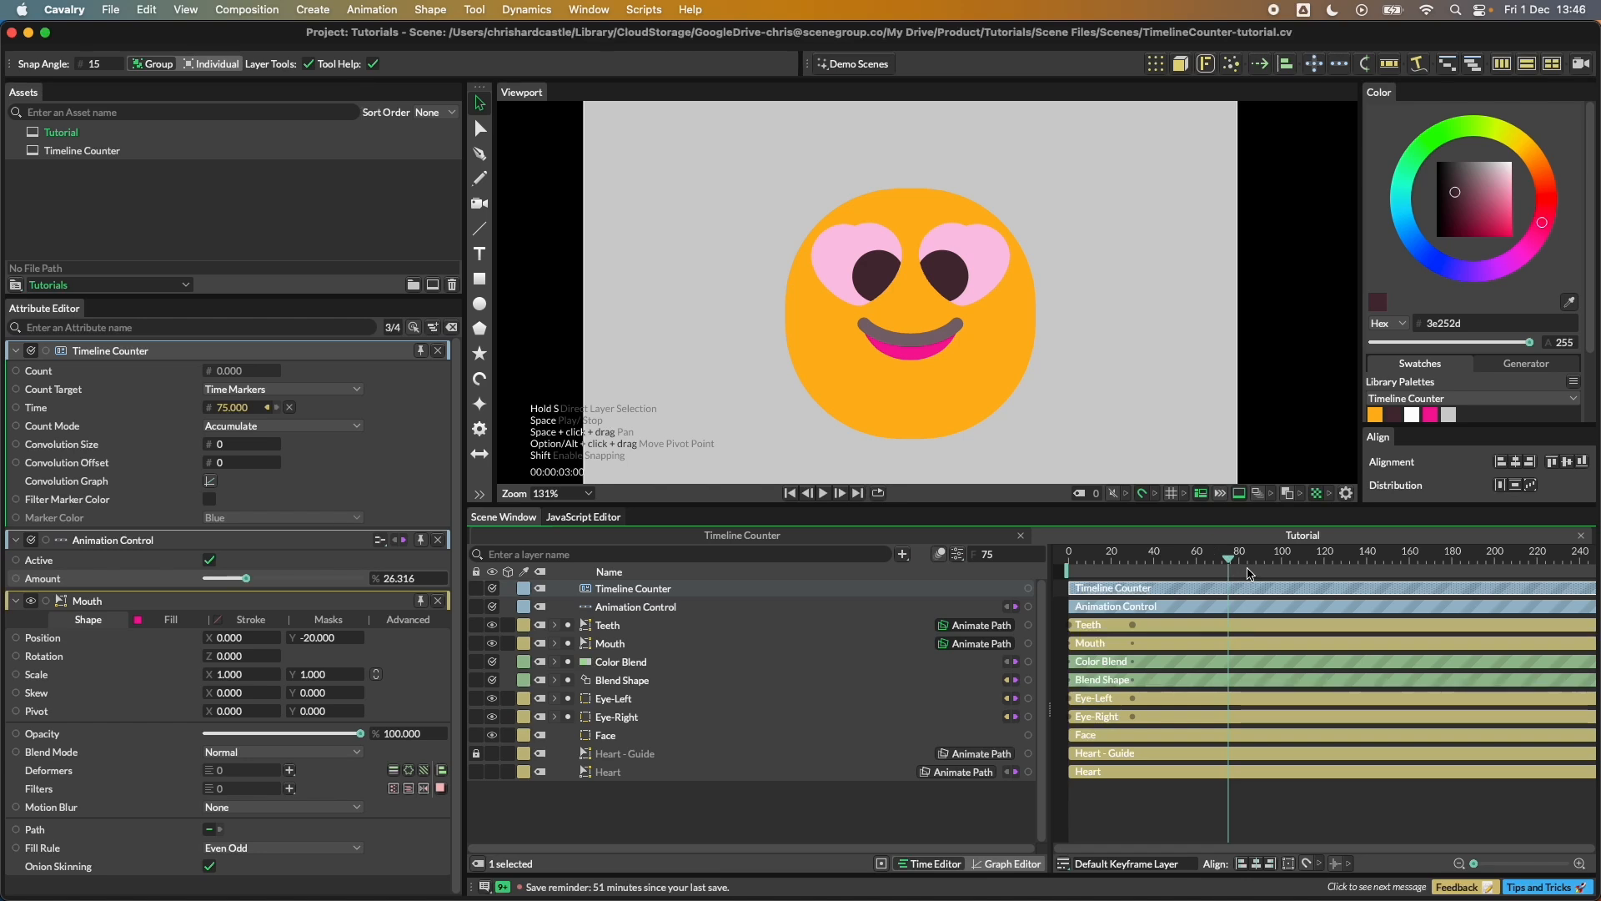
right_click(1248, 573)
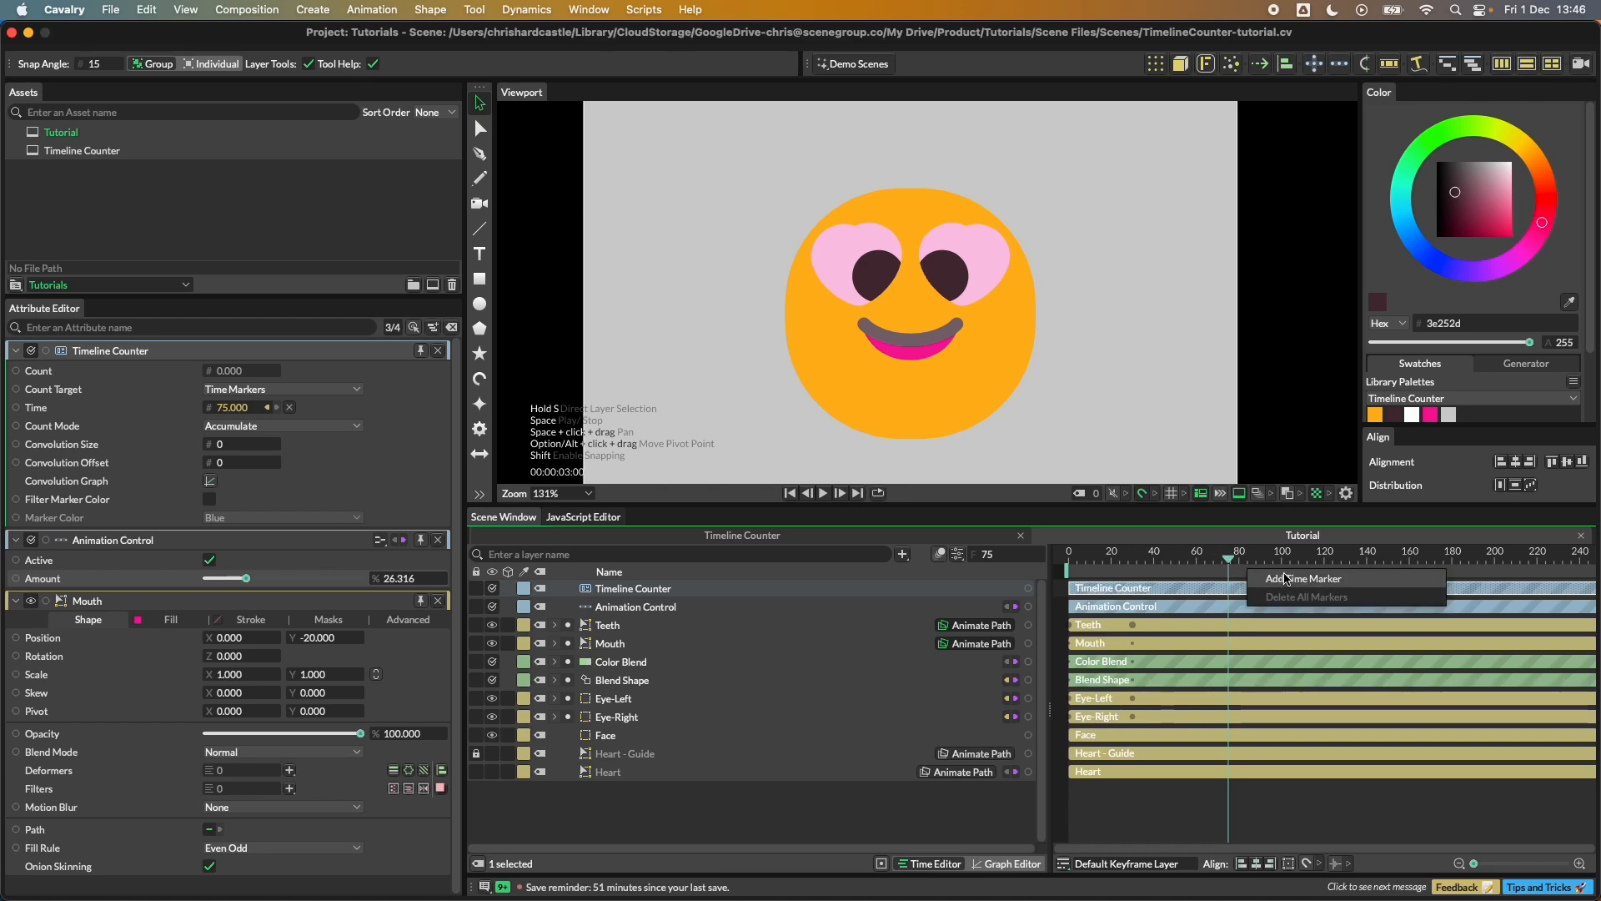
click(1285, 578)
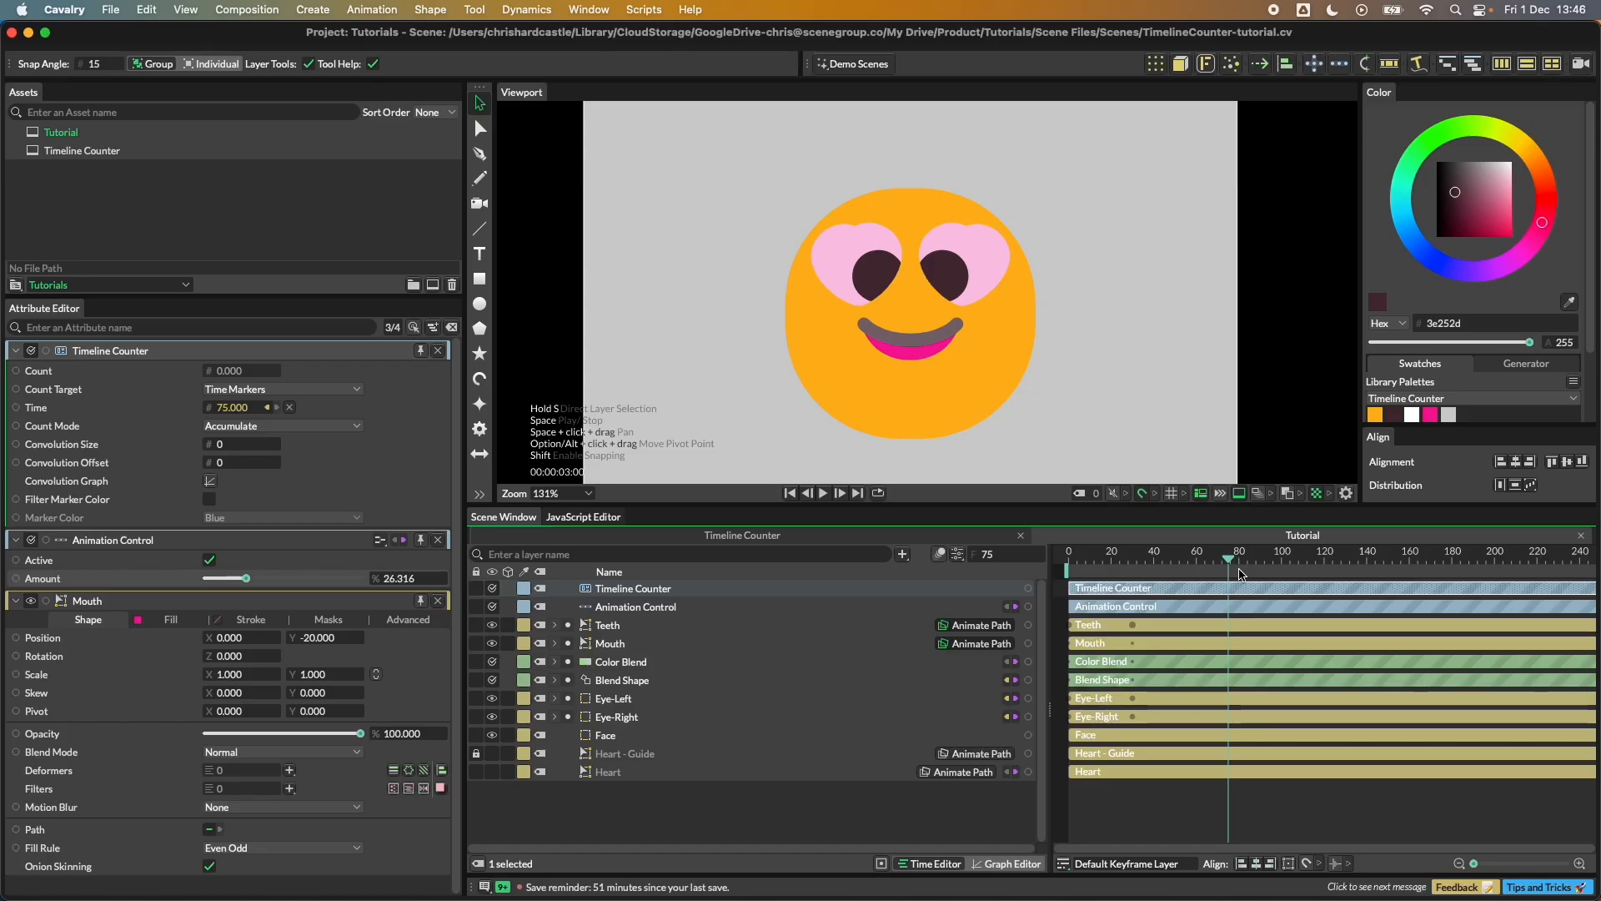
key(m)
Step: Play the timeline across the first time marker to check the Timeline Counter's Count value
drag(1247, 558, 1212, 564)
click(1194, 559)
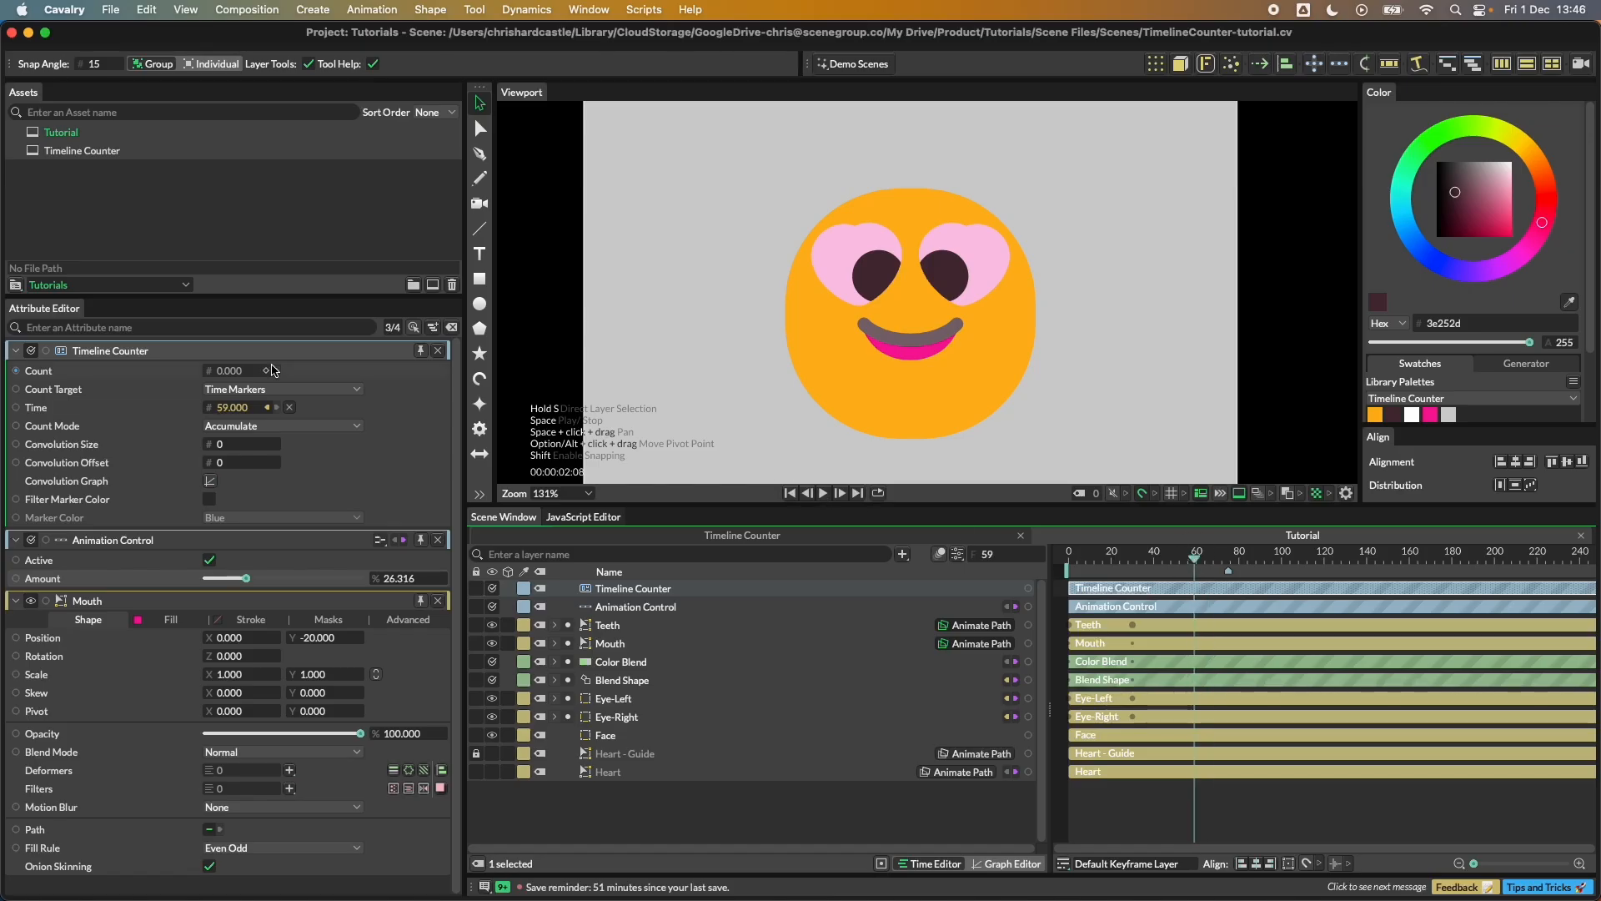
click(823, 493)
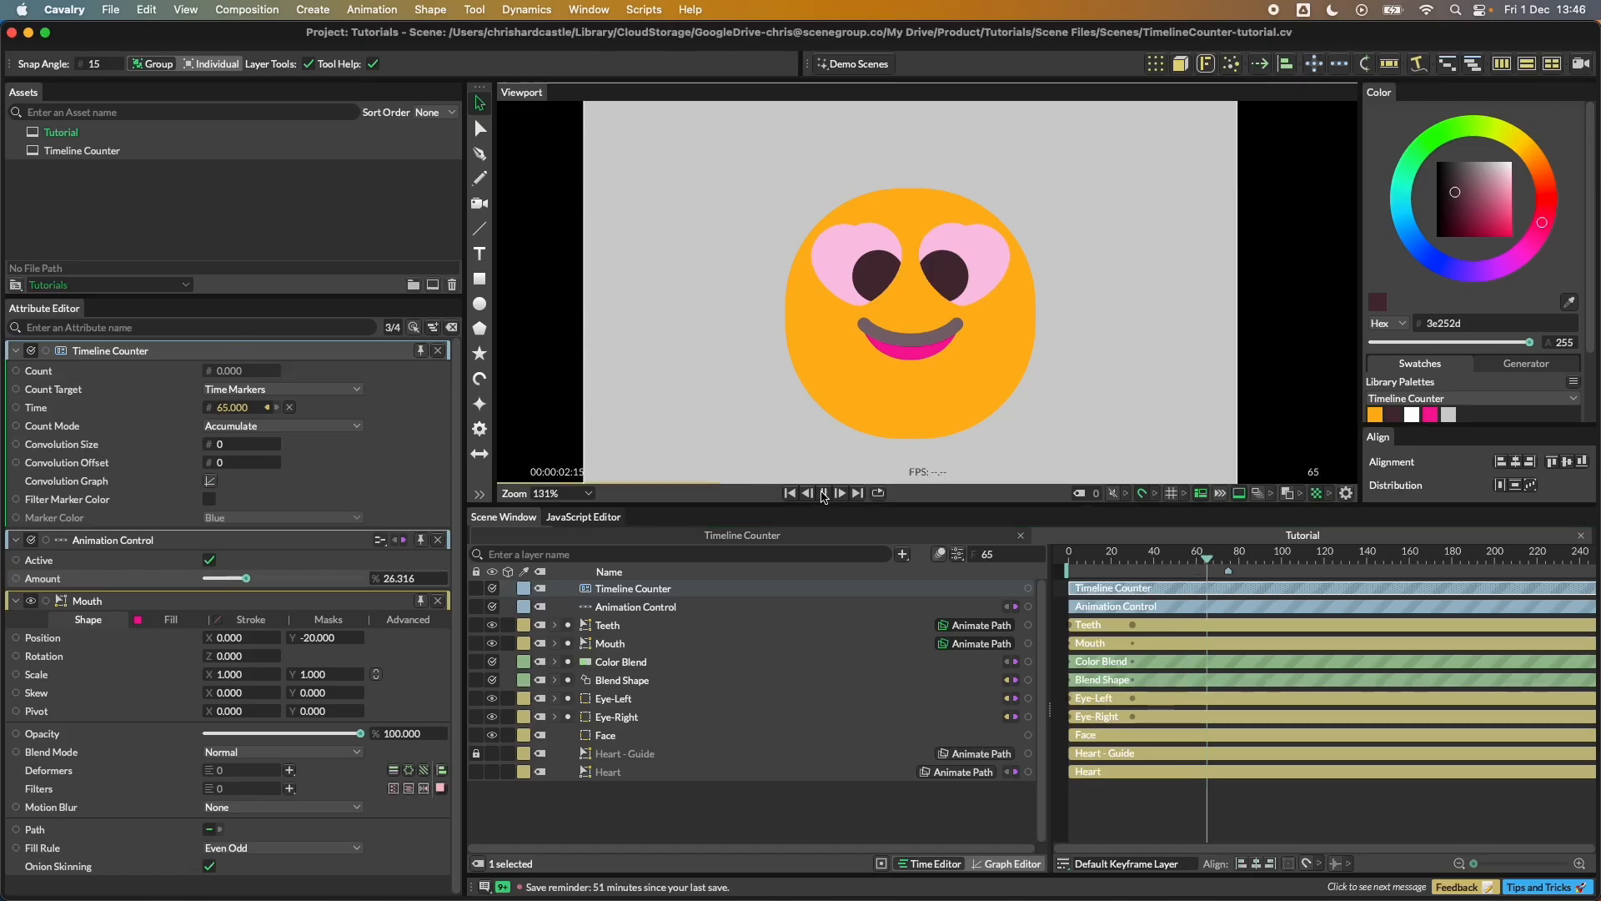
click(823, 493)
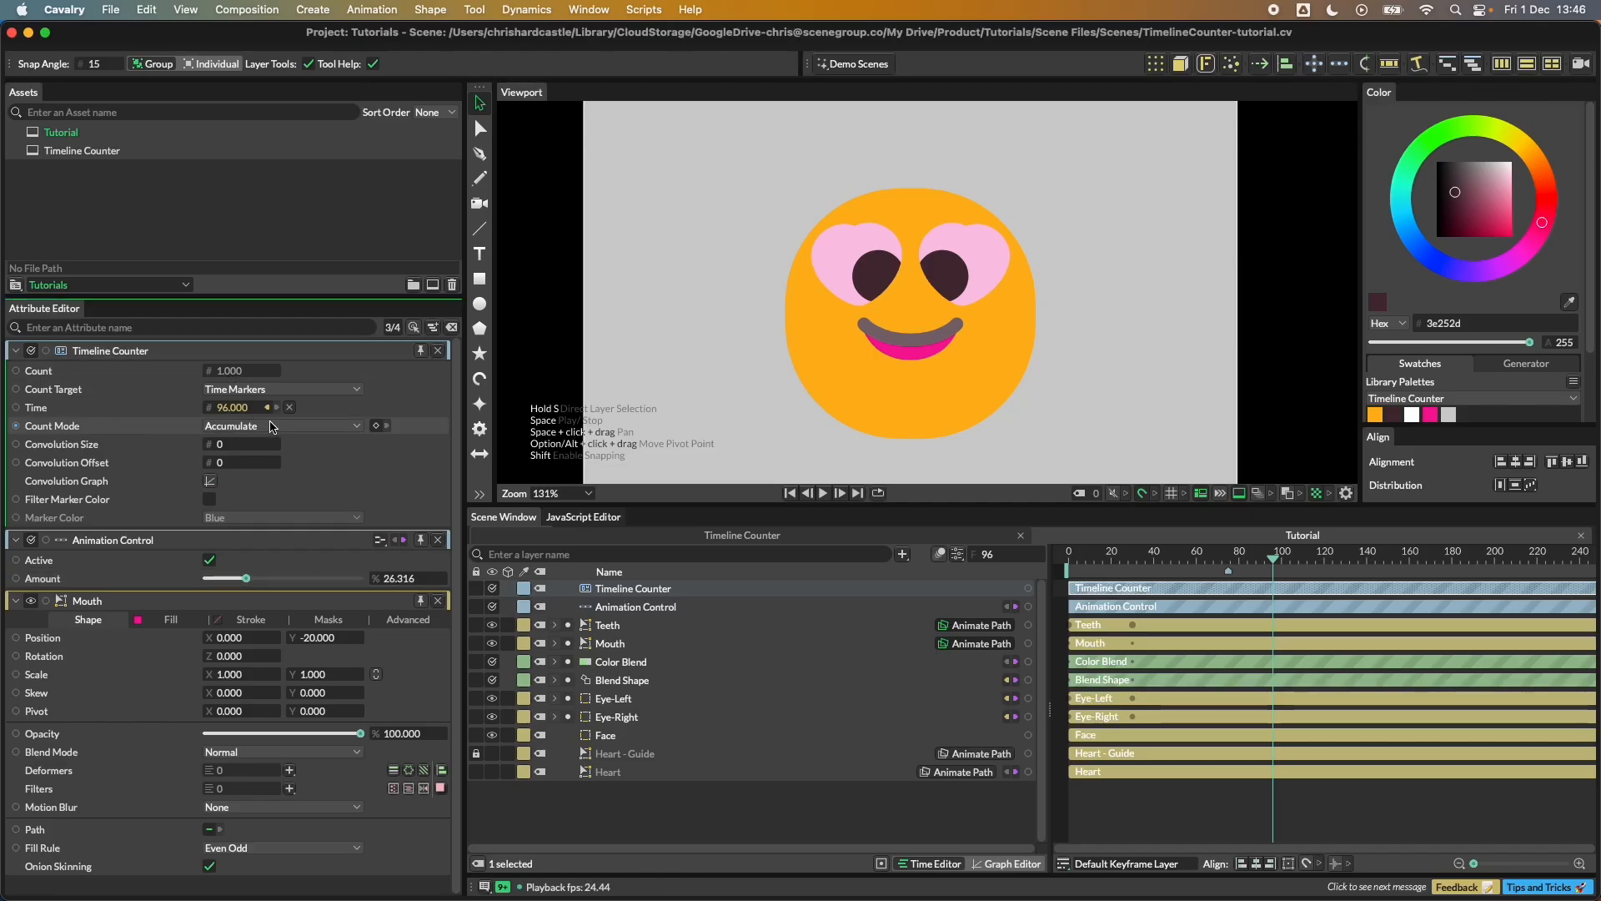
Step: Add a second time marker at frame 111 and play across both markers to check the Count value
drag(1273, 560, 1305, 560)
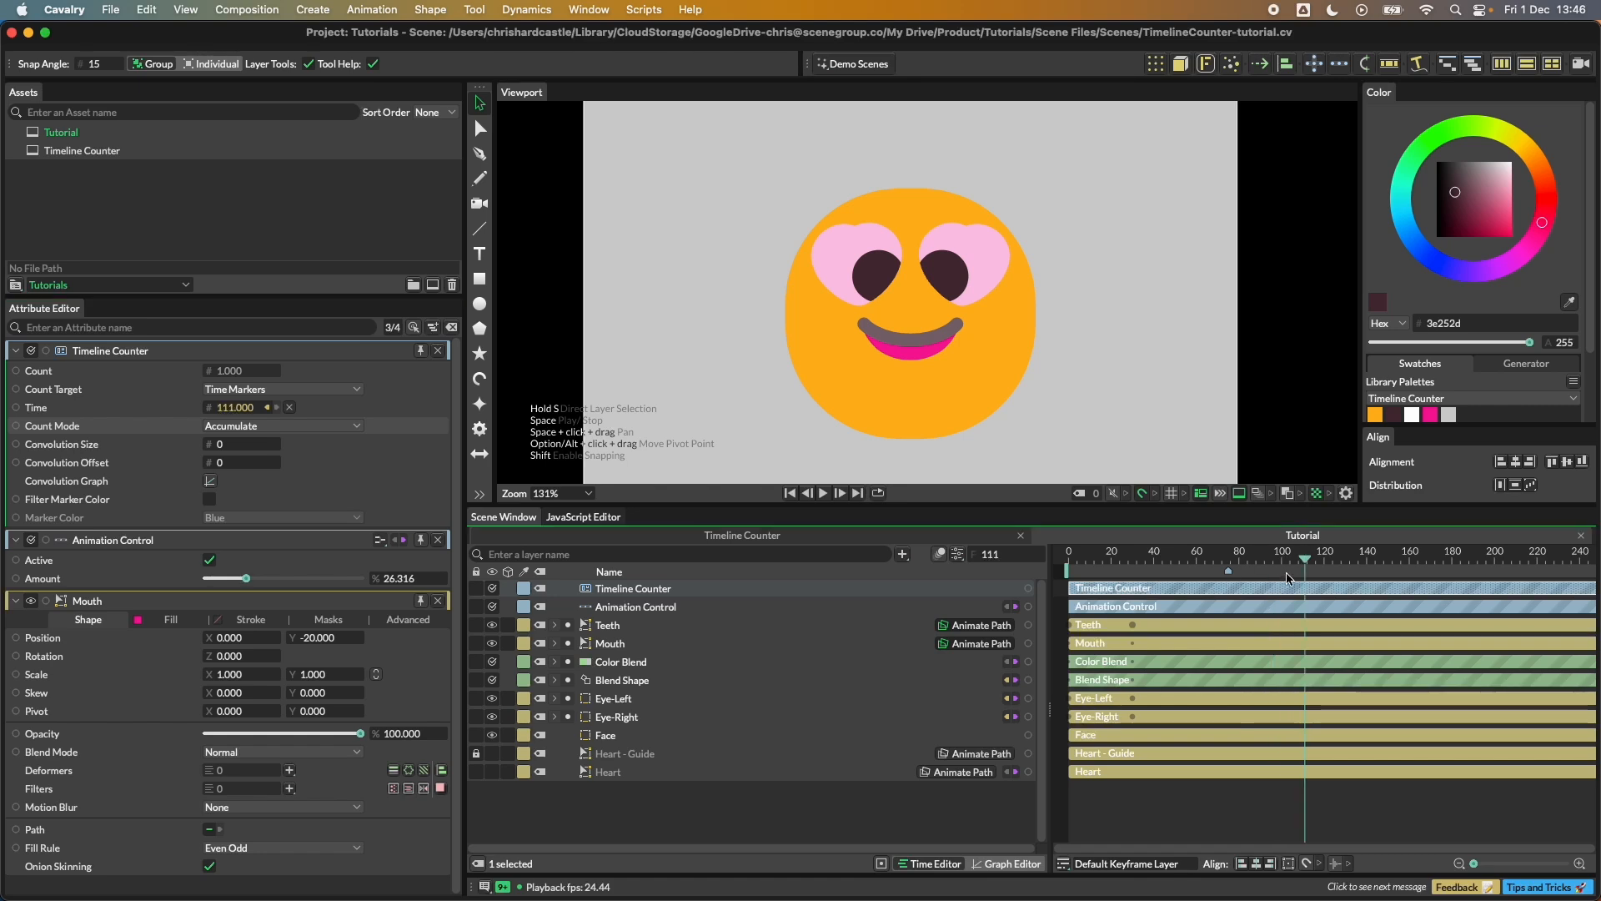
key(m)
click(1200, 559)
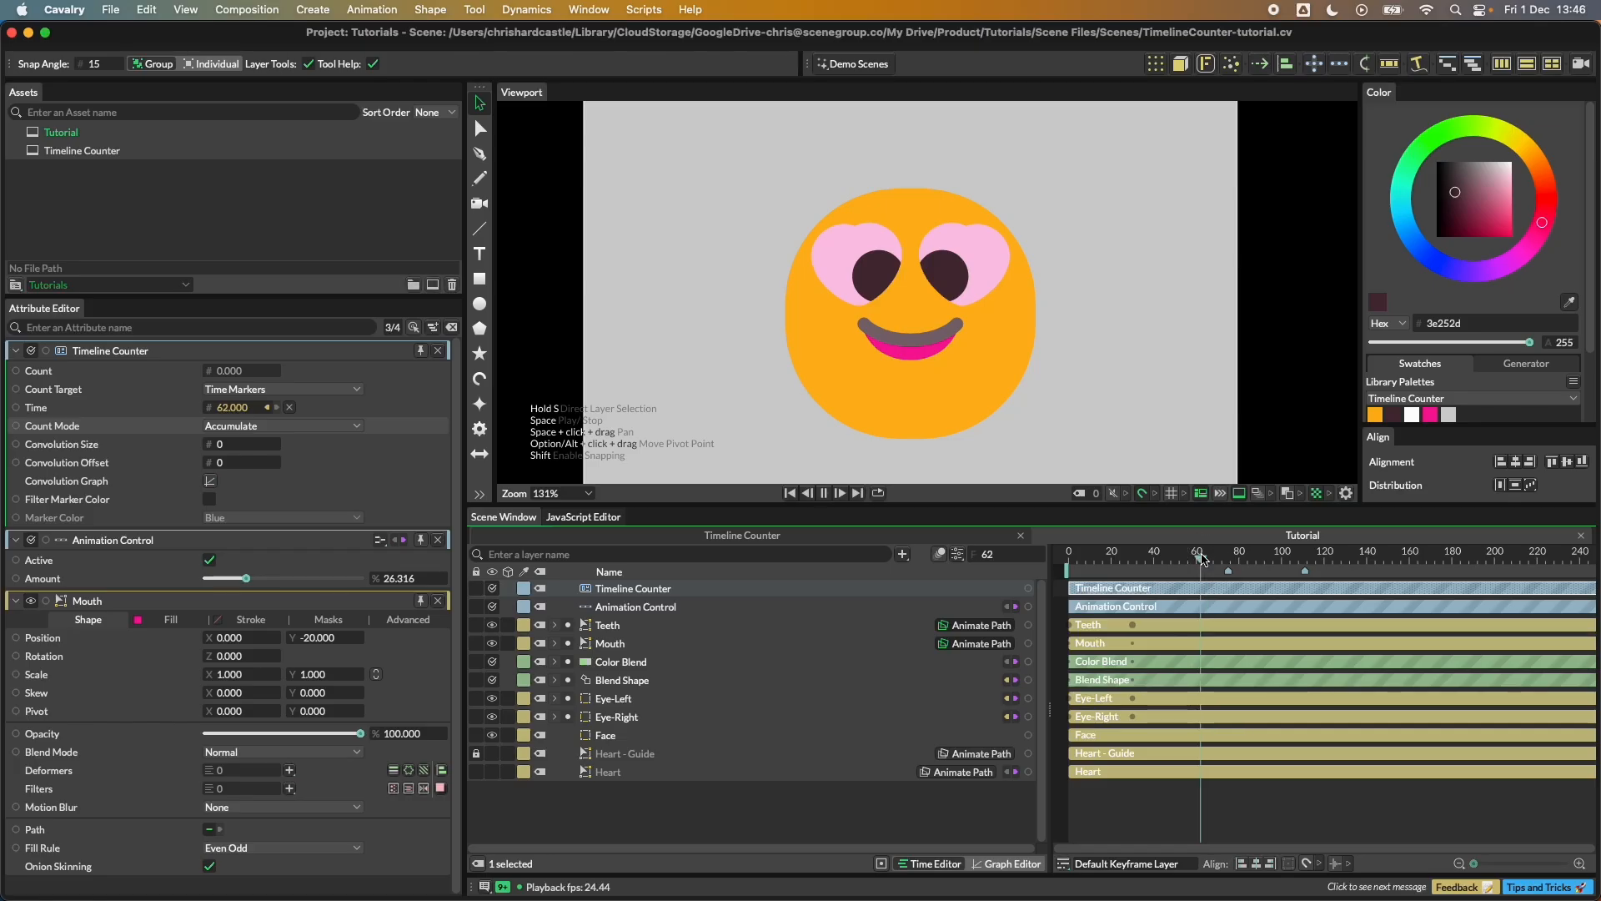
key(space)
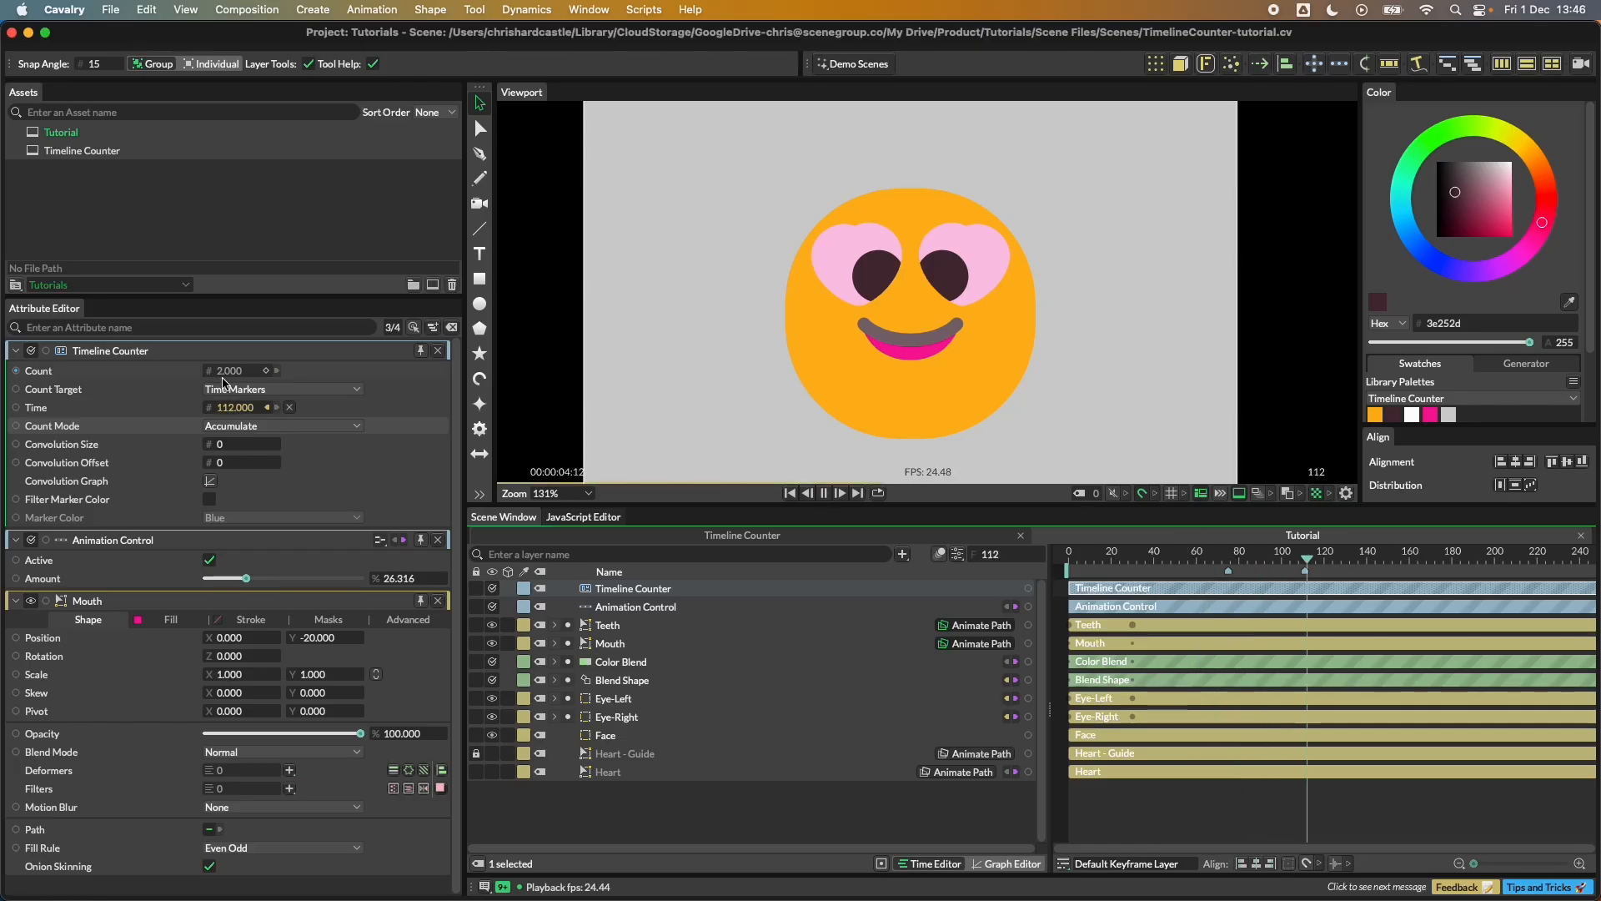
key(space)
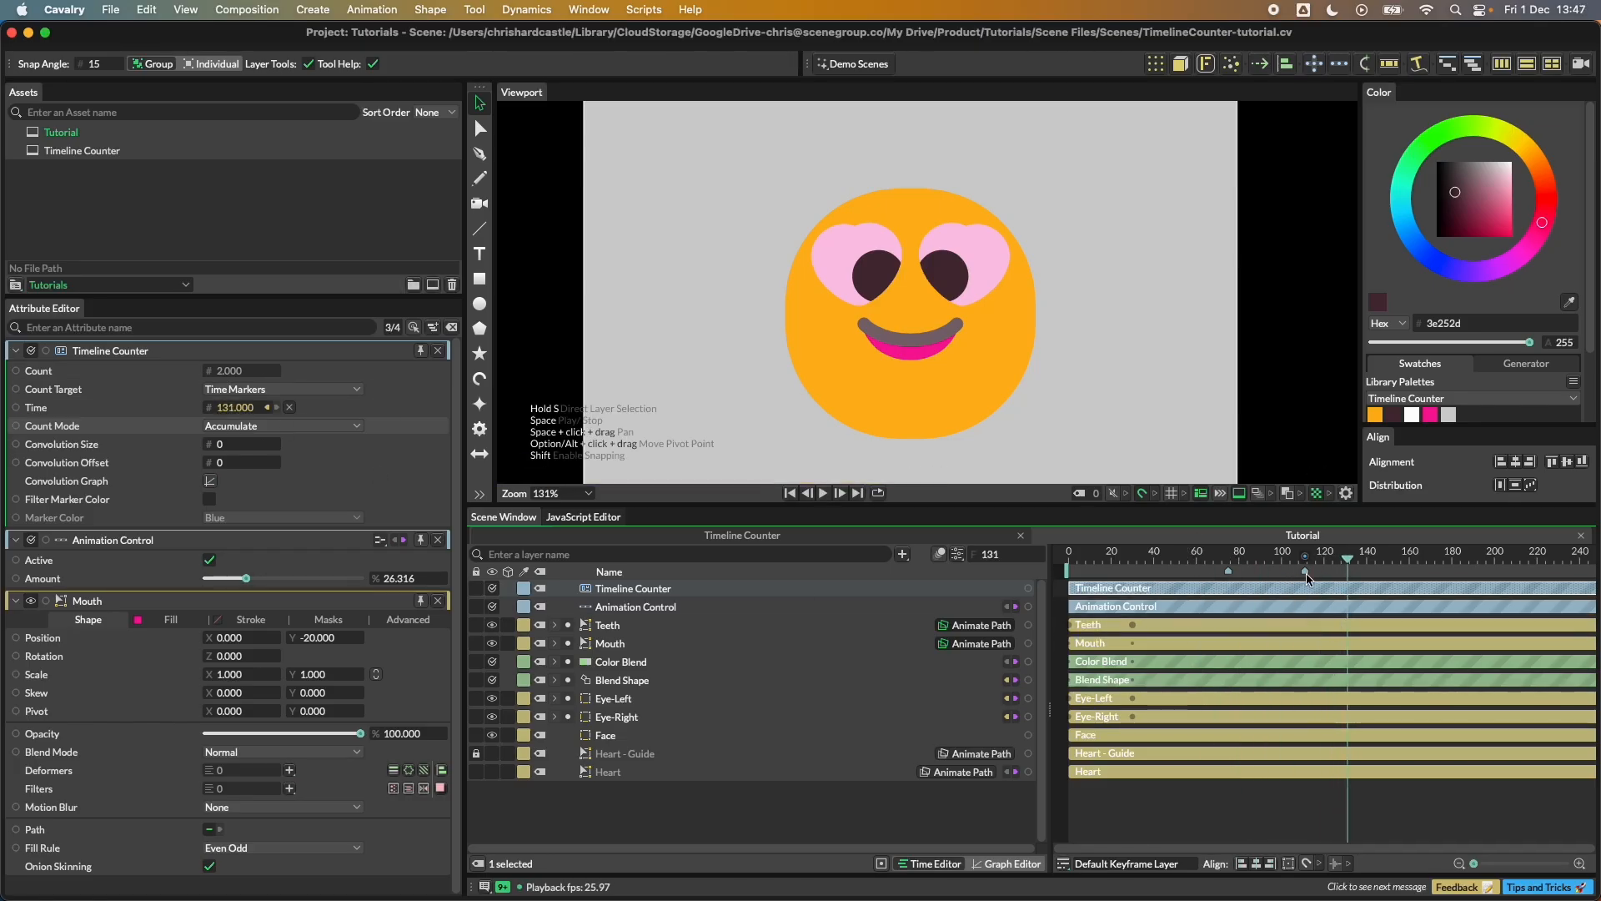
Step: Set the Timeline Counter's Count Mode to Trigger and move the second time marker to about frame 124
click(261, 427)
click(256, 450)
drag(1305, 570, 1333, 571)
drag(1224, 572, 1196, 572)
key(space)
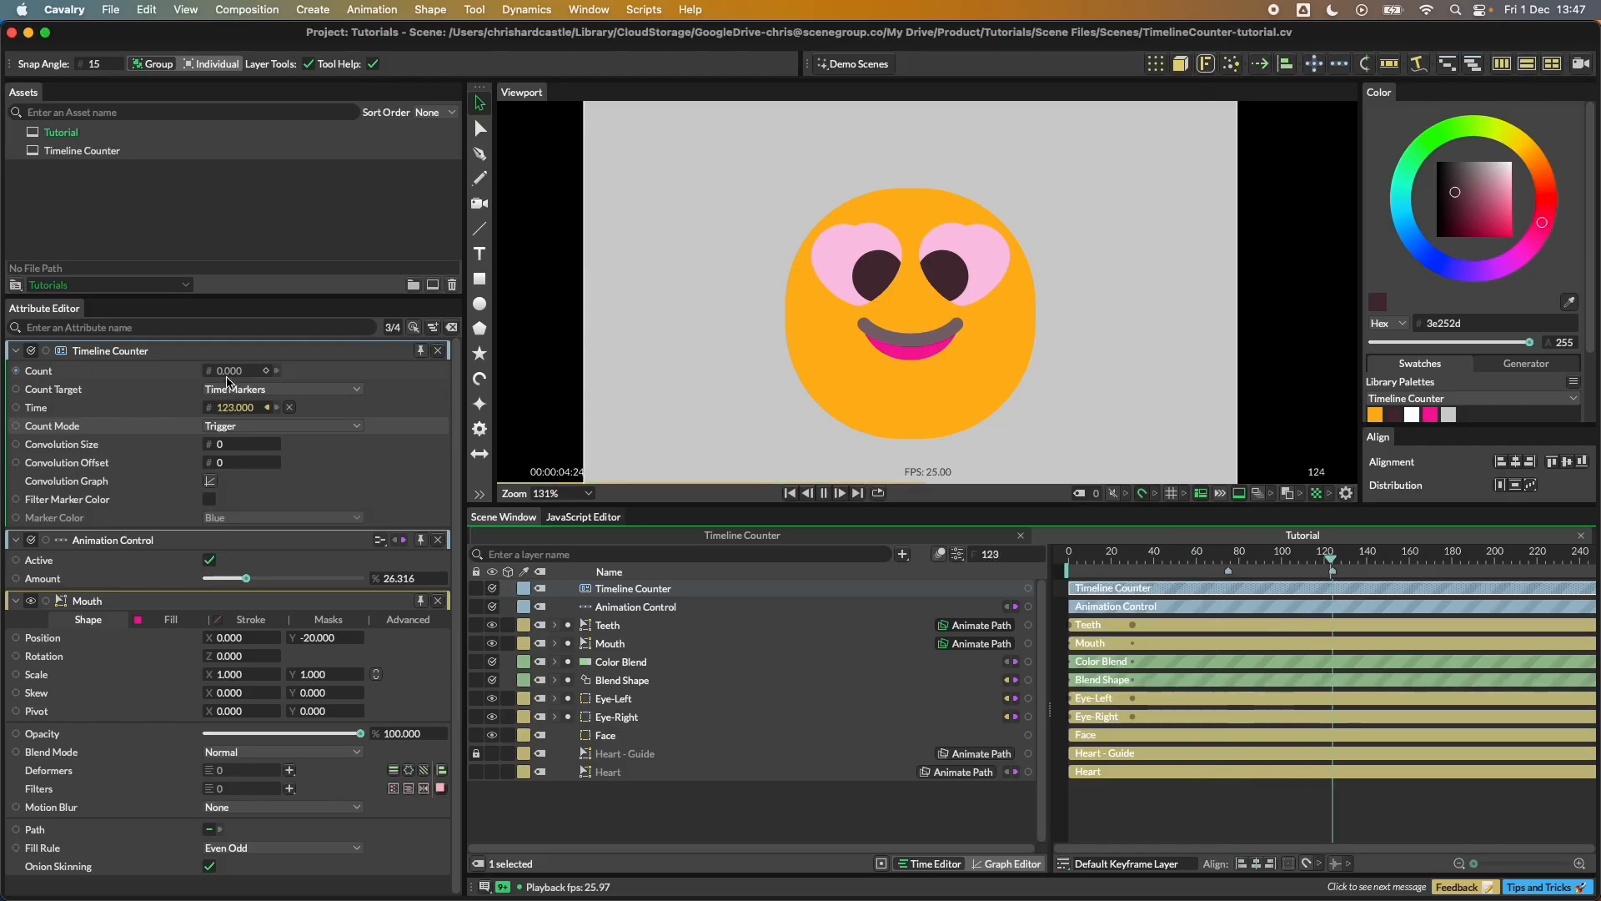
click(822, 494)
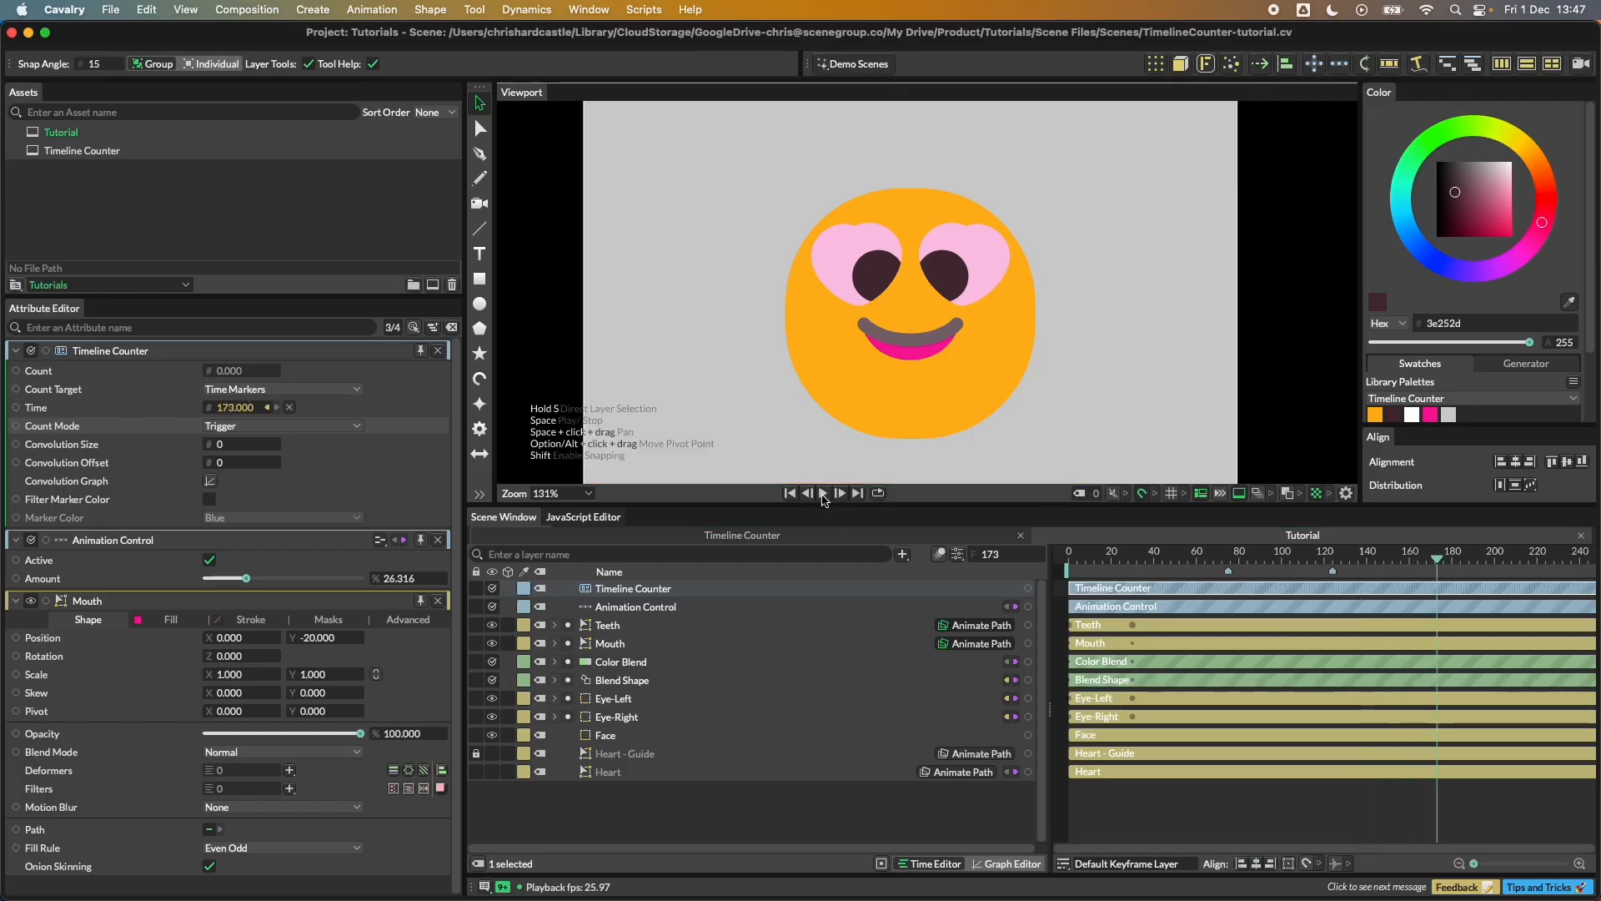
Step: Go to the time marker at frame 75 and connect the Timeline Counter to the Animation Control's Amount
mouse_move(1259, 565)
mouse_down()
mouse_move(1215, 559)
mouse_move(1245, 559)
mouse_move(1229, 559)
mouse_up()
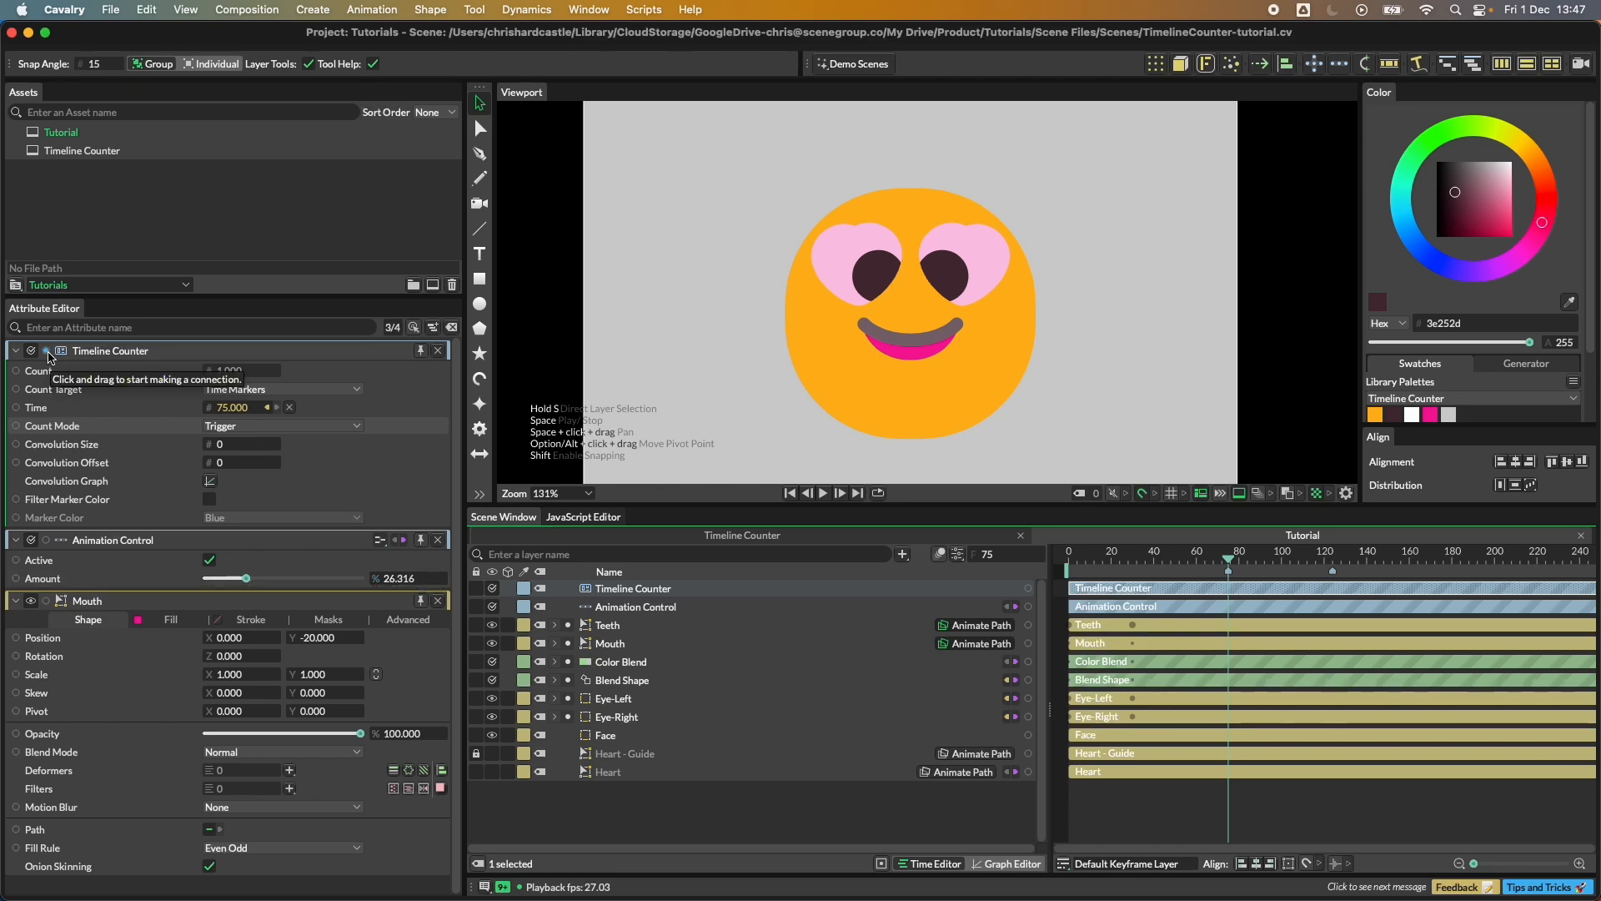
drag(47, 352, 407, 583)
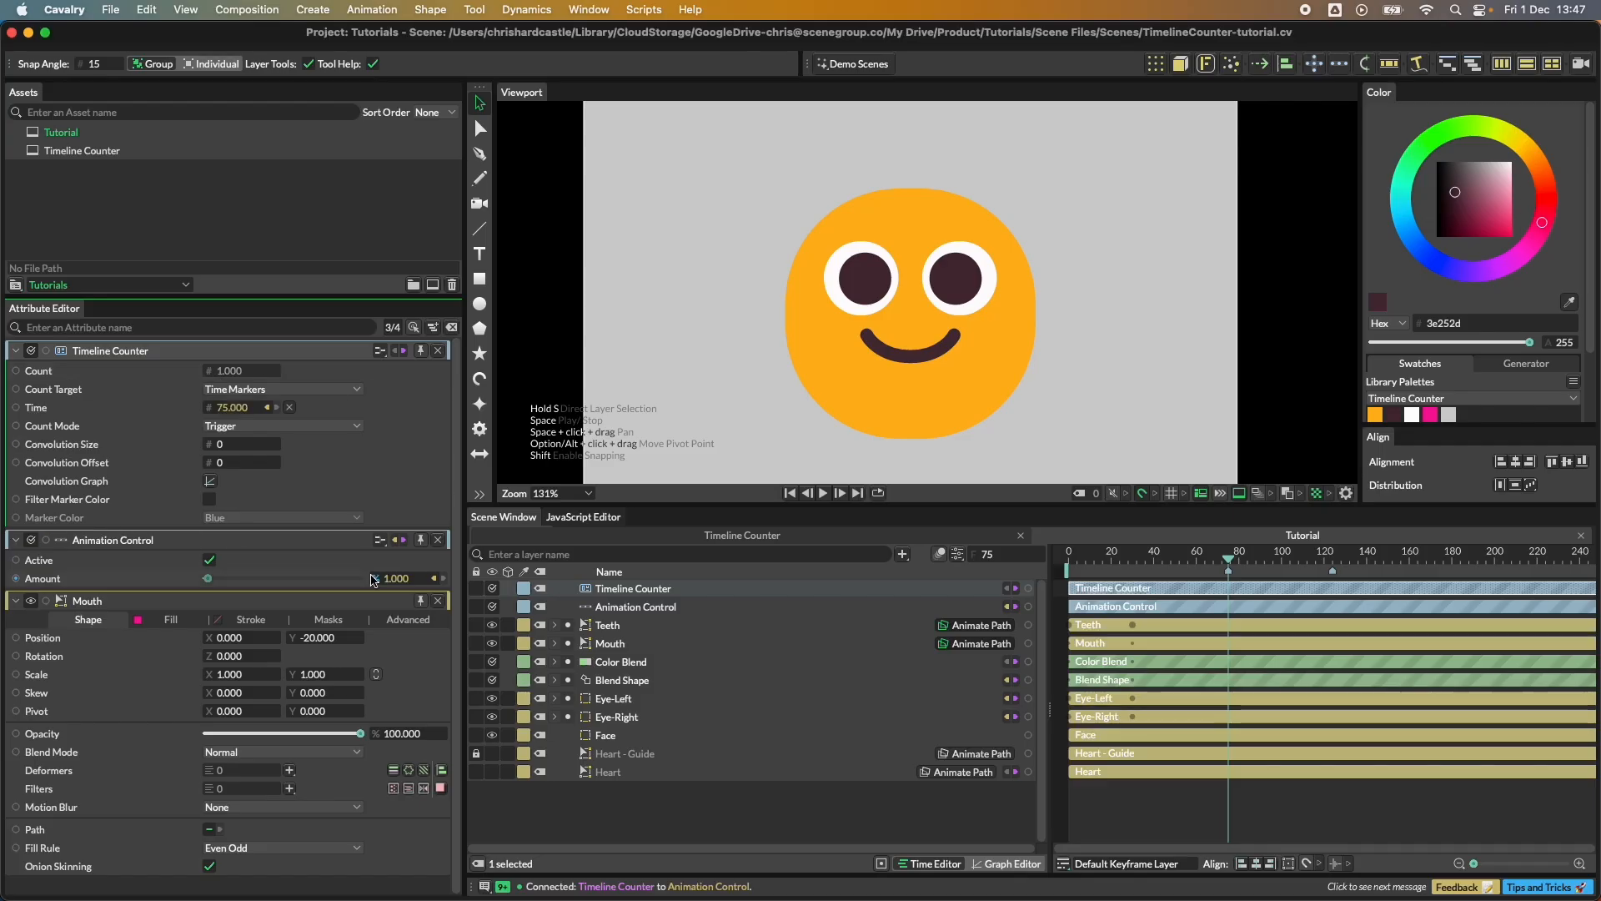
Step: Add the expression *100 to the Animation Control's Amount
right_click(131, 581)
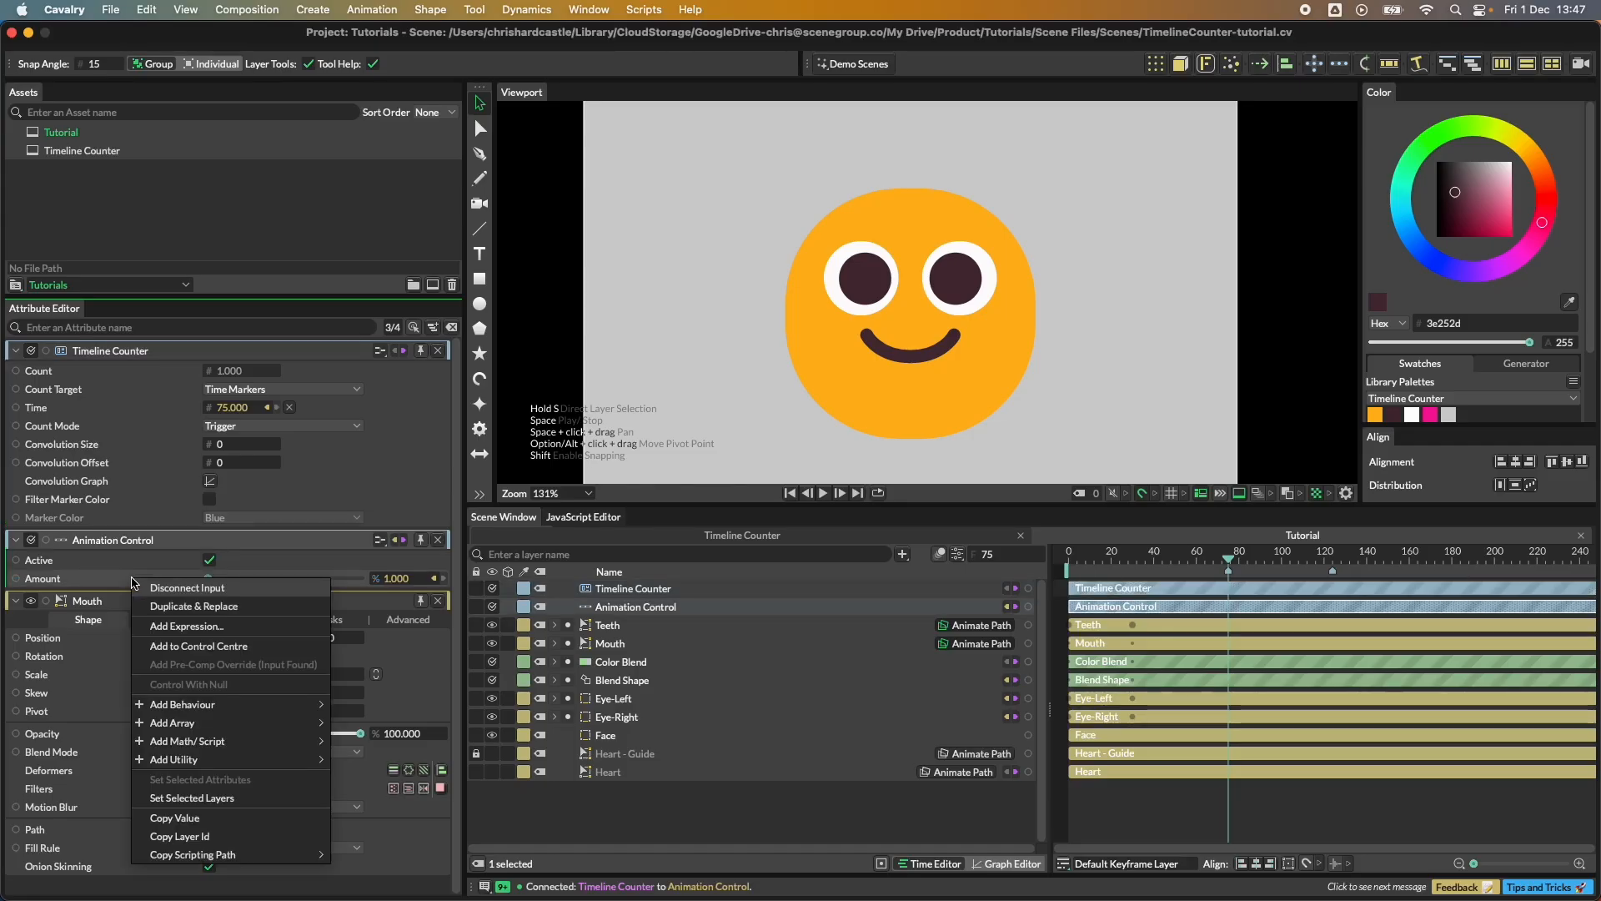
click(187, 626)
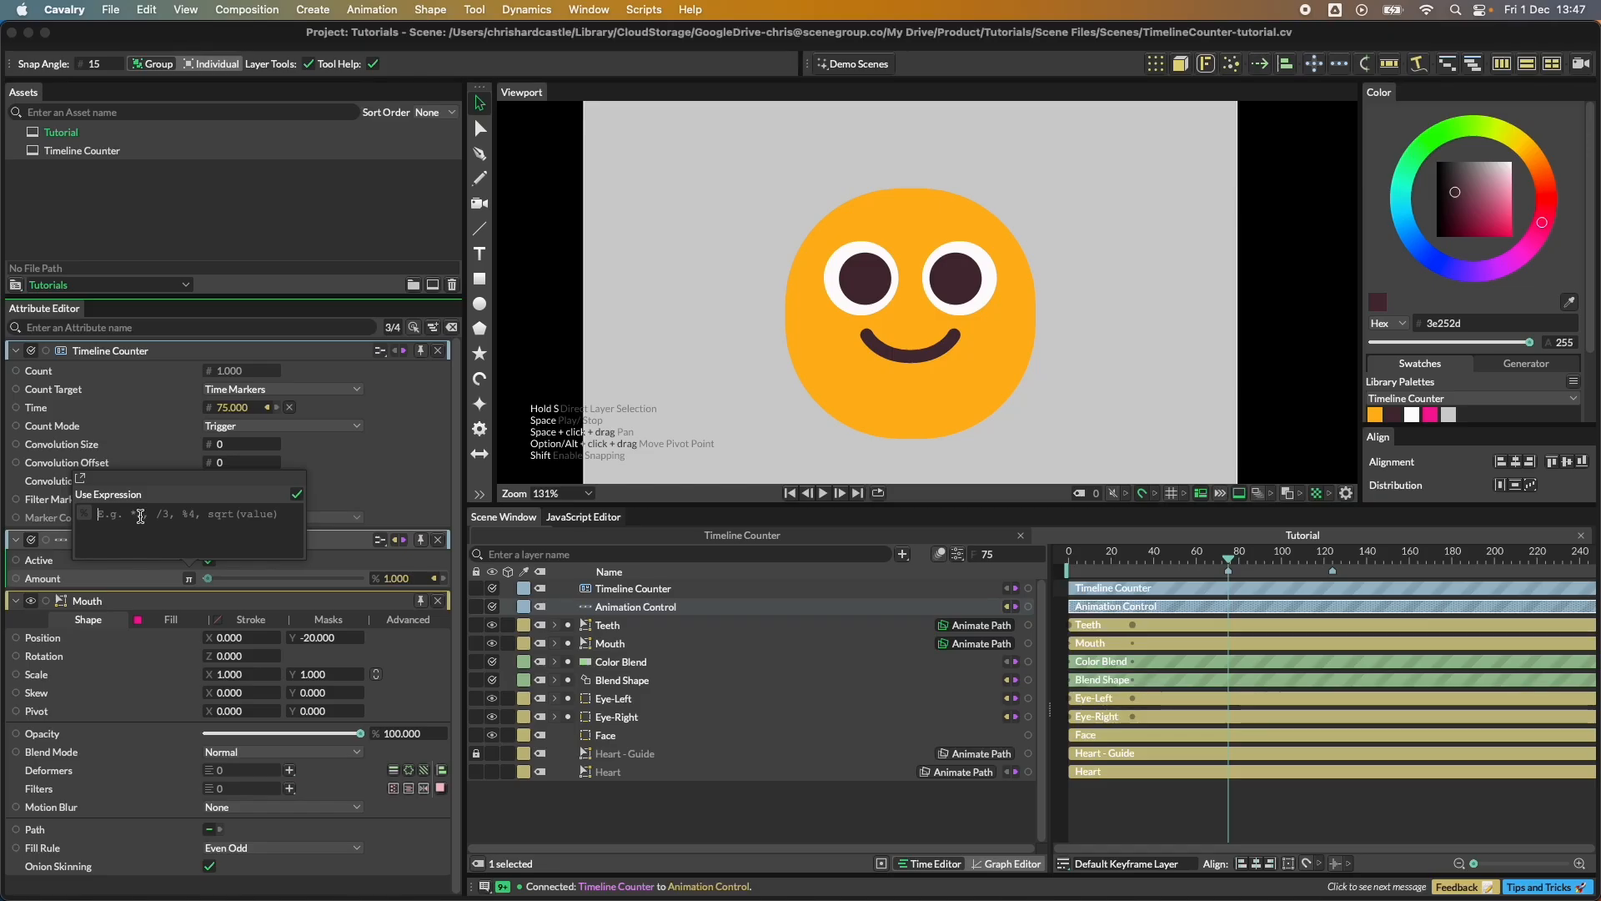
text(*)
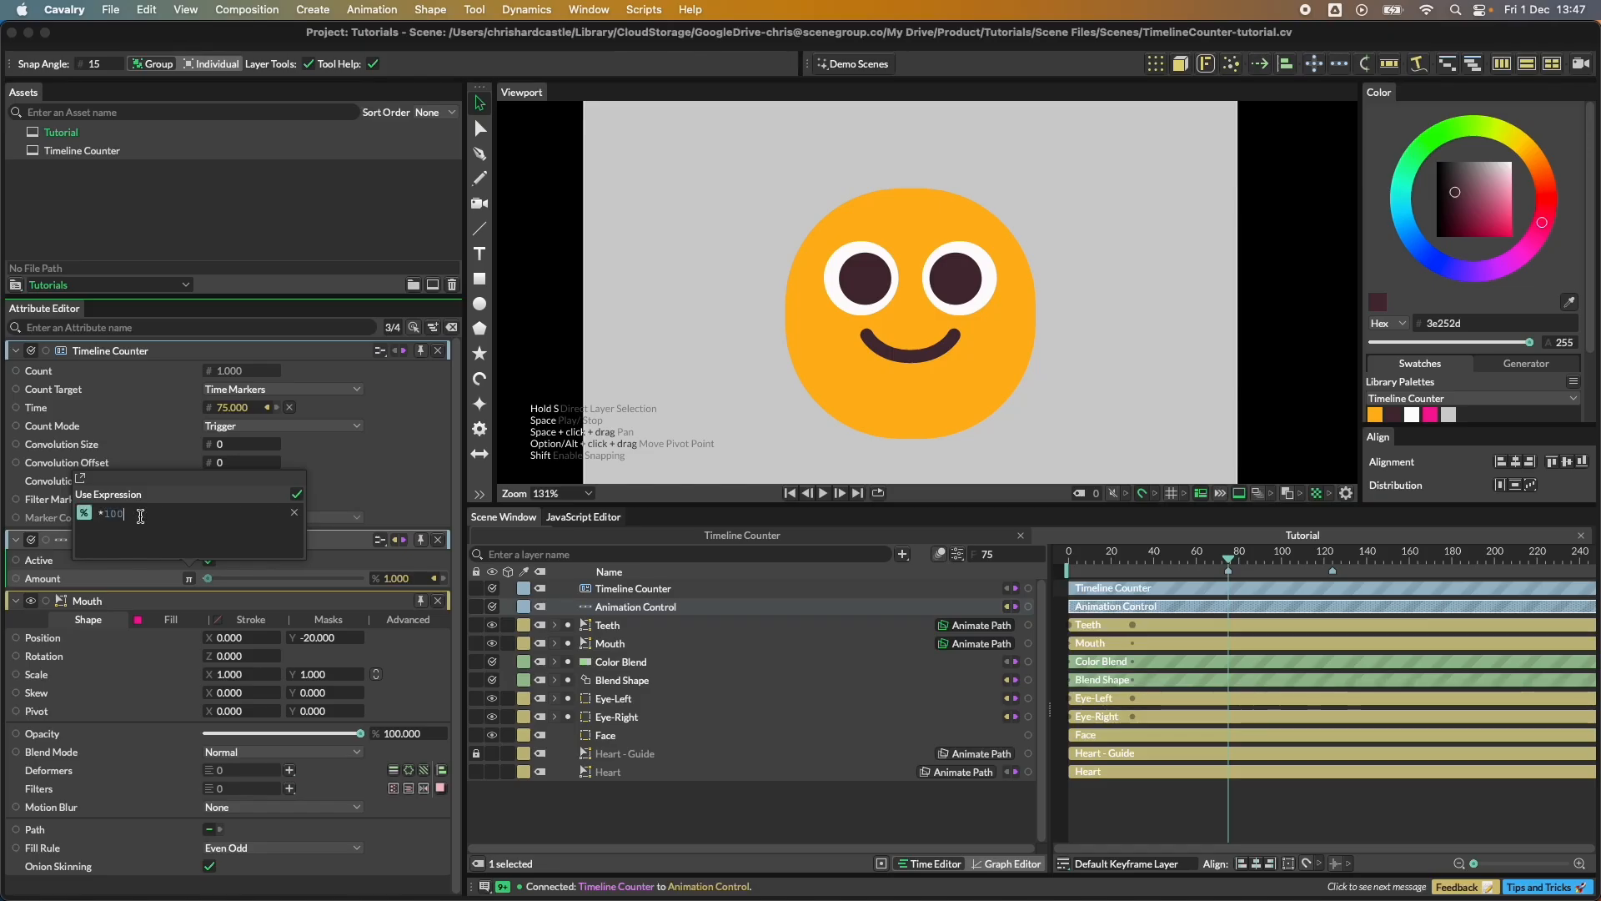
text(100)
key(Return)
click(233, 223)
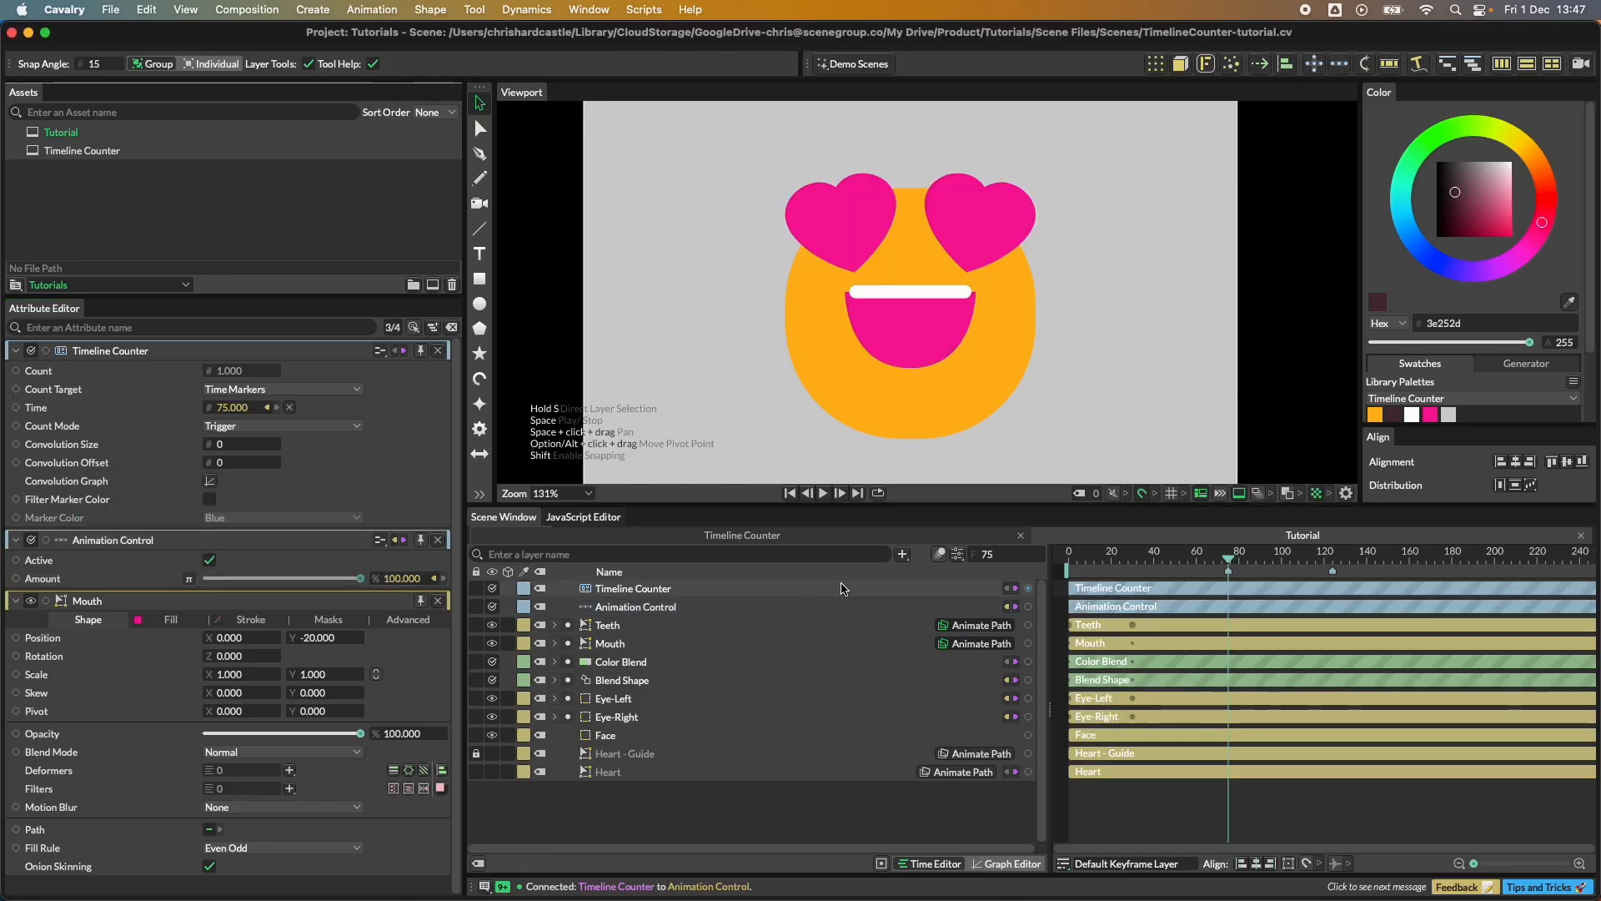
Step: Play the timeline across the marker at frame 75 to check how the face switches with the expression applied
click(1194, 558)
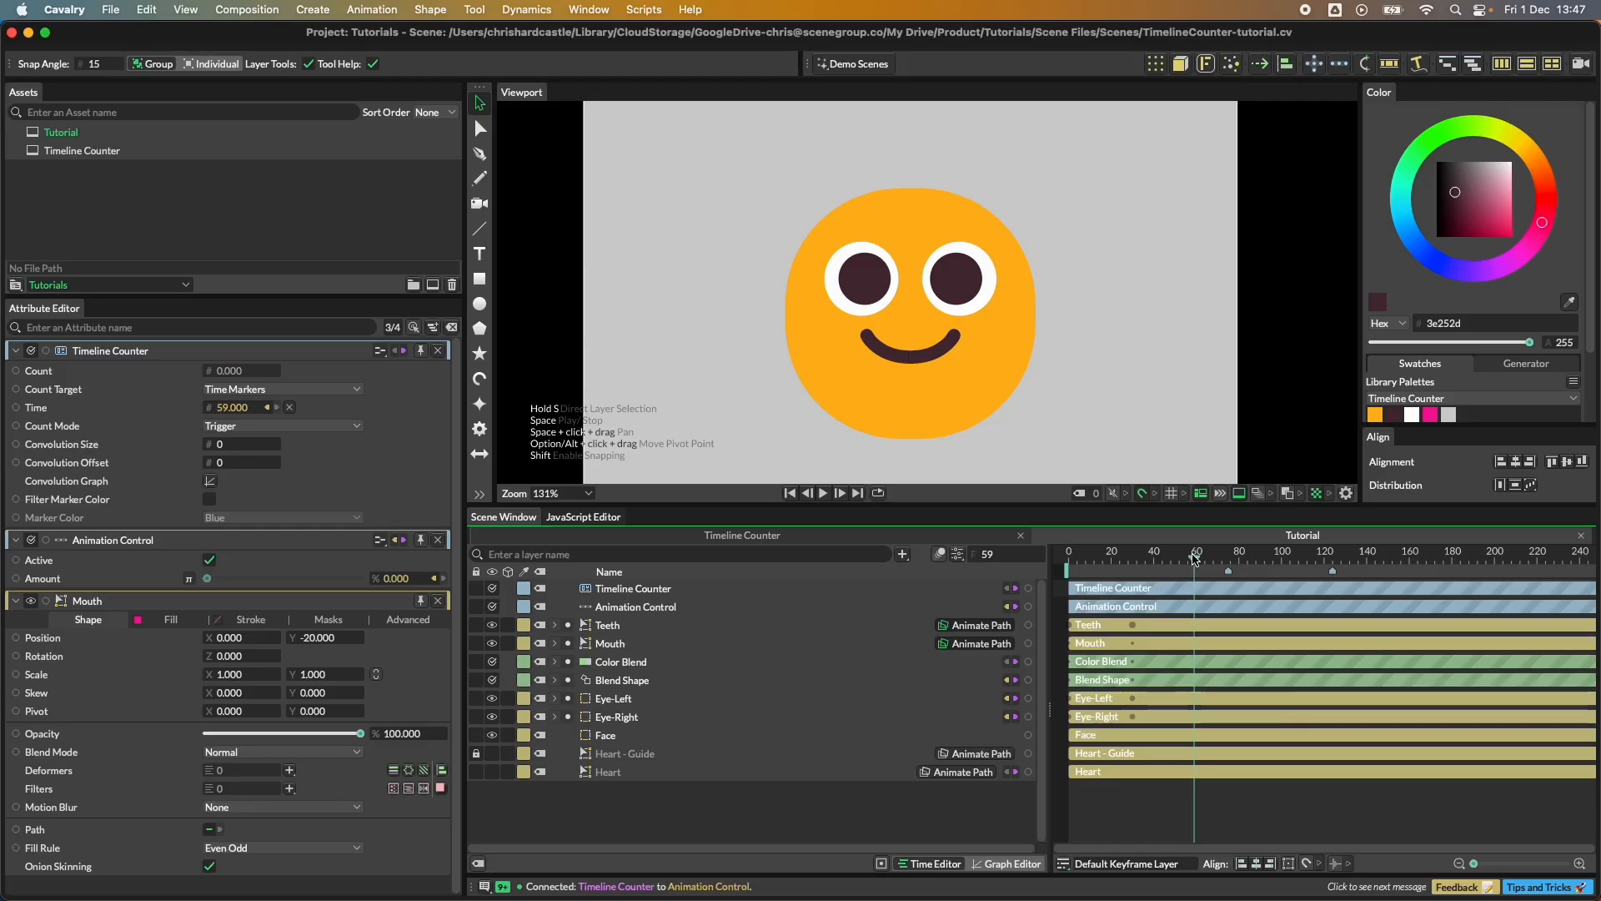
click(824, 493)
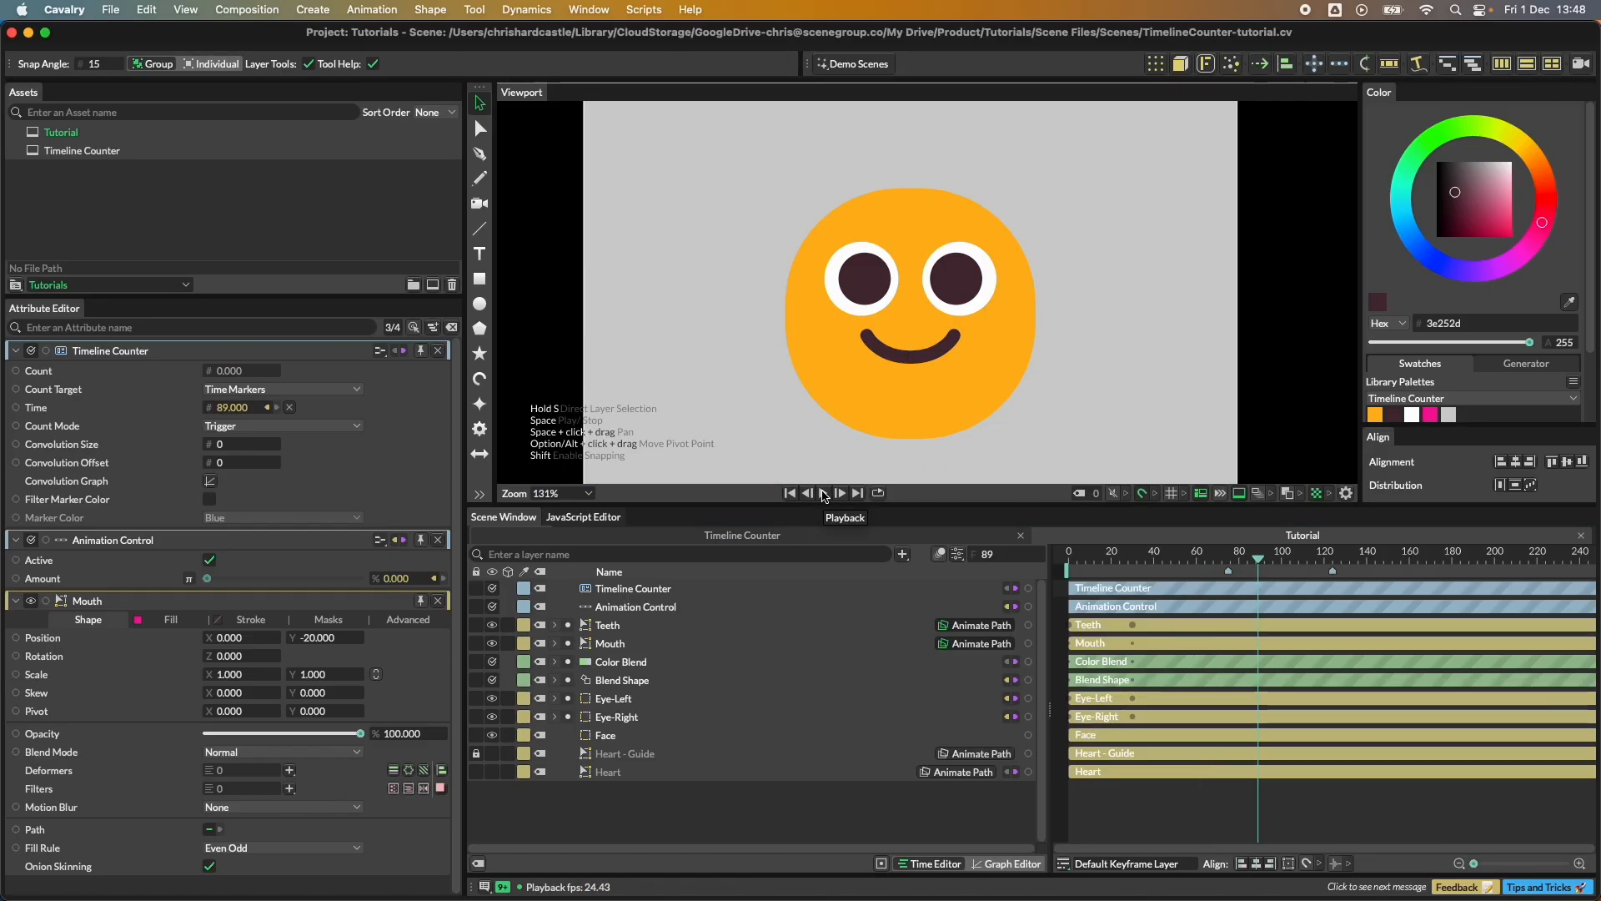
click(1198, 557)
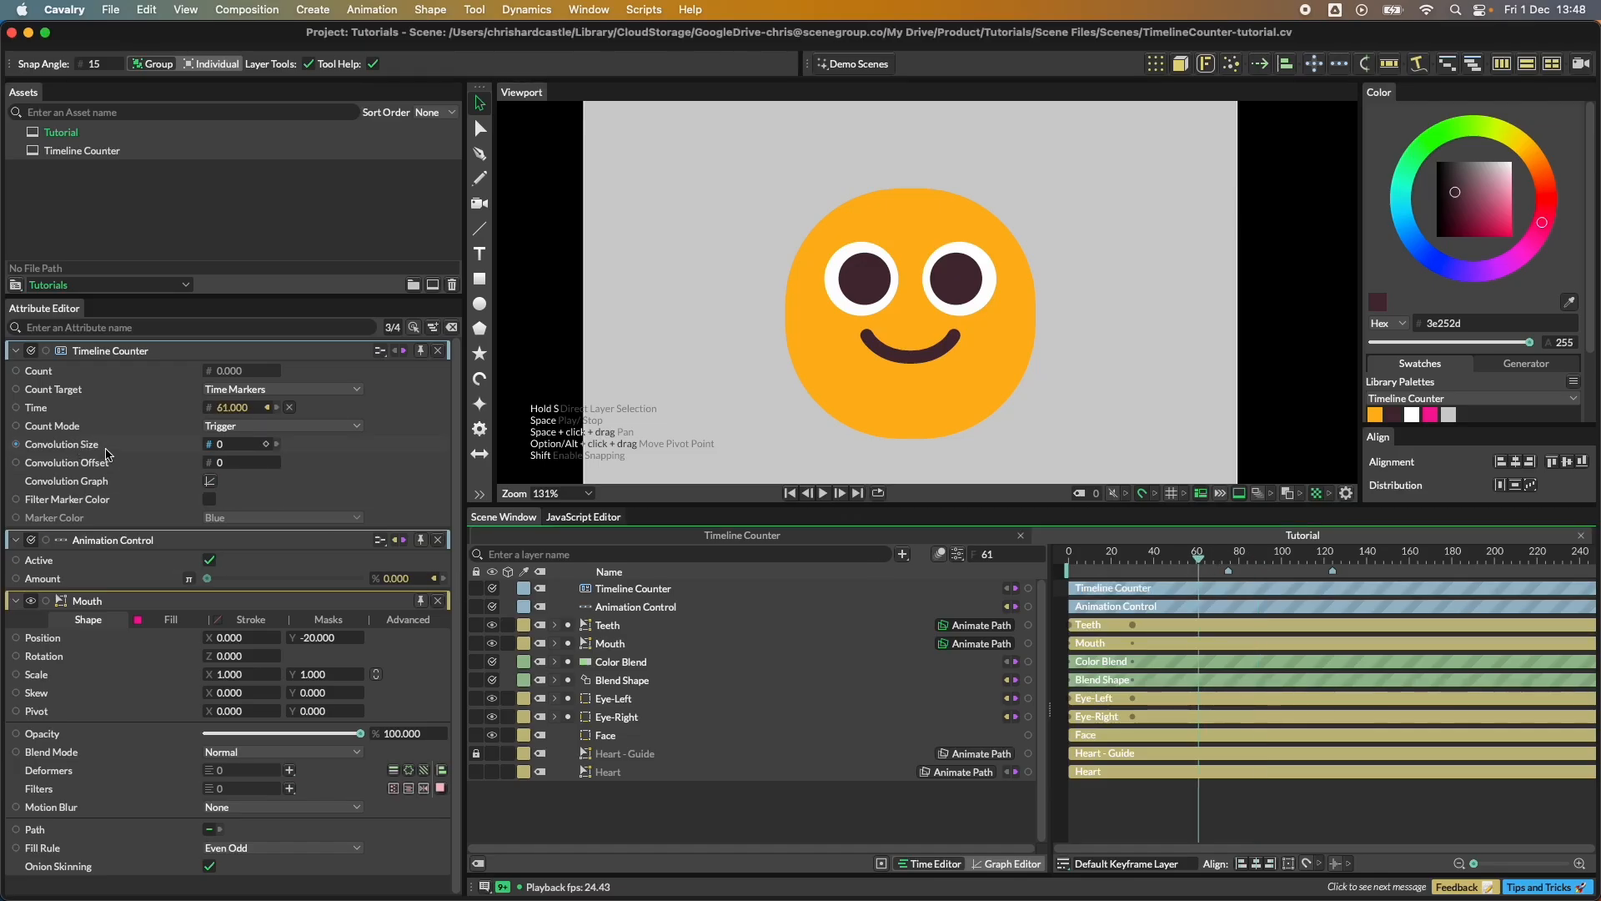
Step: Set the Timeline Counter's Convolution Size to 30 and play the timeline from the start across both markers
click(235, 447)
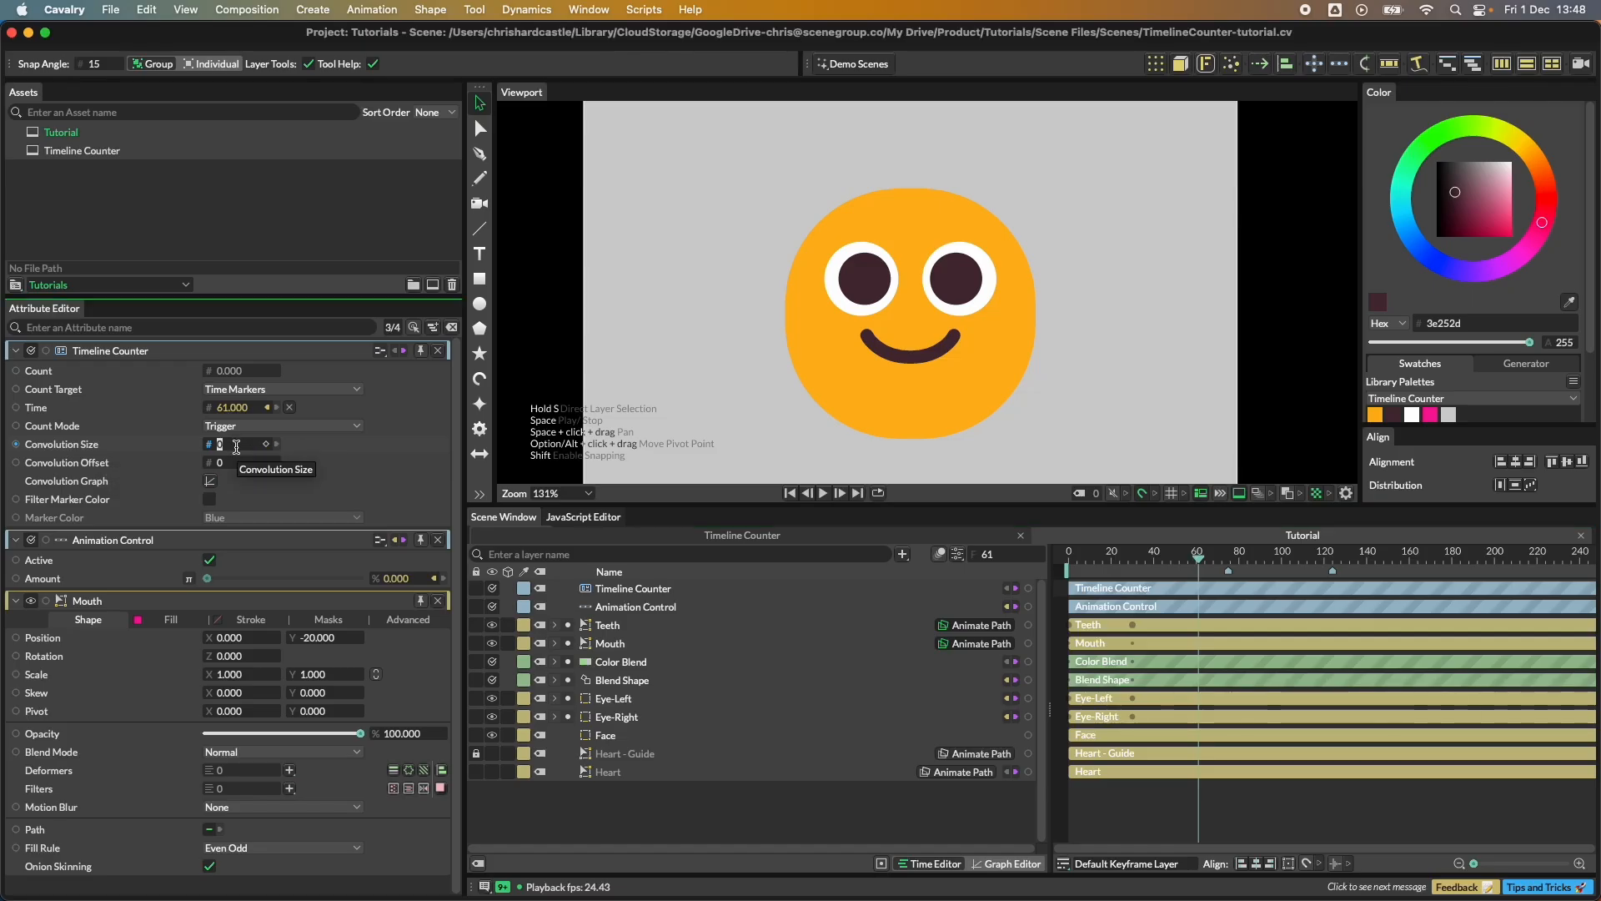
text(30)
click(790, 493)
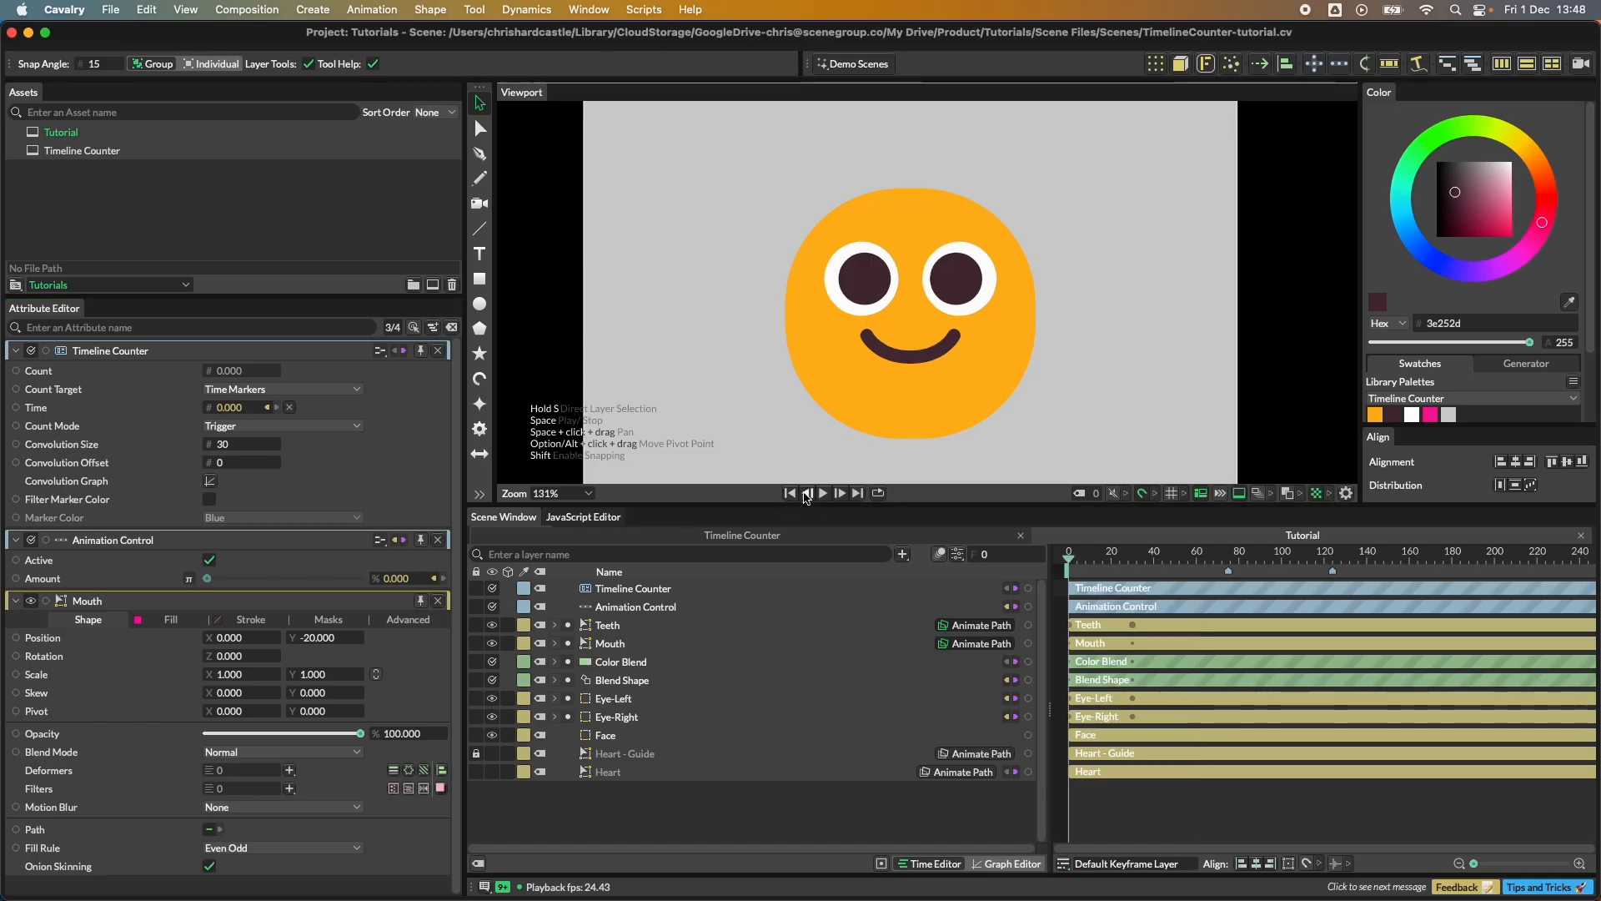
click(823, 492)
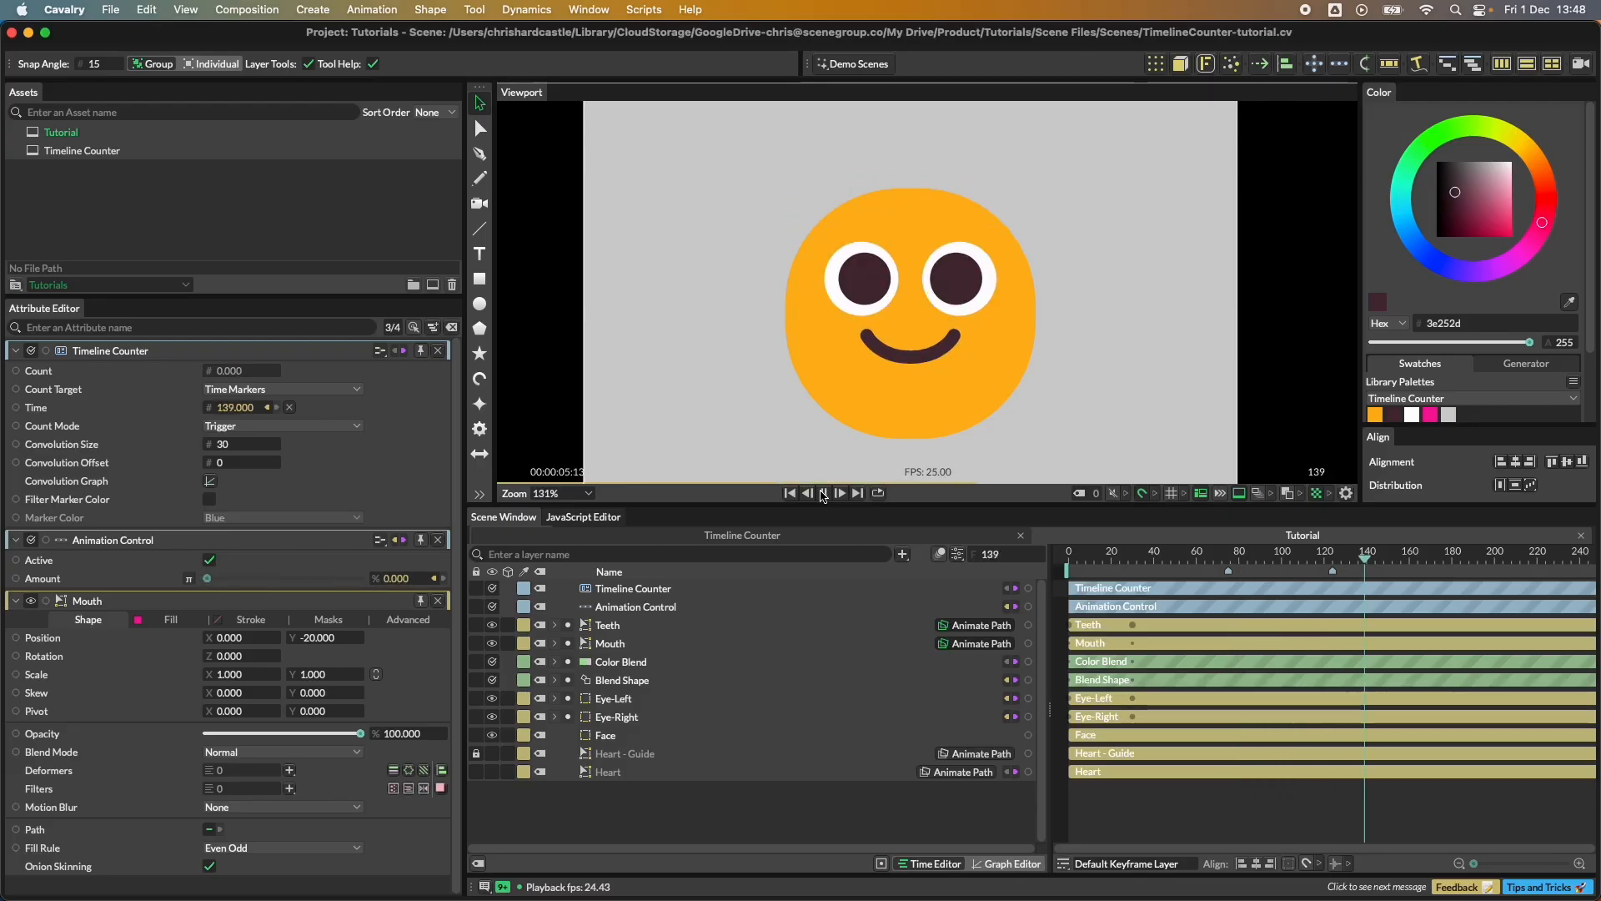
click(823, 493)
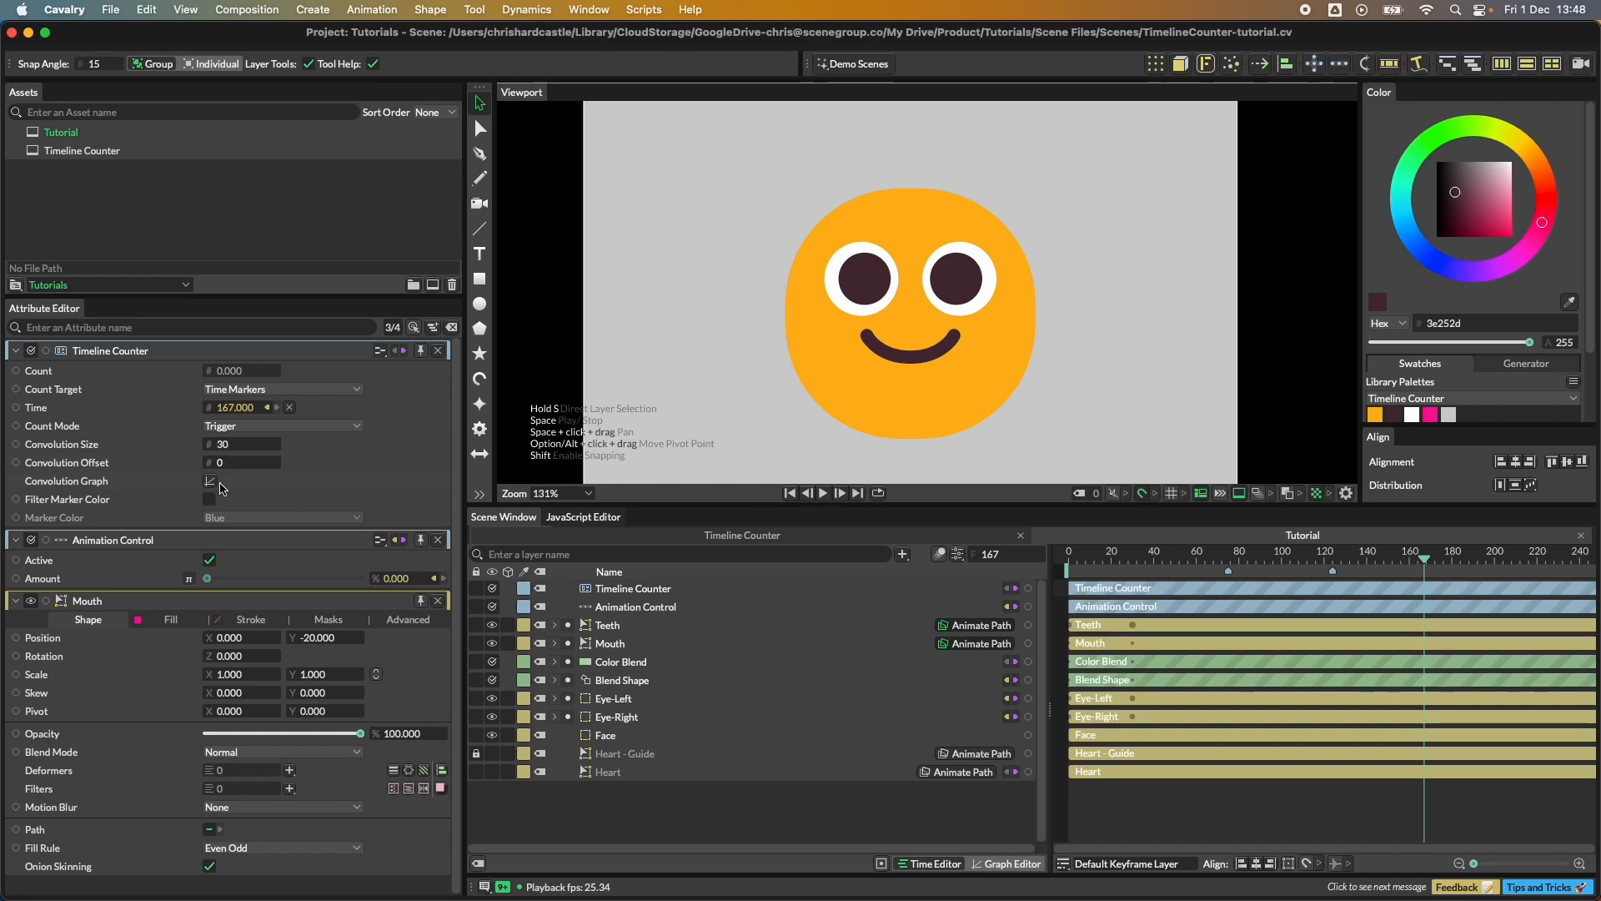
Step: Preview the finished Timeline Counter composition from its first frame, and return to the Tutorial composition
double_click(82, 151)
click(1057, 556)
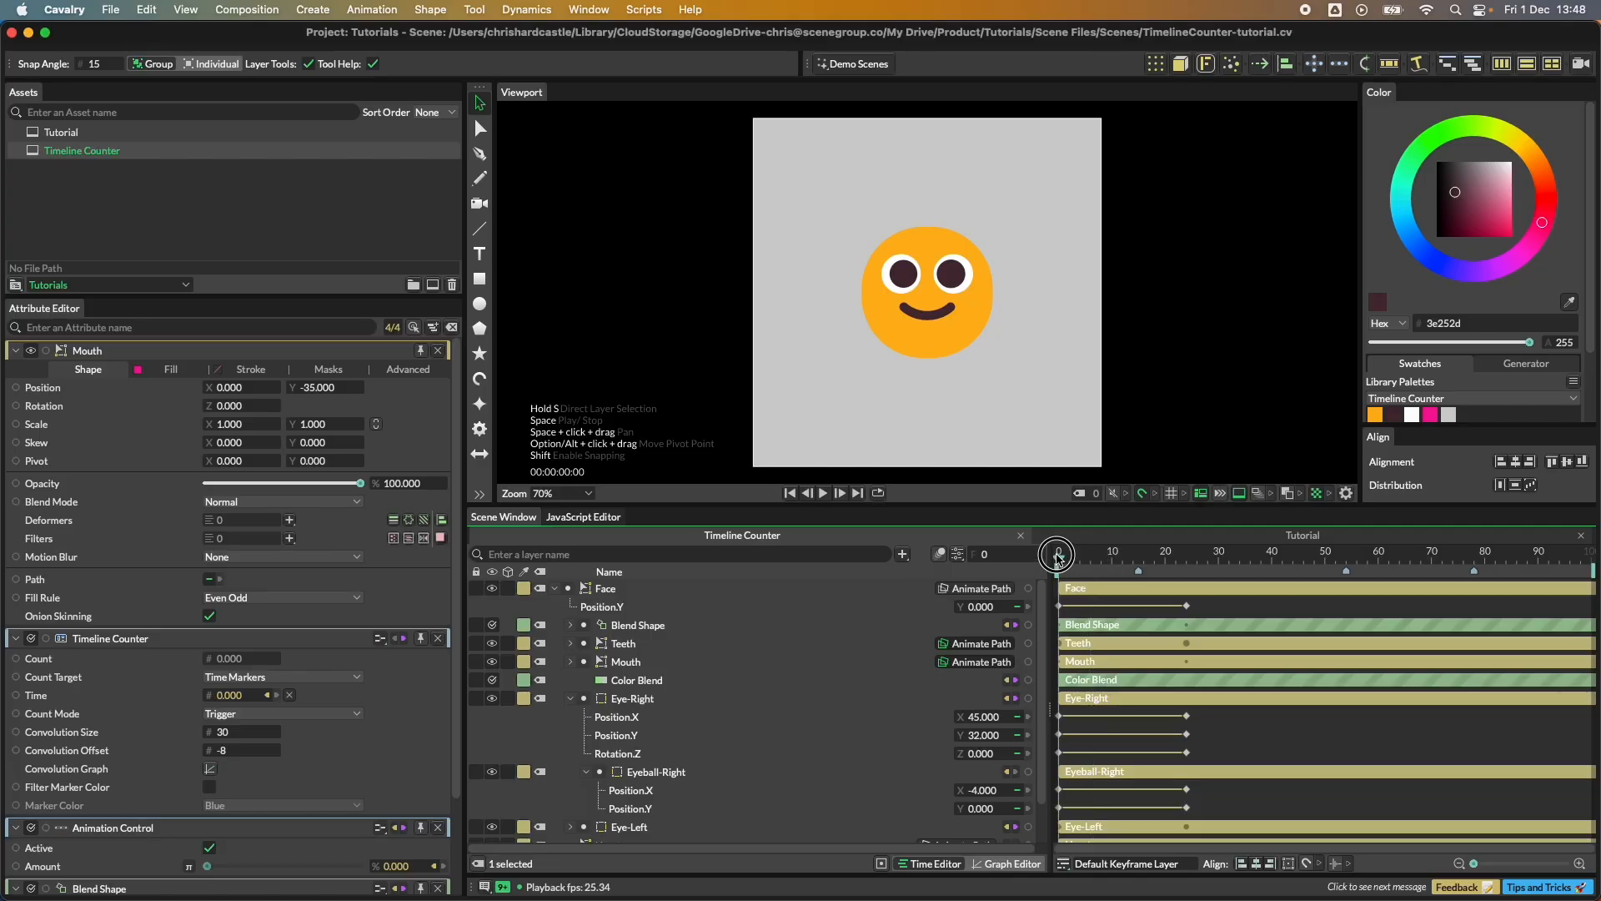
key(space)
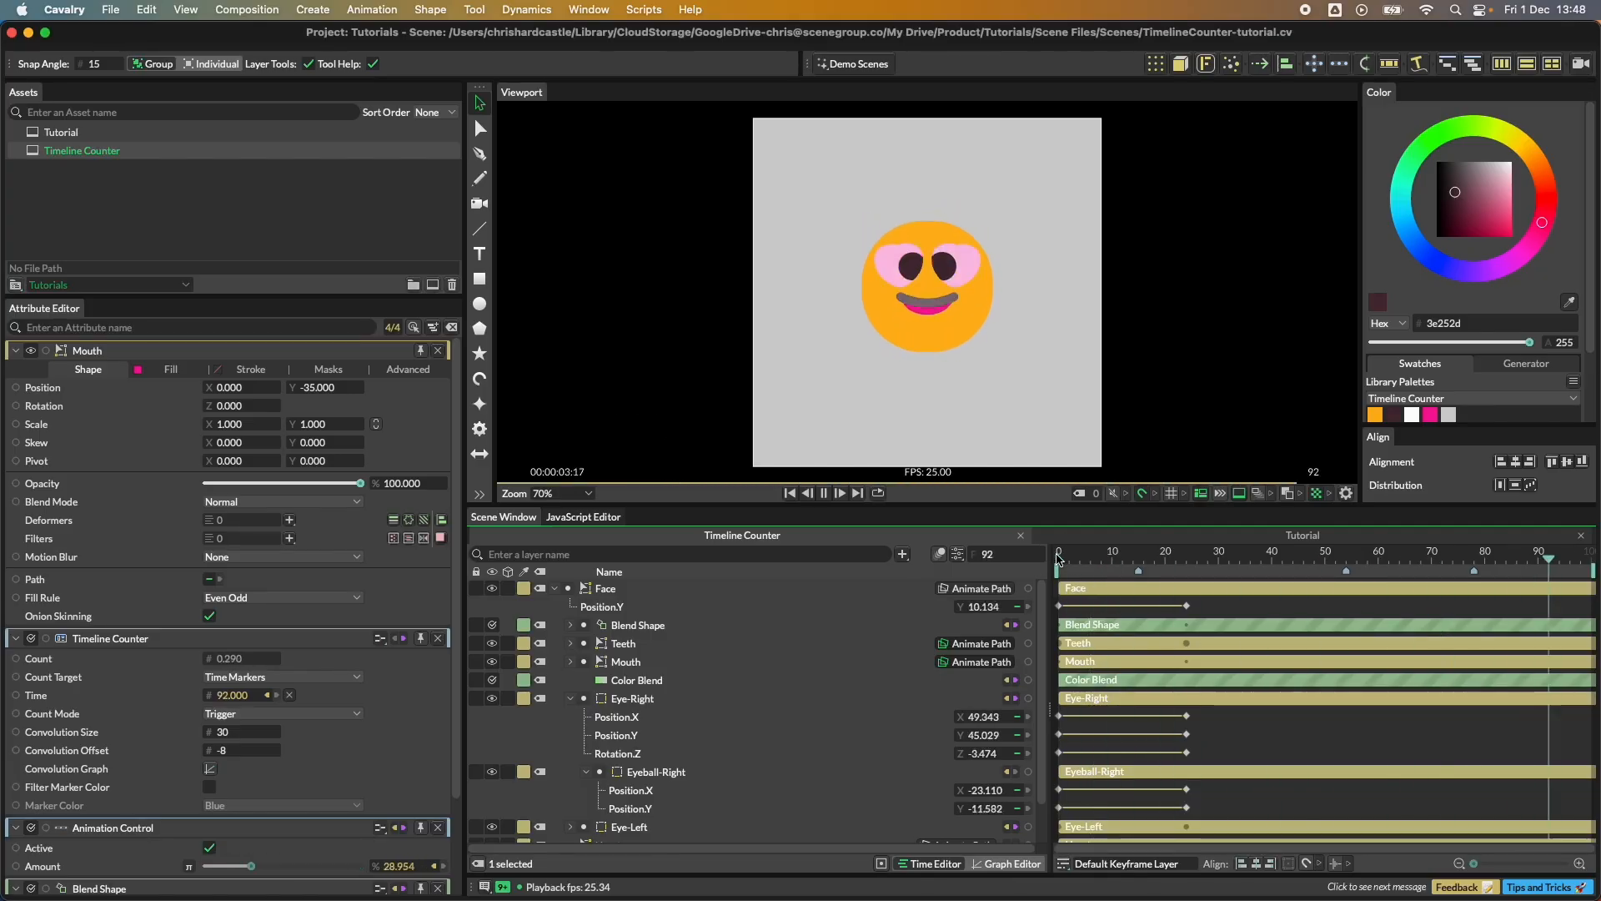
double_click(65, 133)
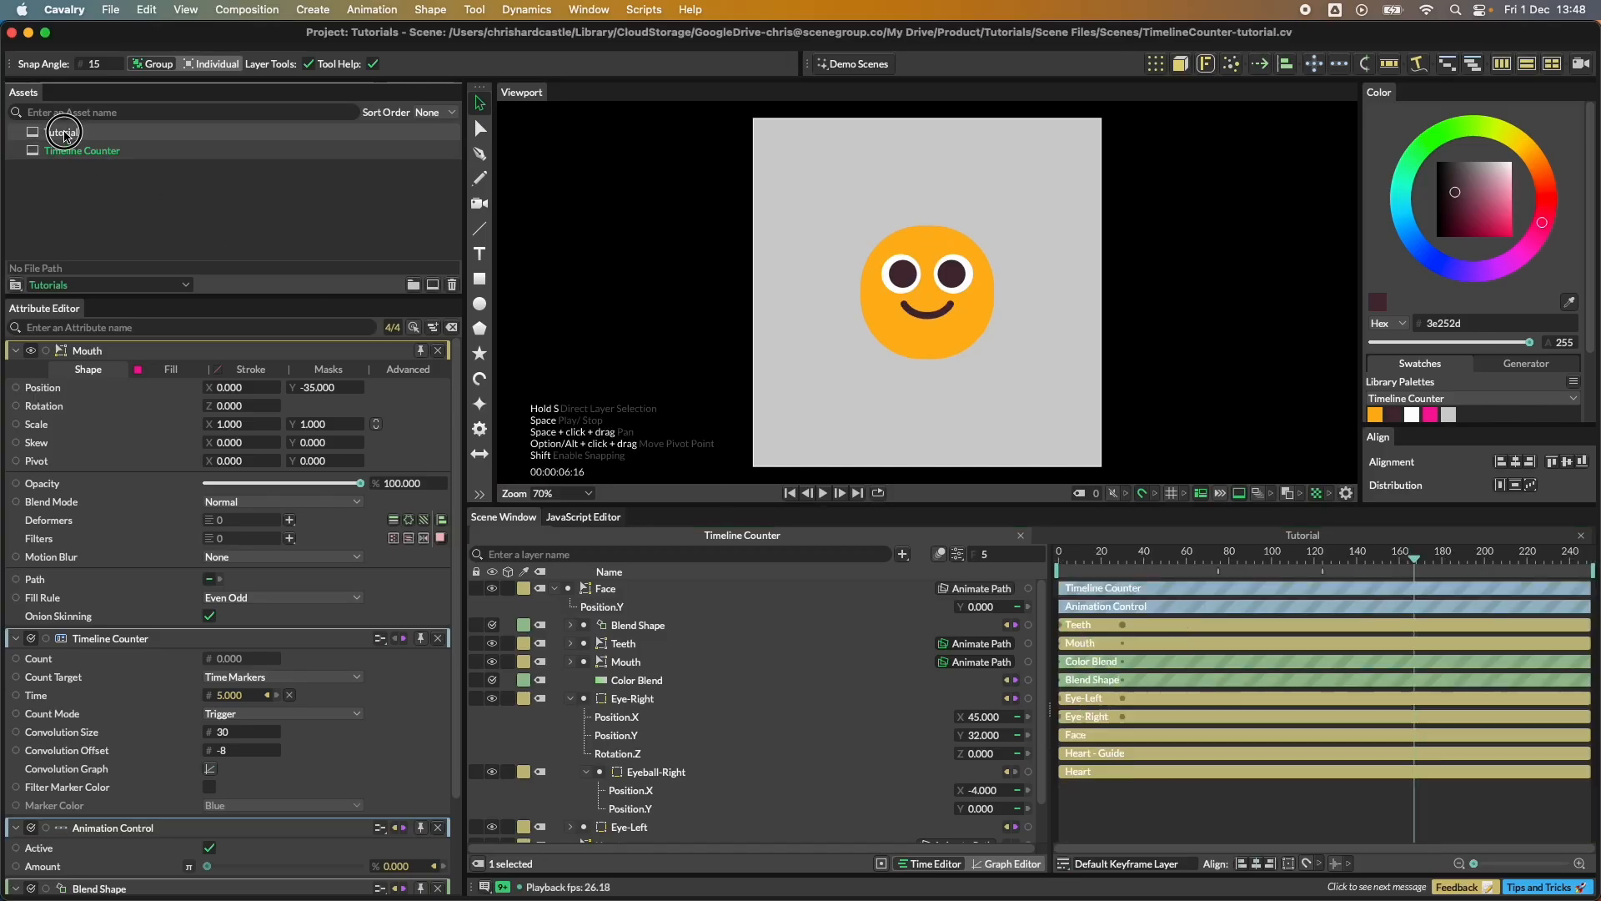
Step: Add a point to the Timeline Counter's Convolution Graph and shape the curve's peak into a plateau at value 1.000
click(642, 588)
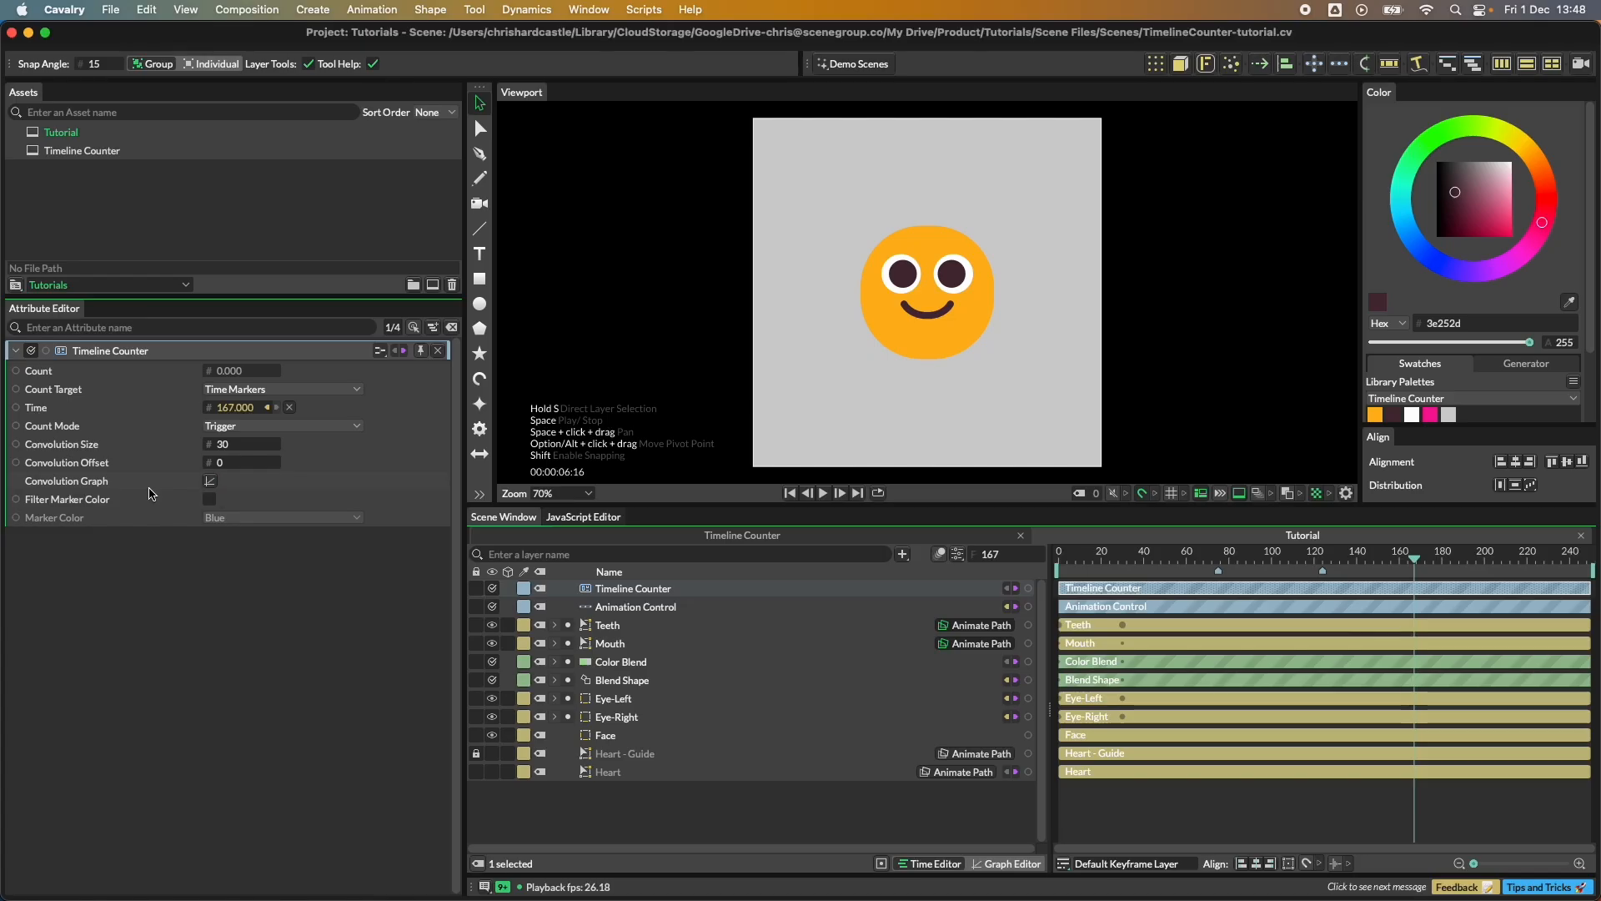
click(210, 482)
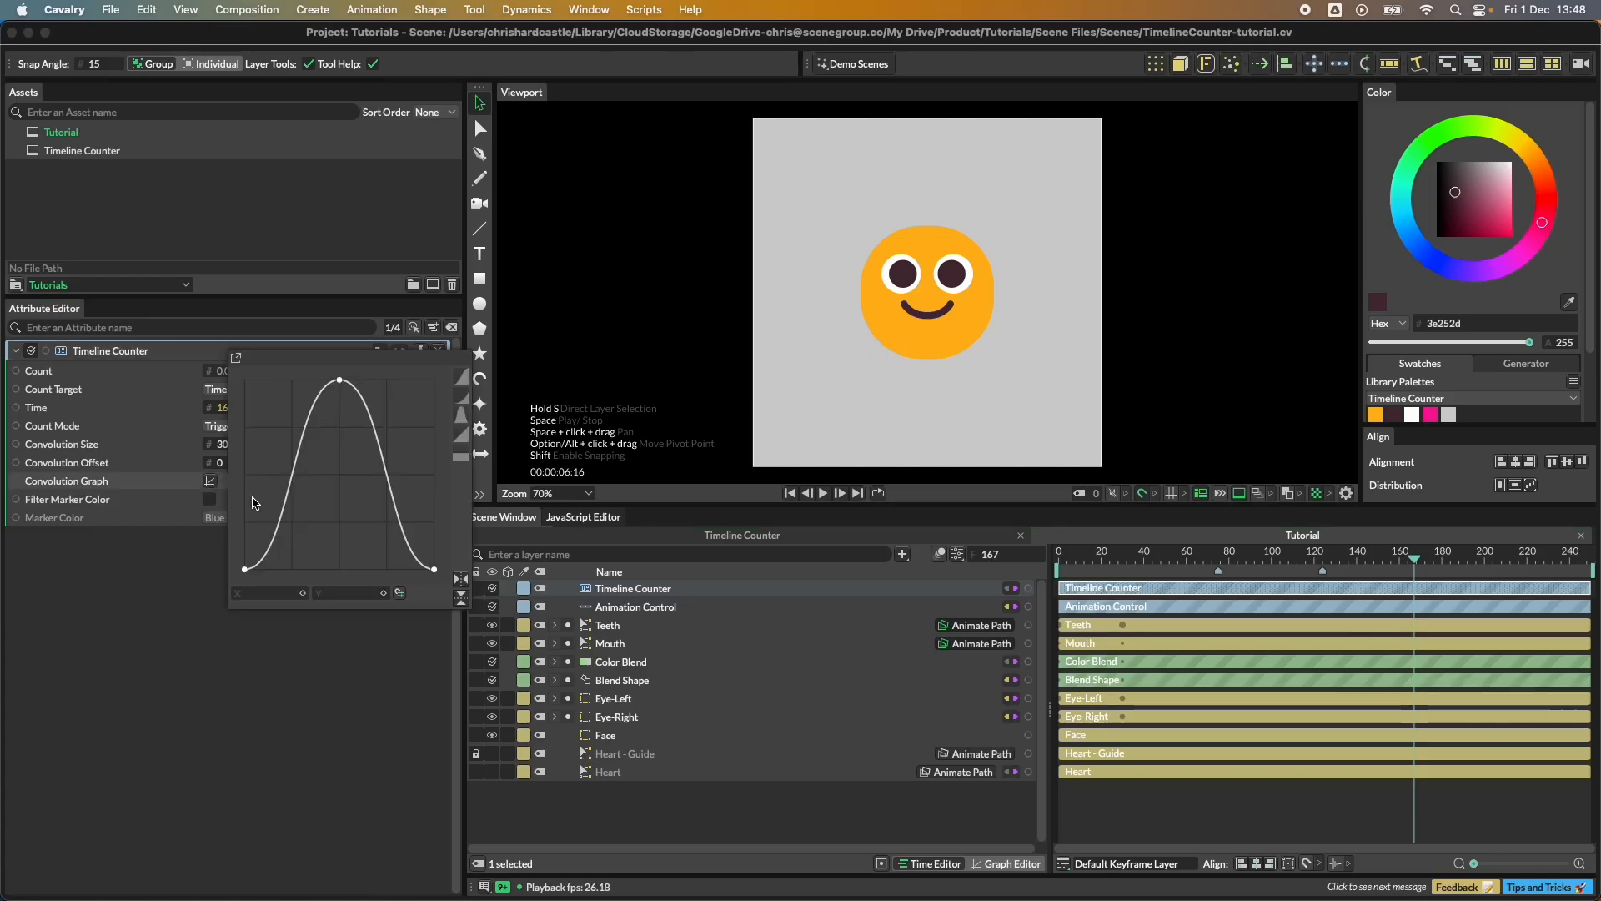
double_click(375, 433)
drag(375, 432, 387, 379)
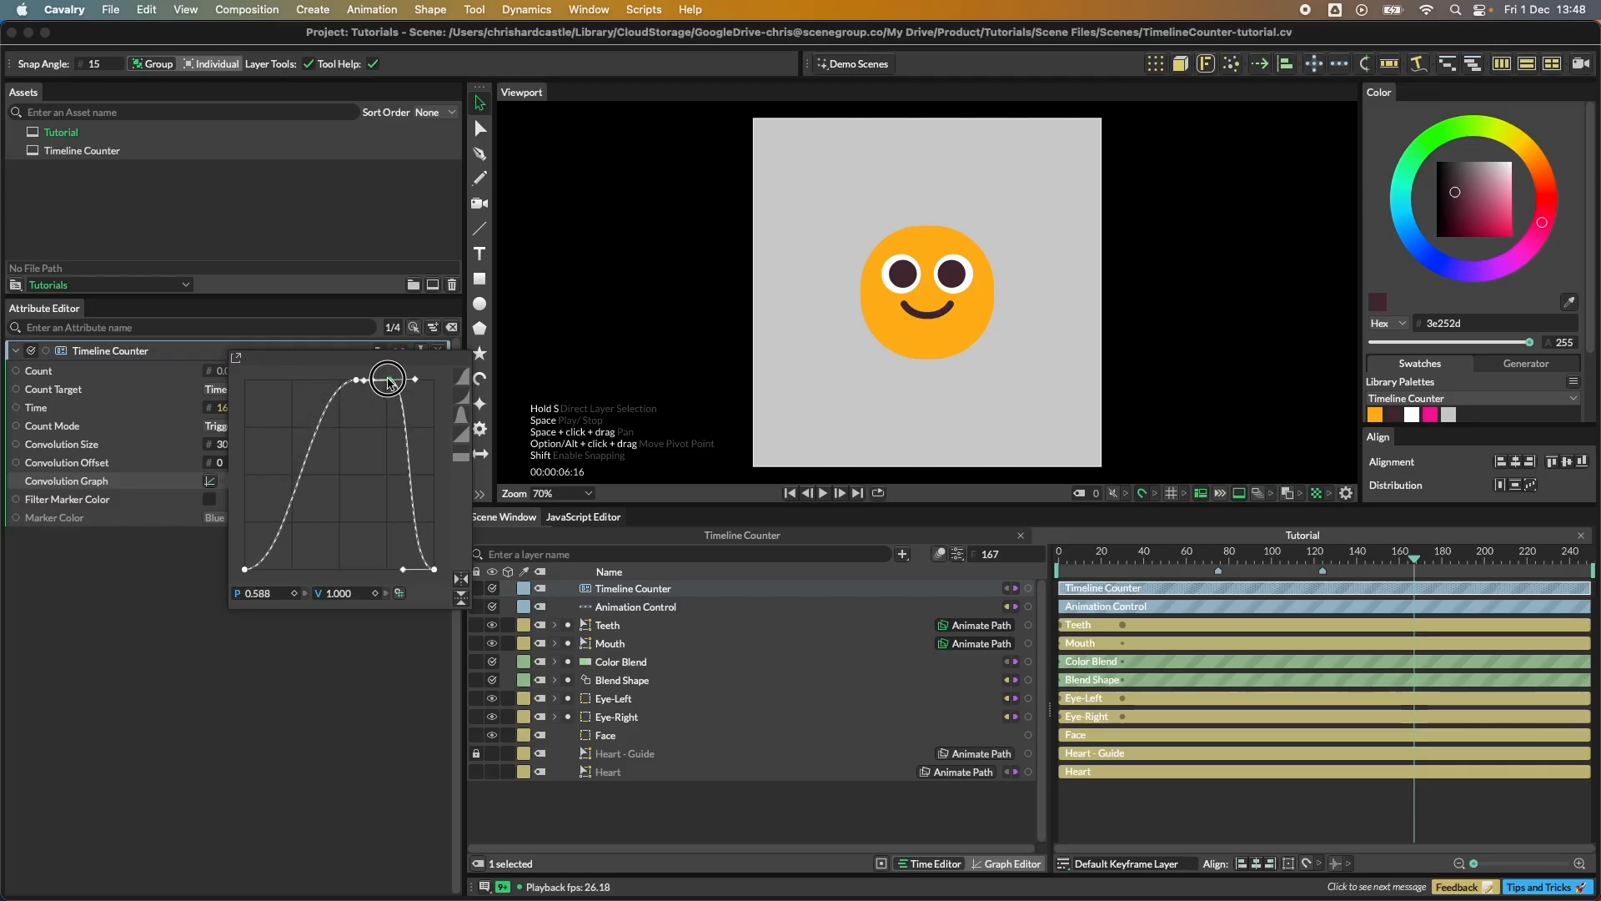
click(316, 670)
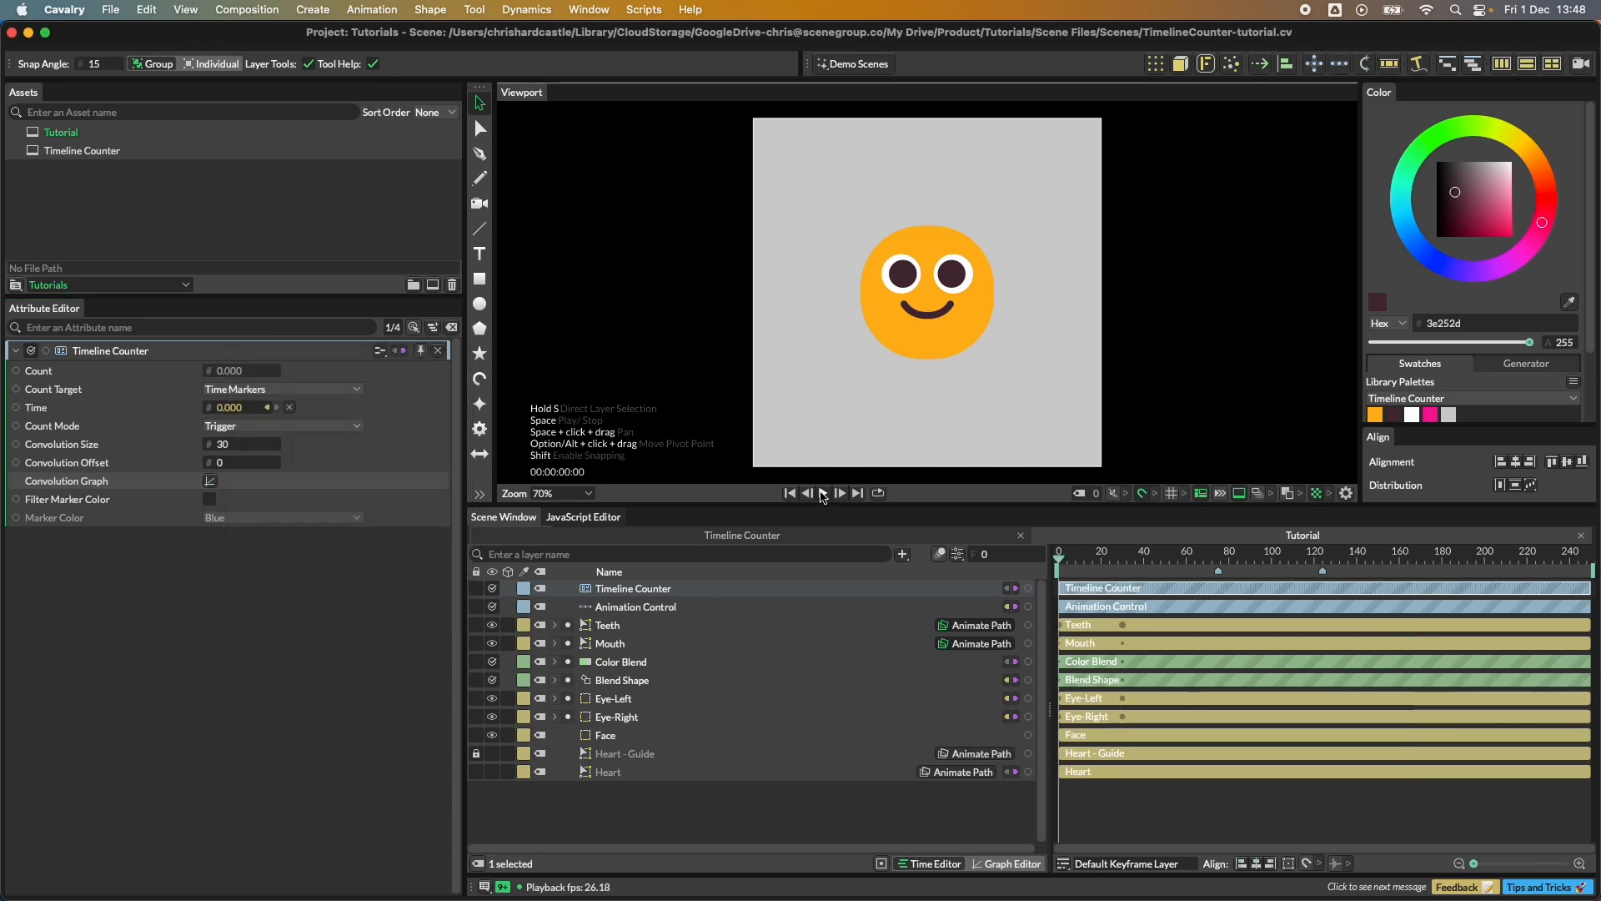
Step: Play the animation with the reshaped curve and scrub to frame 68, just before the first time marker
click(823, 493)
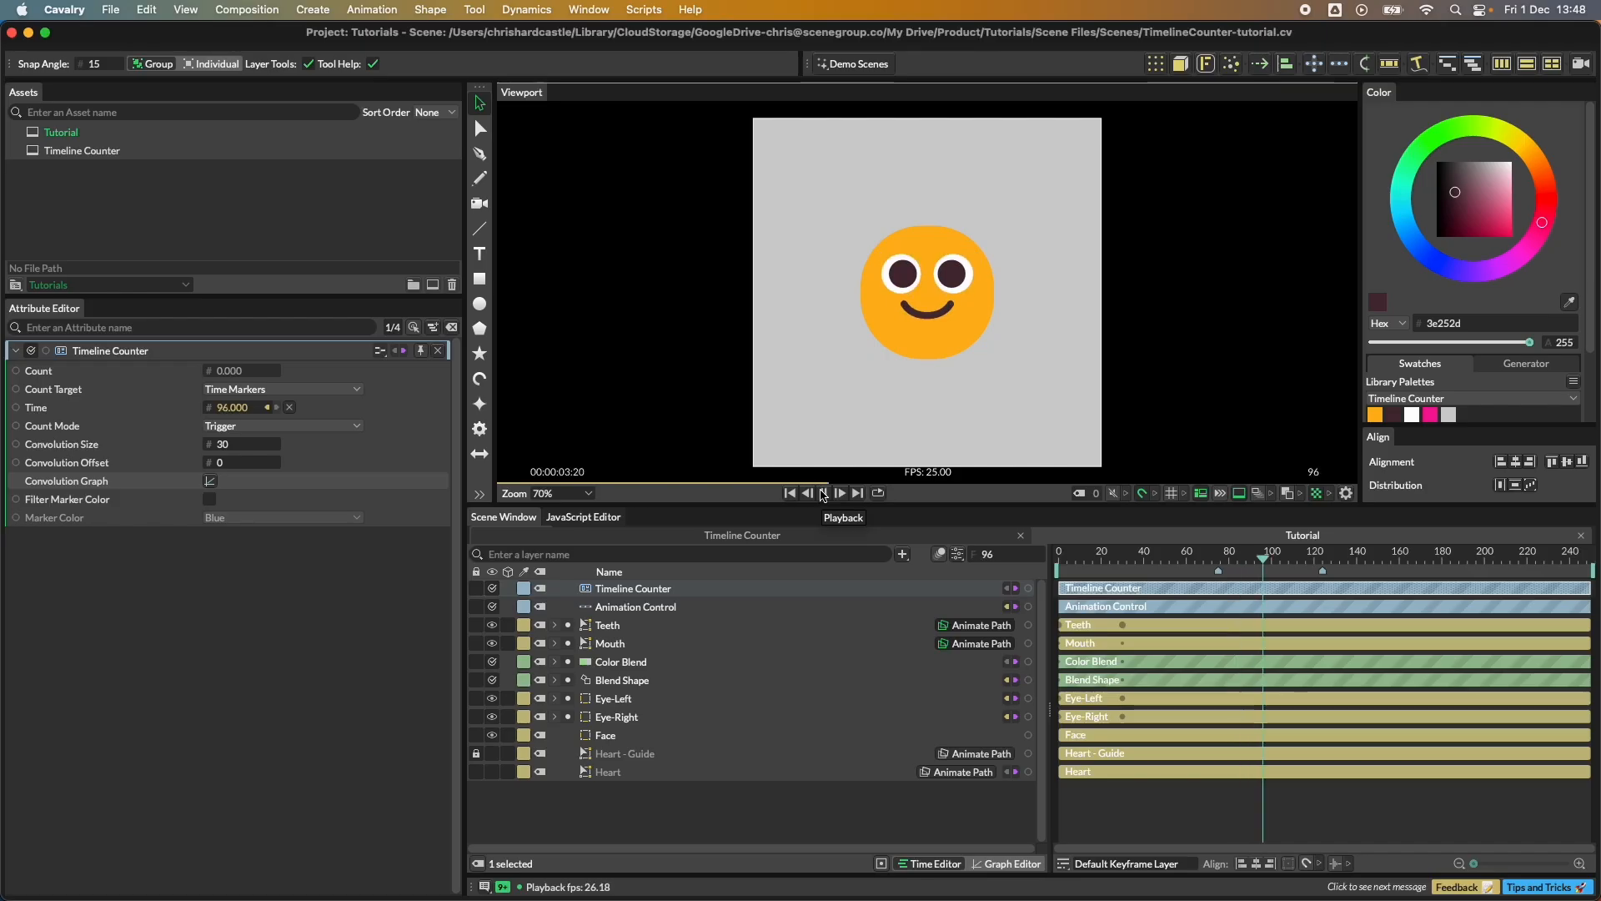
click(823, 493)
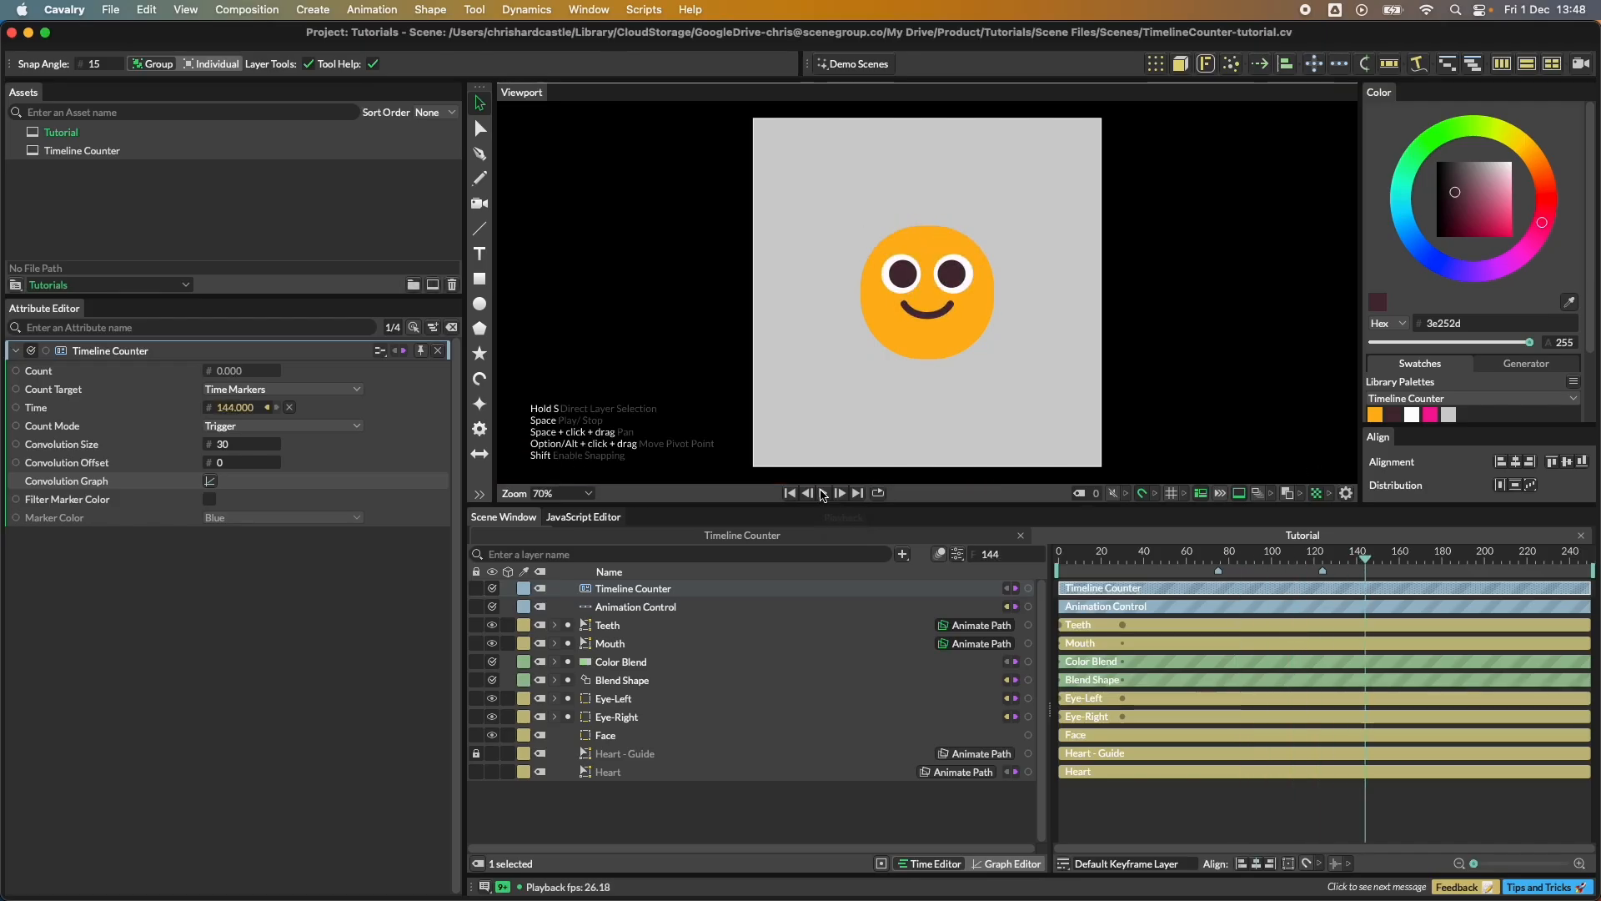
click(1216, 558)
mouse_move(1216, 558)
mouse_down()
mouse_move(1178, 557)
mouse_move(1203, 557)
mouse_up()
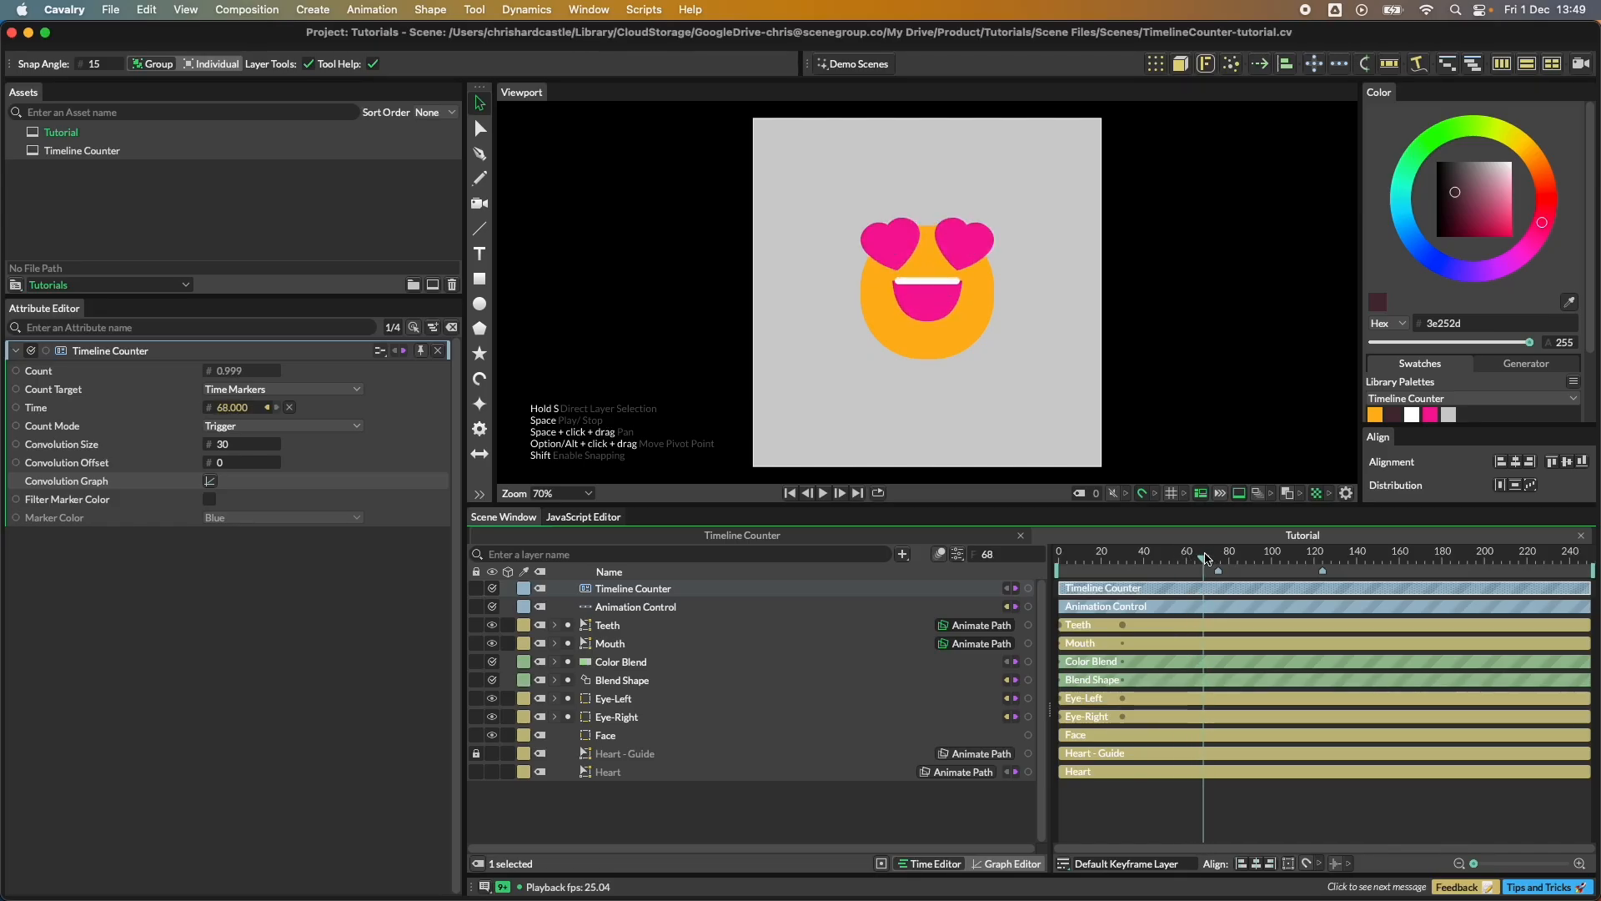
Step: Set the Timeline Counter's Convolution Offset to -6 and play the timeline from the start to check the timing
click(244, 464)
text(-6)
key(Return)
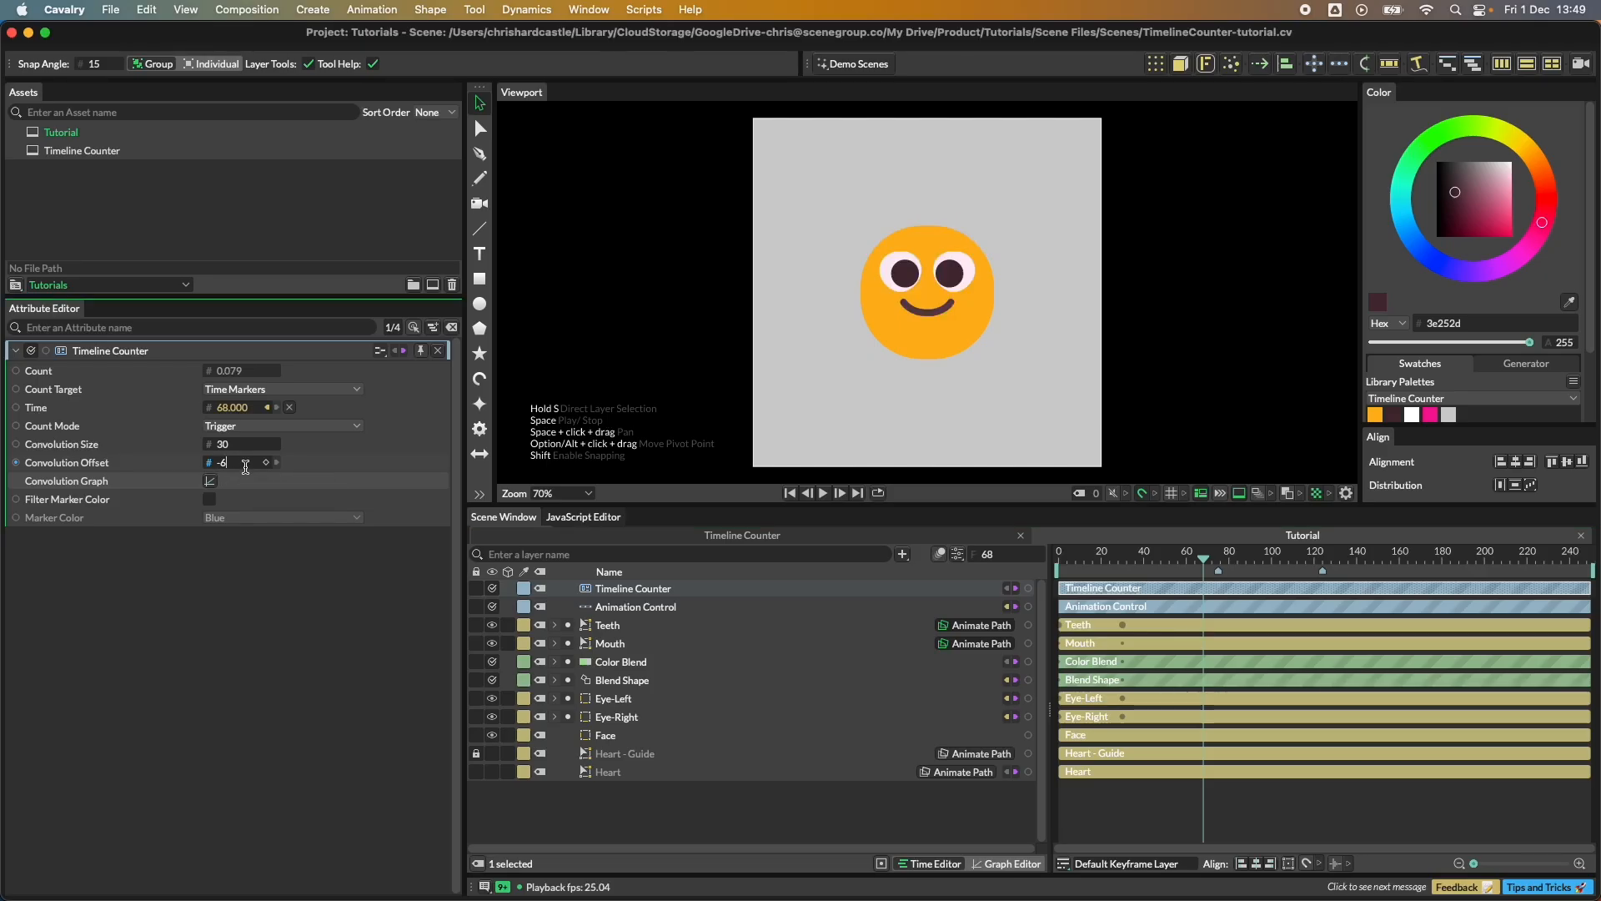
drag(1208, 561, 1034, 559)
click(824, 493)
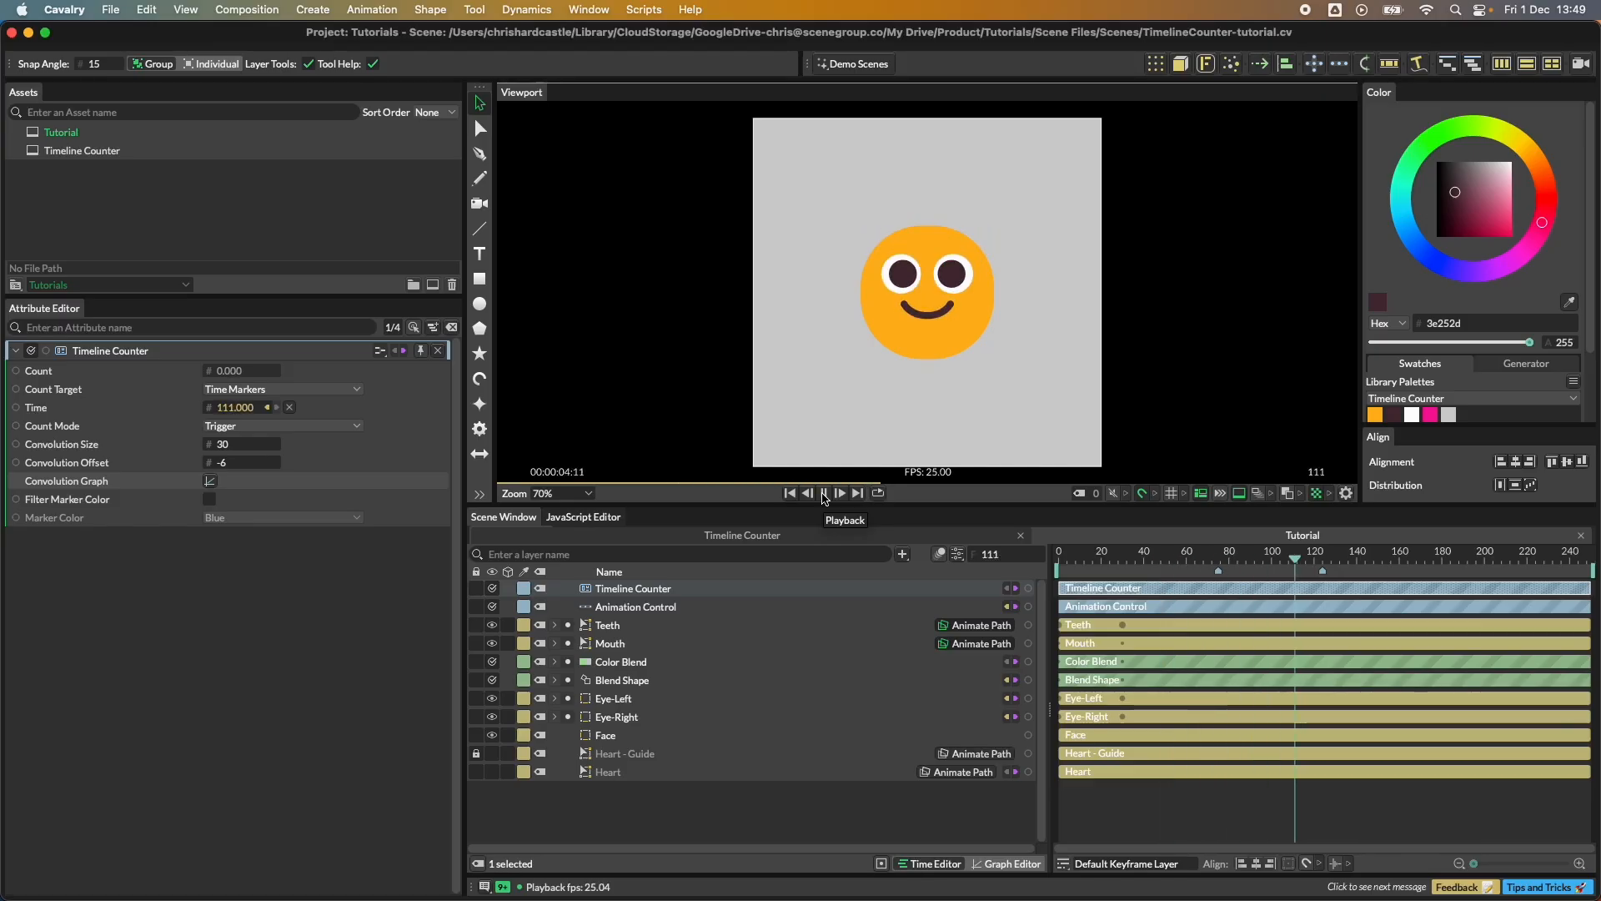
click(824, 492)
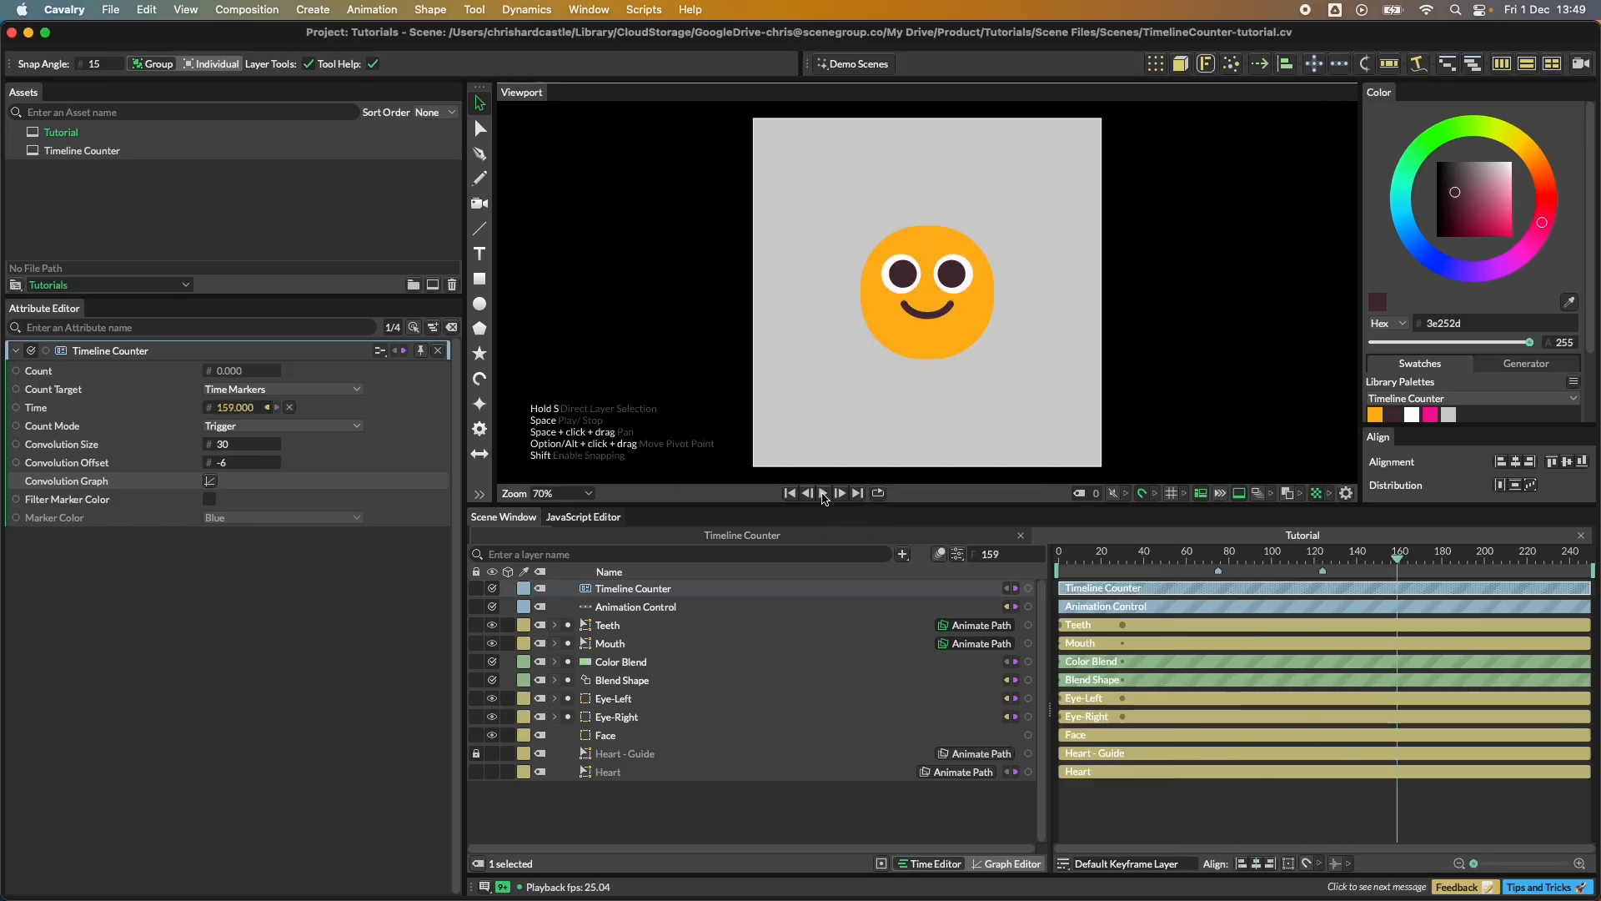
Step: Set the Timeline Counter's Convolution Size to 24 and play the animation to check the transition speed
click(233, 445)
text(24)
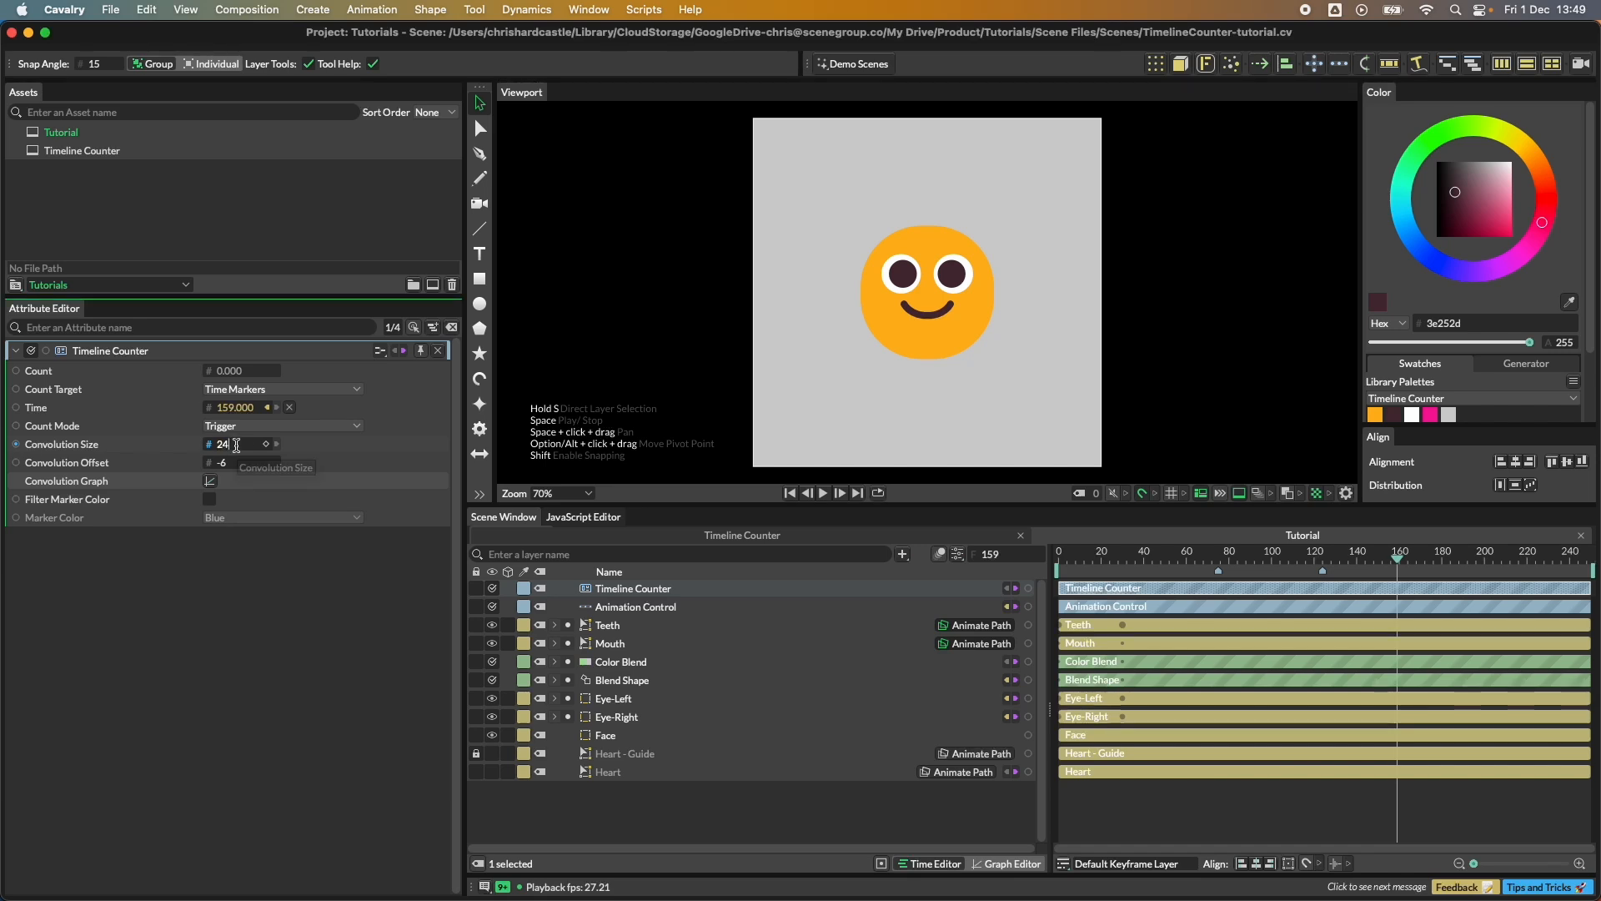
click(823, 493)
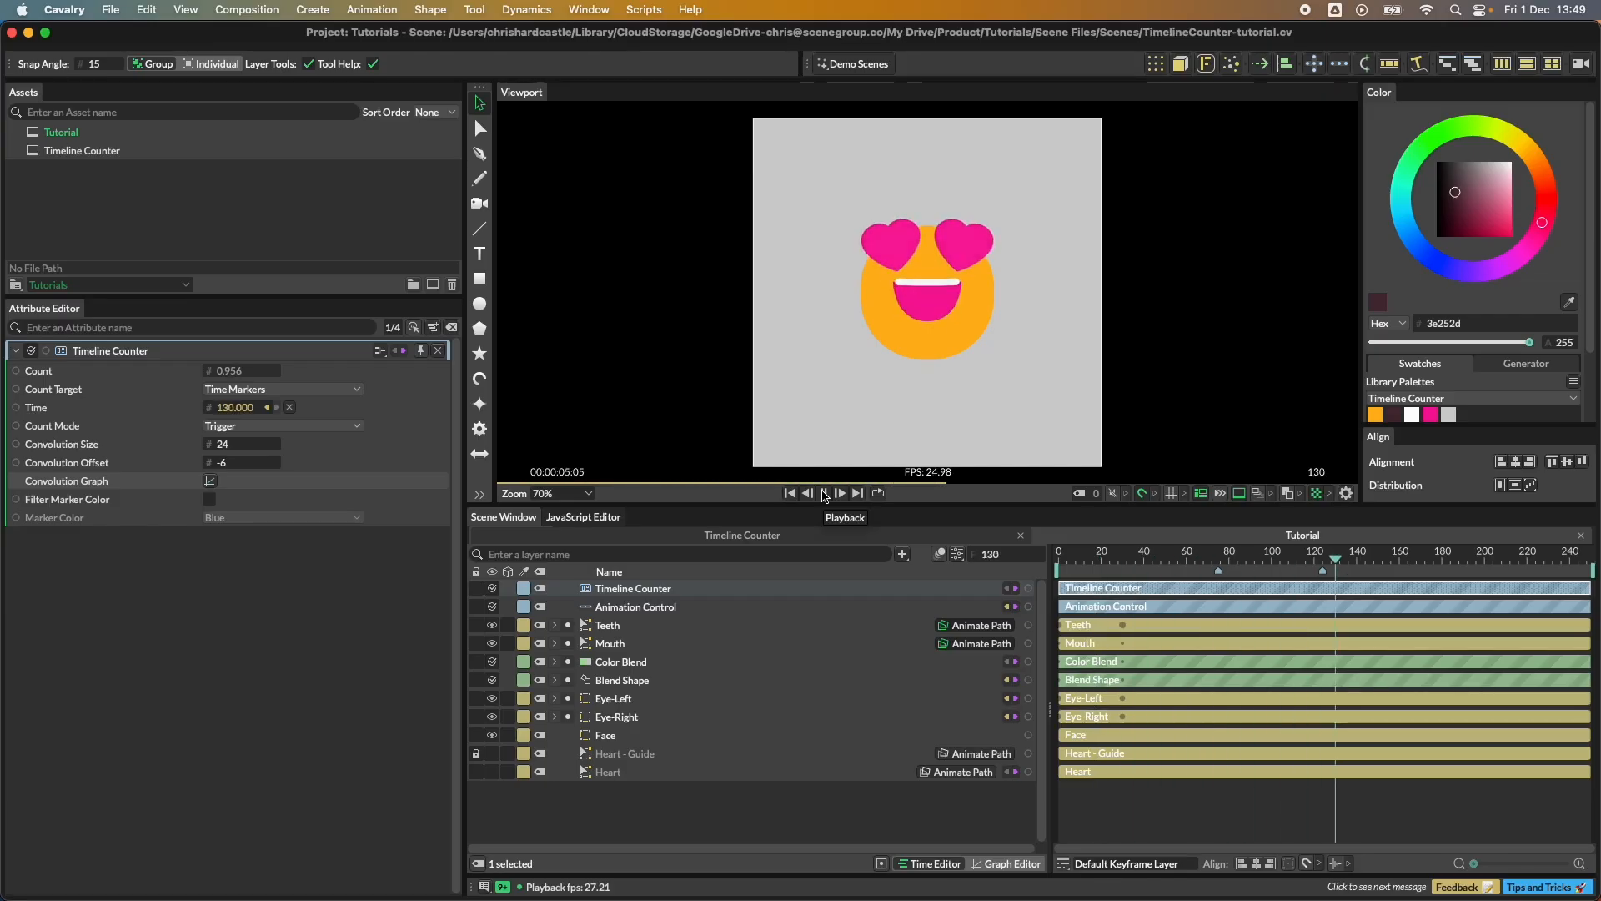
click(822, 493)
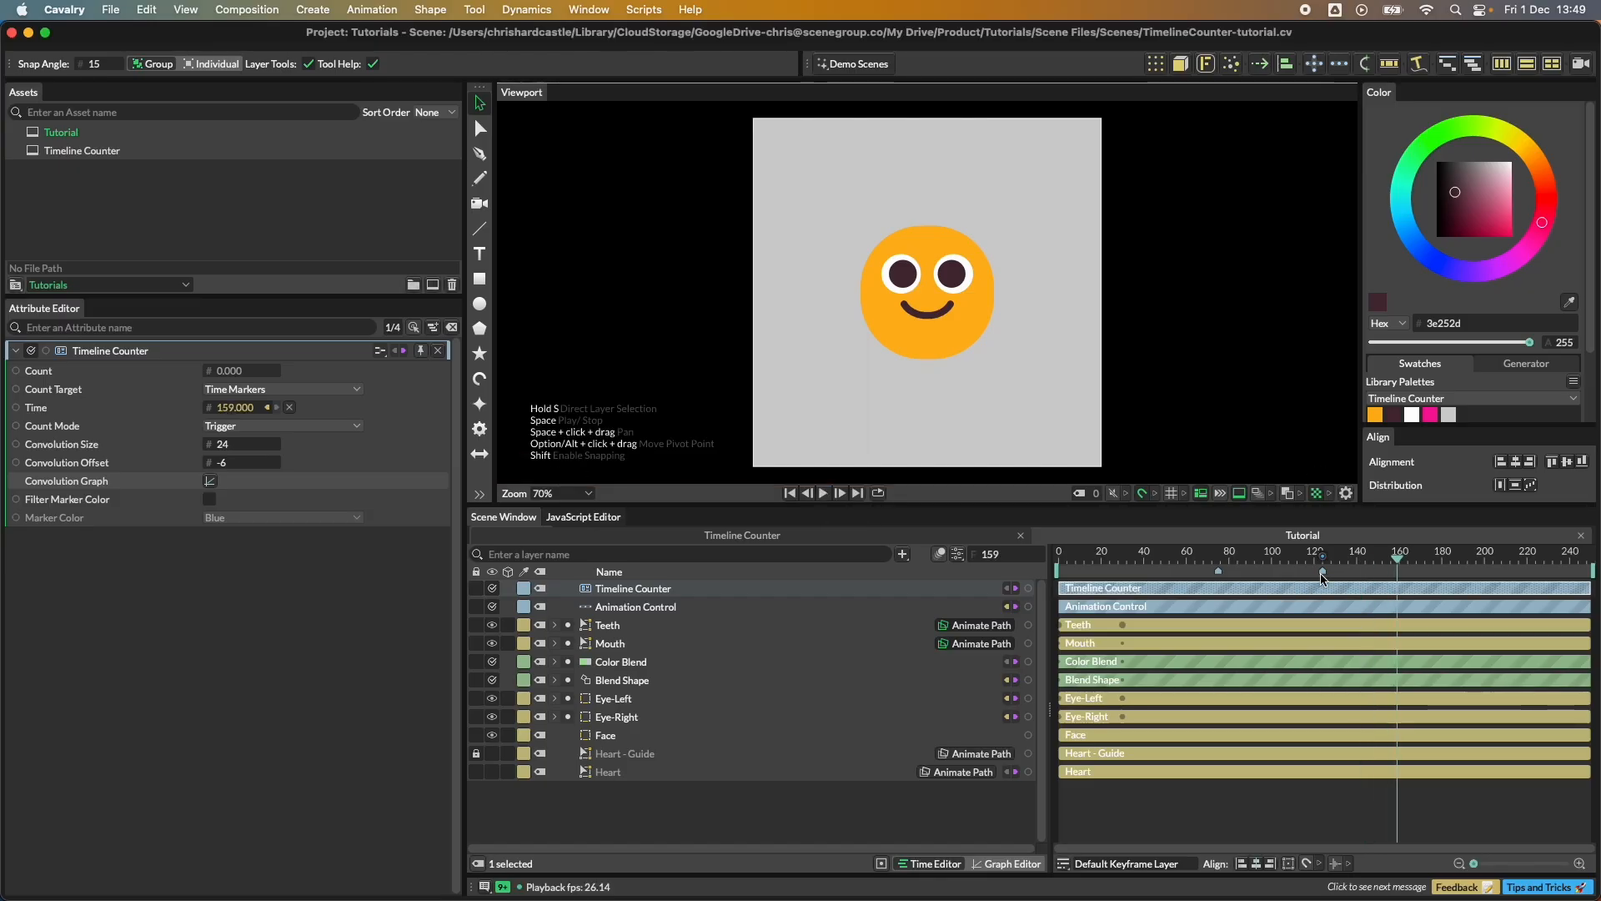
Step: Move the second time marker to about frame 183, and add a time marker at frame 129 coloured yellow
drag(1420, 564, 1332, 572)
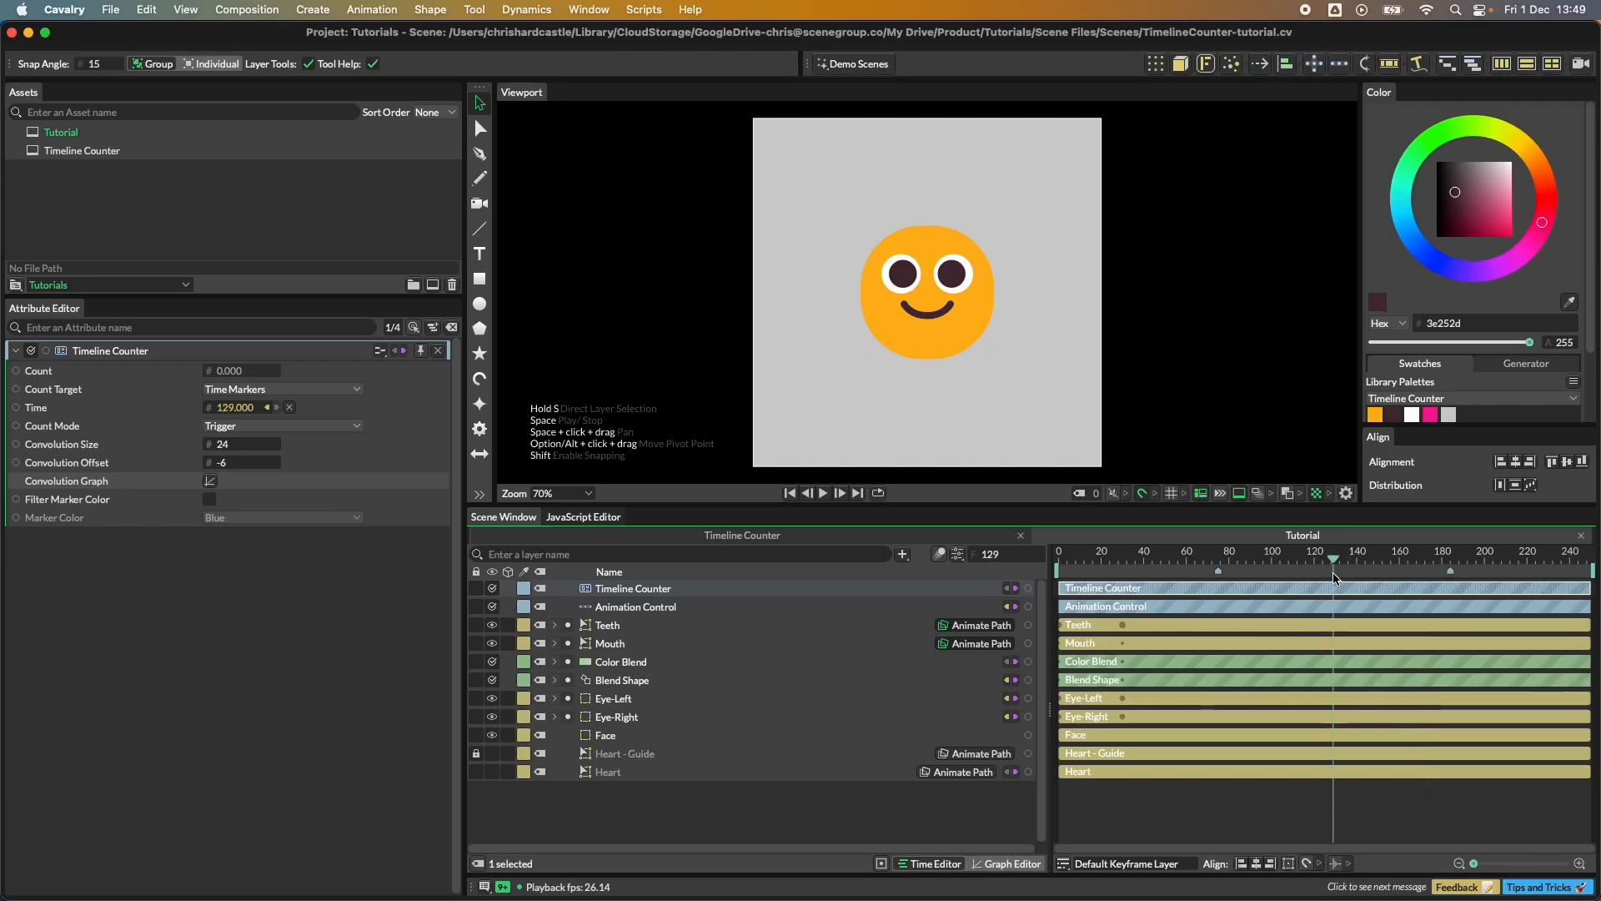
key(m)
double_click(1333, 572)
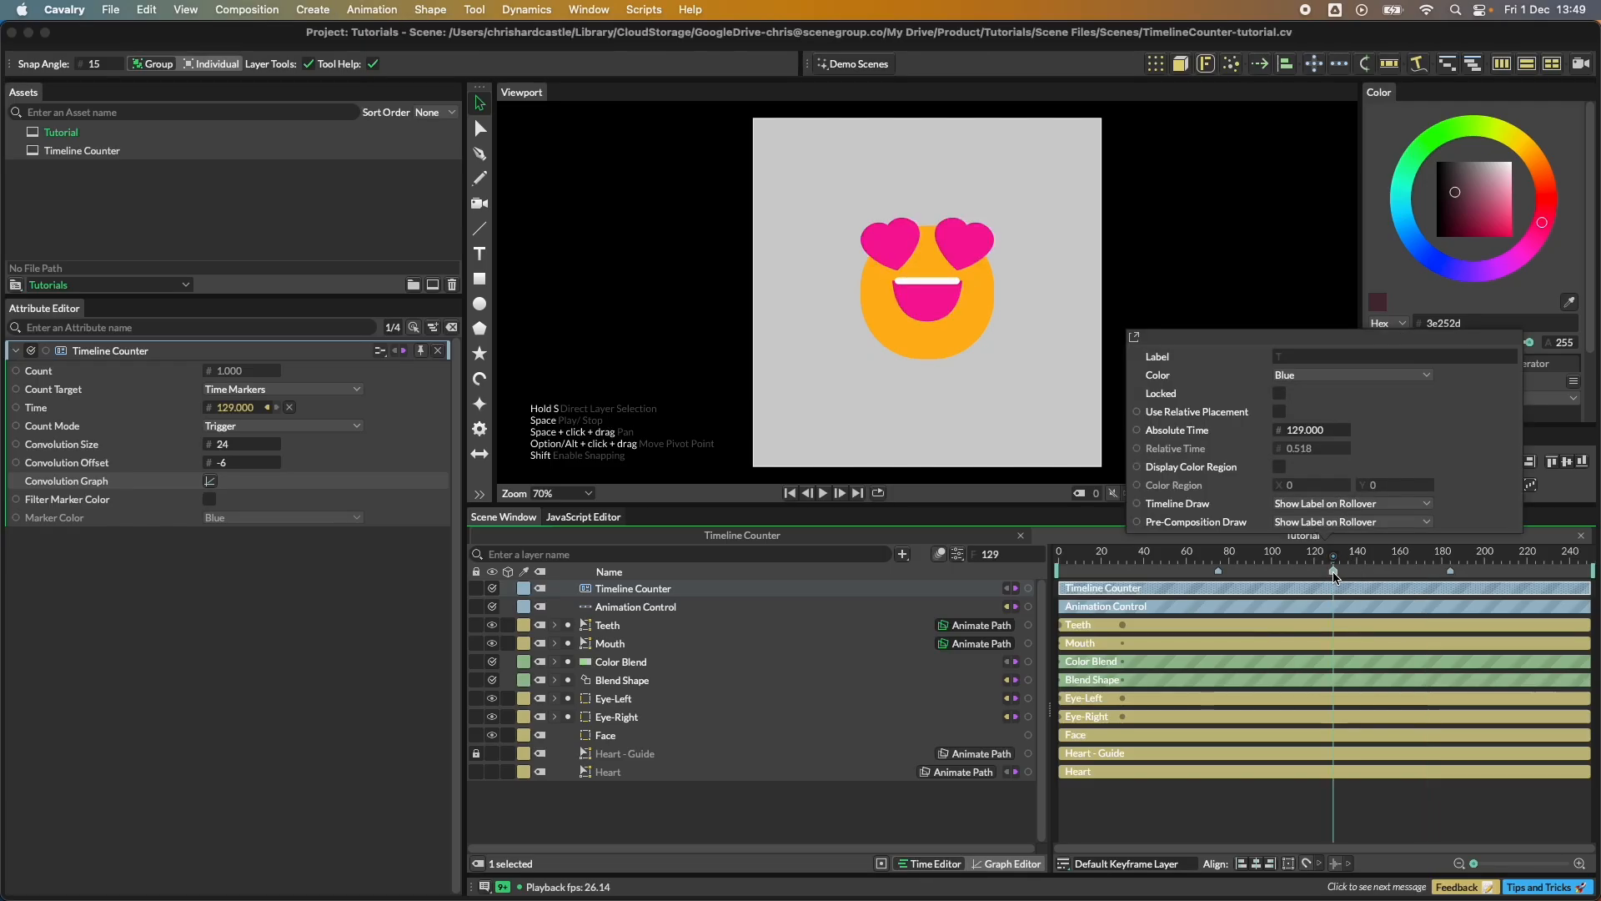
click(1316, 375)
click(1307, 396)
click(1271, 567)
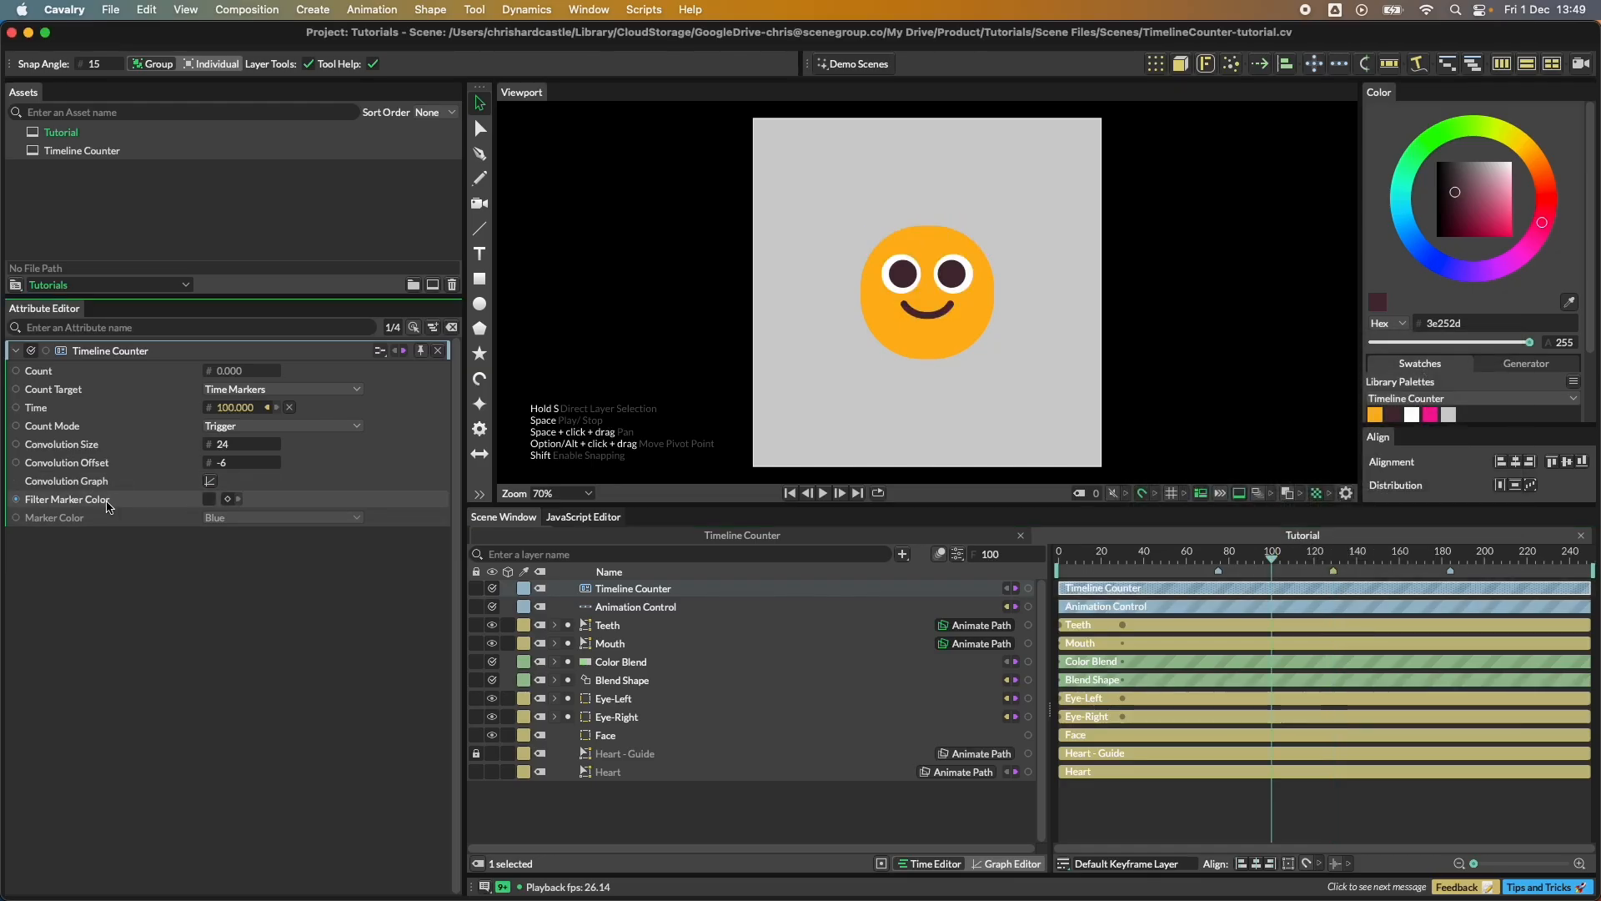
Step: Enable Filter Marker Color for blue markers on the Timeline Counter and play across all three markers
click(210, 500)
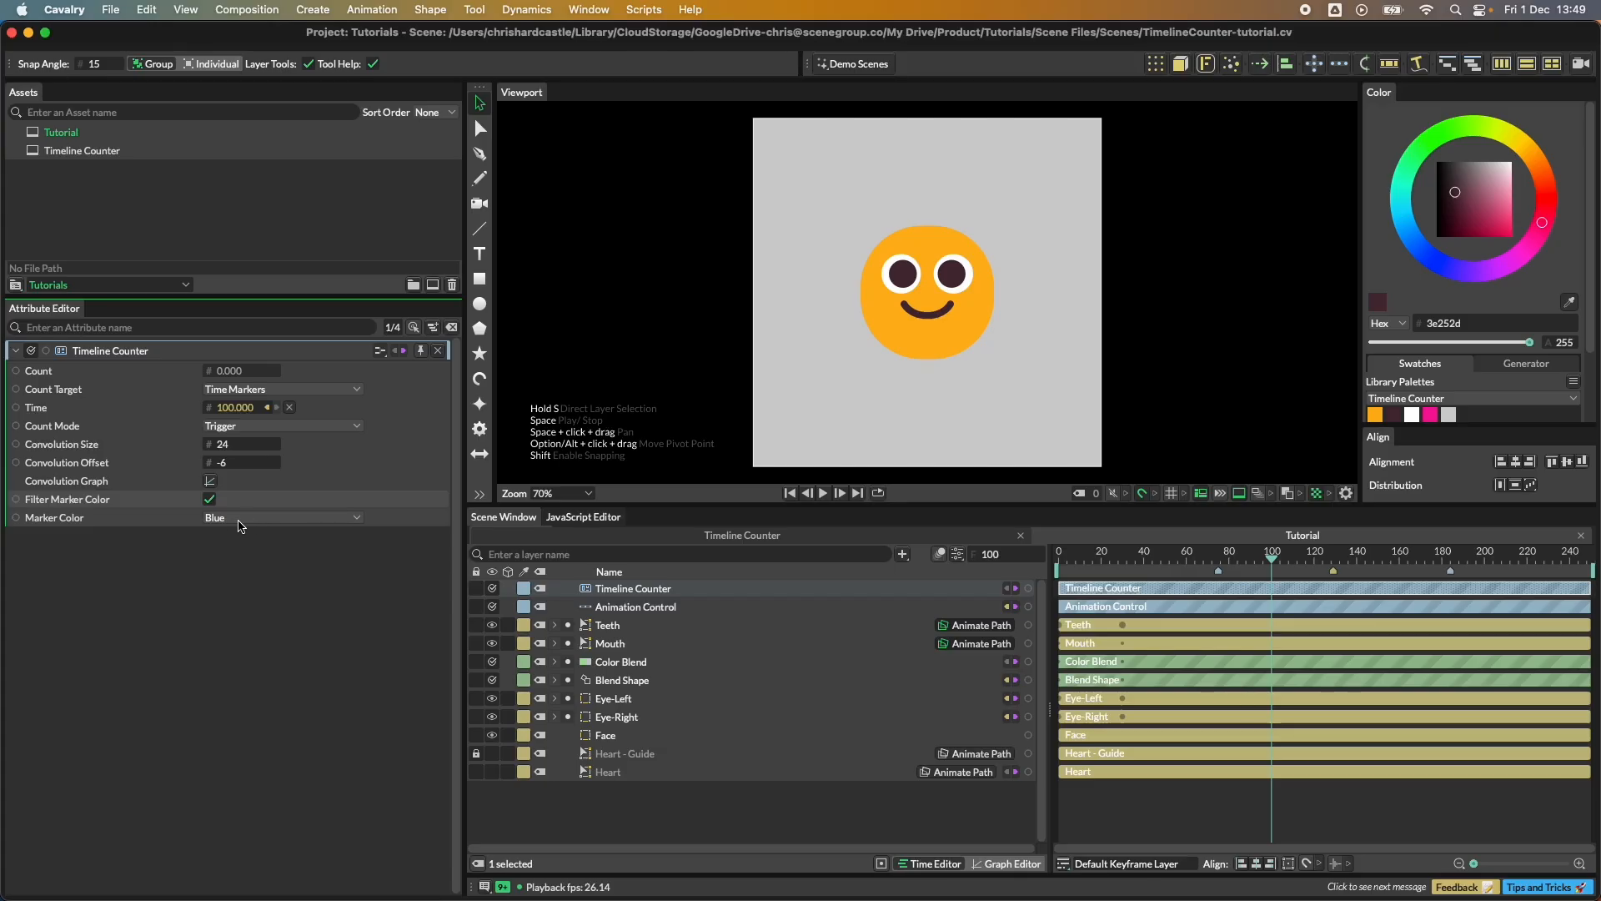
drag(1206, 557, 1192, 558)
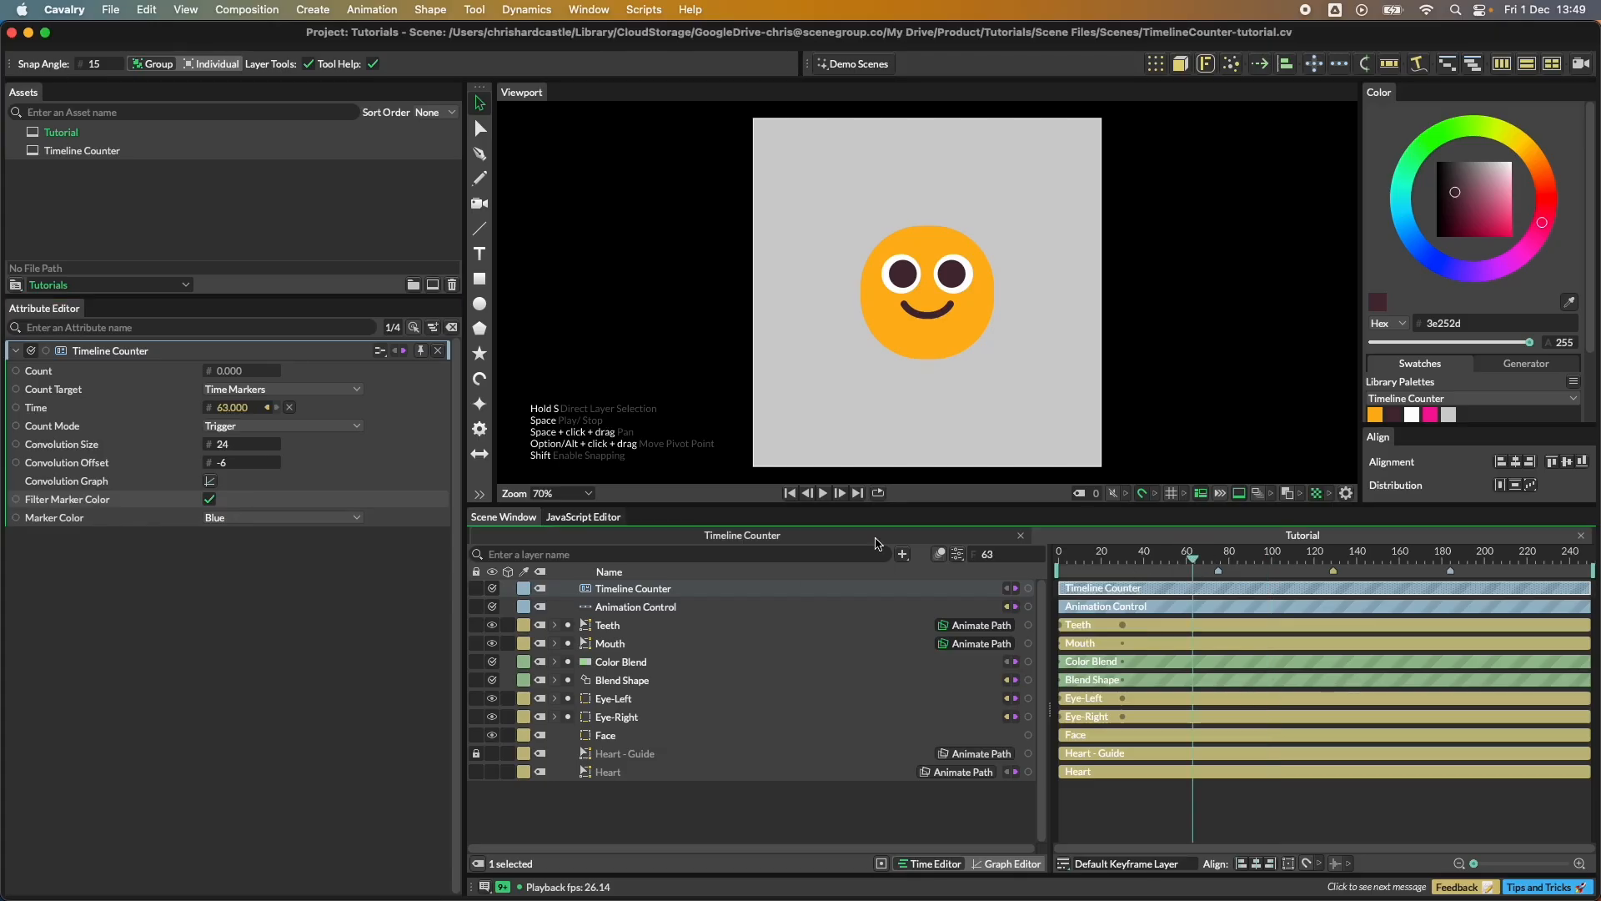
click(826, 494)
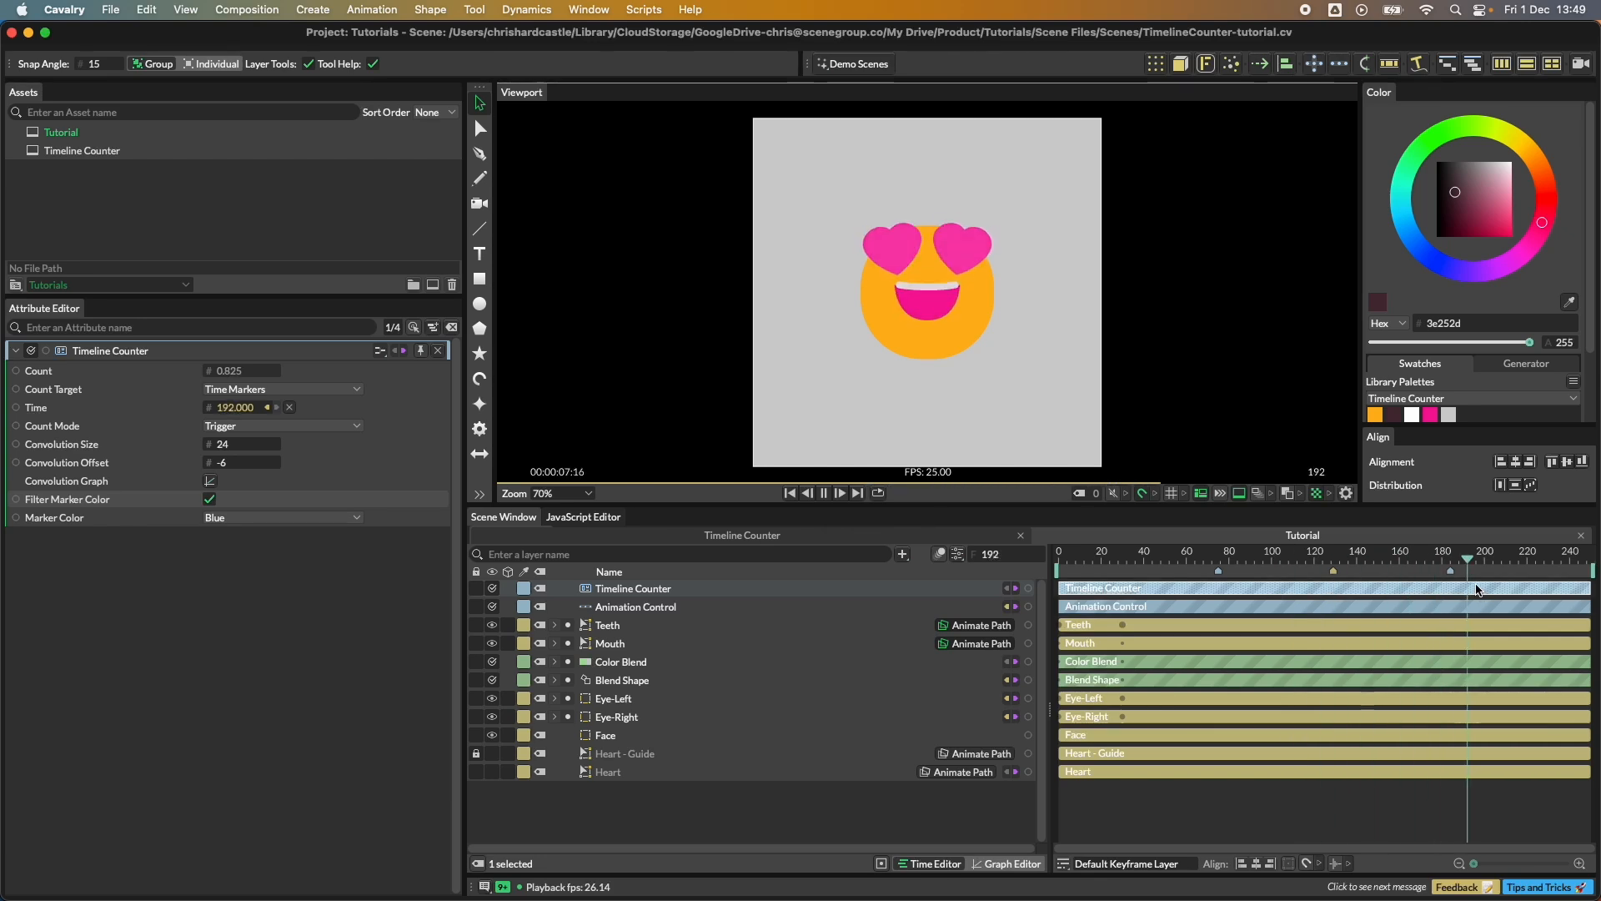
click(823, 493)
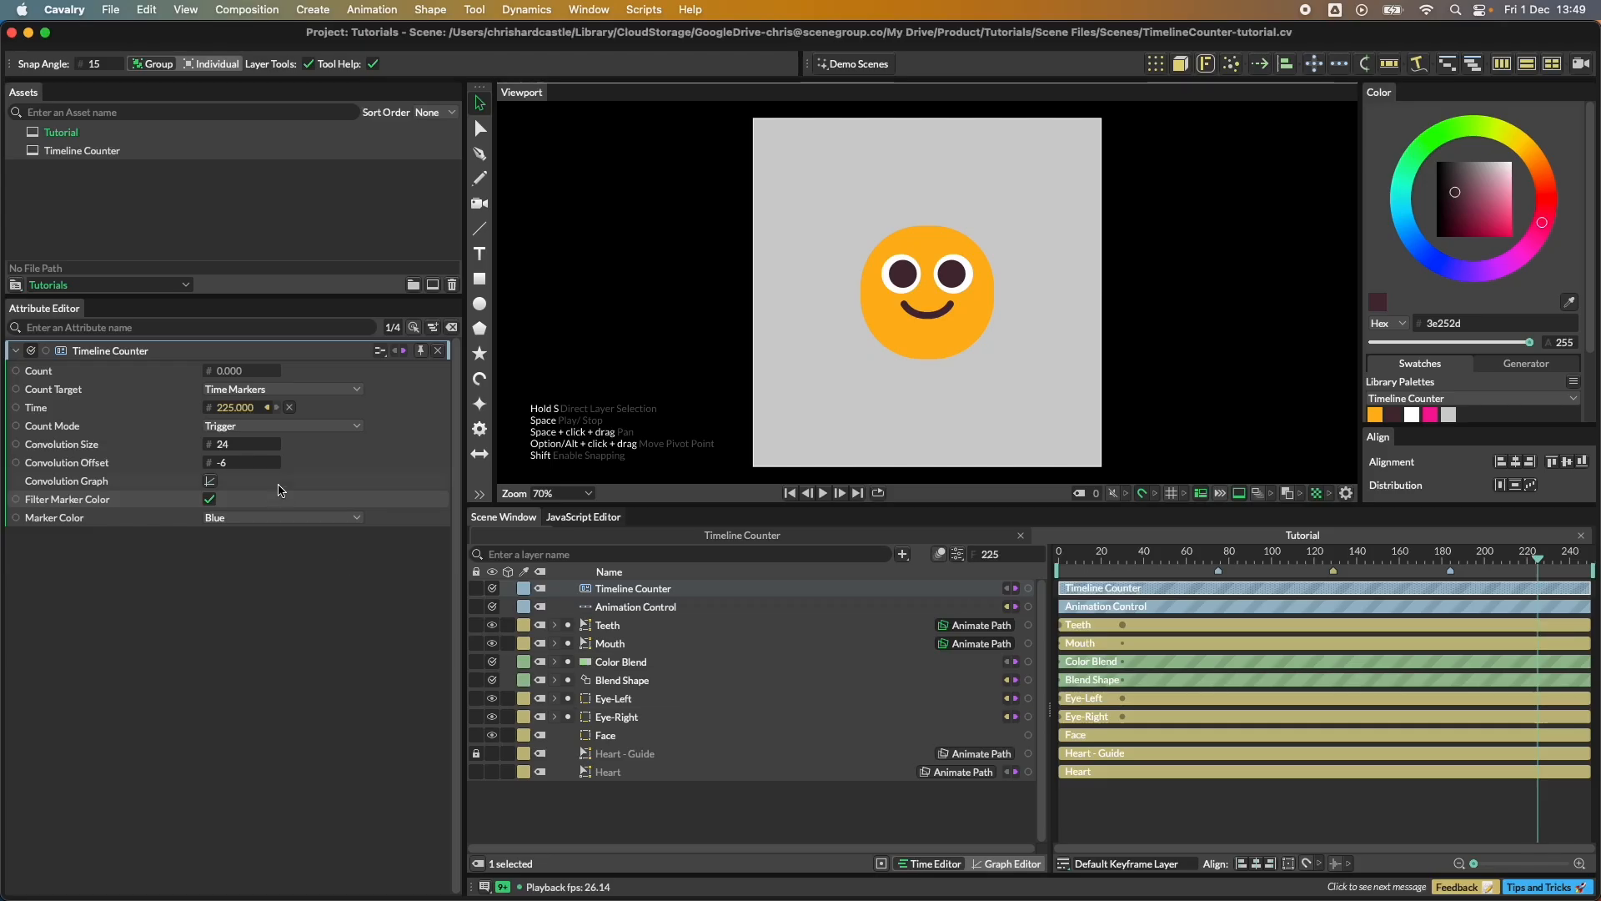
Step: Set the Timeline Counter's Count Target to Beat Markers and display the beat markers on the timeline
click(260, 391)
click(256, 409)
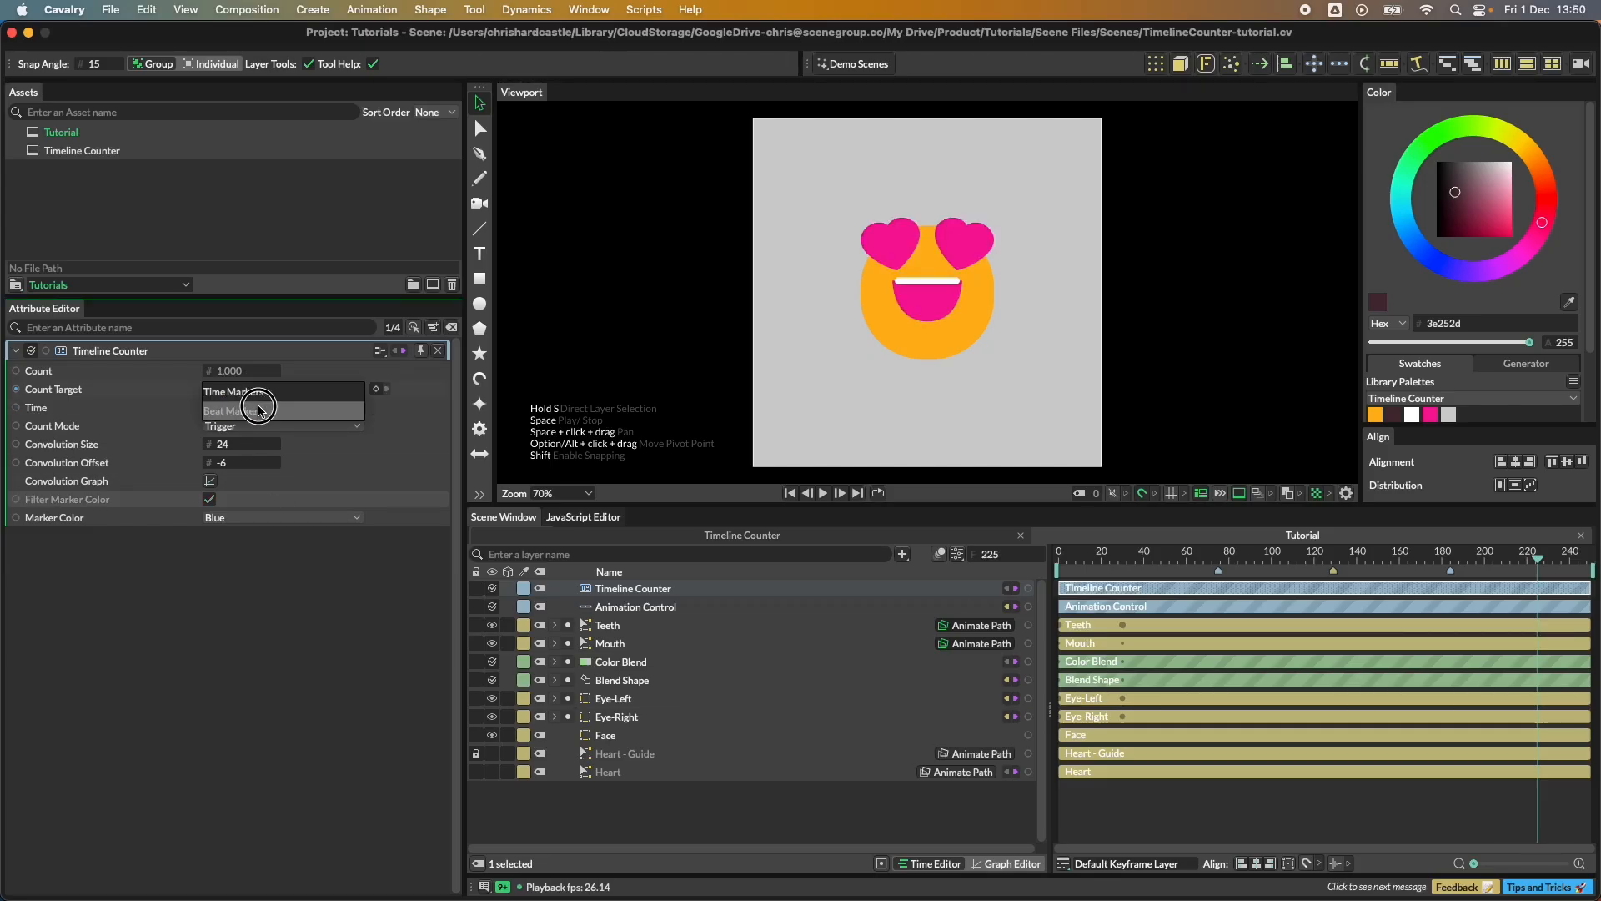
click(258, 410)
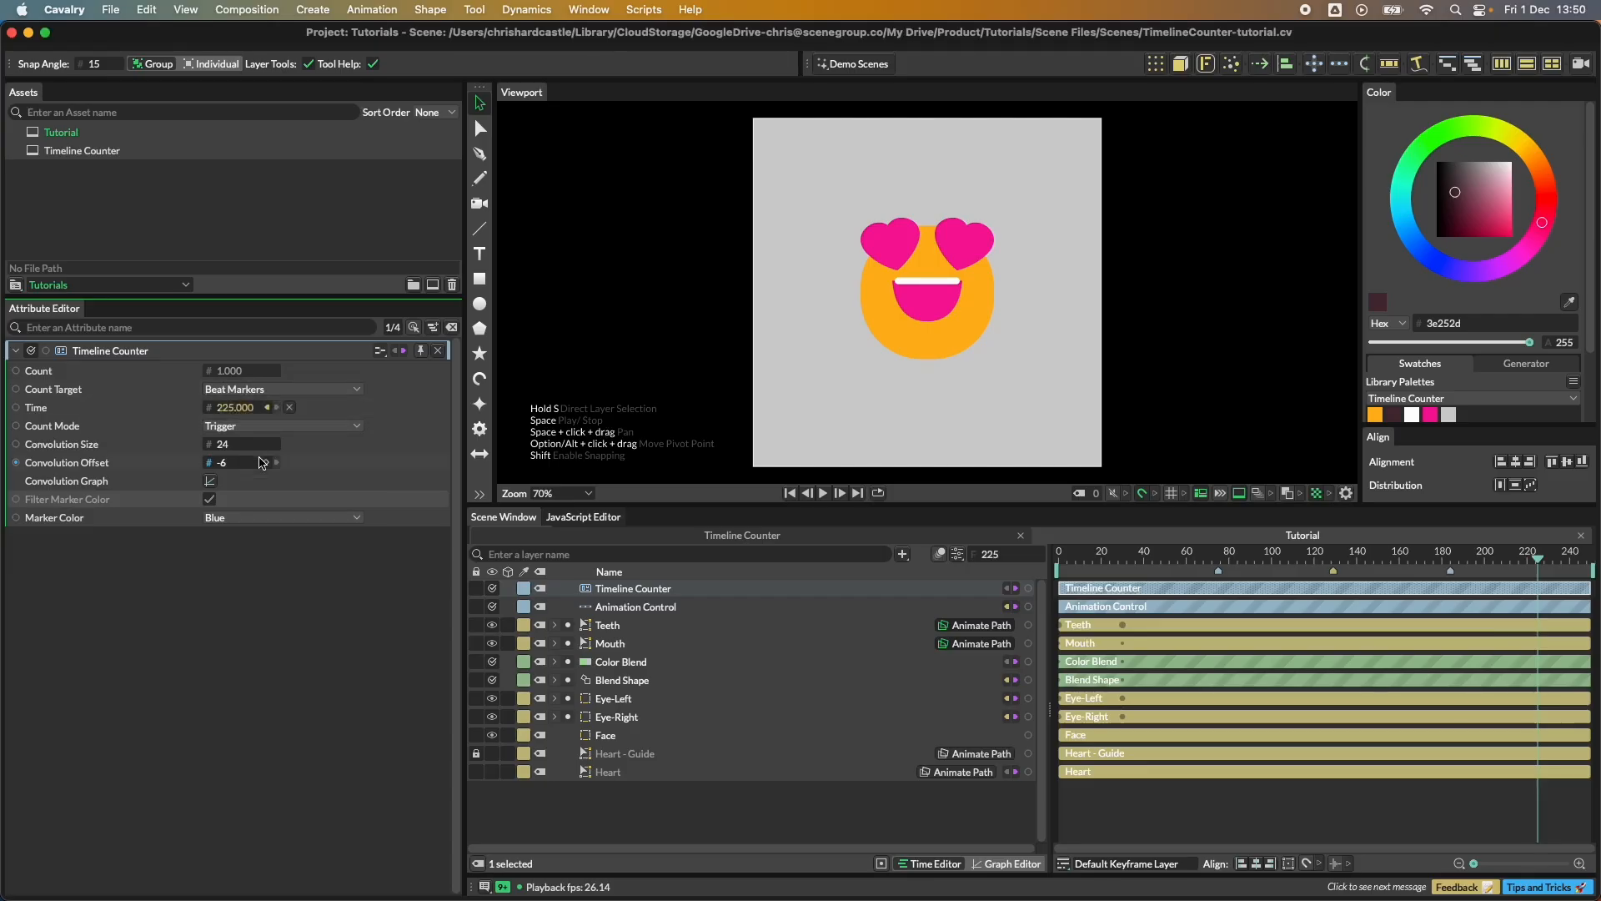
click(1348, 864)
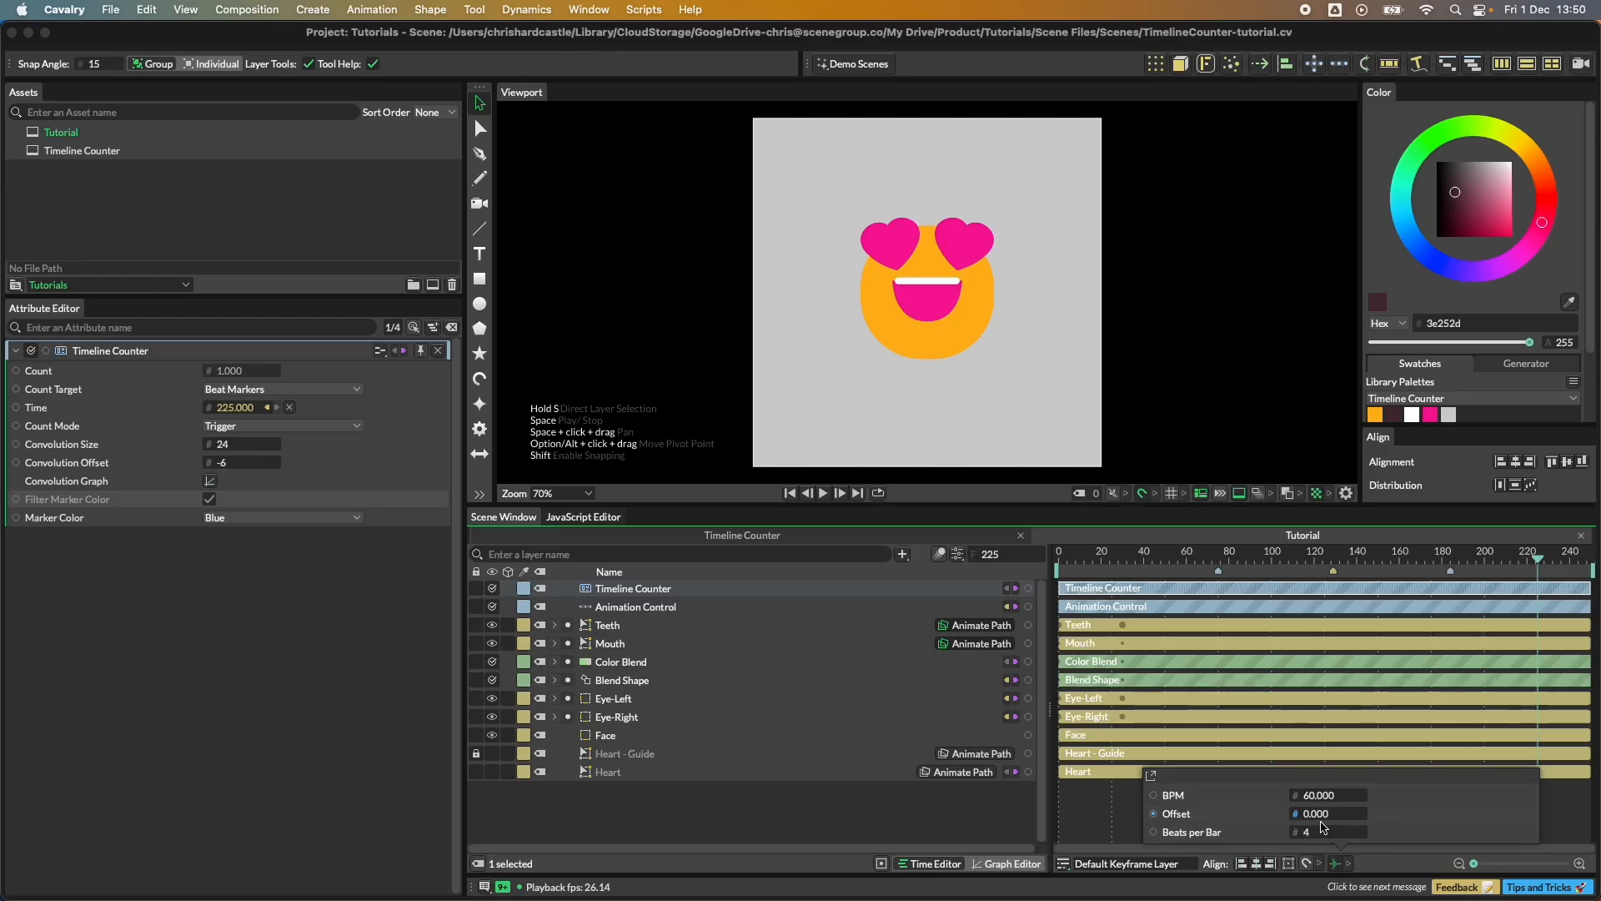
click(1088, 813)
Step: Play the timeline from the start to check the face animating on each beat marker
click(789, 493)
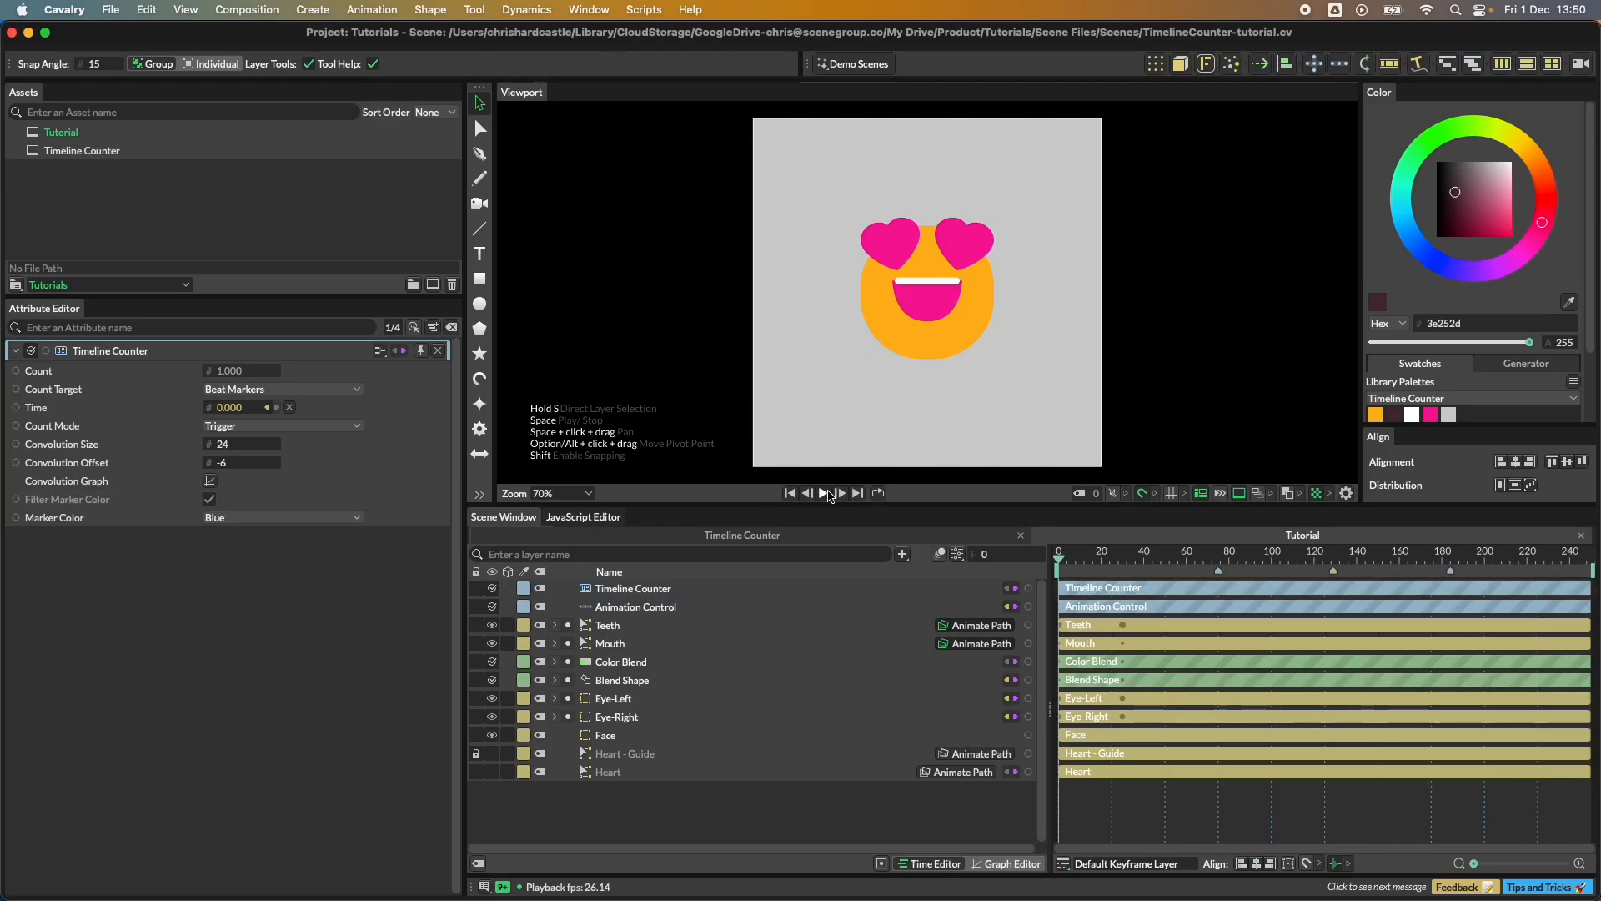
click(824, 494)
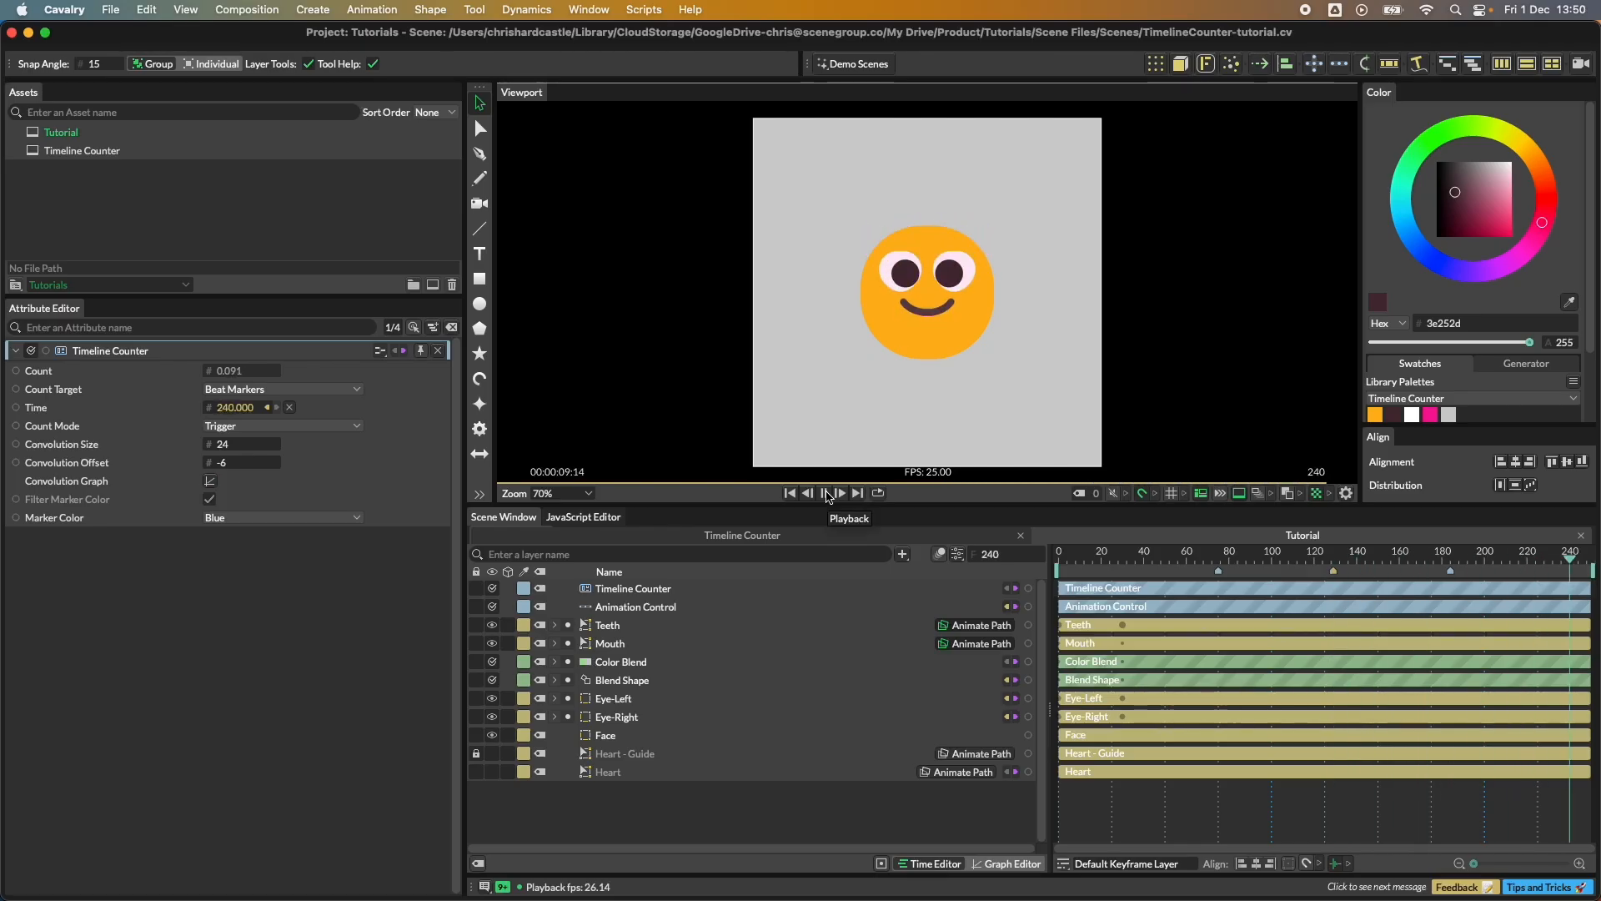
click(827, 493)
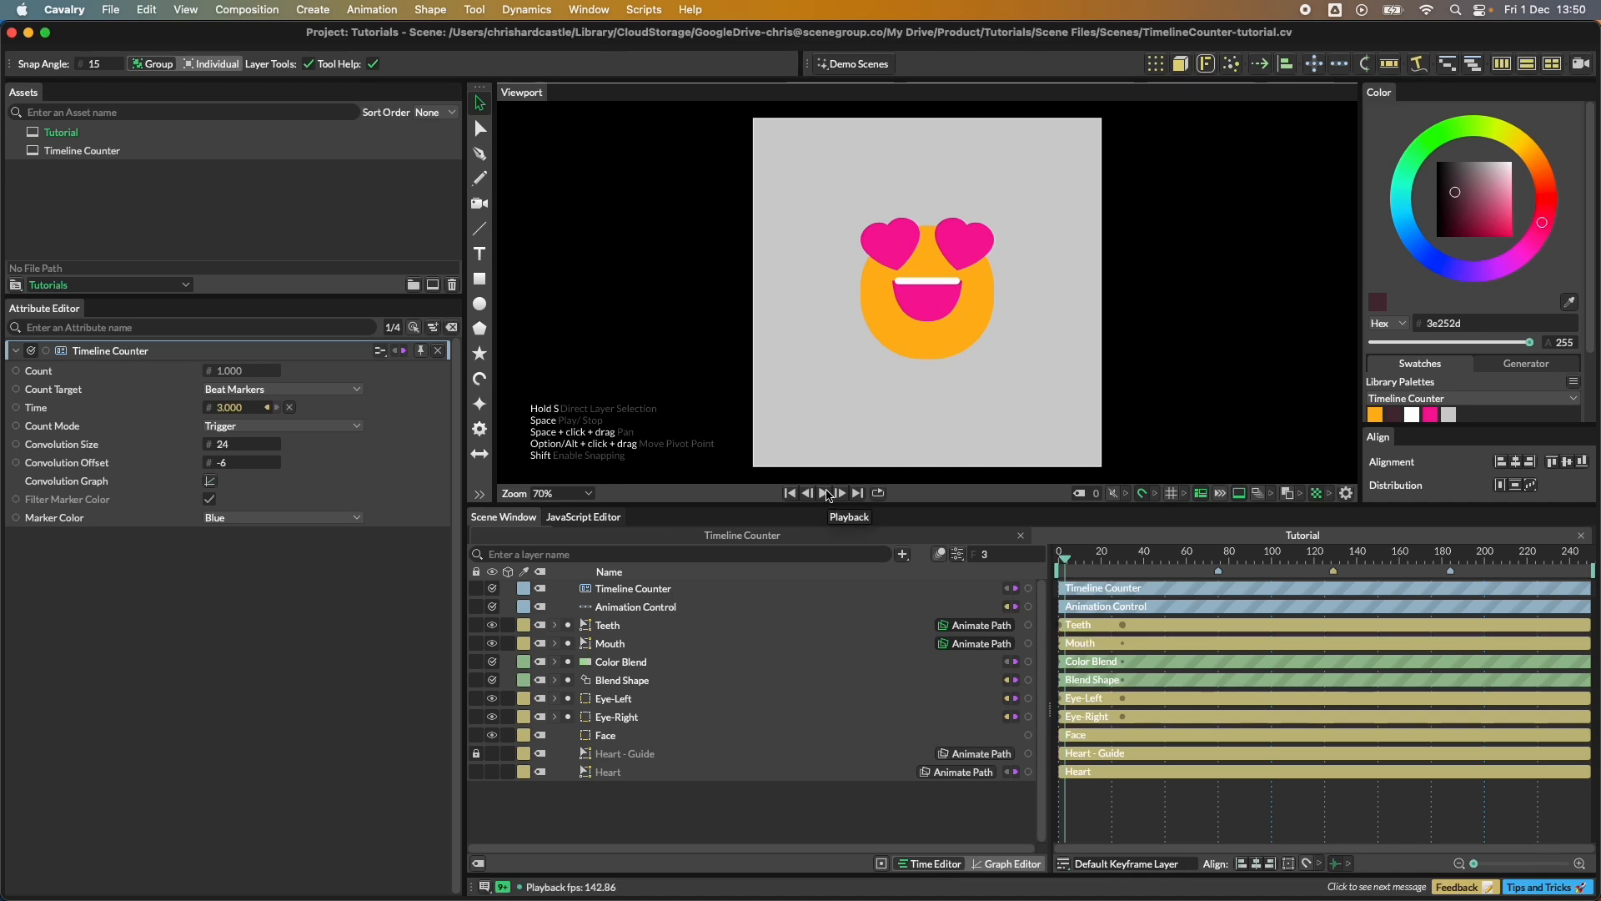